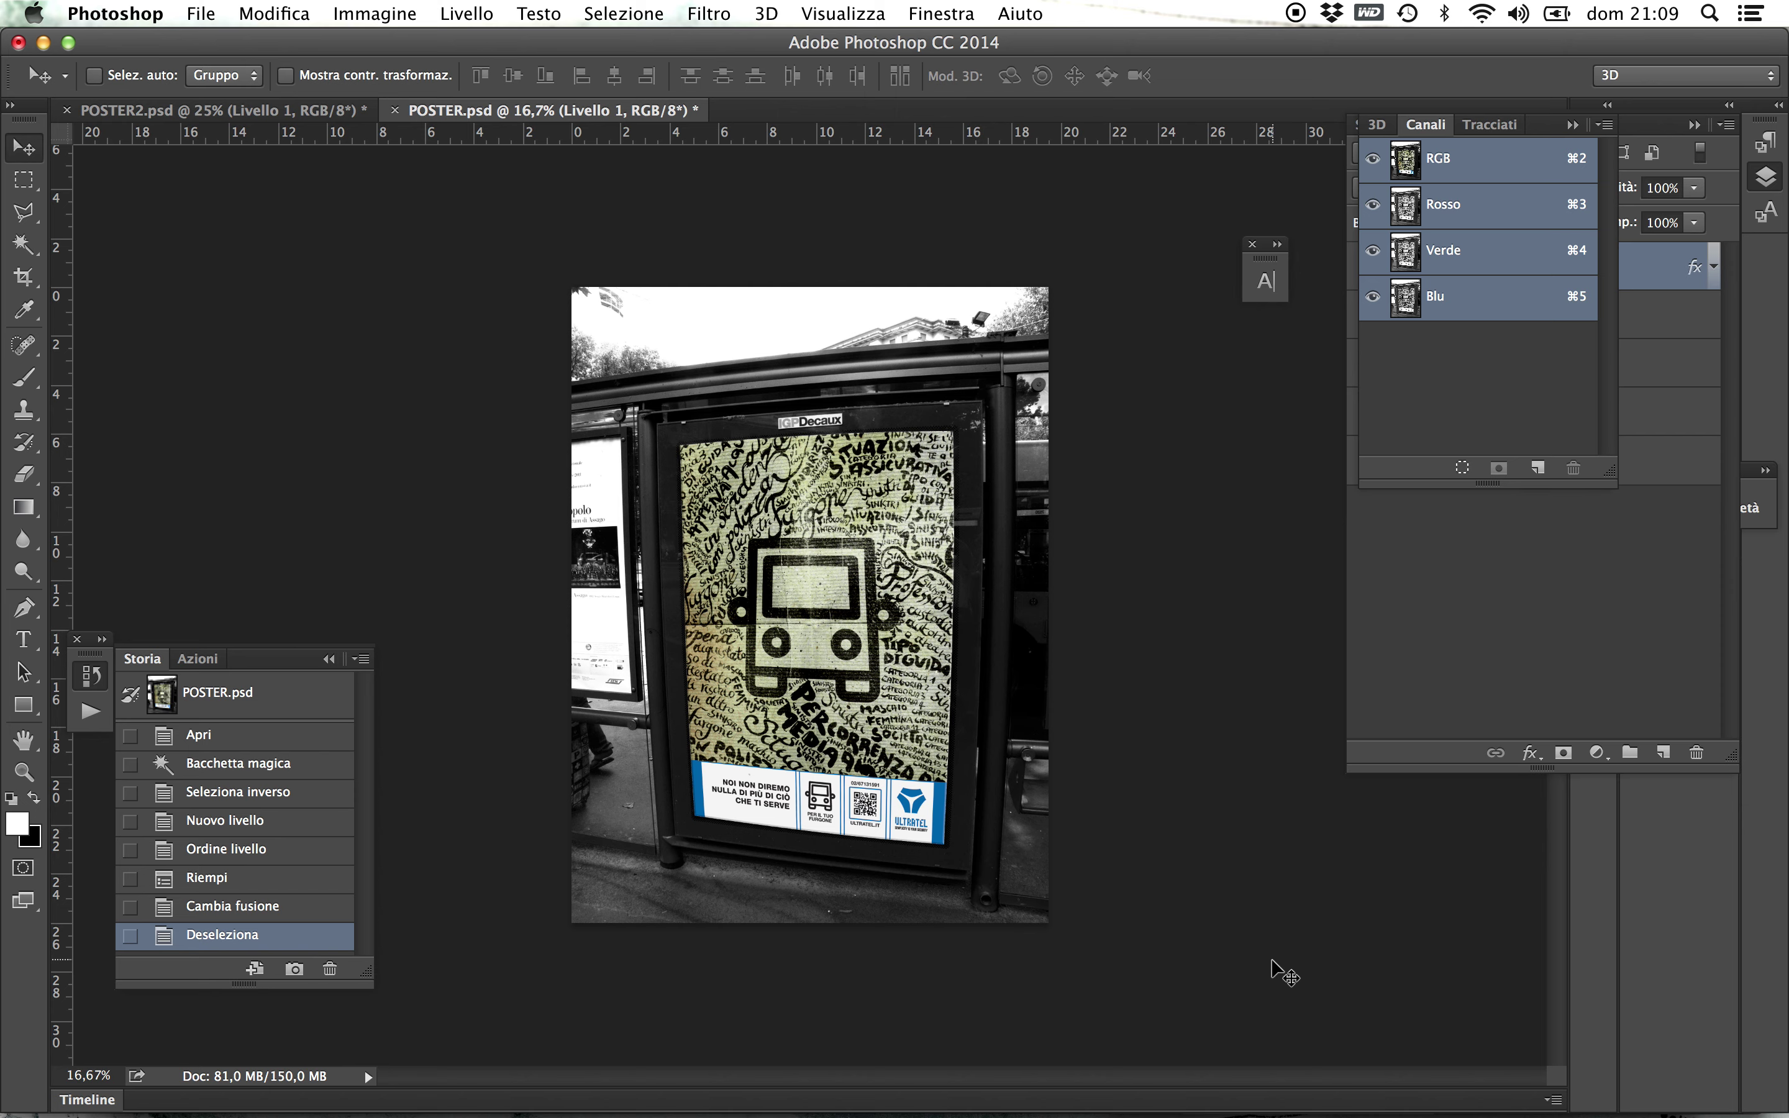
- Check the image size and resolution of POSTER.psd, and preview the mockup with Livello 1 hidden and shown
{"action": "left_click", "coordinate": [1616, 675]}
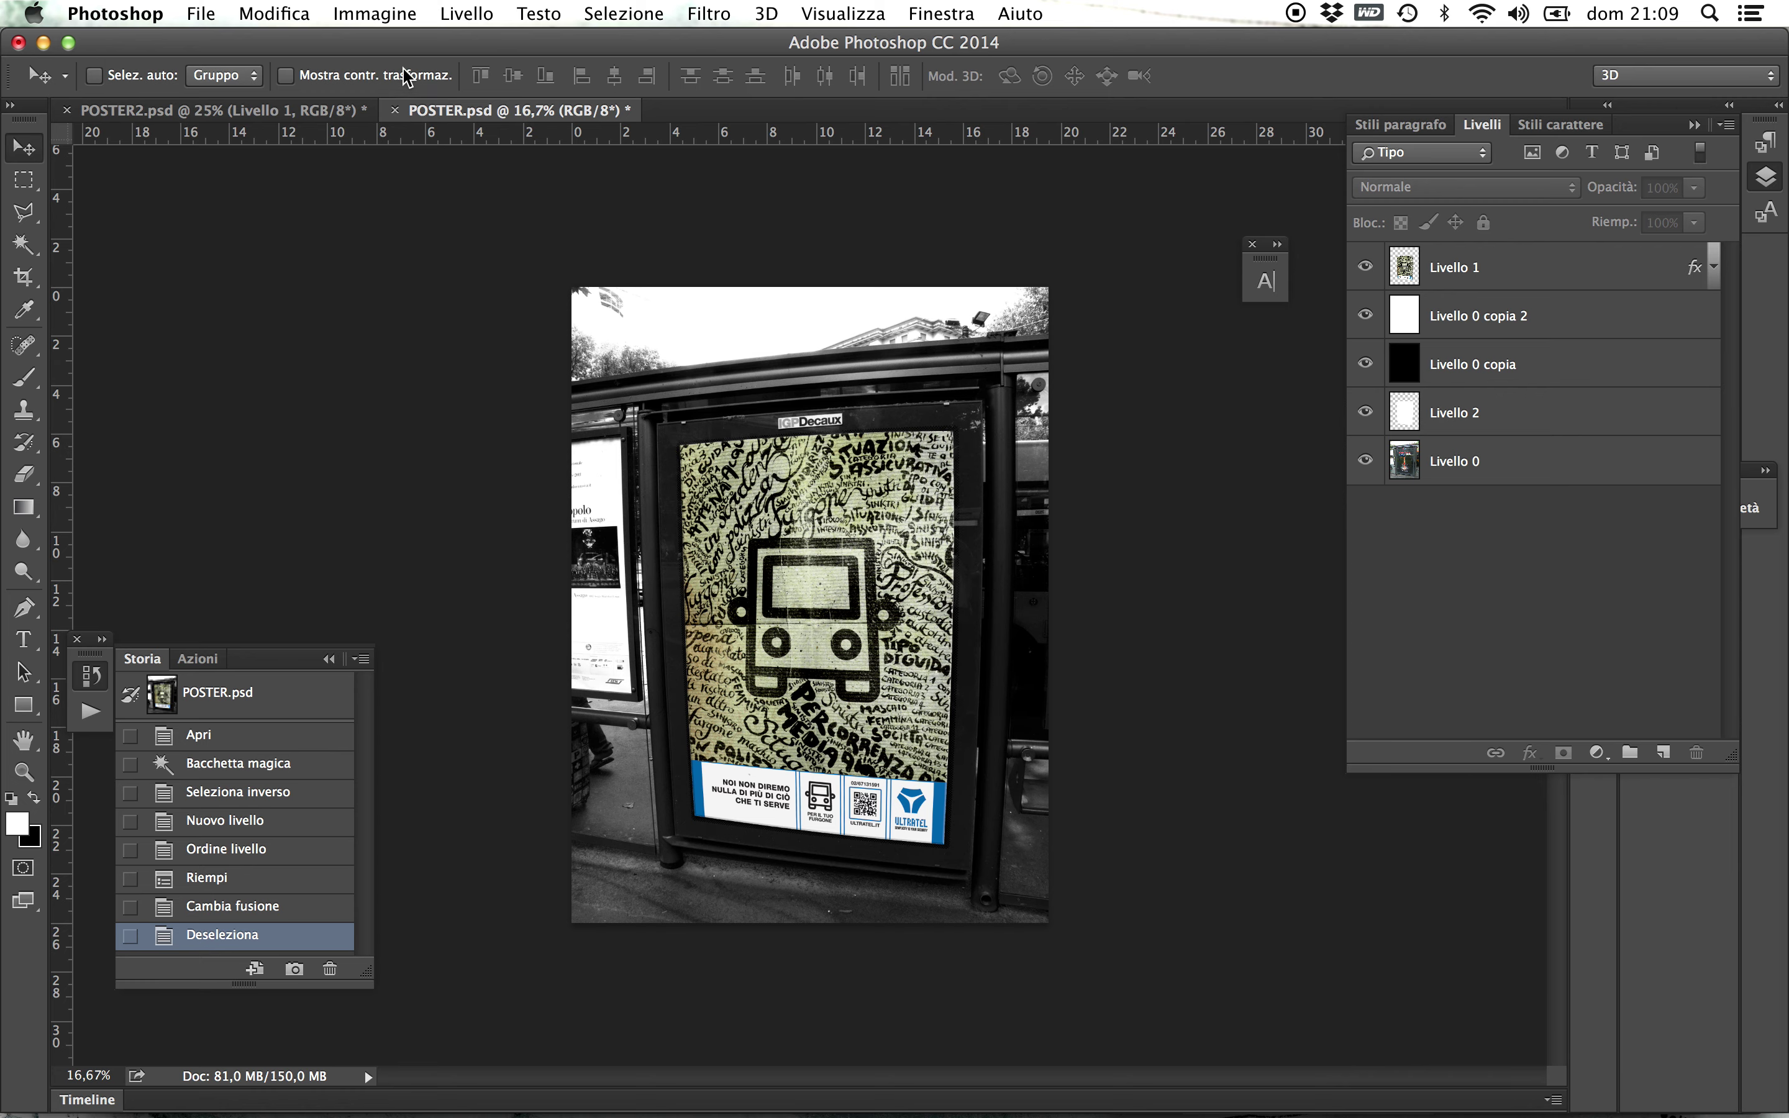
{"action": "left_click", "coordinate": [374, 13]}
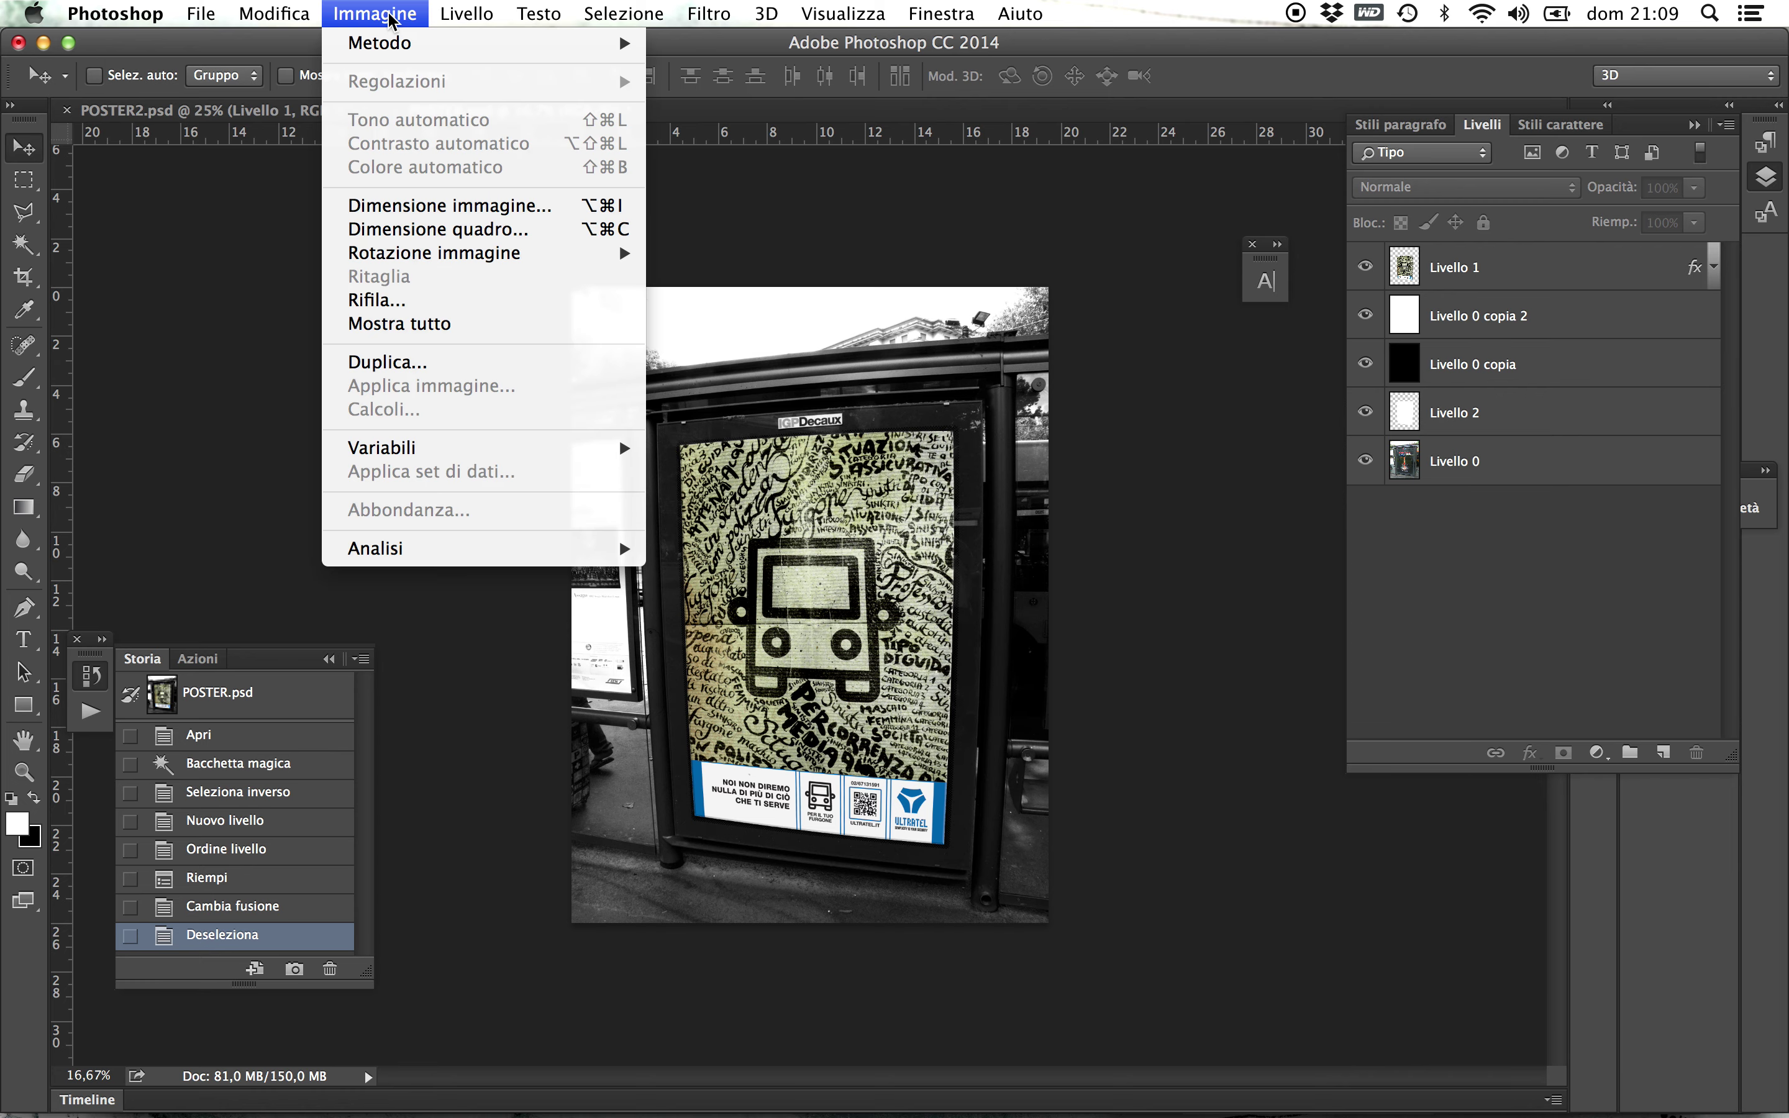
{"action": "left_click", "coordinate": [507, 206]}
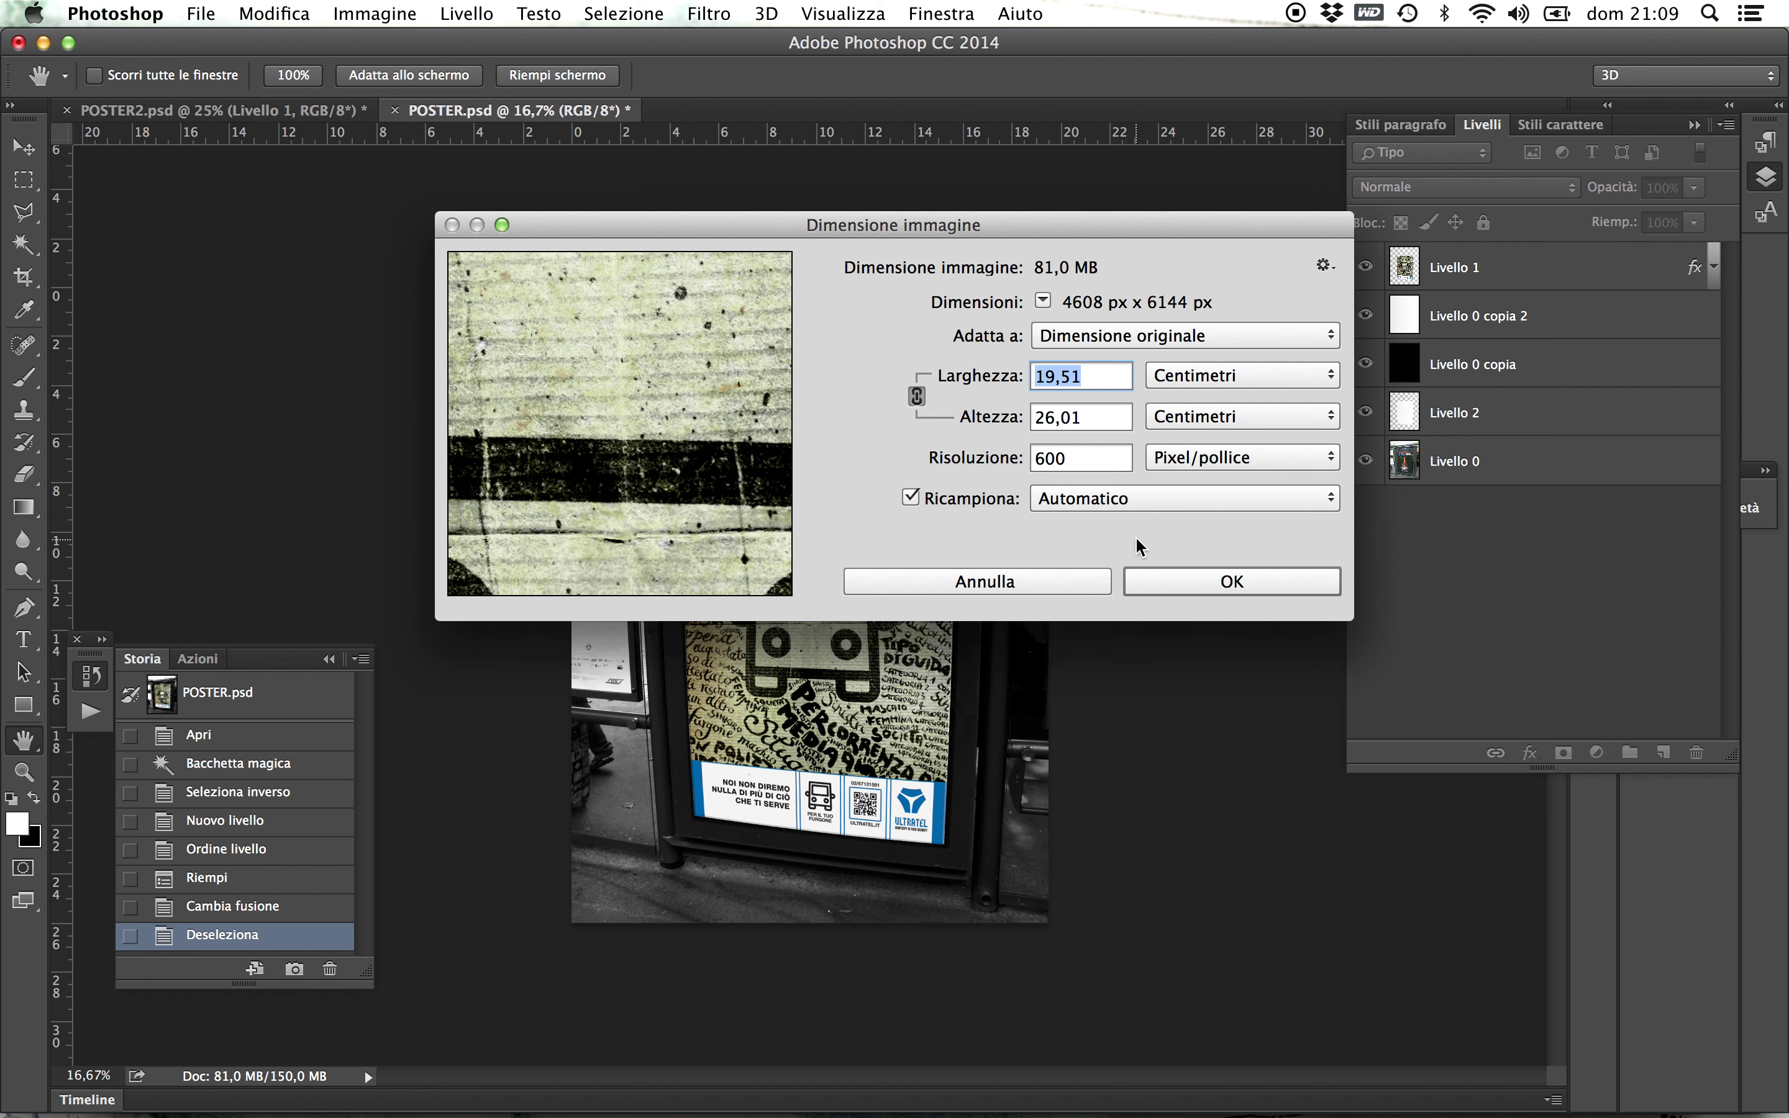
{"action": "left_click", "coordinate": [1097, 579]}
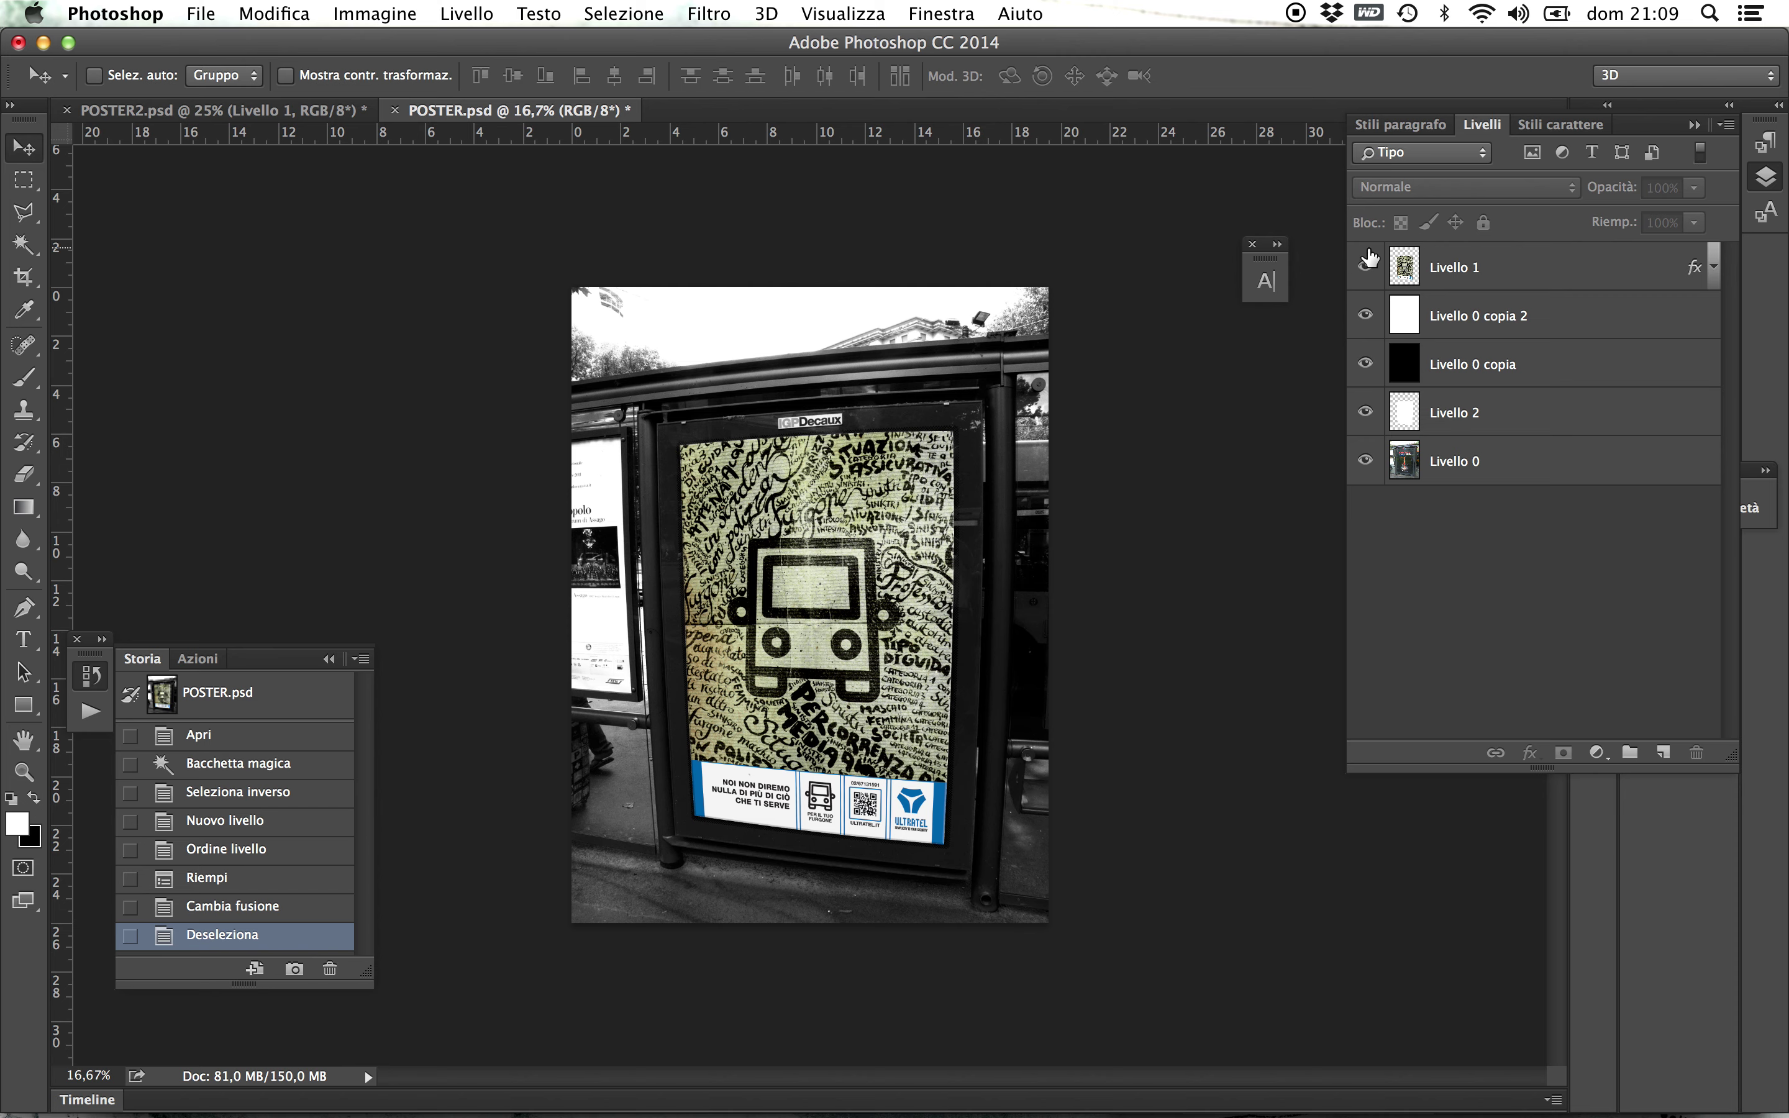
{"action": "left_click", "coordinate": [1366, 268]}
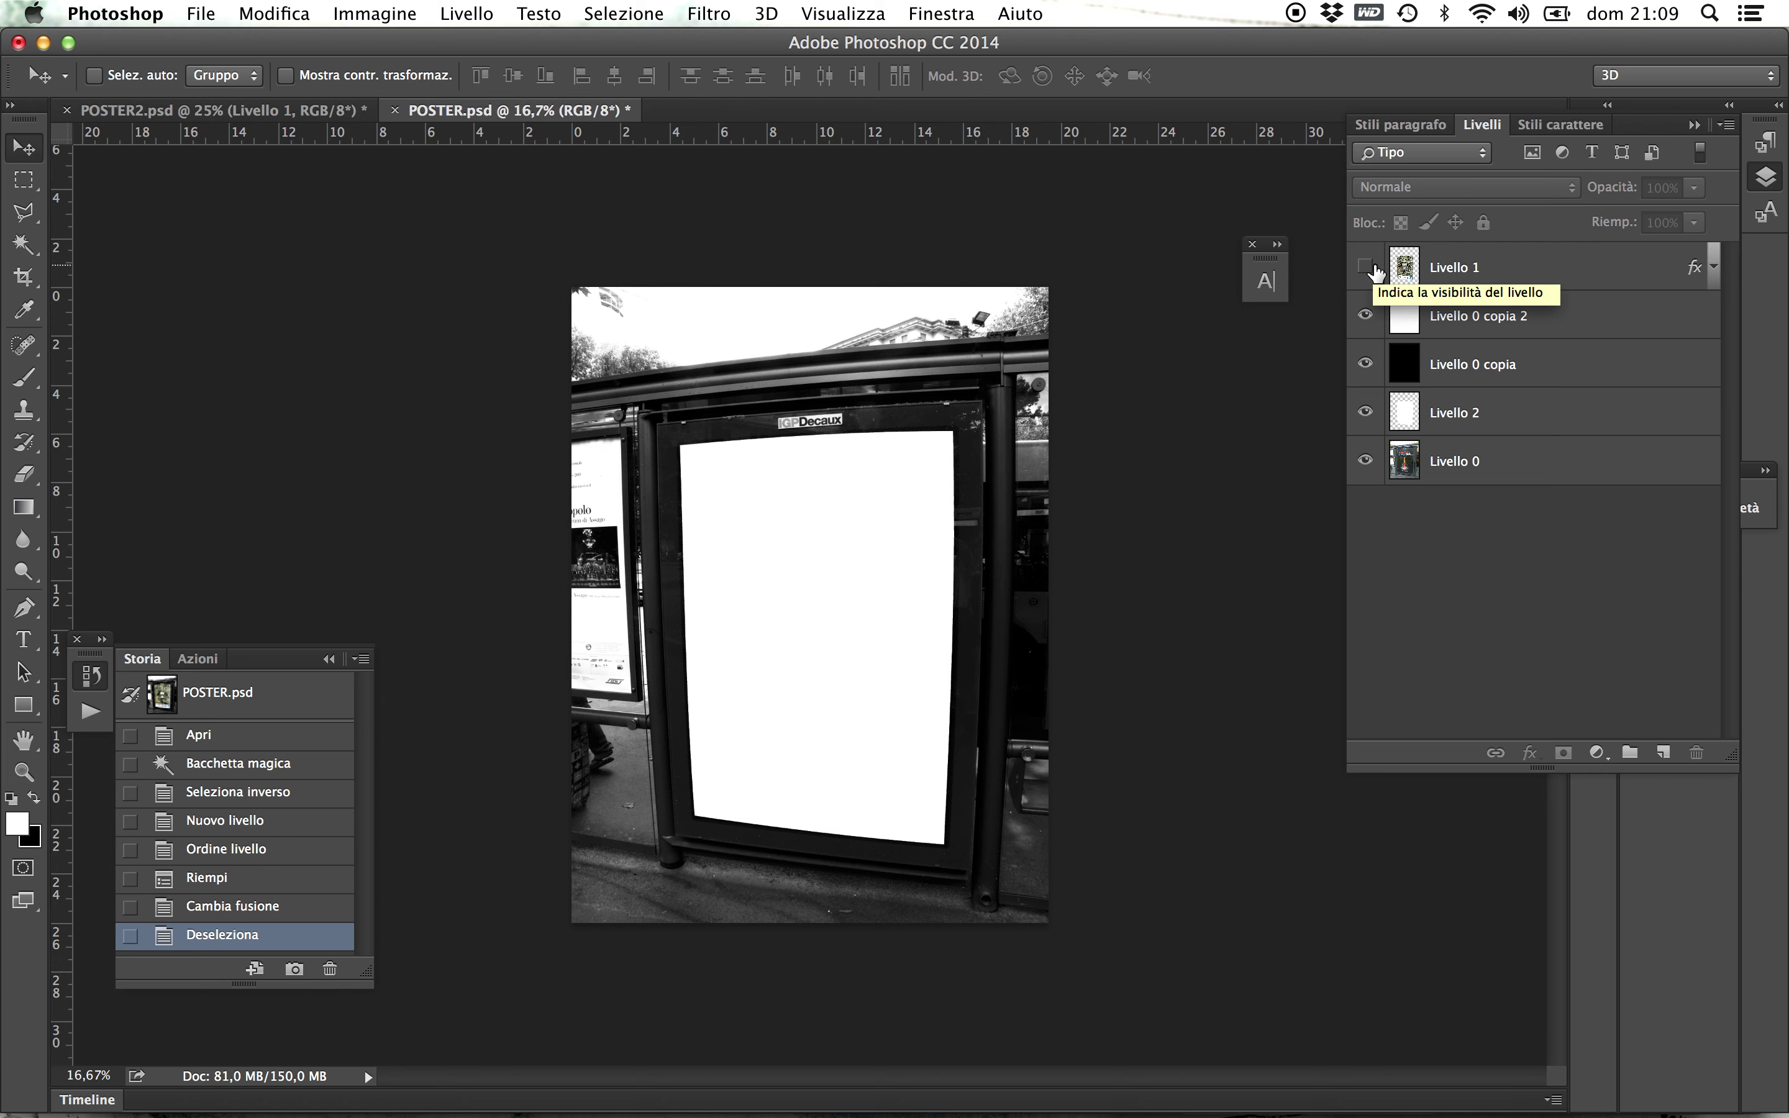
{"action": "left_click", "coordinate": [1368, 268]}
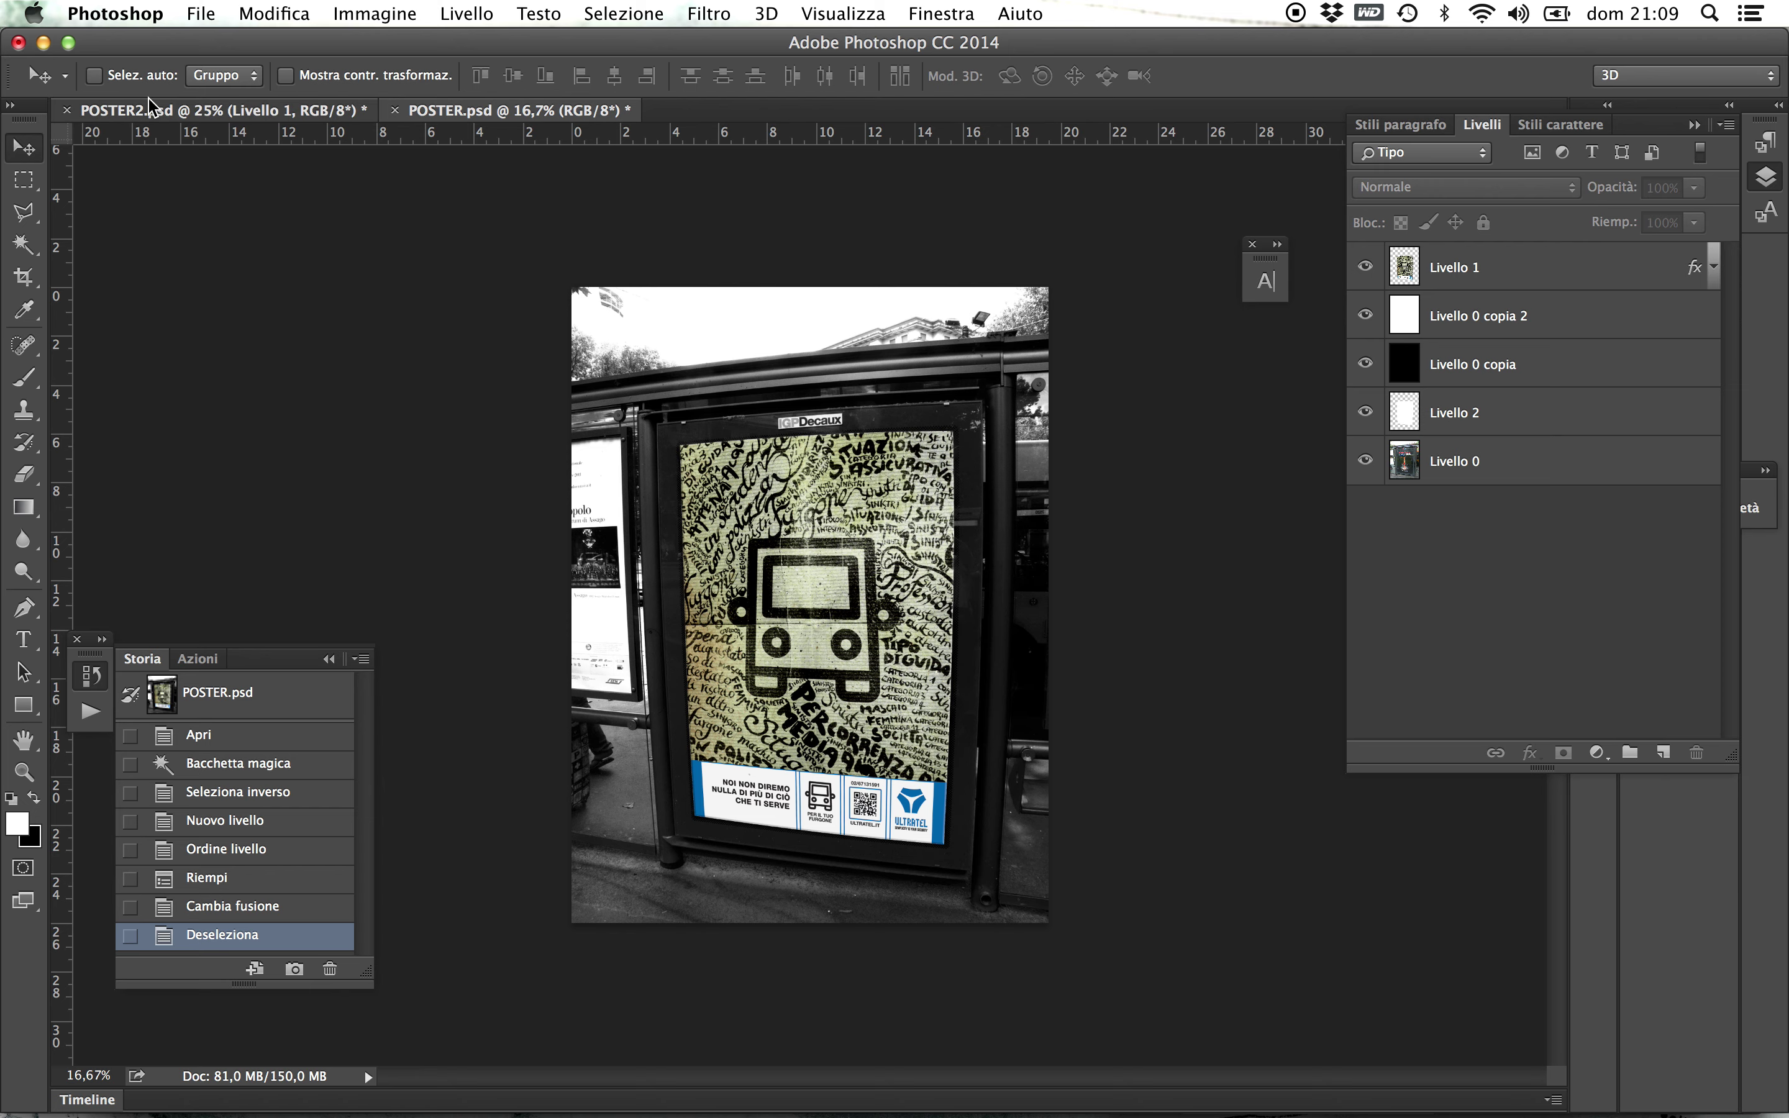
- Switch to POSTER2.psd, hide Livello 1, and inspect the blending modes of Livello 0 copia 2 and Livello 0 copia
{"action": "left_click", "coordinate": [152, 109]}
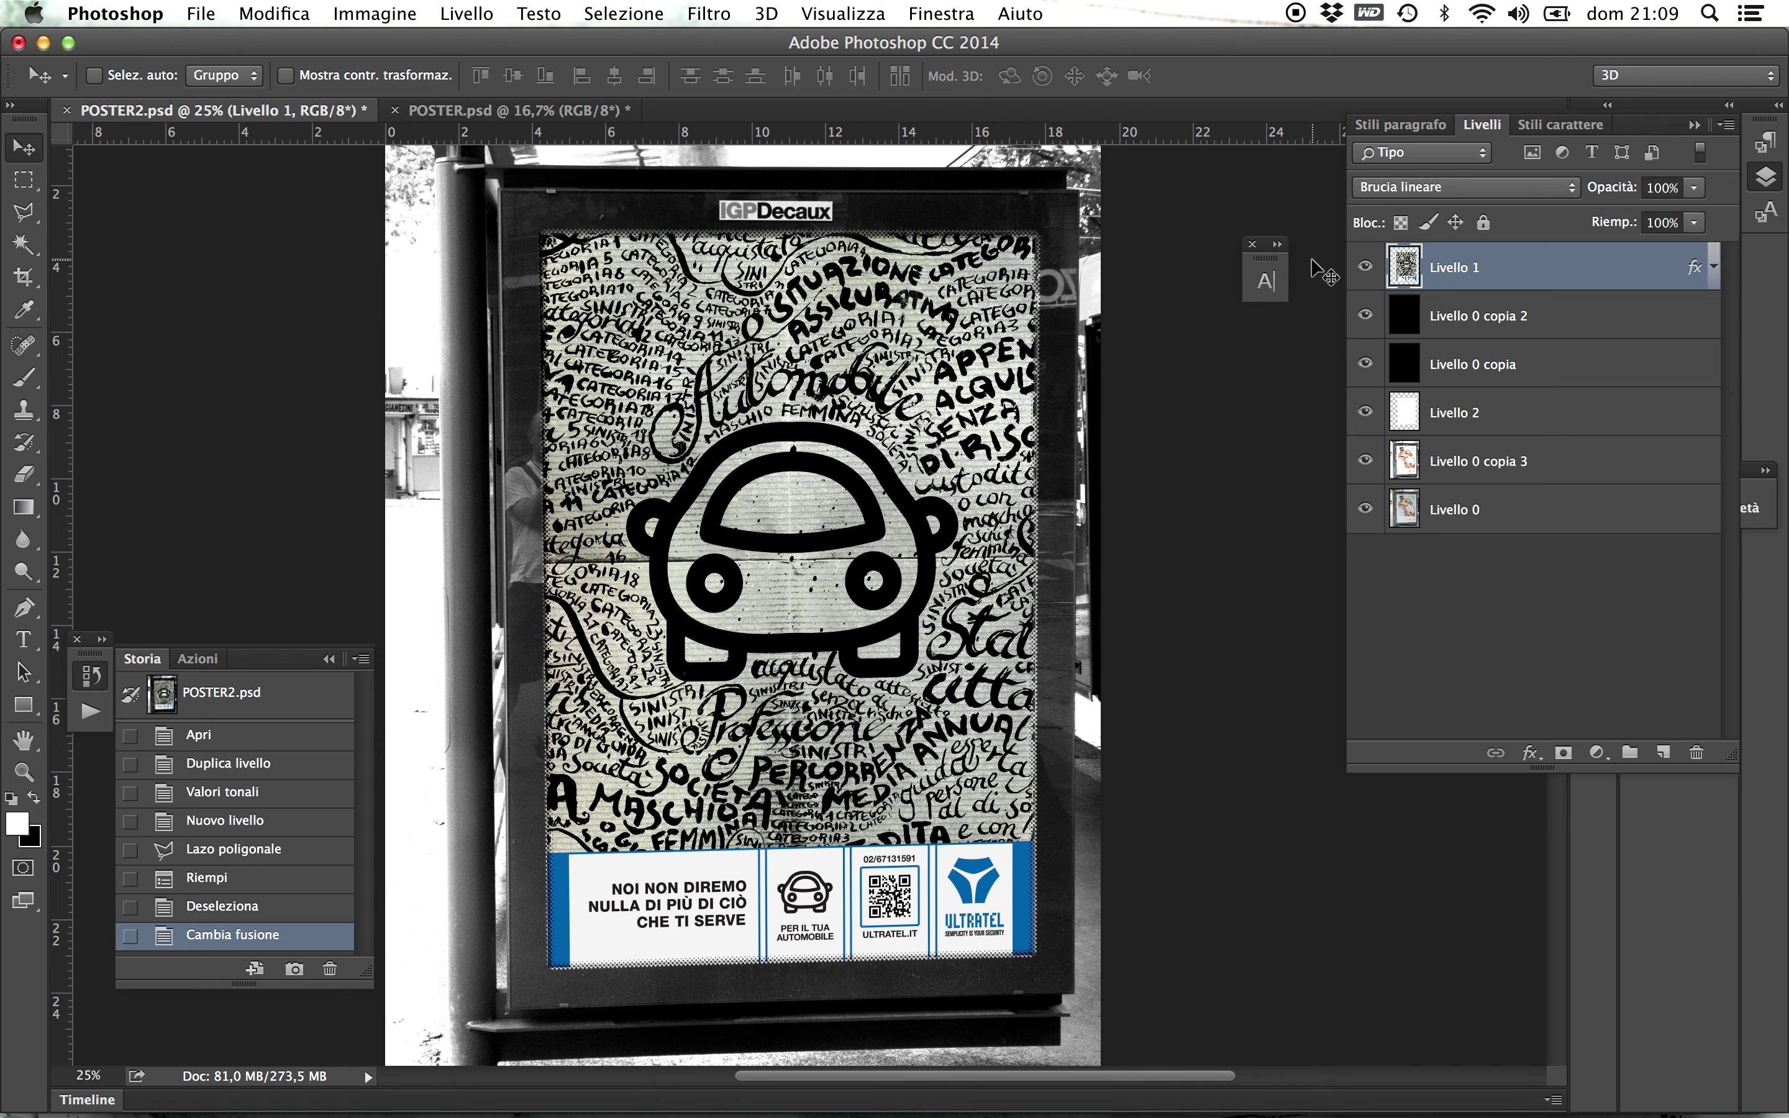
{"action": "left_click", "coordinate": [1366, 267]}
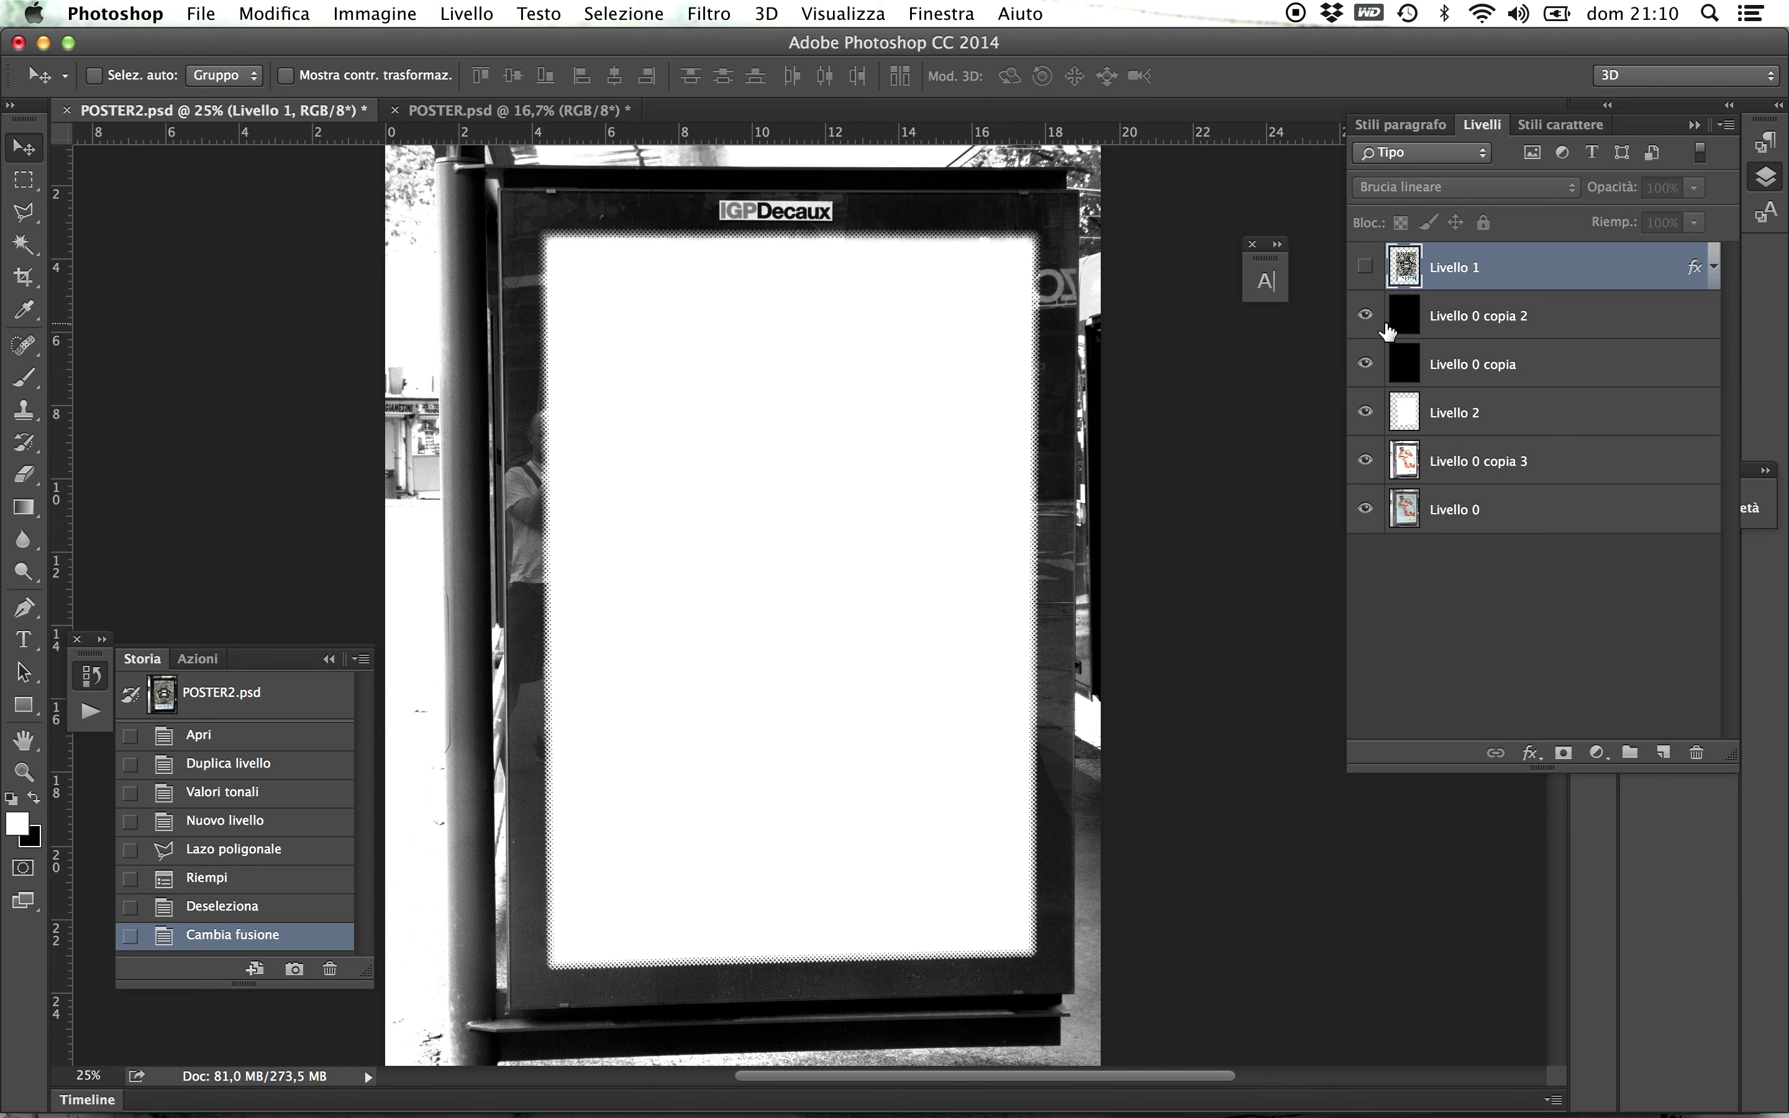
{"action": "left_click", "coordinate": [1523, 326]}
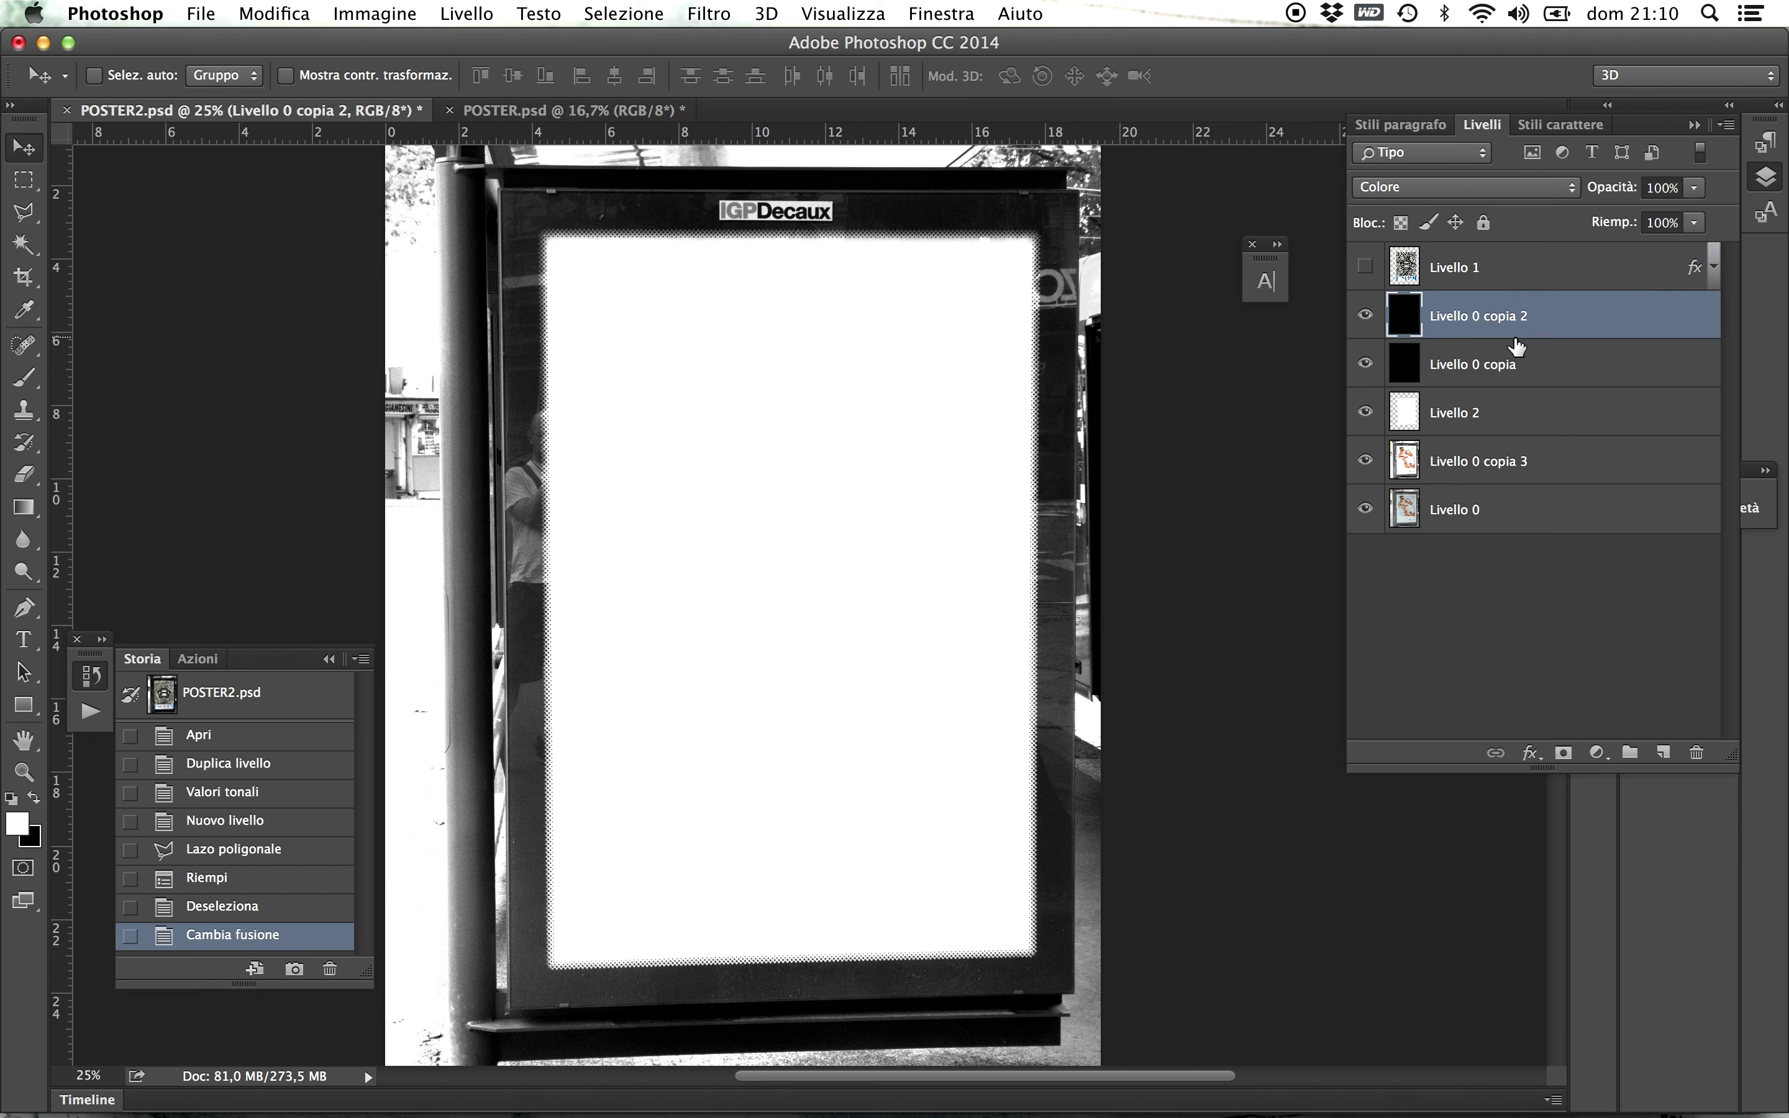
{"action": "left_click", "coordinate": [1505, 361]}
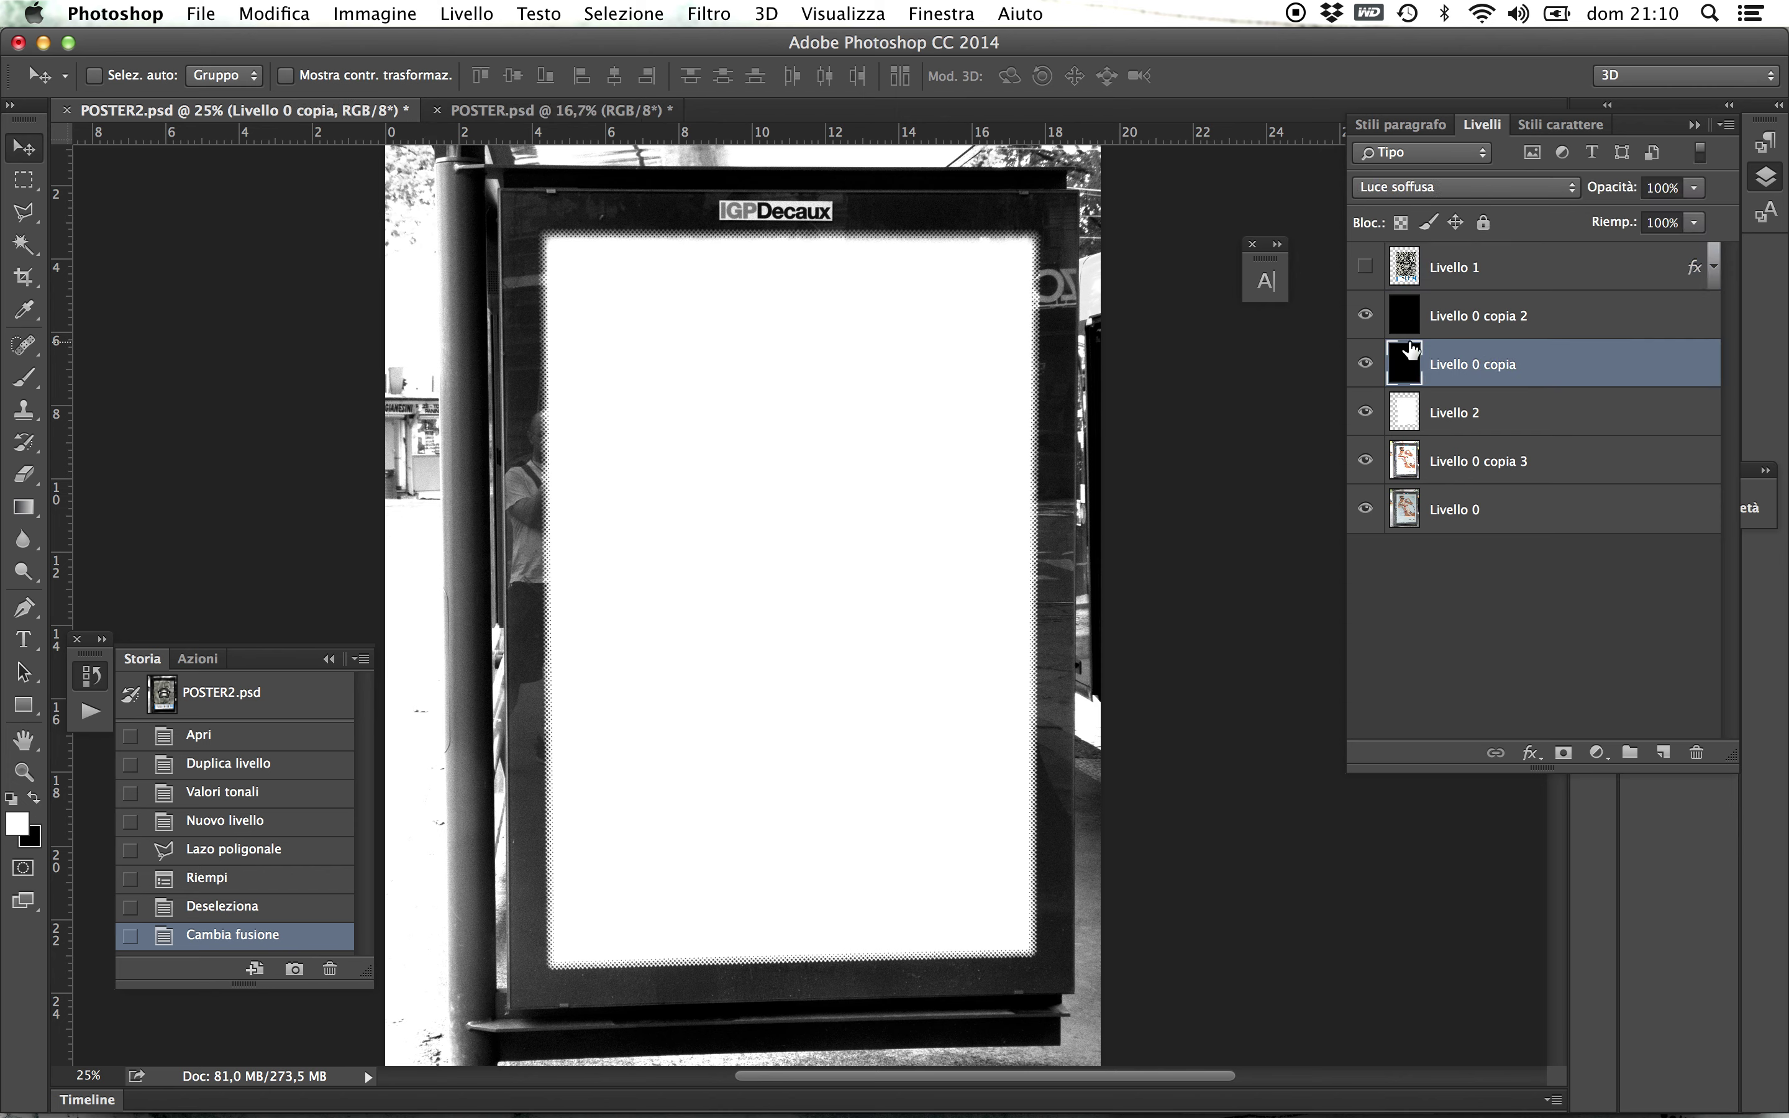
- Compare the mockup with and without Livello 0 copia and Livello 0 copia 2 to examine each layer's effect on the photo
{"action": "left_click", "coordinate": [1363, 364]}
{"action": "left_click", "coordinate": [1362, 365]}
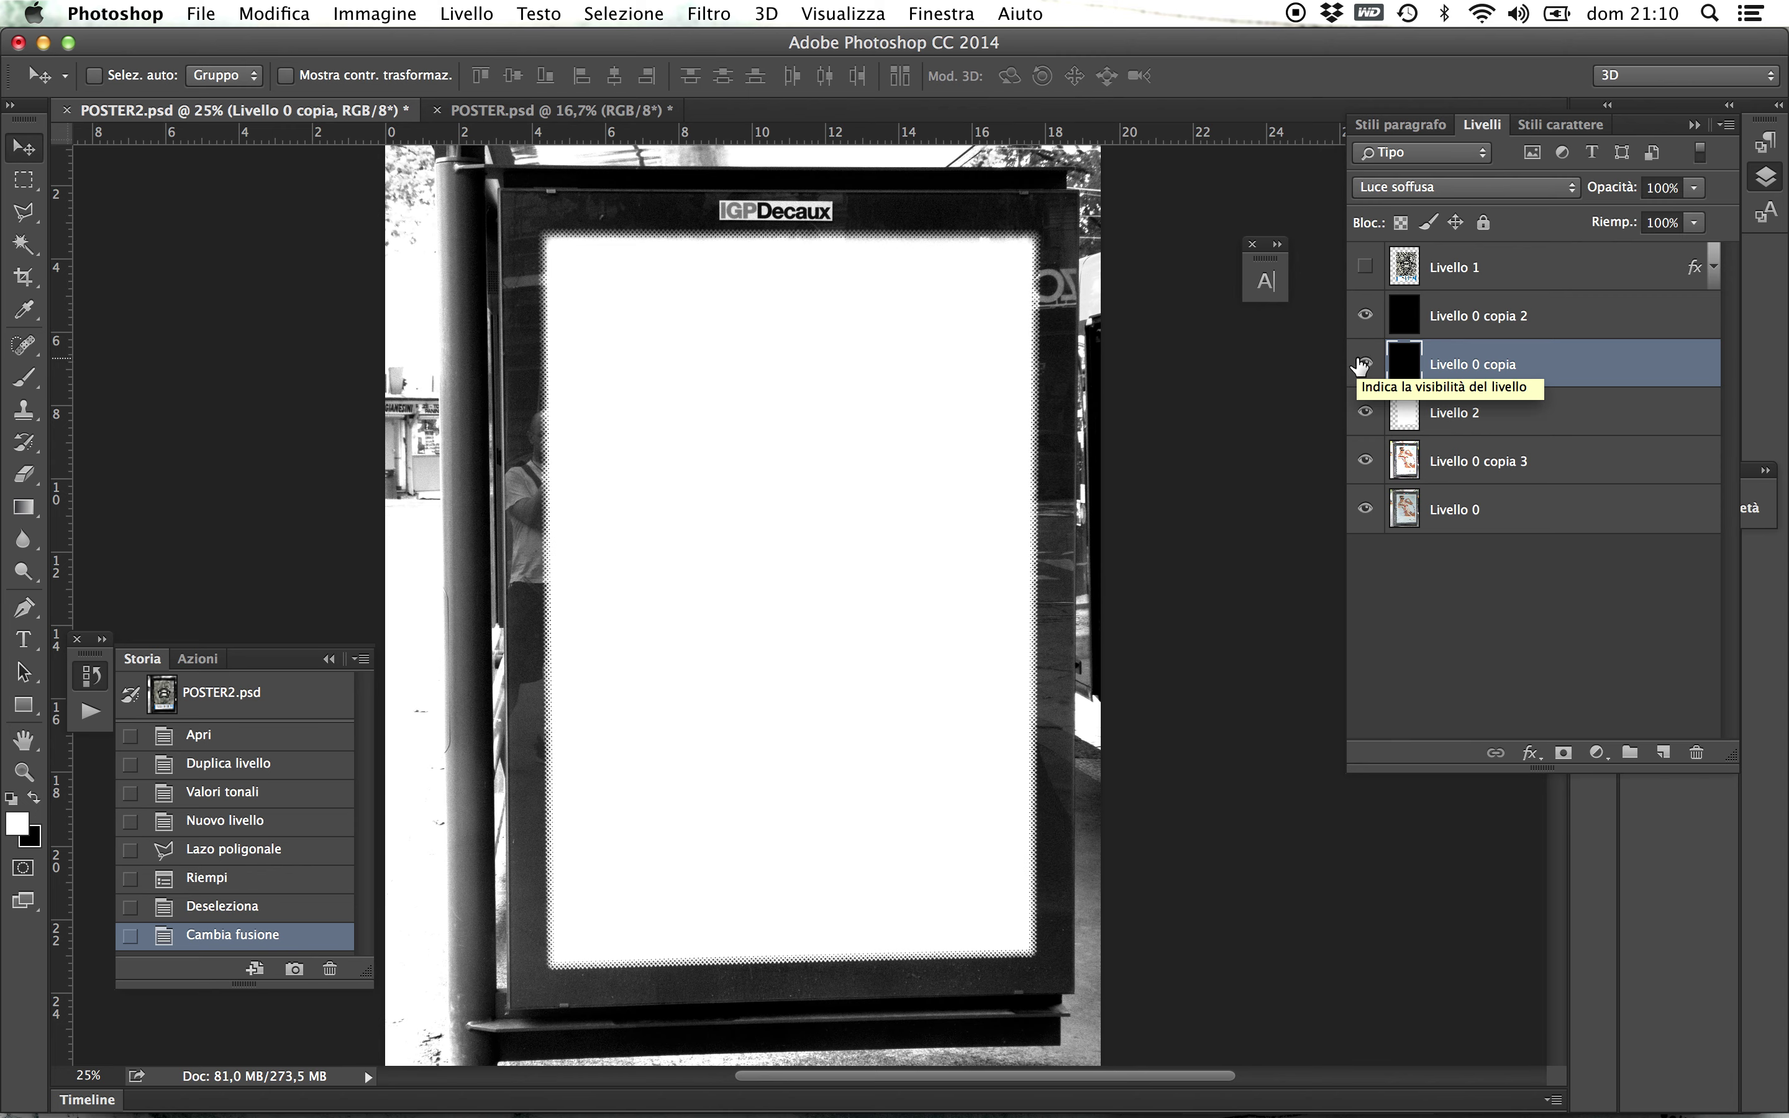
{"action": "left_click", "coordinate": [1367, 317]}
{"action": "left_click", "coordinate": [1367, 318]}
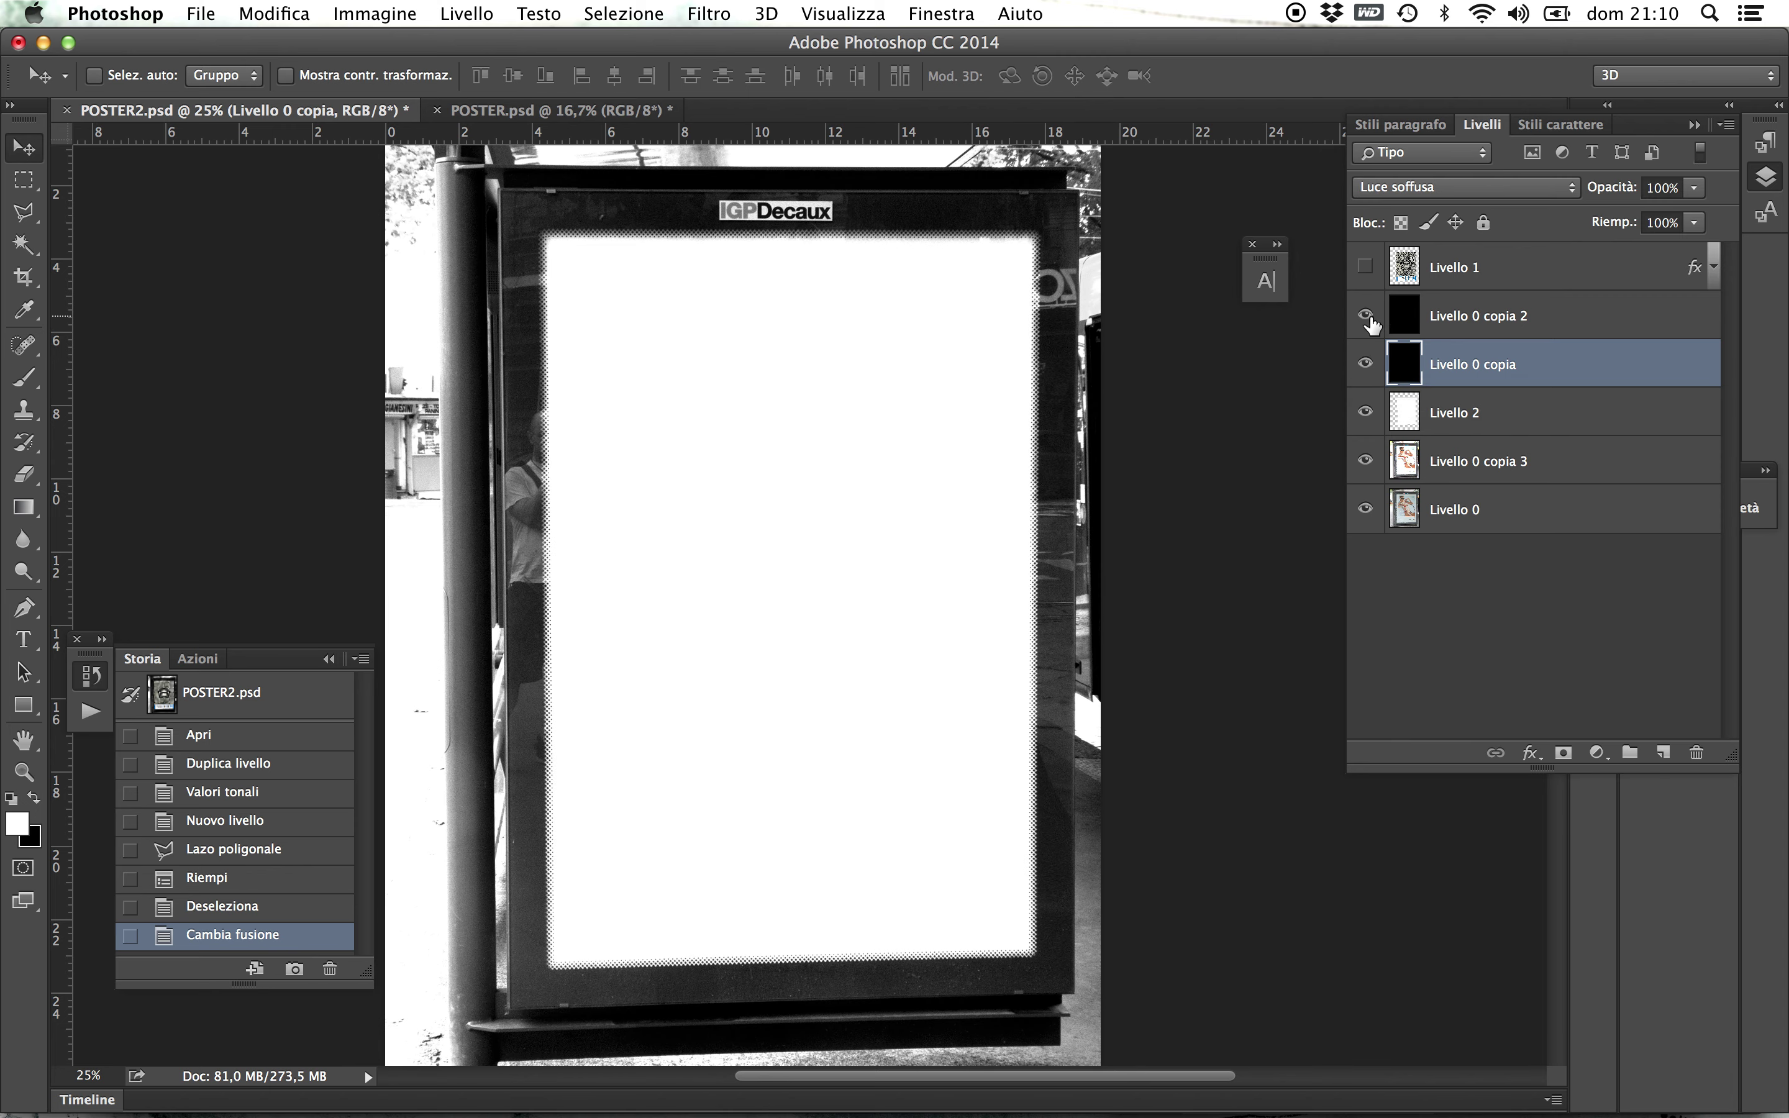
{"action": "left_click", "coordinate": [1524, 327]}
{"action": "left_click", "coordinate": [1367, 318]}
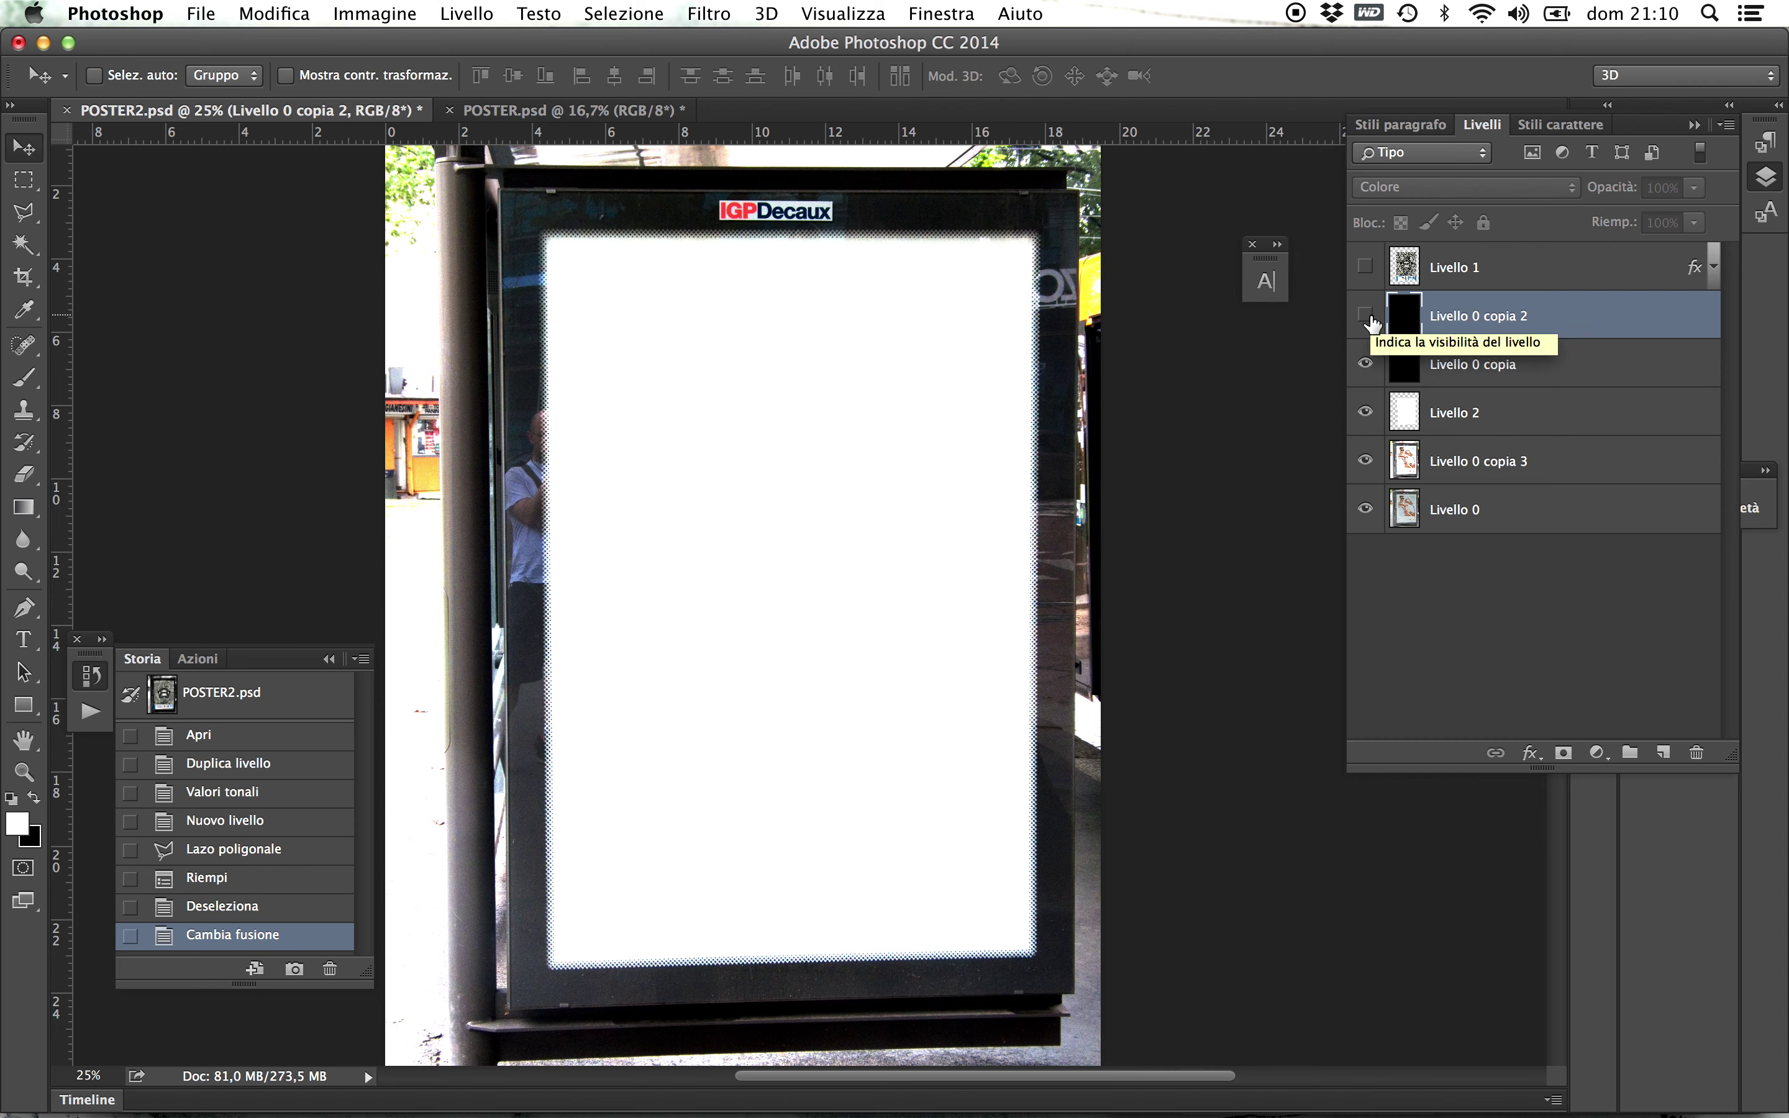
{"action": "left_click", "coordinate": [1367, 318]}
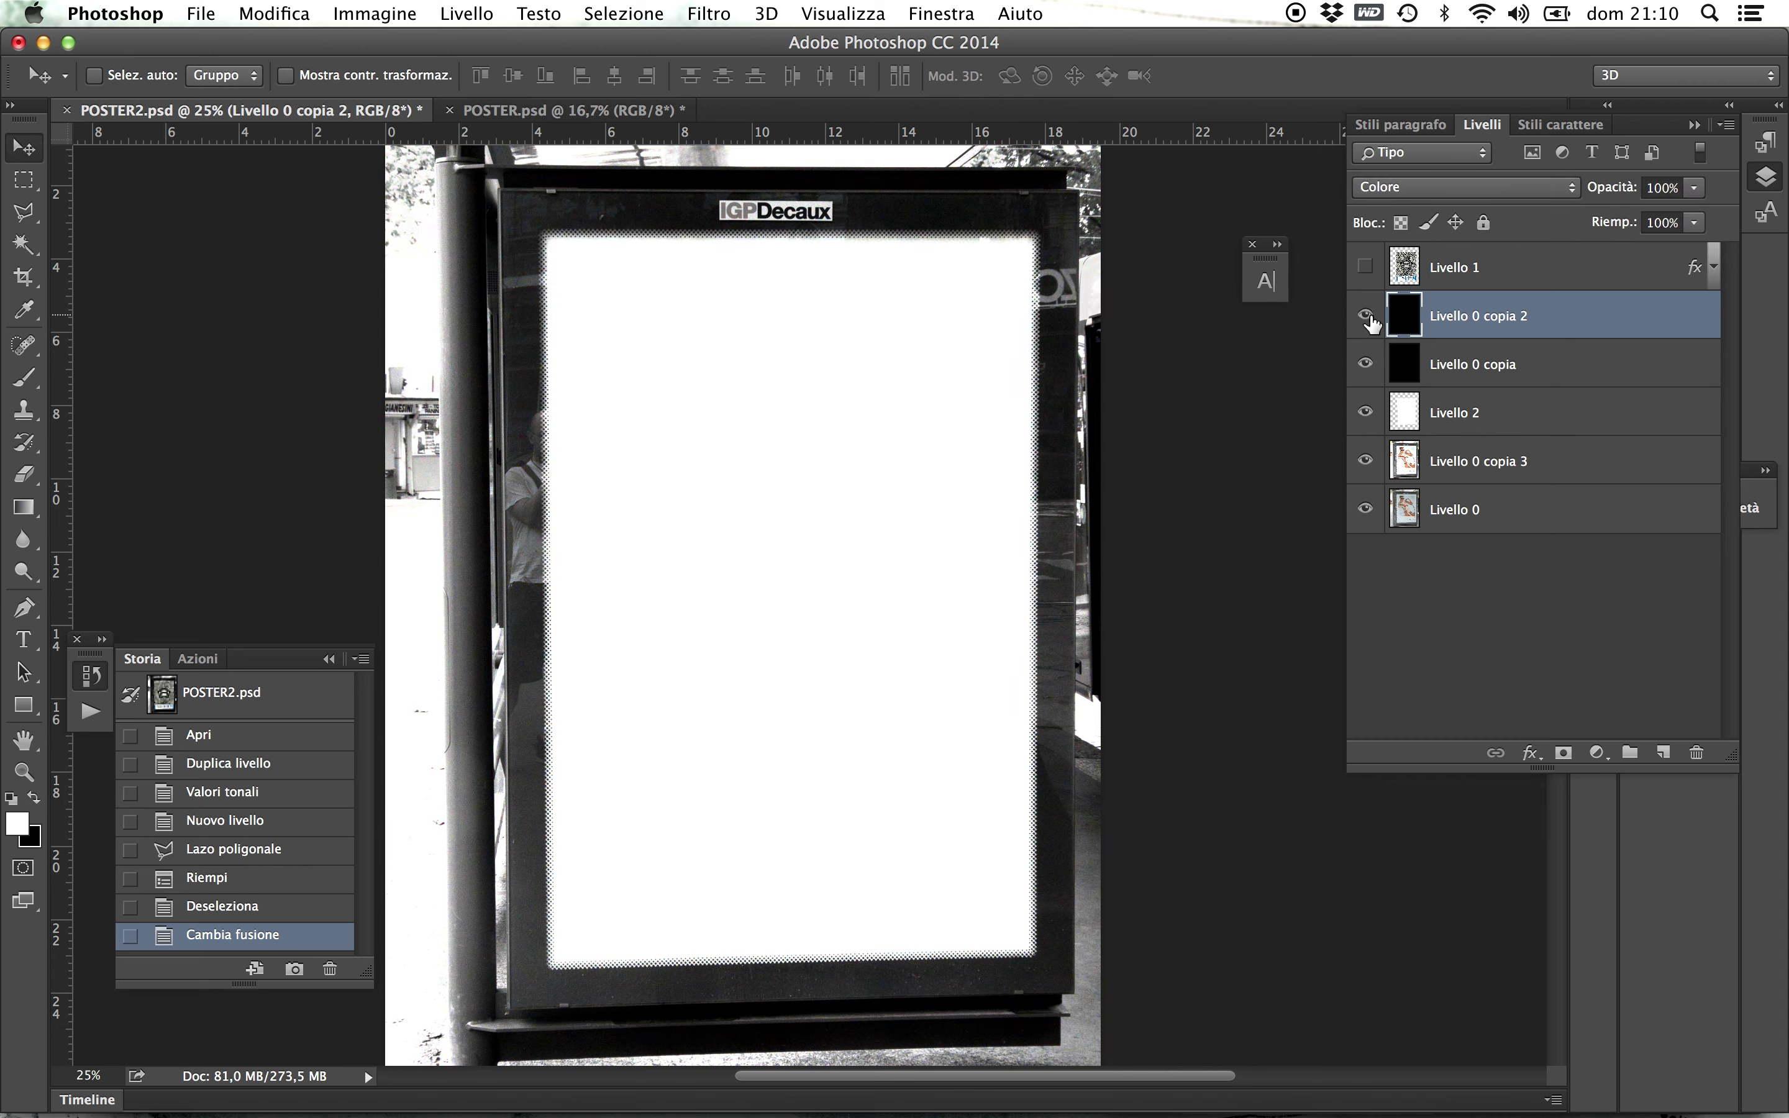
{"action": "left_click", "coordinate": [1367, 365]}
{"action": "left_click", "coordinate": [1367, 365]}
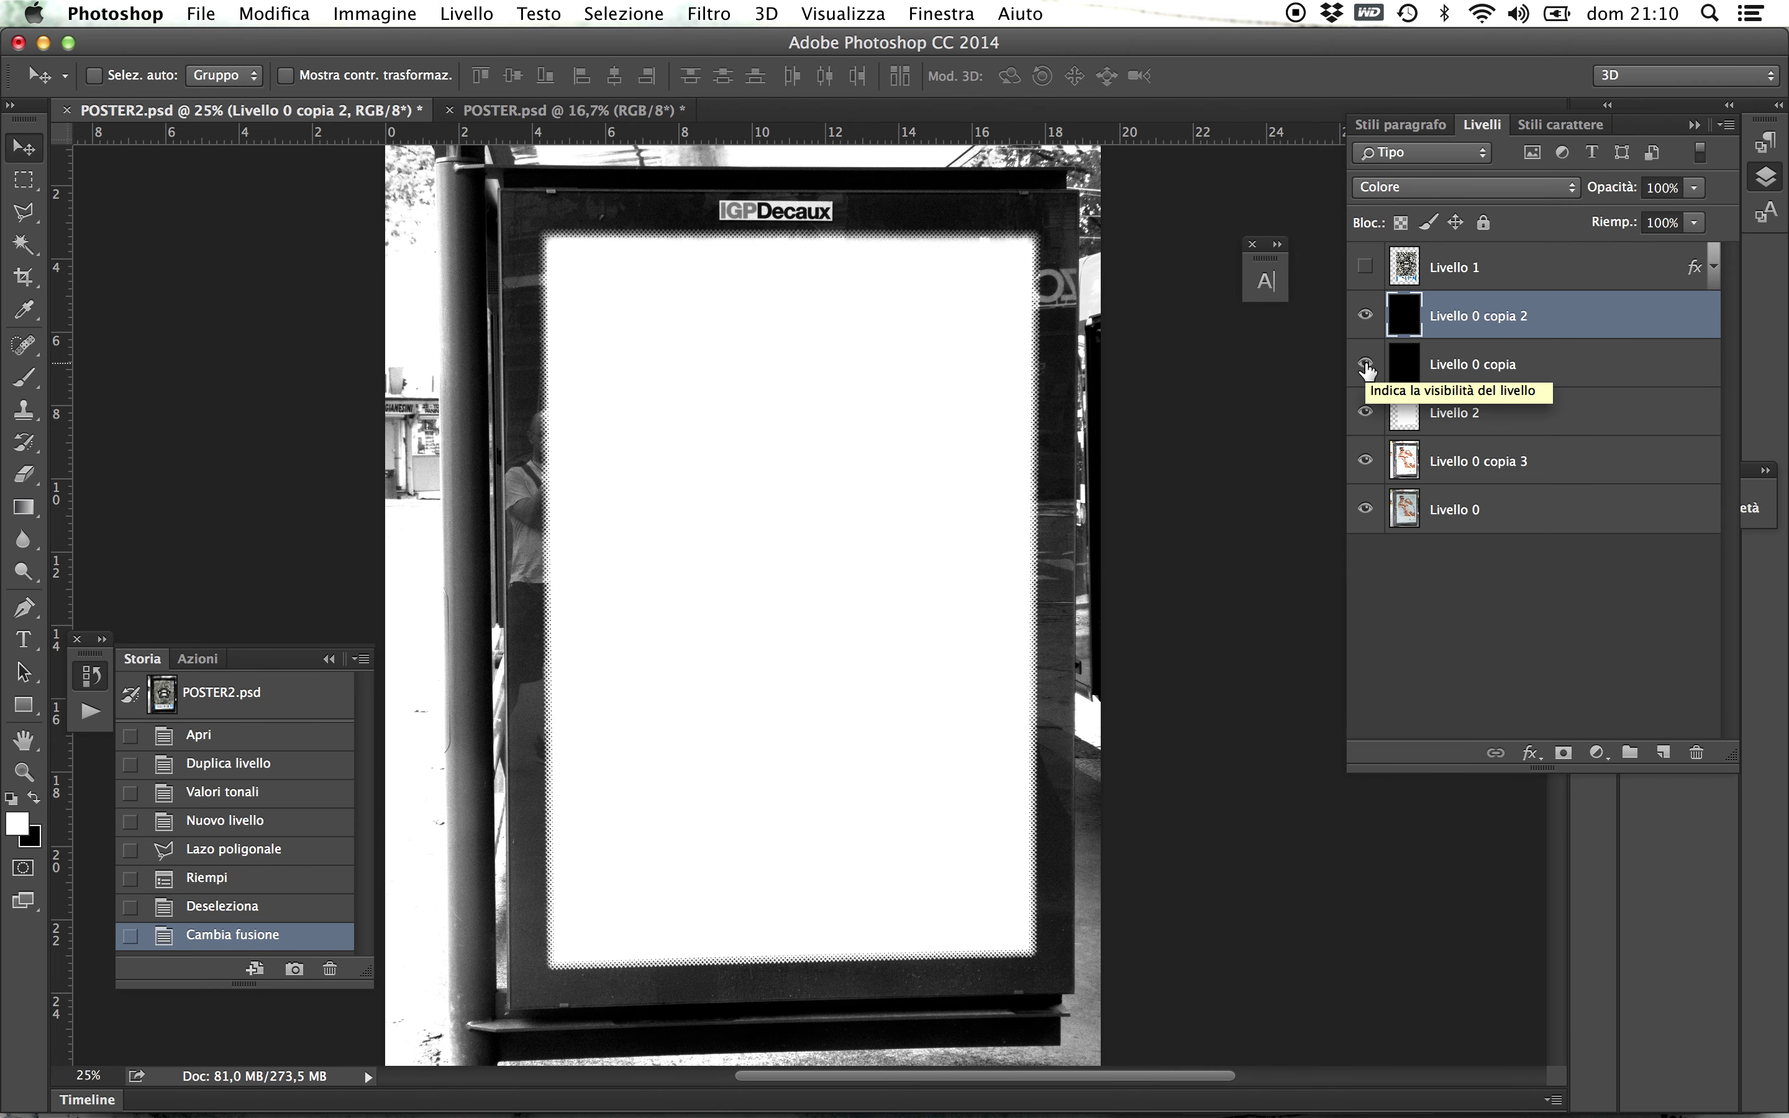
{"action": "left_click", "coordinate": [1366, 366]}
{"action": "left_click", "coordinate": [1366, 365]}
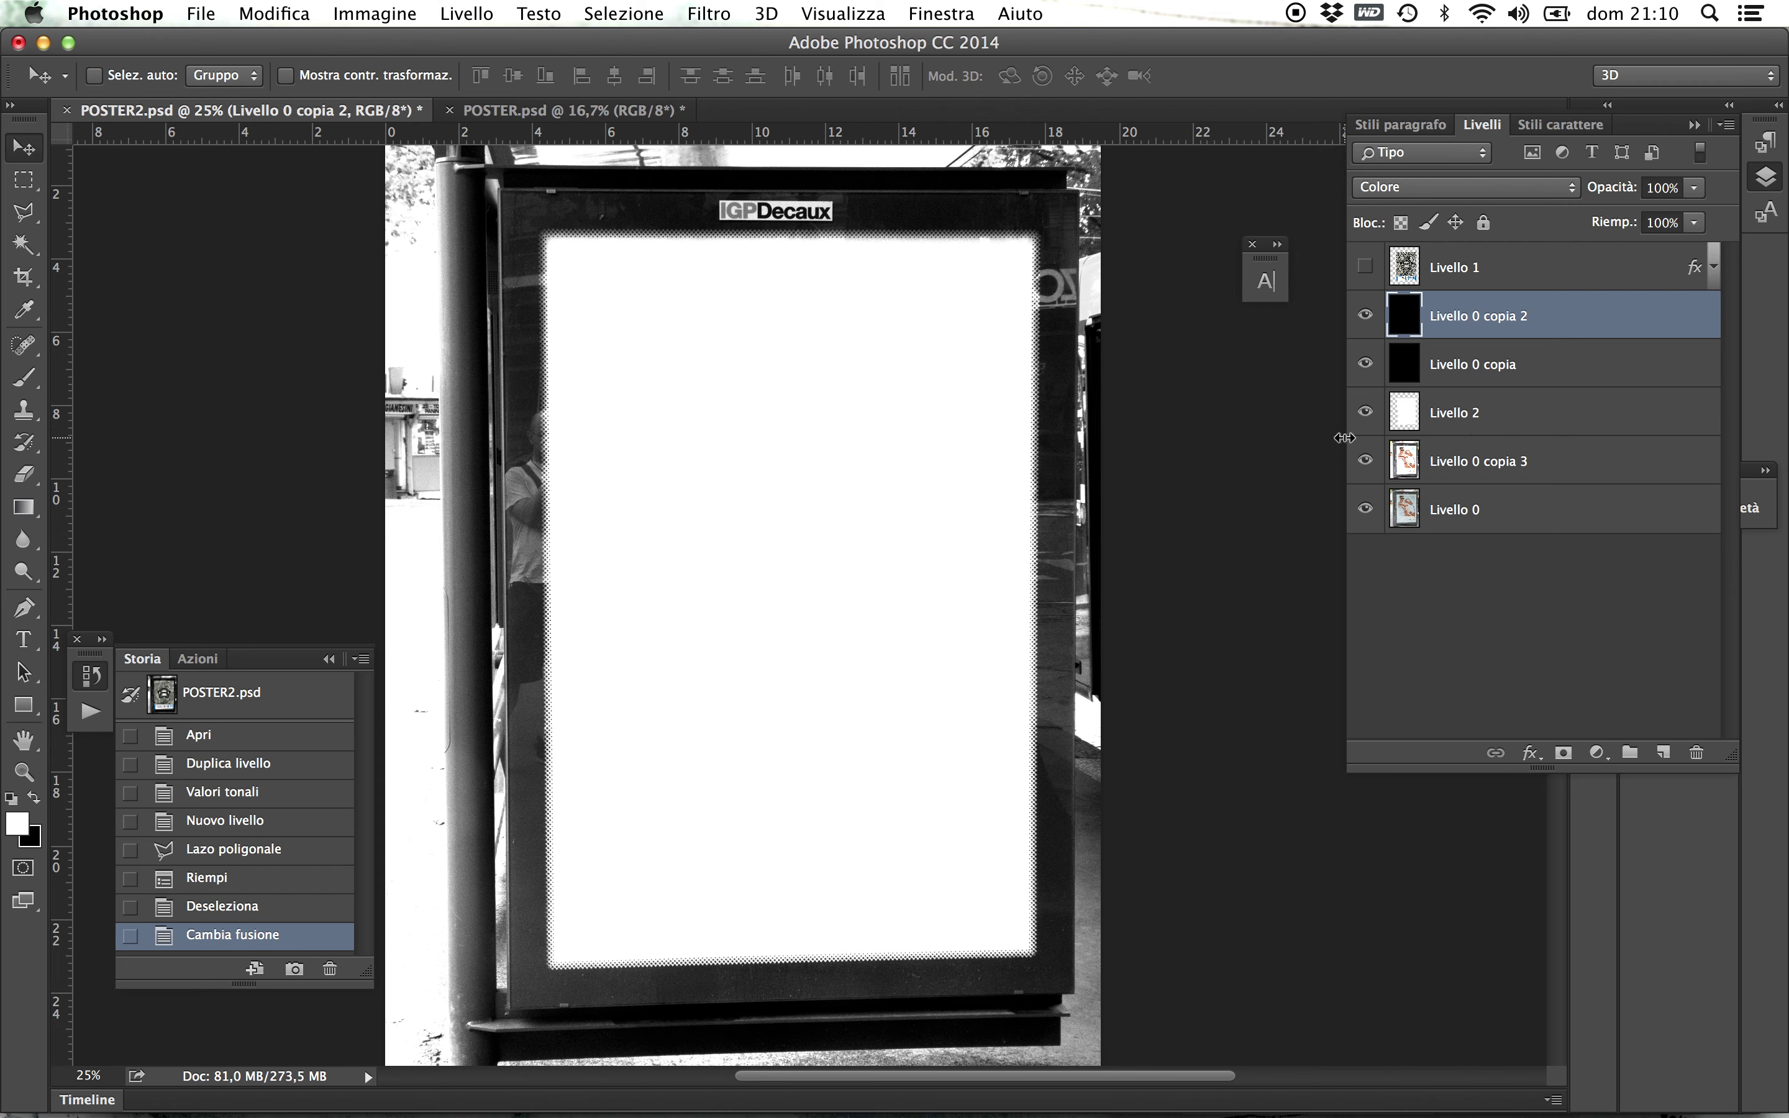
- Hide Livello 2, Livello 0 copia and Livello 0 copia 2 to view the underlying billboard photo in color
{"action": "left_click", "coordinate": [1451, 412]}
{"action": "left_click", "coordinate": [1364, 415]}
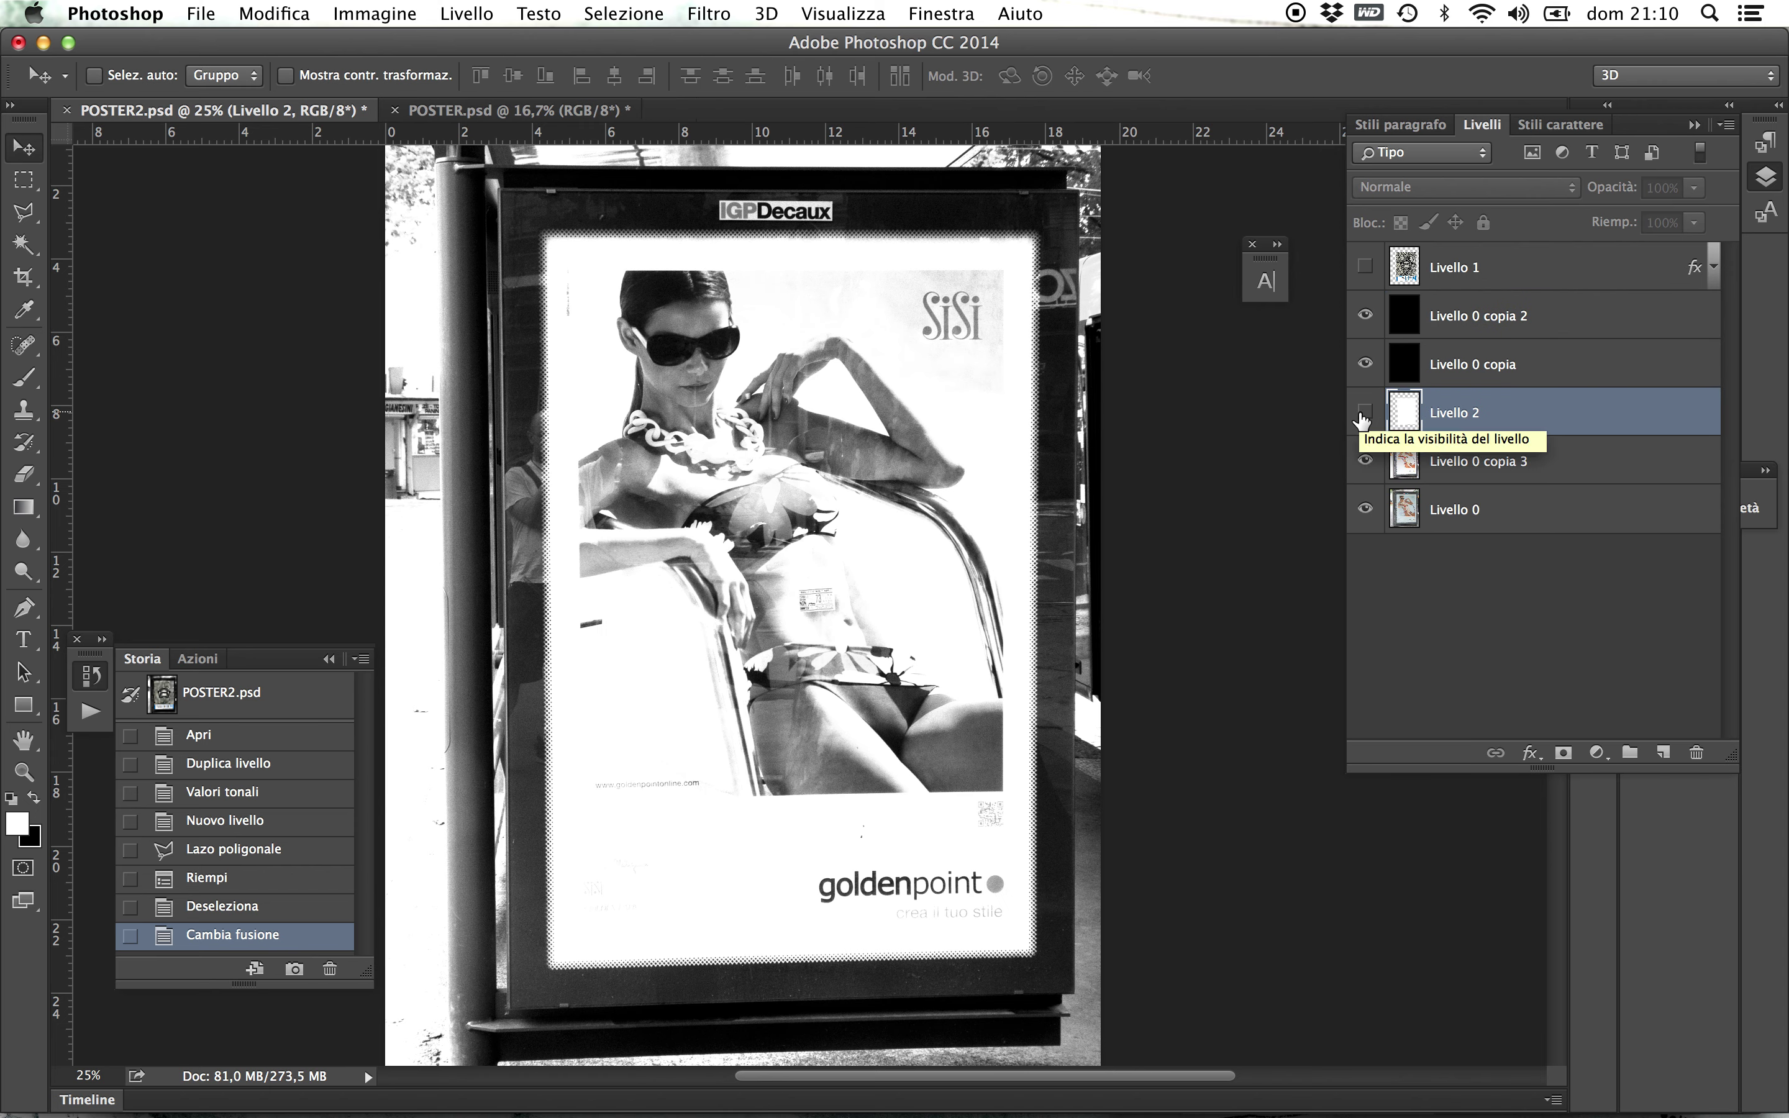
{"action": "left_click", "coordinate": [1365, 364]}
{"action": "left_click", "coordinate": [1365, 316]}
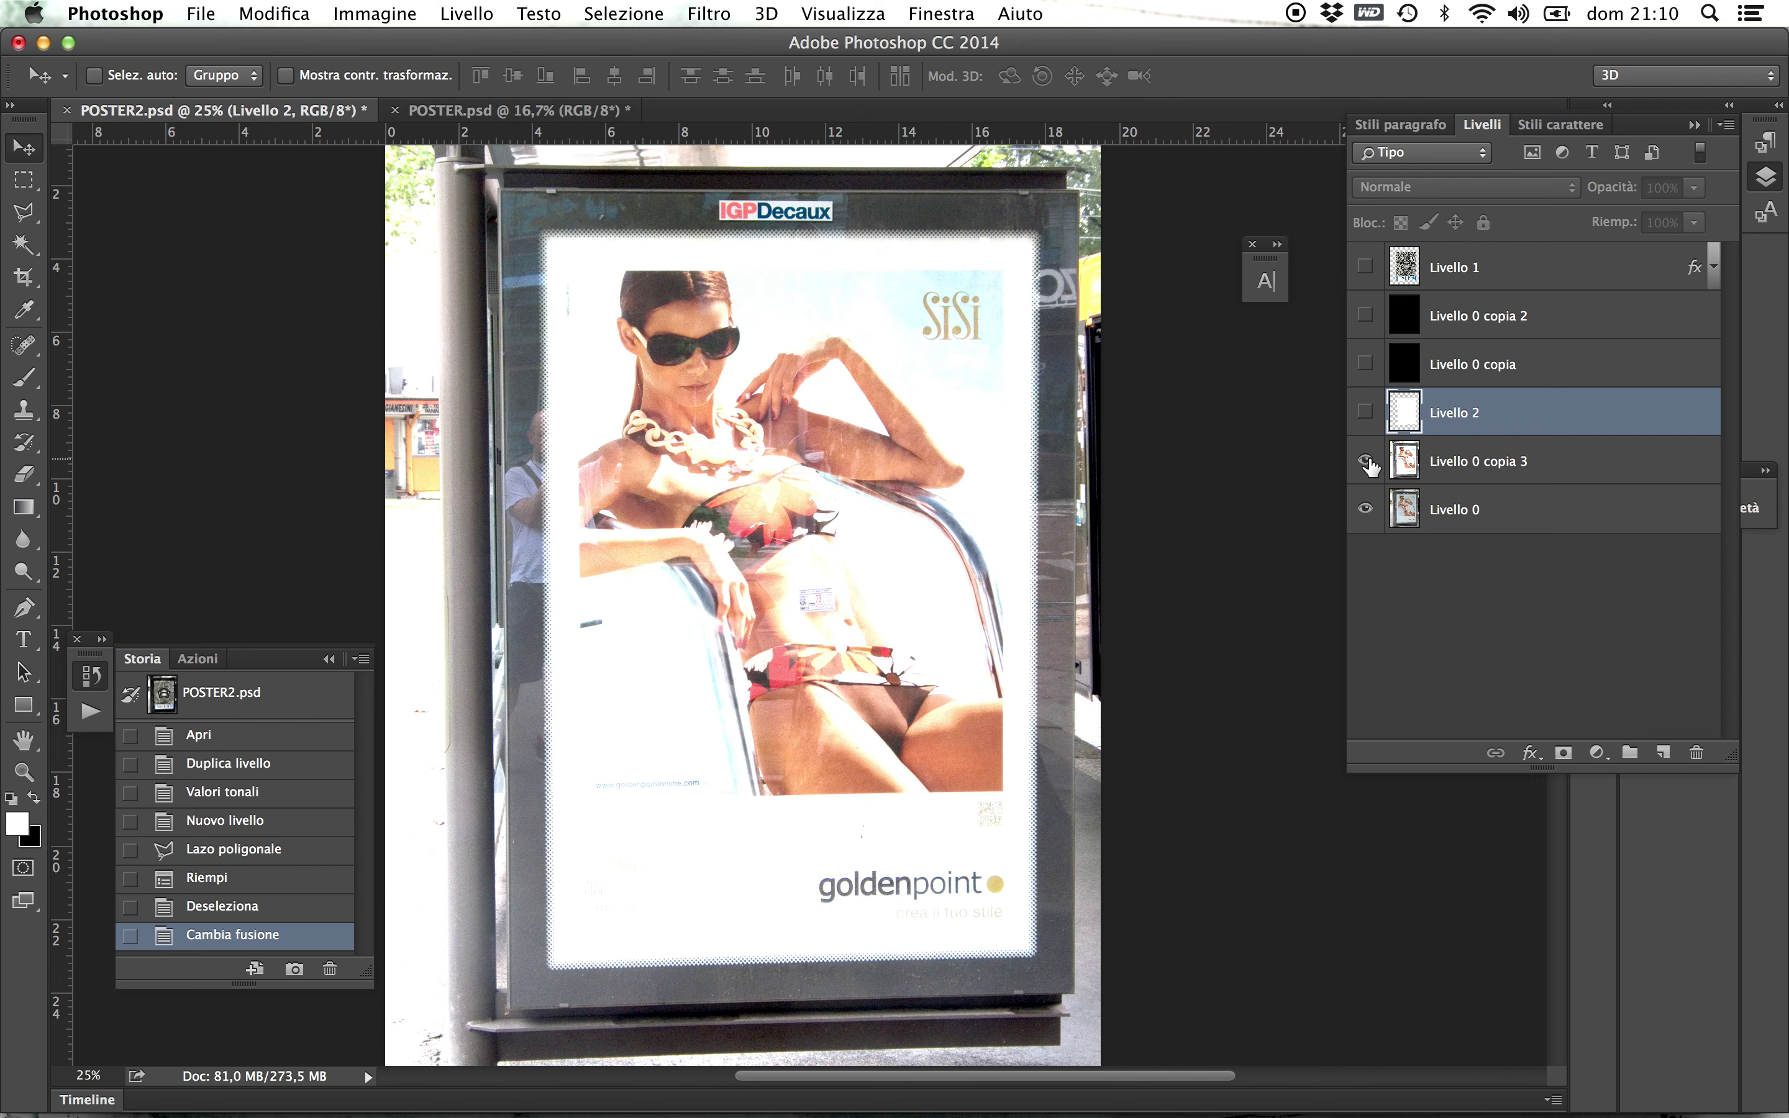
- Compare the original photo on Livello 0 with the levels-adjusted duplicate on Livello 0 copia 3
{"action": "left_click", "coordinate": [1505, 520]}
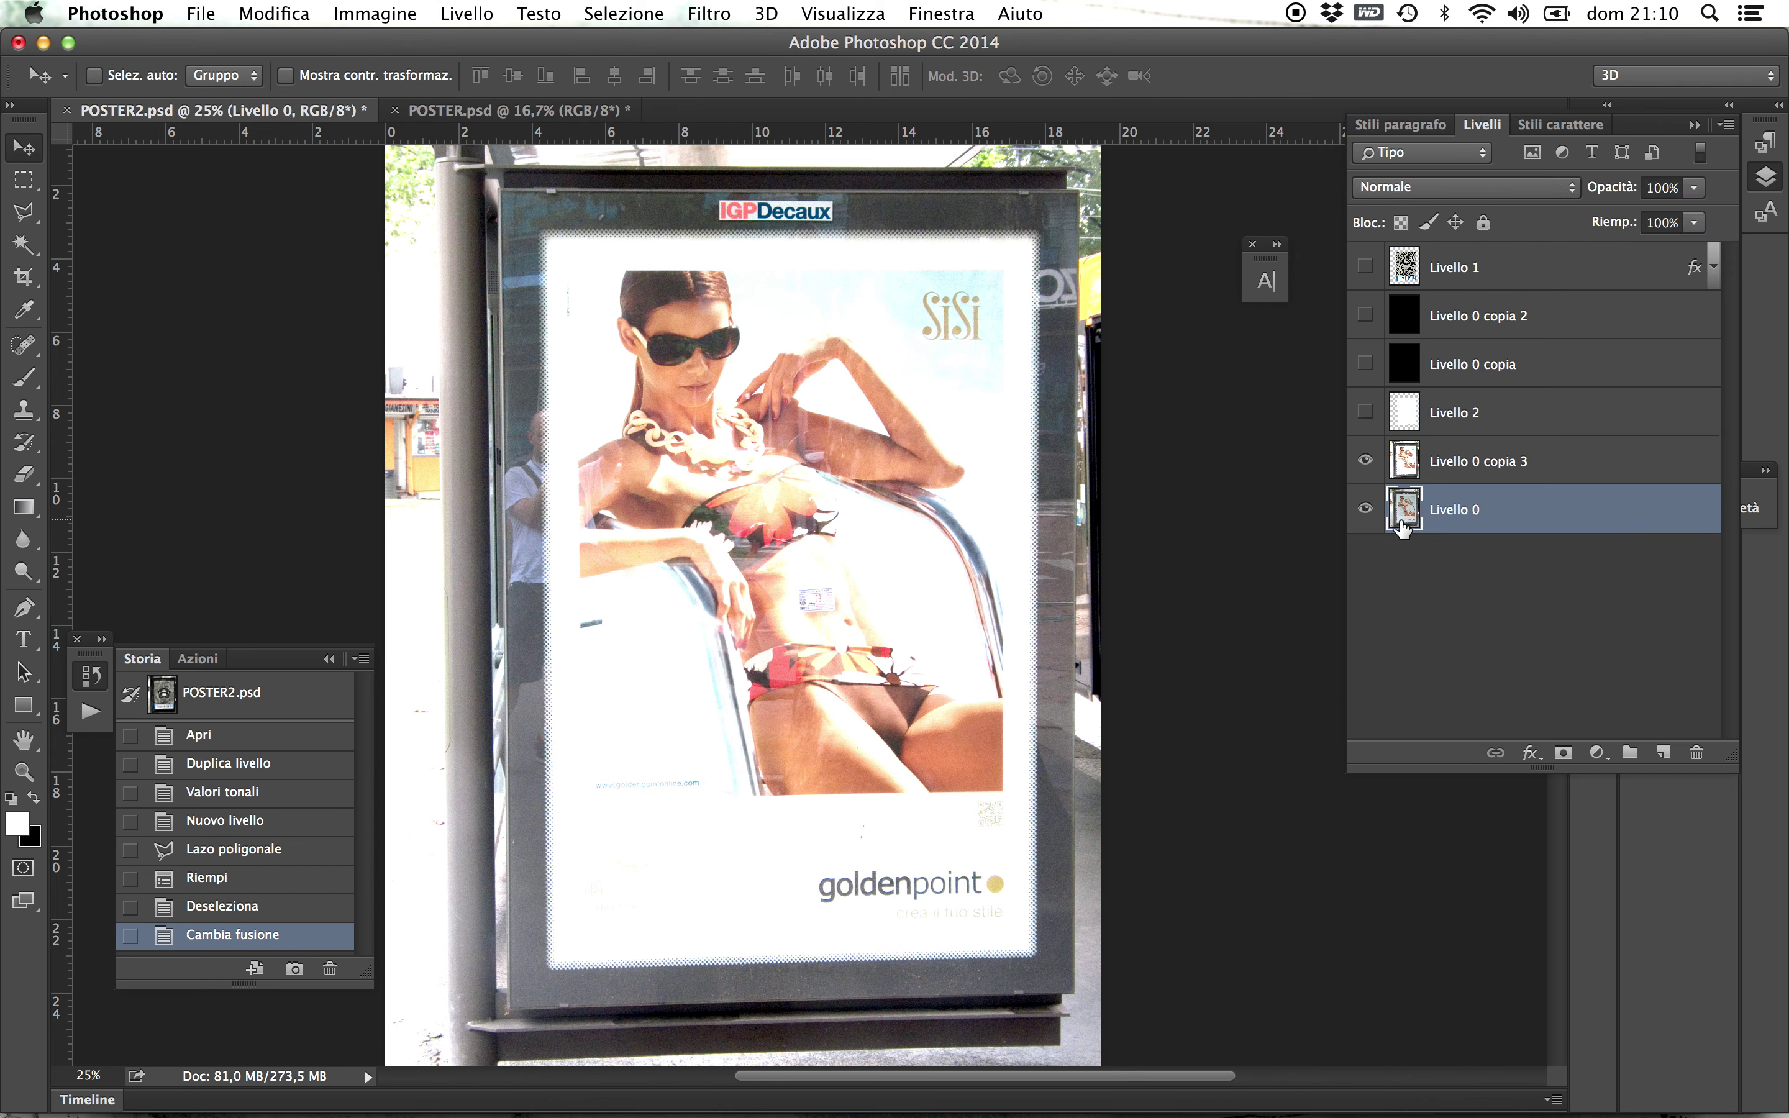
{"action": "left_click", "coordinate": [1457, 477]}
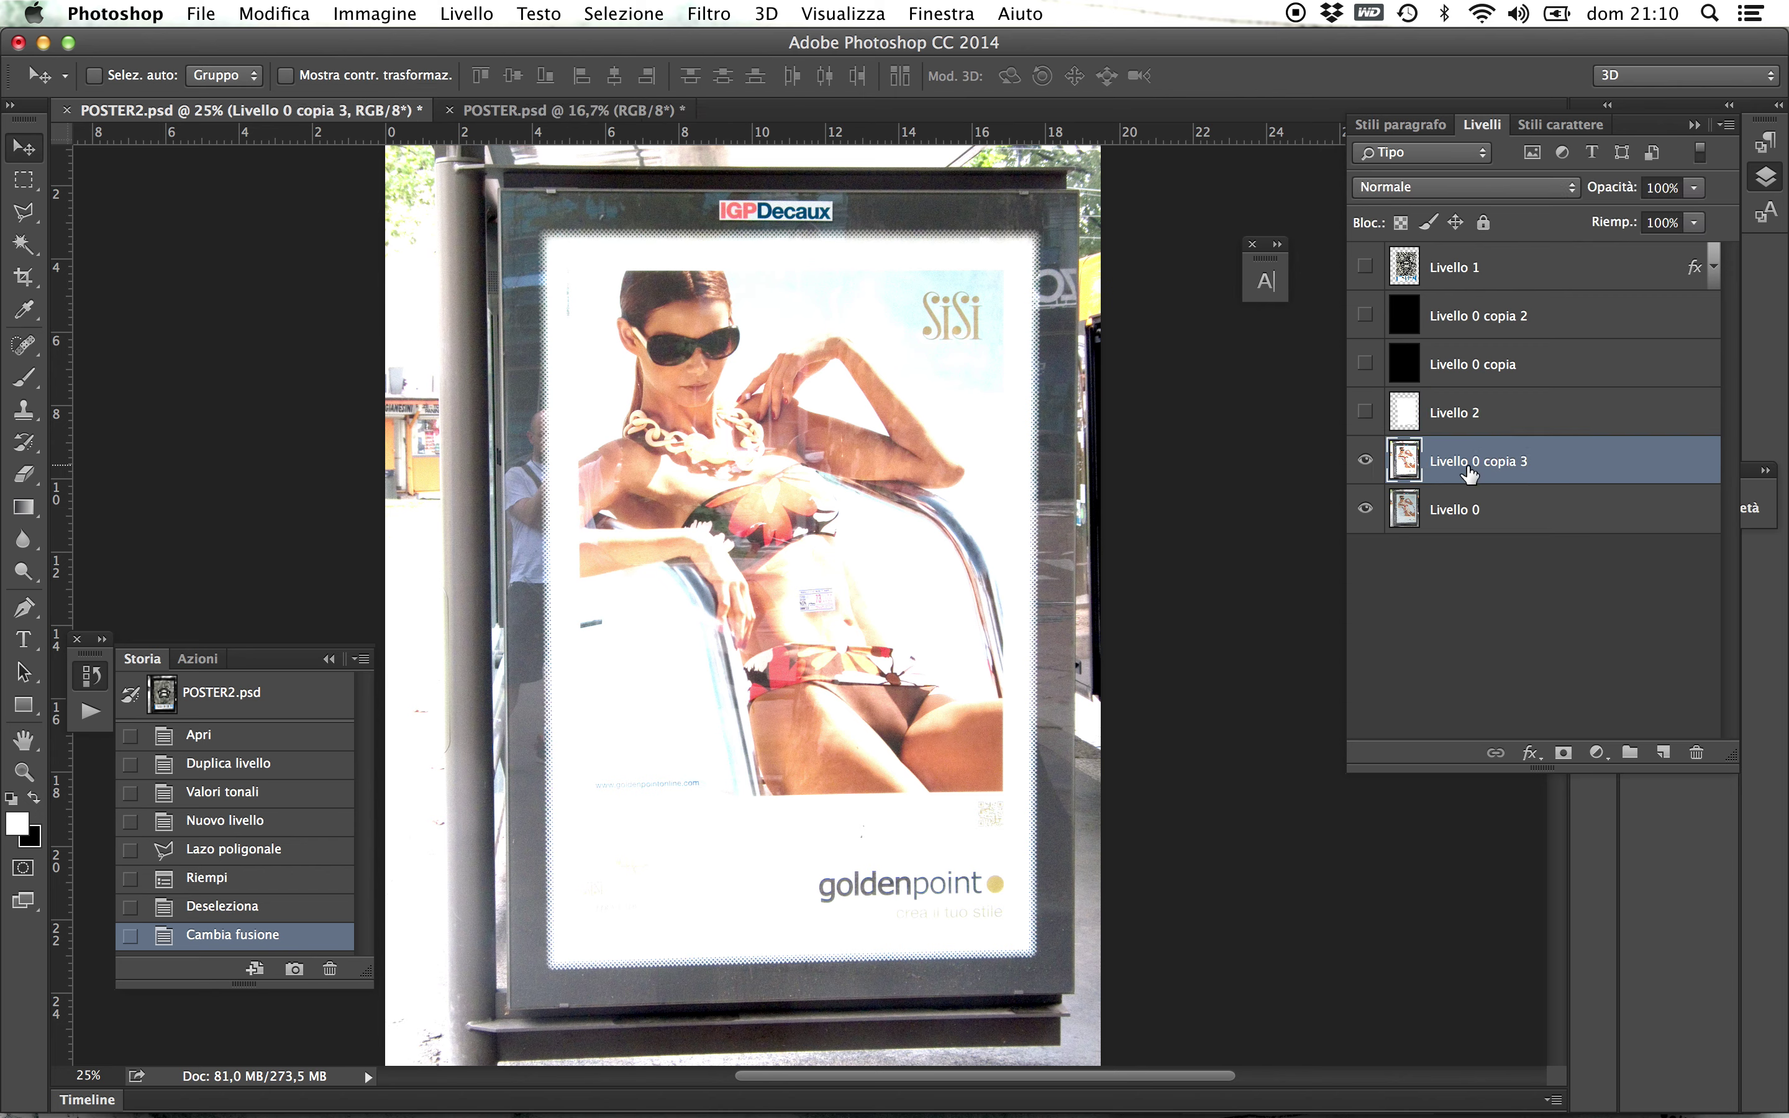
{"action": "left_click", "coordinate": [1366, 462]}
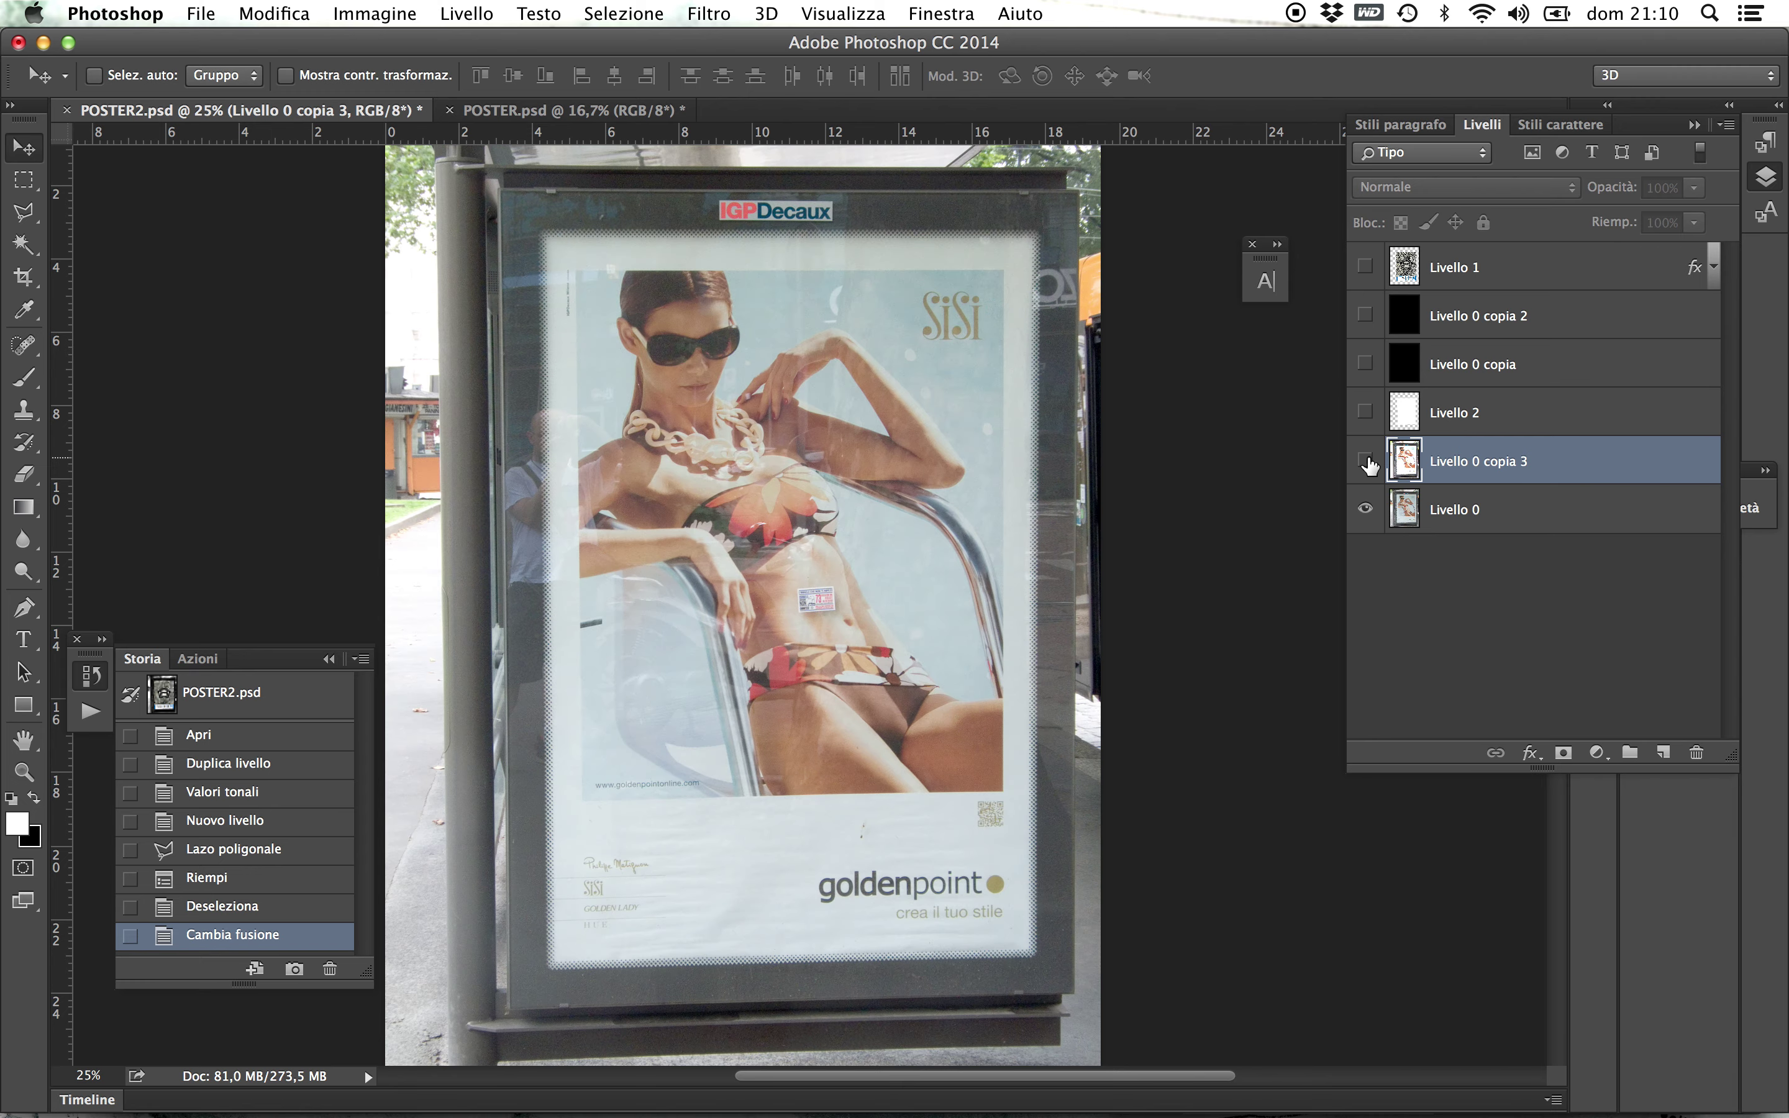
{"action": "left_click", "coordinate": [1366, 462]}
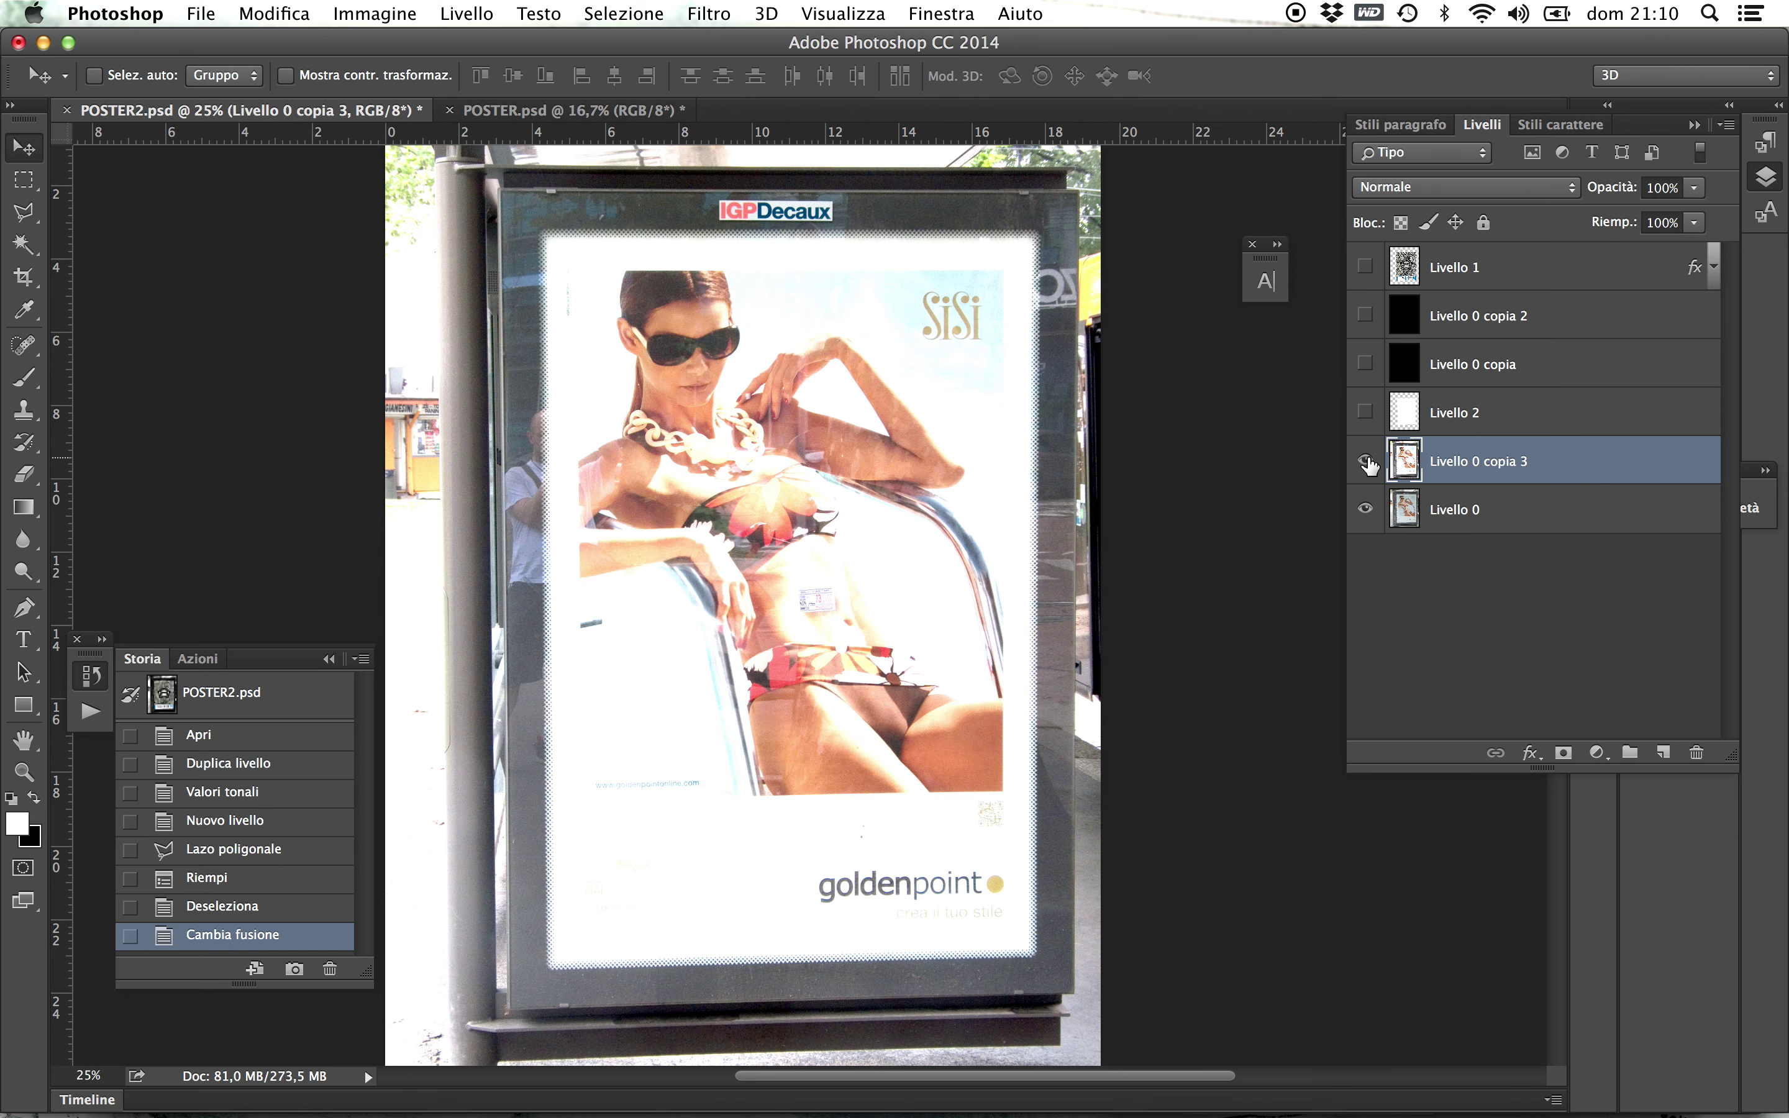
{"action": "left_click", "coordinate": [1367, 462]}
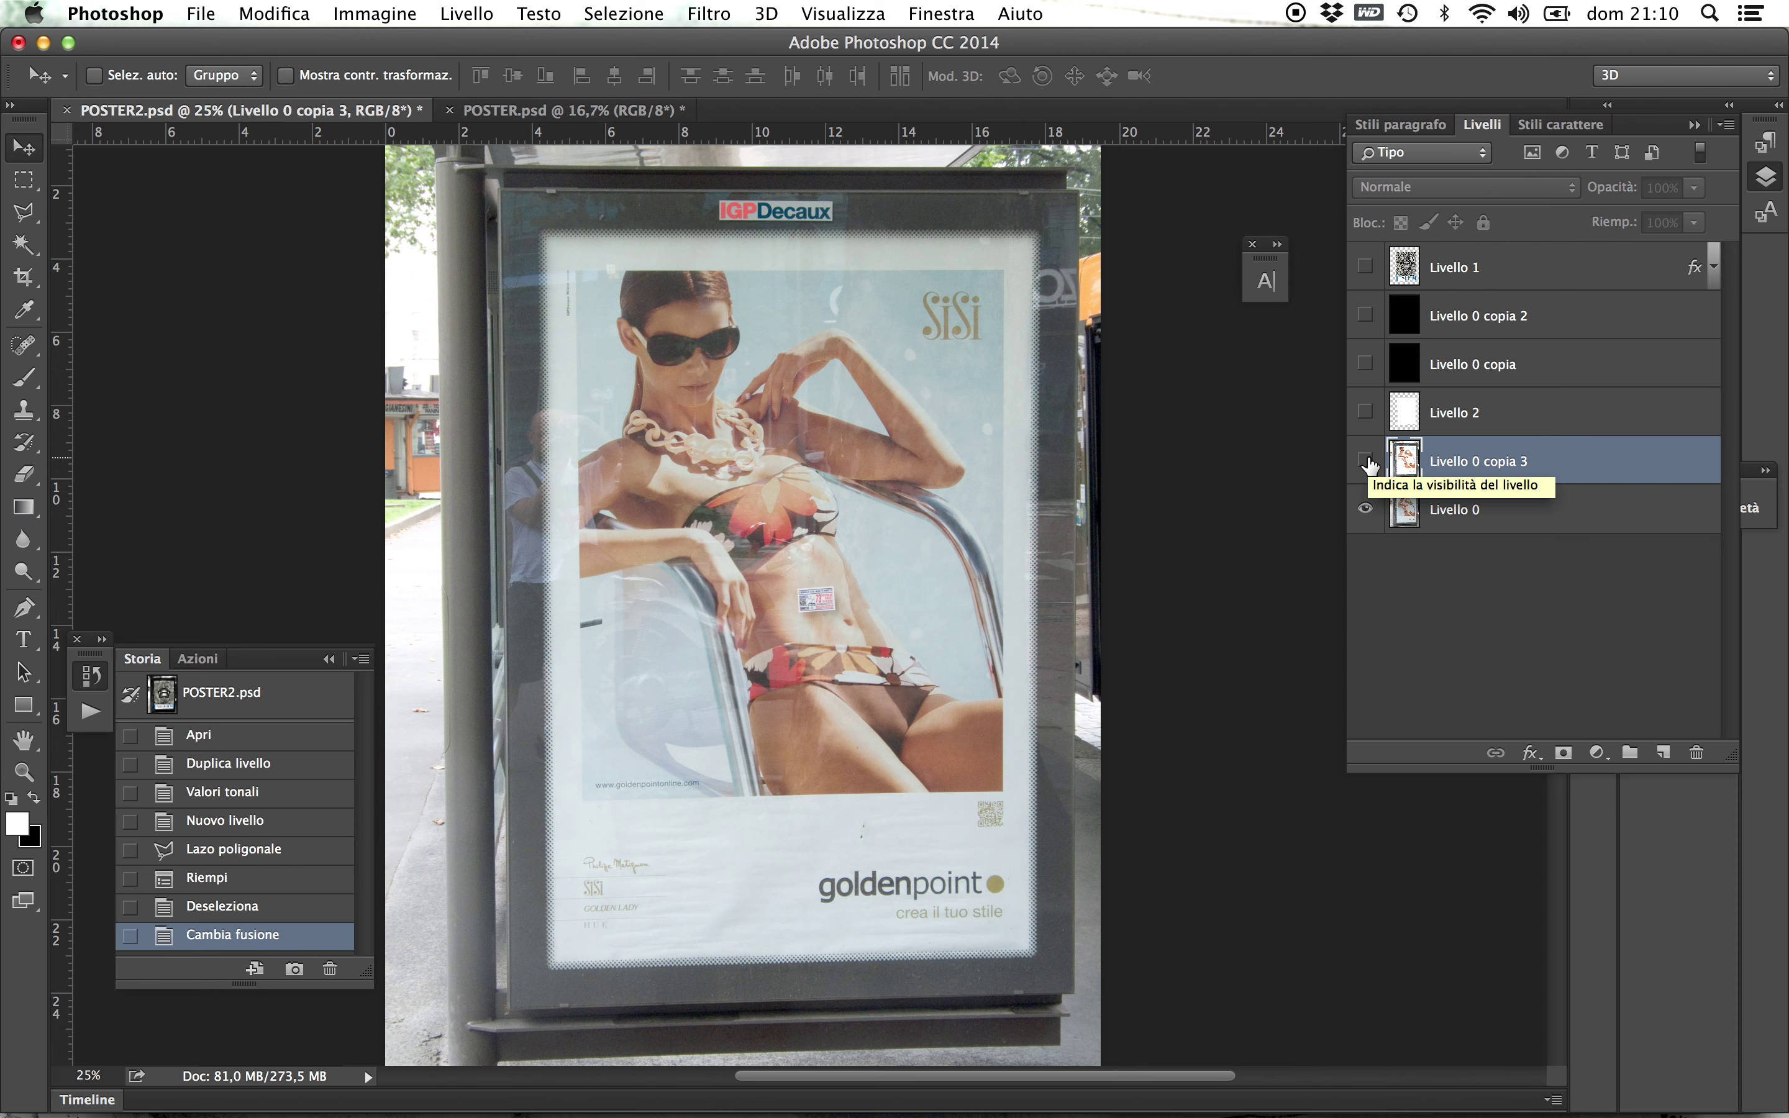
{"action": "left_click", "coordinate": [1367, 462]}
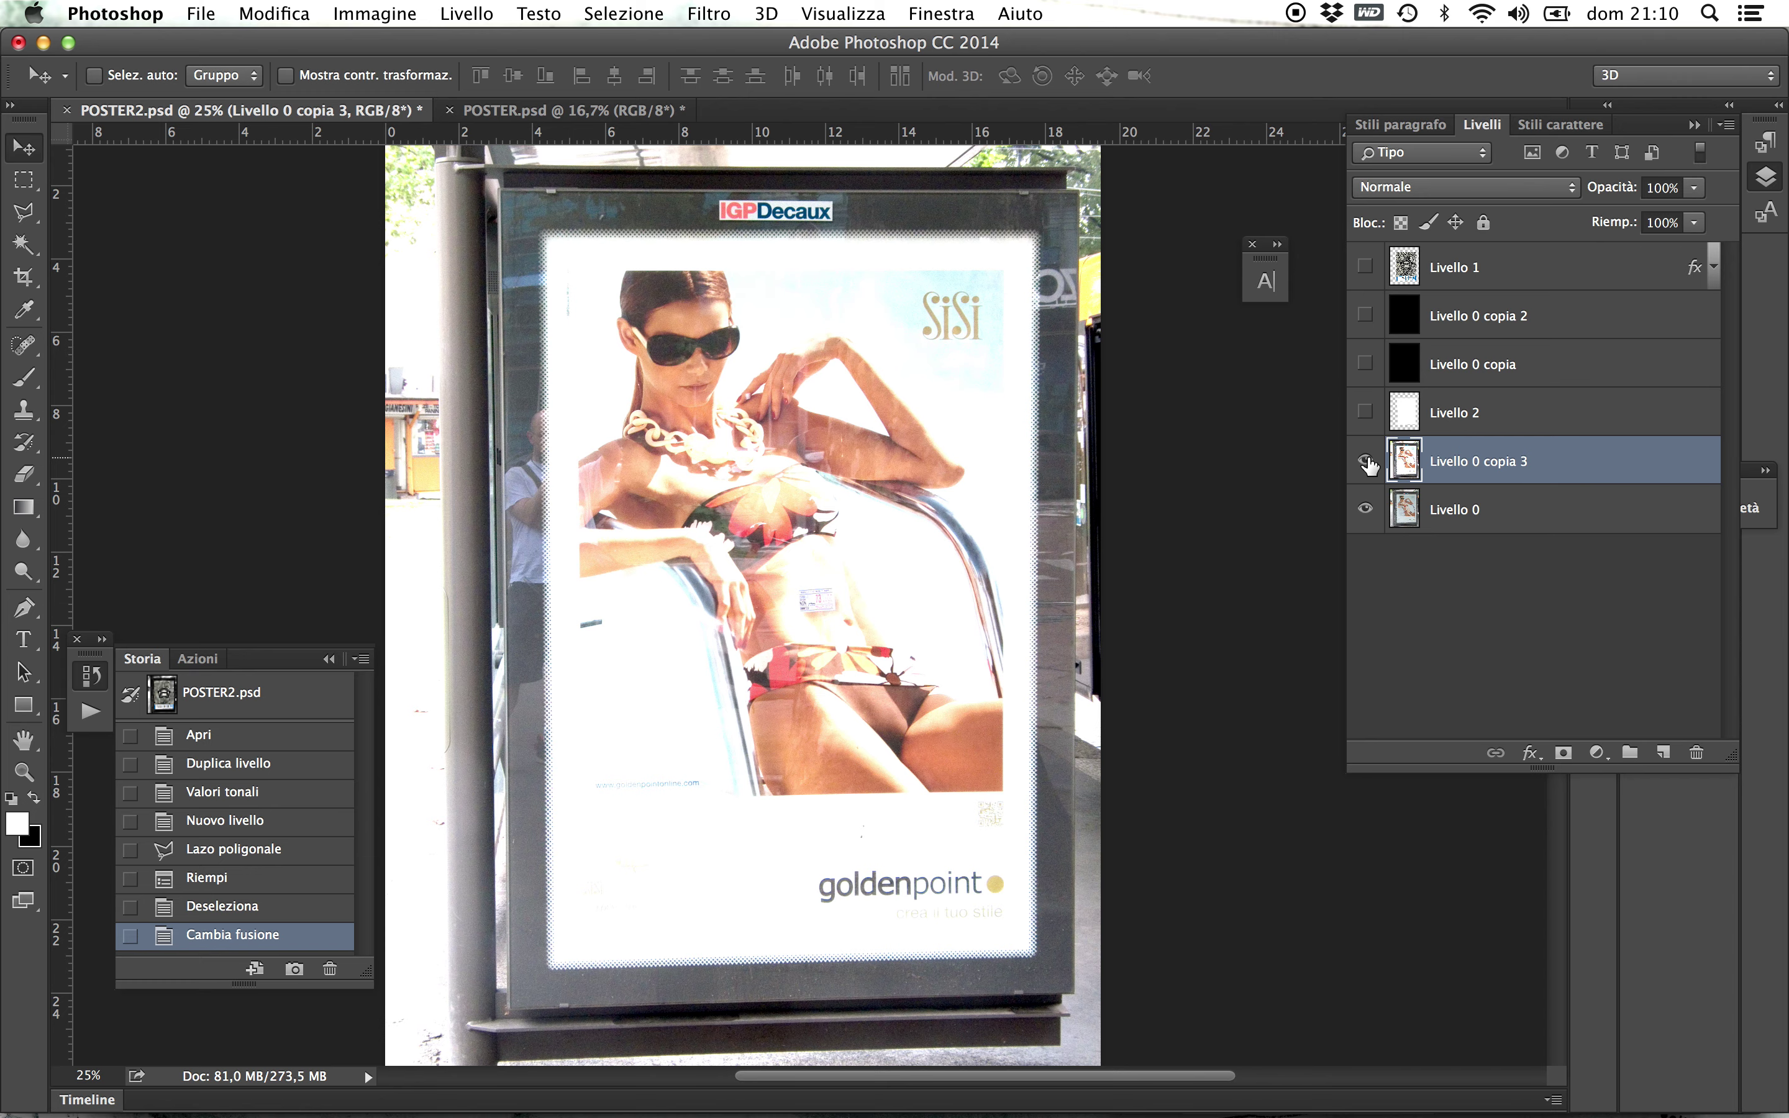
- Show Livello 2, Livello 0 copia and Livello 0 copia 2 again, and briefly preview Livello 1
{"action": "left_click_drag", "start_coordinate": [1366, 412], "coordinate": [1357, 325]}
{"action": "left_click", "coordinate": [1365, 267]}
{"action": "left_click", "coordinate": [1366, 268]}
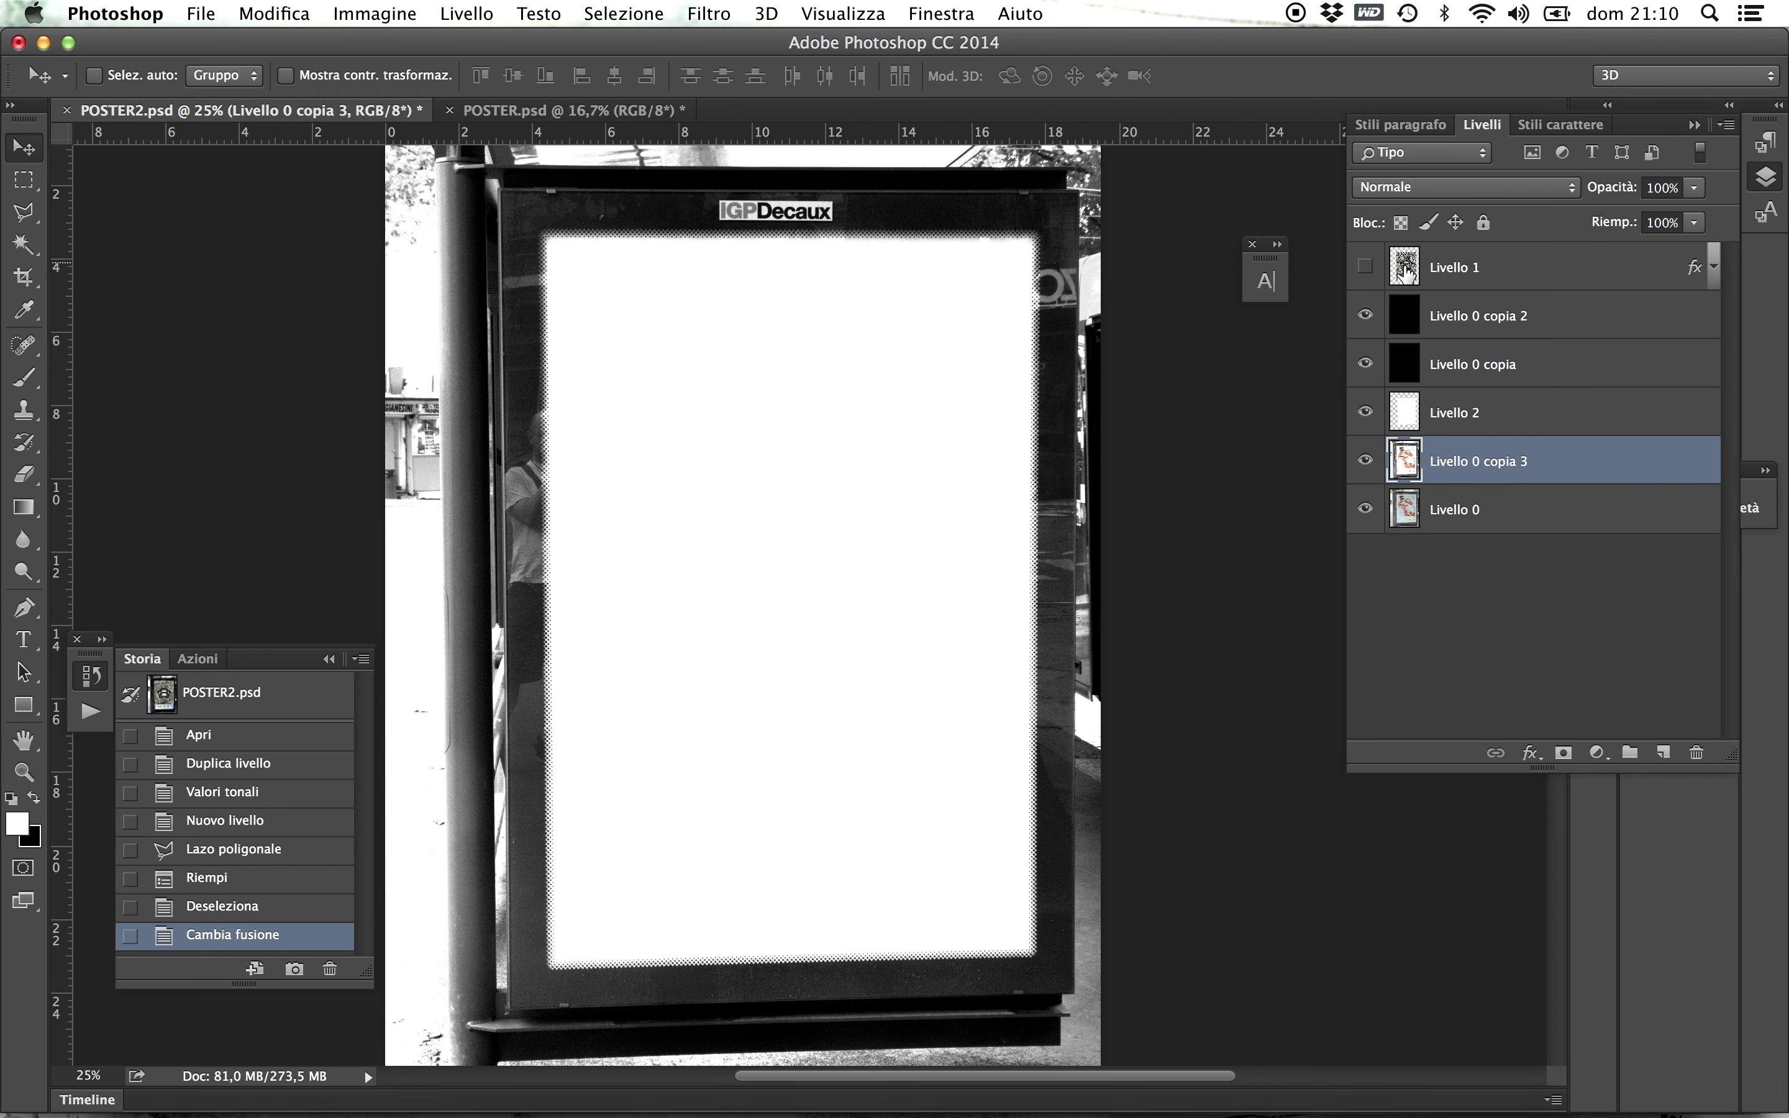
- Delete Livello 1, the old poster artwork, from POSTER2.psd
{"action": "left_click", "coordinate": [1518, 270]}
{"action": "left_click", "coordinate": [1697, 753]}
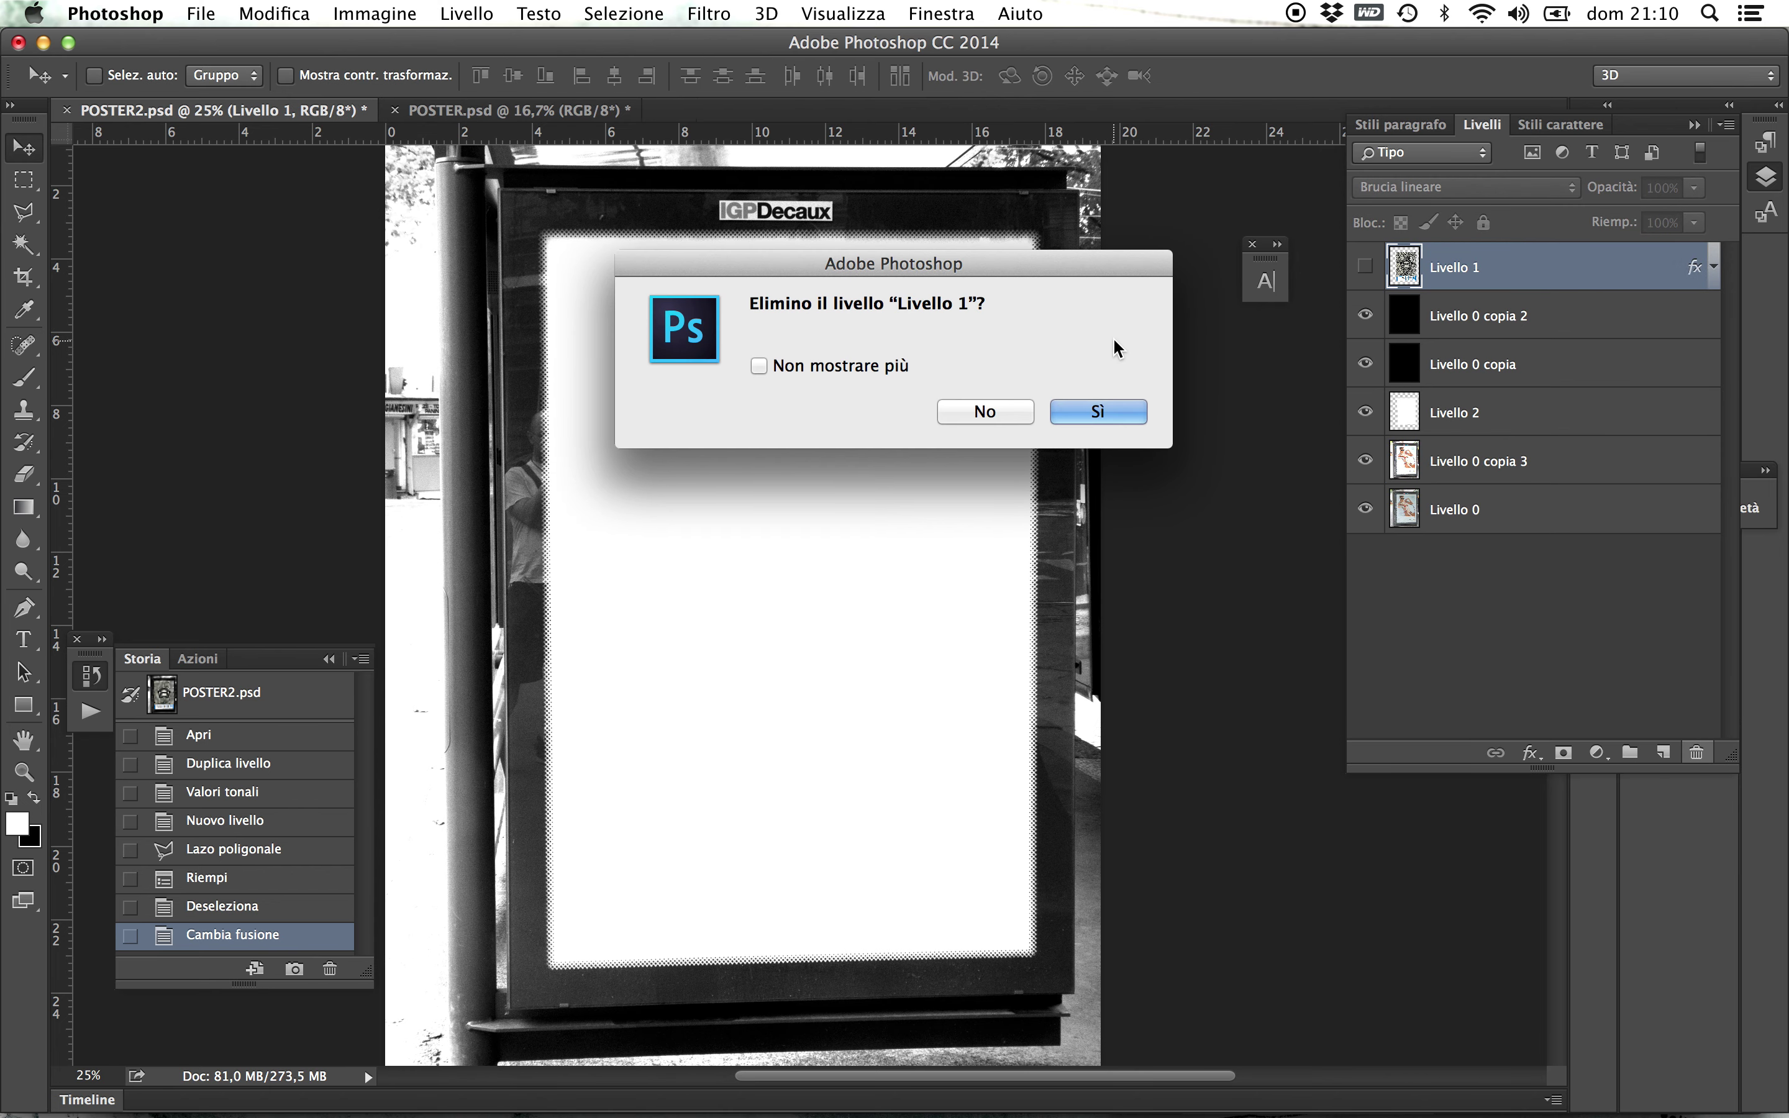
{"action": "left_click", "coordinate": [1092, 411]}
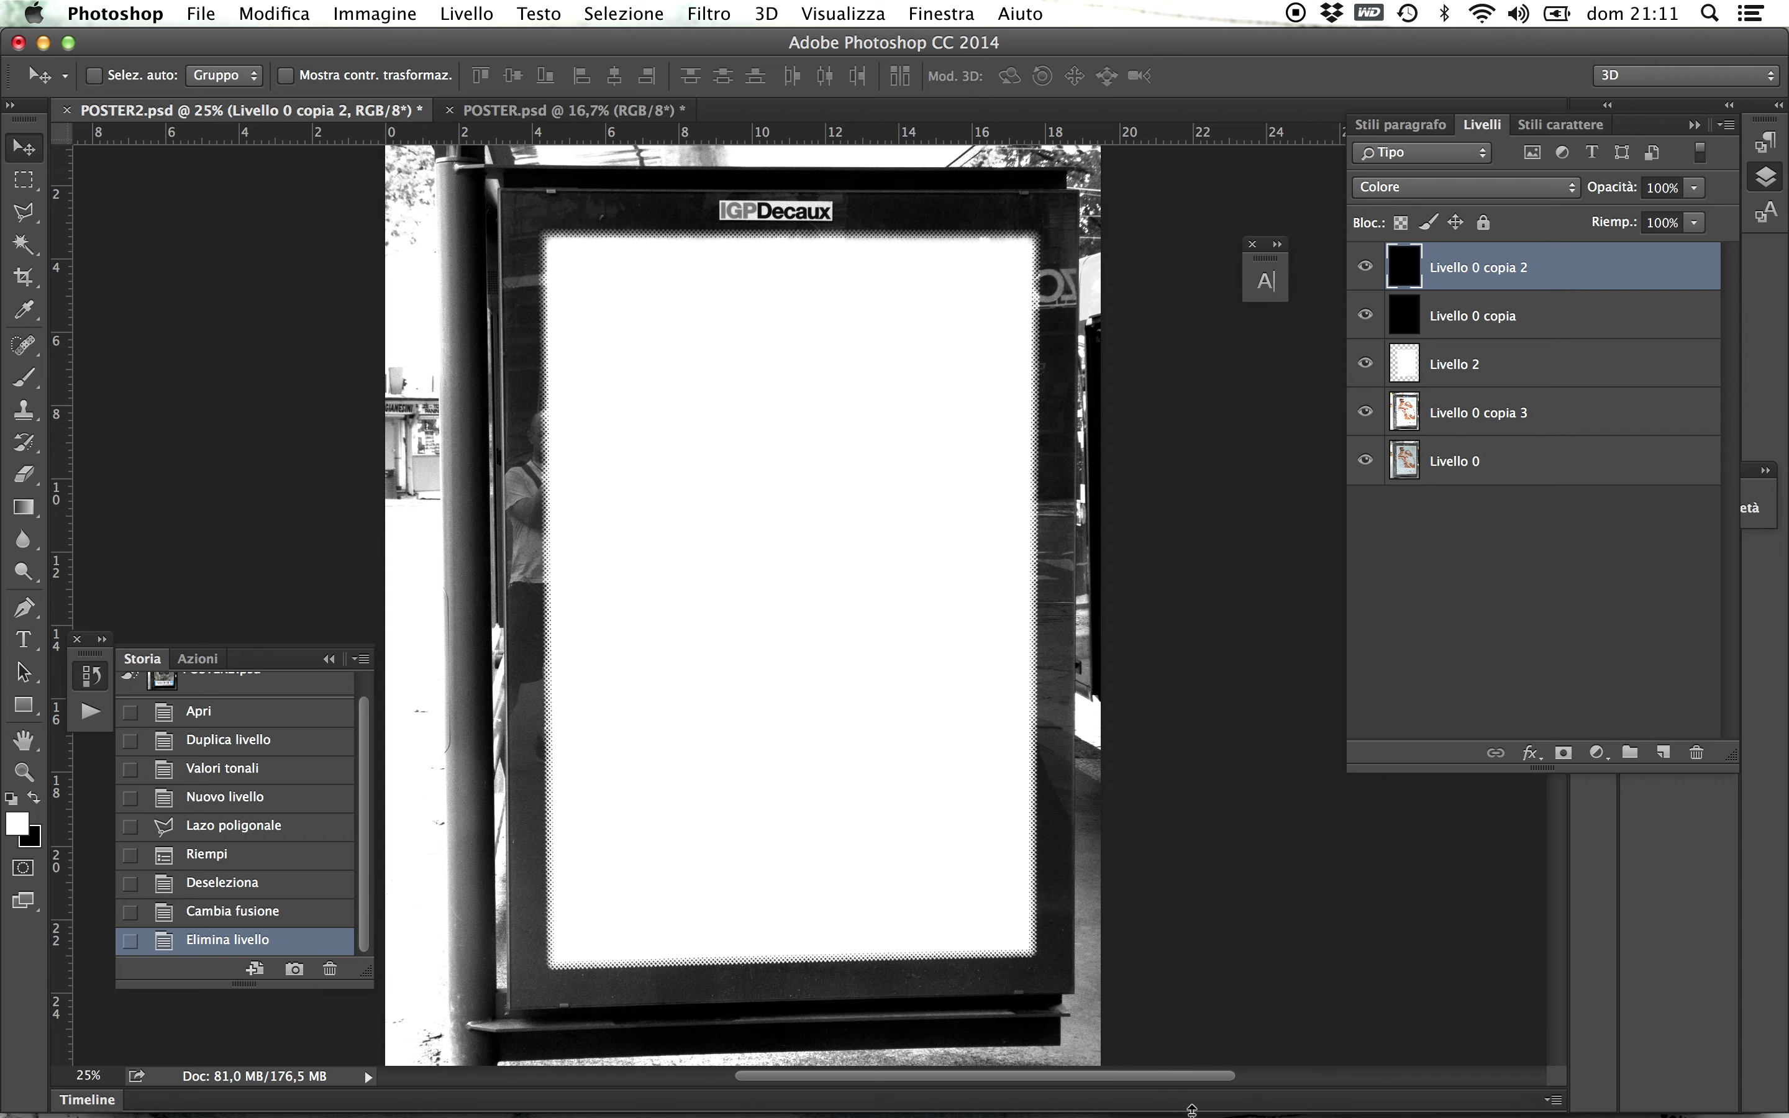
- Bring the POSTER-1.pdf window forward and copy its poster layer into POSTER2.psd, accepting the color profile conversion
{"action": "mouse_move", "coordinate": [1192, 1111]}
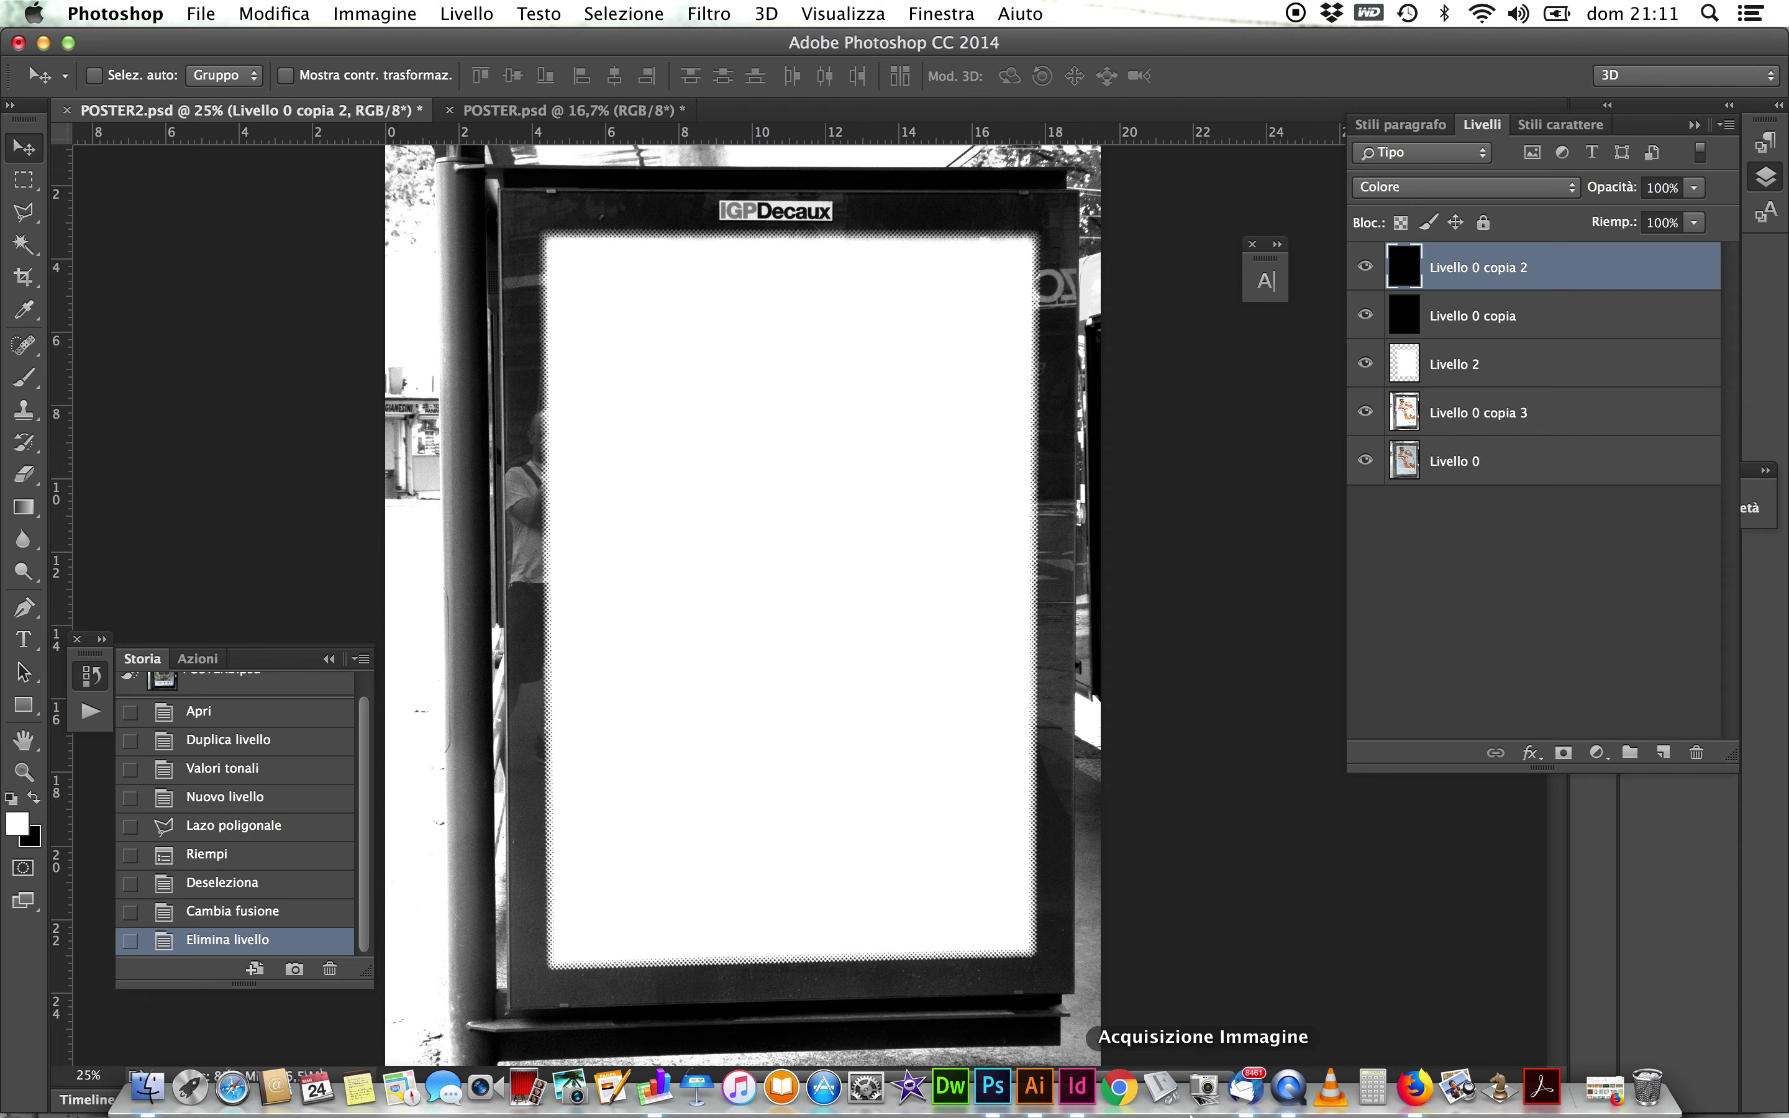
{"action": "key", "text": "F3"}
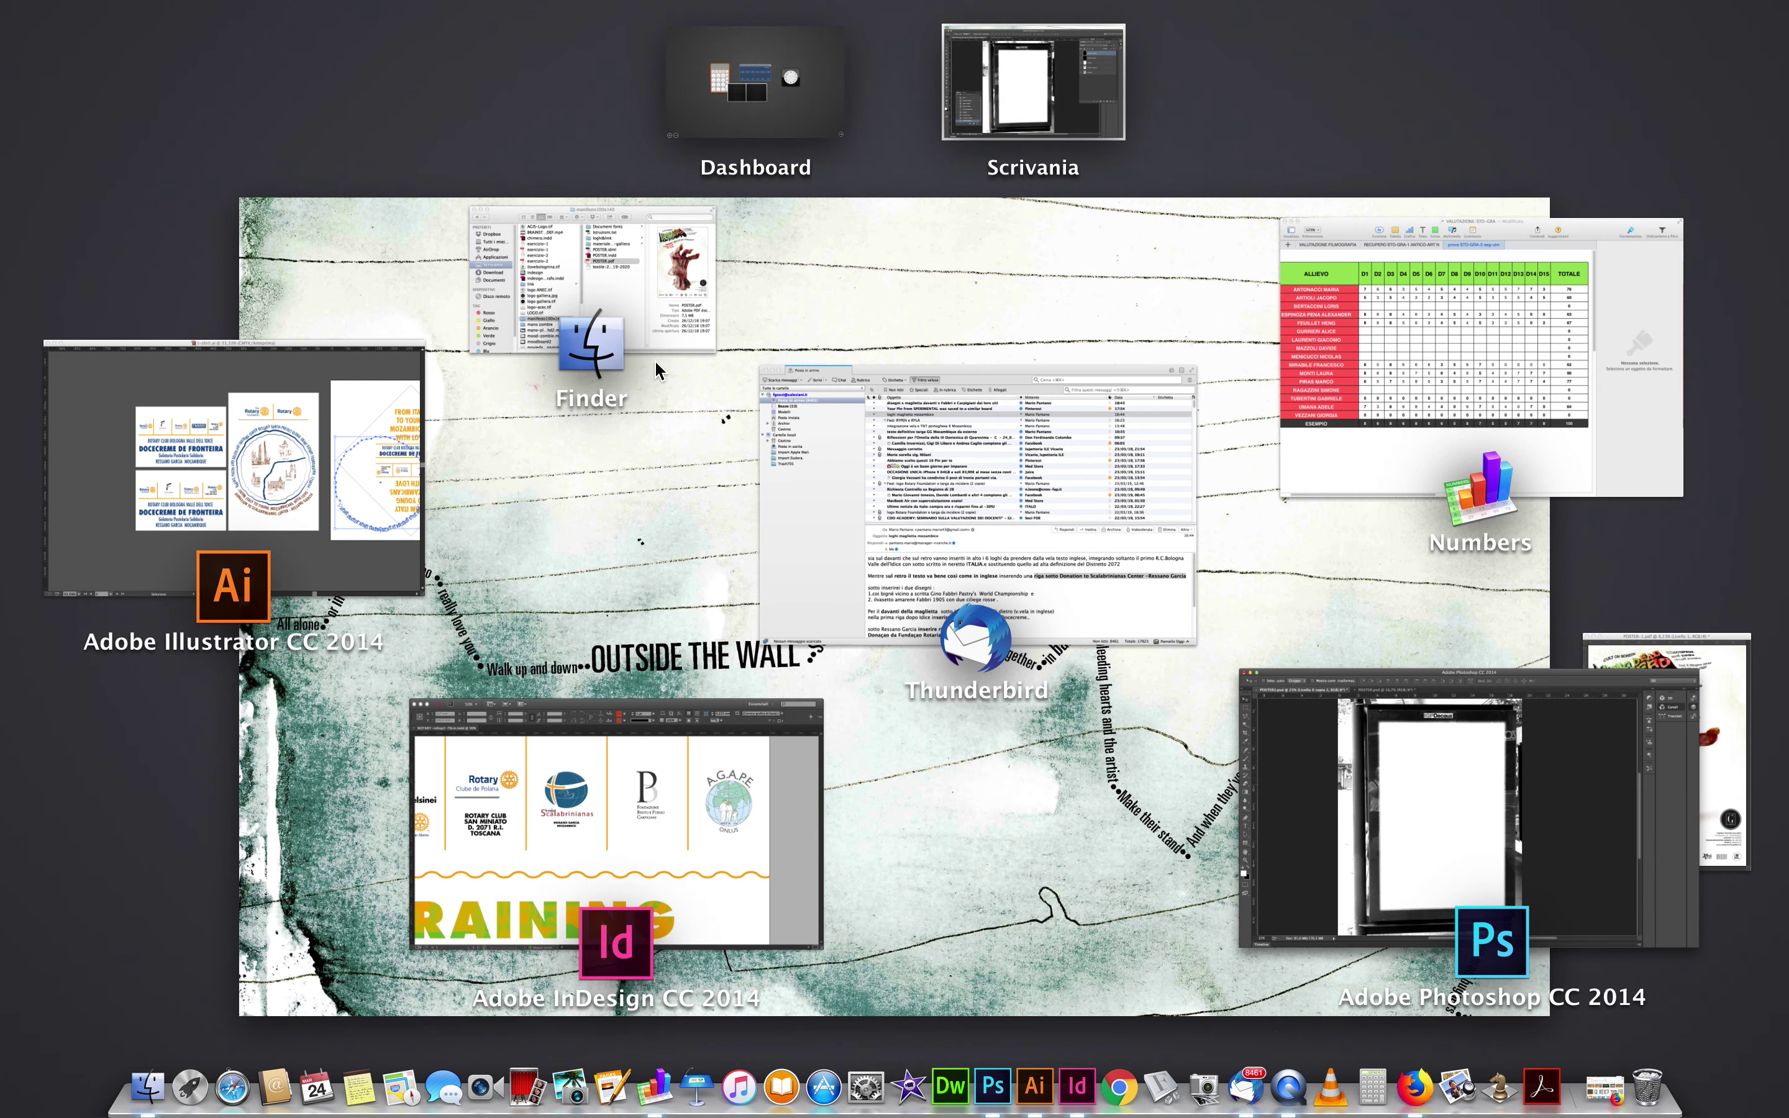
{"action": "left_click", "coordinate": [1722, 716]}
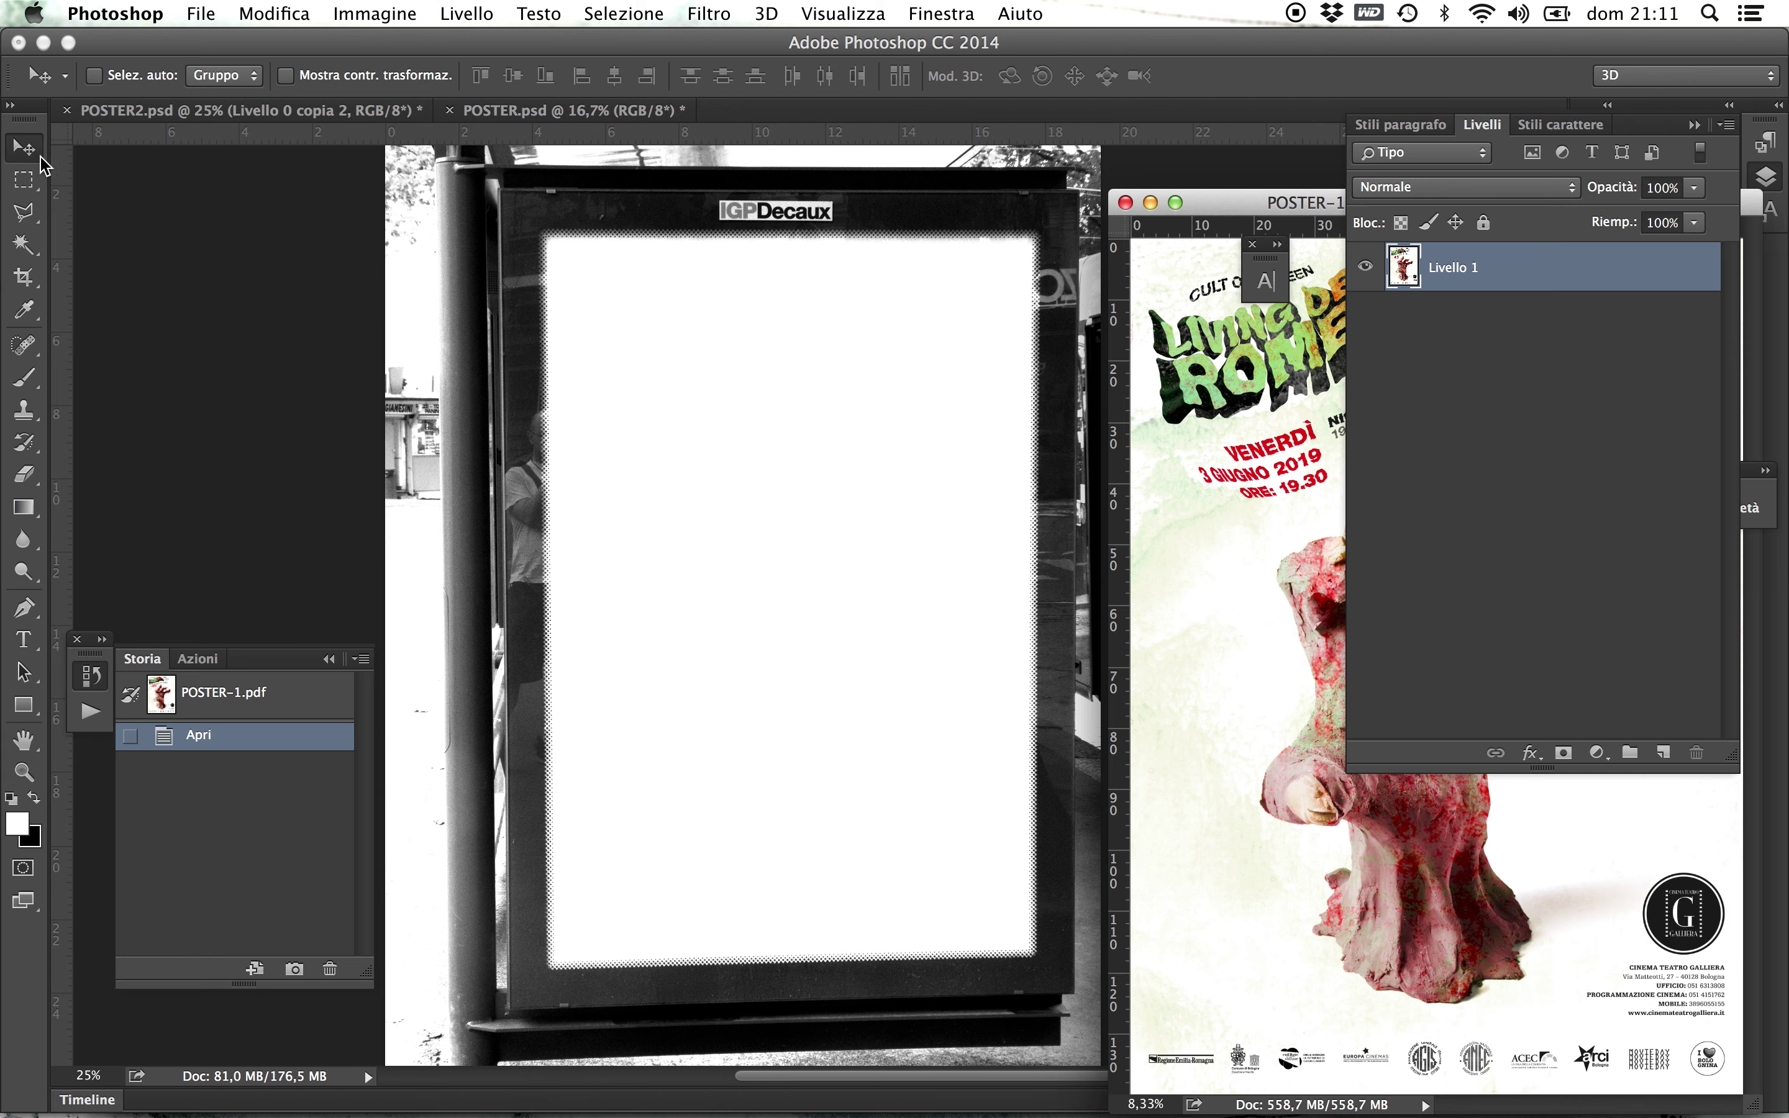
{"action": "left_click_drag", "start_coordinate": [1238, 528], "coordinate": [816, 527]}
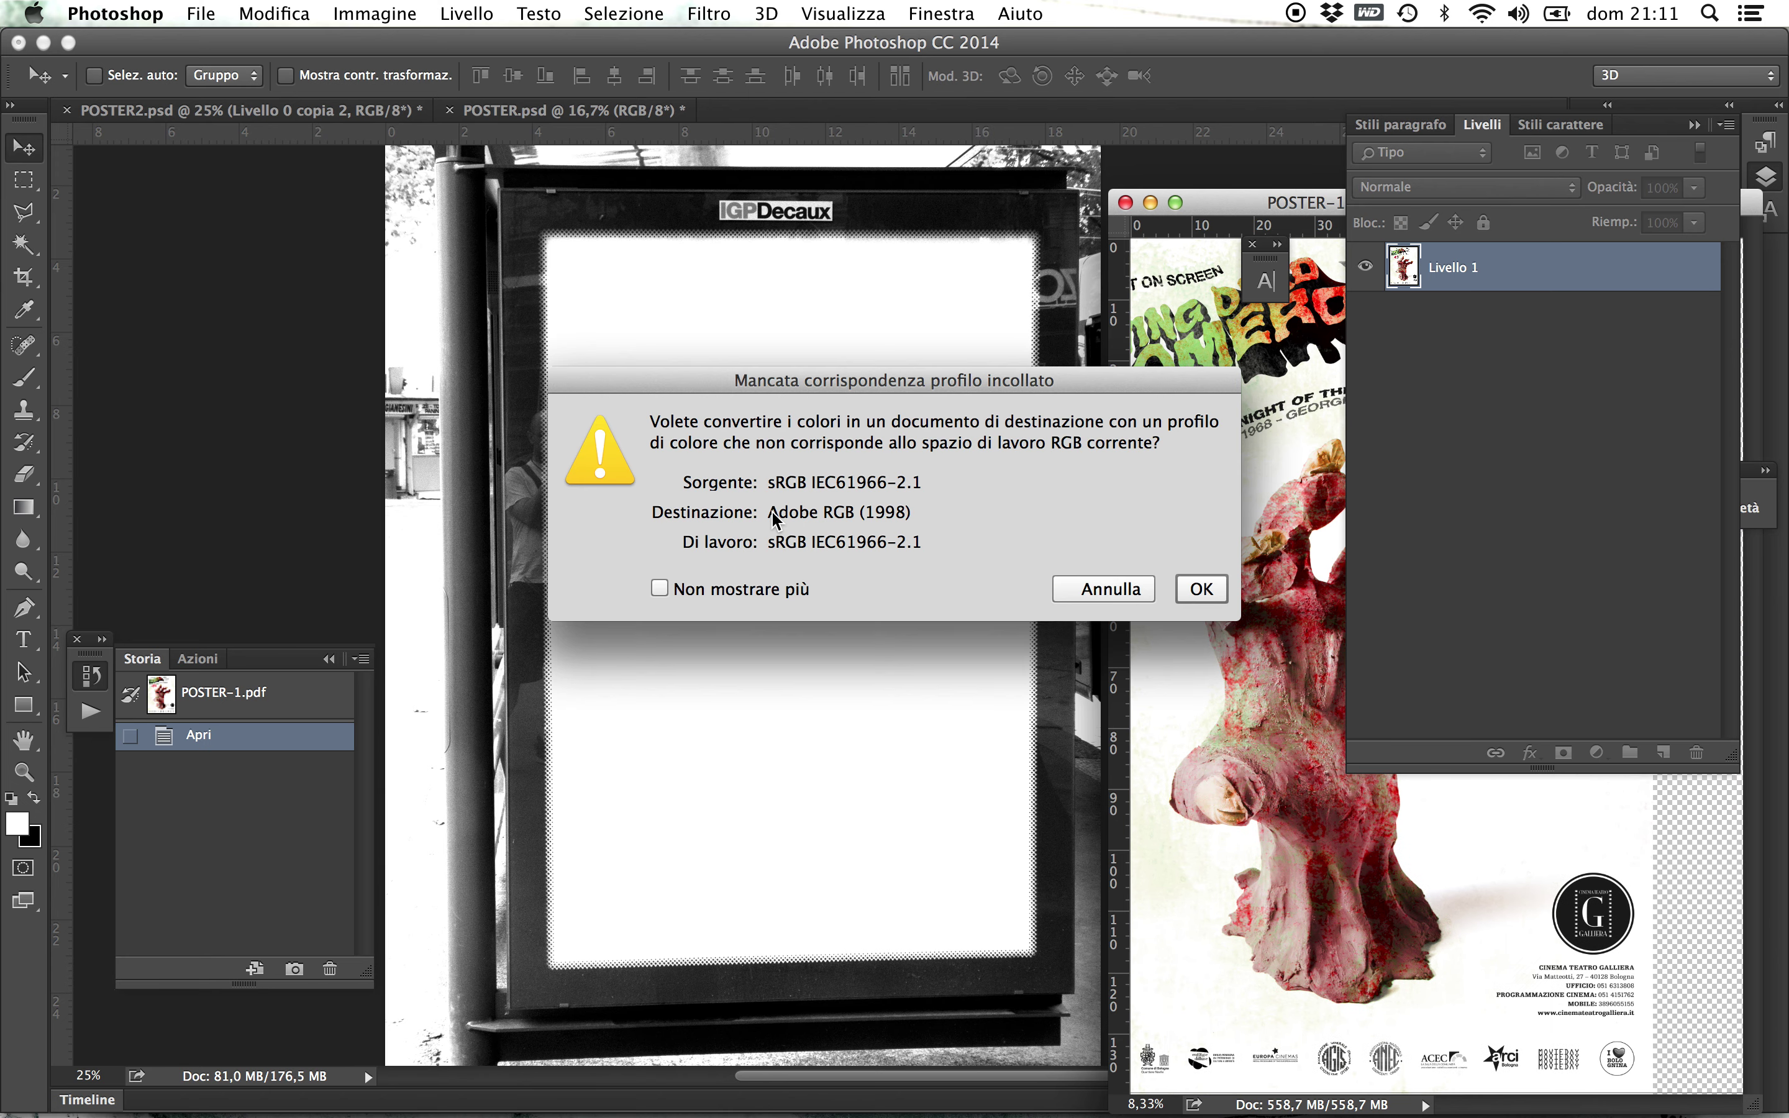
{"action": "left_click", "coordinate": [1201, 589]}
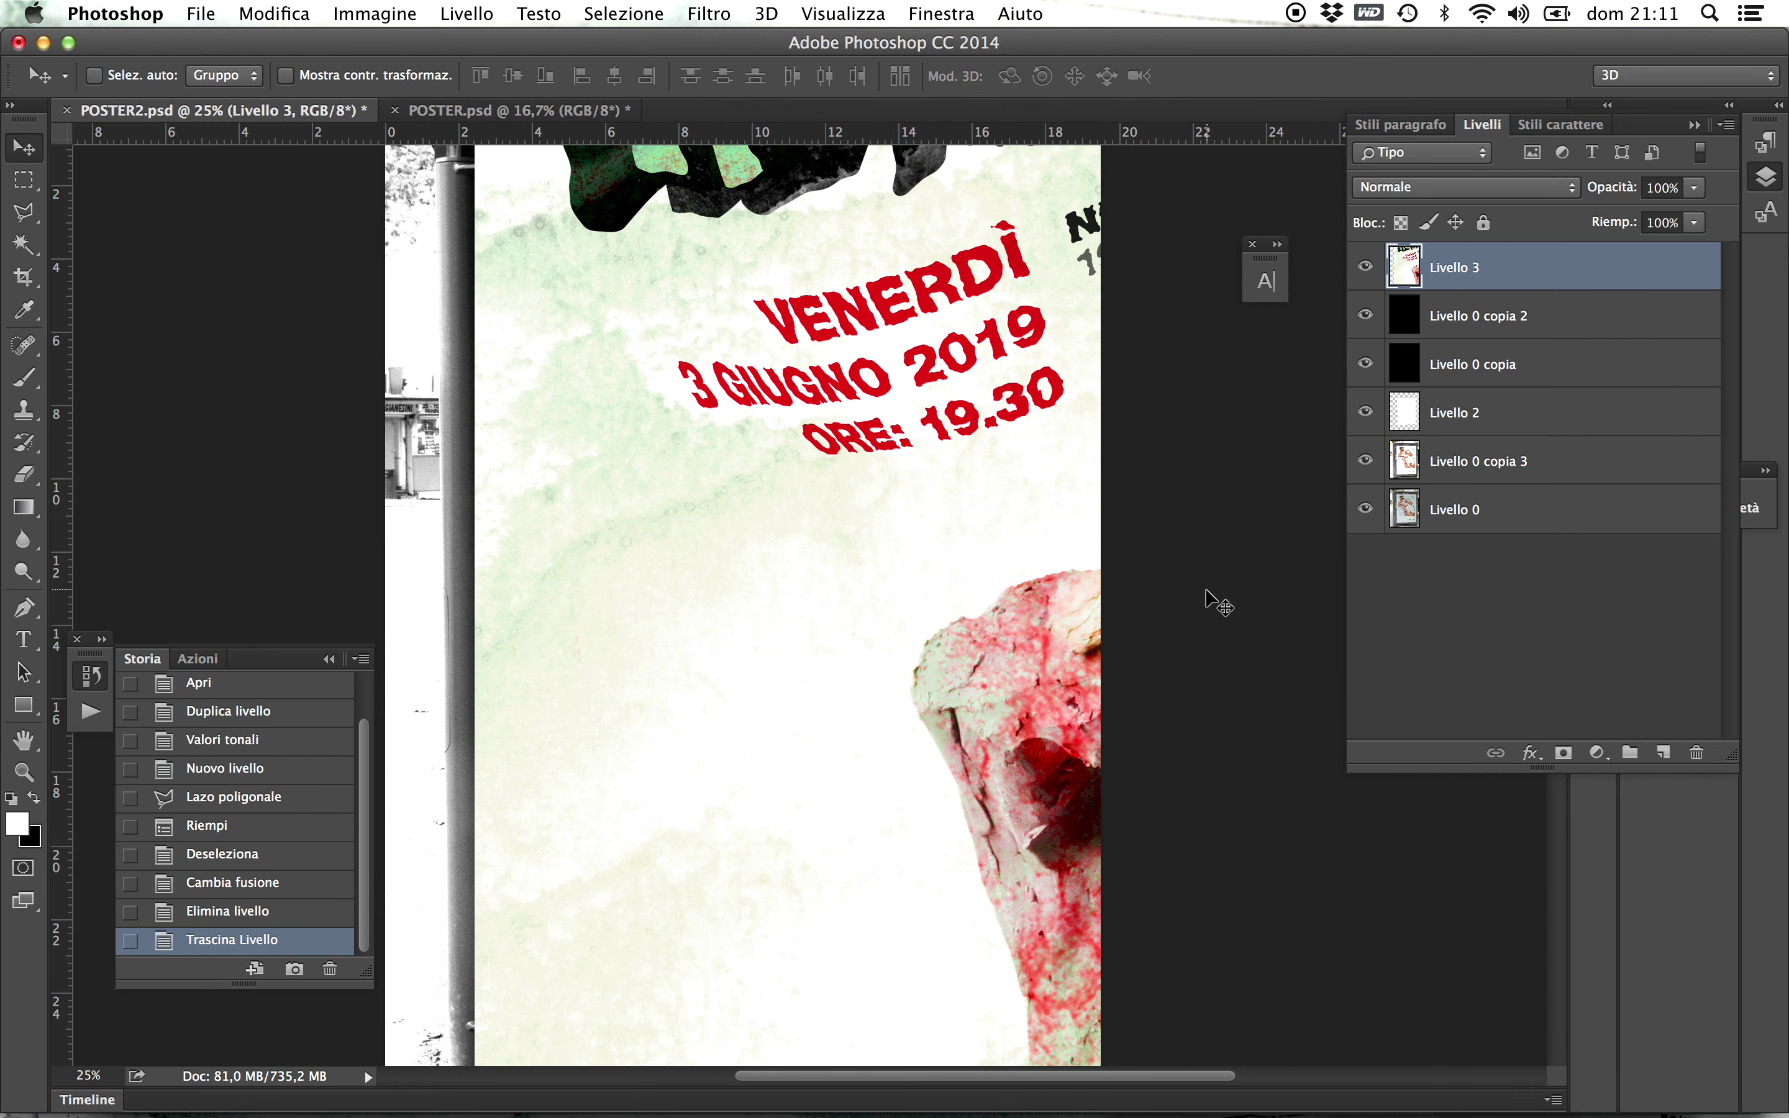
- Scale the new poster layer, Livello 3, down to about 28.7% and fit it over the billboard's poster area
{"action": "key", "text": "super+minus"}
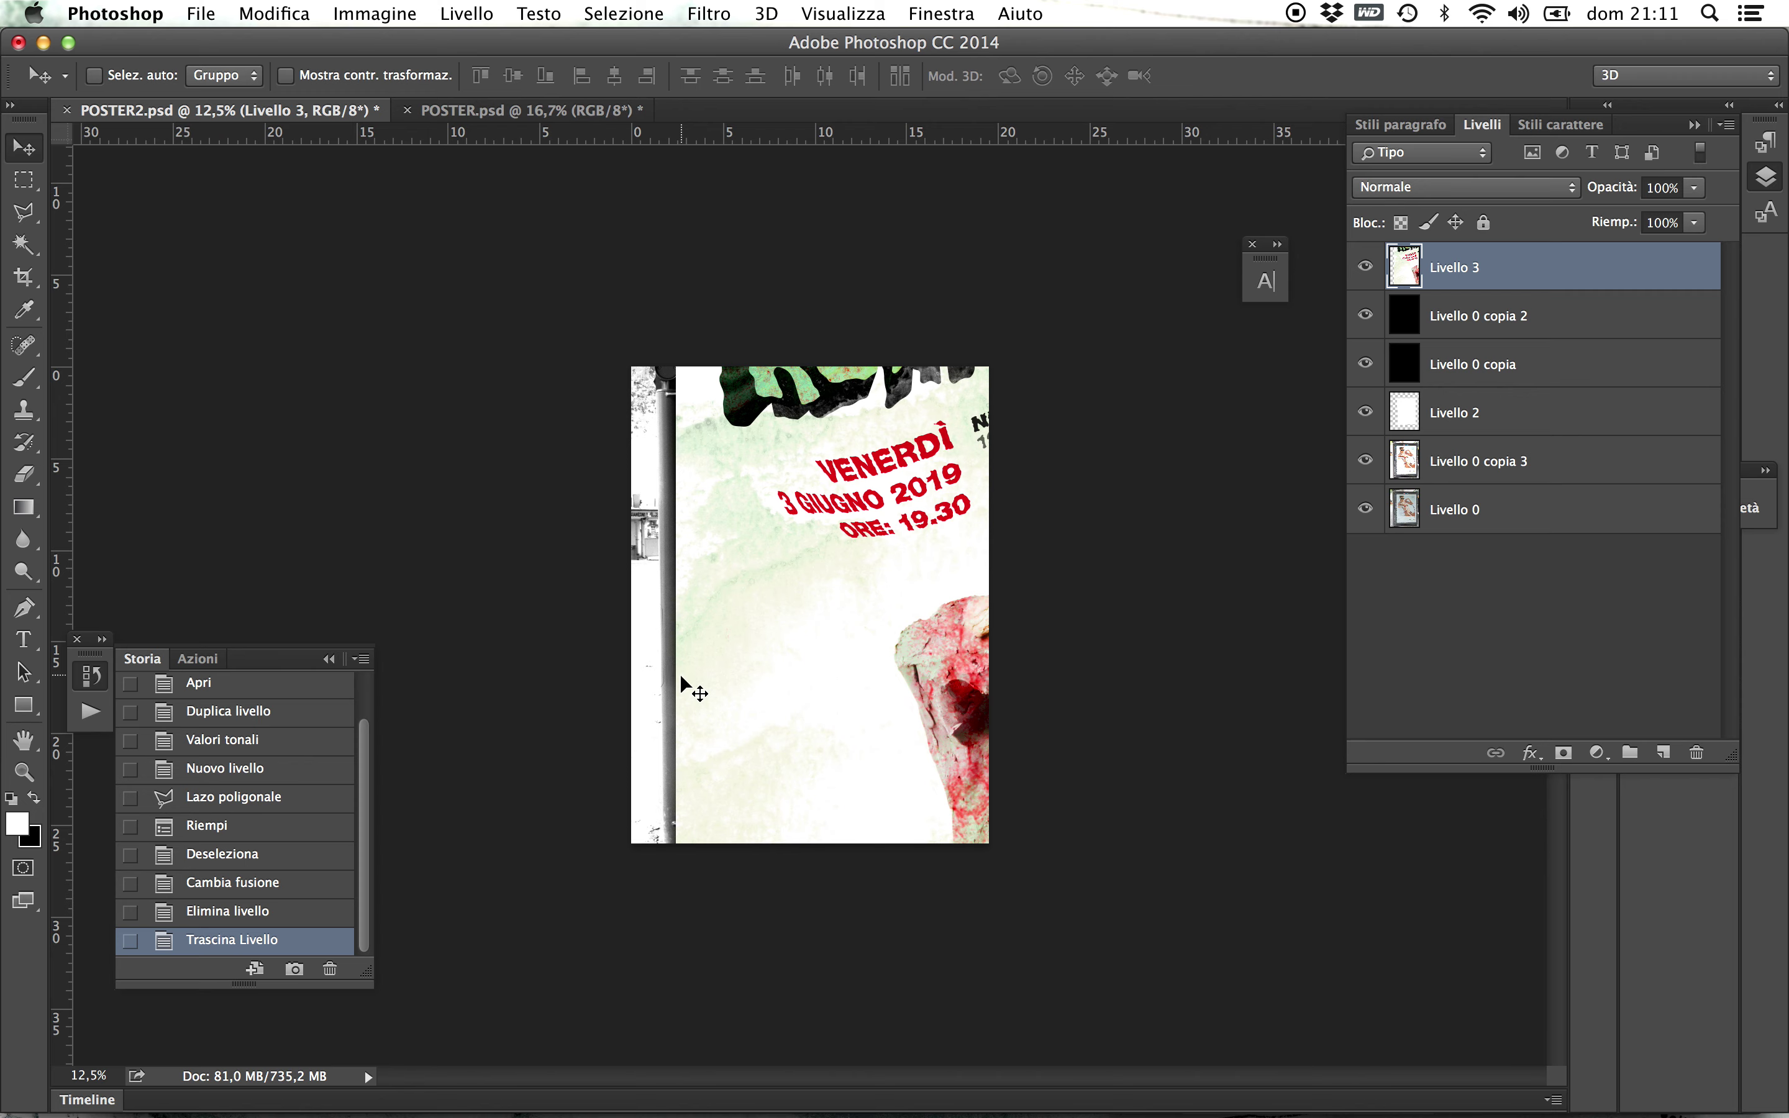
{"action": "key", "text": "super+t"}
{"action": "left_click_drag", "start_coordinate": [677, 147], "coordinate": [949, 555]}
{"action": "left_click_drag", "start_coordinate": [1027, 651], "coordinate": [755, 484]}
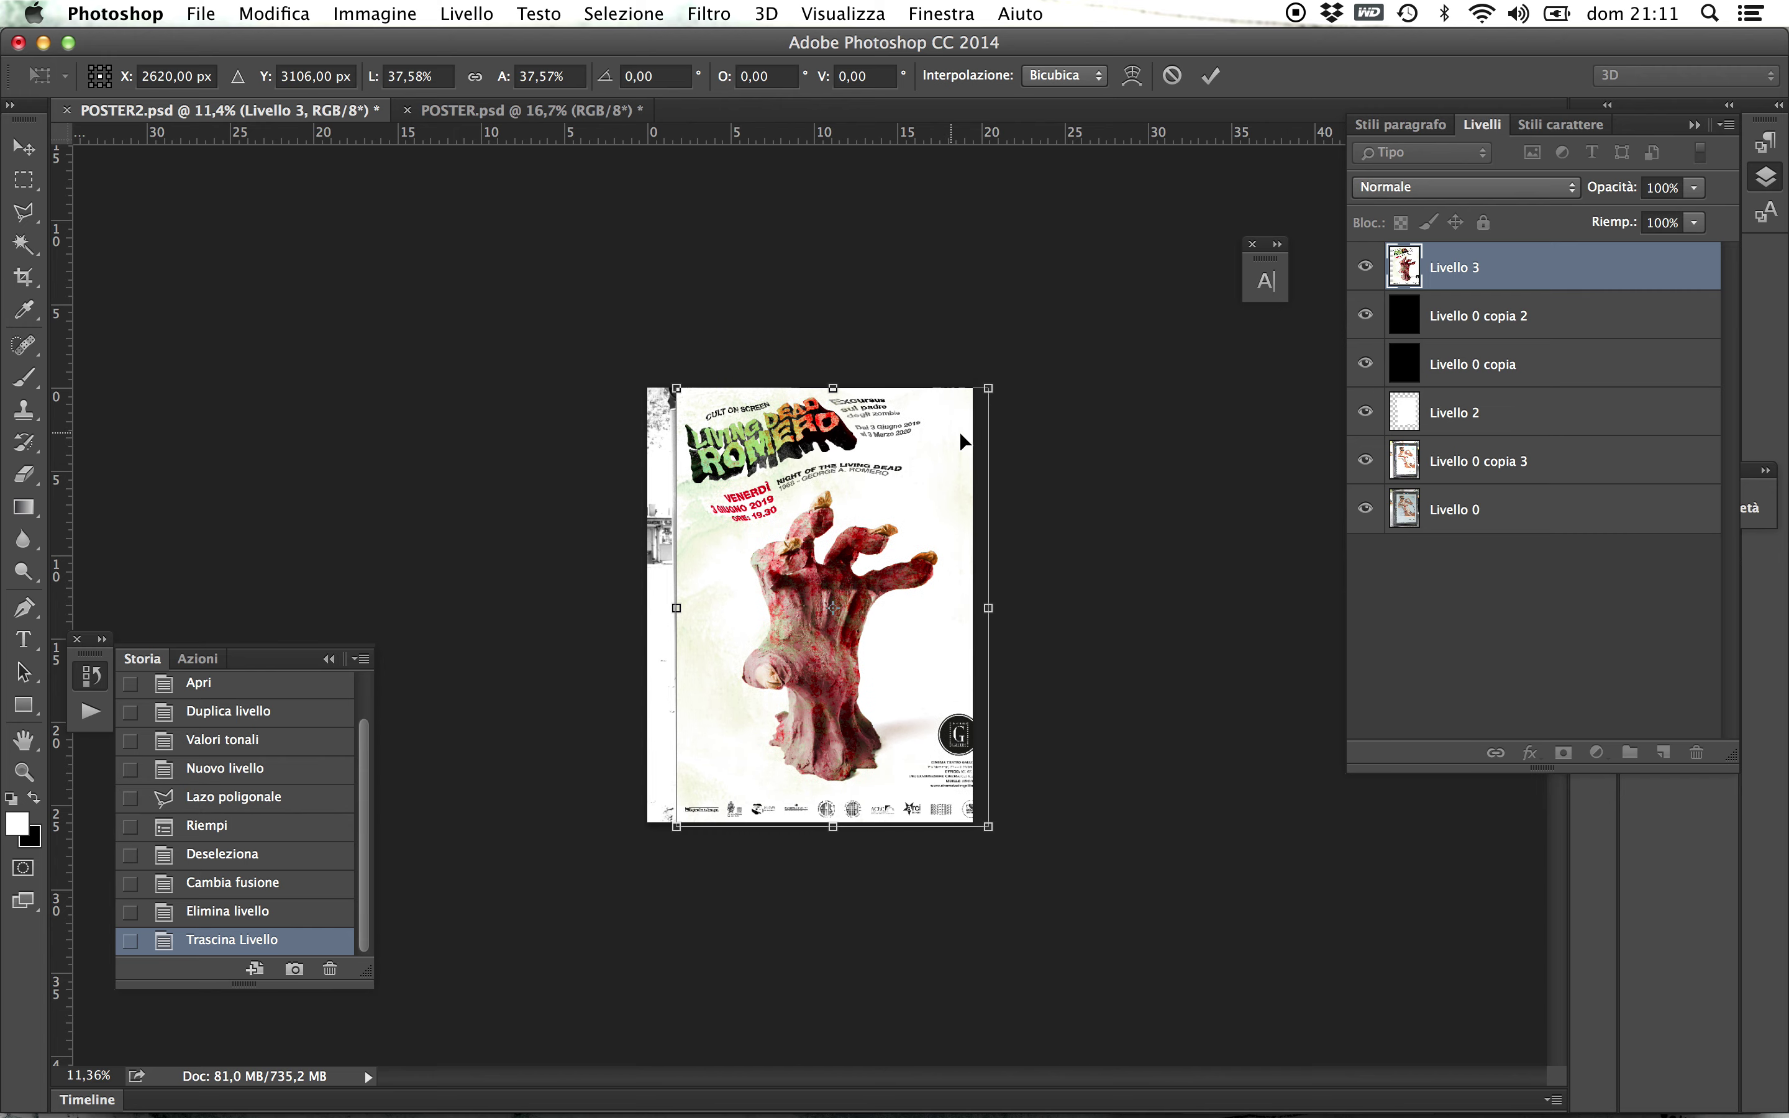
{"action": "left_click_drag", "start_coordinate": [990, 389], "coordinate": [944, 434]}
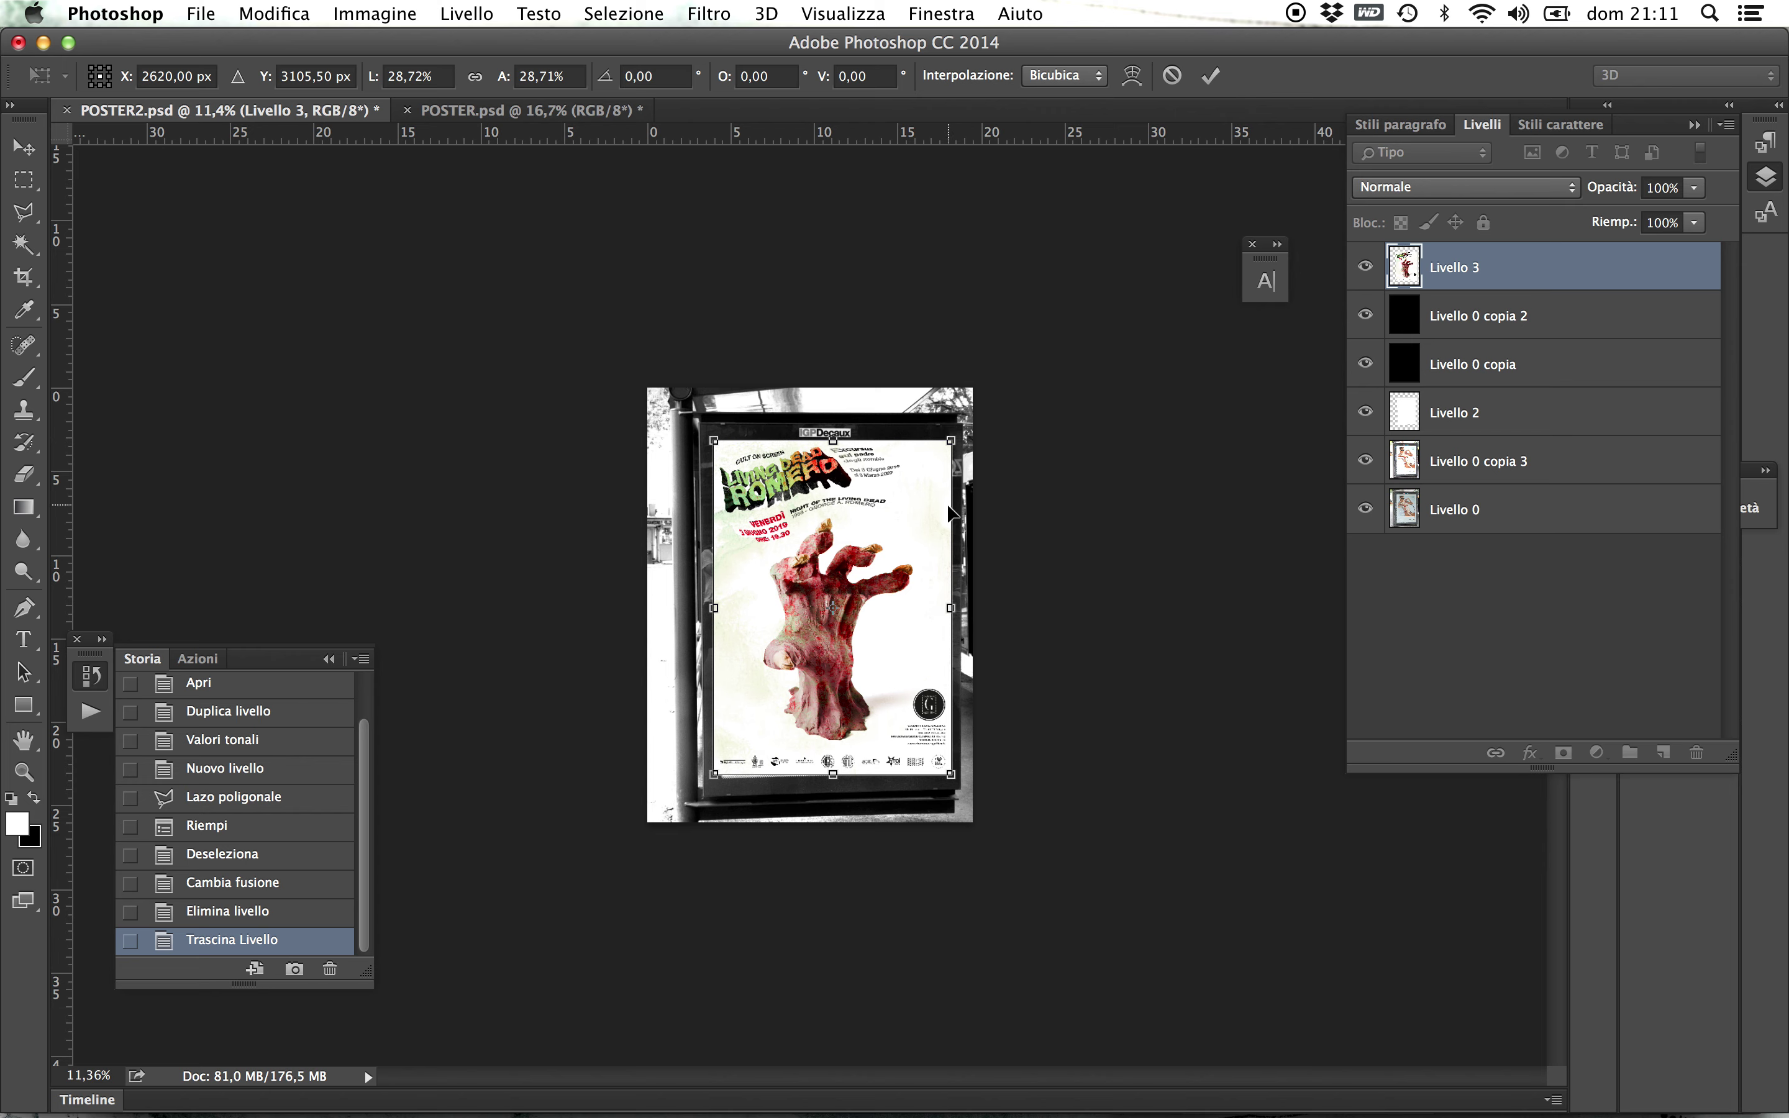
{"action": "key", "text": "Return"}
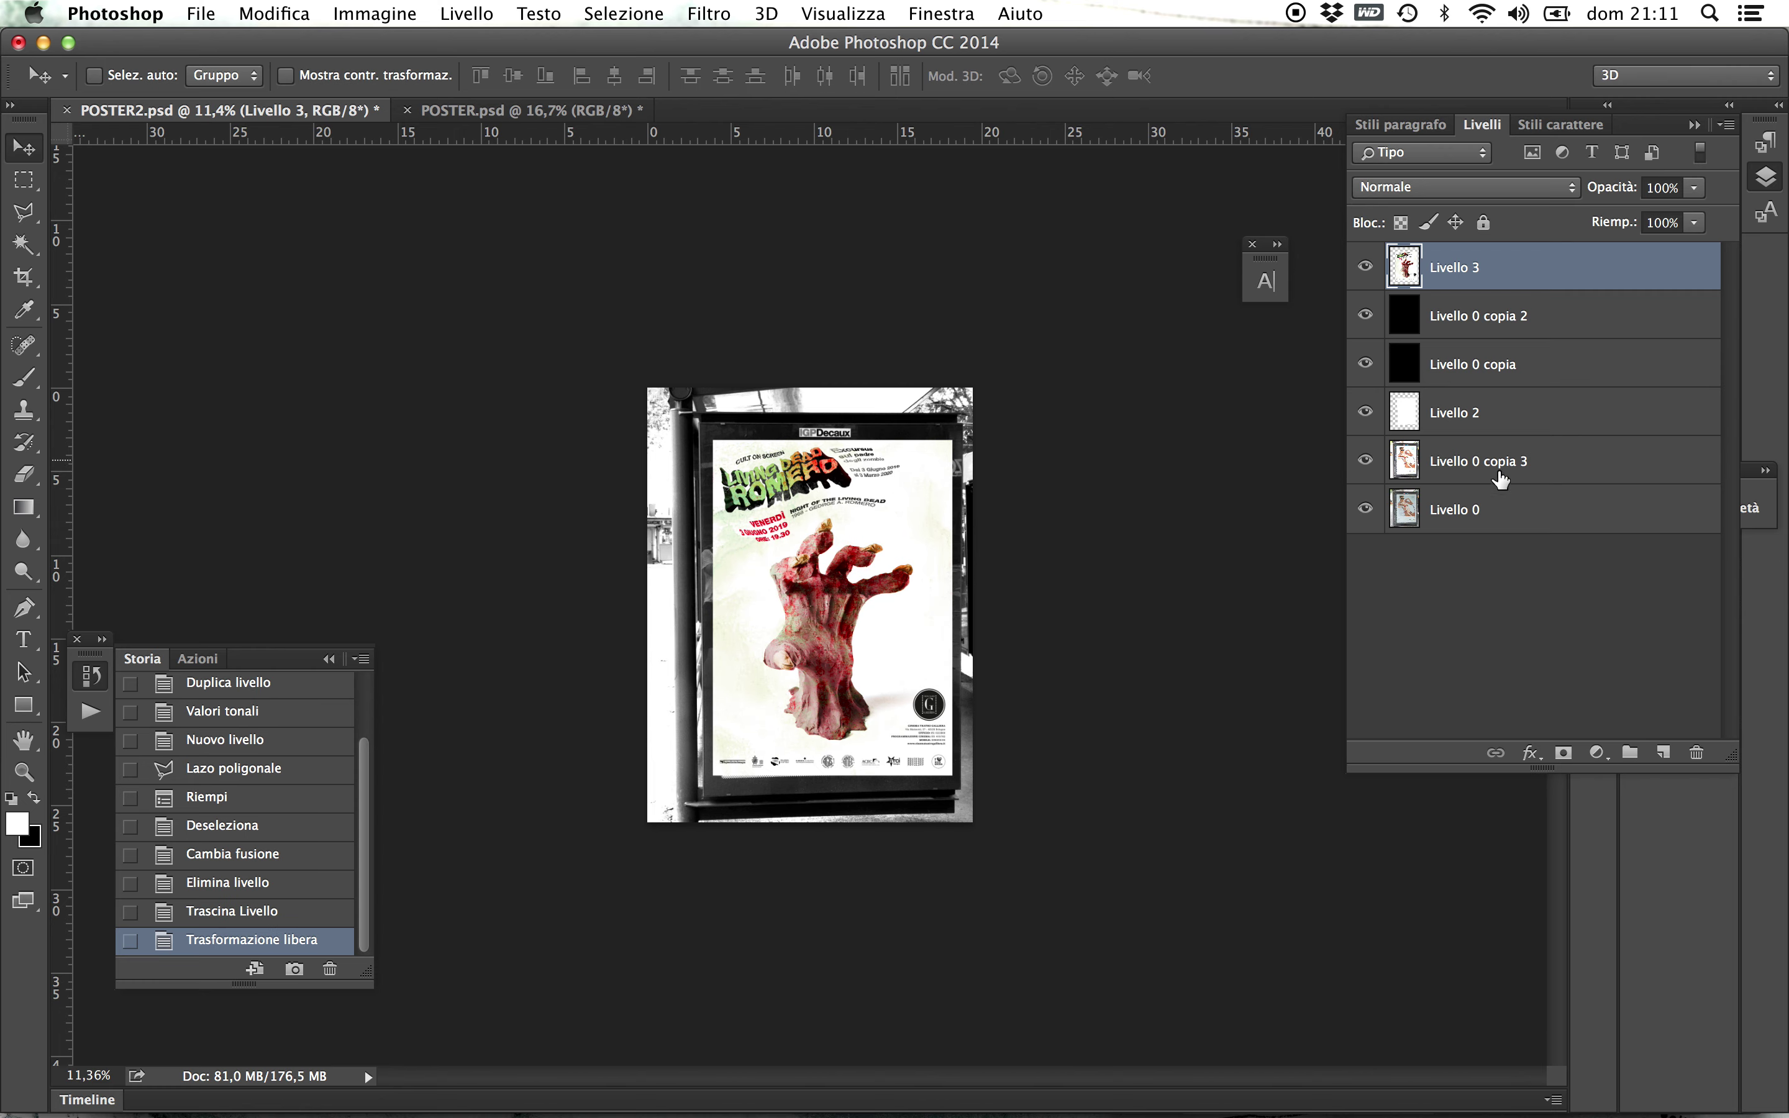
- Set Livello 3's blend mode to Moltiplica and briefly hide Livello 2 to check the white backing beneath the poster
{"action": "double_click", "coordinate": [26, 741]}
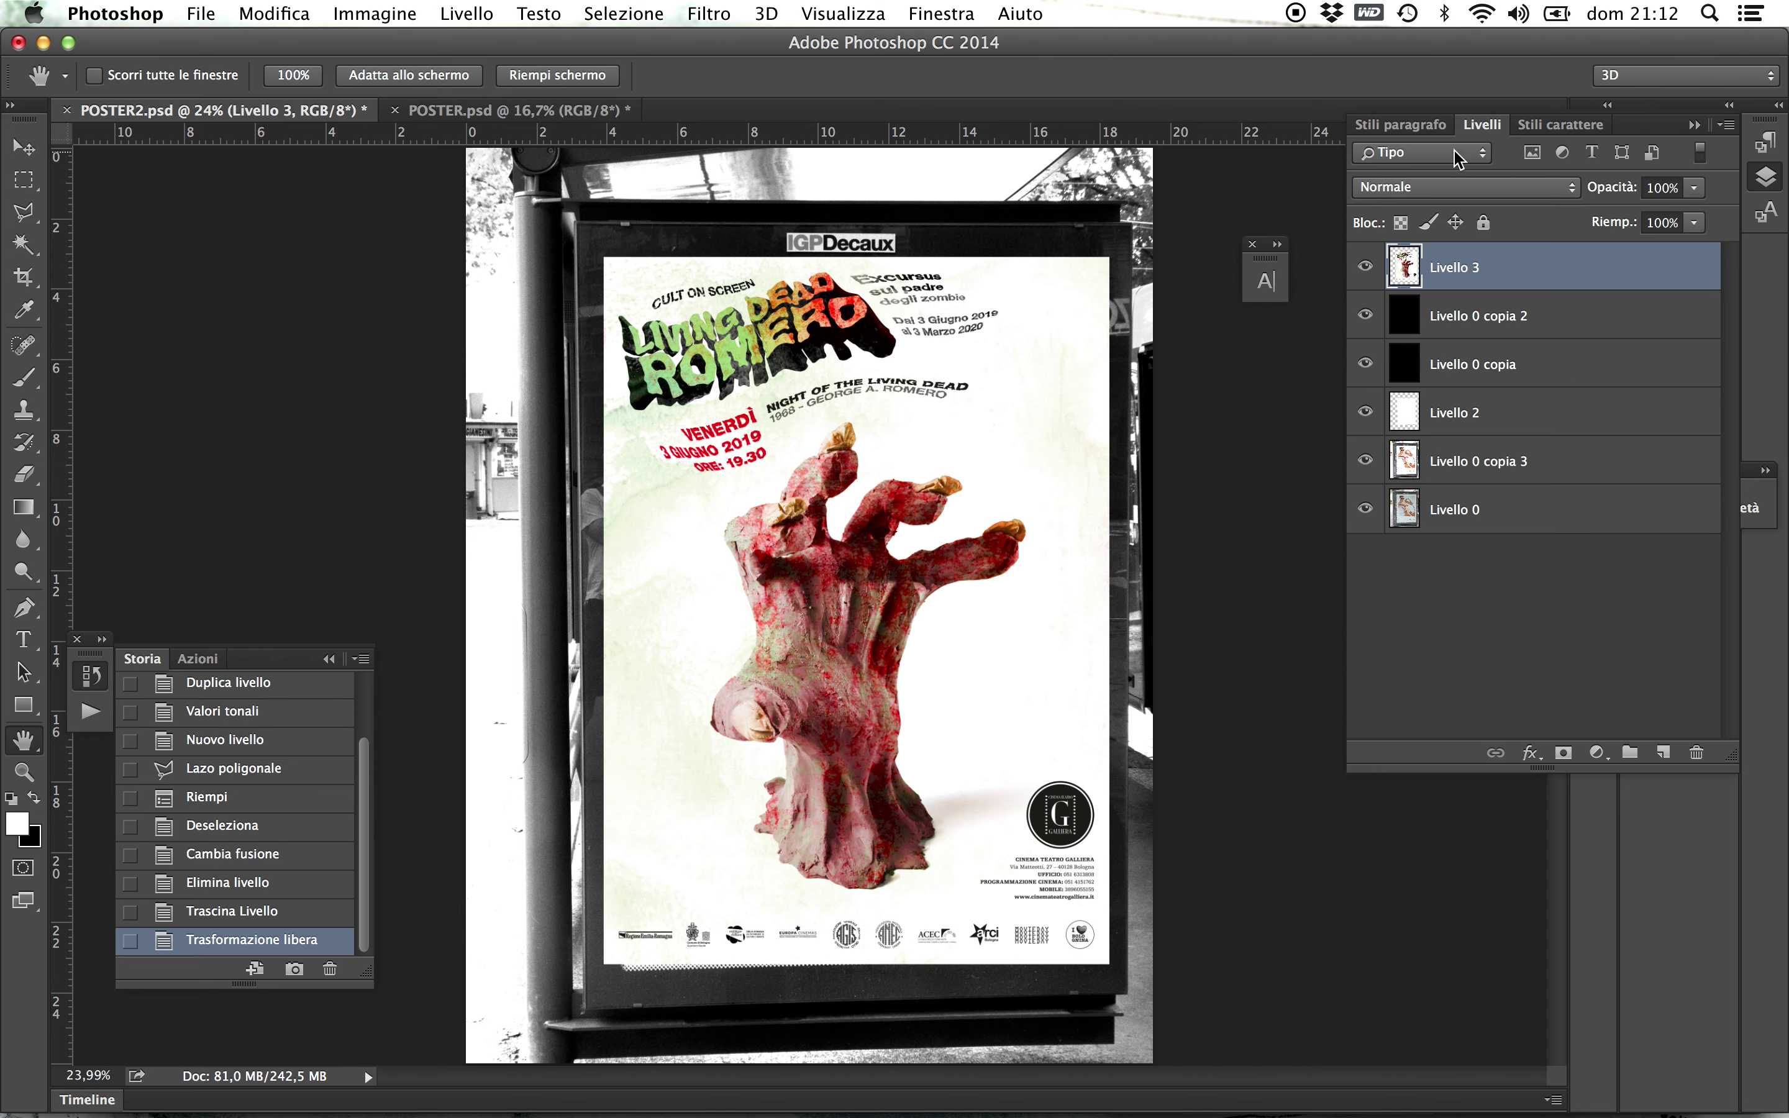
{"action": "left_click", "coordinate": [1463, 189]}
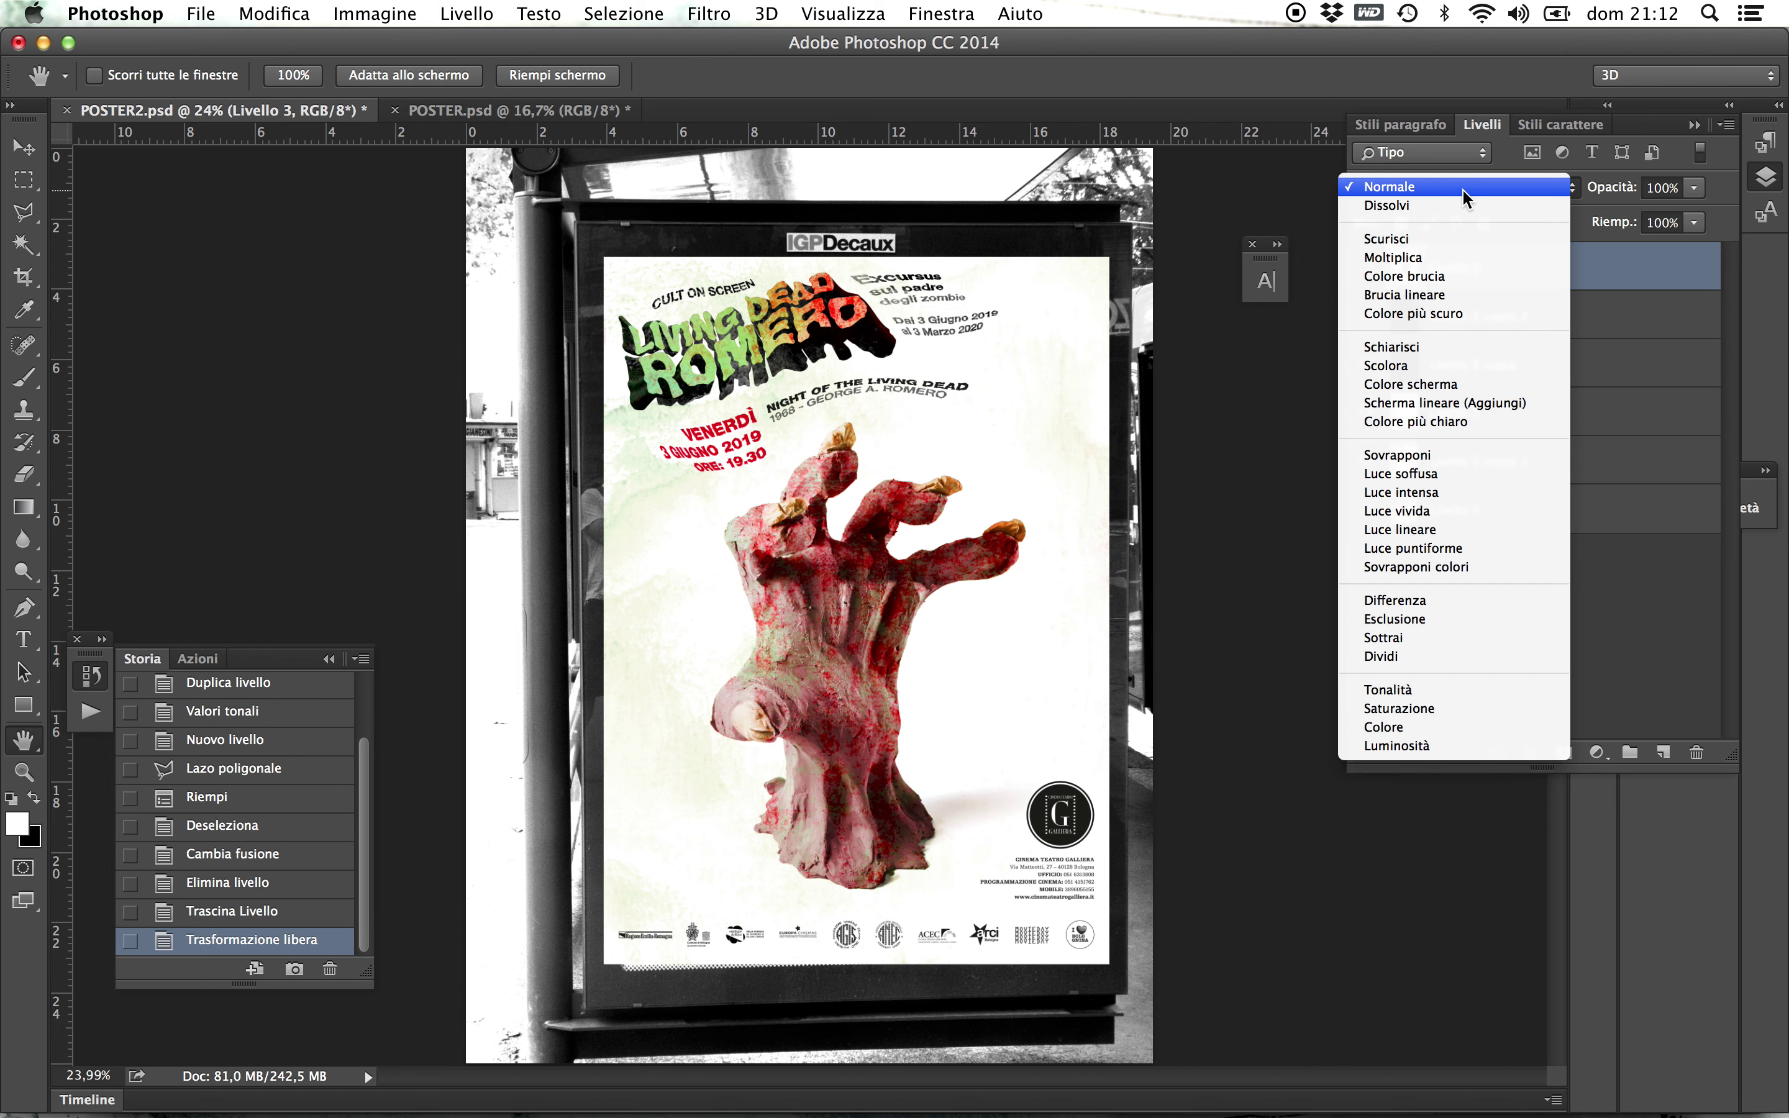
{"action": "left_click", "coordinate": [1466, 257]}
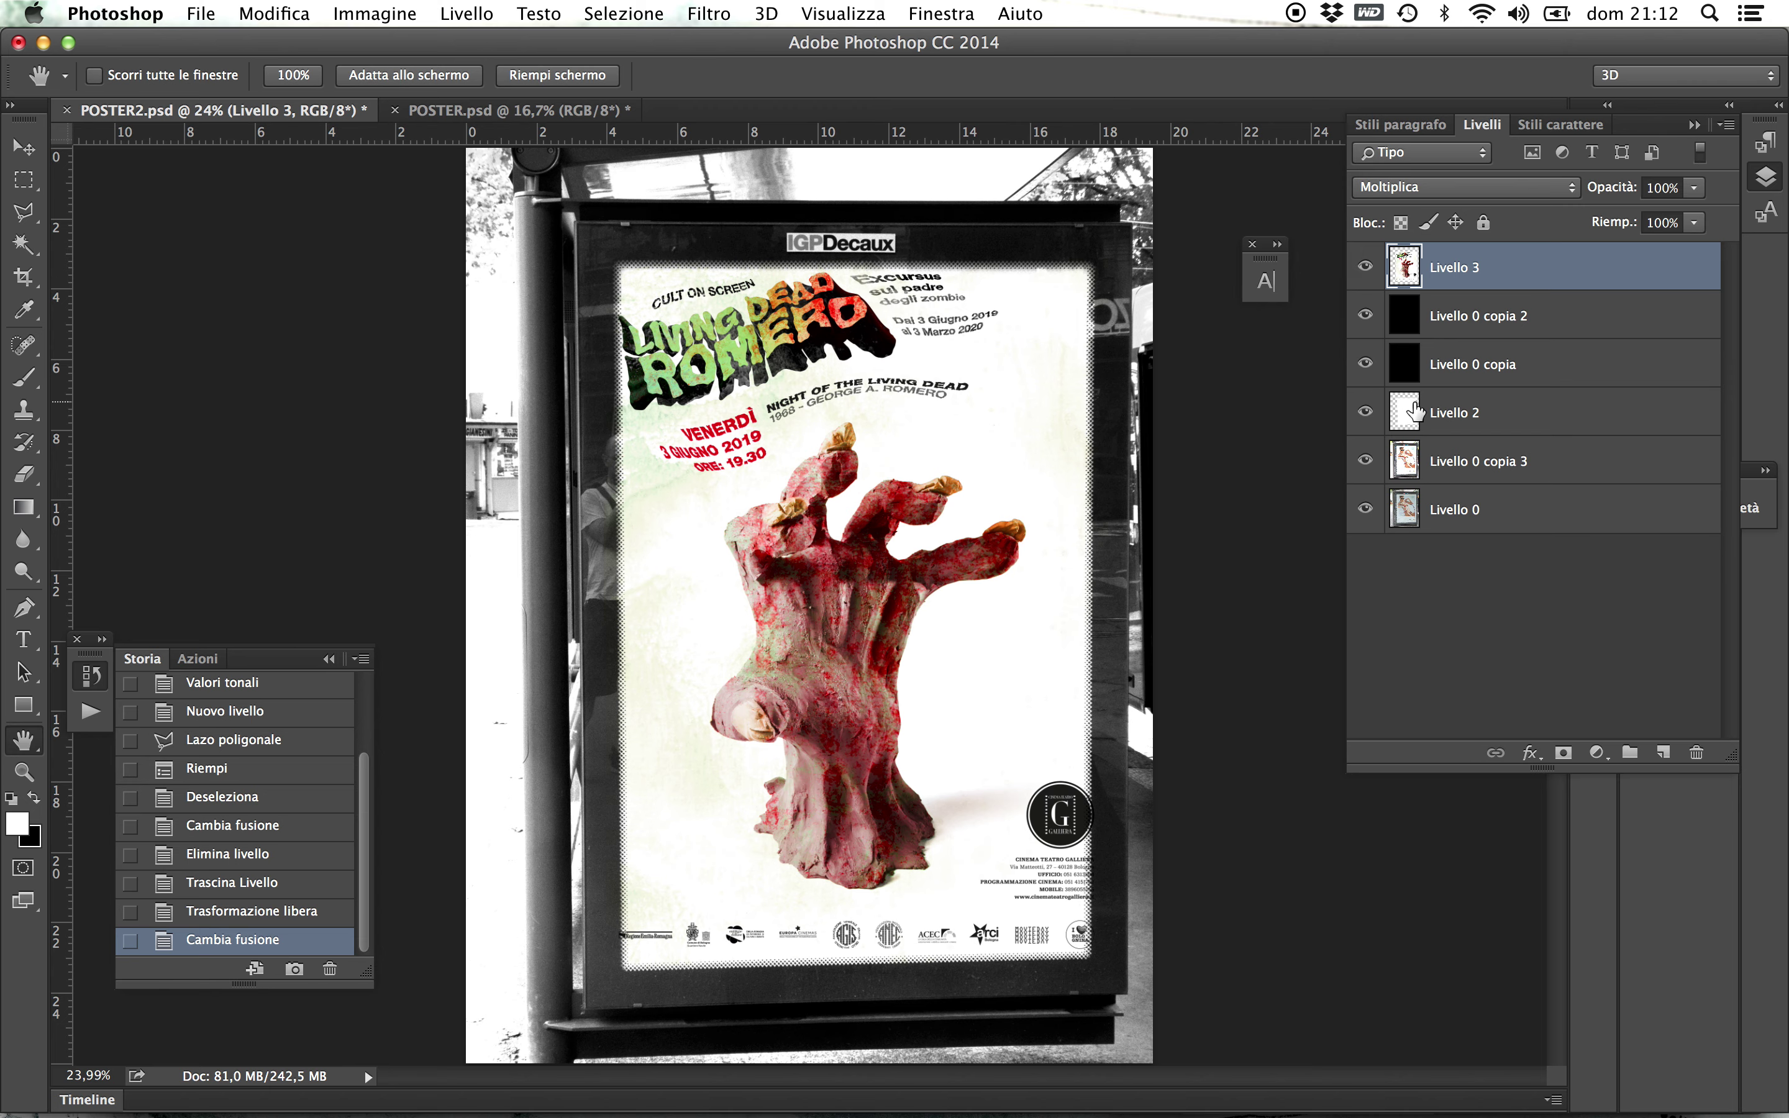
{"action": "left_click", "coordinate": [1364, 413]}
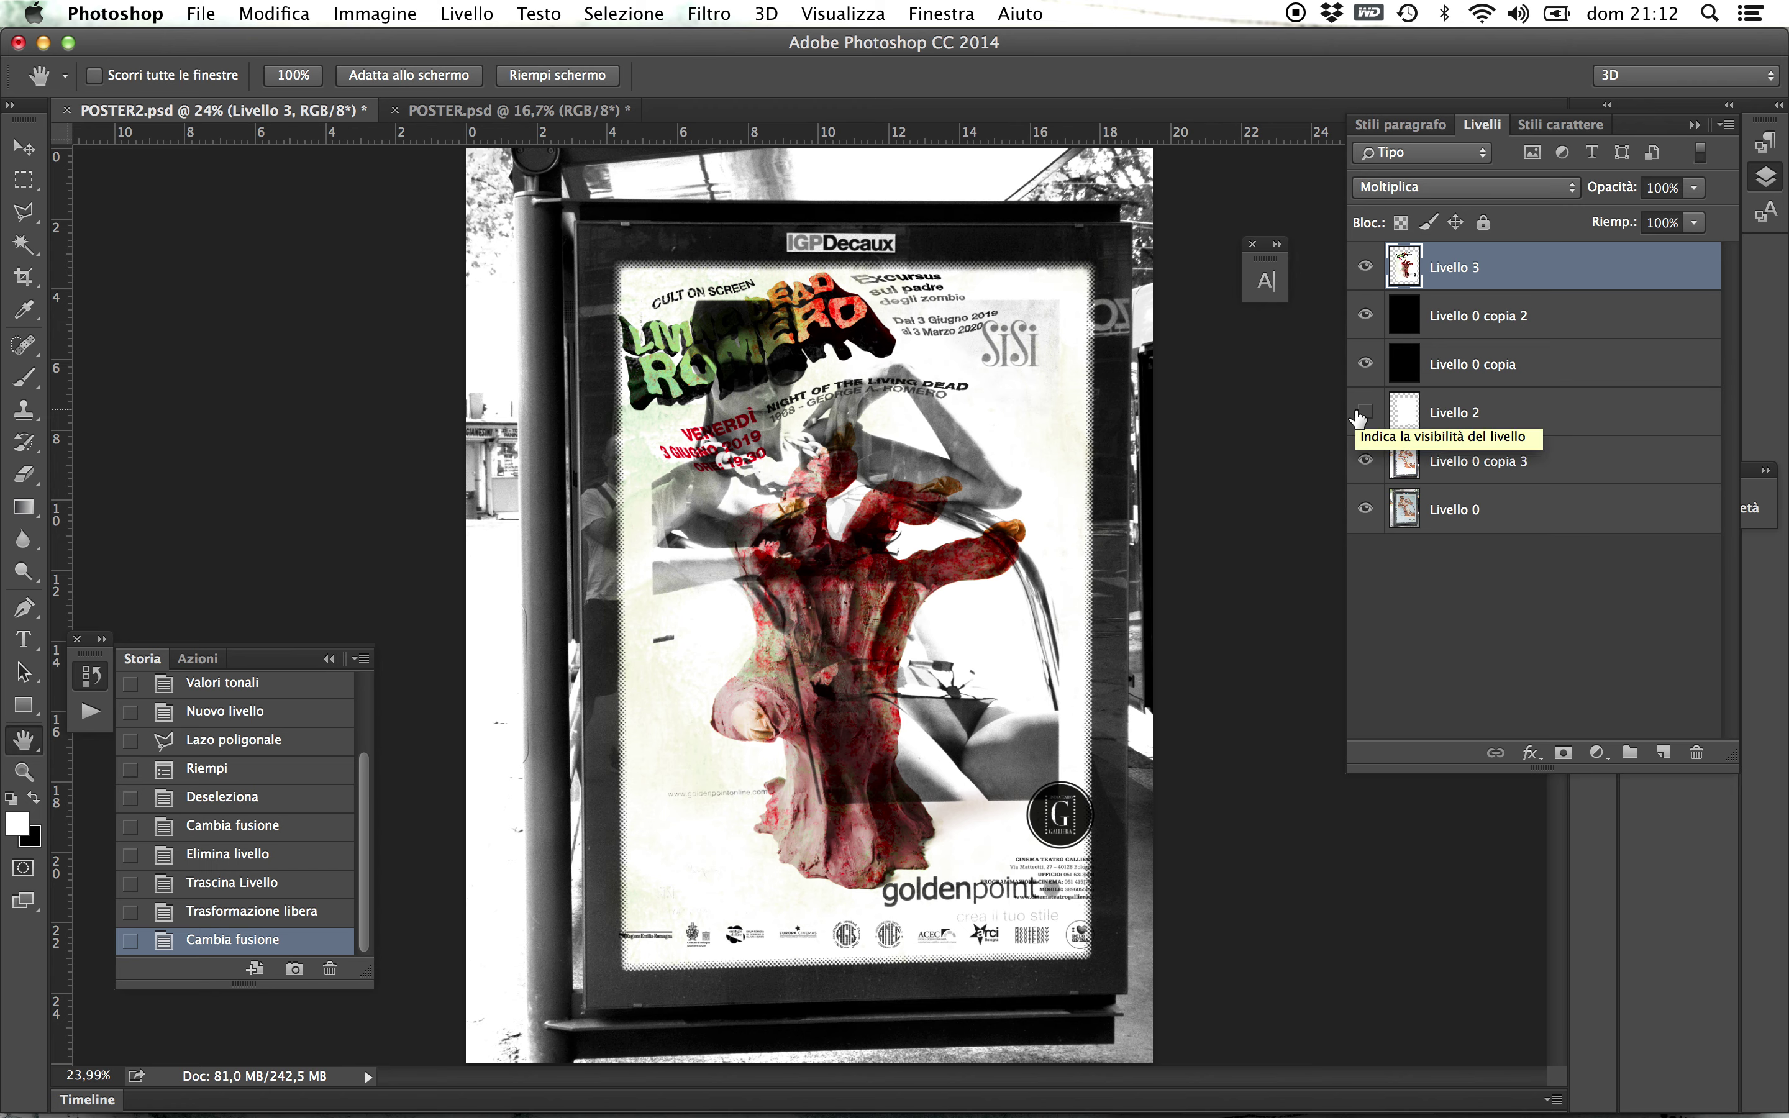
{"action": "left_click", "coordinate": [1365, 413]}
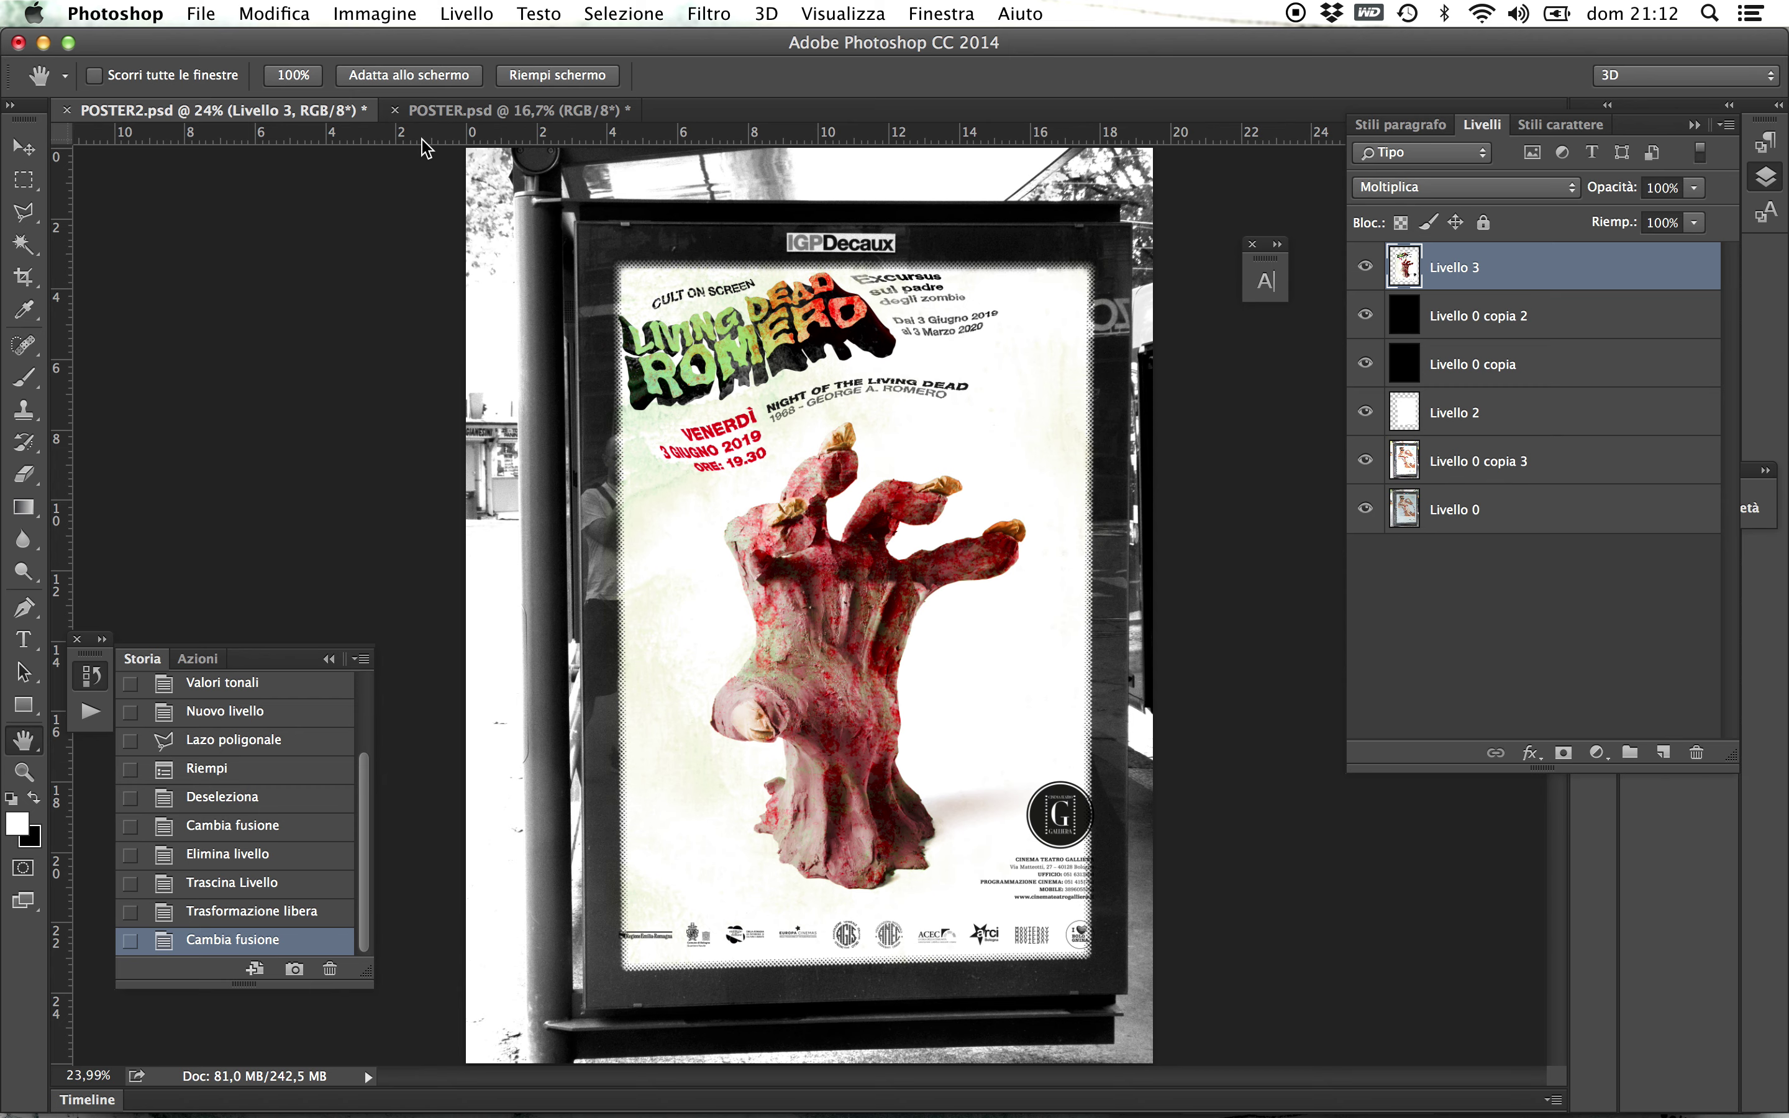
- Distort Livello 3 with Distorci so the poster's four corners match the inner edges of the billboard frame
{"action": "left_click", "coordinate": [194, 16]}
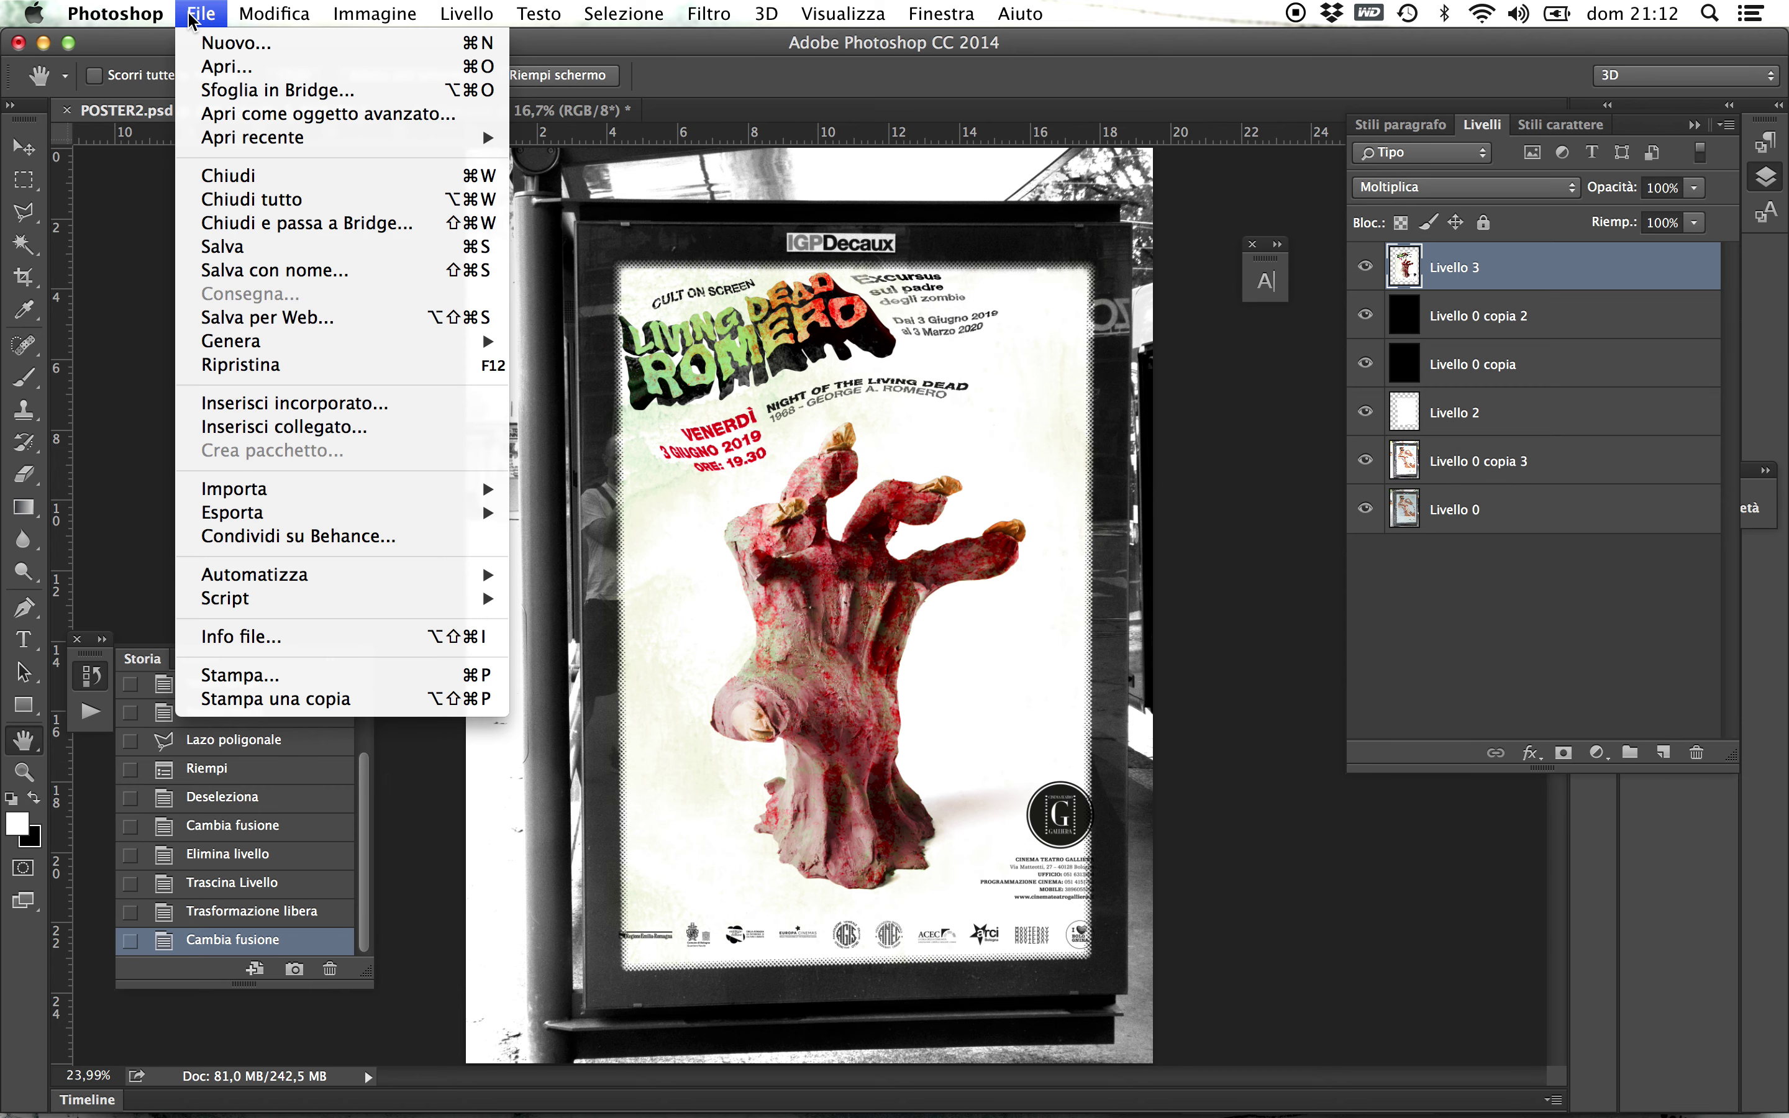
{"action": "mouse_move", "coordinate": [302, 19]}
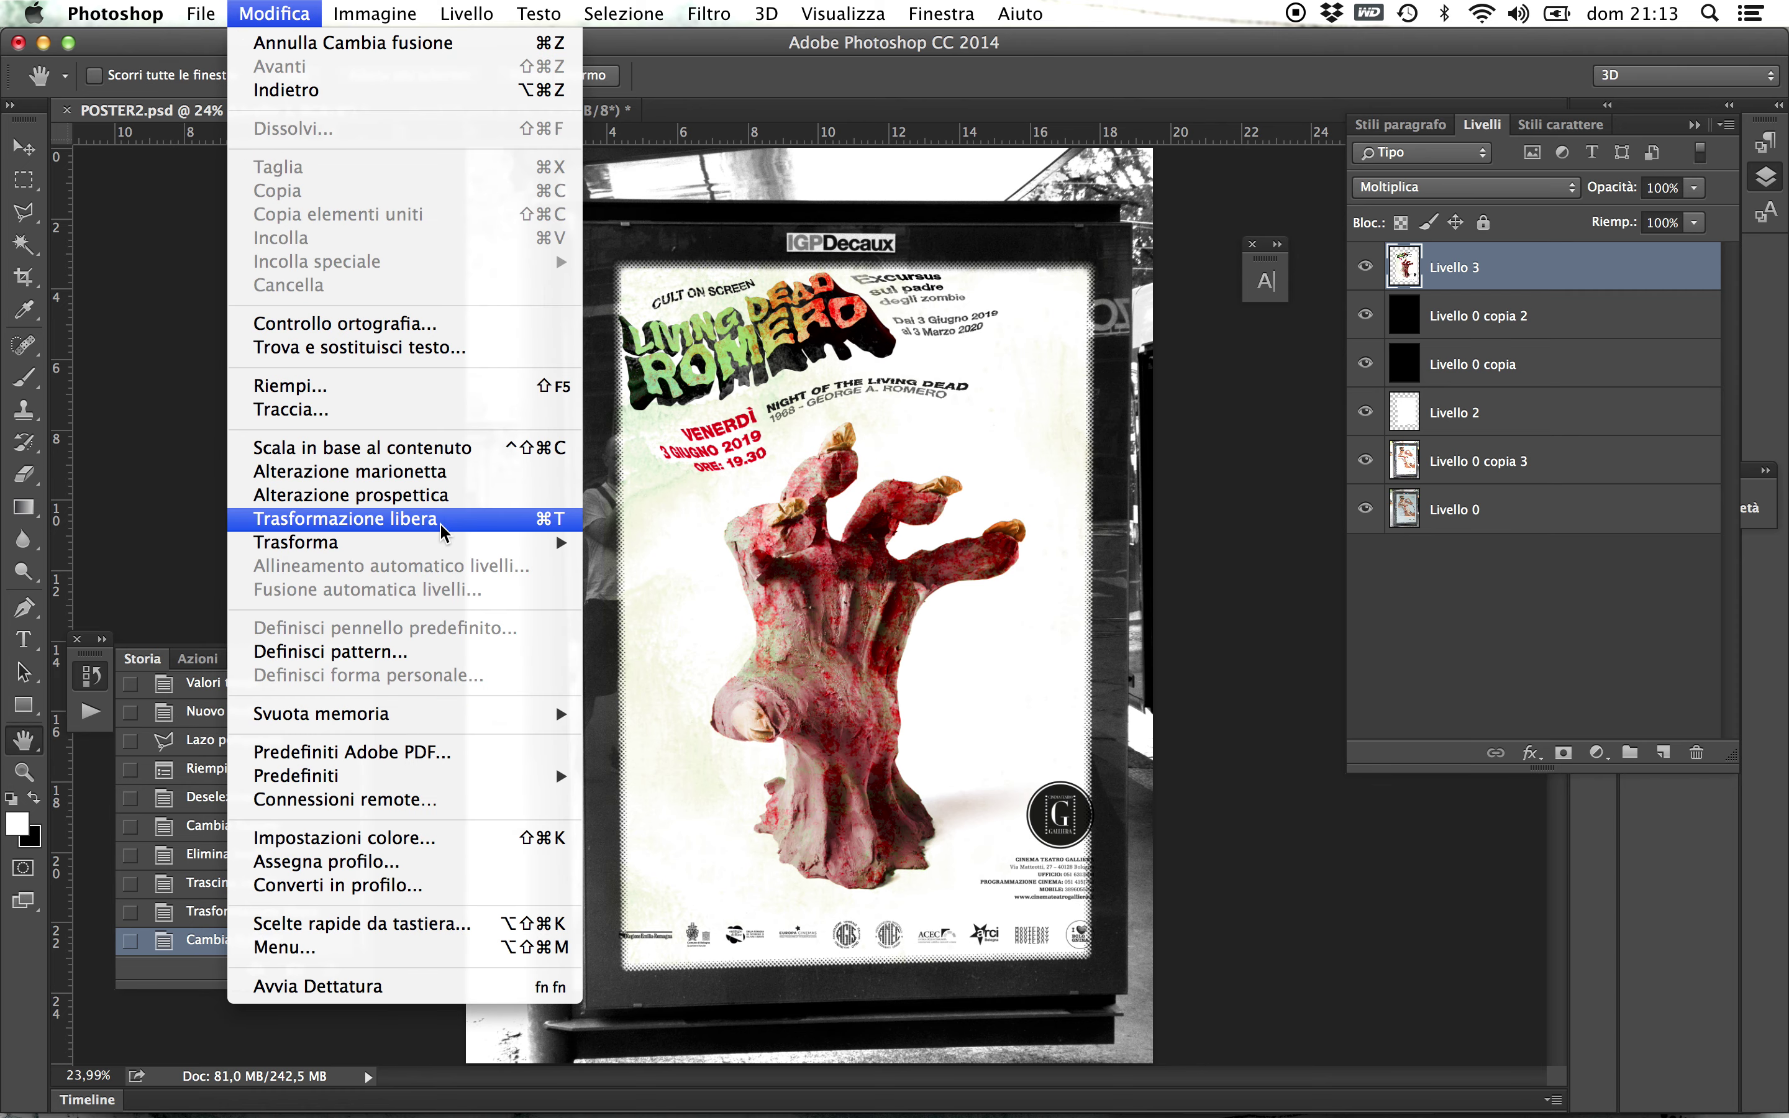
{"action": "mouse_move", "coordinate": [444, 551]}
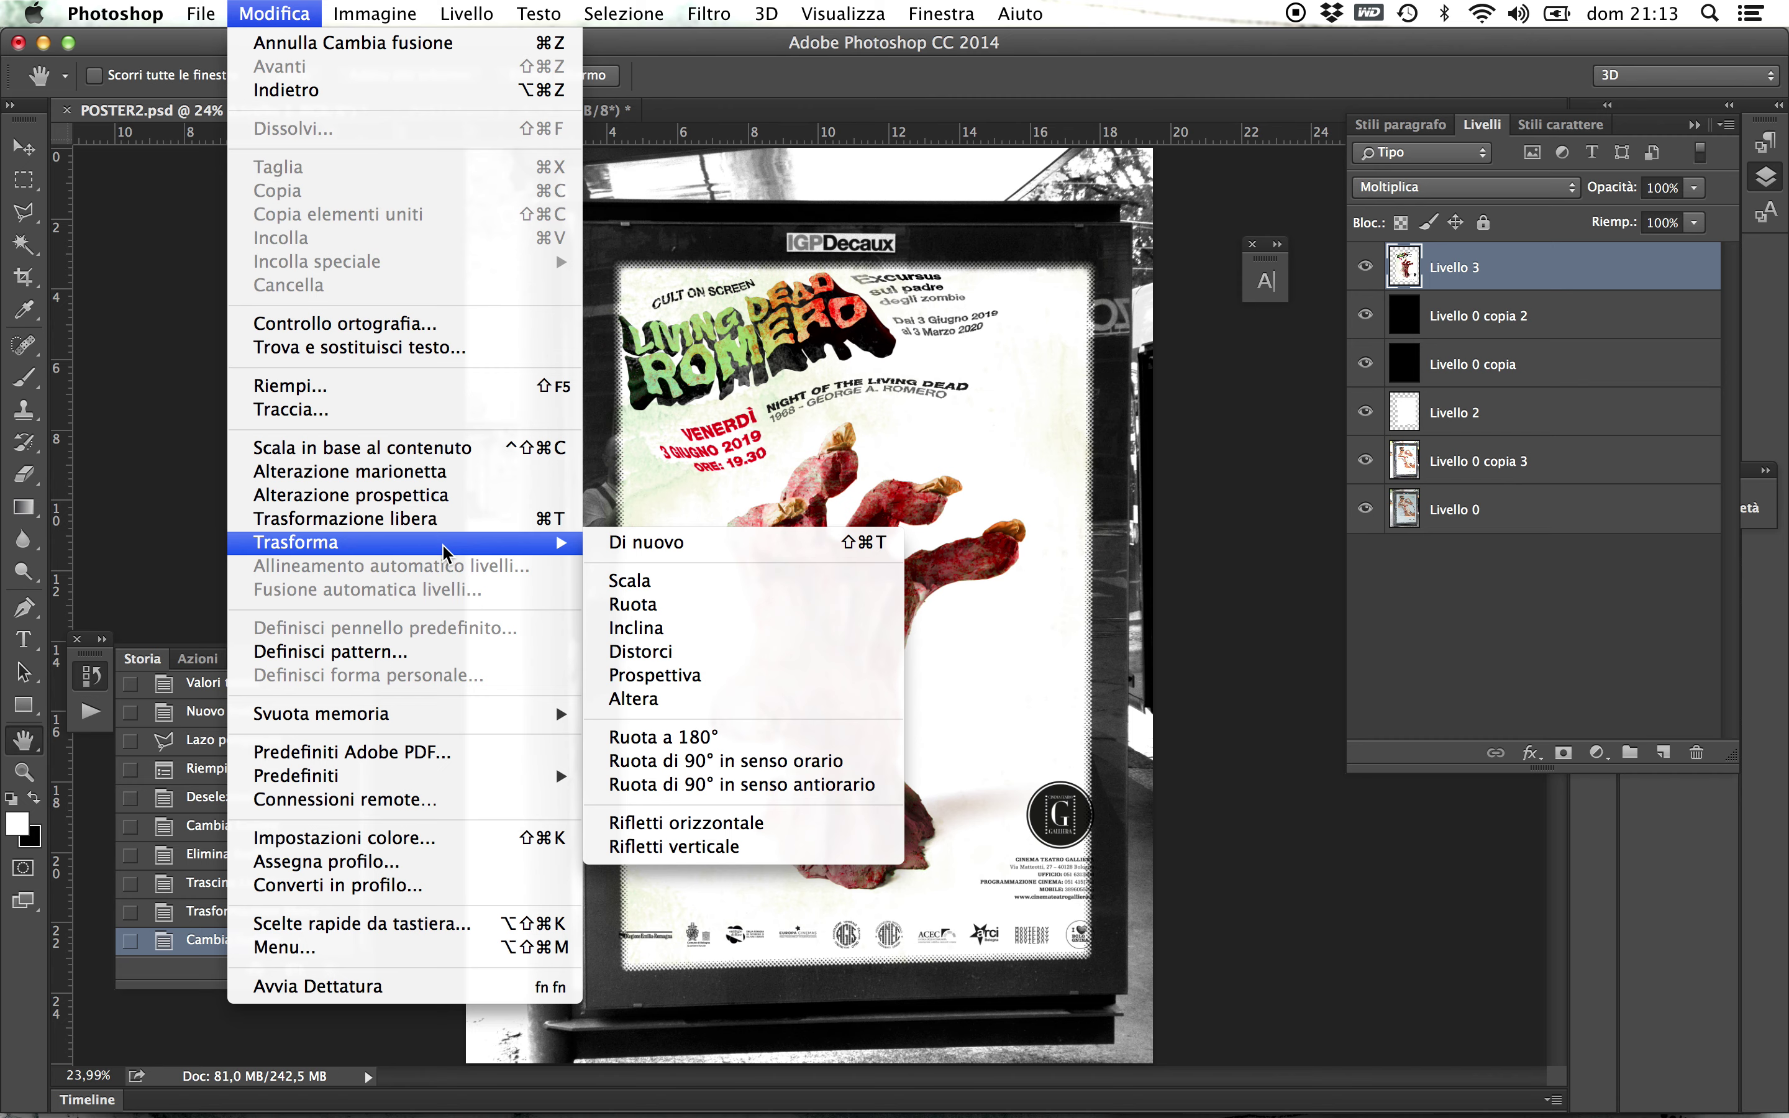
{"action": "left_click", "coordinate": [817, 651]}
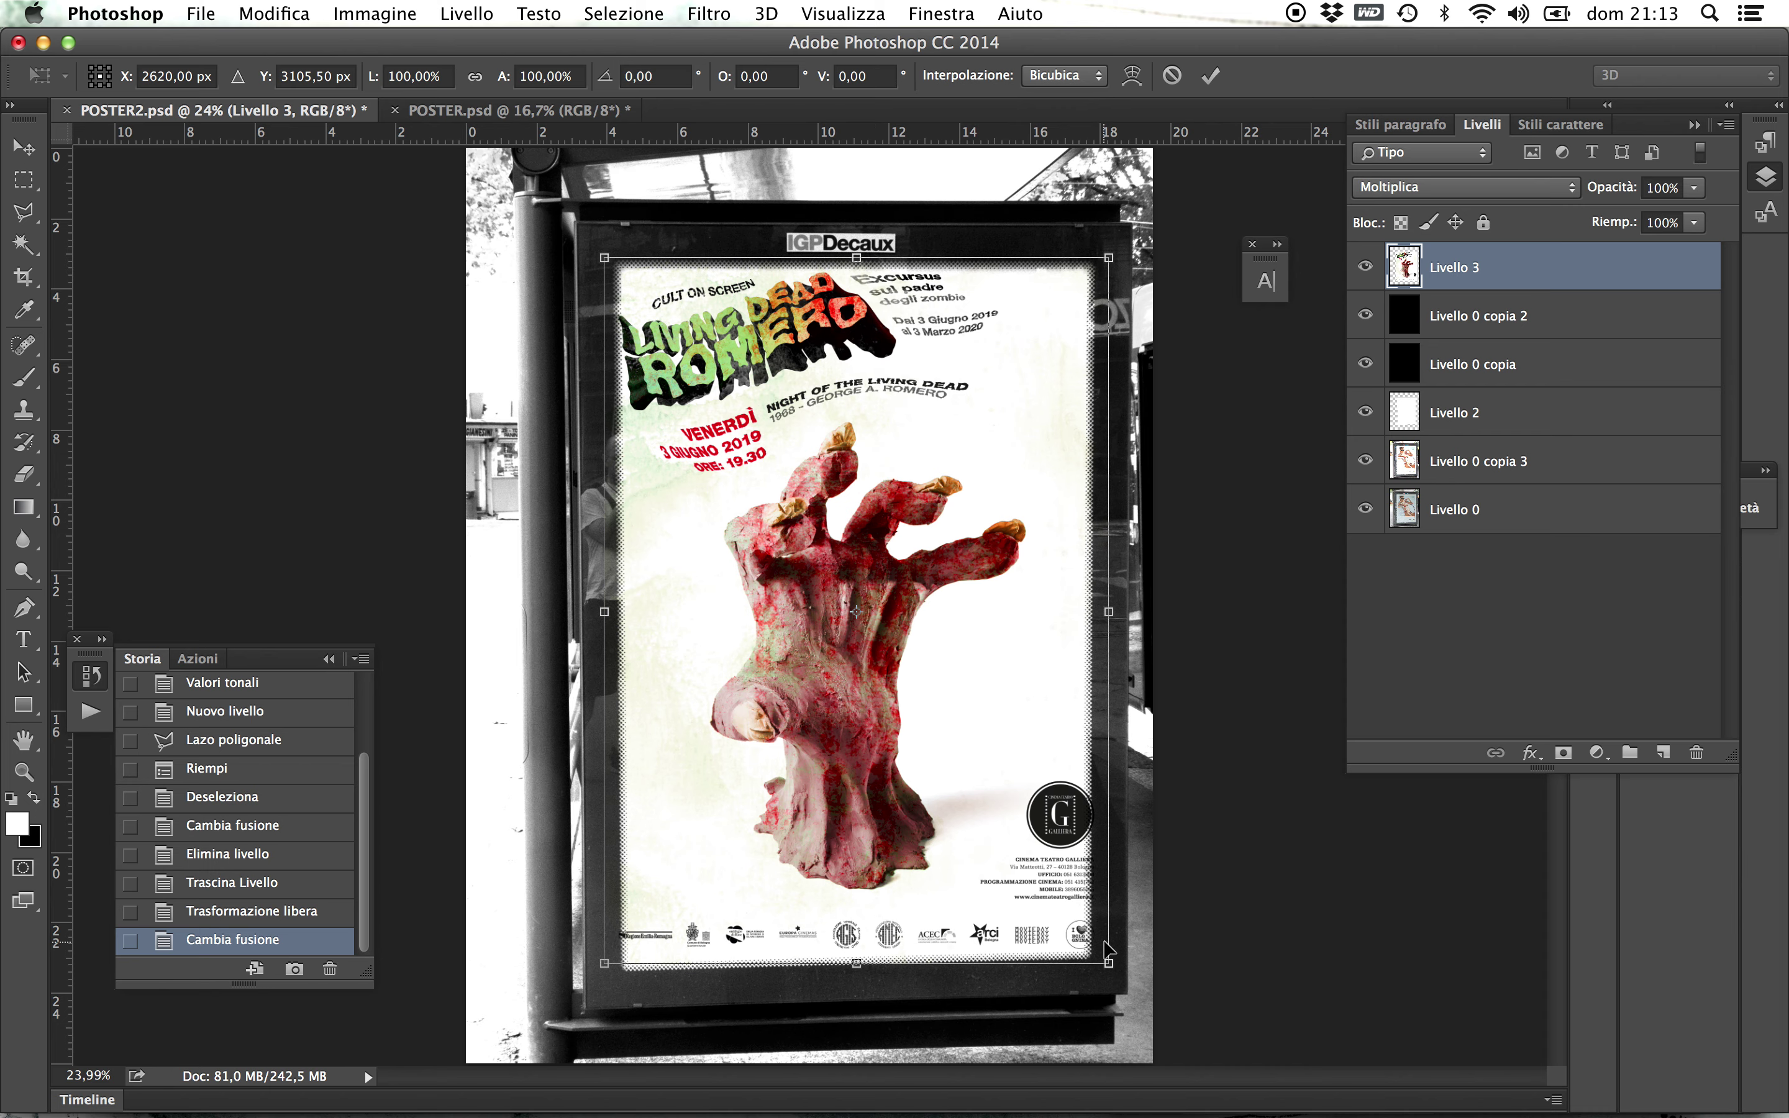
{"action": "left_click_drag", "start_coordinate": [1109, 963], "coordinate": [1091, 960]}
{"action": "left_click_drag", "start_coordinate": [1109, 260], "coordinate": [1098, 268]}
{"action": "left_click_drag", "start_coordinate": [603, 263], "coordinate": [615, 260]}
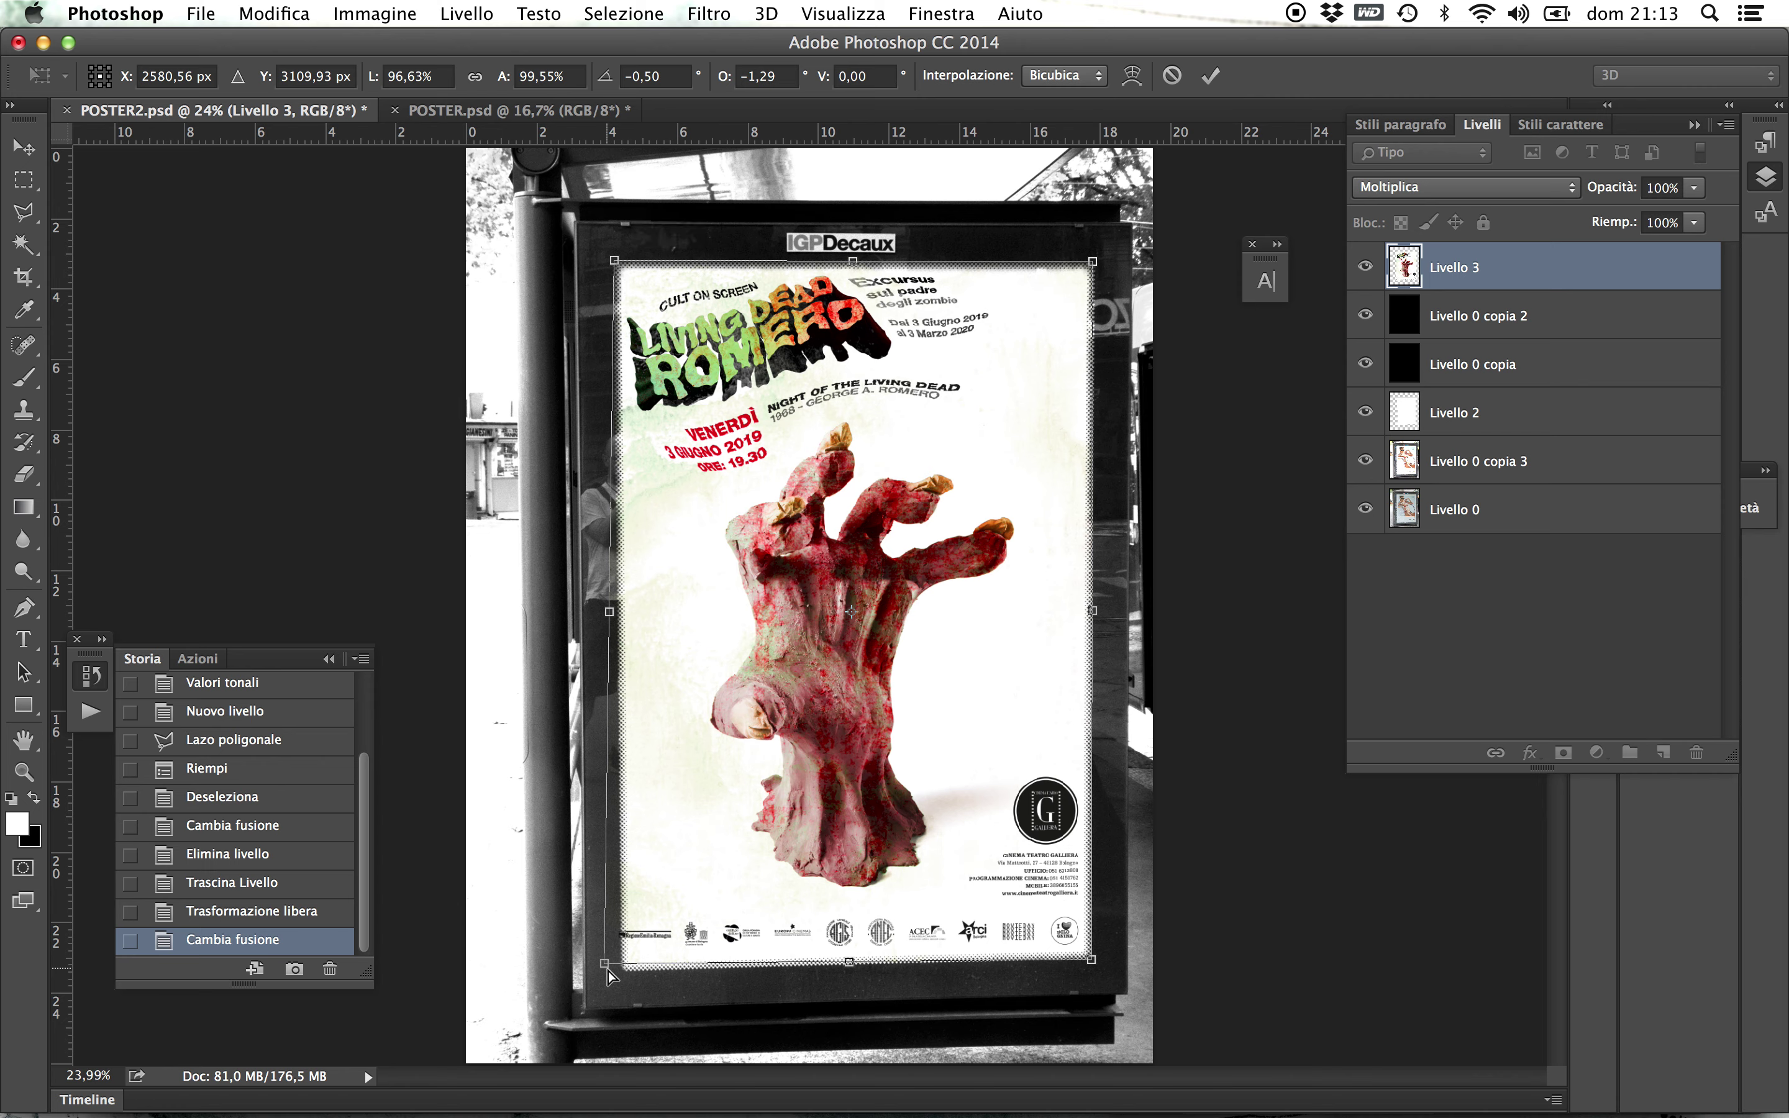
{"action": "left_click_drag", "start_coordinate": [608, 967], "coordinate": [625, 973]}
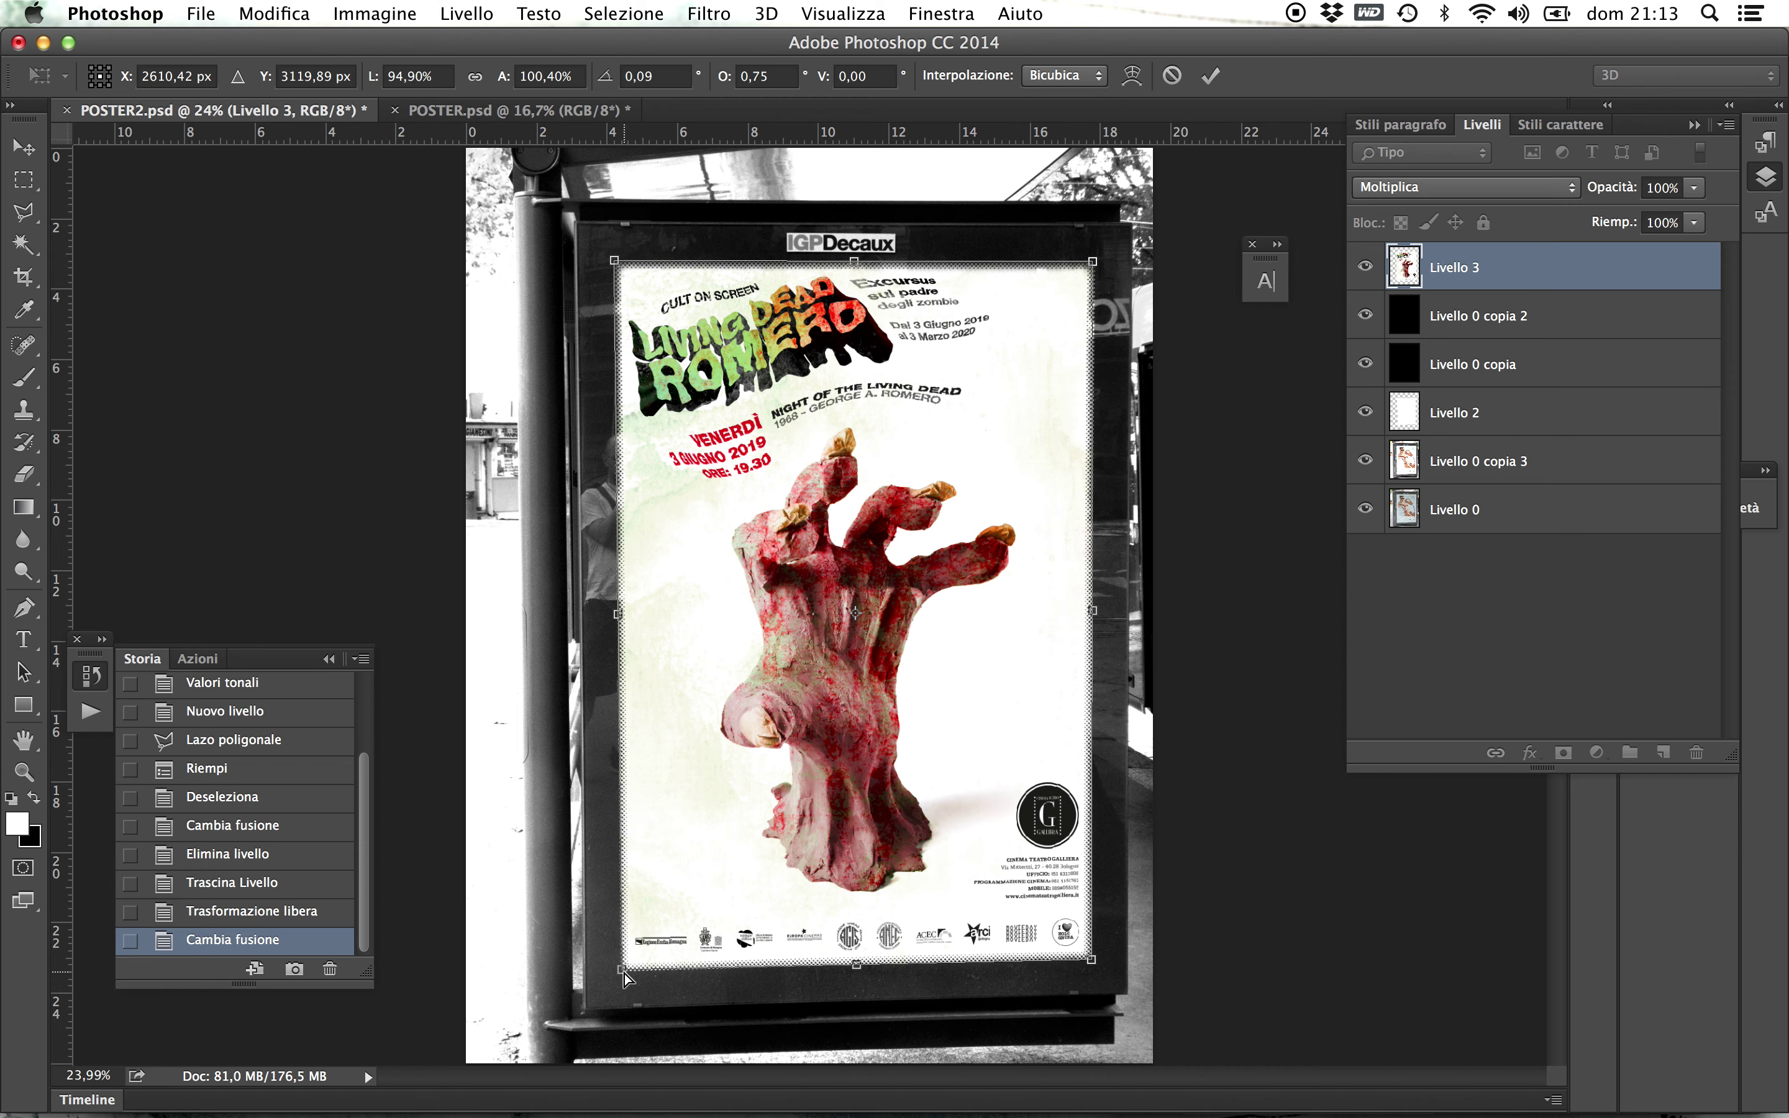
{"action": "key", "text": "h"}
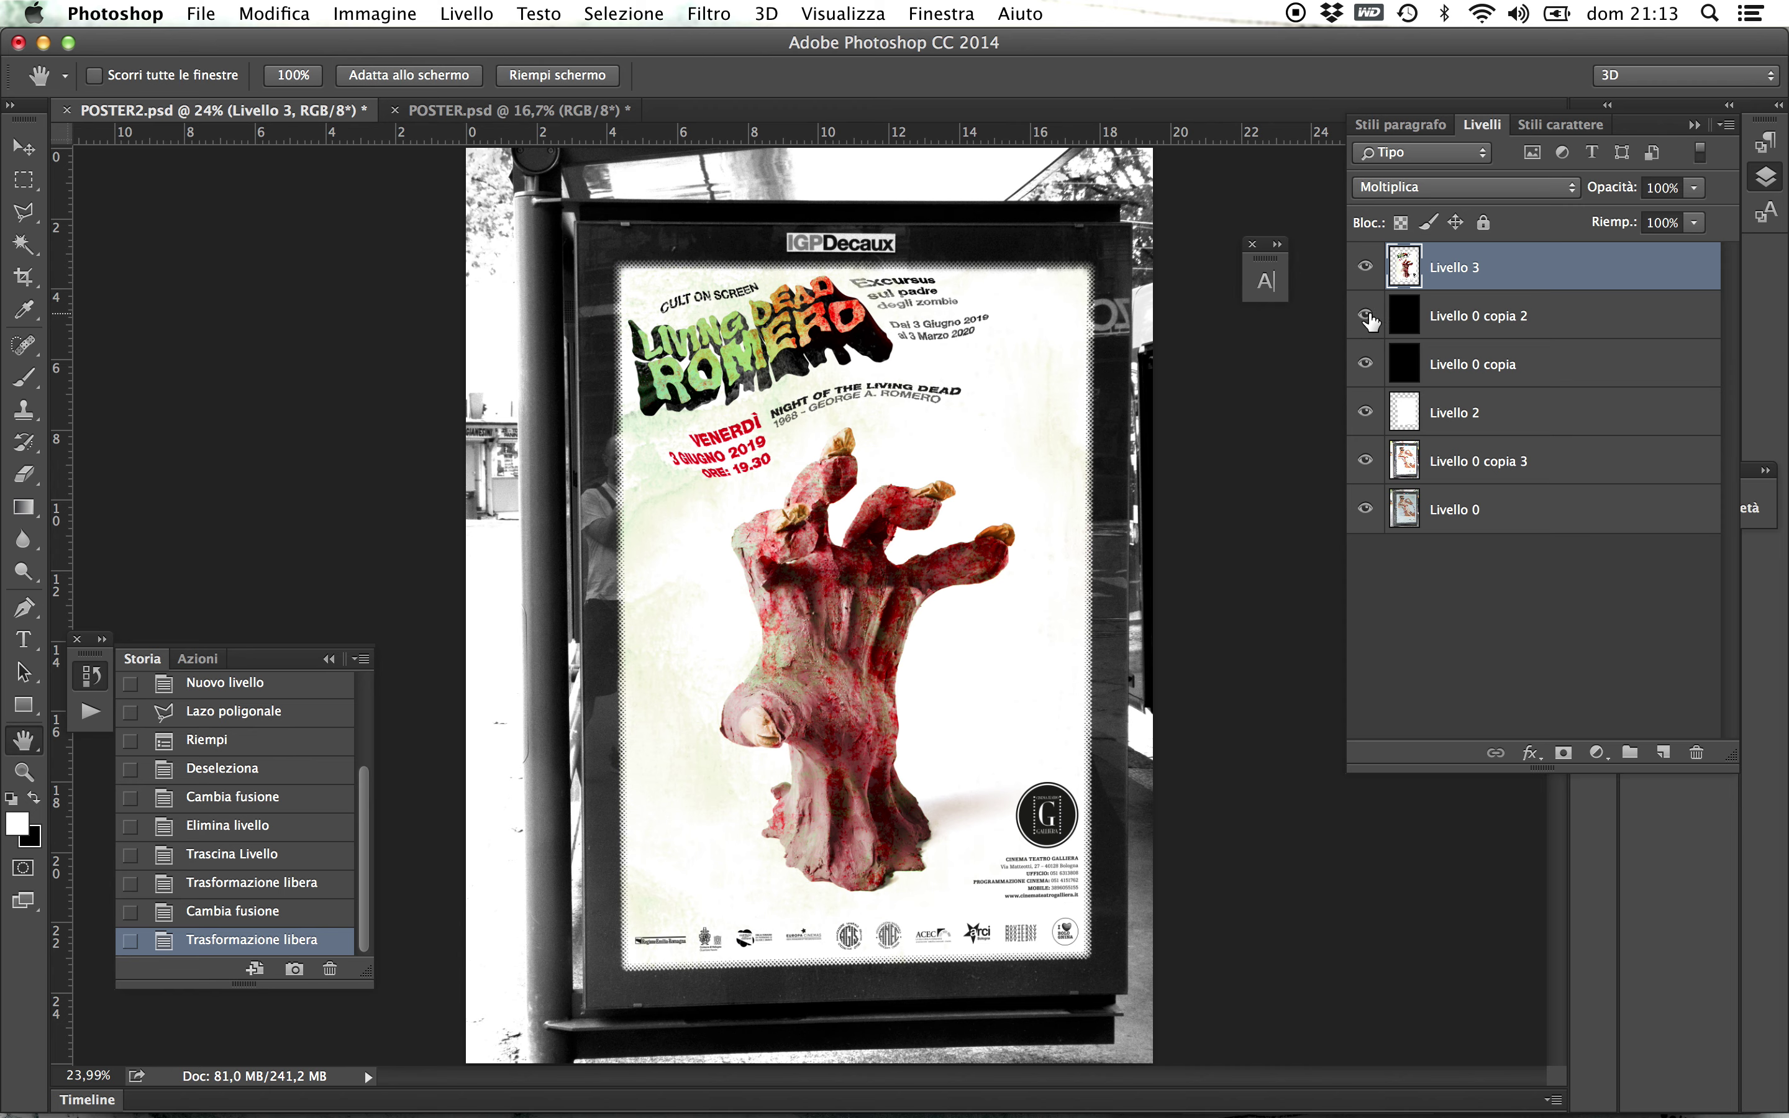
- Lower the opacity of the Livello 0 copia 2 color layer to 40%
{"action": "left_click", "coordinate": [1447, 326]}
{"action": "left_click", "coordinate": [1701, 194]}
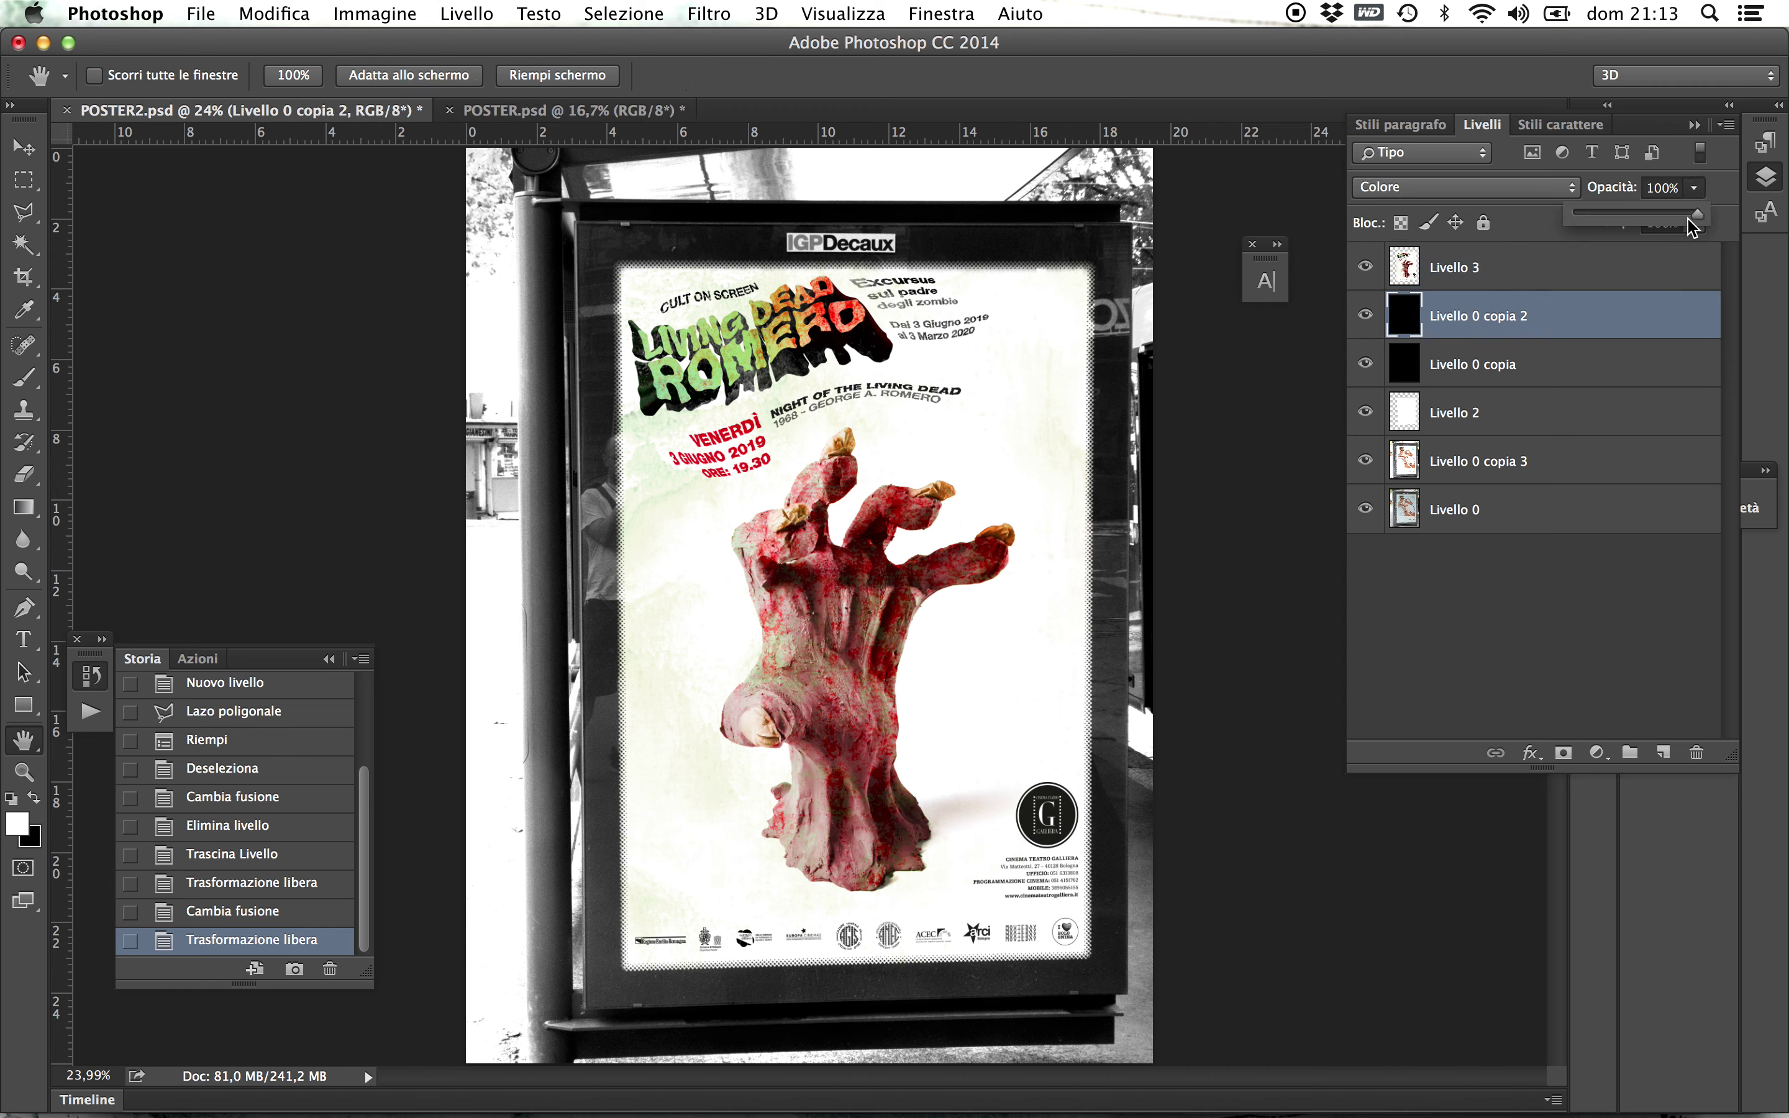
{"action": "left_click_drag", "start_coordinate": [1697, 214], "coordinate": [1642, 218]}
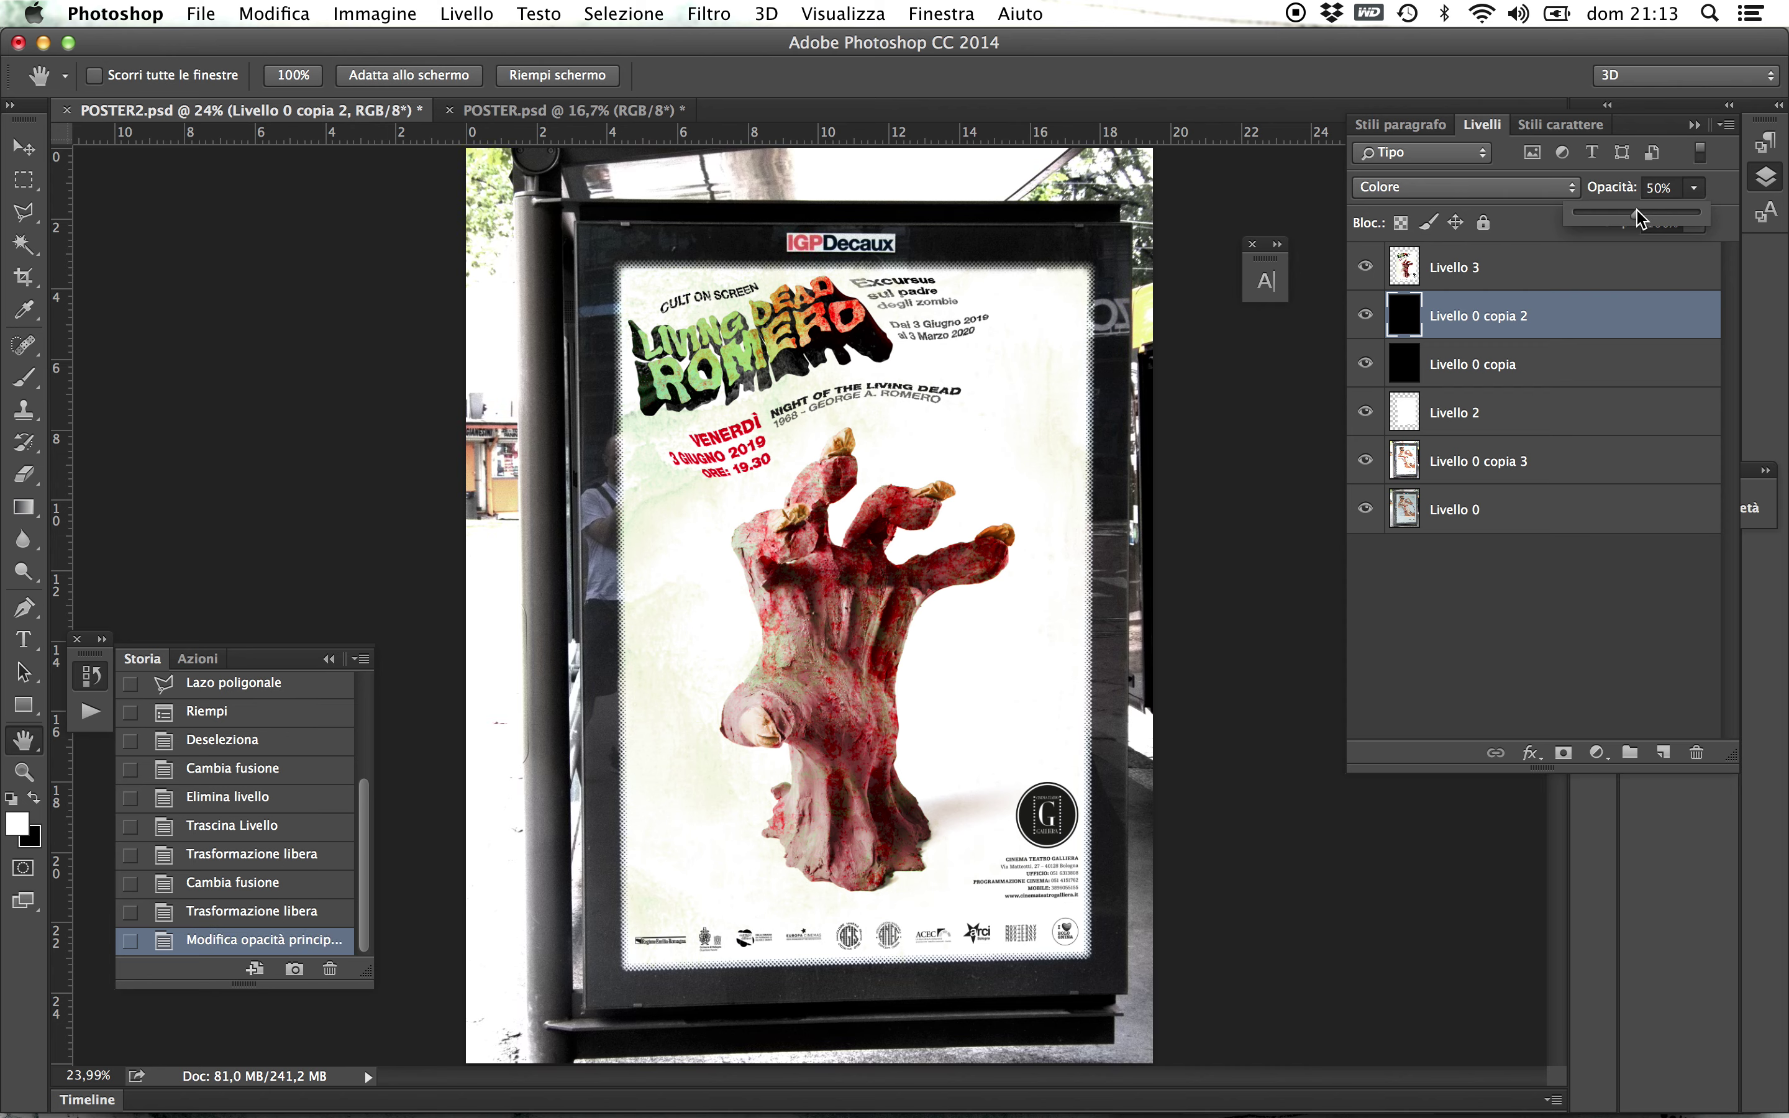
{"action": "left_click_drag", "start_coordinate": [1641, 218], "coordinate": [1630, 218]}
- Hide Livello 3, Livello 2 and Livello 0 copia 3 to inspect the underlying photo, and show them all again
{"action": "left_click", "coordinate": [1366, 267]}
{"action": "left_click", "coordinate": [1366, 412]}
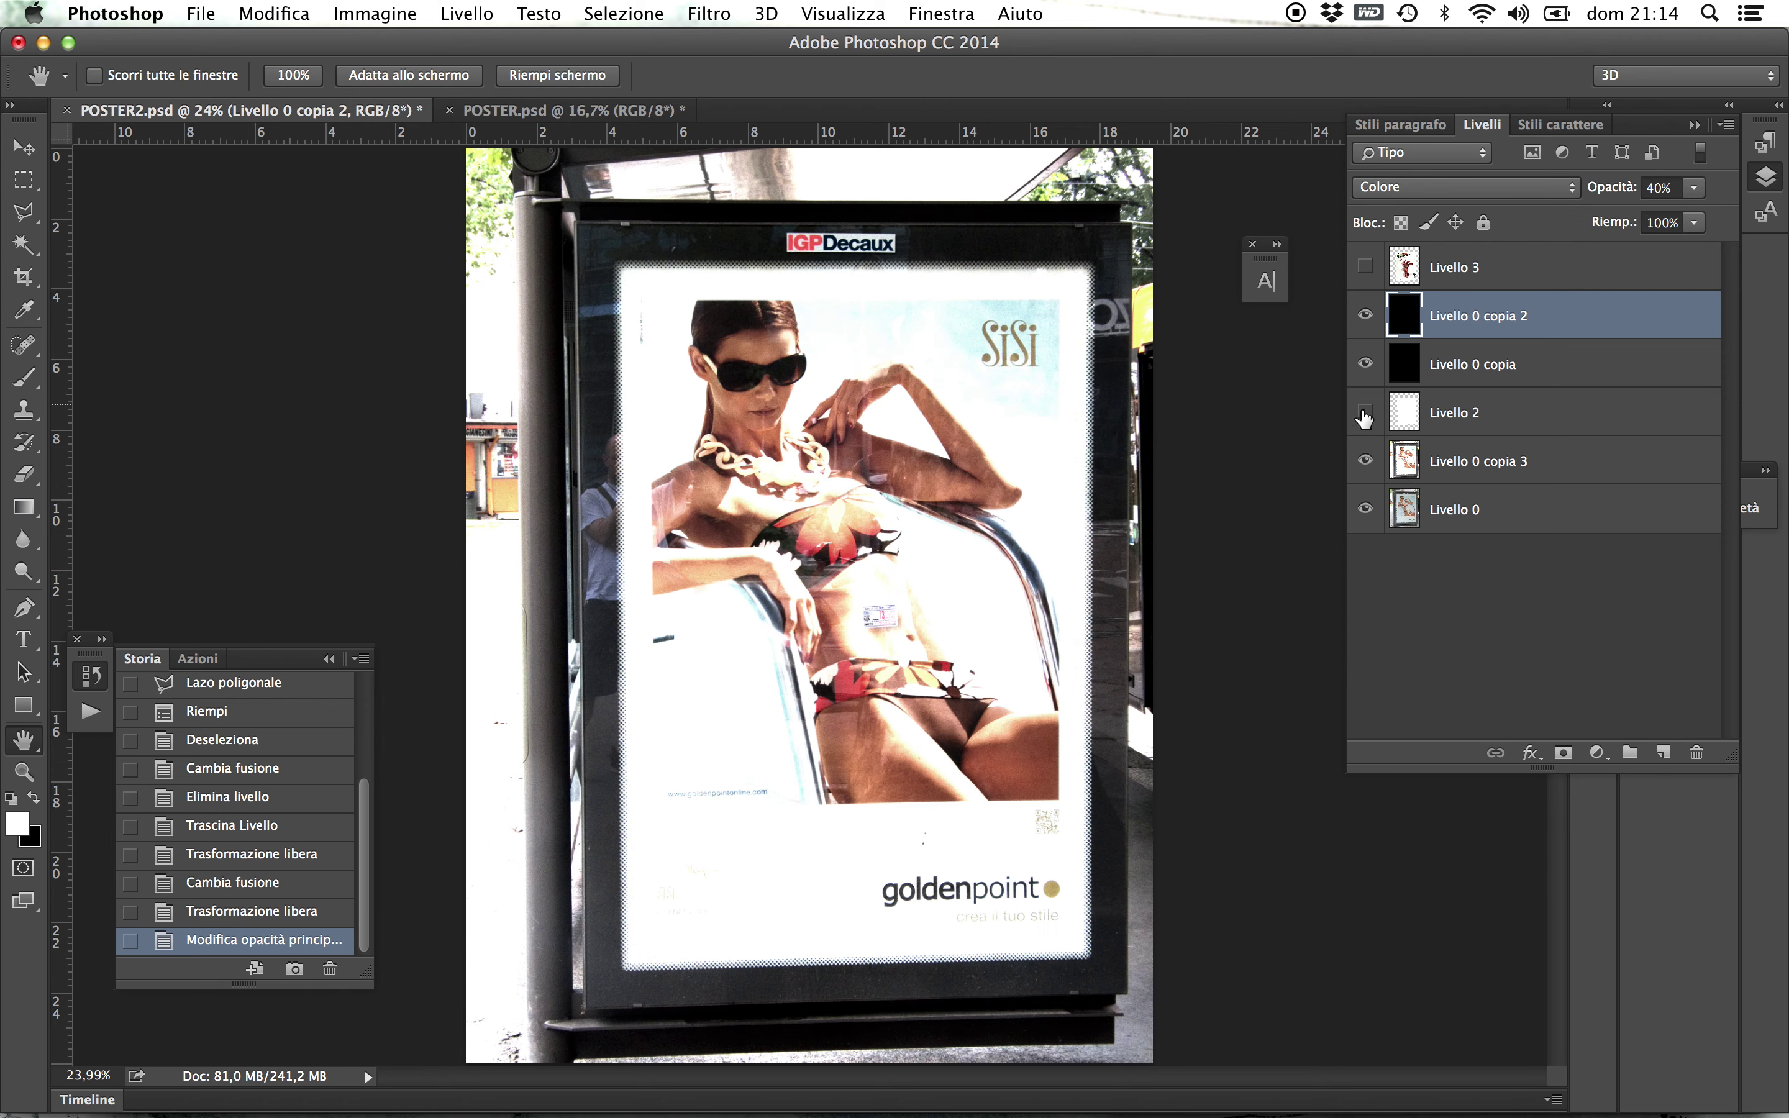
{"action": "left_click", "coordinate": [1365, 460]}
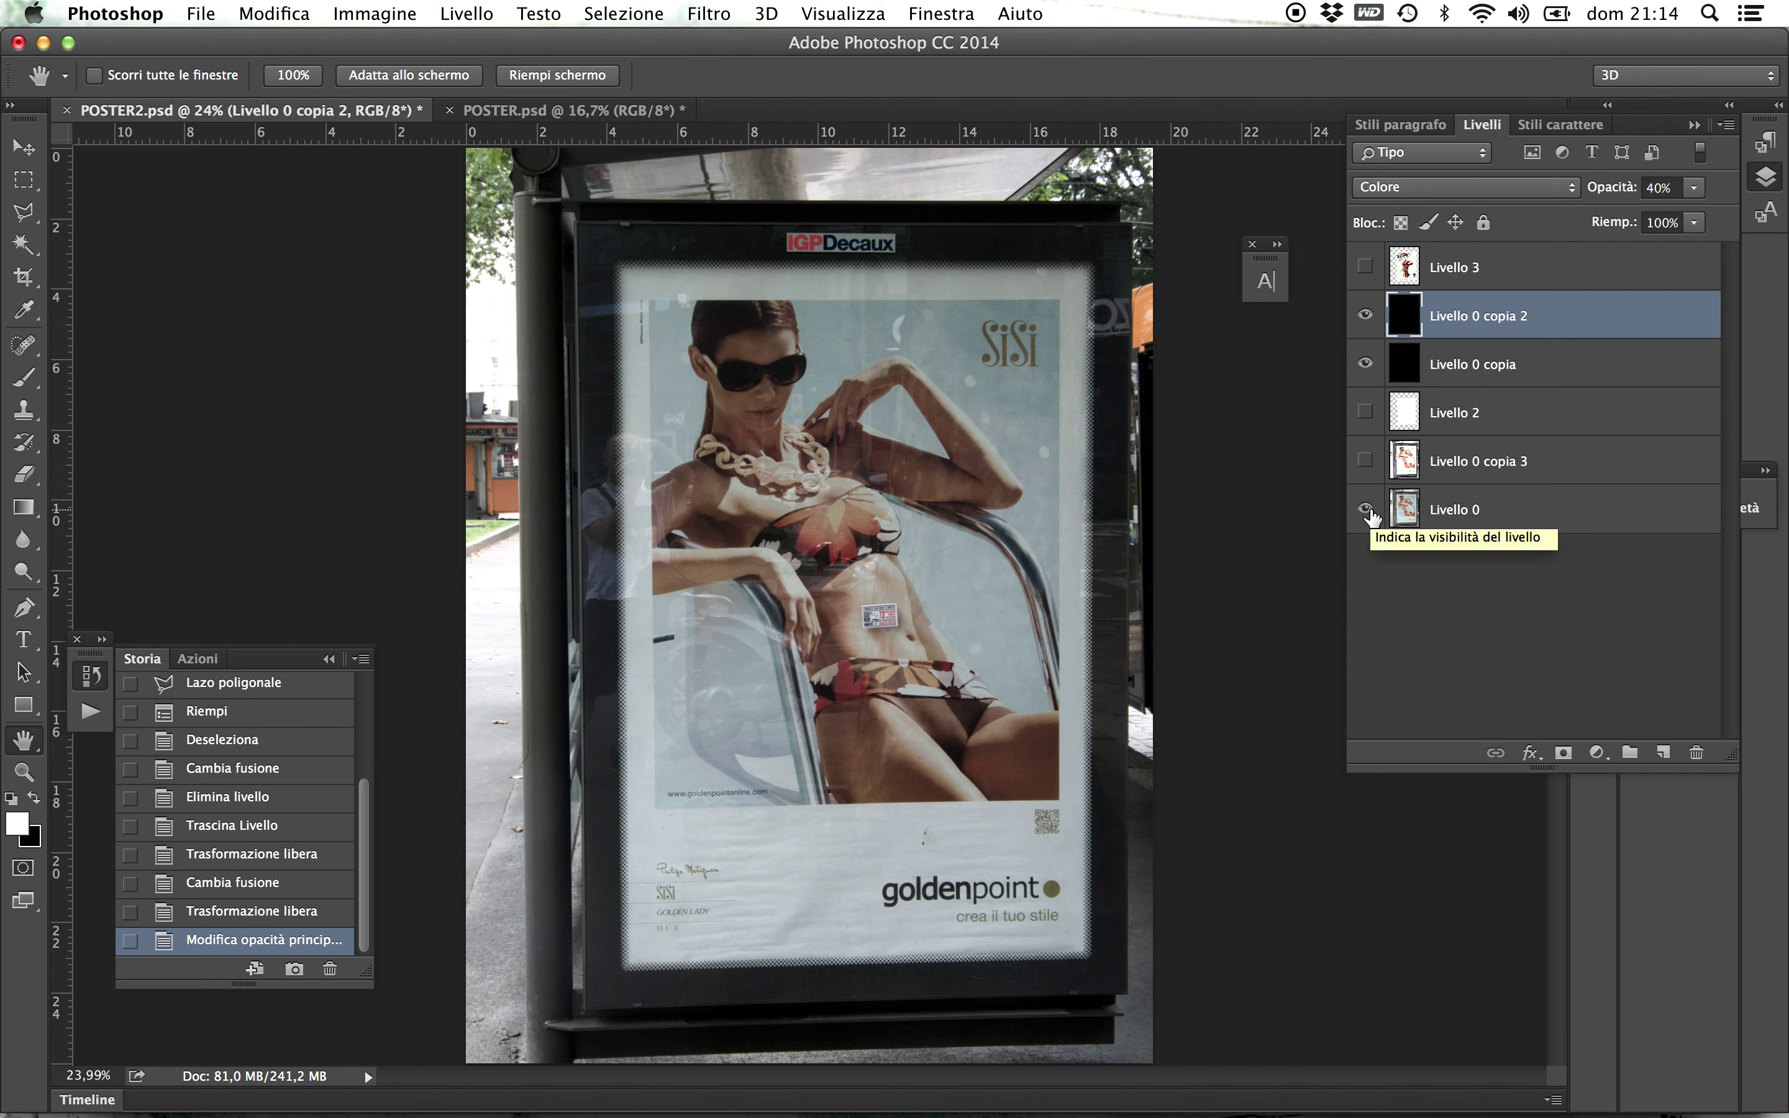
{"action": "left_click", "coordinate": [1367, 267]}
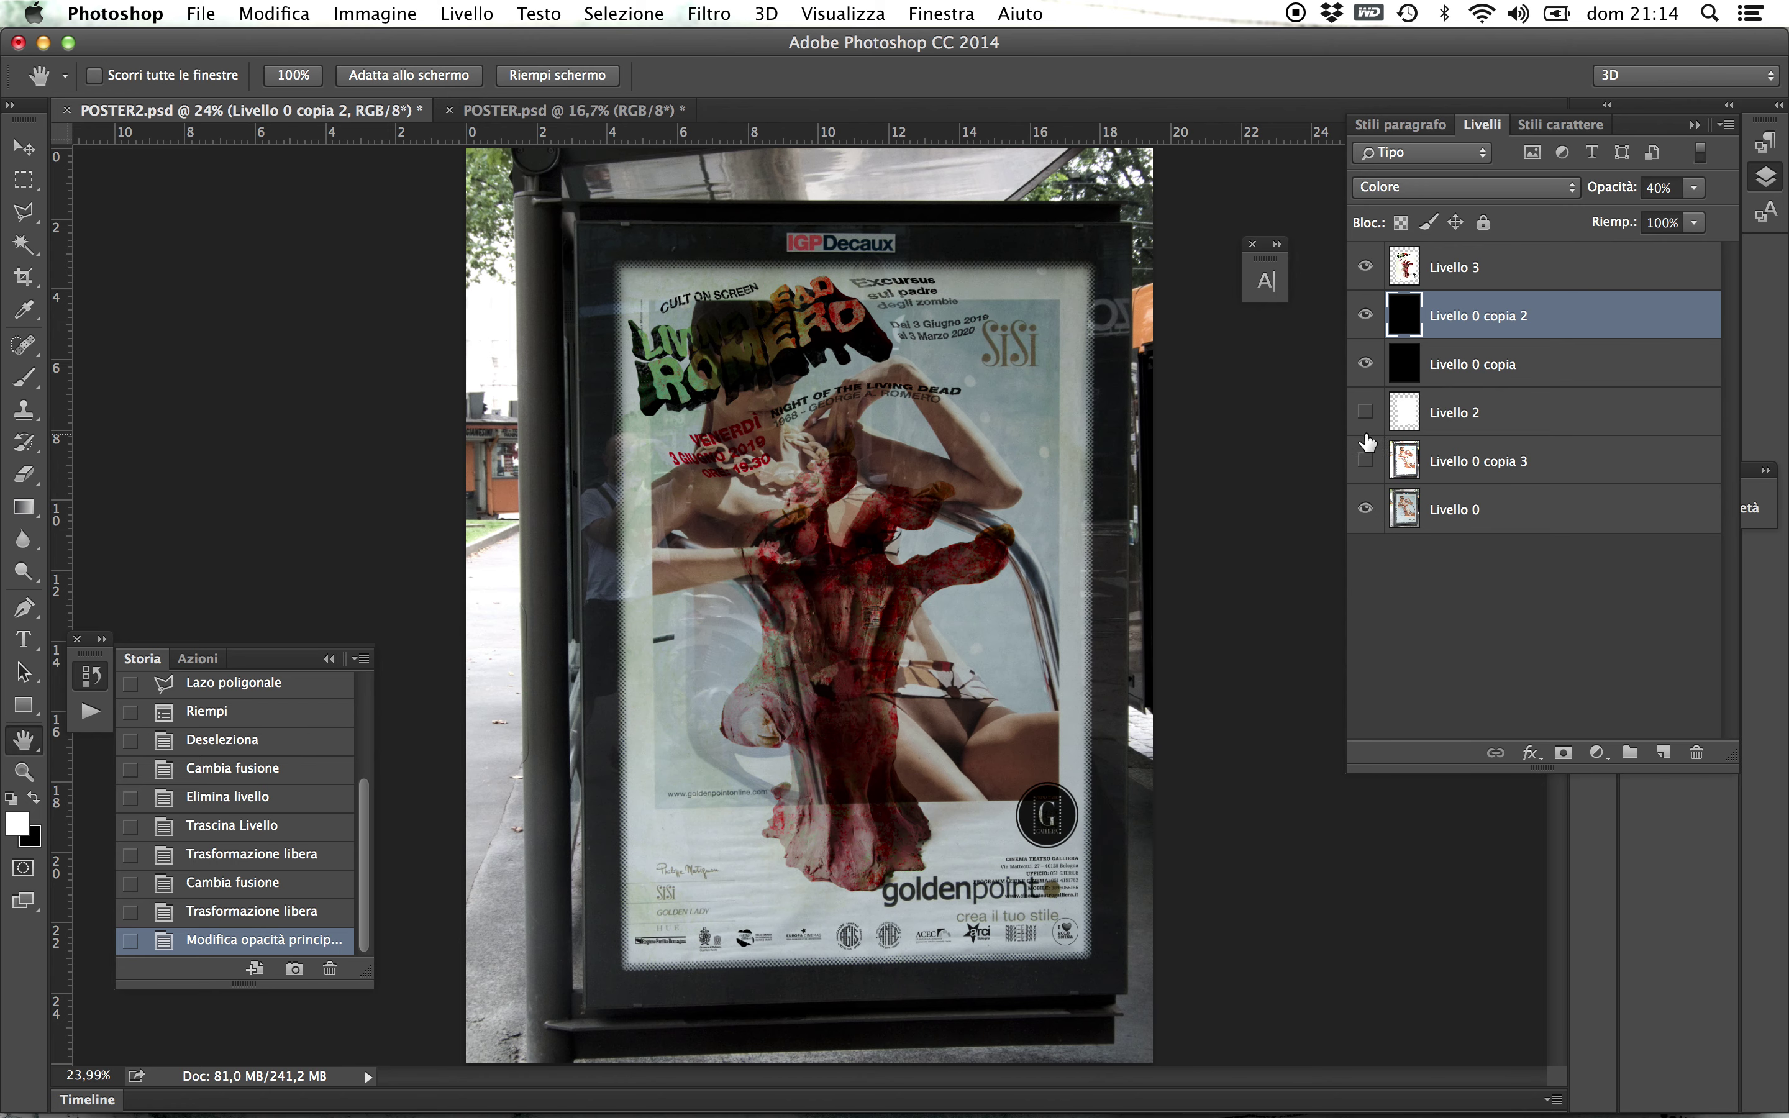
{"action": "left_click", "coordinate": [1365, 412]}
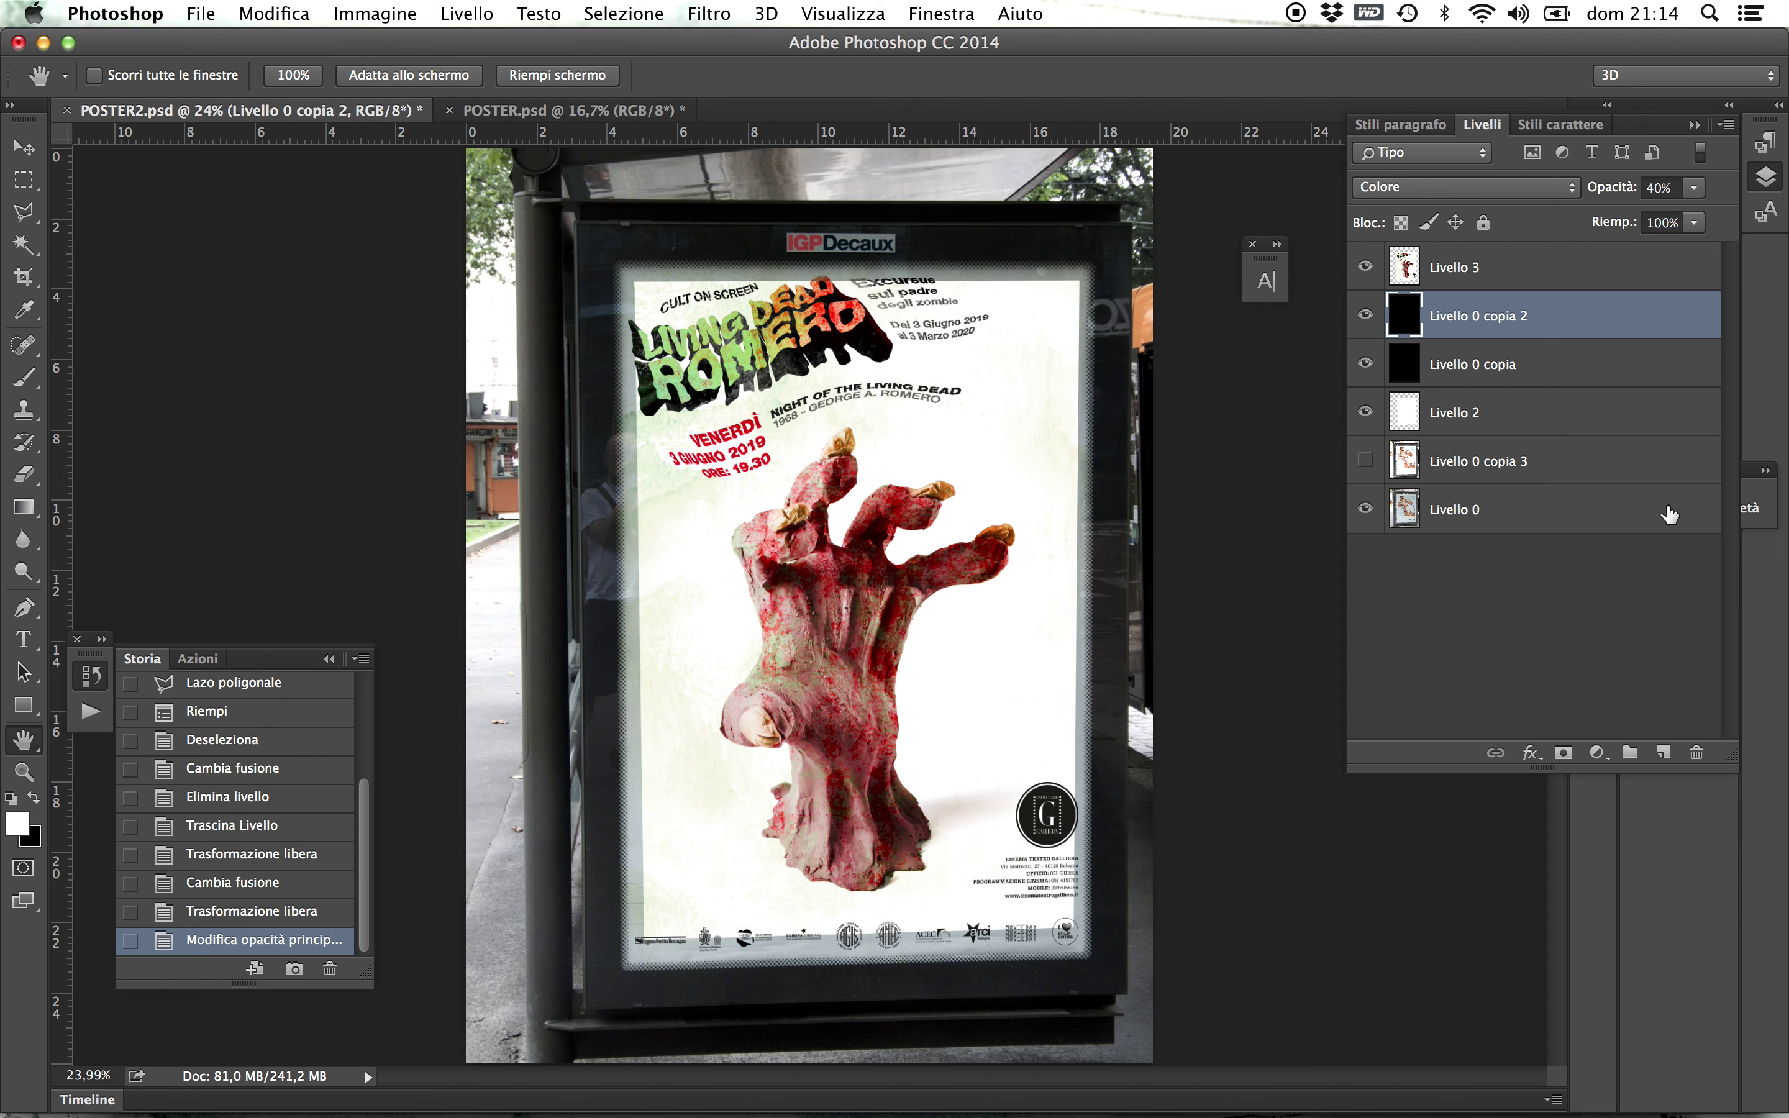
{"action": "left_click", "coordinate": [1365, 461]}
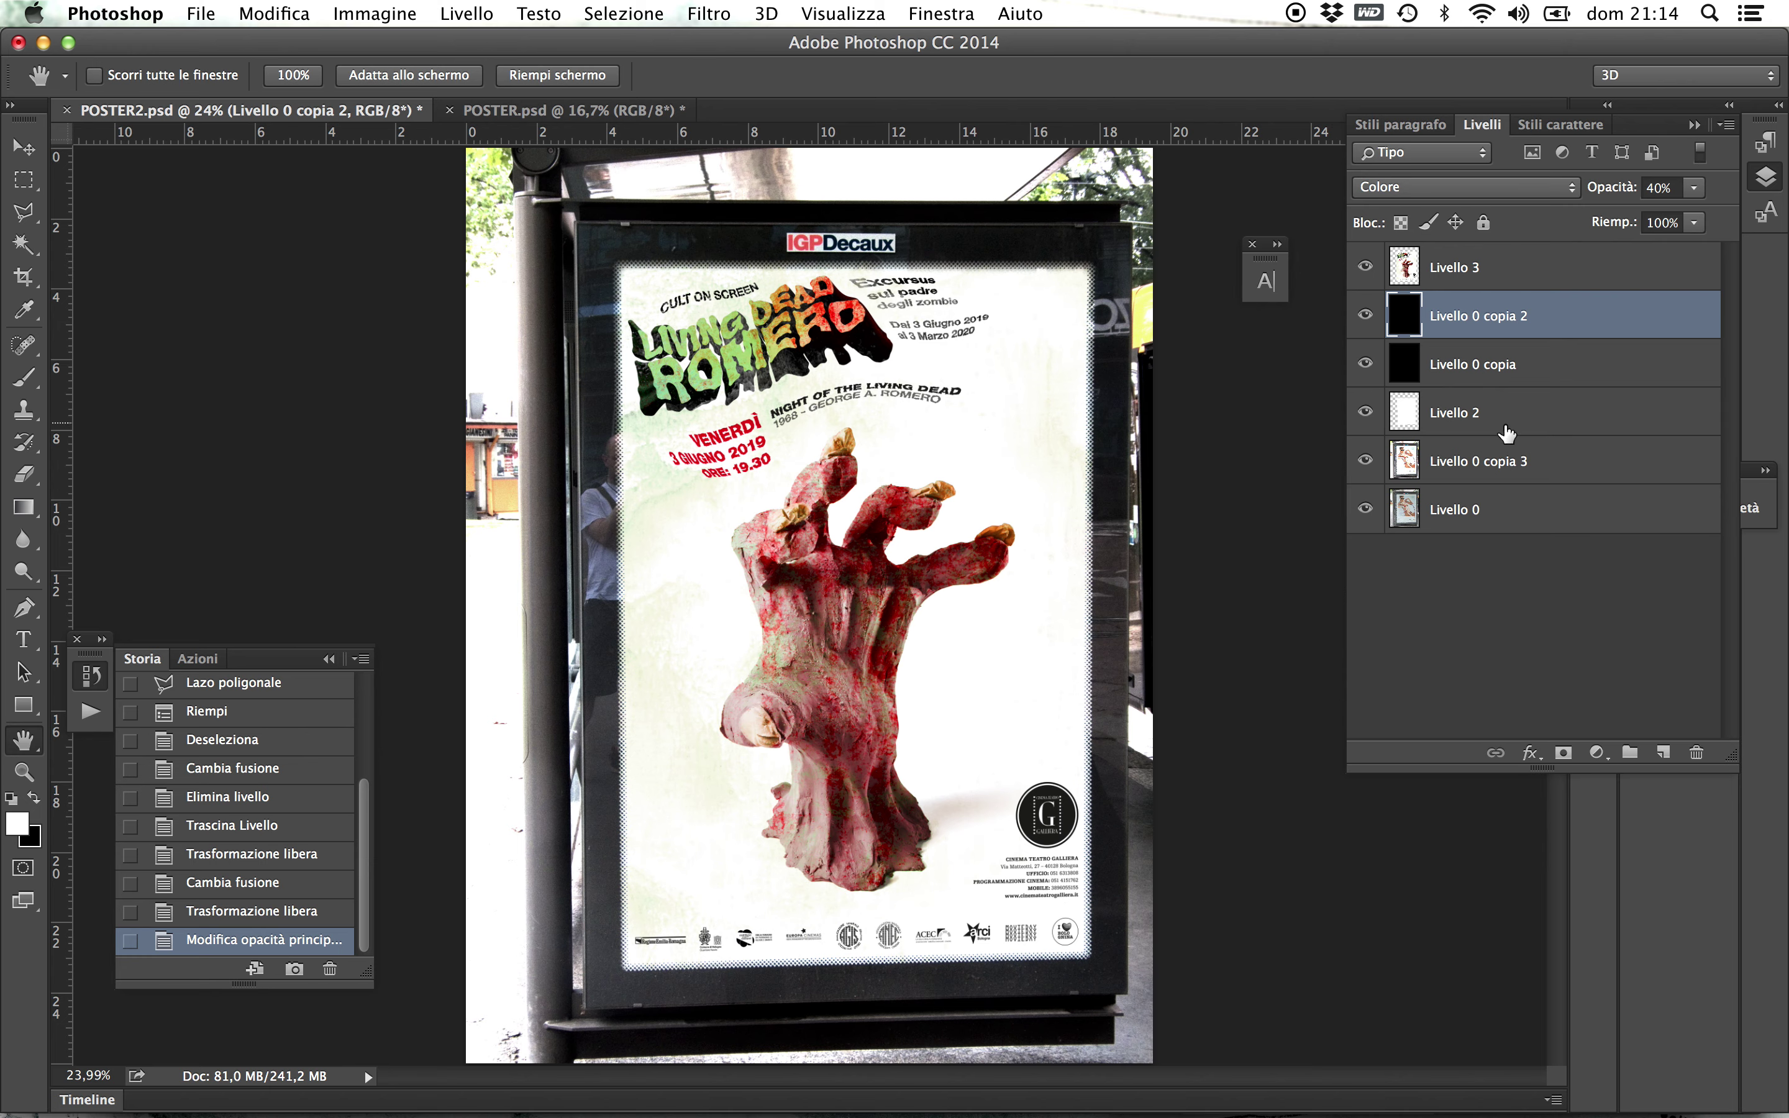
- Try a Finitura lucida effect on Livello 0 copia 2 with 100% opacity, 198 px distance and 207 px size
{"action": "left_click", "coordinate": [1530, 753]}
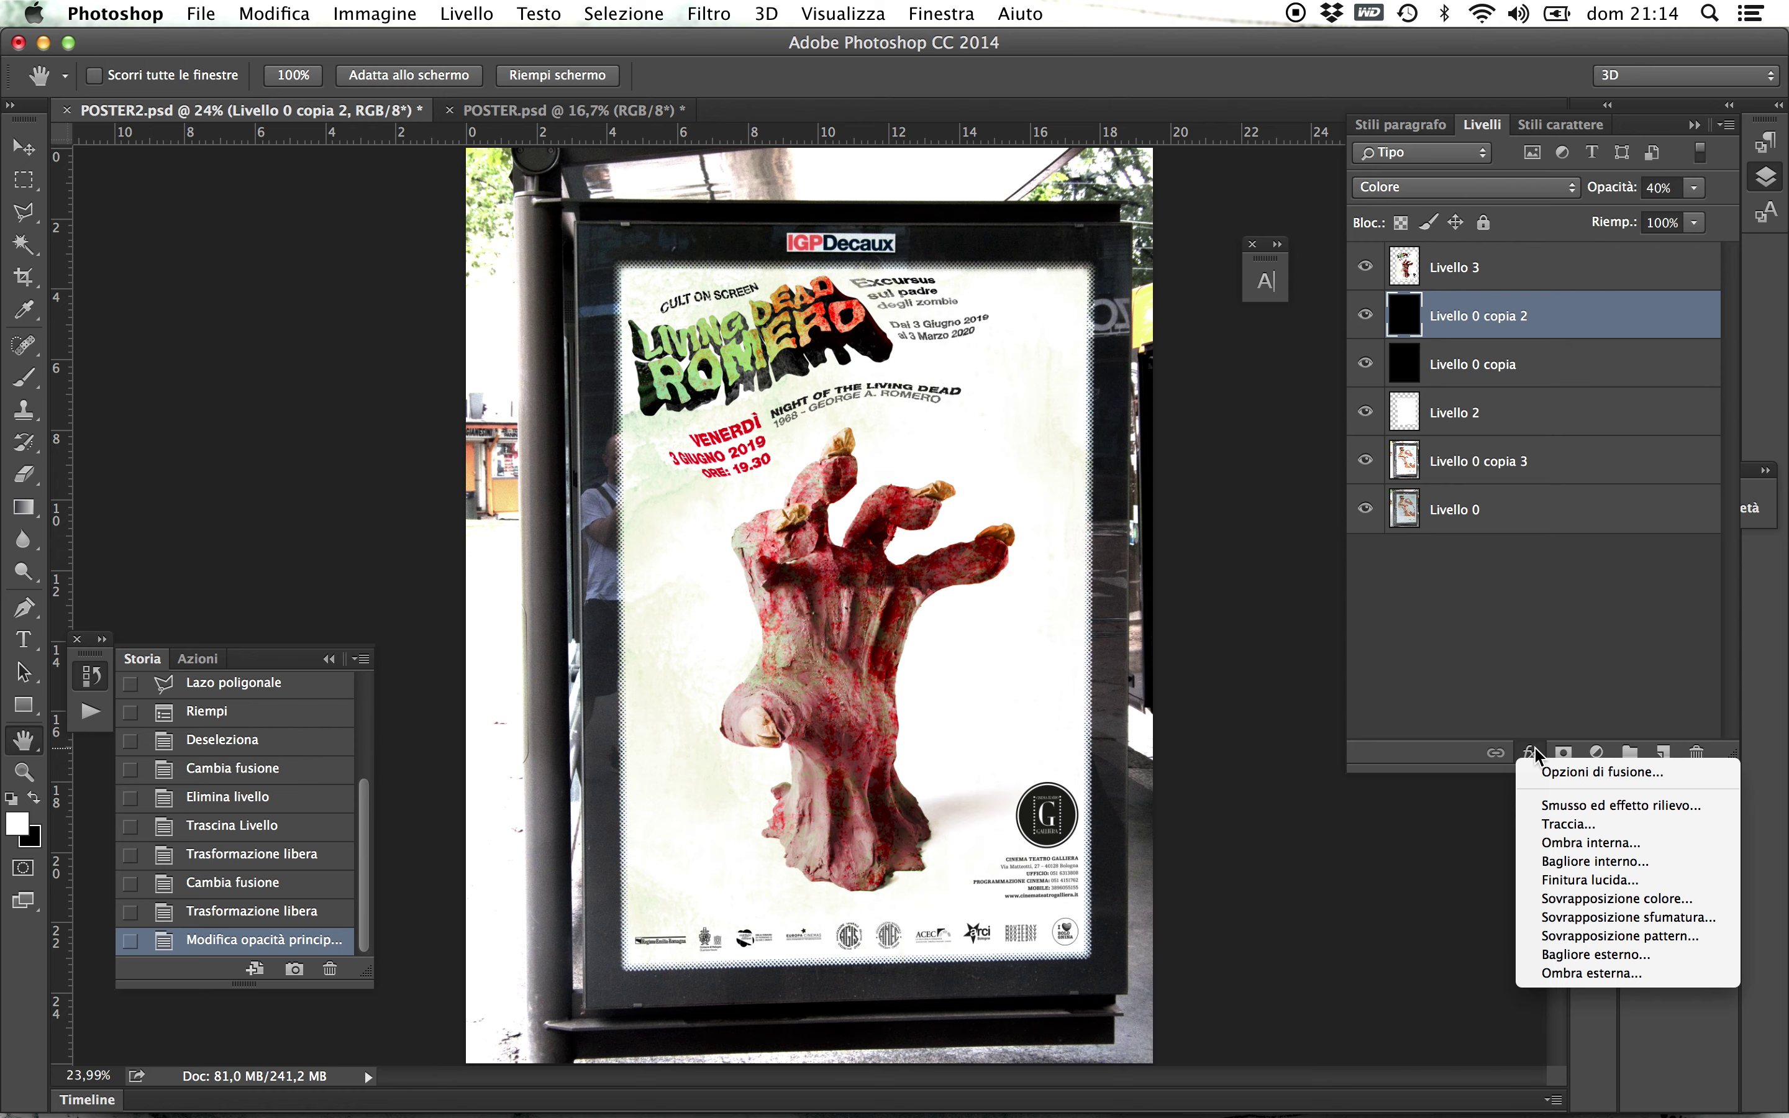
{"action": "left_click", "coordinate": [1619, 881]}
{"action": "left_click_drag", "start_coordinate": [903, 169], "coordinate": [564, 140]}
{"action": "left_click_drag", "start_coordinate": [899, 132], "coordinate": [1714, 175]}
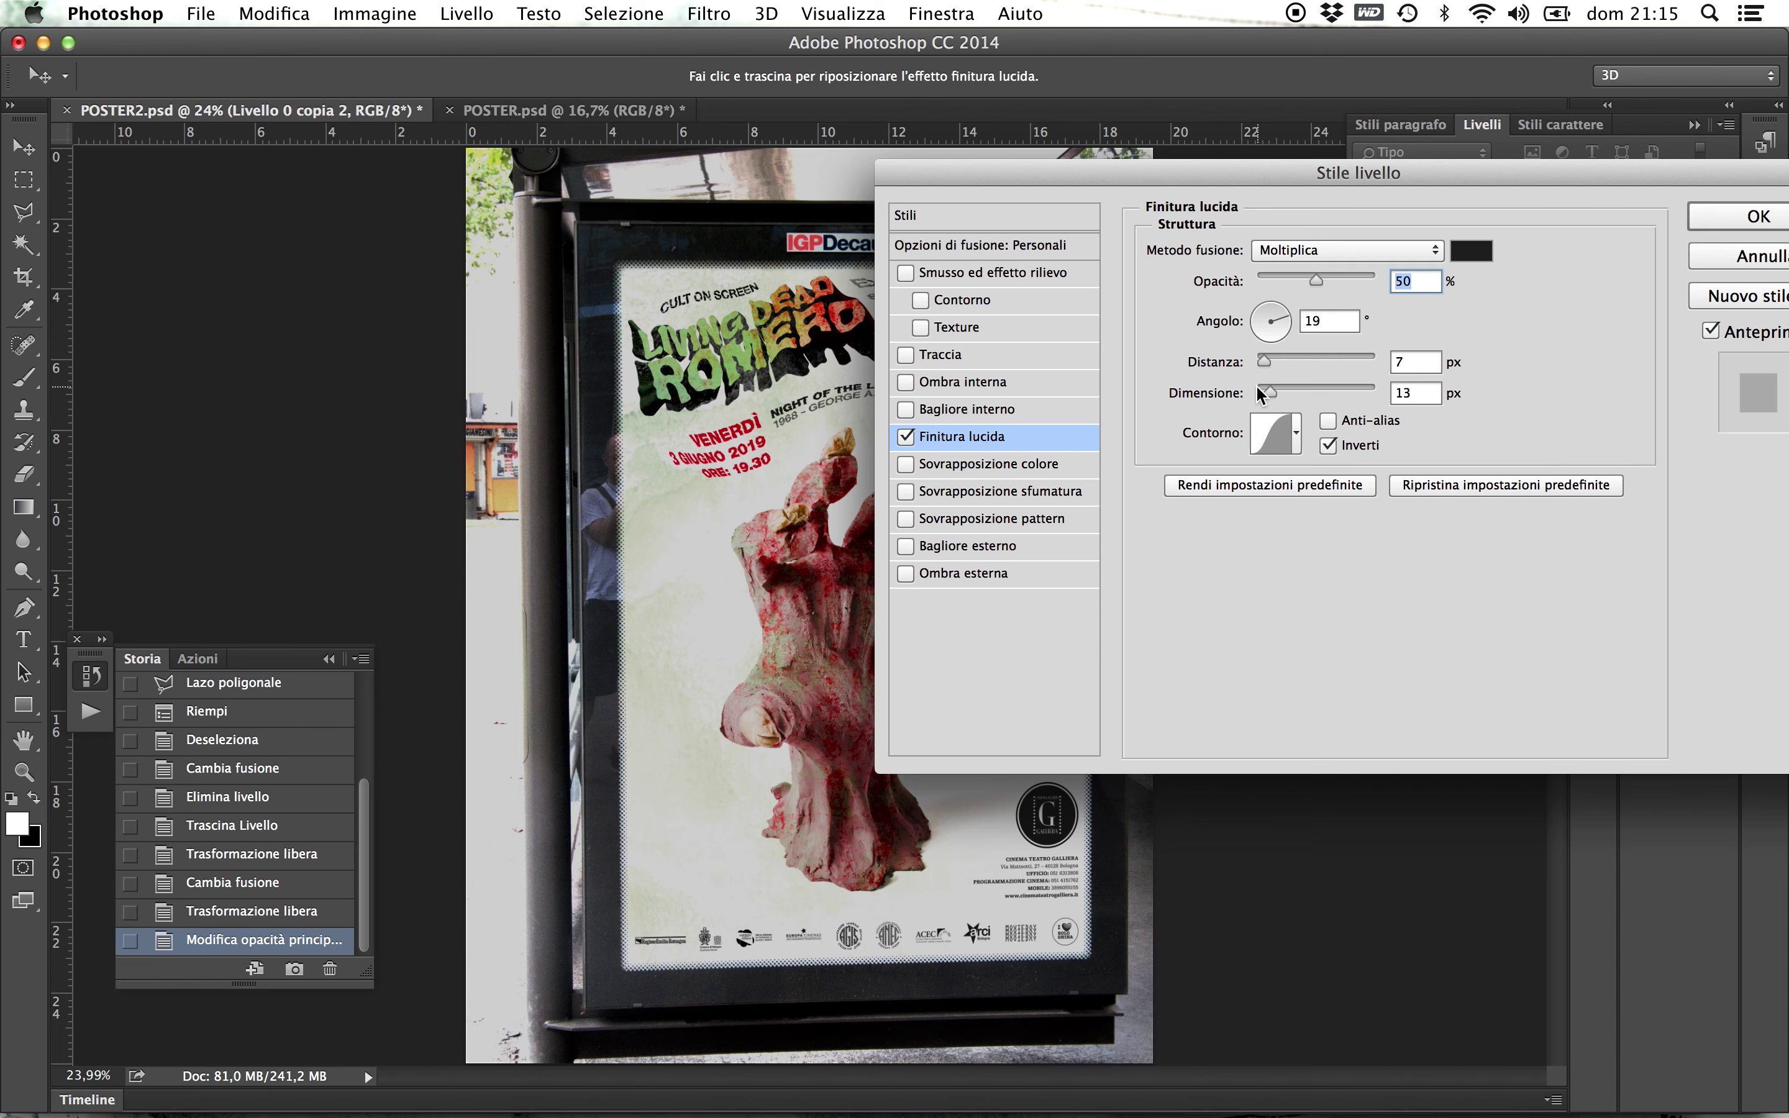
{"action": "left_click_drag", "start_coordinate": [1269, 396], "coordinate": [1358, 381]}
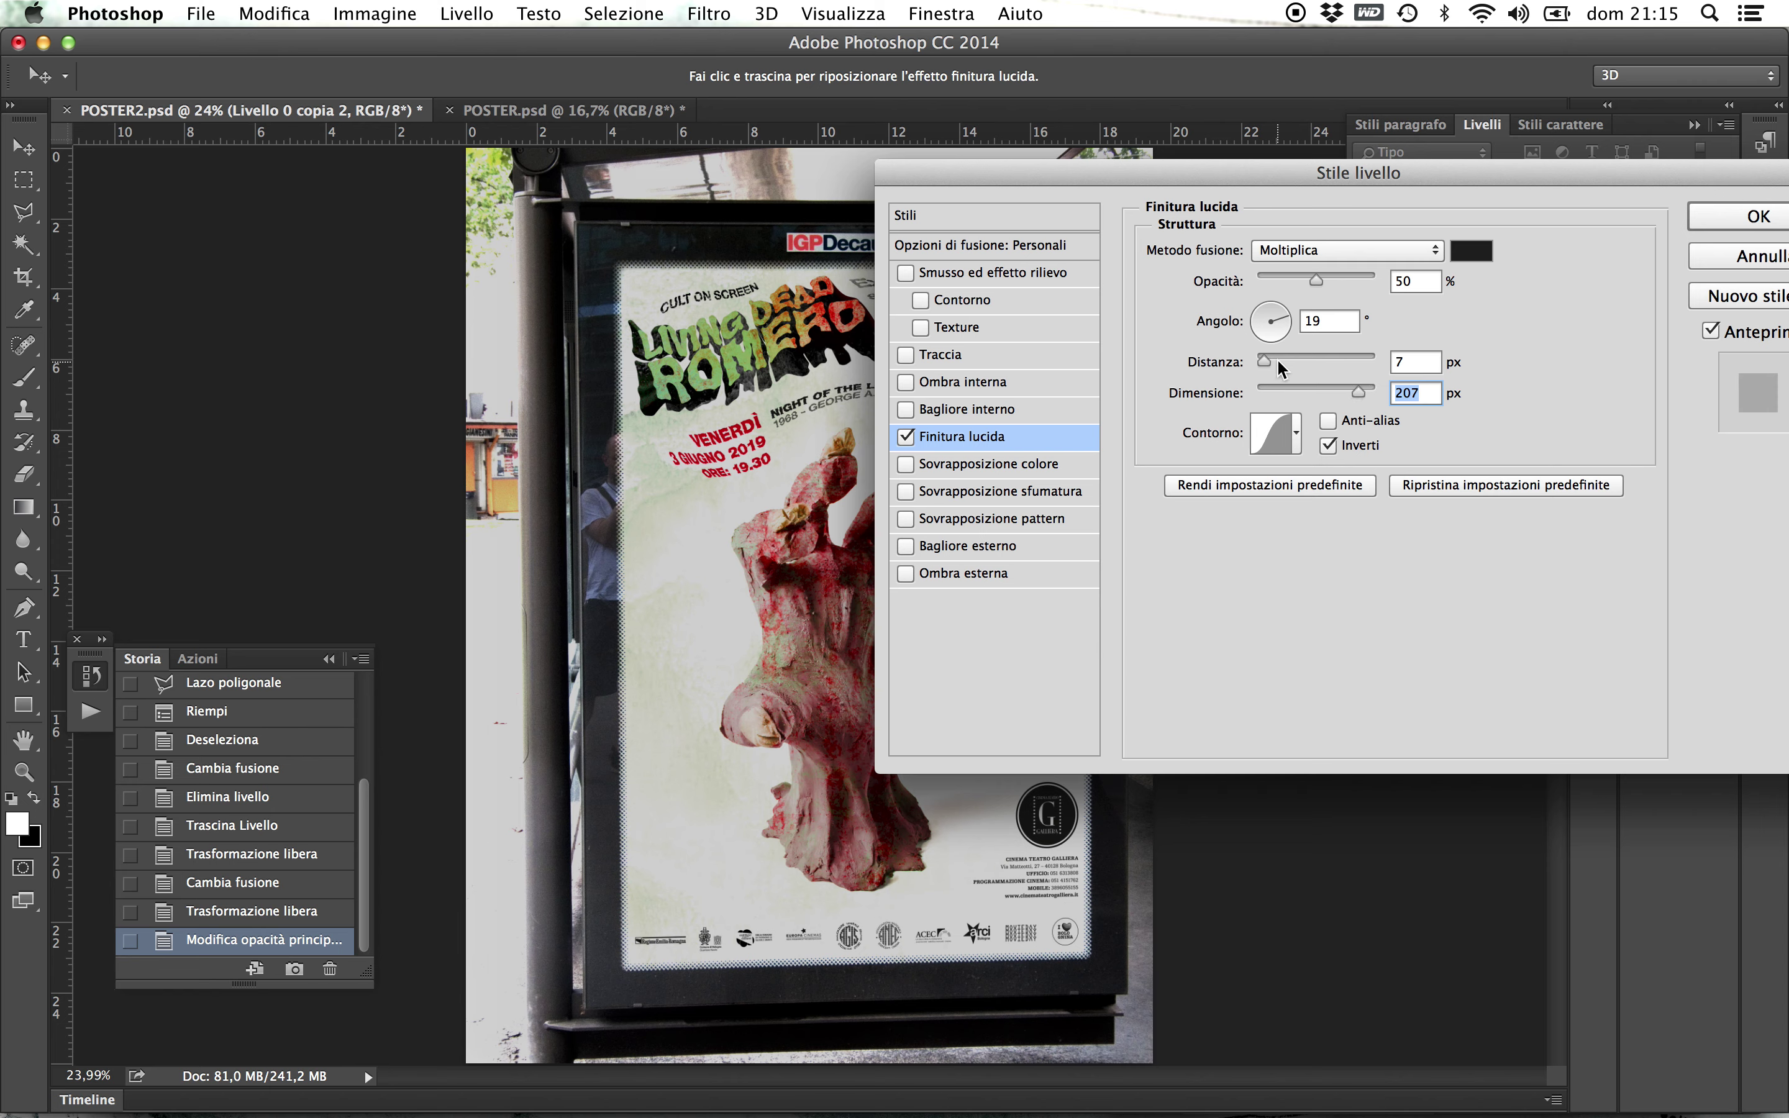
{"action": "left_click_drag", "start_coordinate": [1265, 358], "coordinate": [1365, 360]}
{"action": "left_click_drag", "start_coordinate": [1314, 278], "coordinate": [1383, 276]}
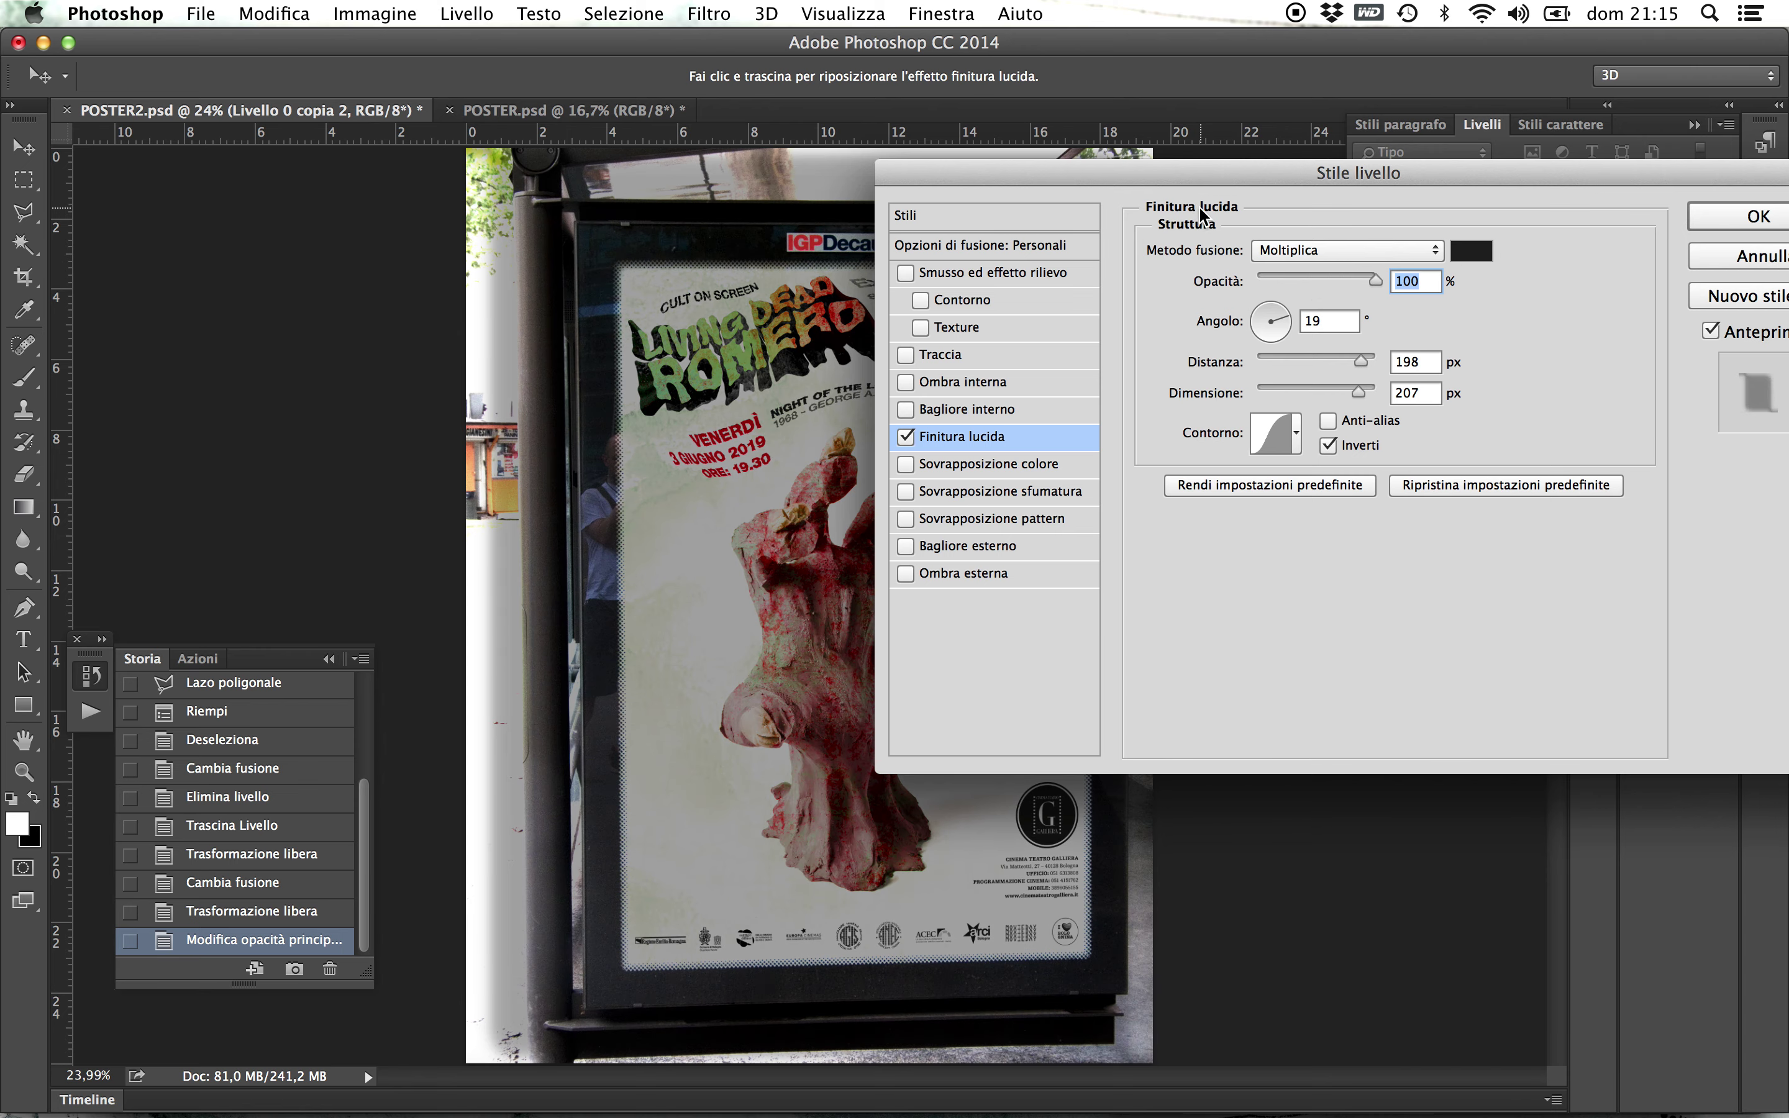
{"action": "left_click_drag", "start_coordinate": [1179, 176], "coordinate": [822, 67]}
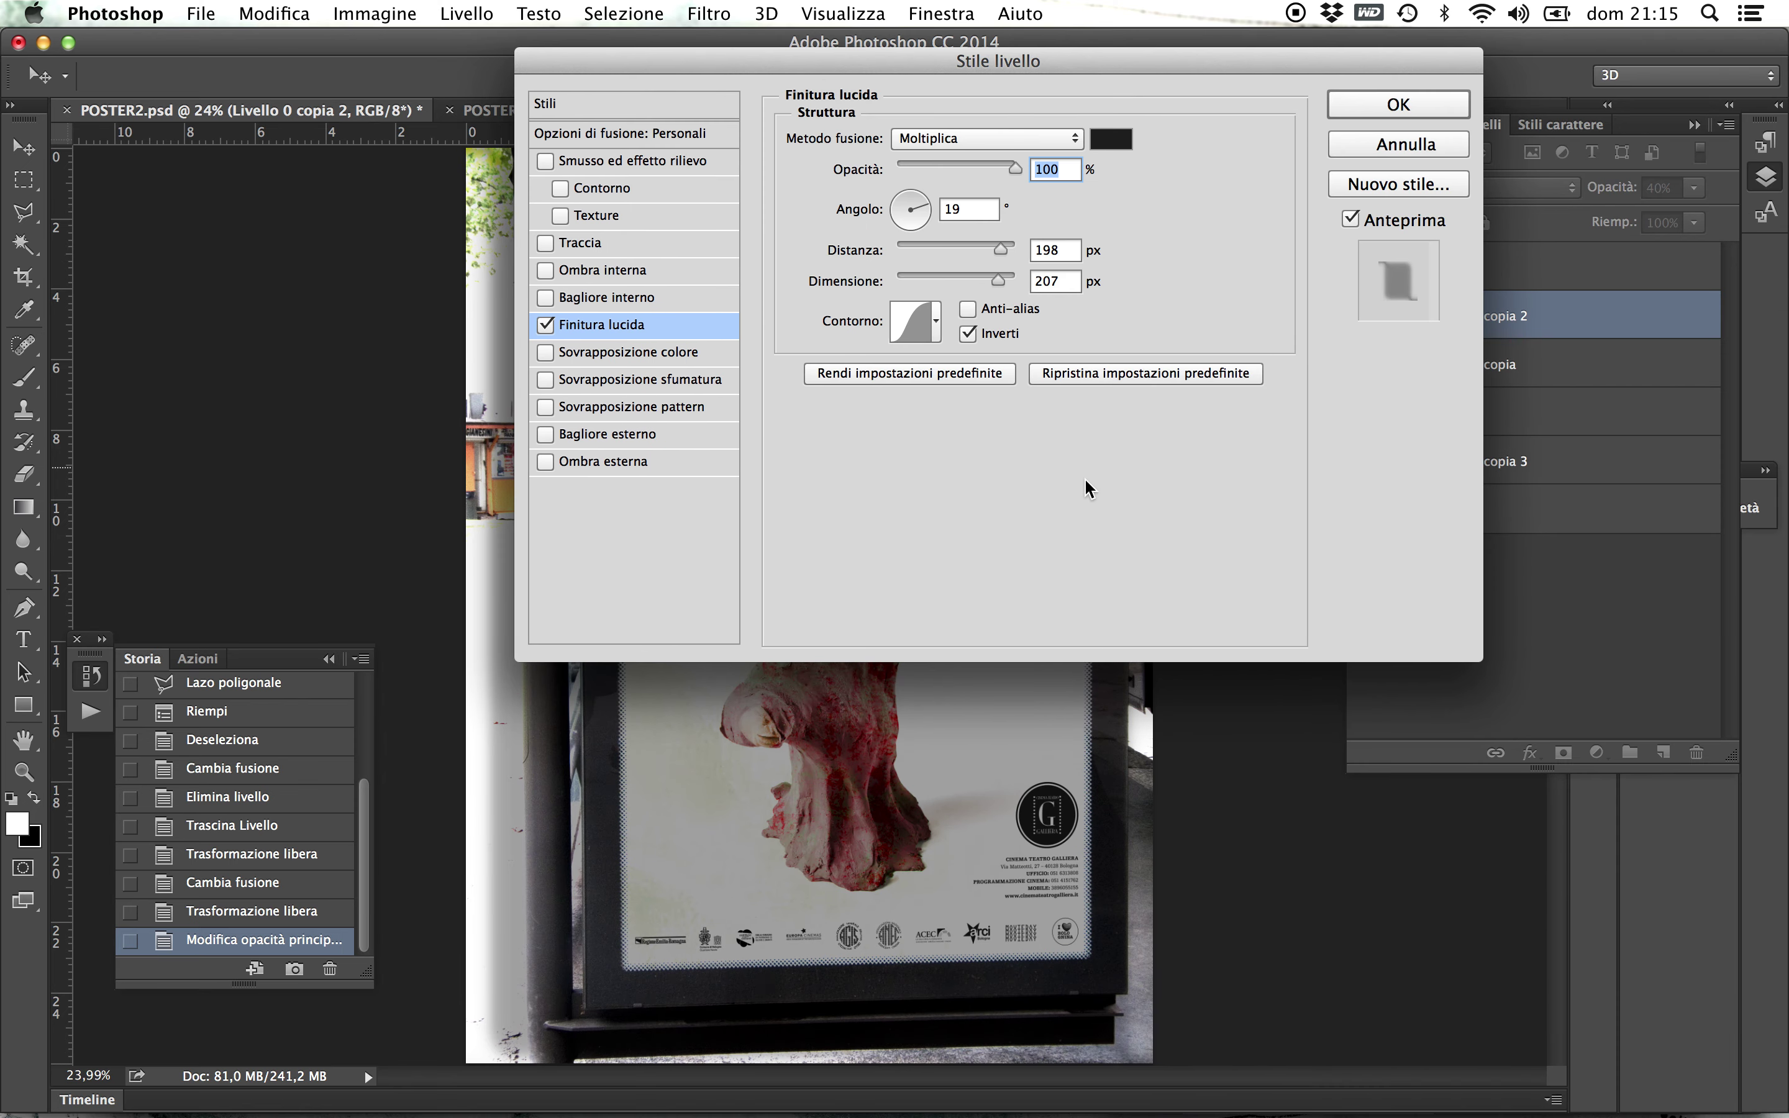
- Try Sovrapposizione sfumatura instead of Finitura lucida on Livello 0 copia 2, and discard the layer style changes
{"action": "left_click", "coordinate": [548, 326]}
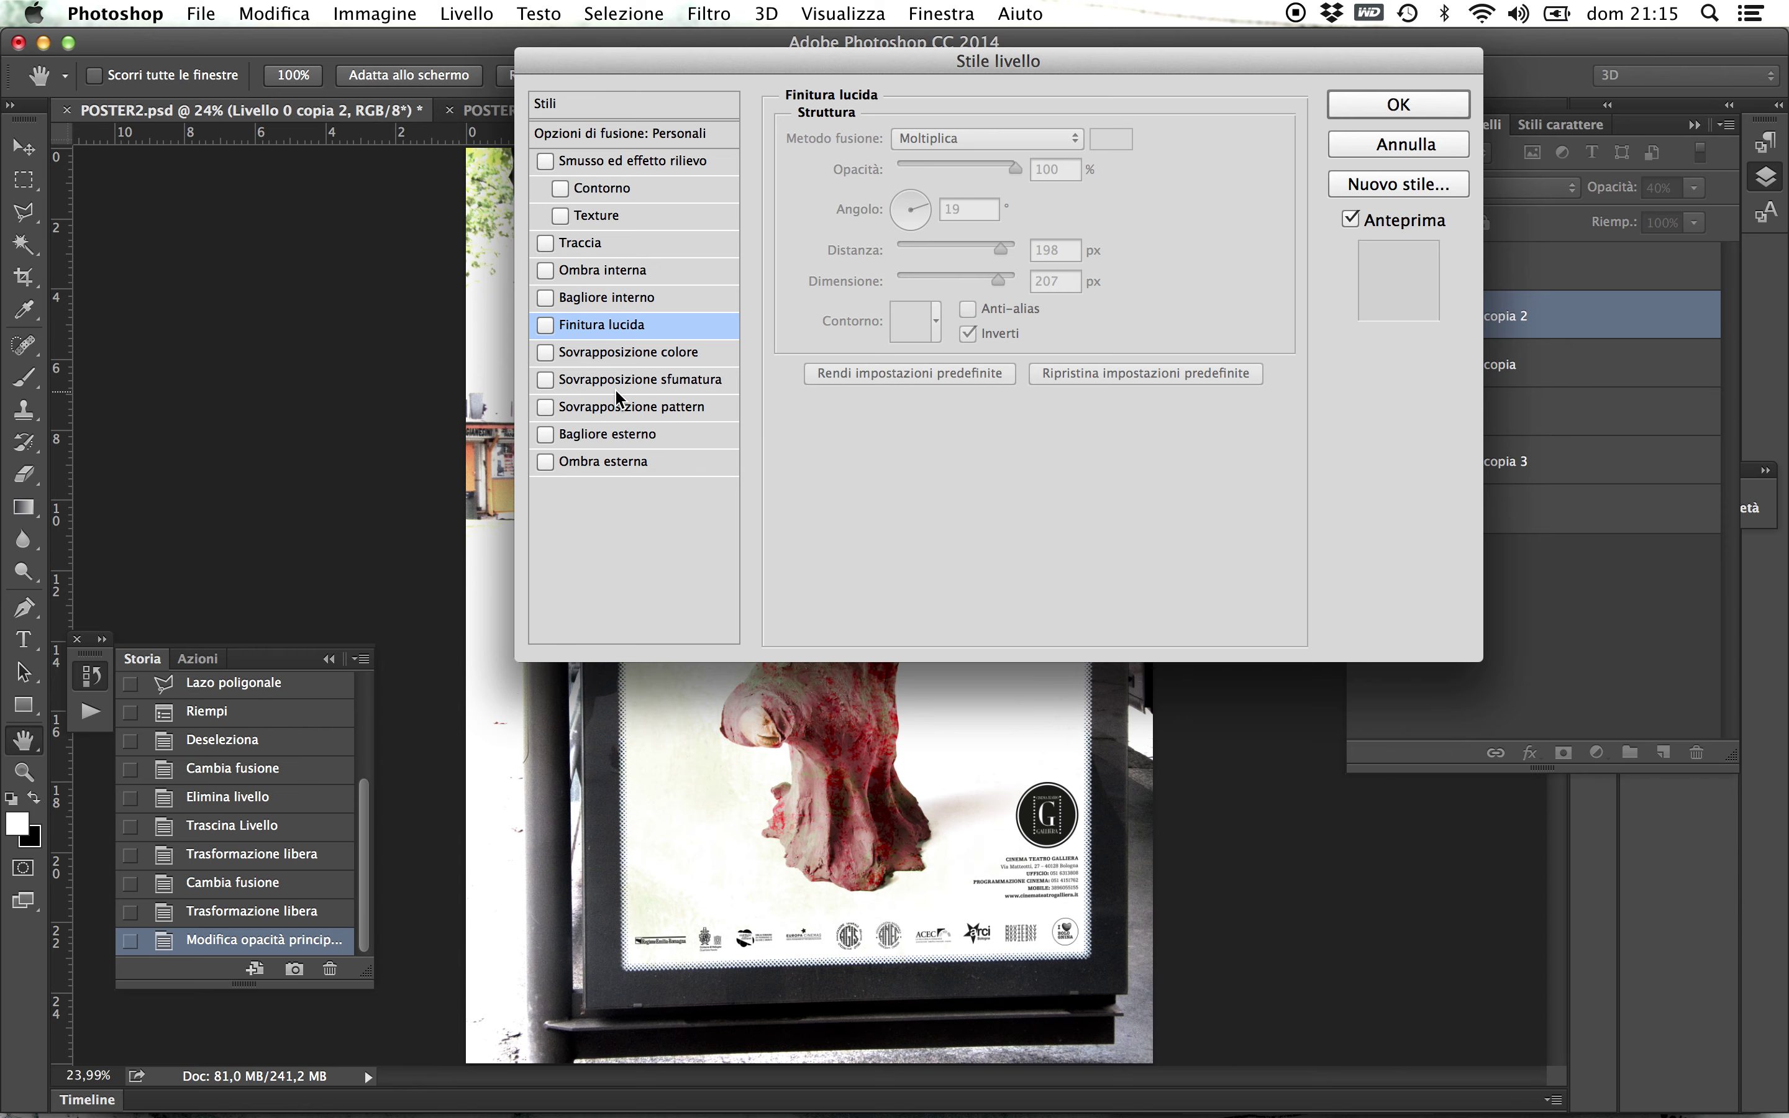
{"action": "left_click", "coordinate": [544, 380]}
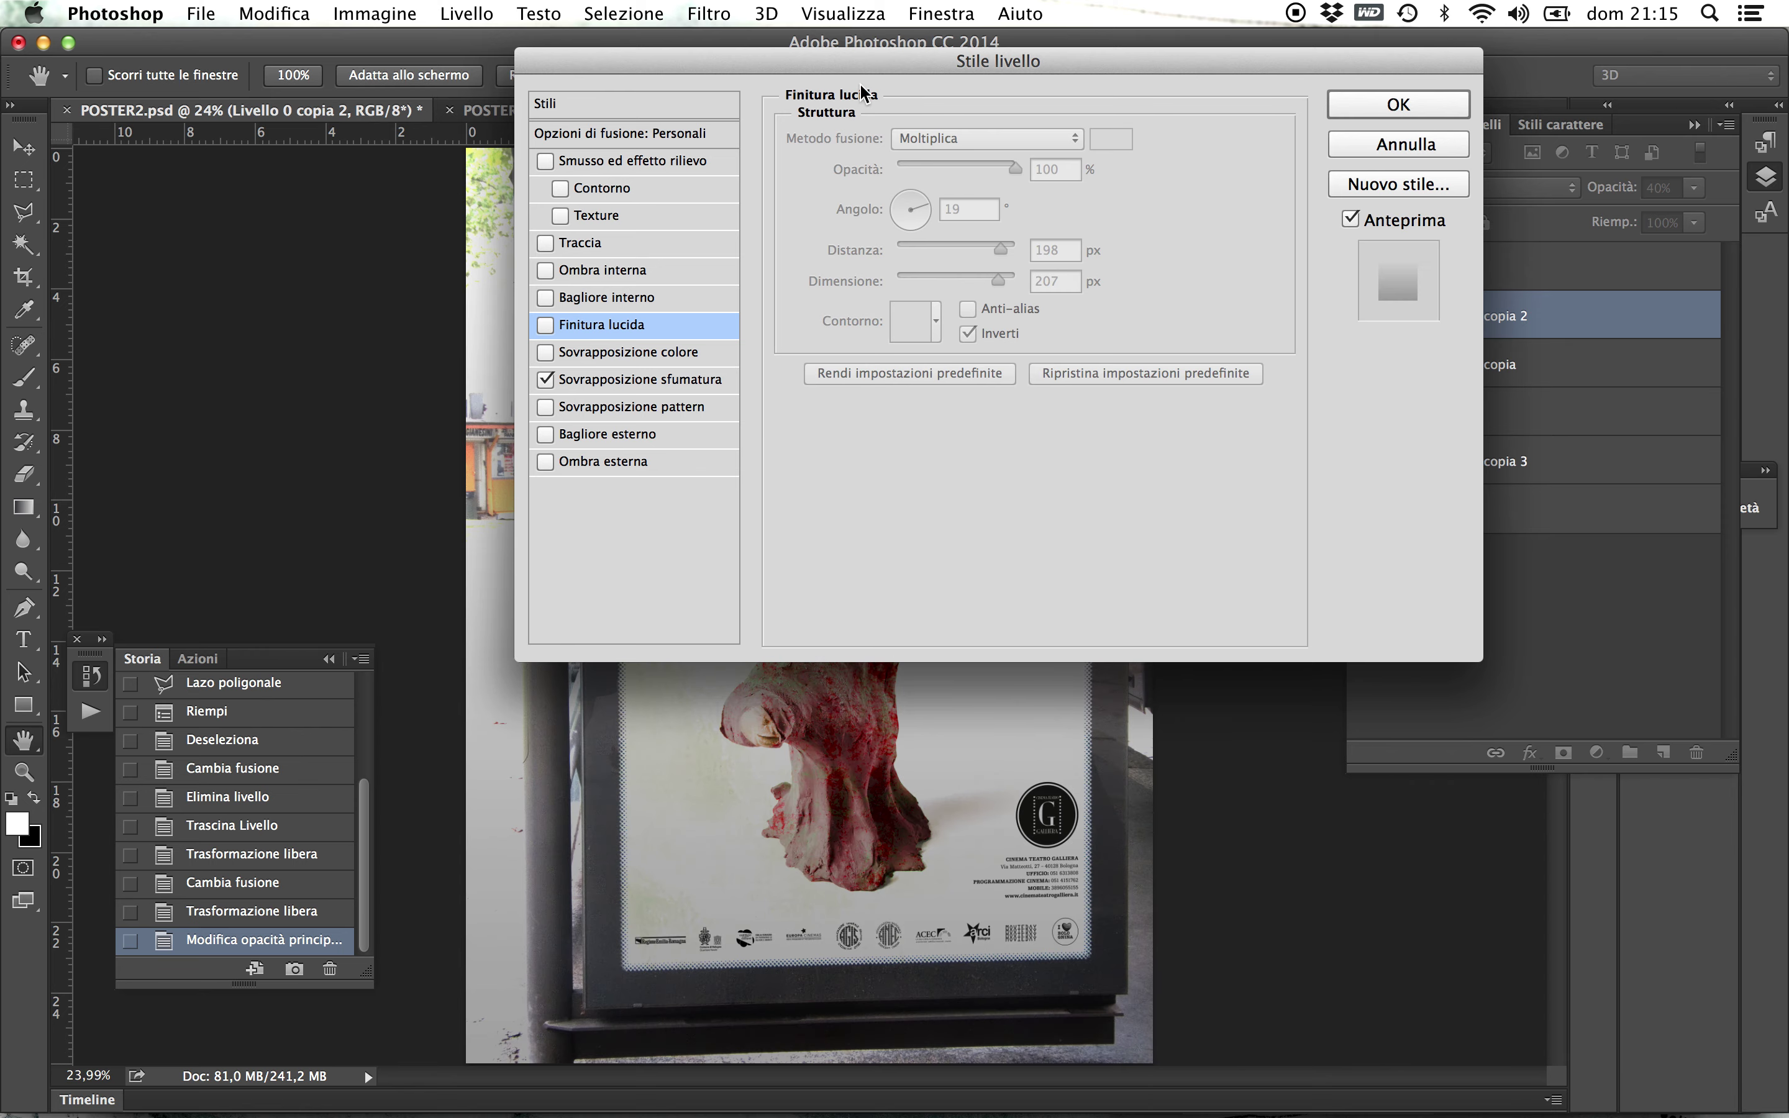
{"action": "mouse_move", "coordinate": [879, 51]}
{"action": "left_mouse_down"}
{"action": "mouse_move", "coordinate": [1569, 148]}
{"action": "mouse_move", "coordinate": [1590, 695]}
{"action": "mouse_move", "coordinate": [1442, 718]}
{"action": "mouse_move", "coordinate": [887, 29]}
{"action": "left_mouse_up"}
{"action": "left_click", "coordinate": [1681, 152]}
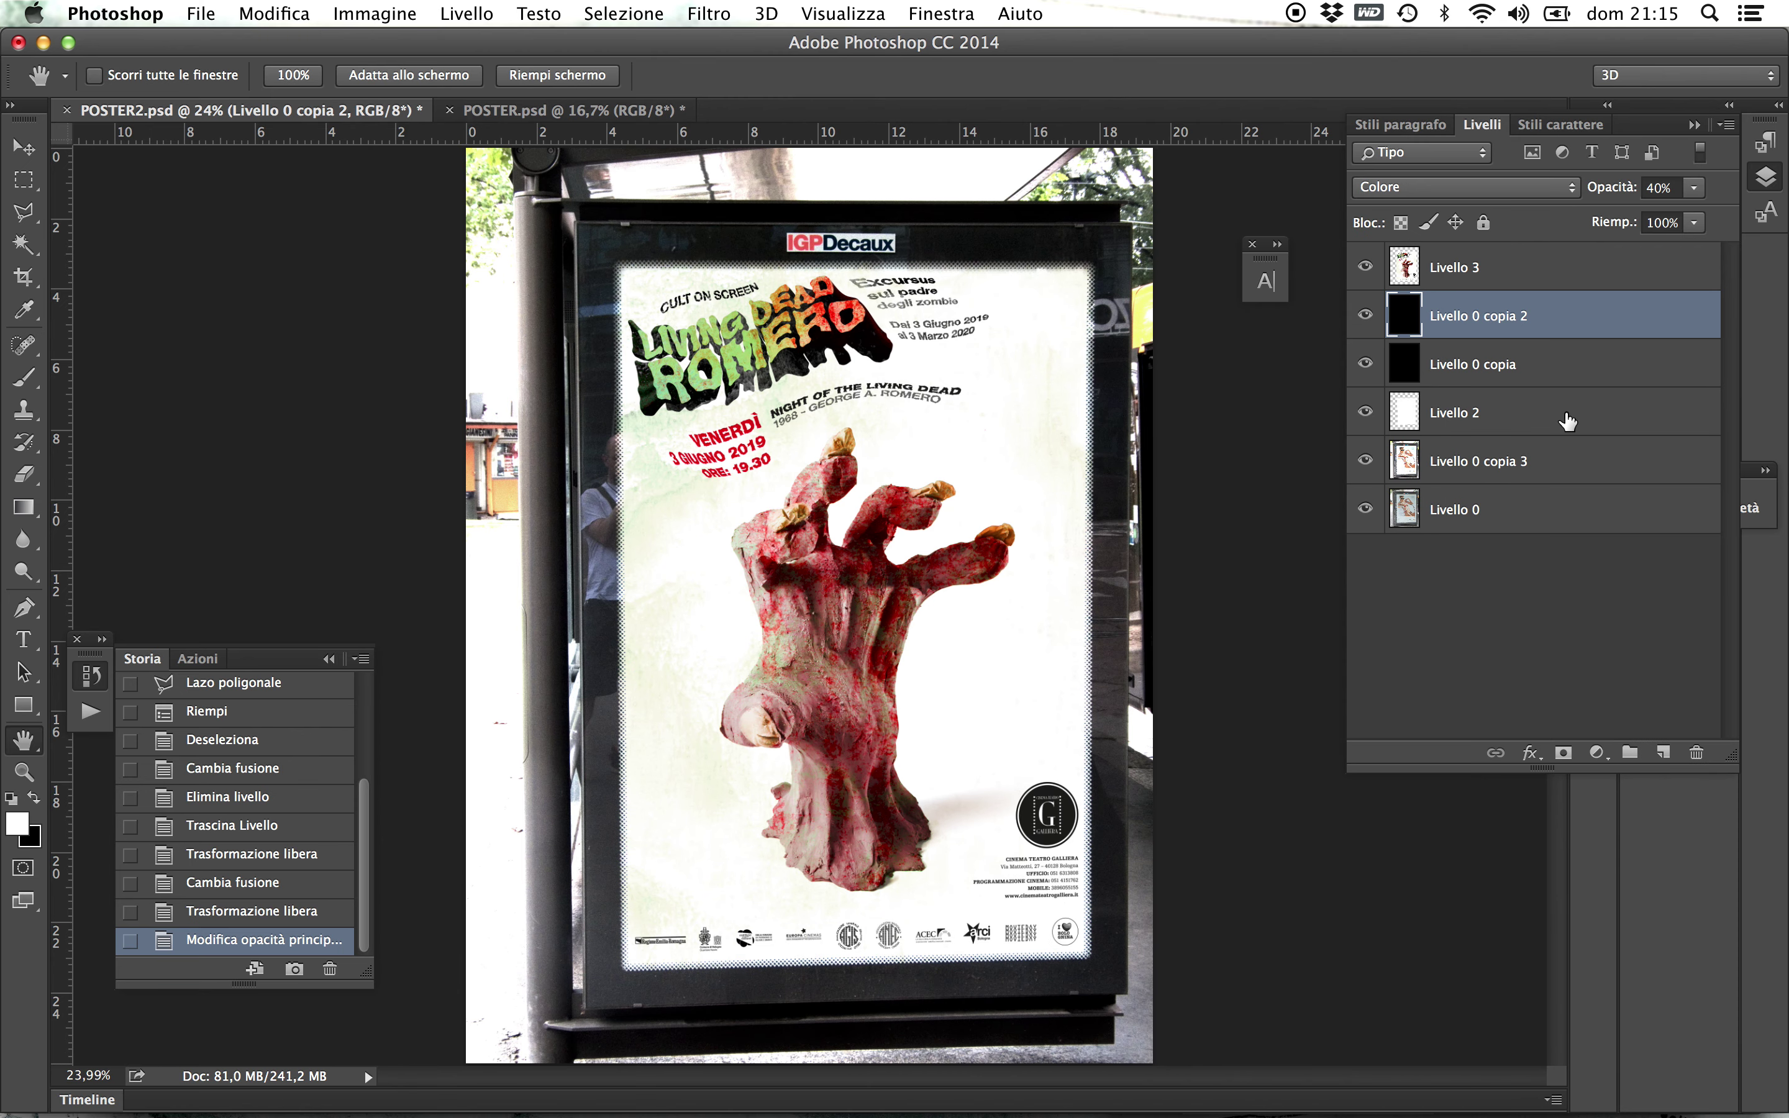
- Try a Finitura lucida effect on Livello 3 with 32% opacity, 250 px distance and 136 px size, and turn it off
{"action": "left_click", "coordinate": [1512, 281]}
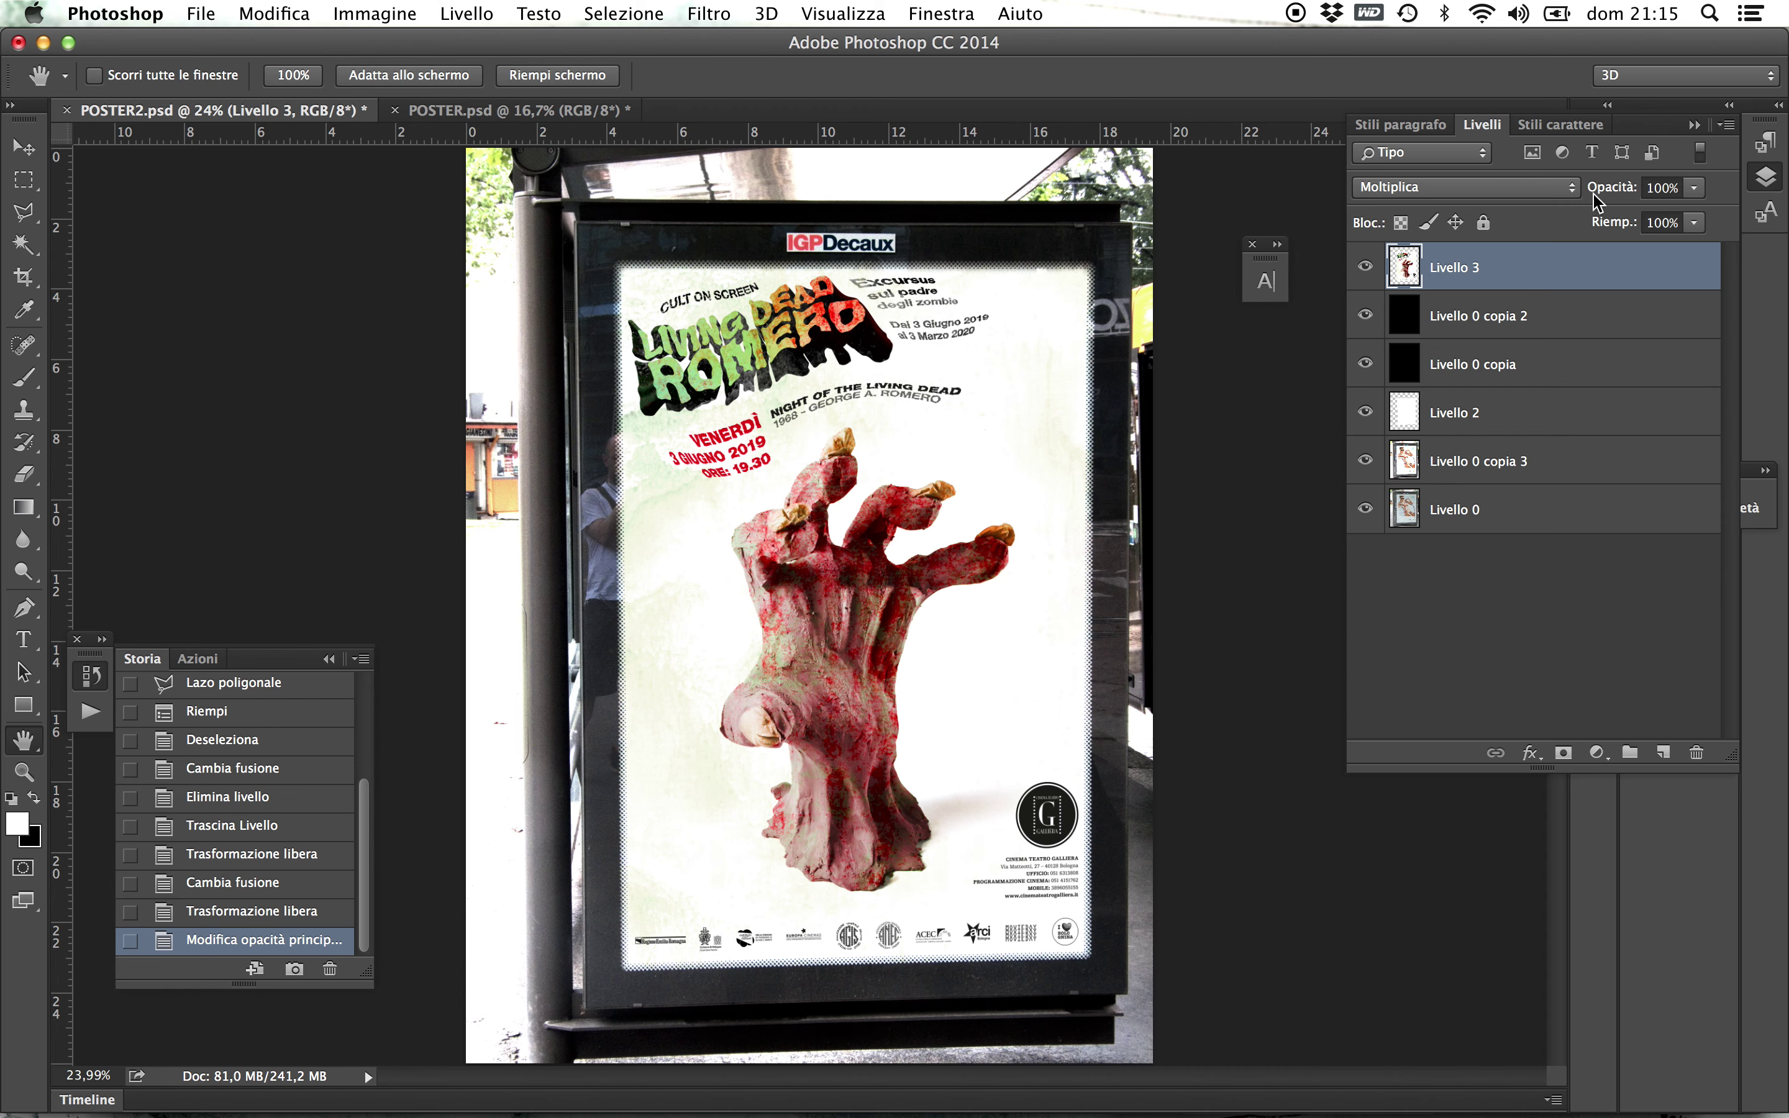
{"action": "left_click", "coordinate": [1541, 753]}
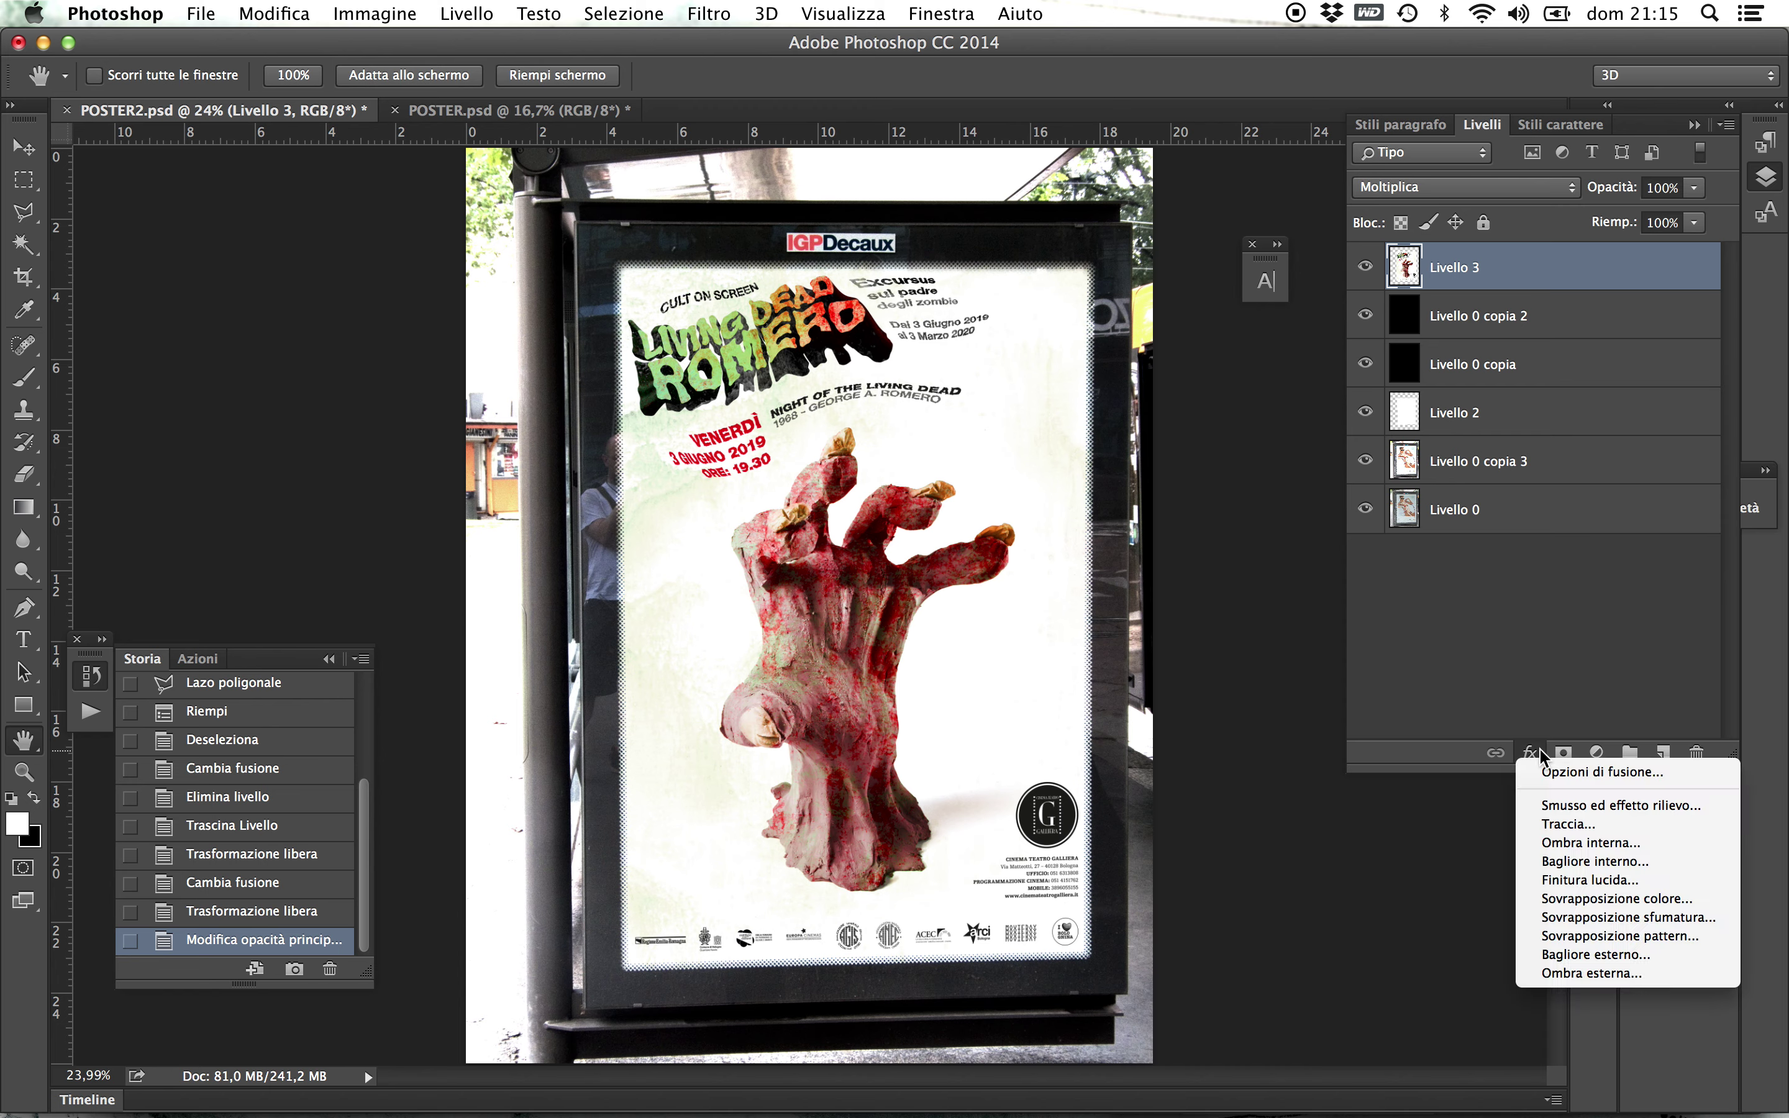
{"action": "left_click", "coordinate": [1574, 879]}
{"action": "left_click_drag", "start_coordinate": [845, 71], "coordinate": [1473, 53]}
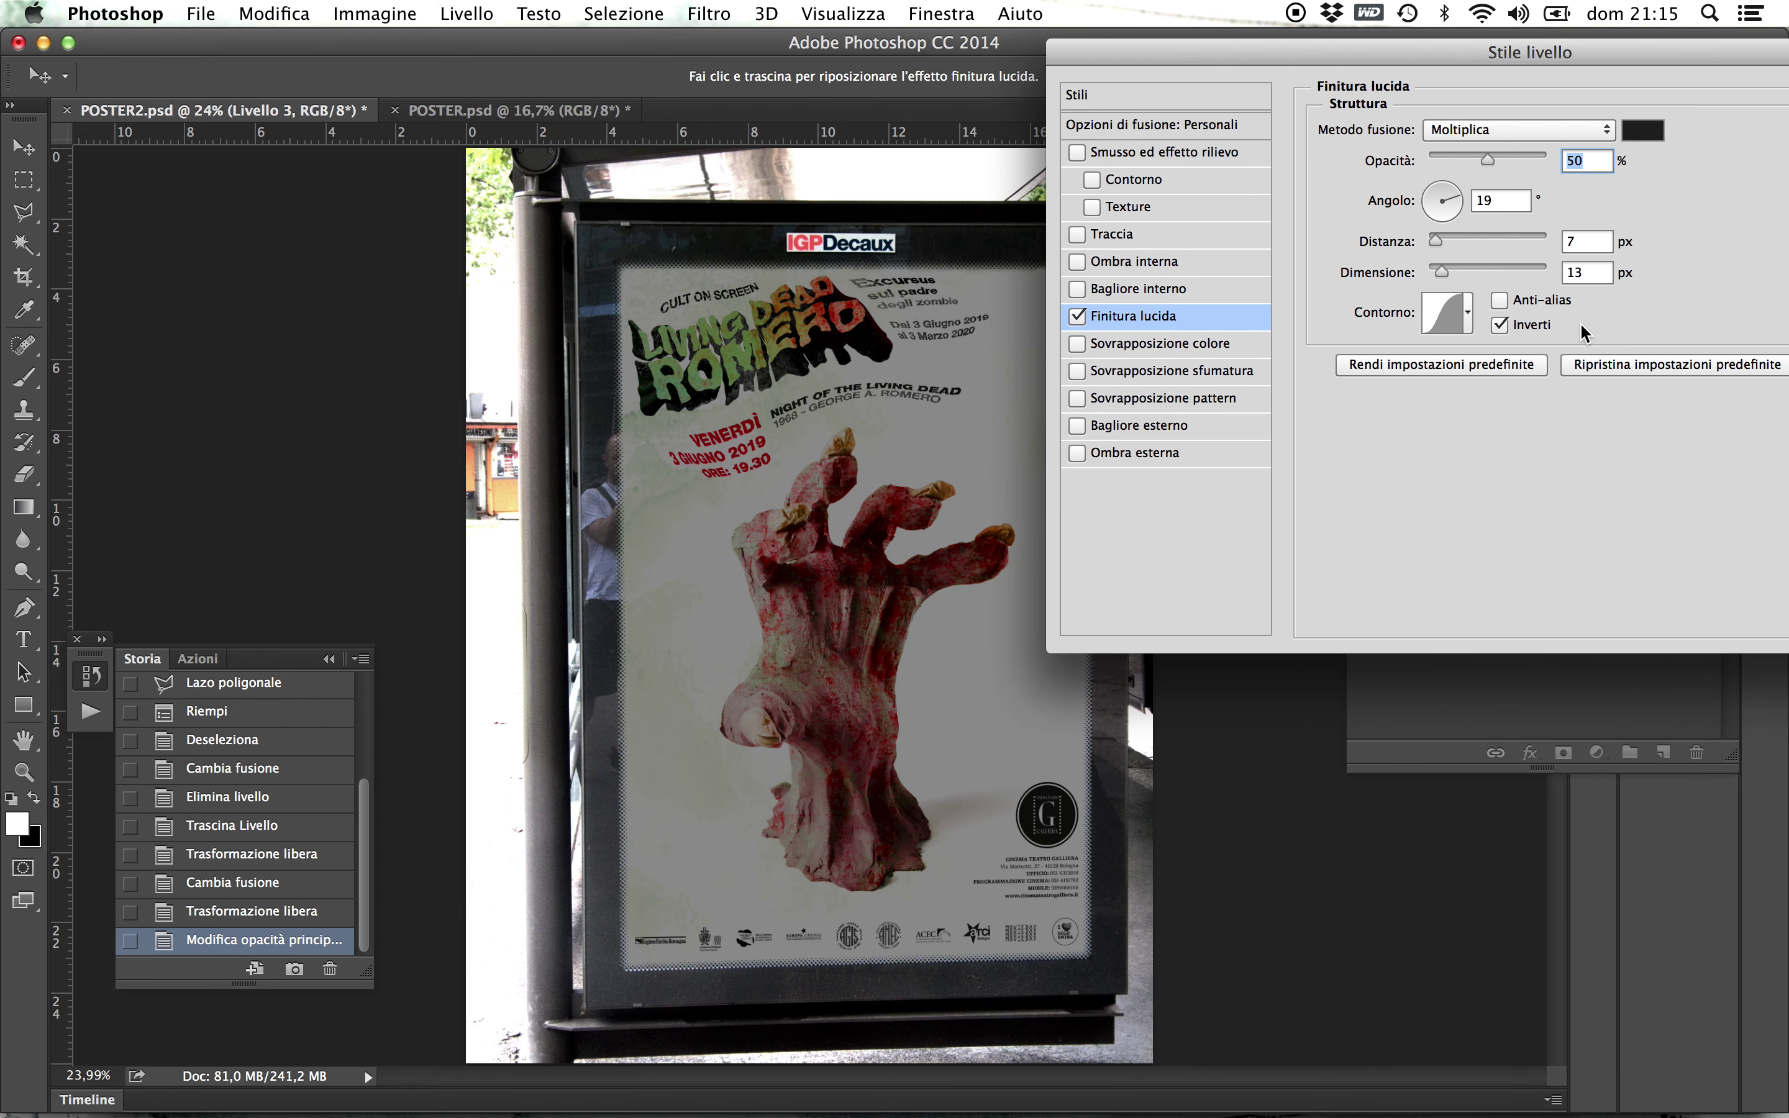
{"action": "left_click_drag", "start_coordinate": [1432, 241], "coordinate": [1549, 226]}
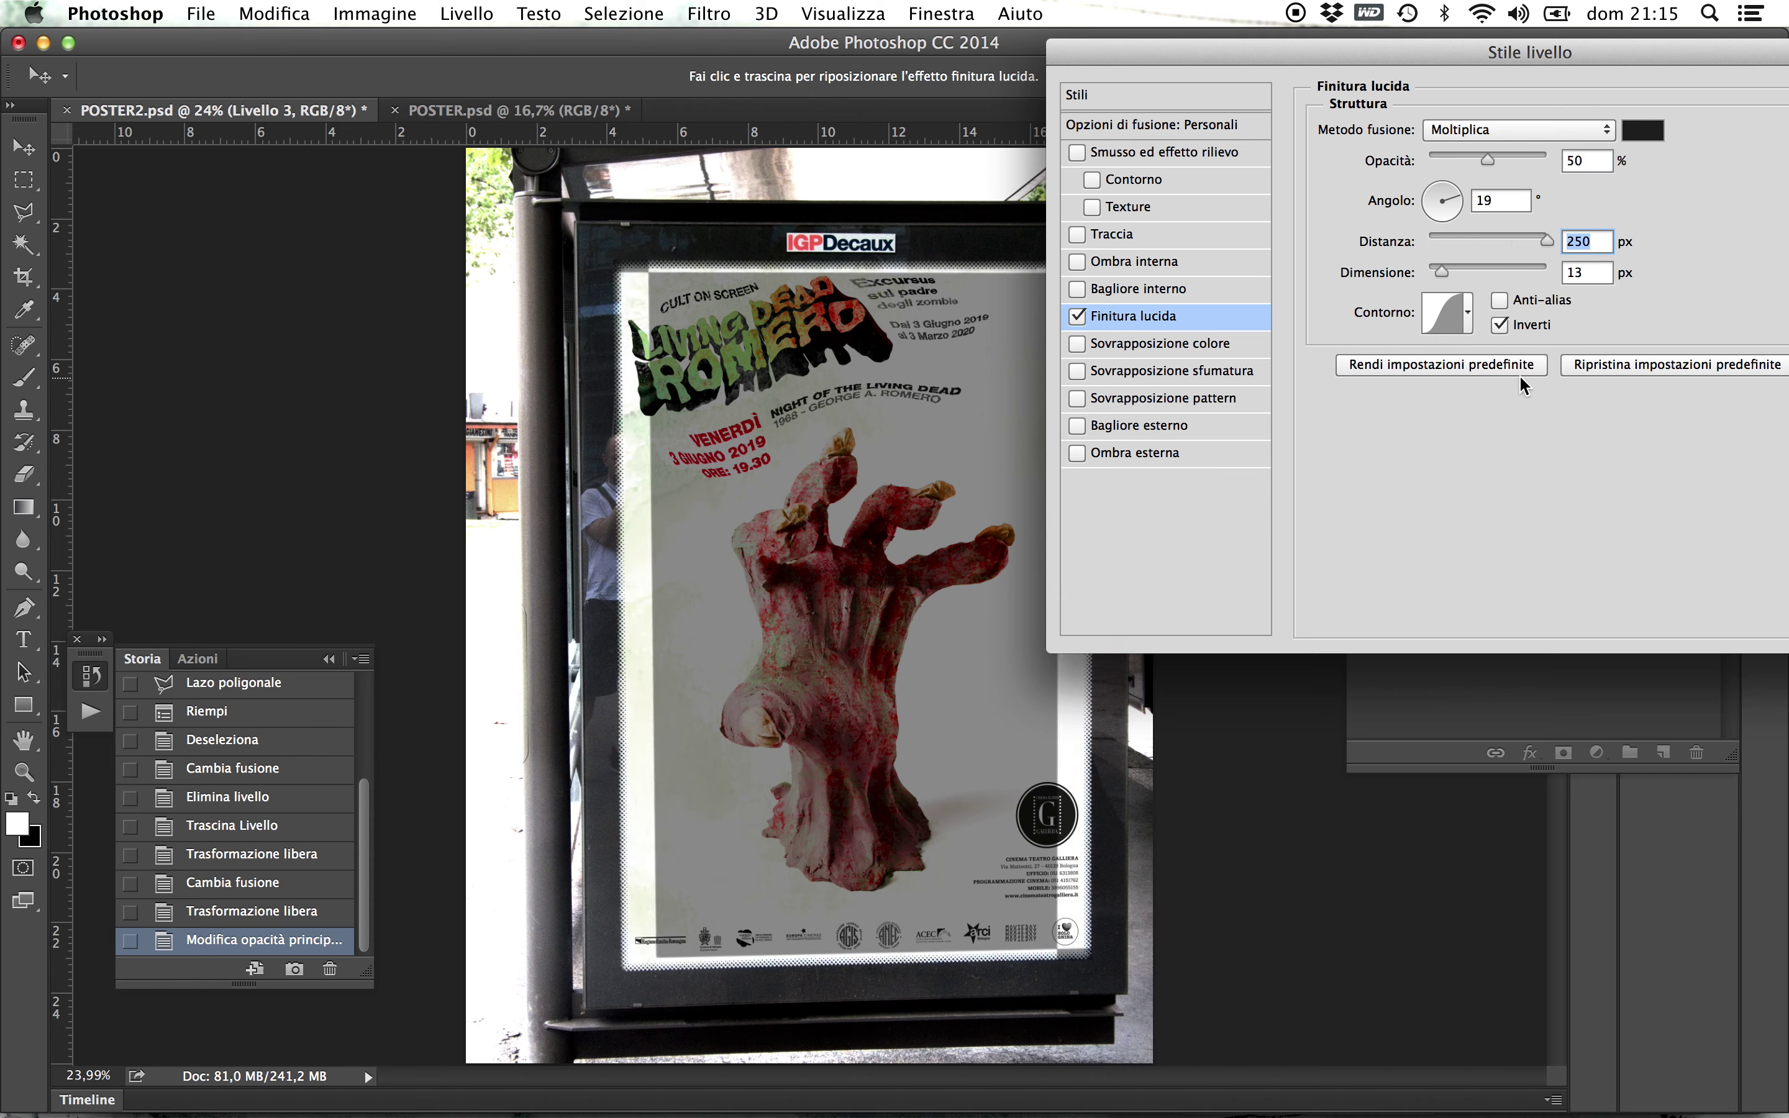
{"action": "left_click_drag", "start_coordinate": [1443, 271], "coordinate": [1497, 272]}
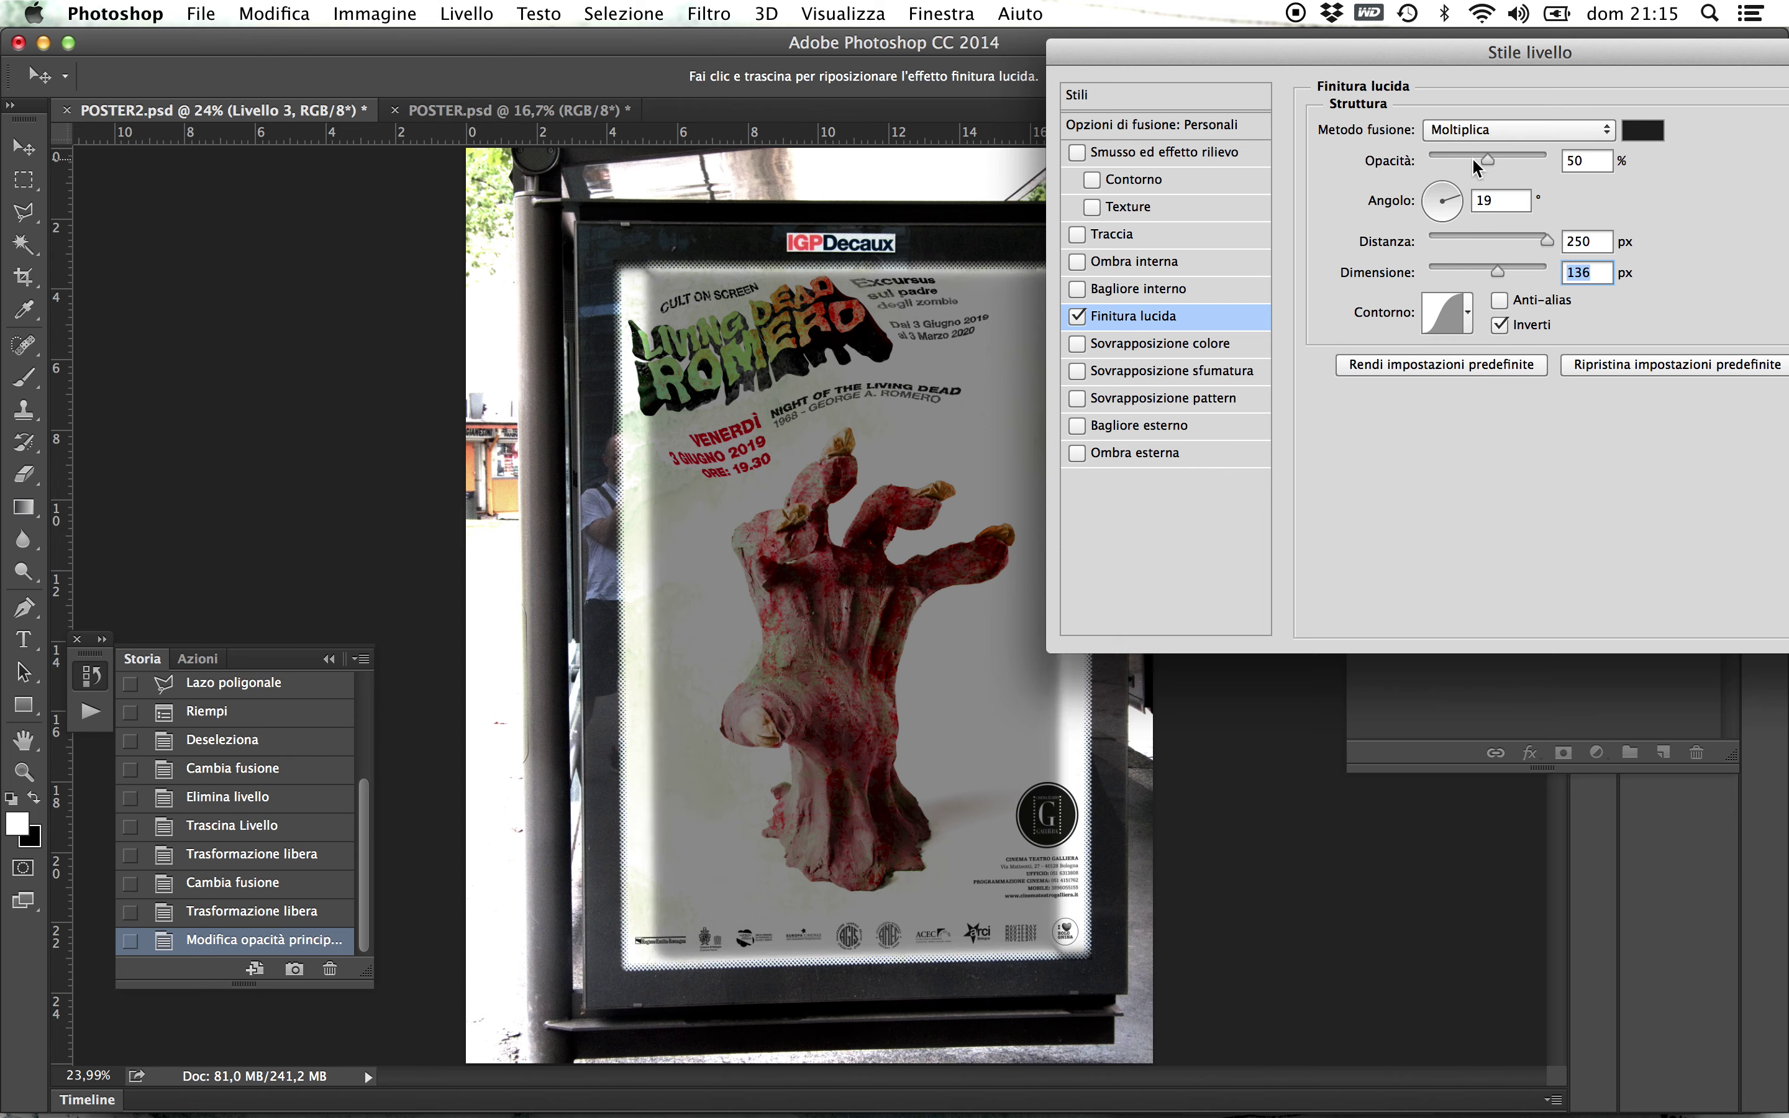
{"action": "left_click_drag", "start_coordinate": [1488, 157], "coordinate": [1465, 162]}
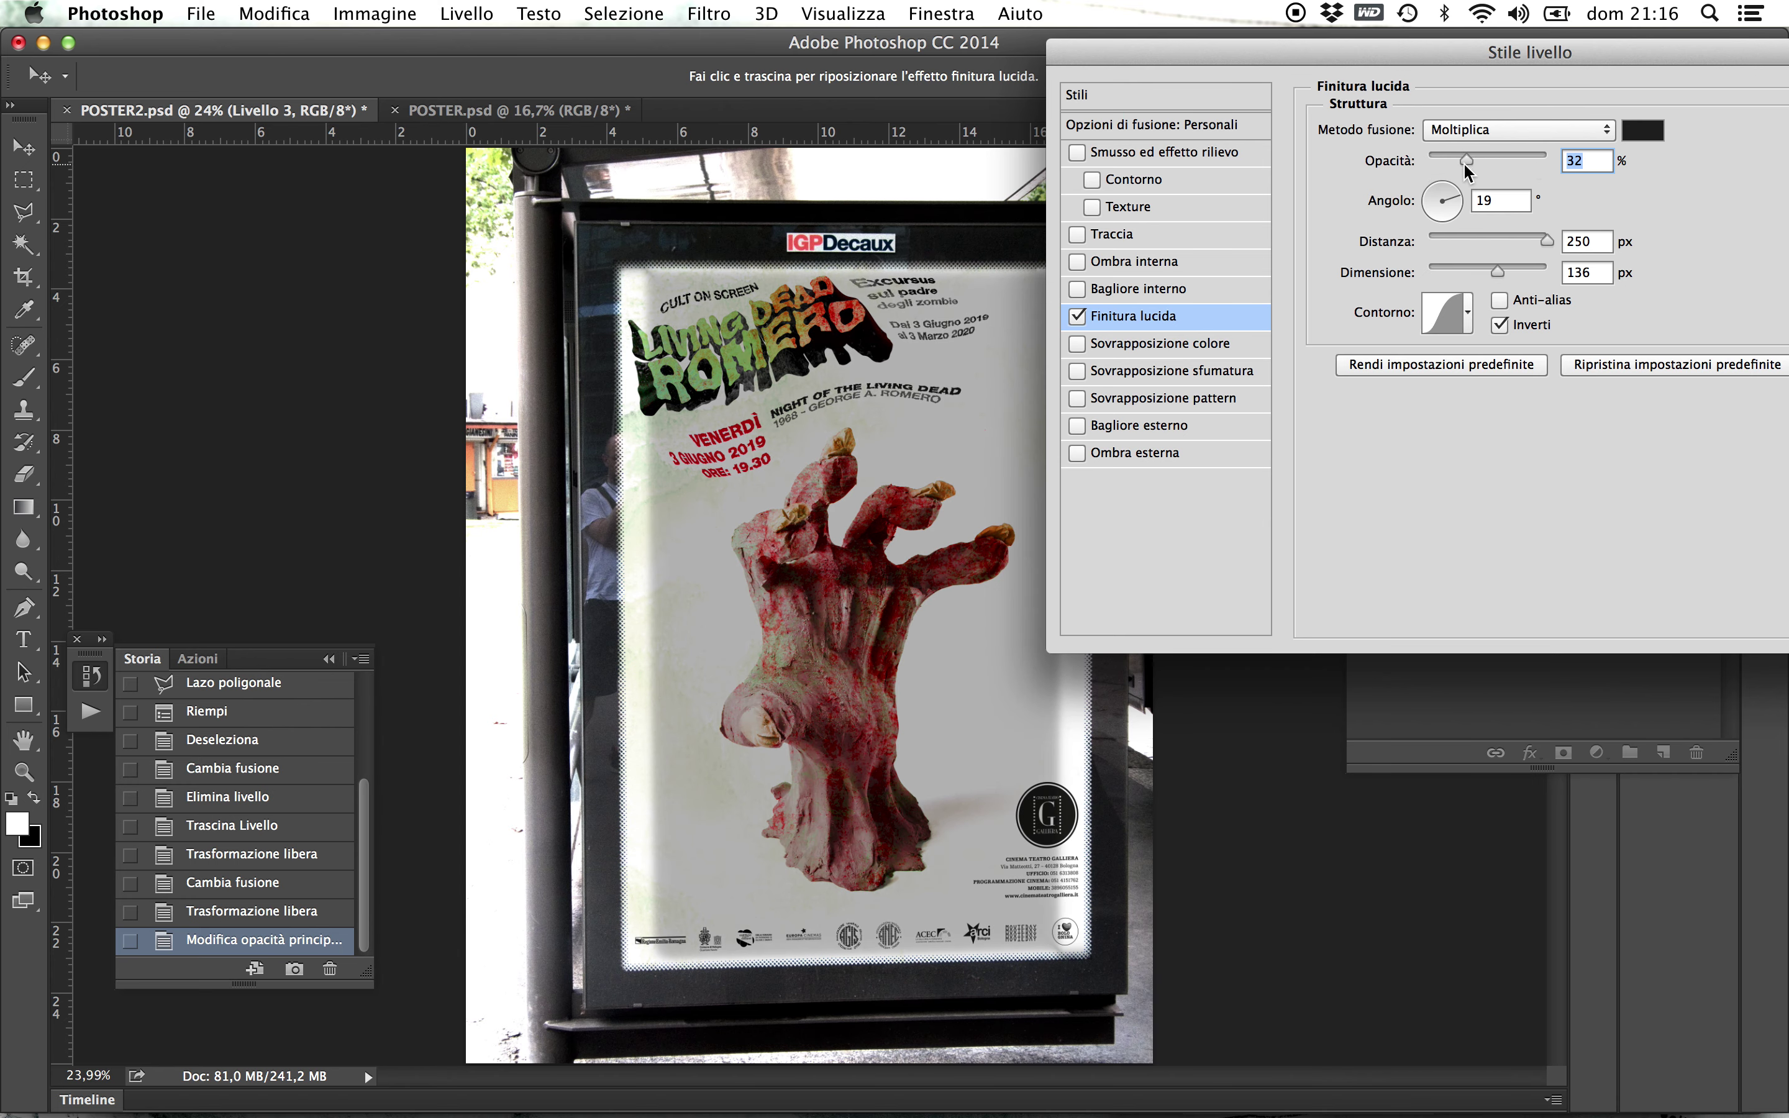
{"action": "left_click", "coordinate": [1084, 312]}
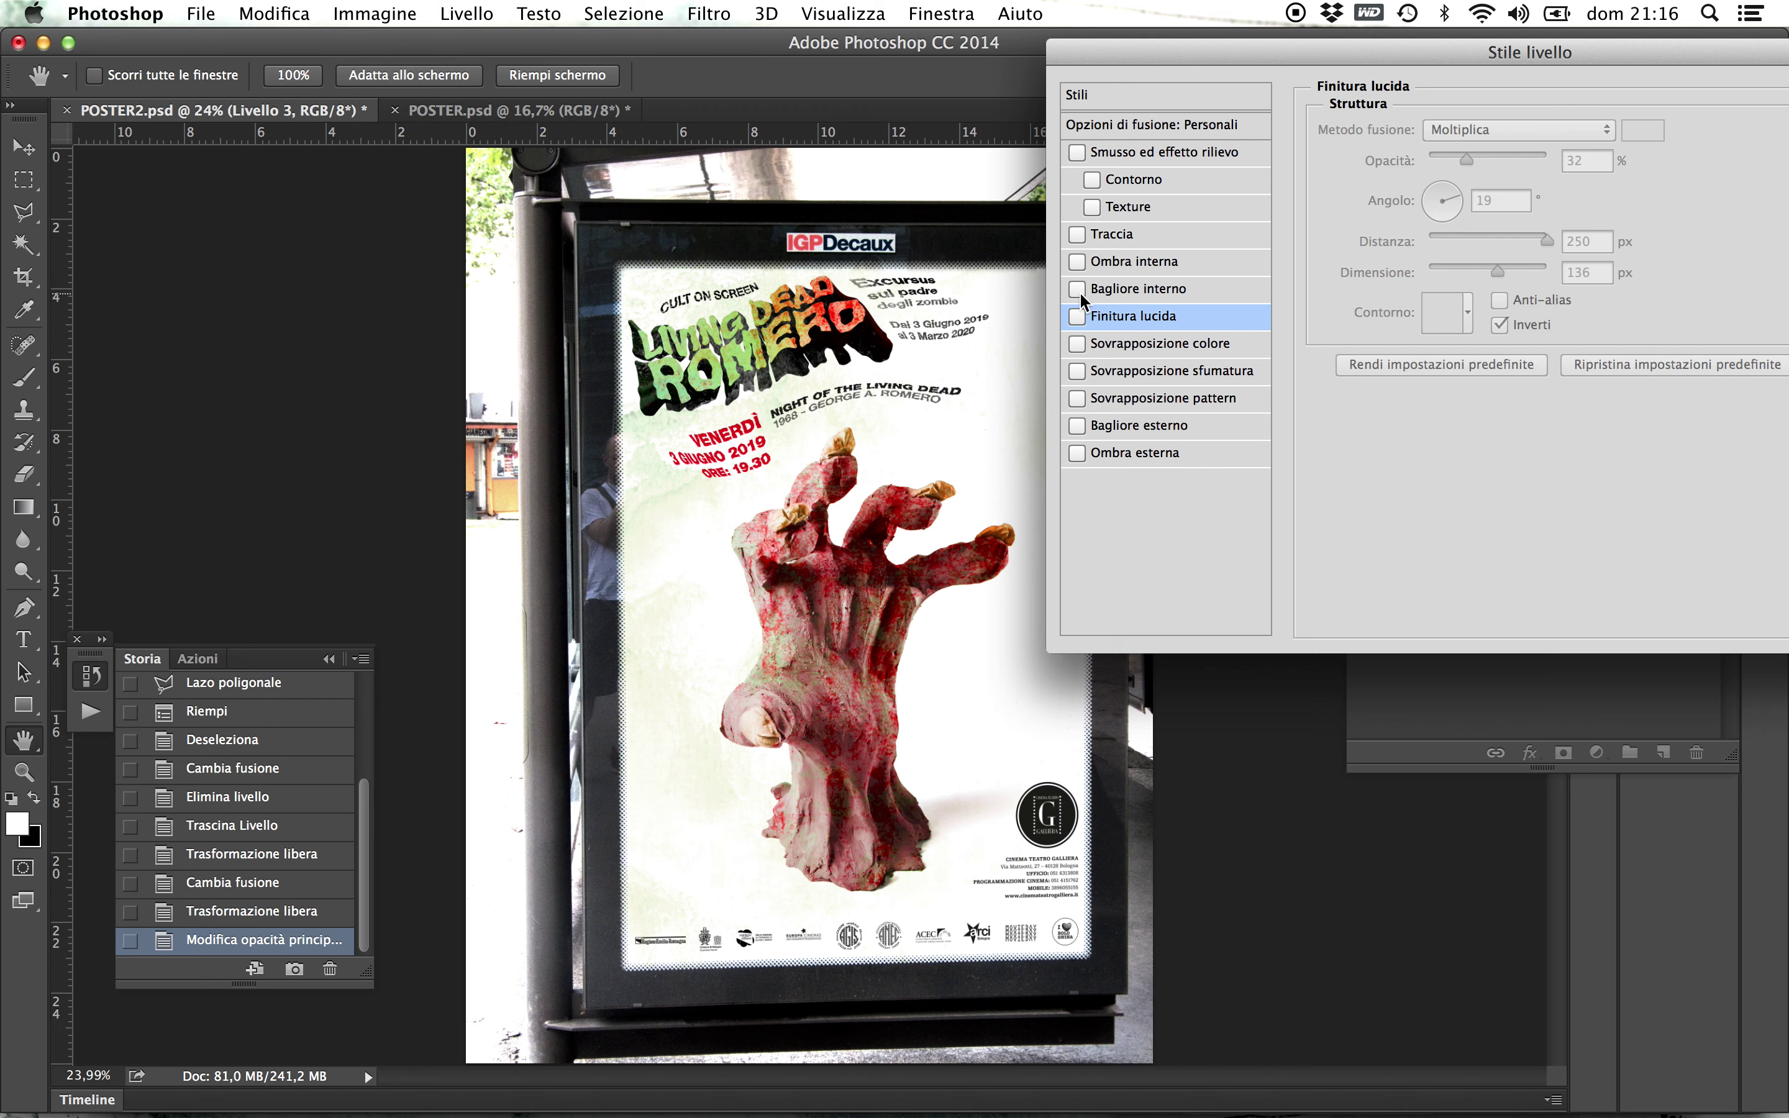
- Add an Ombra interna effect to Livello 3 with 50% opacity, 164 px distance and 152 px size
{"action": "left_click", "coordinate": [1078, 259]}
{"action": "left_click", "coordinate": [1146, 263]}
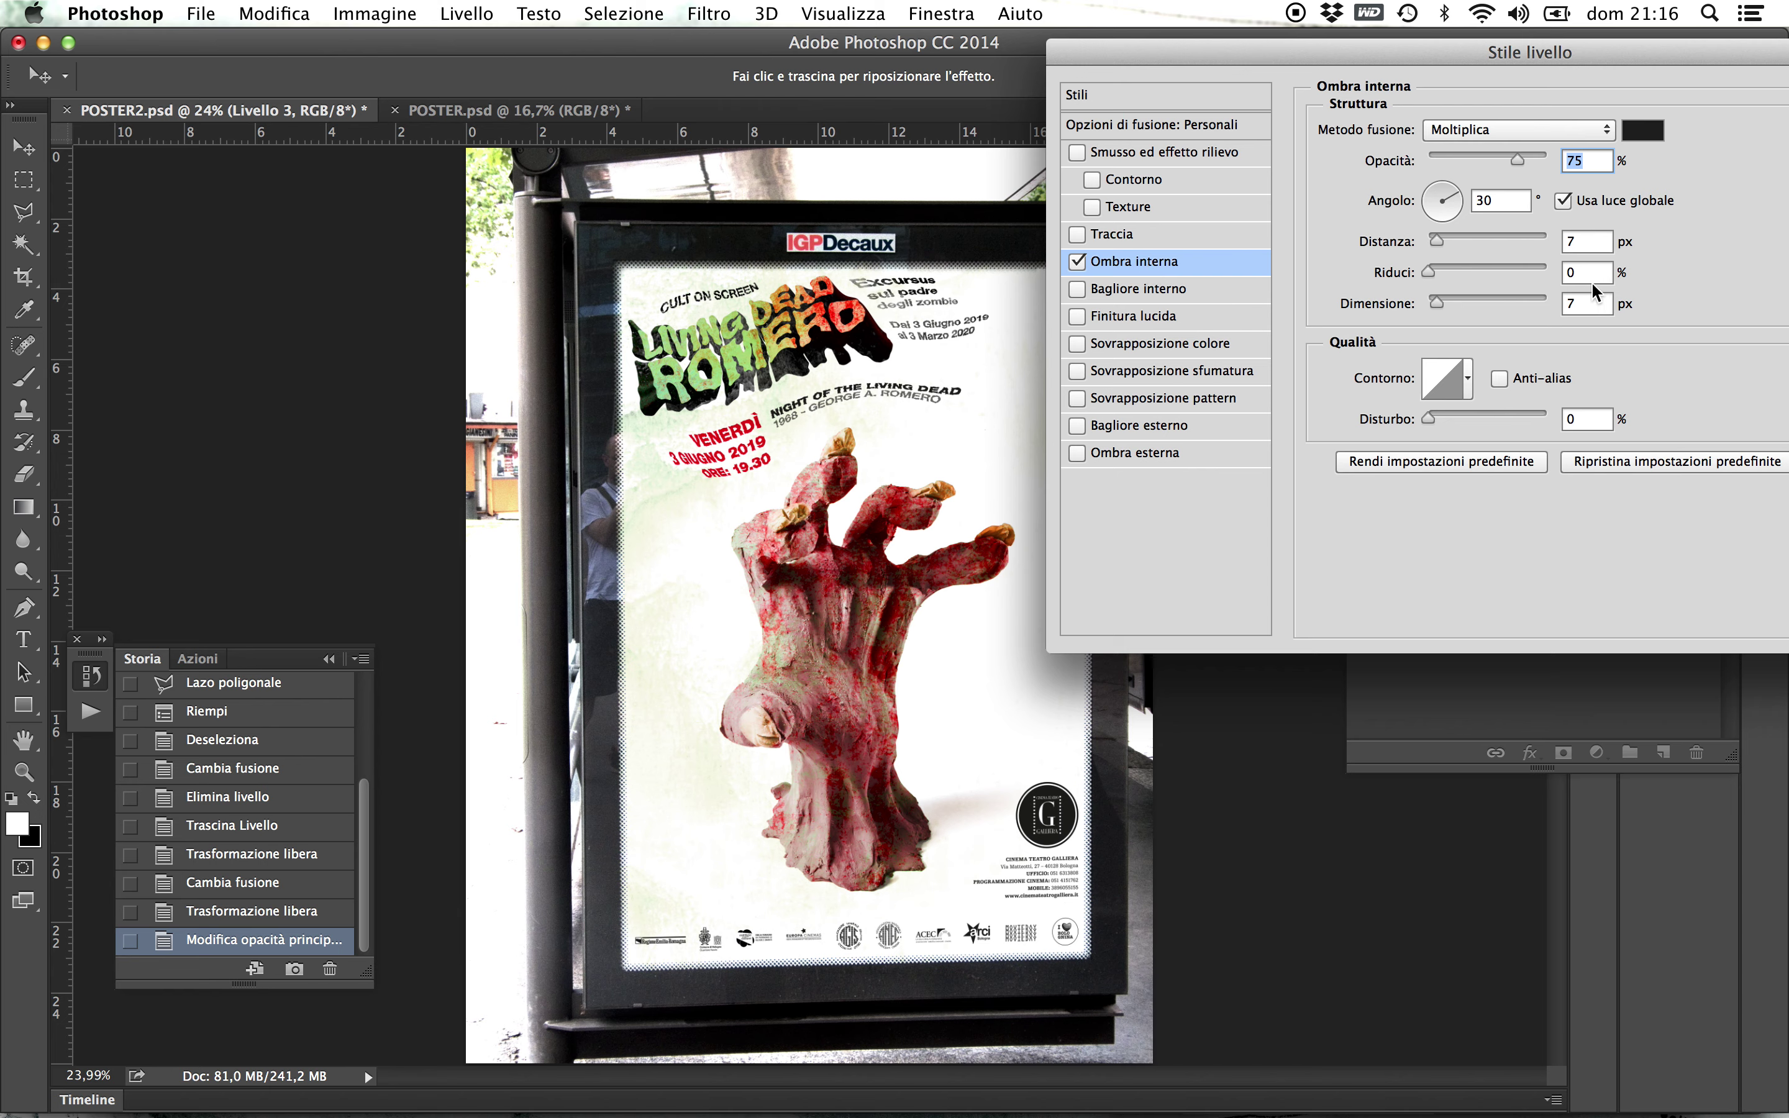
{"action": "left_click_drag", "start_coordinate": [1447, 240], "coordinate": [1525, 225]}
{"action": "left_click_drag", "start_coordinate": [1436, 299], "coordinate": [1505, 292]}
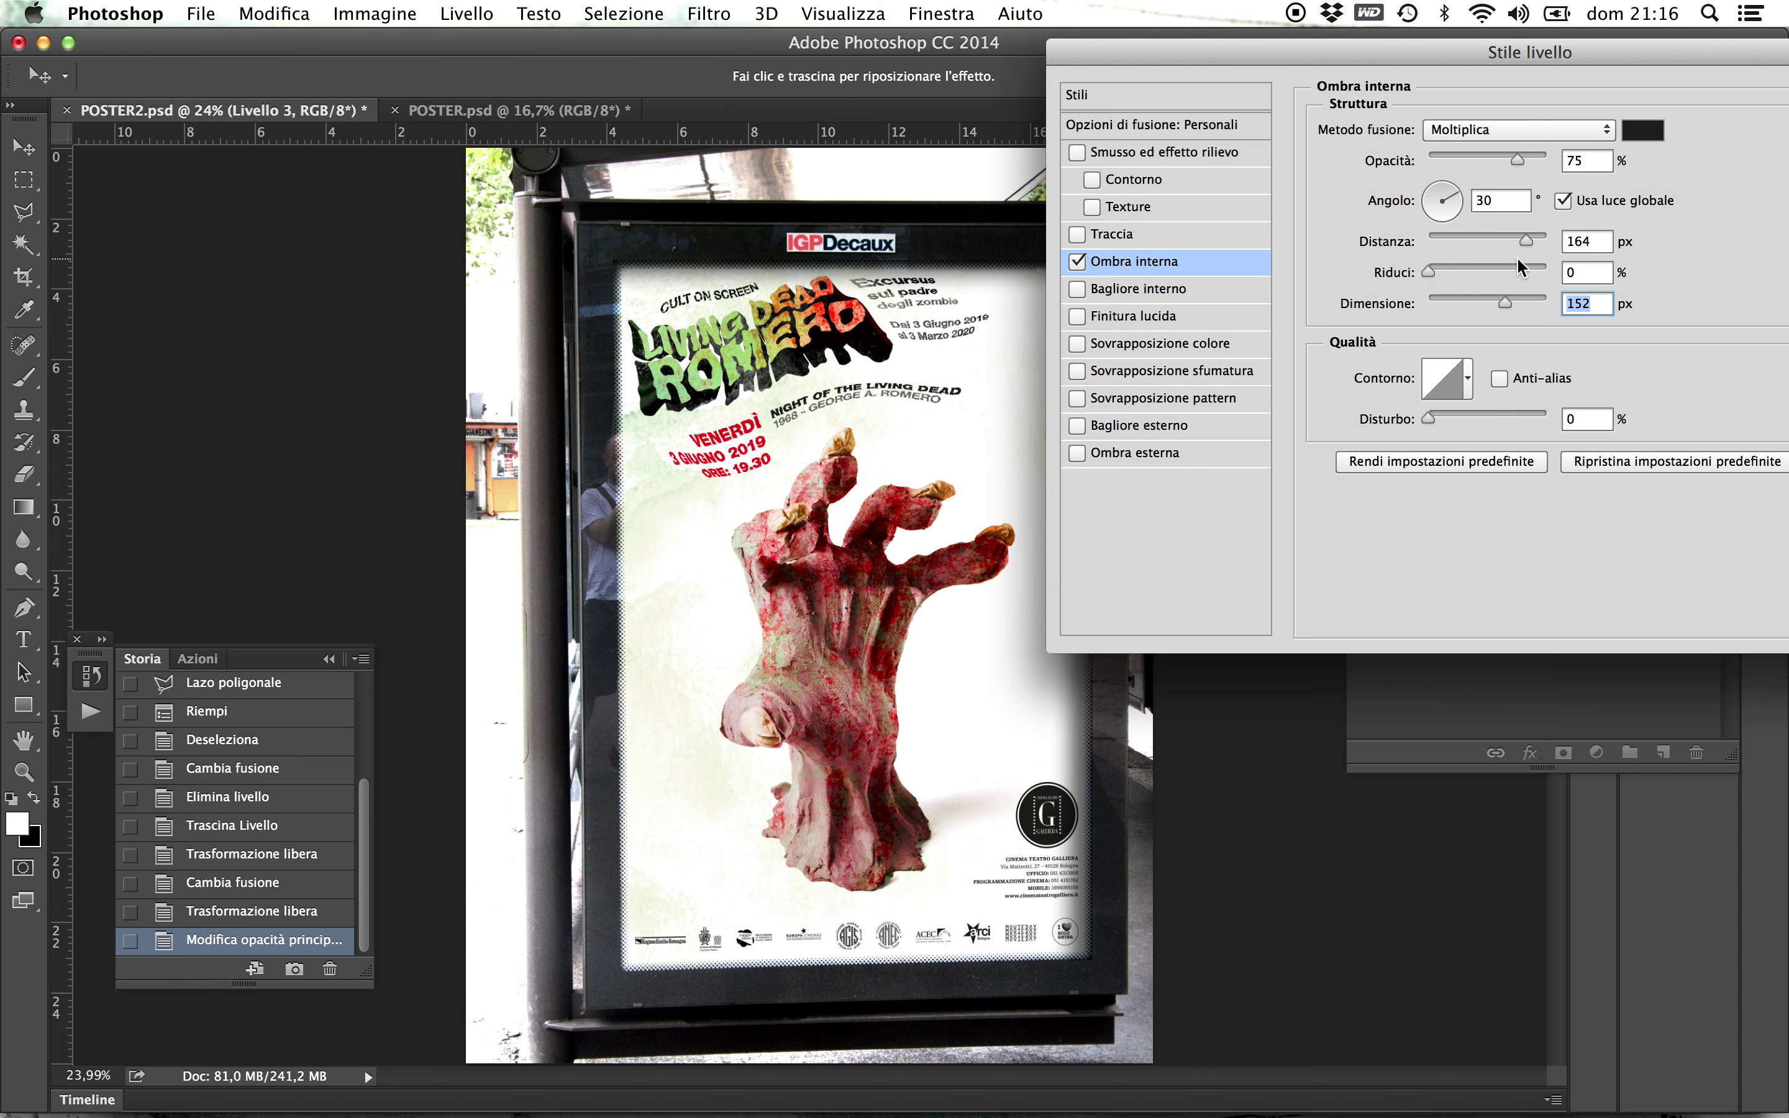
{"action": "left_click_drag", "start_coordinate": [1516, 158], "coordinate": [1490, 164]}
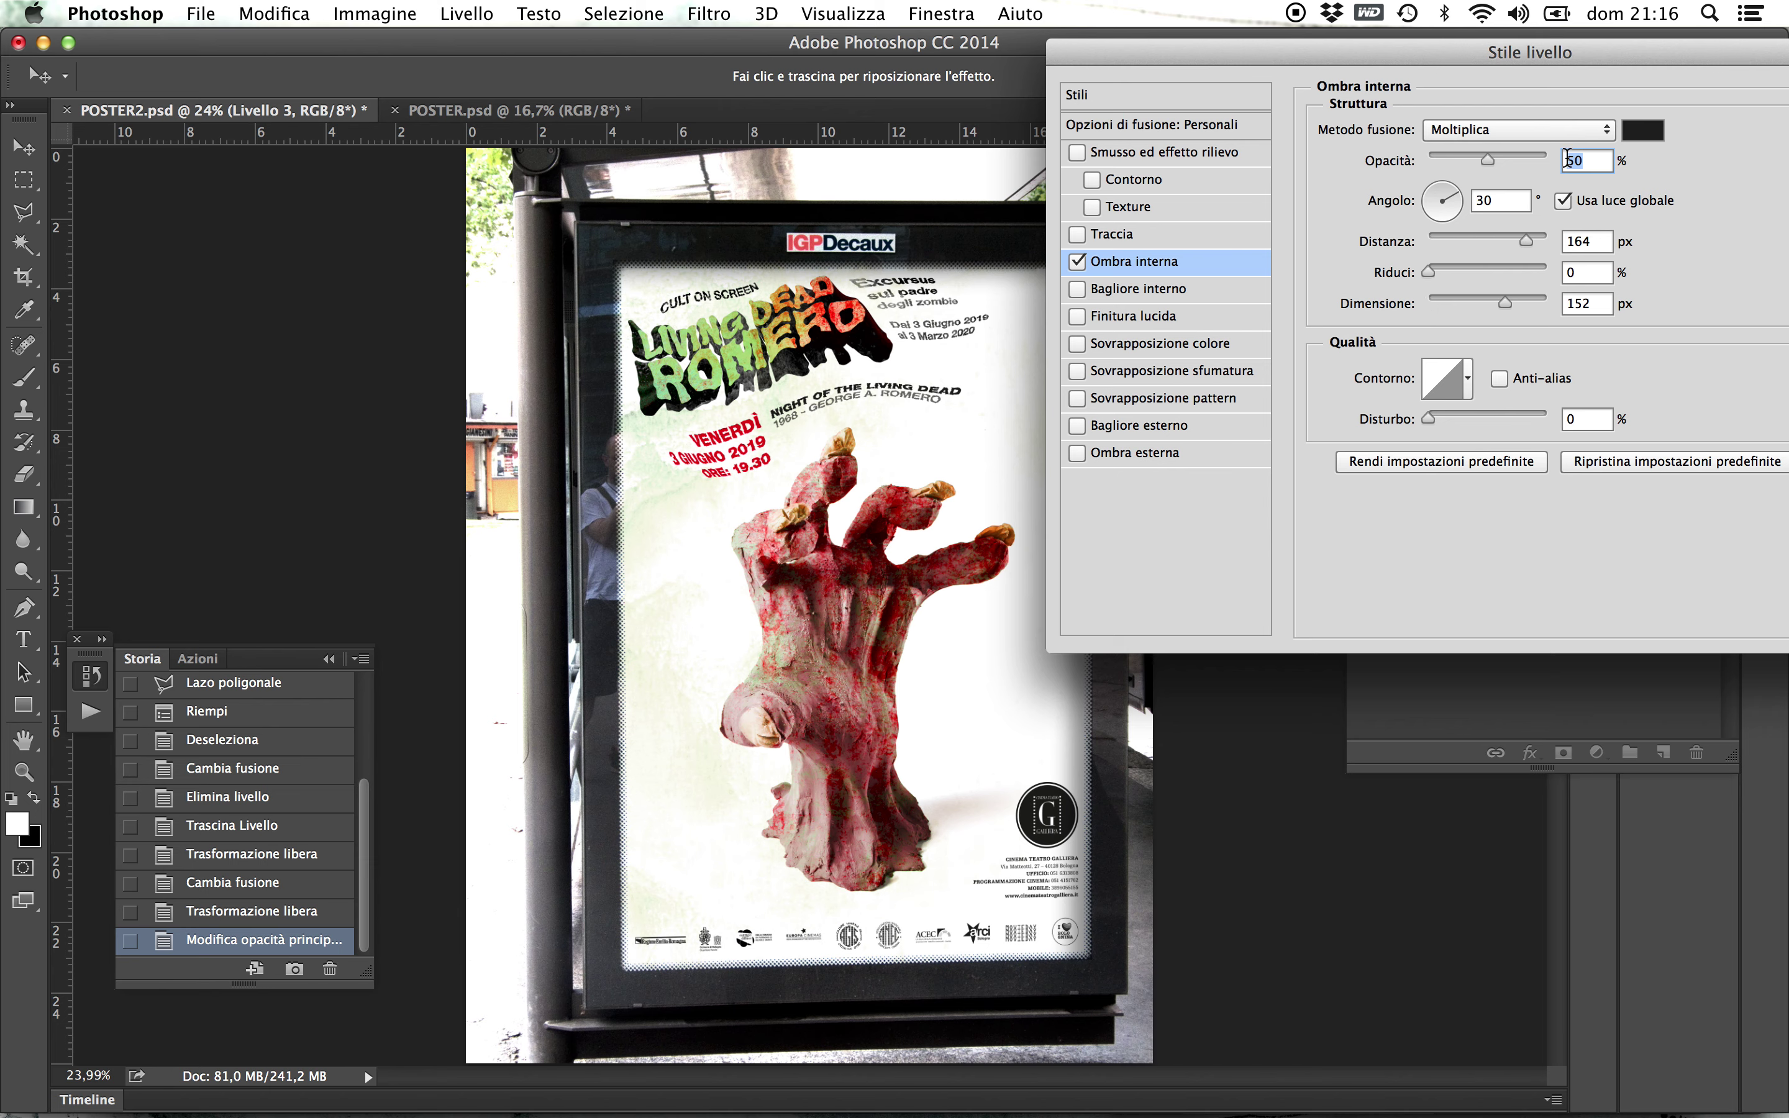
- Set the inner shadow's angle to 35°, keeping the poster in view
{"action": "left_click", "coordinate": [1457, 202]}
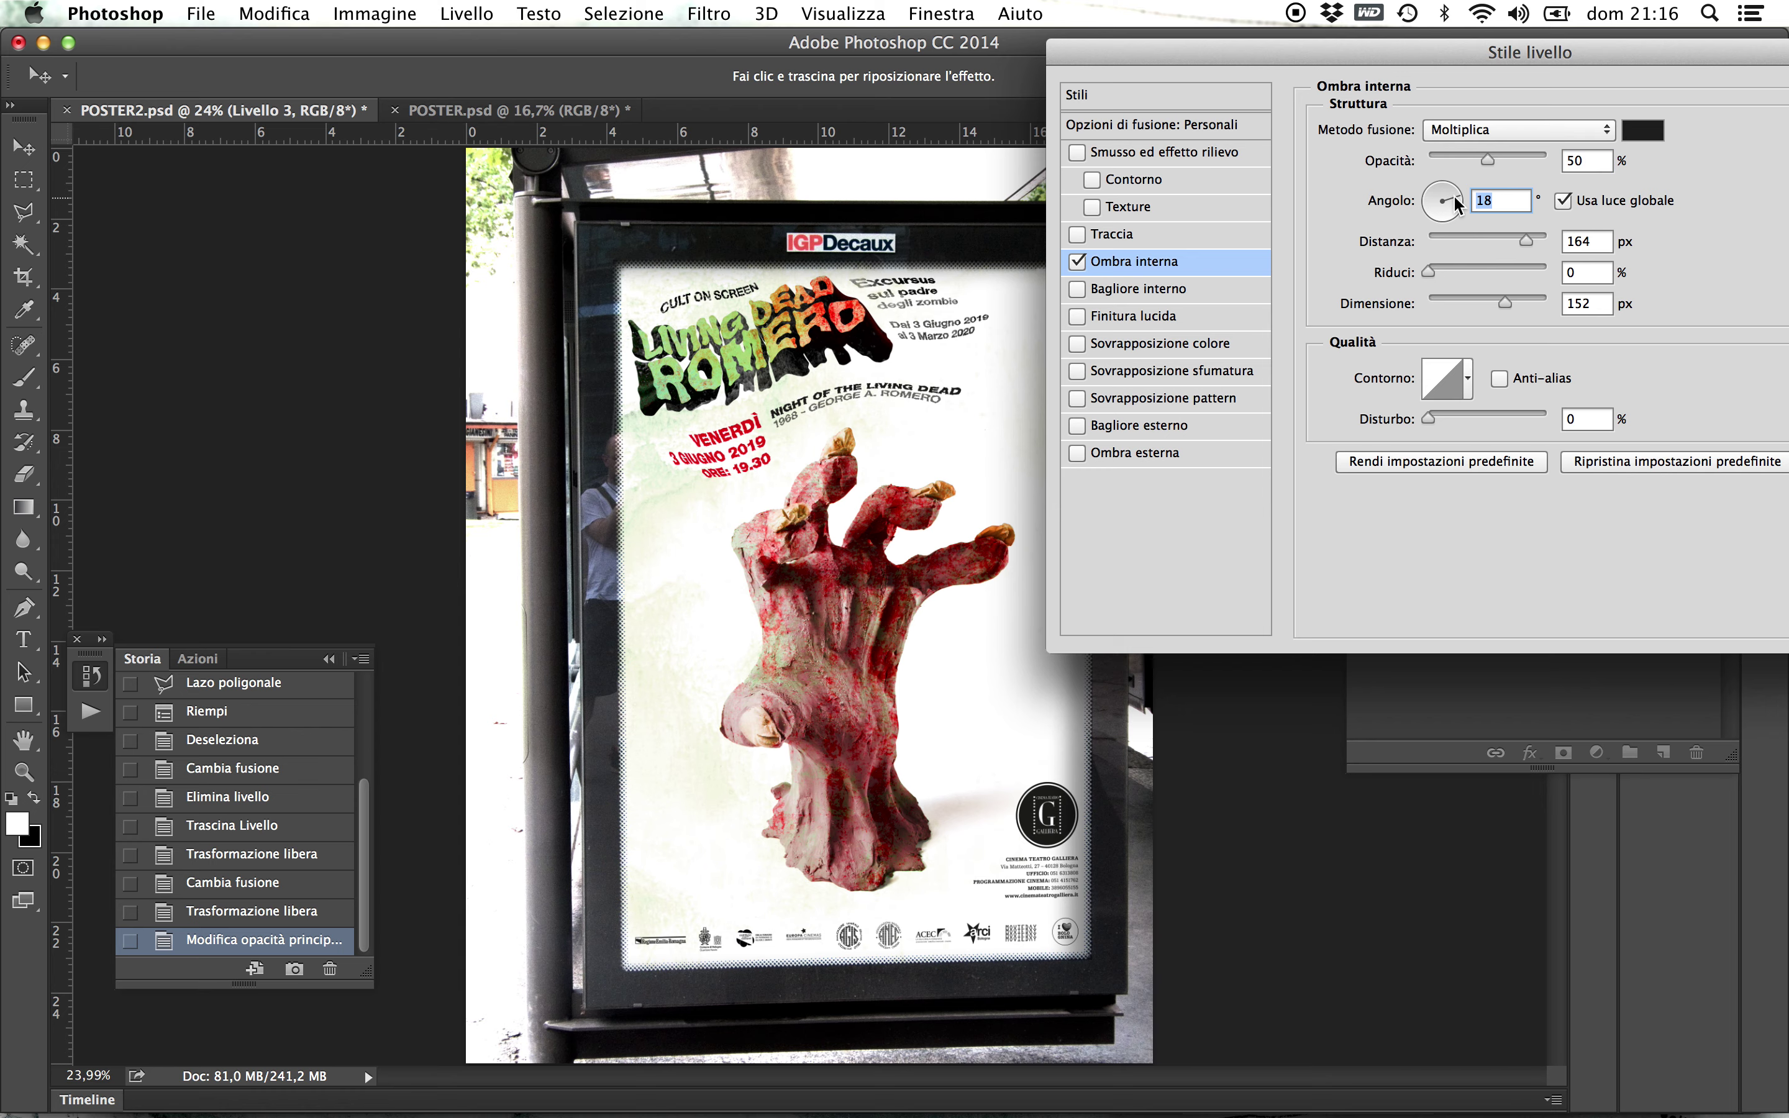
{"action": "mouse_move", "coordinate": [1300, 52]}
{"action": "left_mouse_down"}
{"action": "mouse_move", "coordinate": [1647, 138]}
{"action": "mouse_move", "coordinate": [1634, 165]}
{"action": "mouse_move", "coordinate": [1312, 39]}
{"action": "left_mouse_up"}
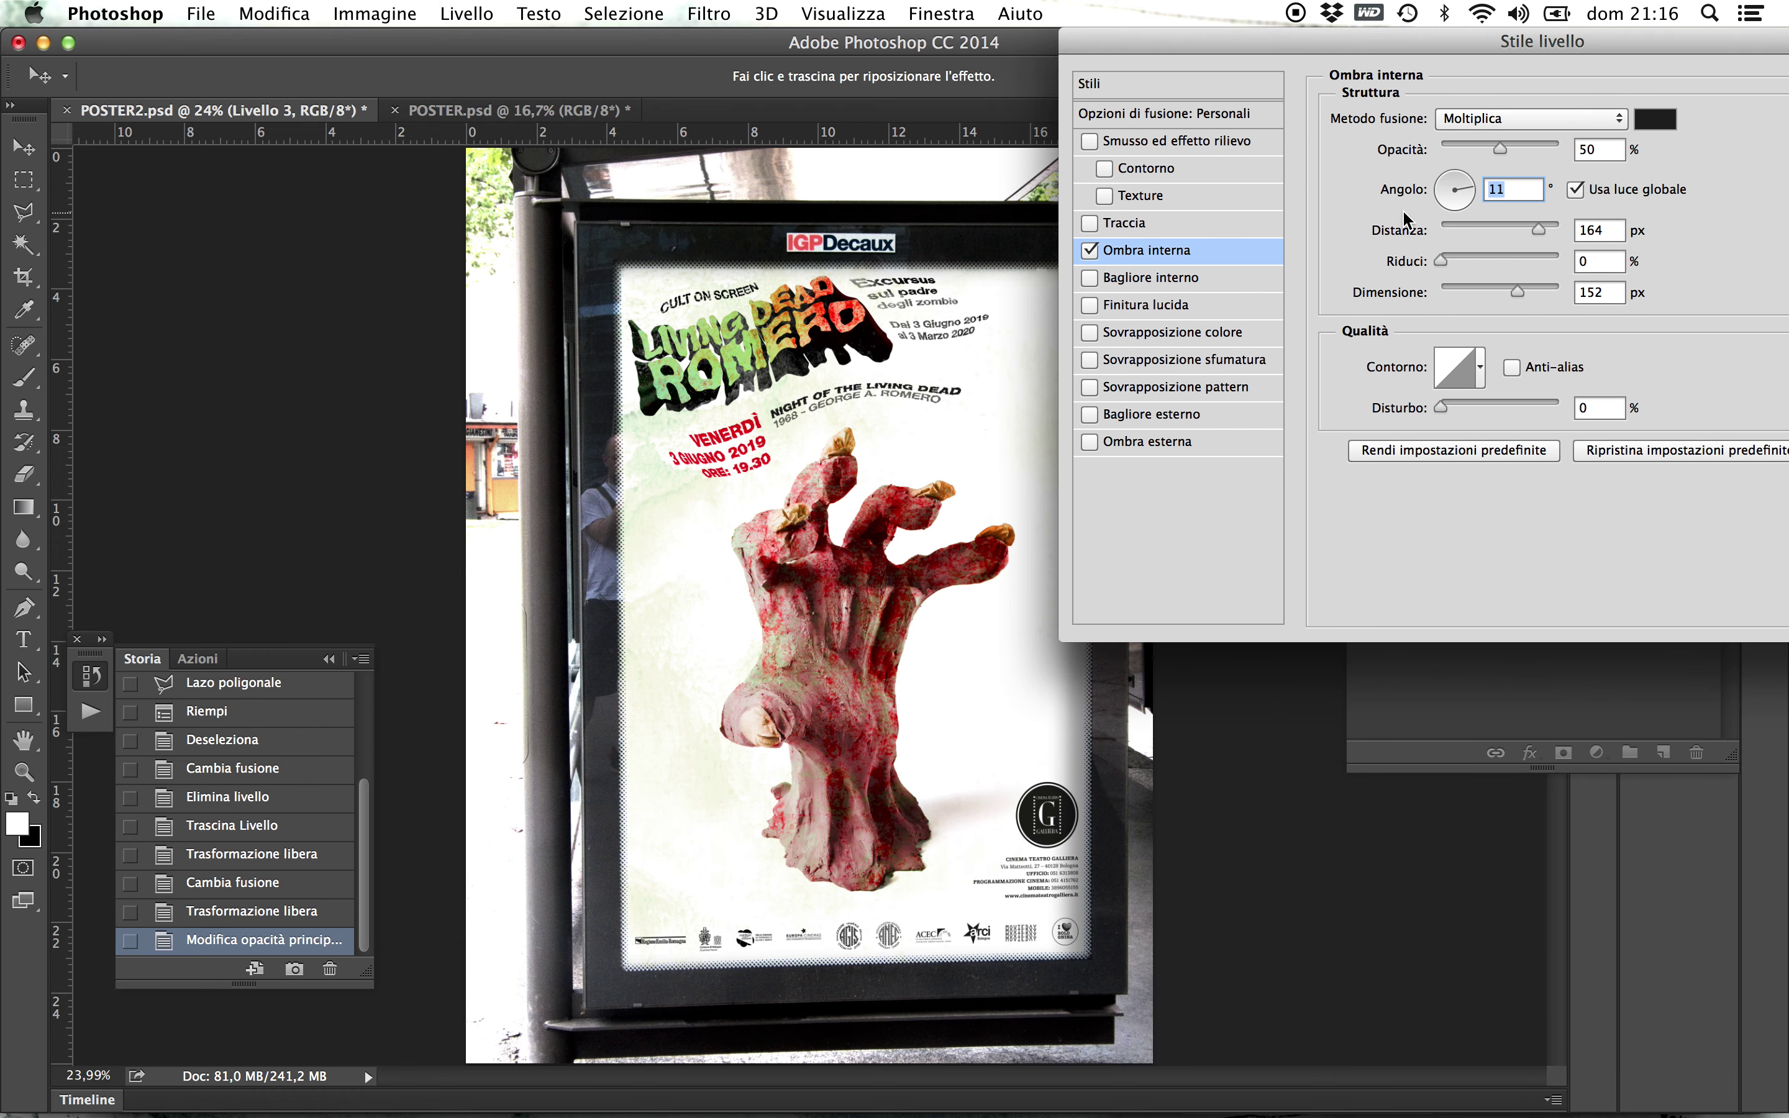
{"action": "left_click_drag", "start_coordinate": [1475, 194], "coordinate": [1471, 178]}
{"action": "left_click_drag", "start_coordinate": [1426, 47], "coordinate": [1512, 61]}
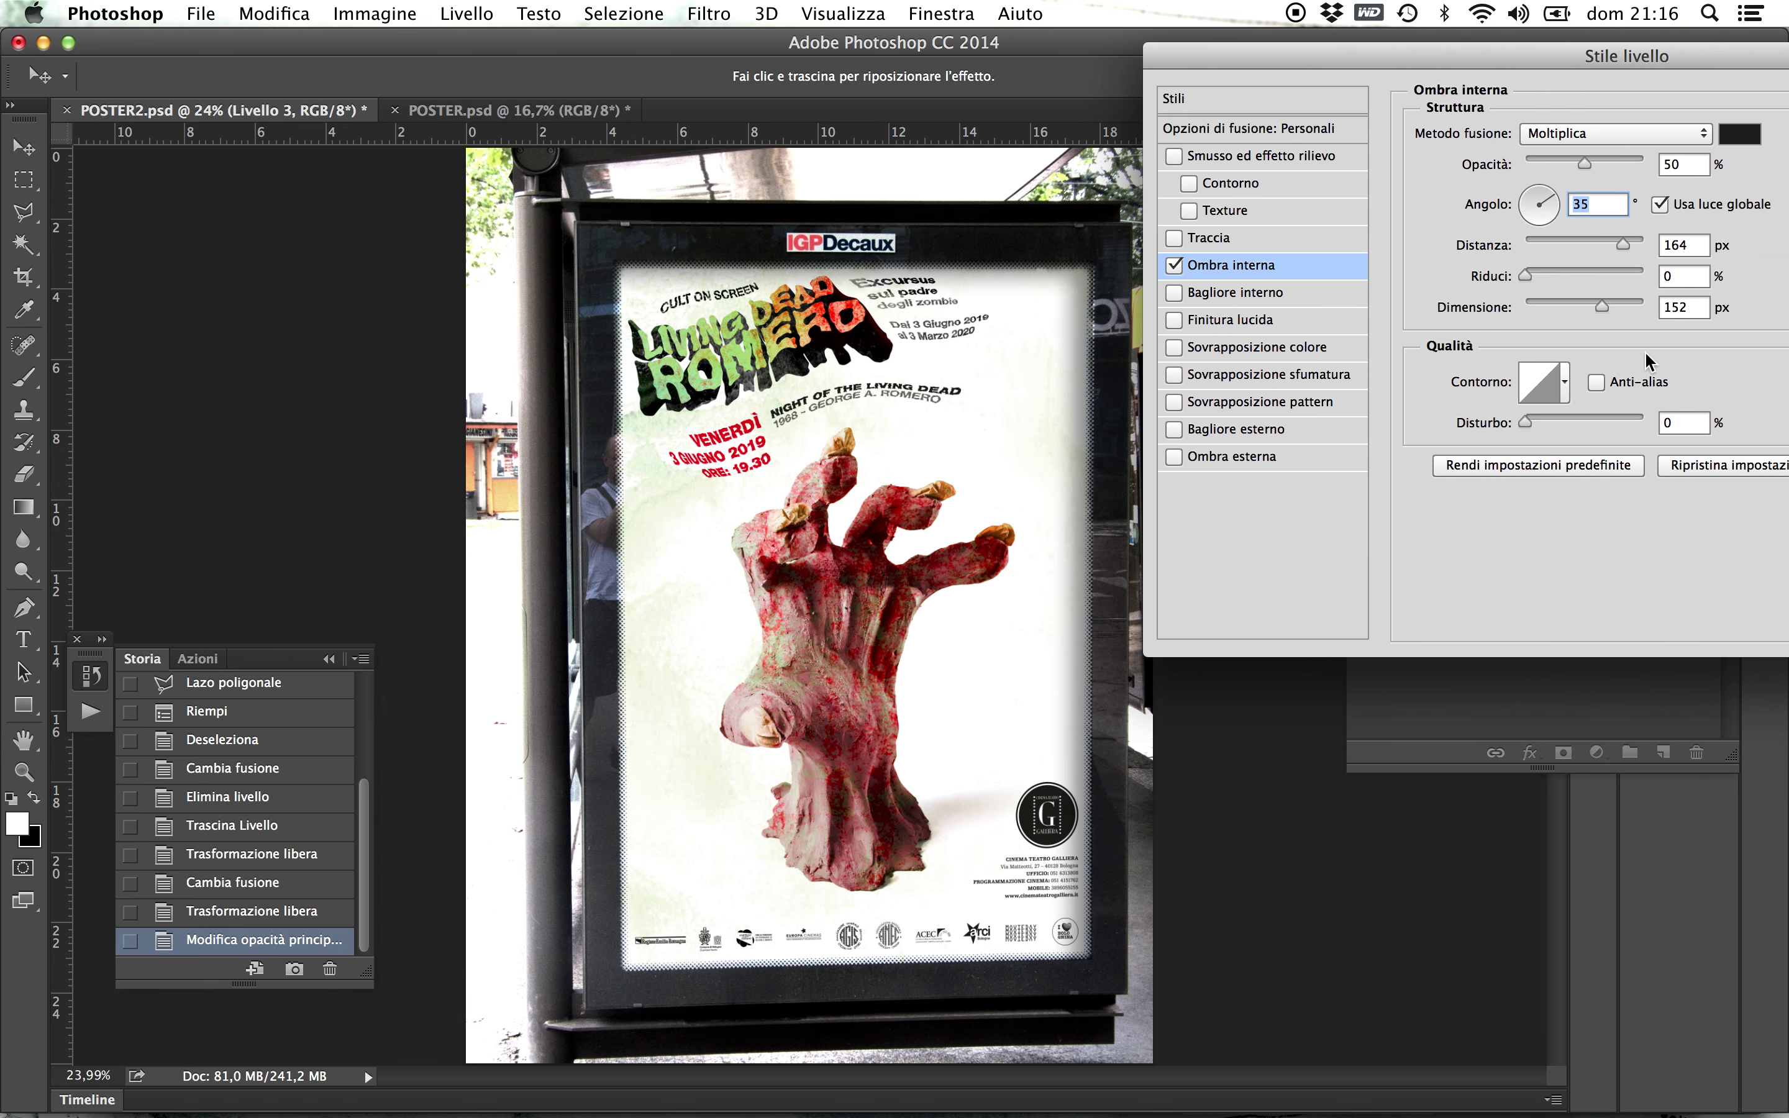
- Refine the inner shadow to 40% opacity, 19% choke, 250 px size and 3% noise
{"action": "left_click_drag", "start_coordinate": [1602, 306], "coordinate": [1611, 300]}
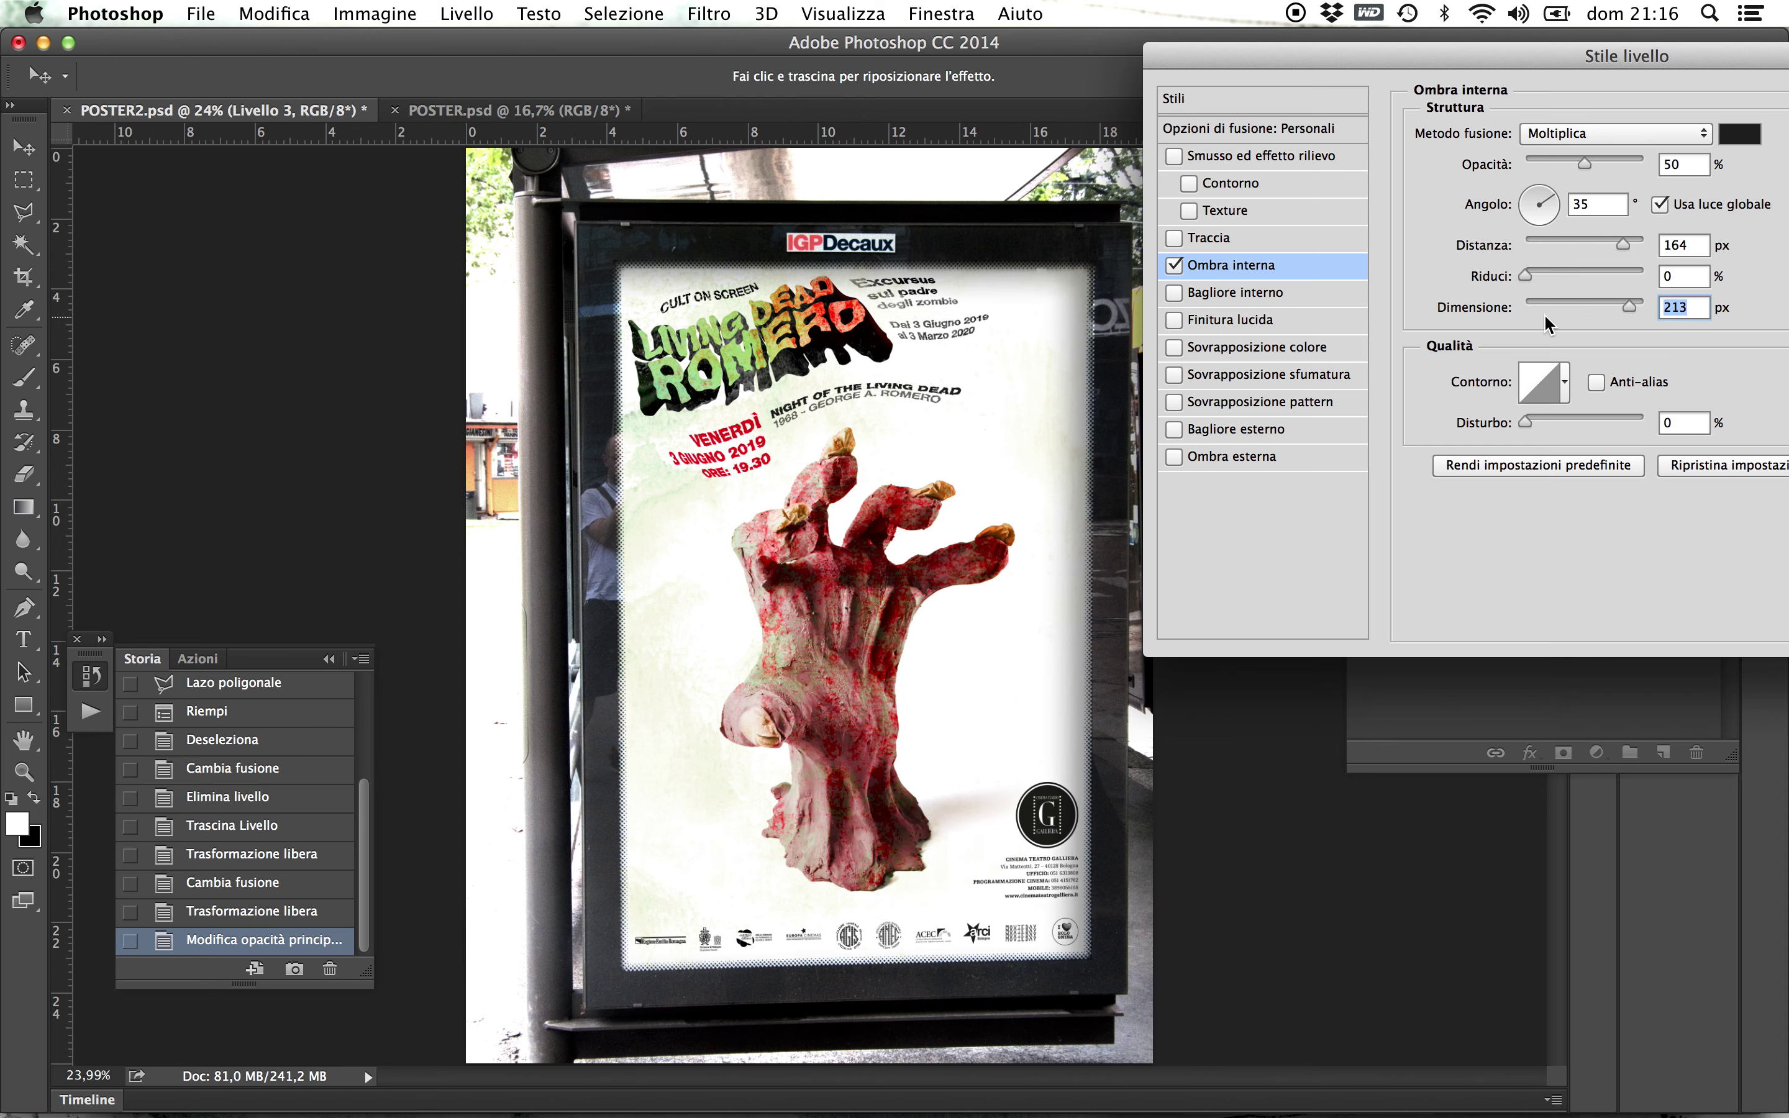
{"action": "mouse_move", "coordinate": [1530, 272]}
{"action": "left_mouse_down"}
{"action": "mouse_move", "coordinate": [1587, 268]}
{"action": "mouse_move", "coordinate": [1546, 270]}
{"action": "left_mouse_up"}
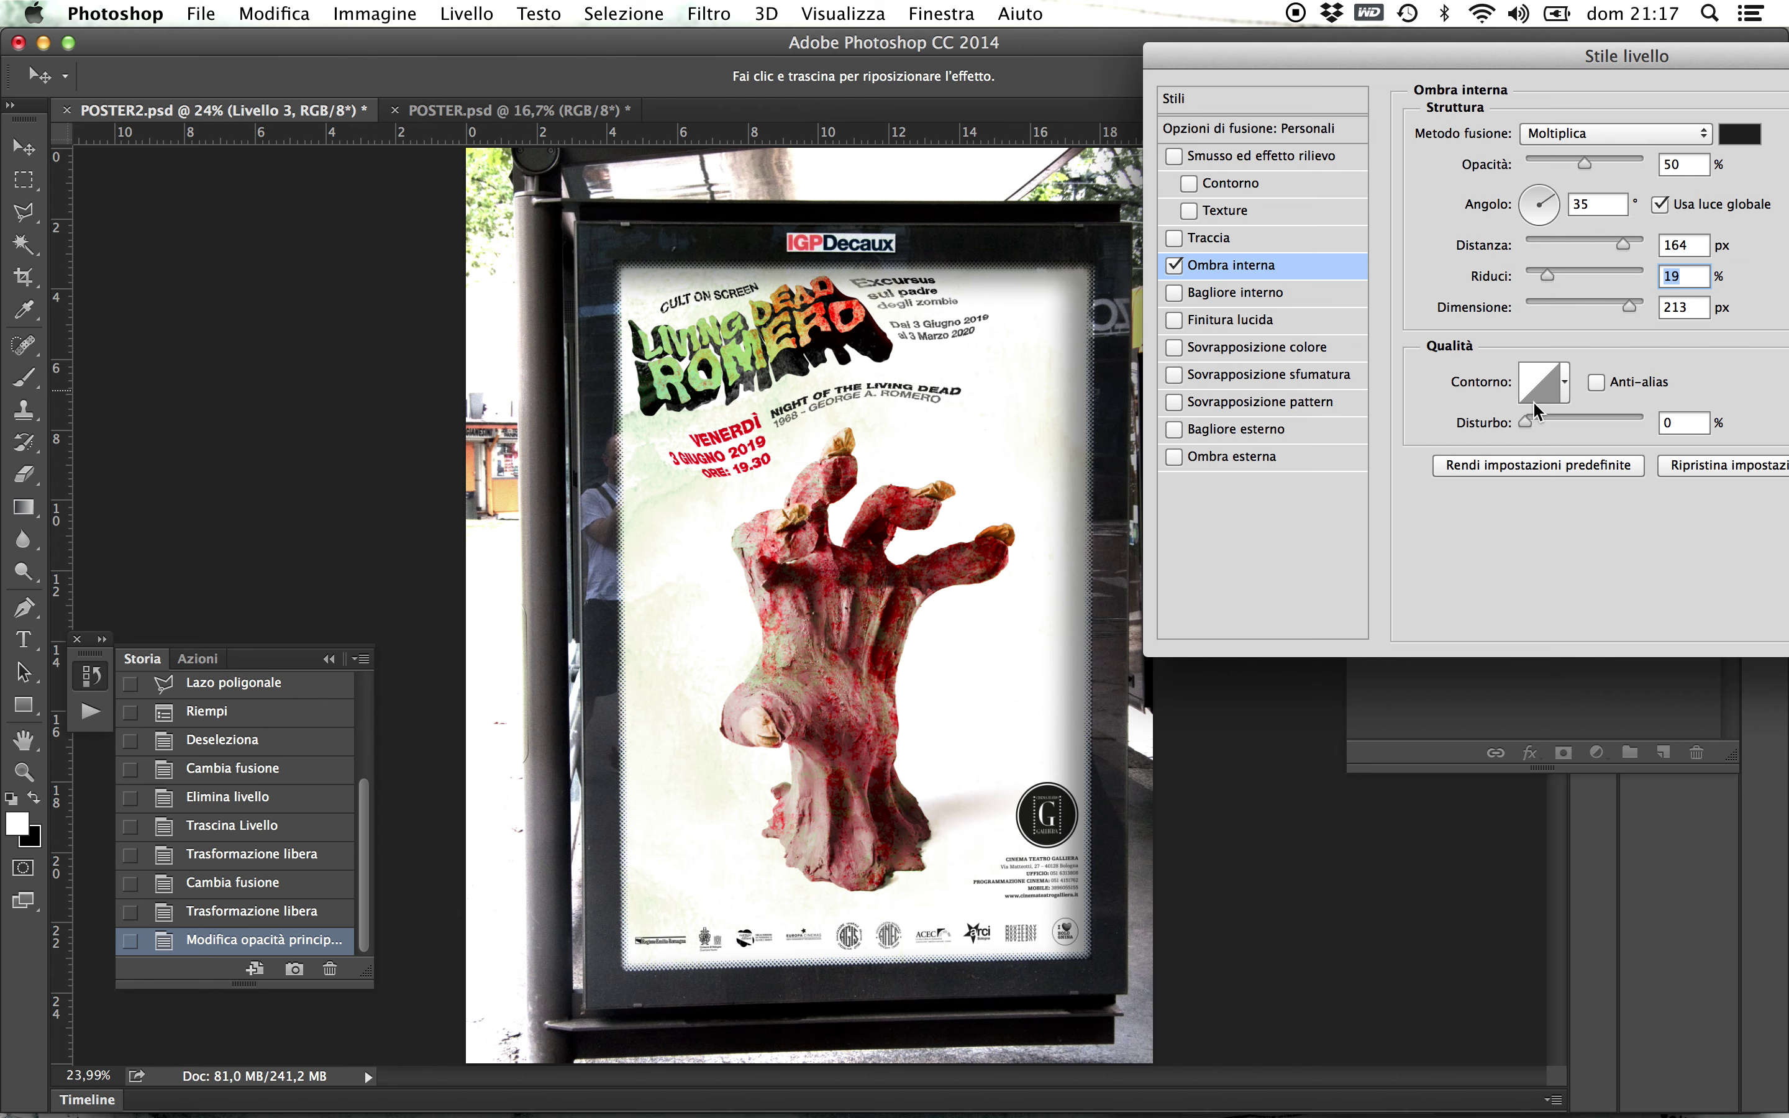
{"action": "left_click_drag", "start_coordinate": [1524, 426], "coordinate": [1533, 423]}
{"action": "left_click_drag", "start_coordinate": [1583, 161], "coordinate": [1560, 154]}
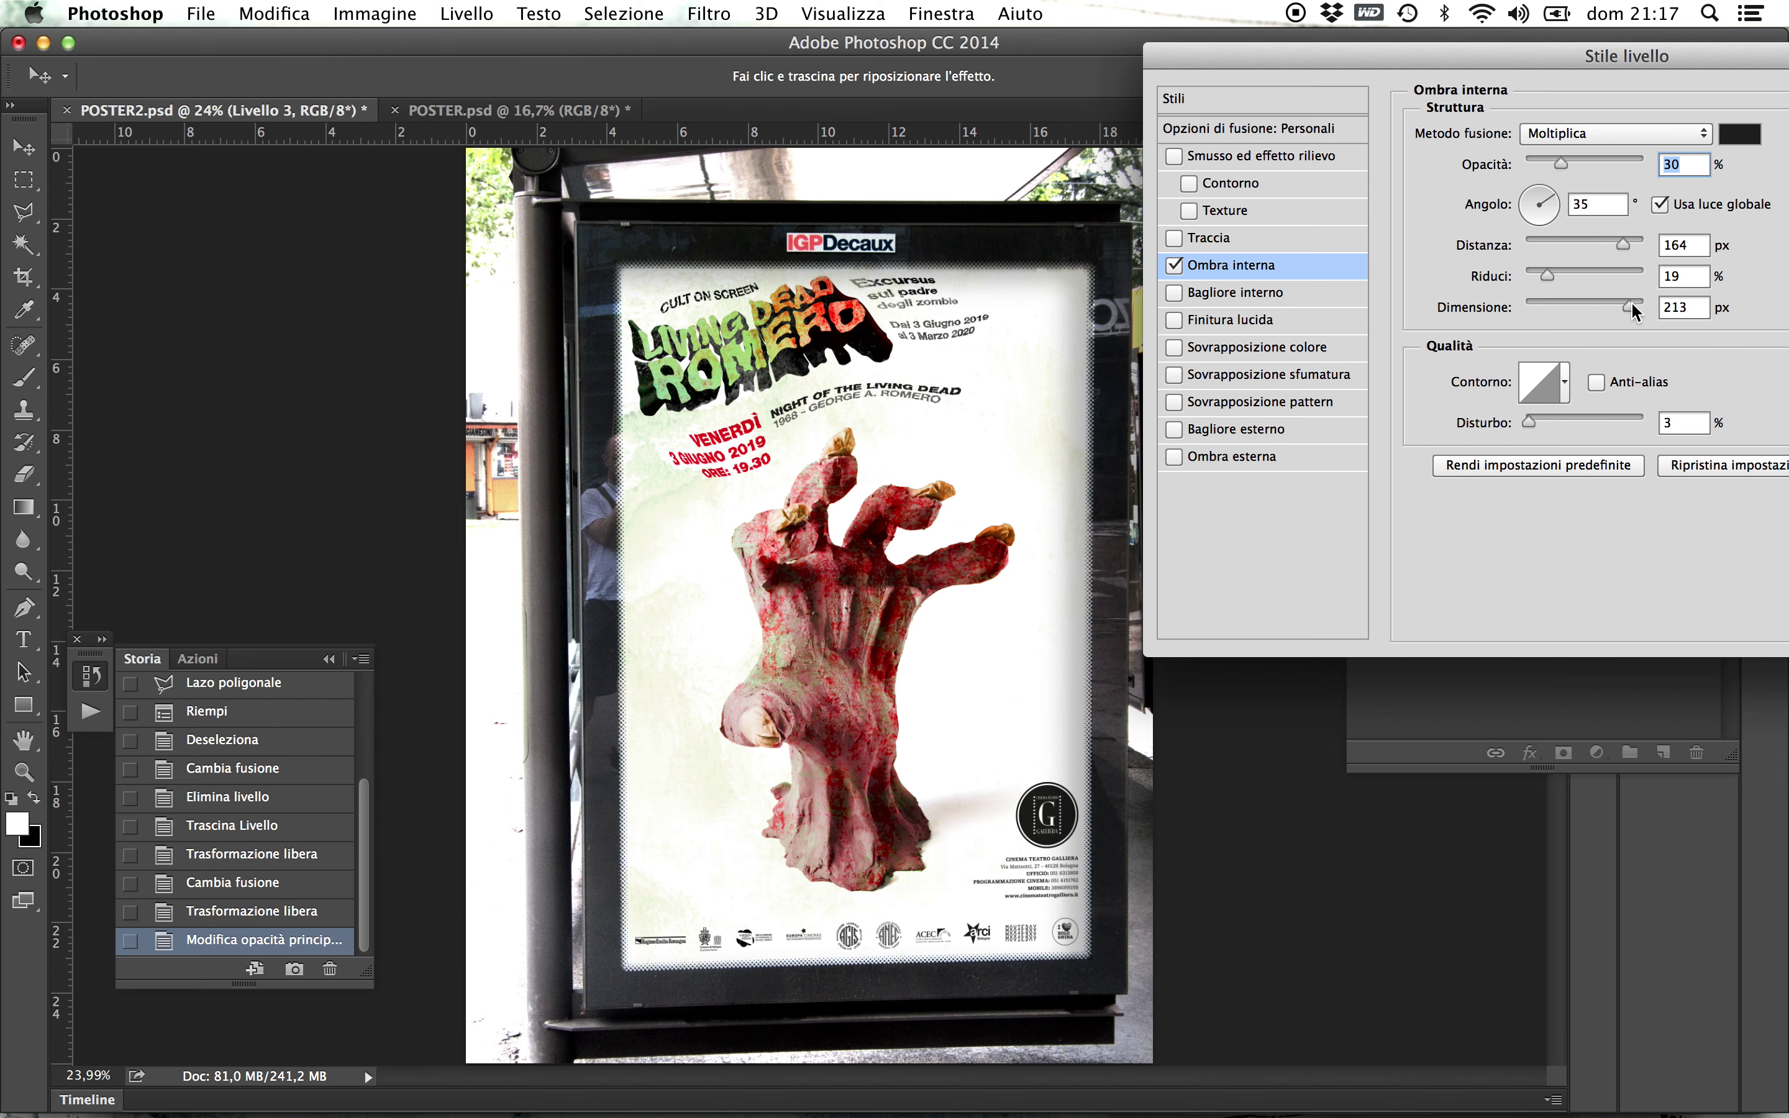
{"action": "left_click_drag", "start_coordinate": [1629, 302], "coordinate": [1679, 303]}
{"action": "left_click_drag", "start_coordinate": [1564, 159], "coordinate": [1571, 160]}
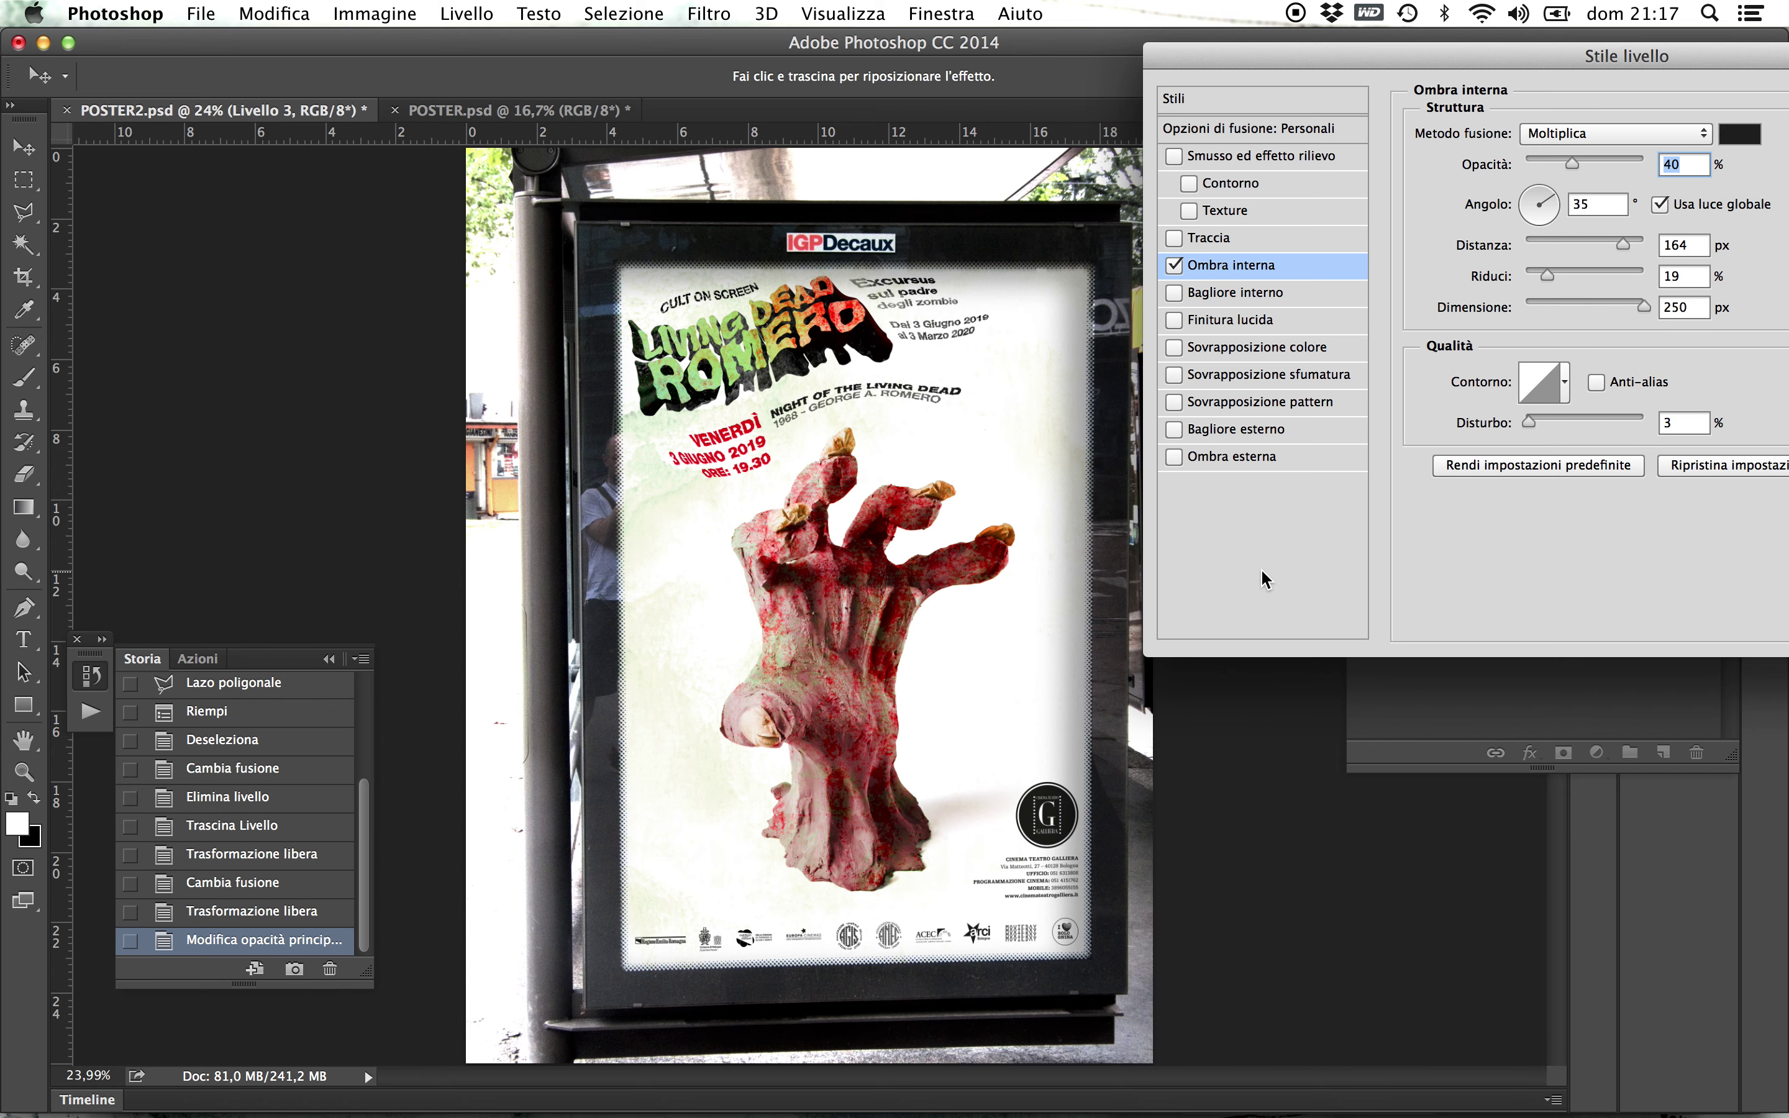
- Add a Sovrapposizione sfumatura effect to Livello 3 in Moltiplica mode with 100% opacity and 79% scale
{"action": "left_click", "coordinate": [1173, 374]}
{"action": "left_click", "coordinate": [1246, 376]}
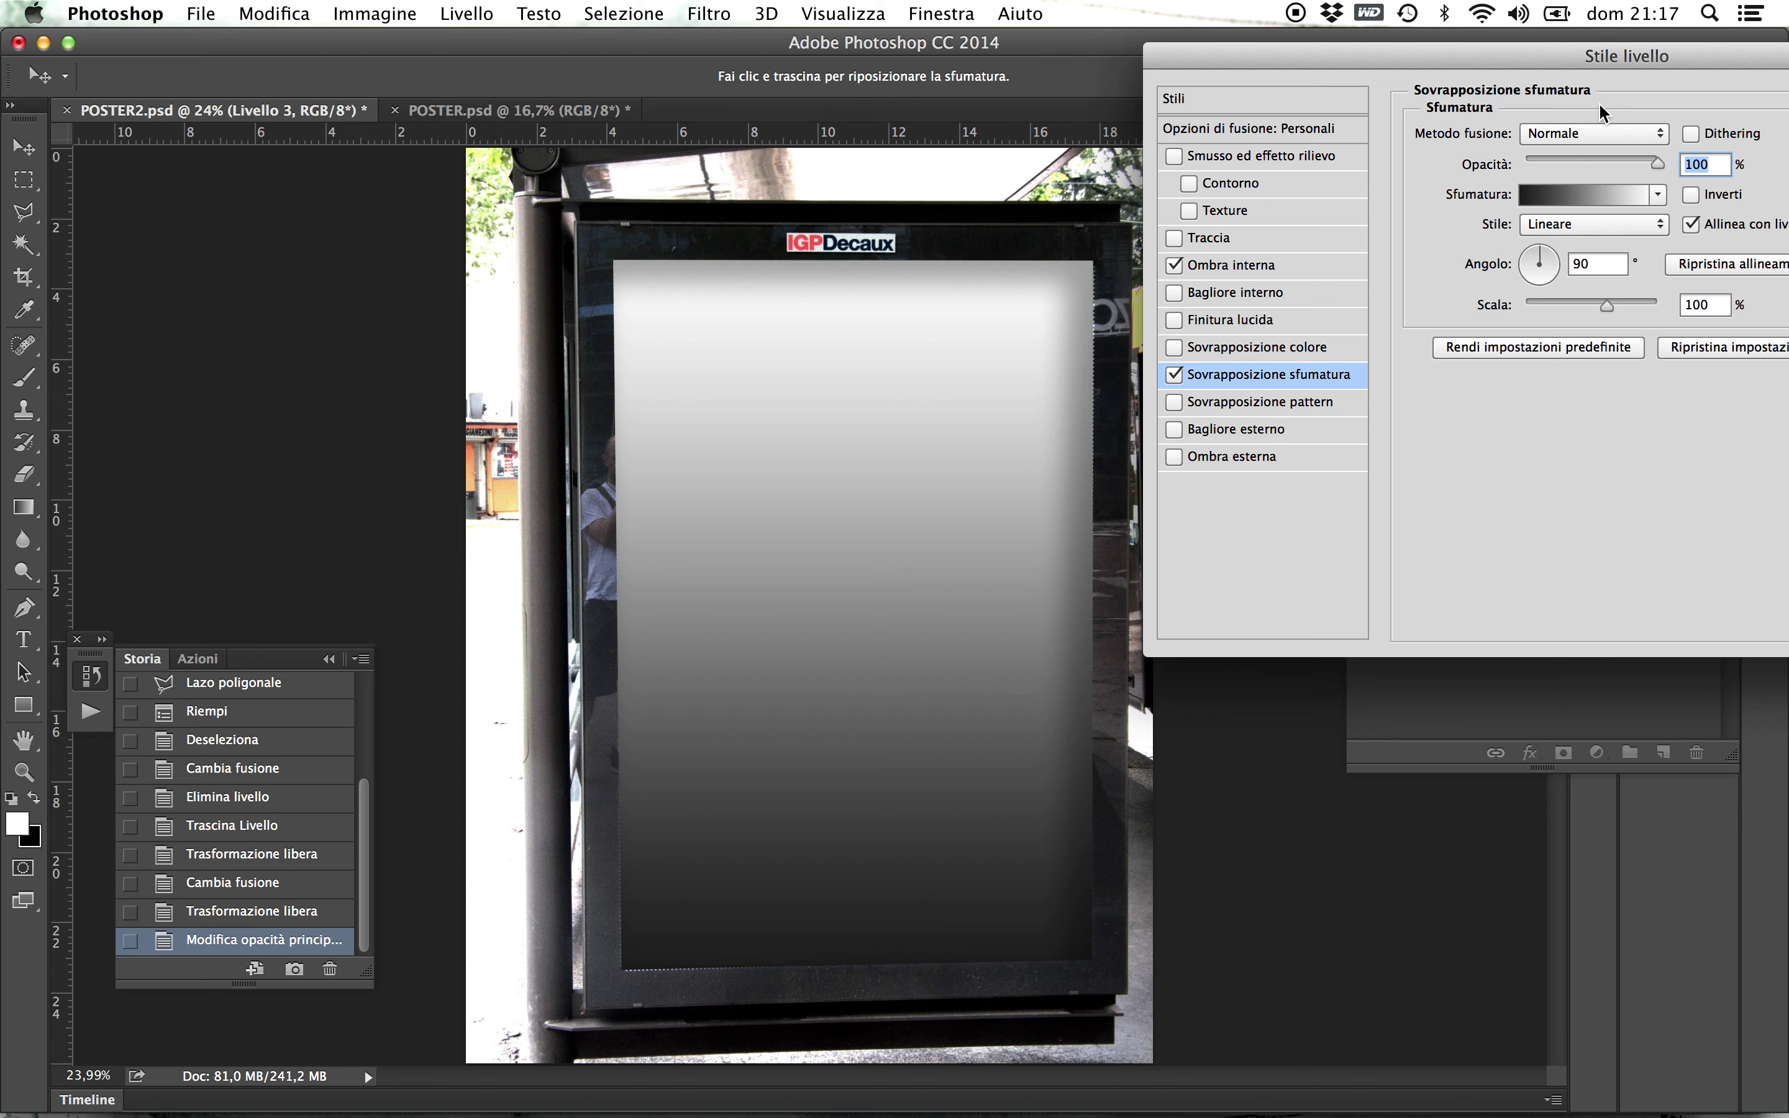
{"action": "left_click", "coordinate": [1595, 133]}
{"action": "left_click", "coordinate": [1576, 204]}
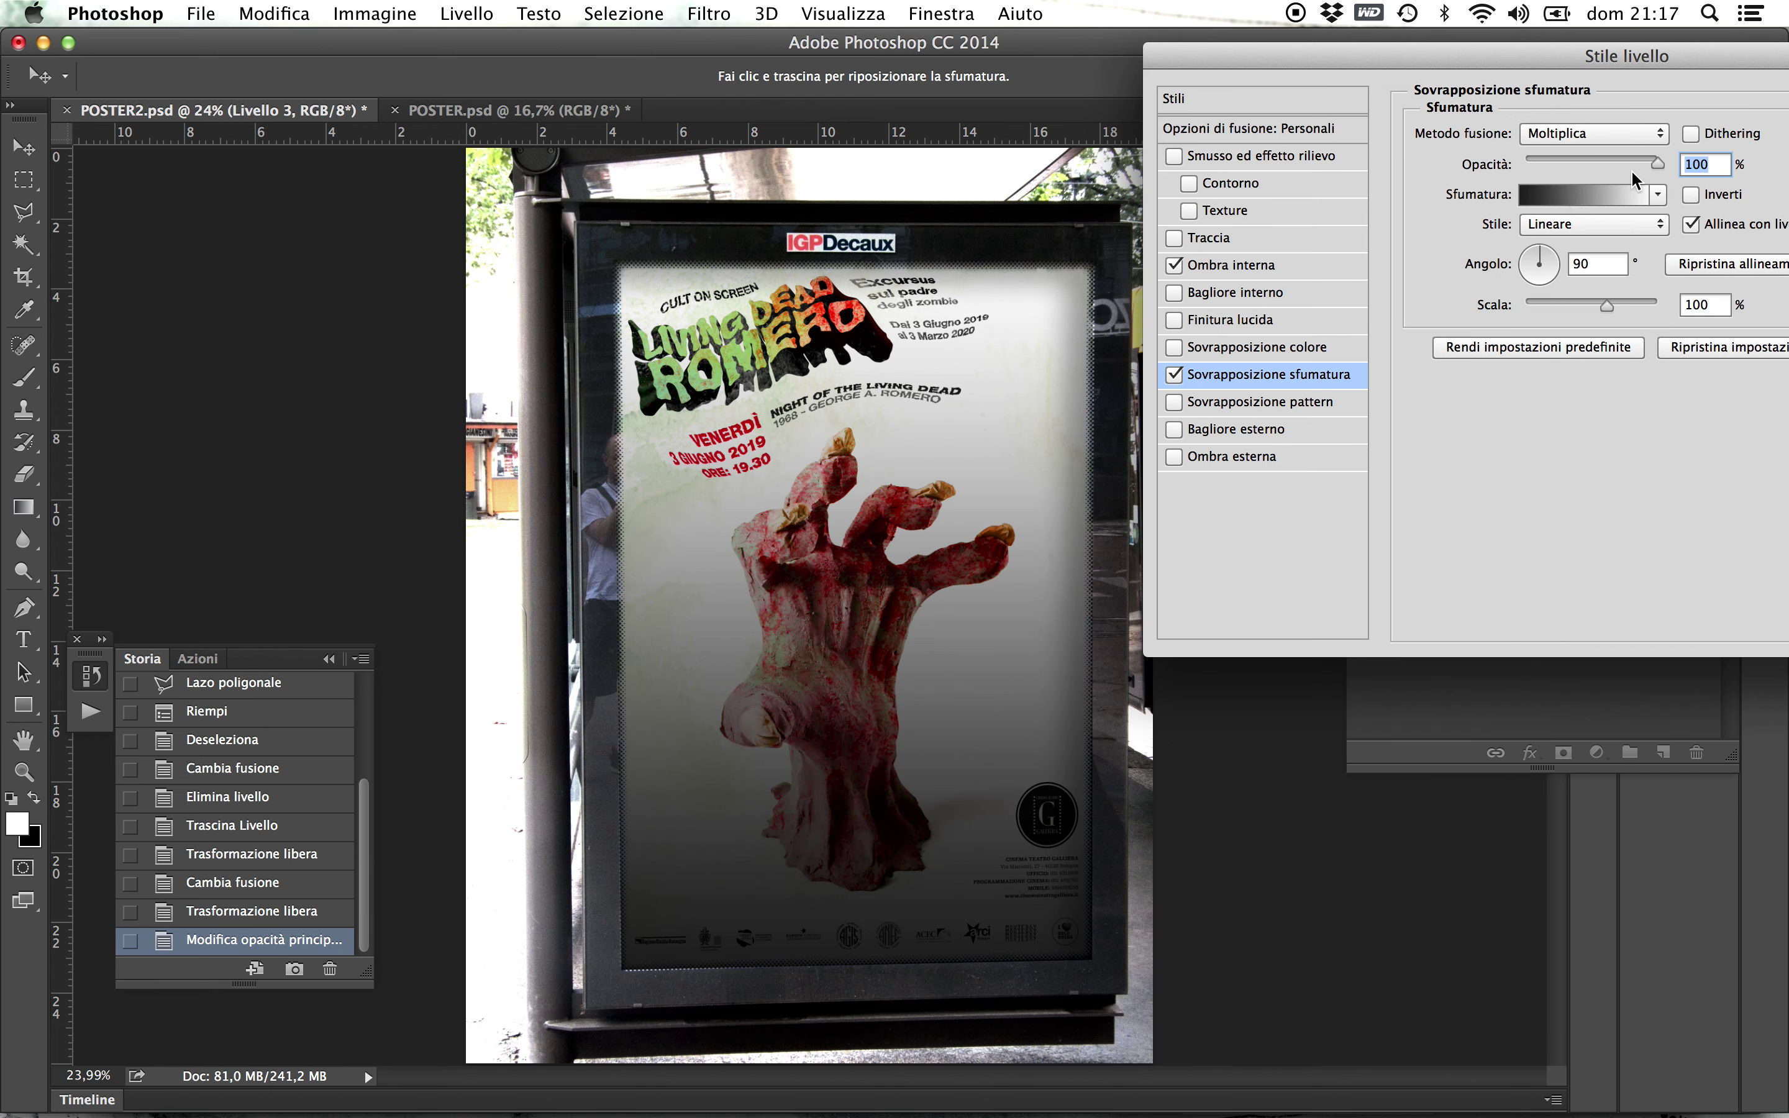
{"action": "left_click_drag", "start_coordinate": [1650, 160], "coordinate": [1555, 163]}
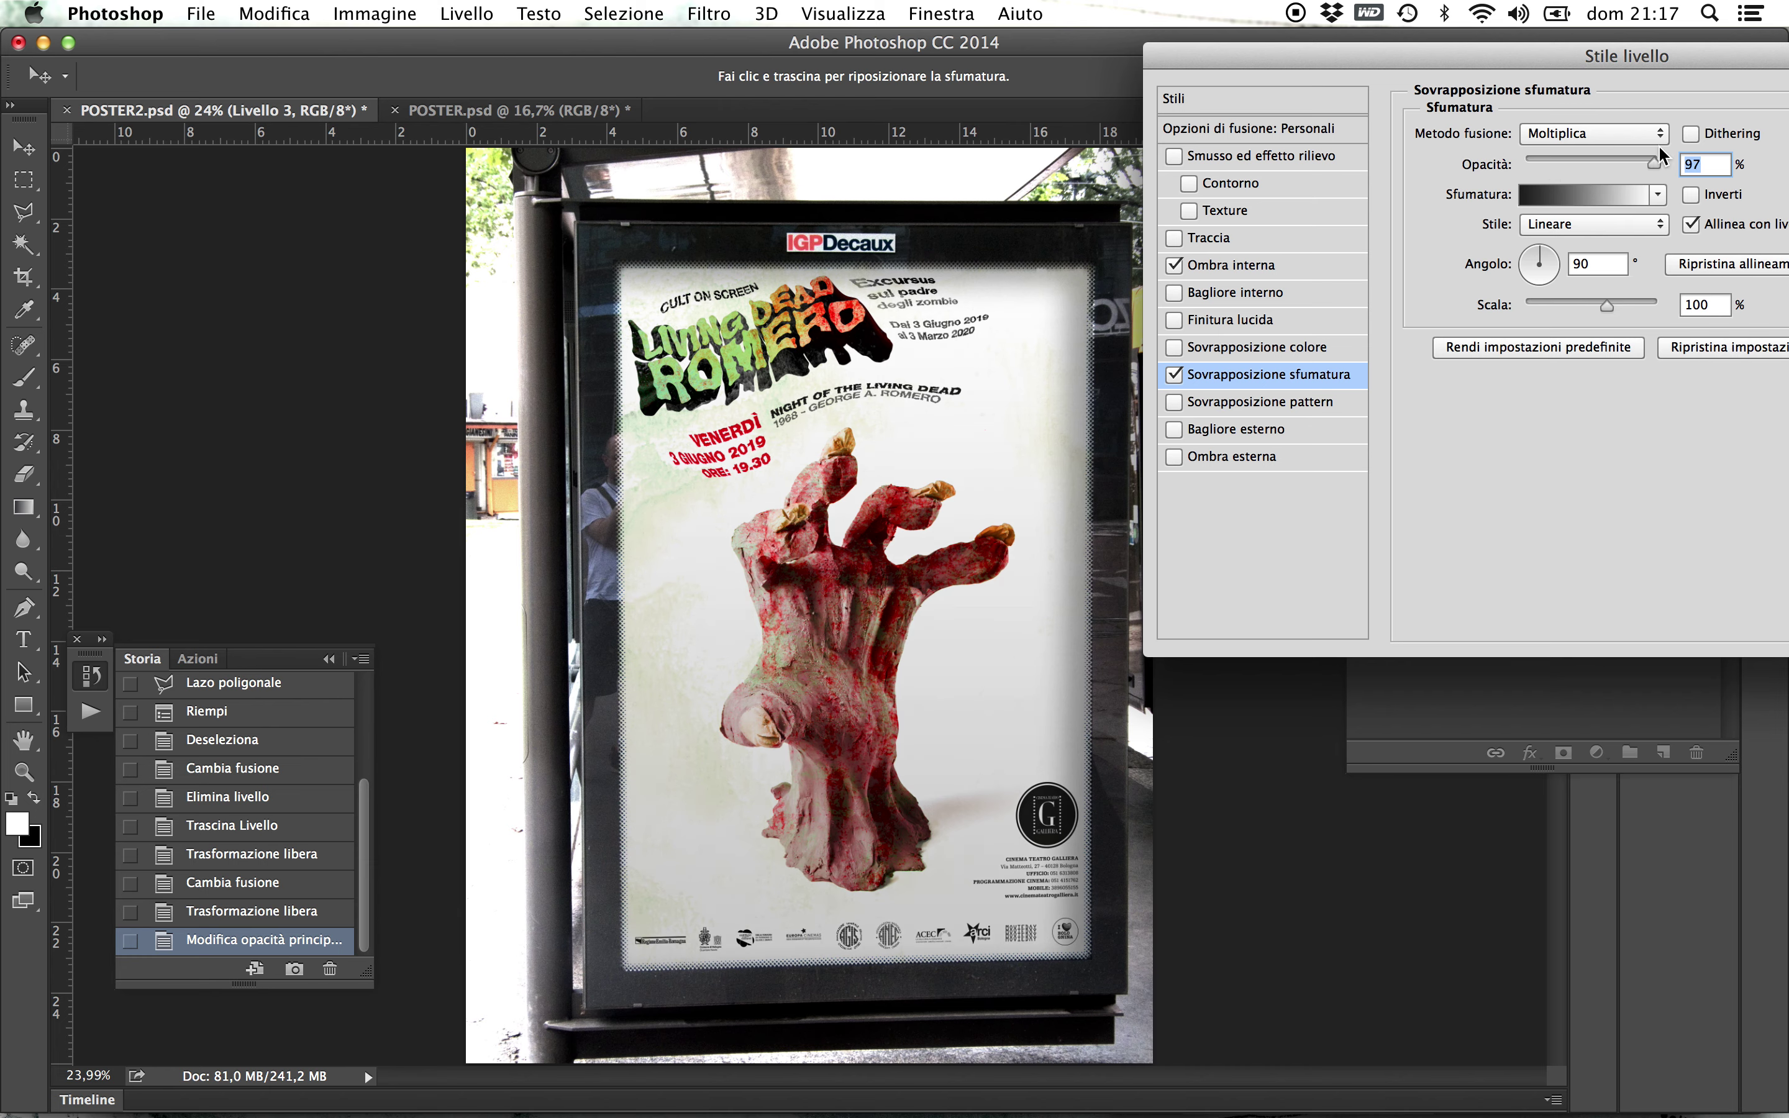
{"action": "left_click_drag", "start_coordinate": [1660, 146], "coordinate": [1668, 196]}
{"action": "mouse_move", "coordinate": [1606, 304]}
{"action": "left_mouse_down"}
{"action": "mouse_move", "coordinate": [1677, 304]}
{"action": "mouse_move", "coordinate": [1532, 304]}
{"action": "mouse_move", "coordinate": [1579, 306]}
{"action": "left_mouse_up"}
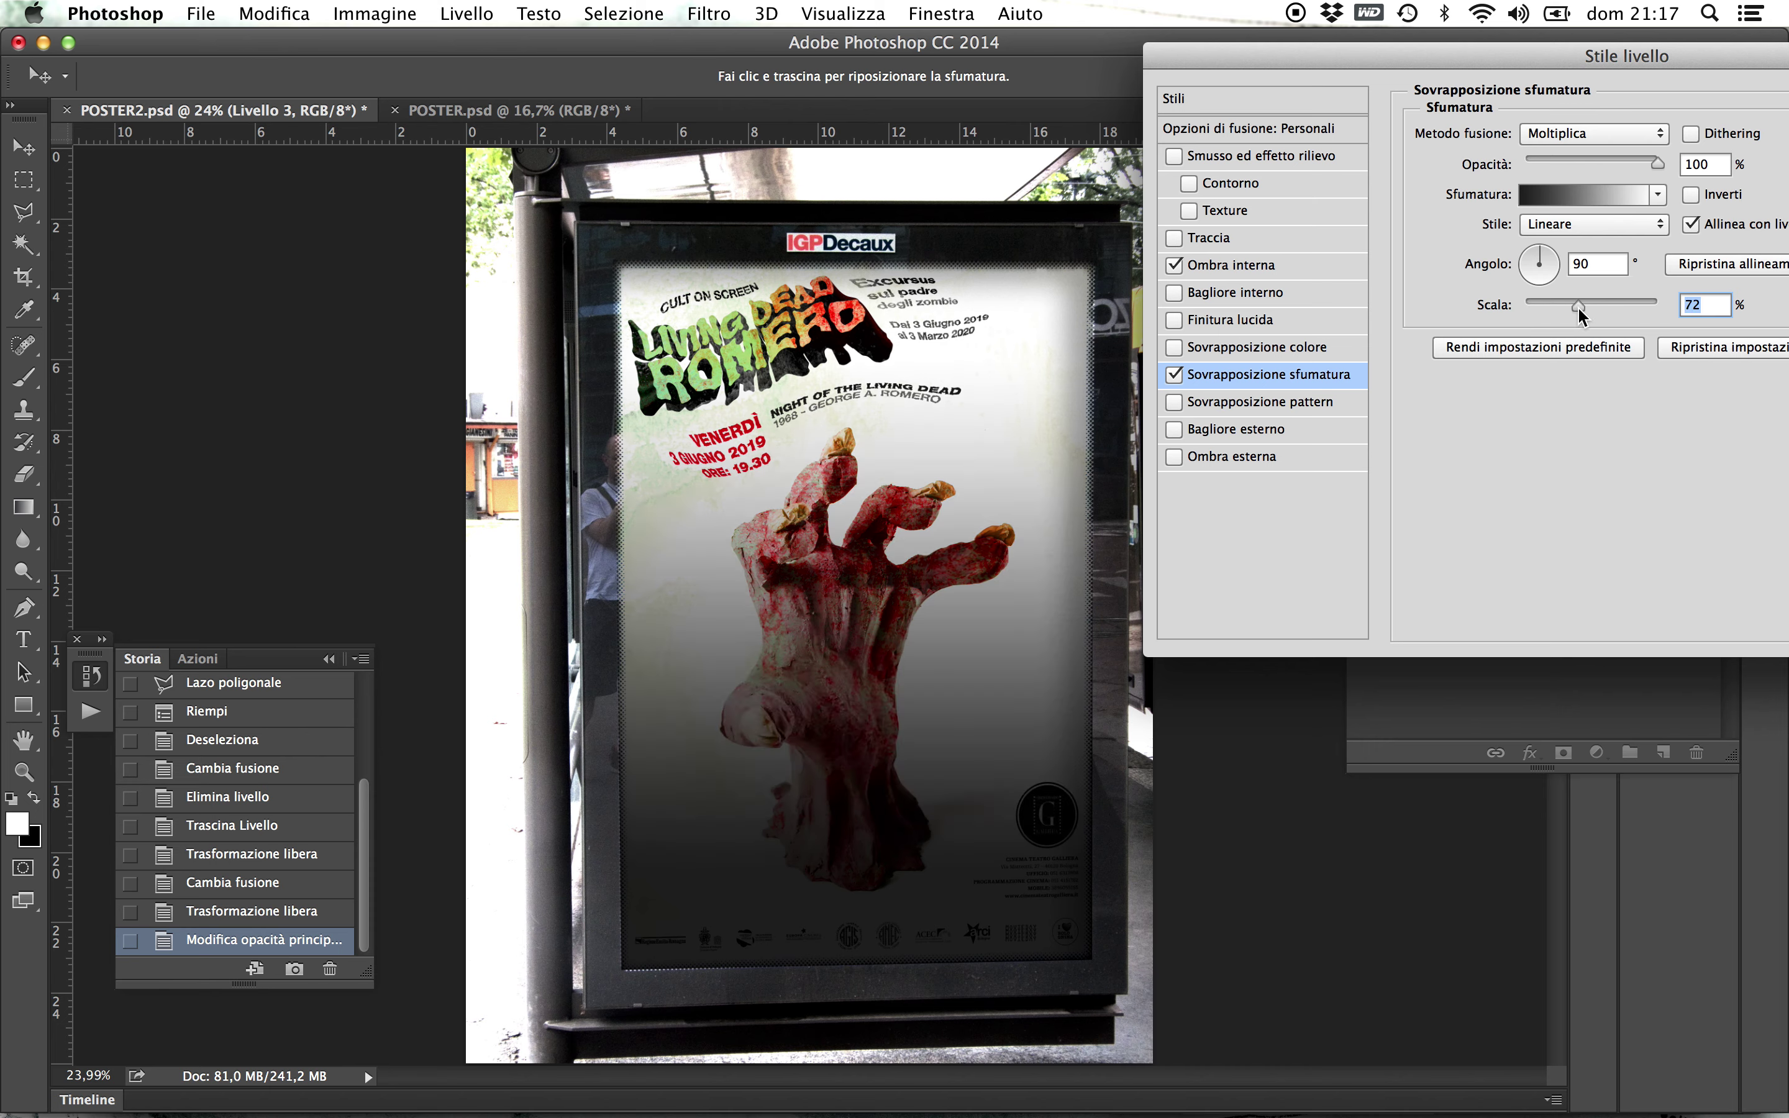
{"action": "left_click_drag", "start_coordinate": [1579, 307], "coordinate": [1596, 300]}
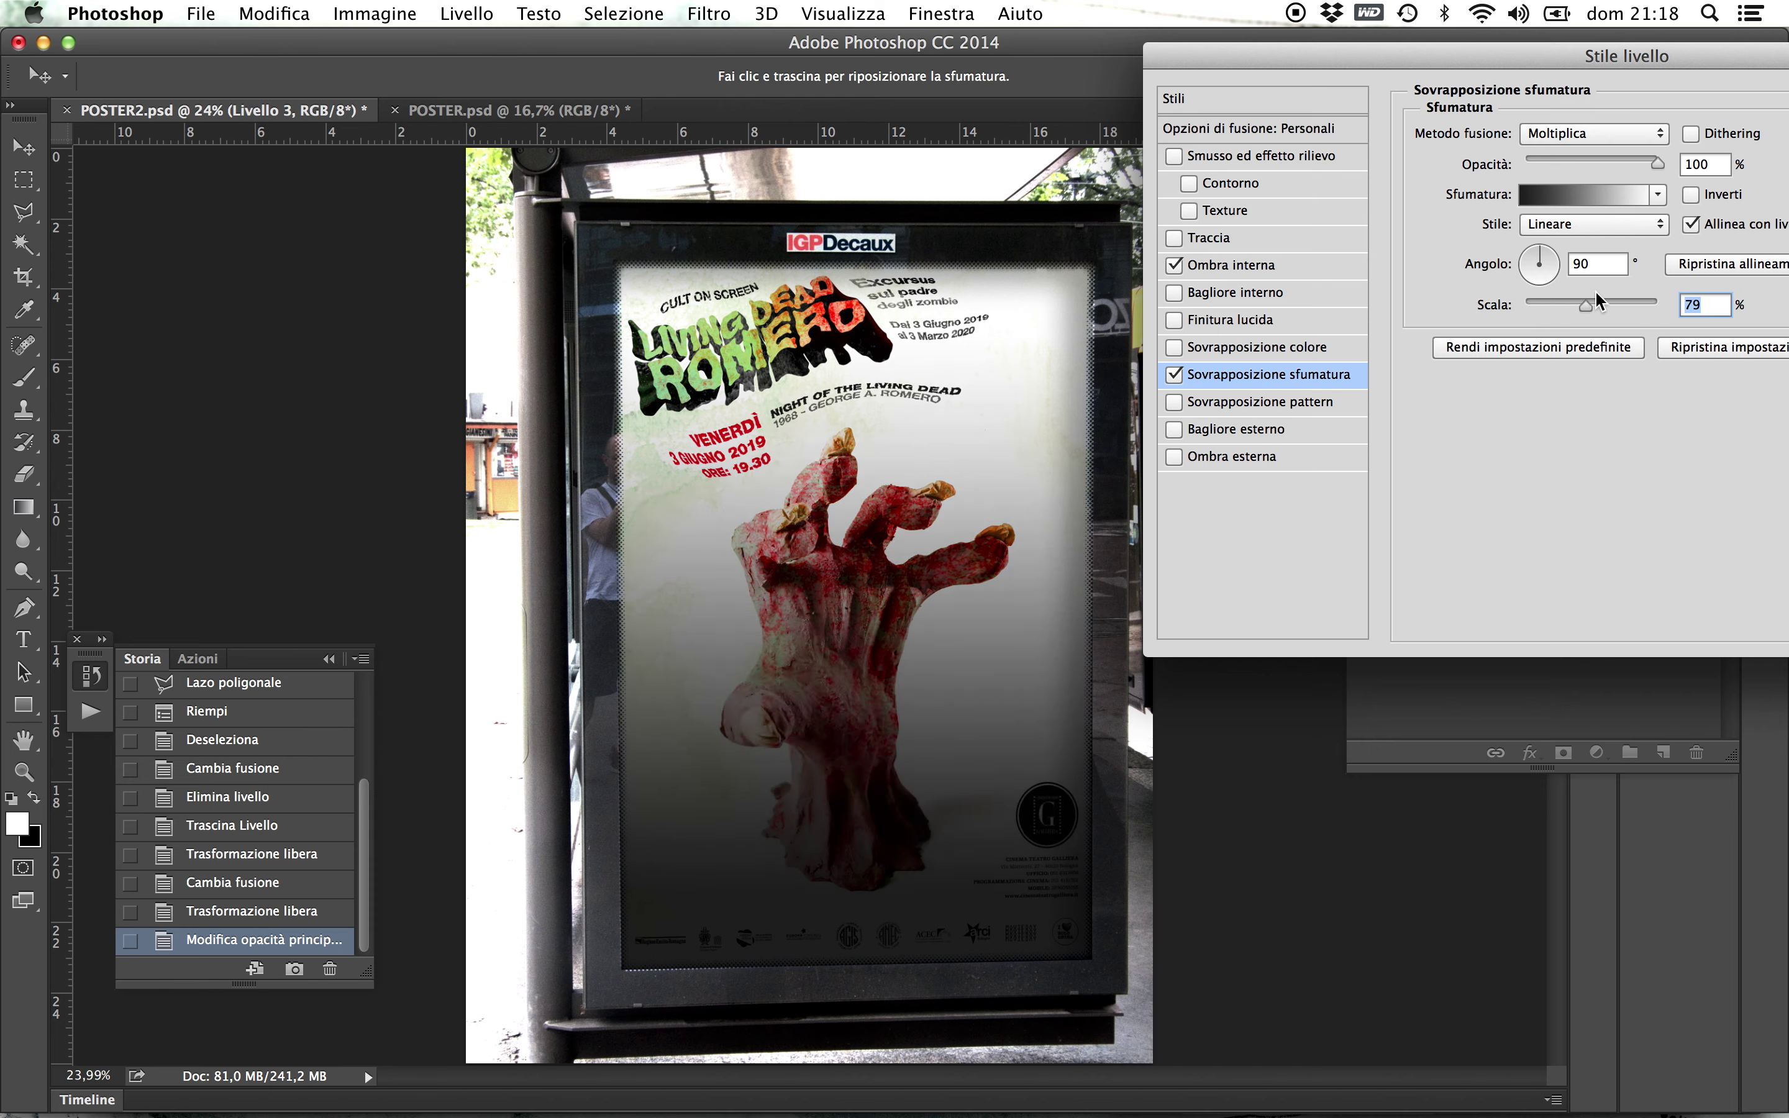
- Set the gradient overlay's angle to 73° and its opacity to 55%
{"action": "left_click", "coordinate": [1551, 253]}
{"action": "left_click_drag", "start_coordinate": [1551, 252], "coordinate": [1535, 253]}
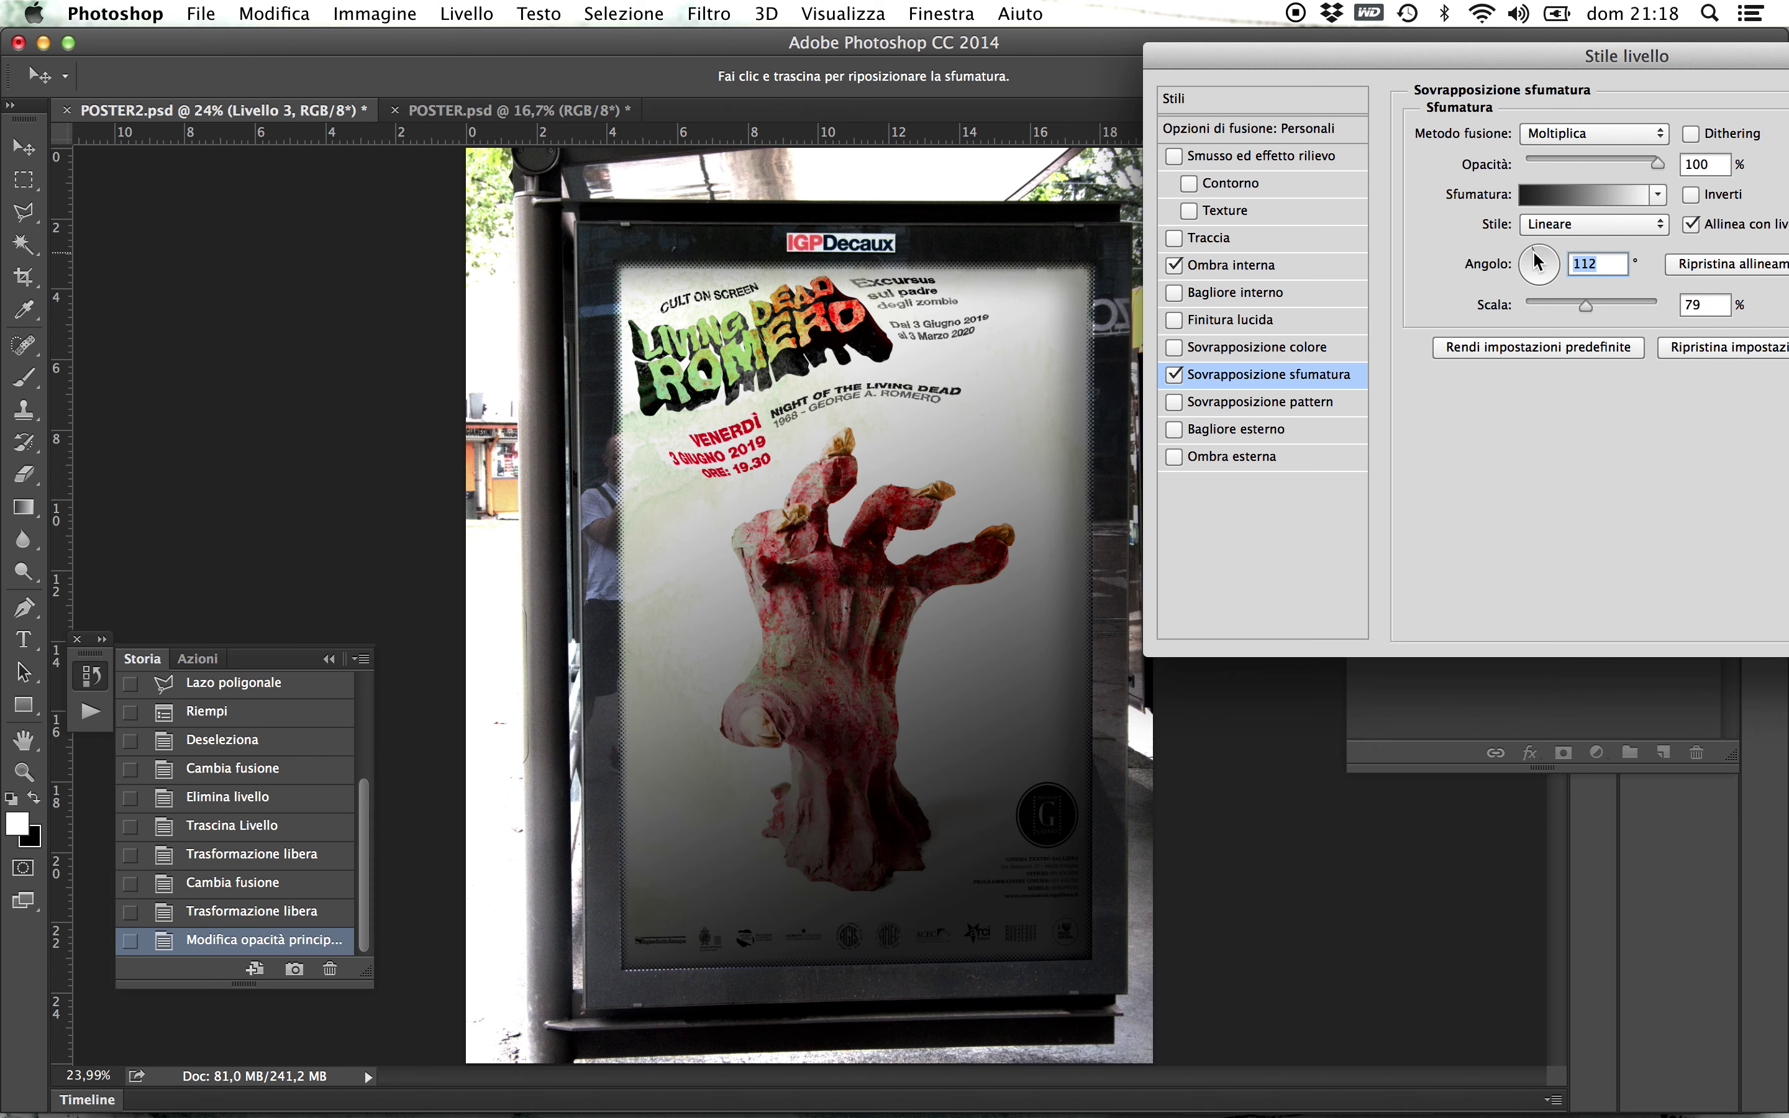
{"action": "left_click_drag", "start_coordinate": [1535, 260], "coordinate": [1543, 265]}
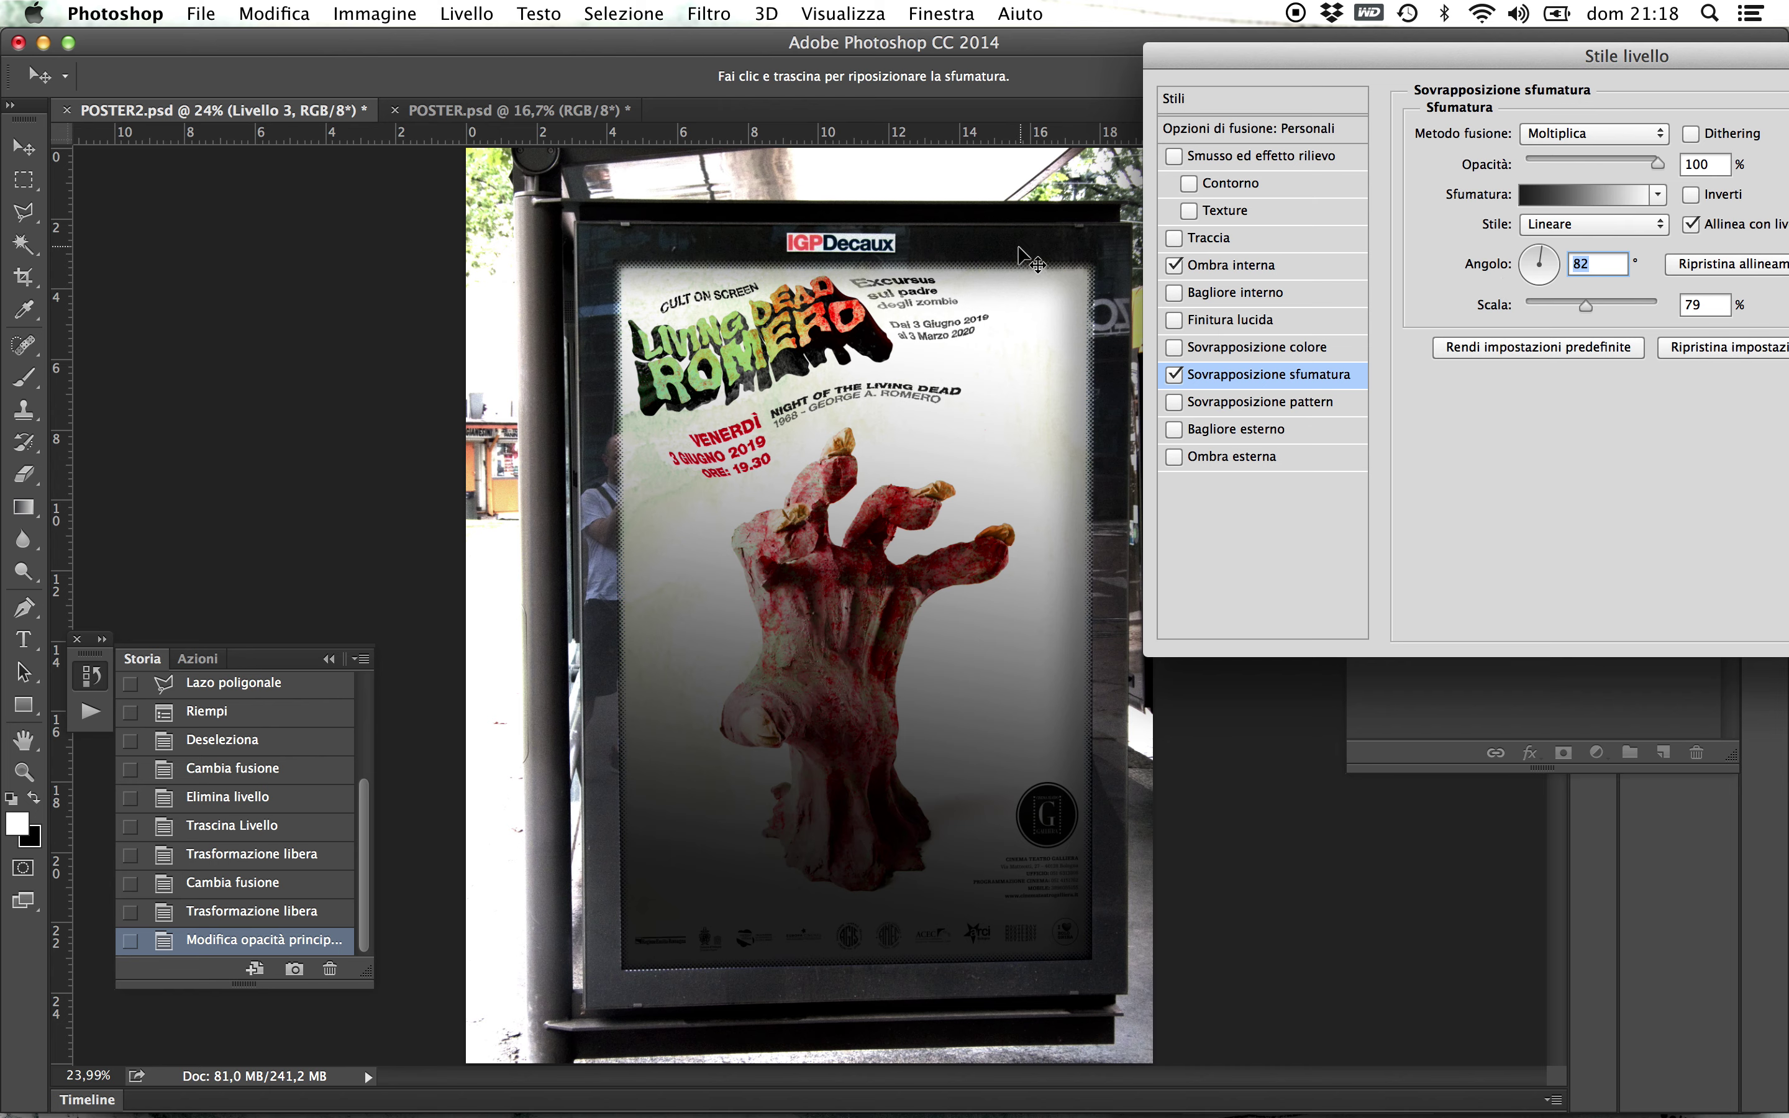
{"action": "left_click_drag", "start_coordinate": [1552, 259], "coordinate": [1546, 256]}
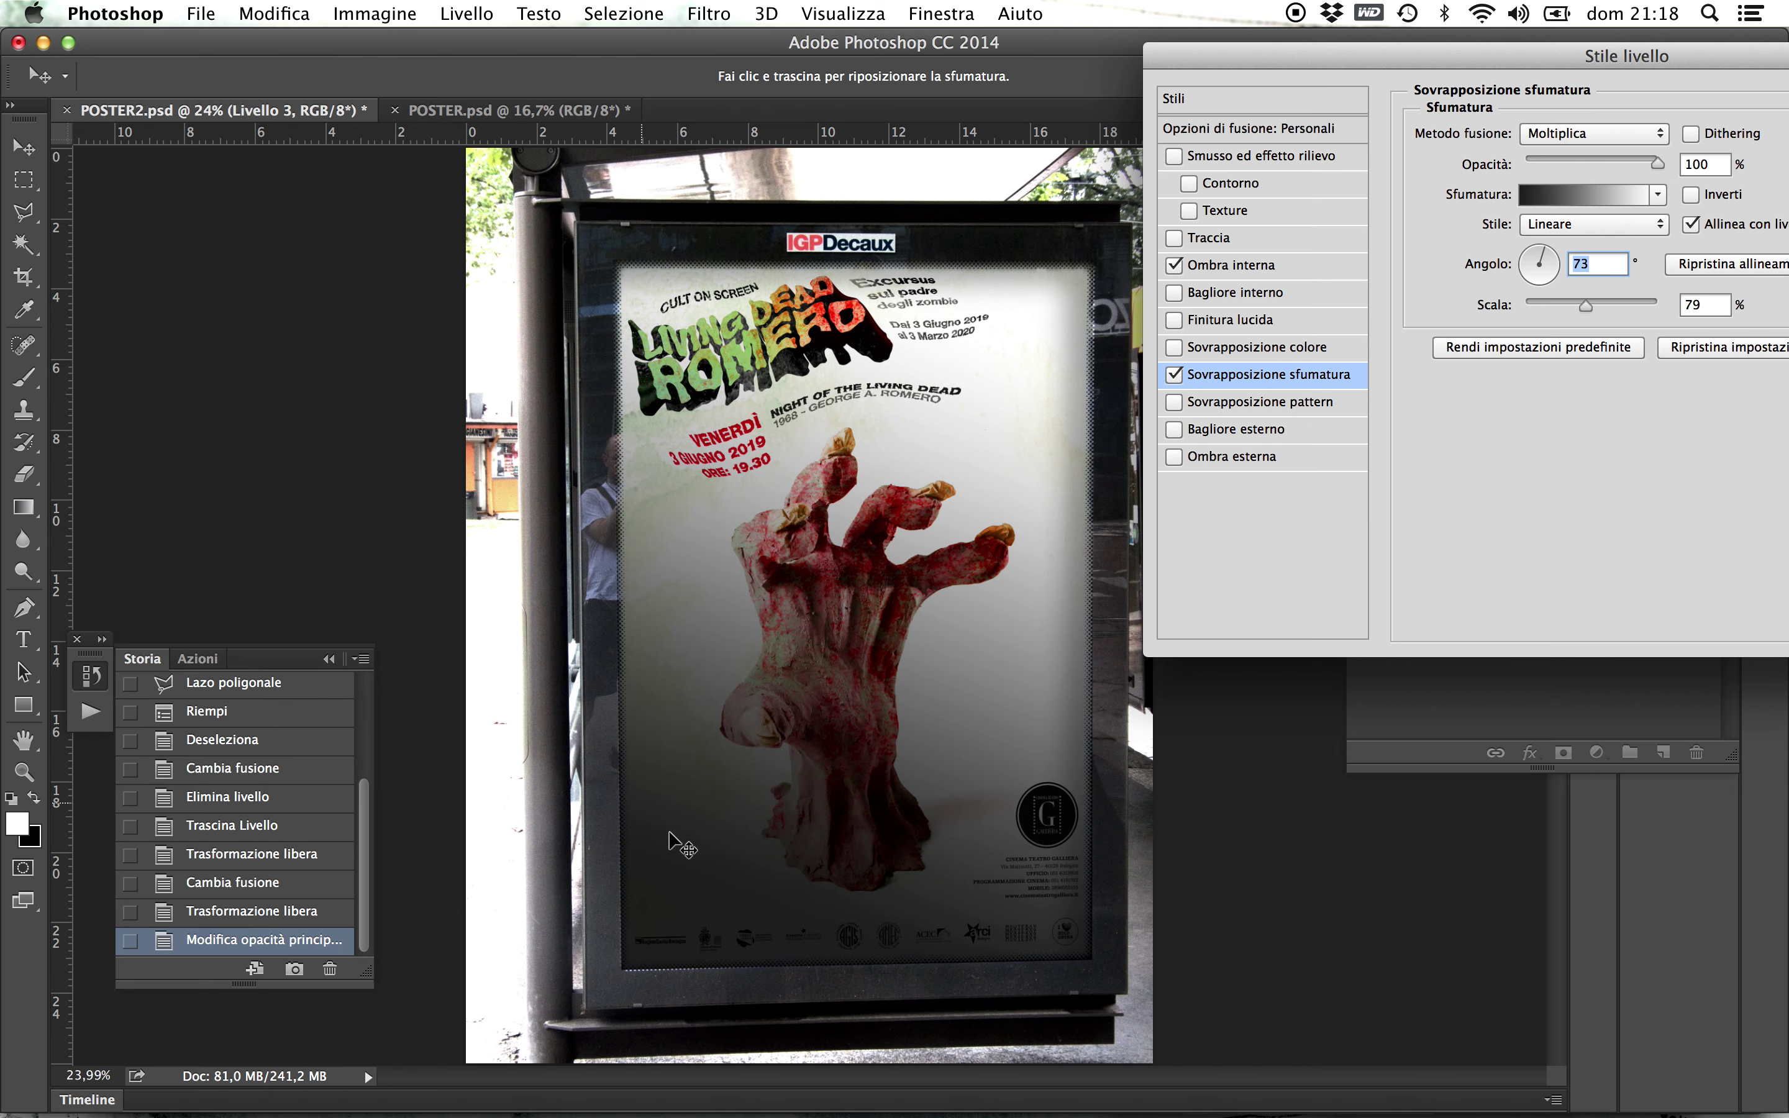
{"action": "left_click_drag", "start_coordinate": [1656, 159], "coordinate": [1603, 160]}
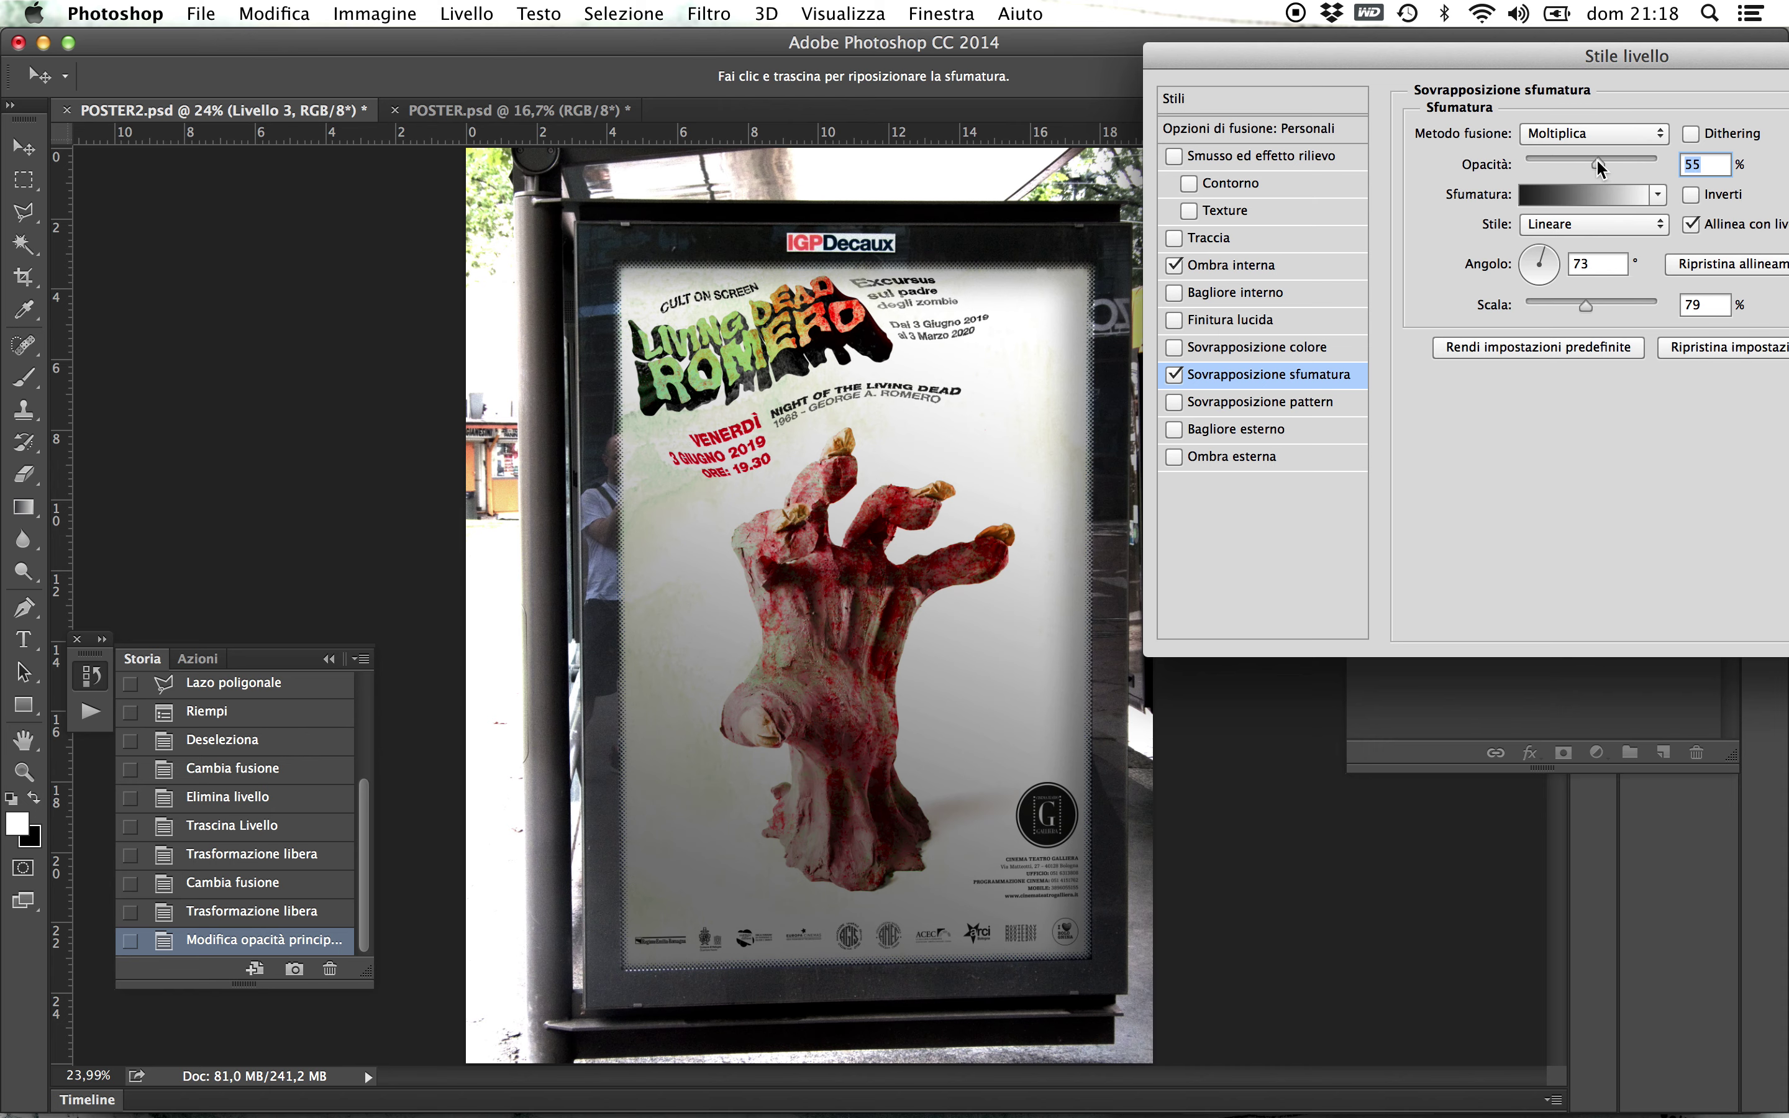
- Try Luce soffusa for the gradient overlay, then set its blend mode to Luce intensa with 74% opacity
{"action": "left_click", "coordinate": [1643, 138]}
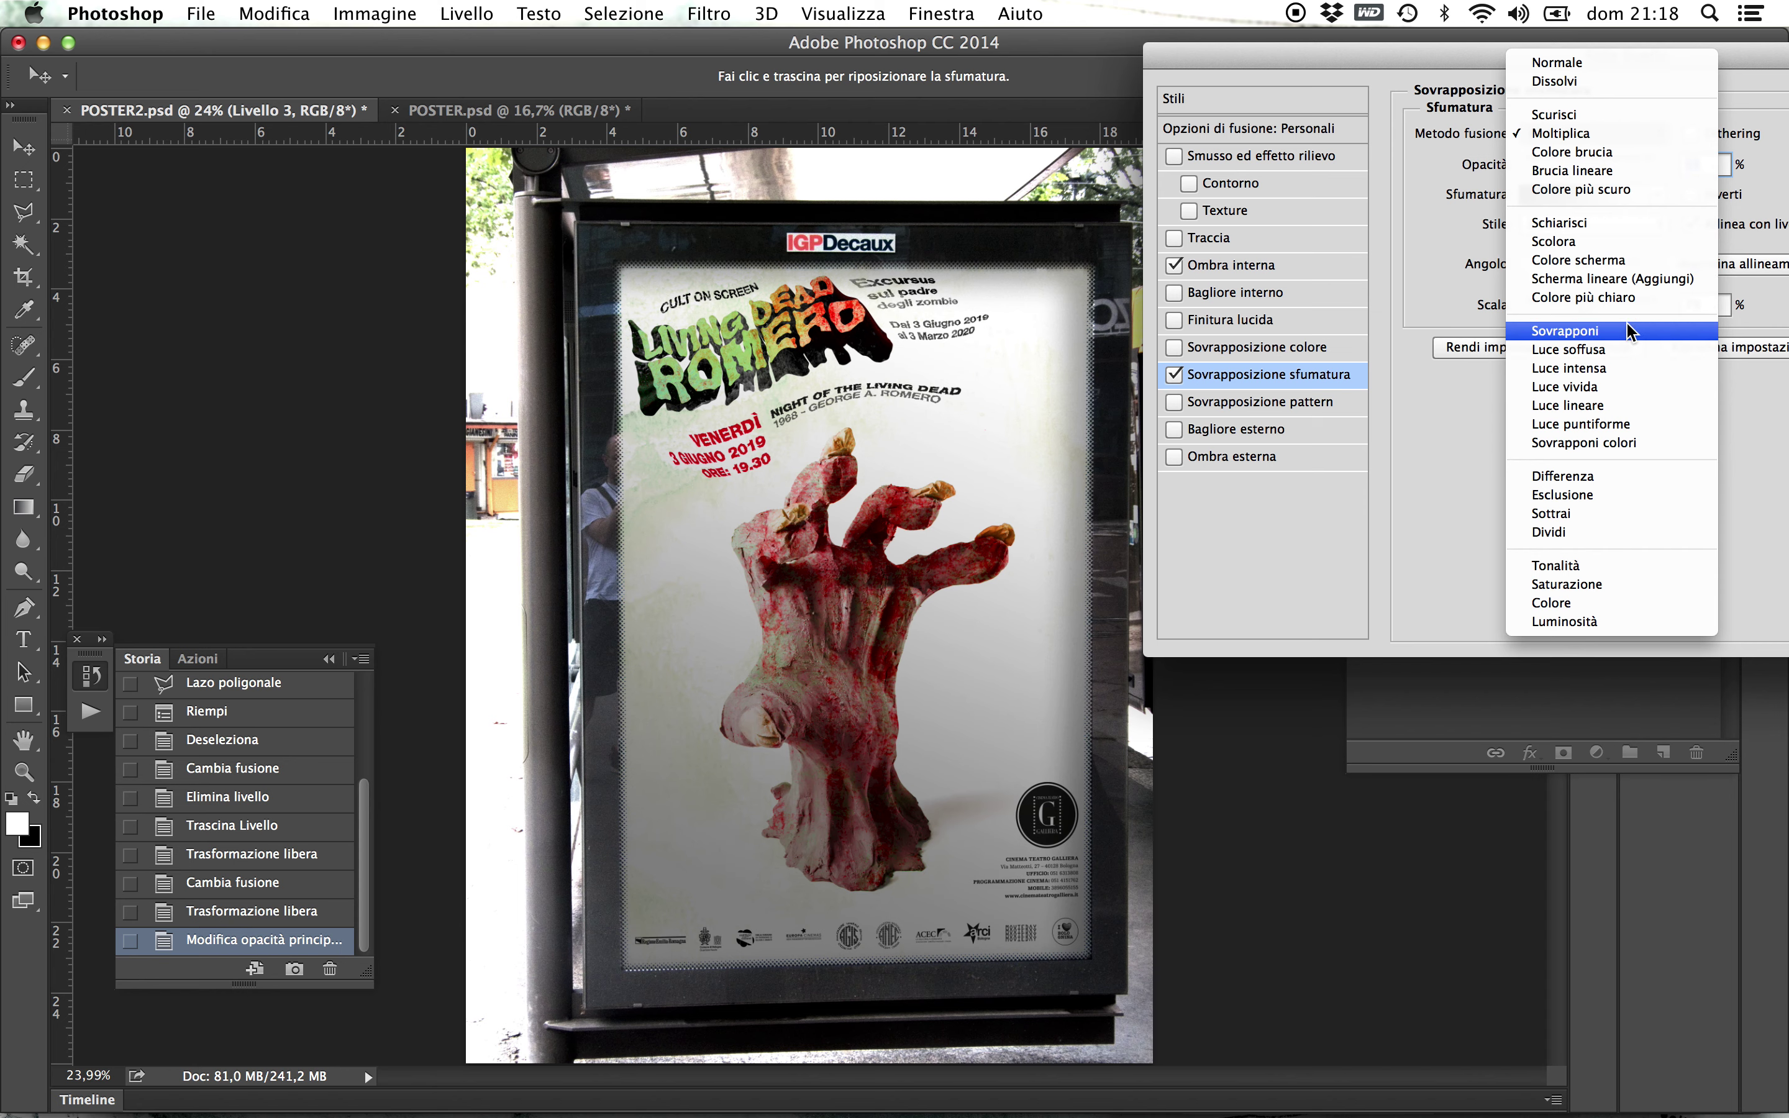
{"action": "left_click", "coordinate": [1626, 349]}
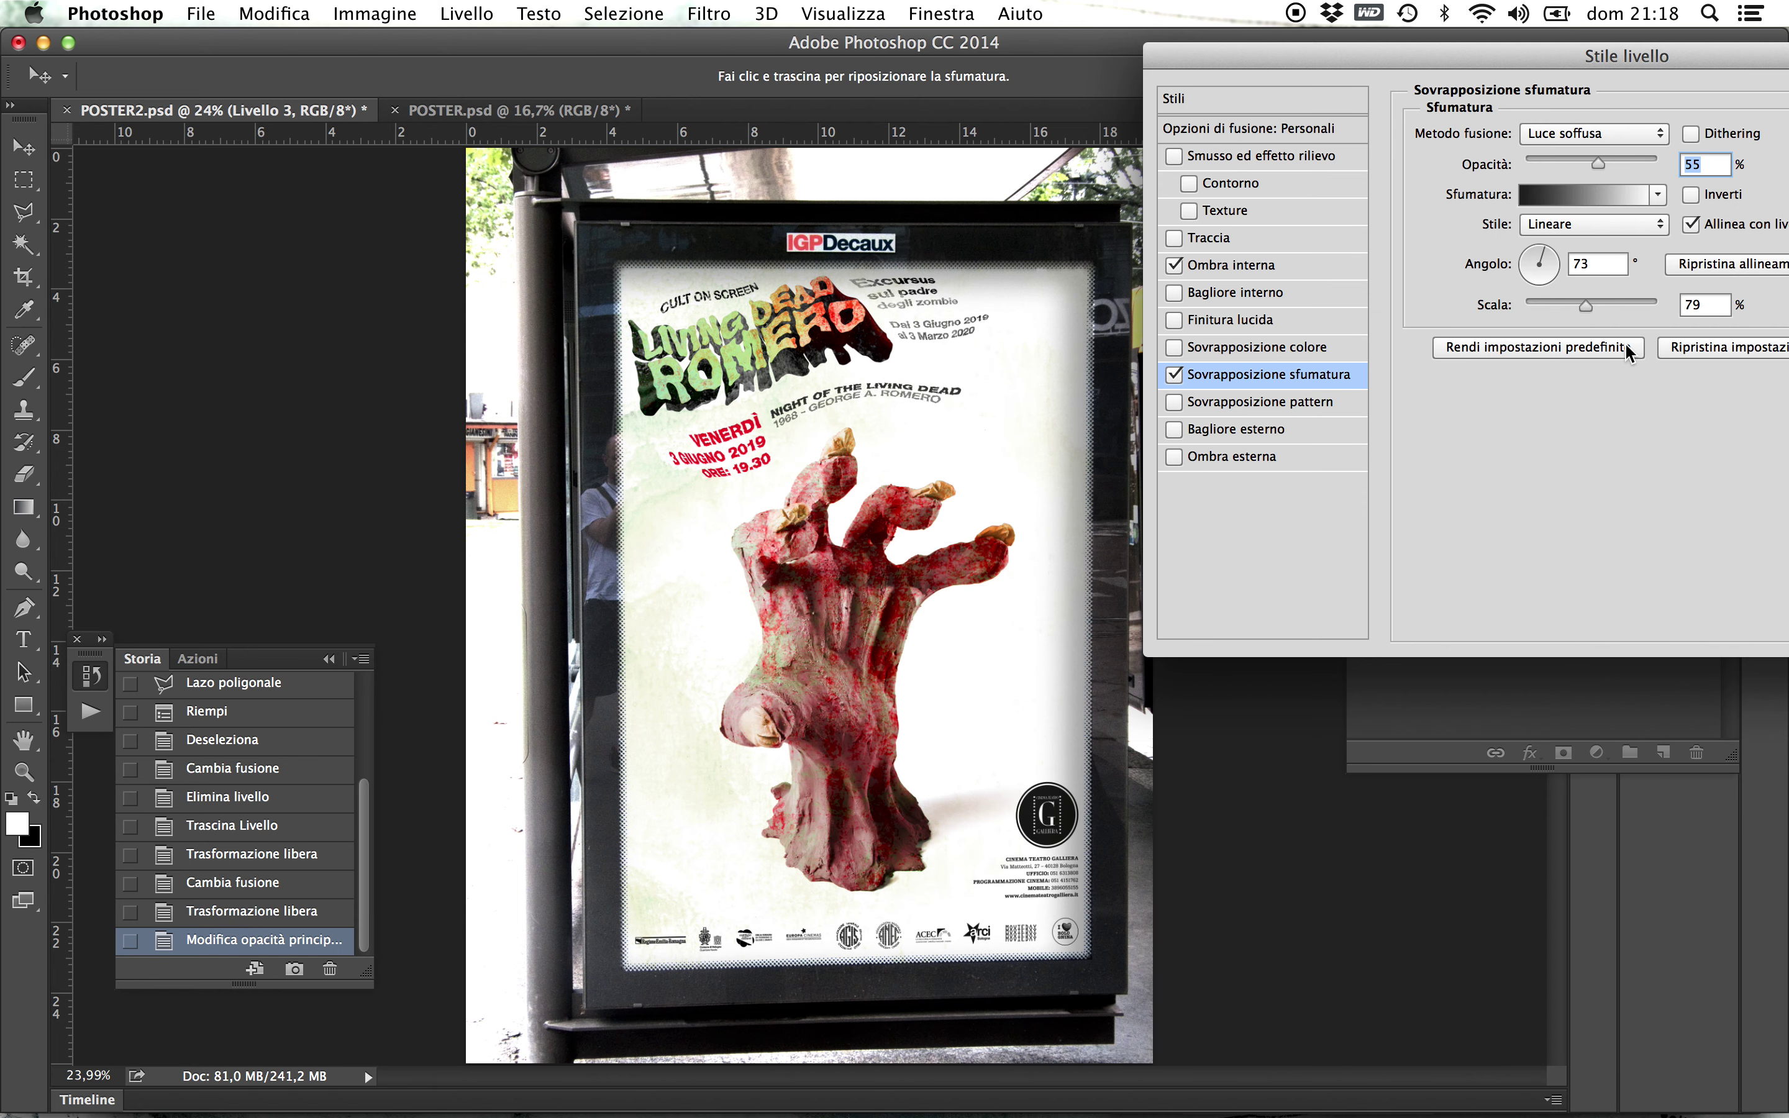
{"action": "left_click", "coordinate": [1638, 133]}
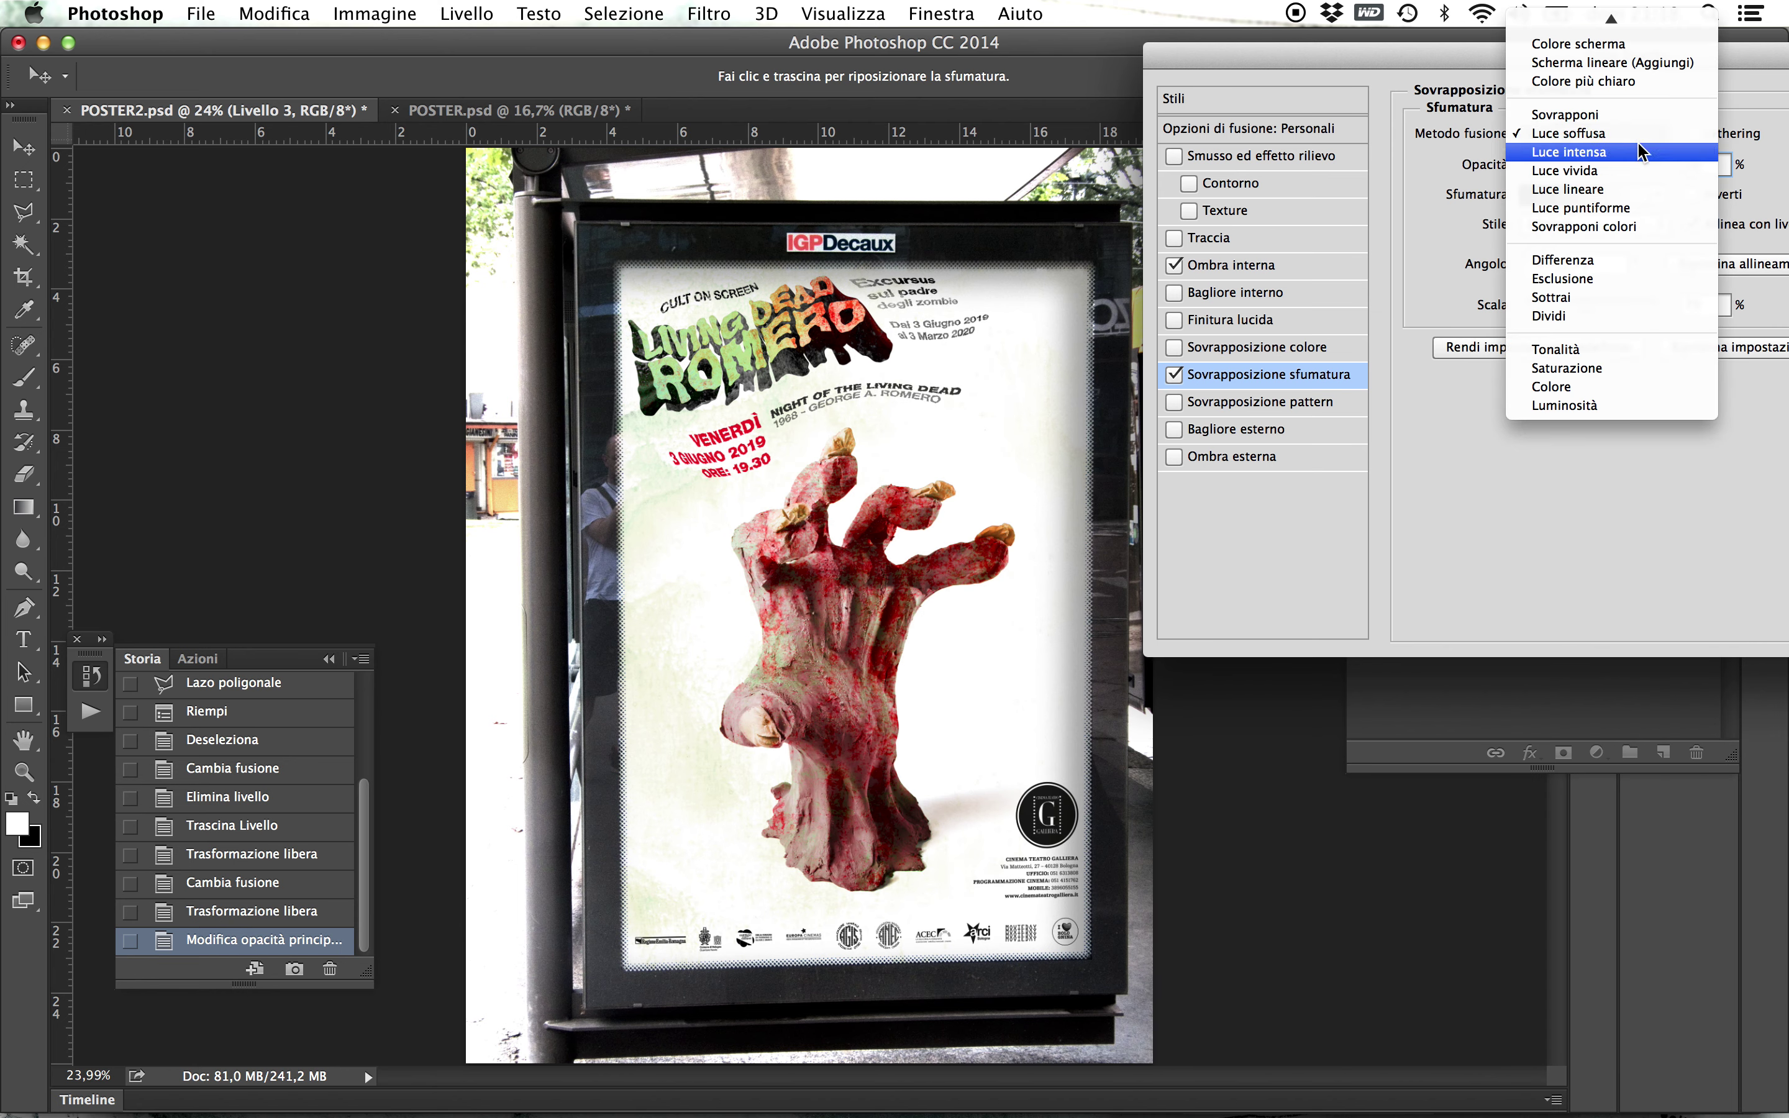
{"action": "left_click", "coordinate": [1630, 152]}
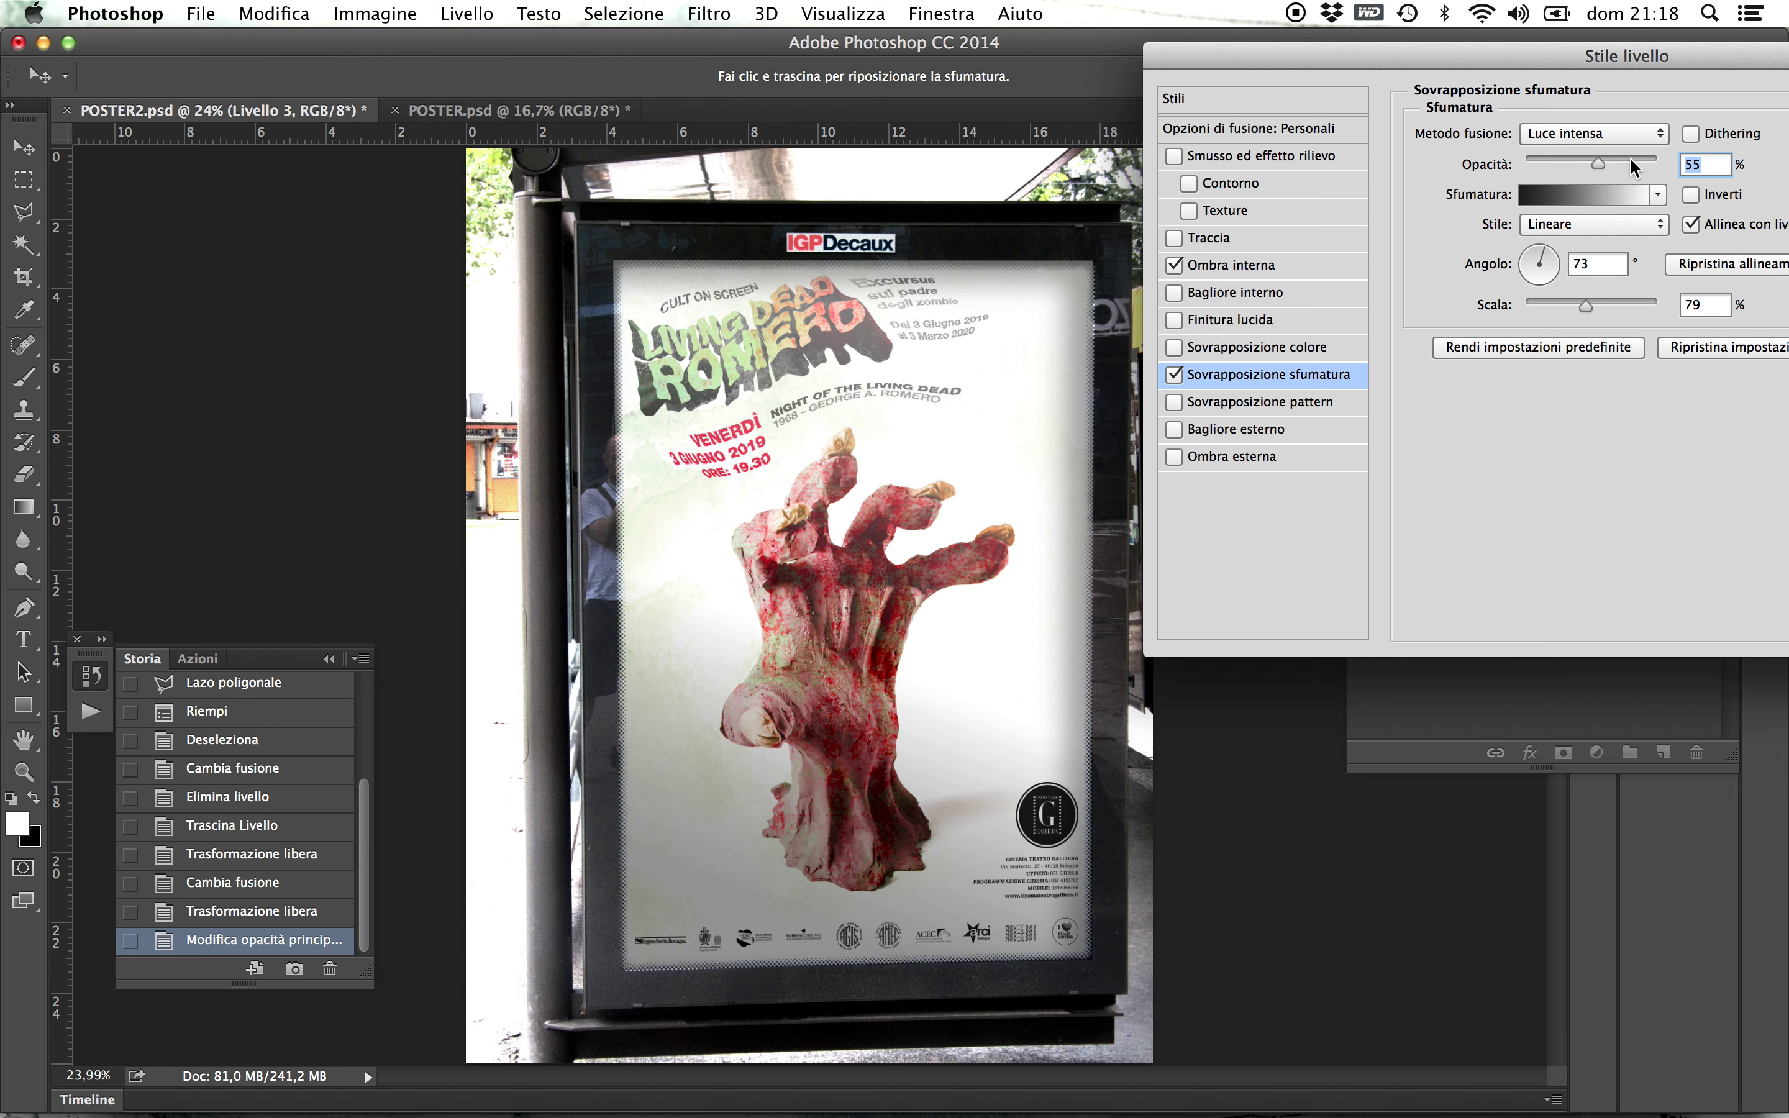
{"action": "left_click_drag", "start_coordinate": [1599, 162], "coordinate": [1617, 156]}
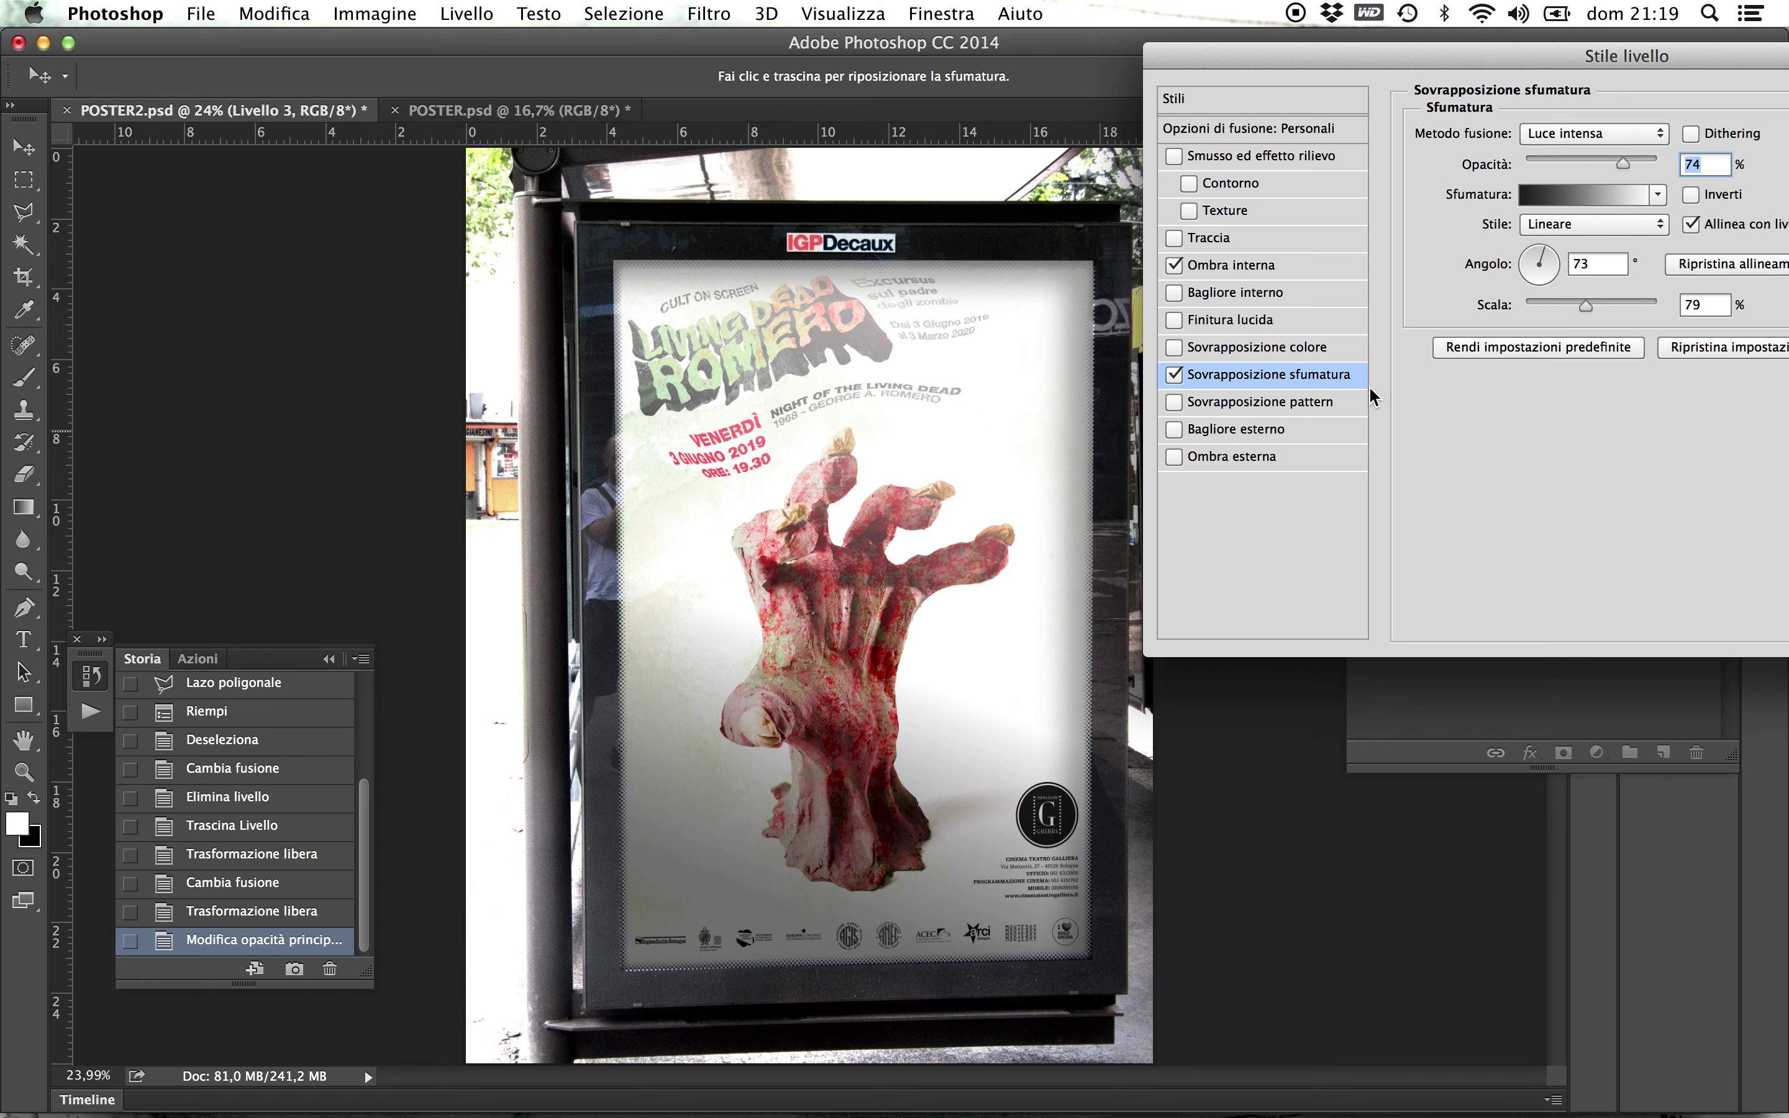
- Lower the gradient overlay's opacity slightly and apply the layer style to Livello 3
{"action": "left_click_drag", "start_coordinate": [1664, 56], "coordinate": [1358, 80]}
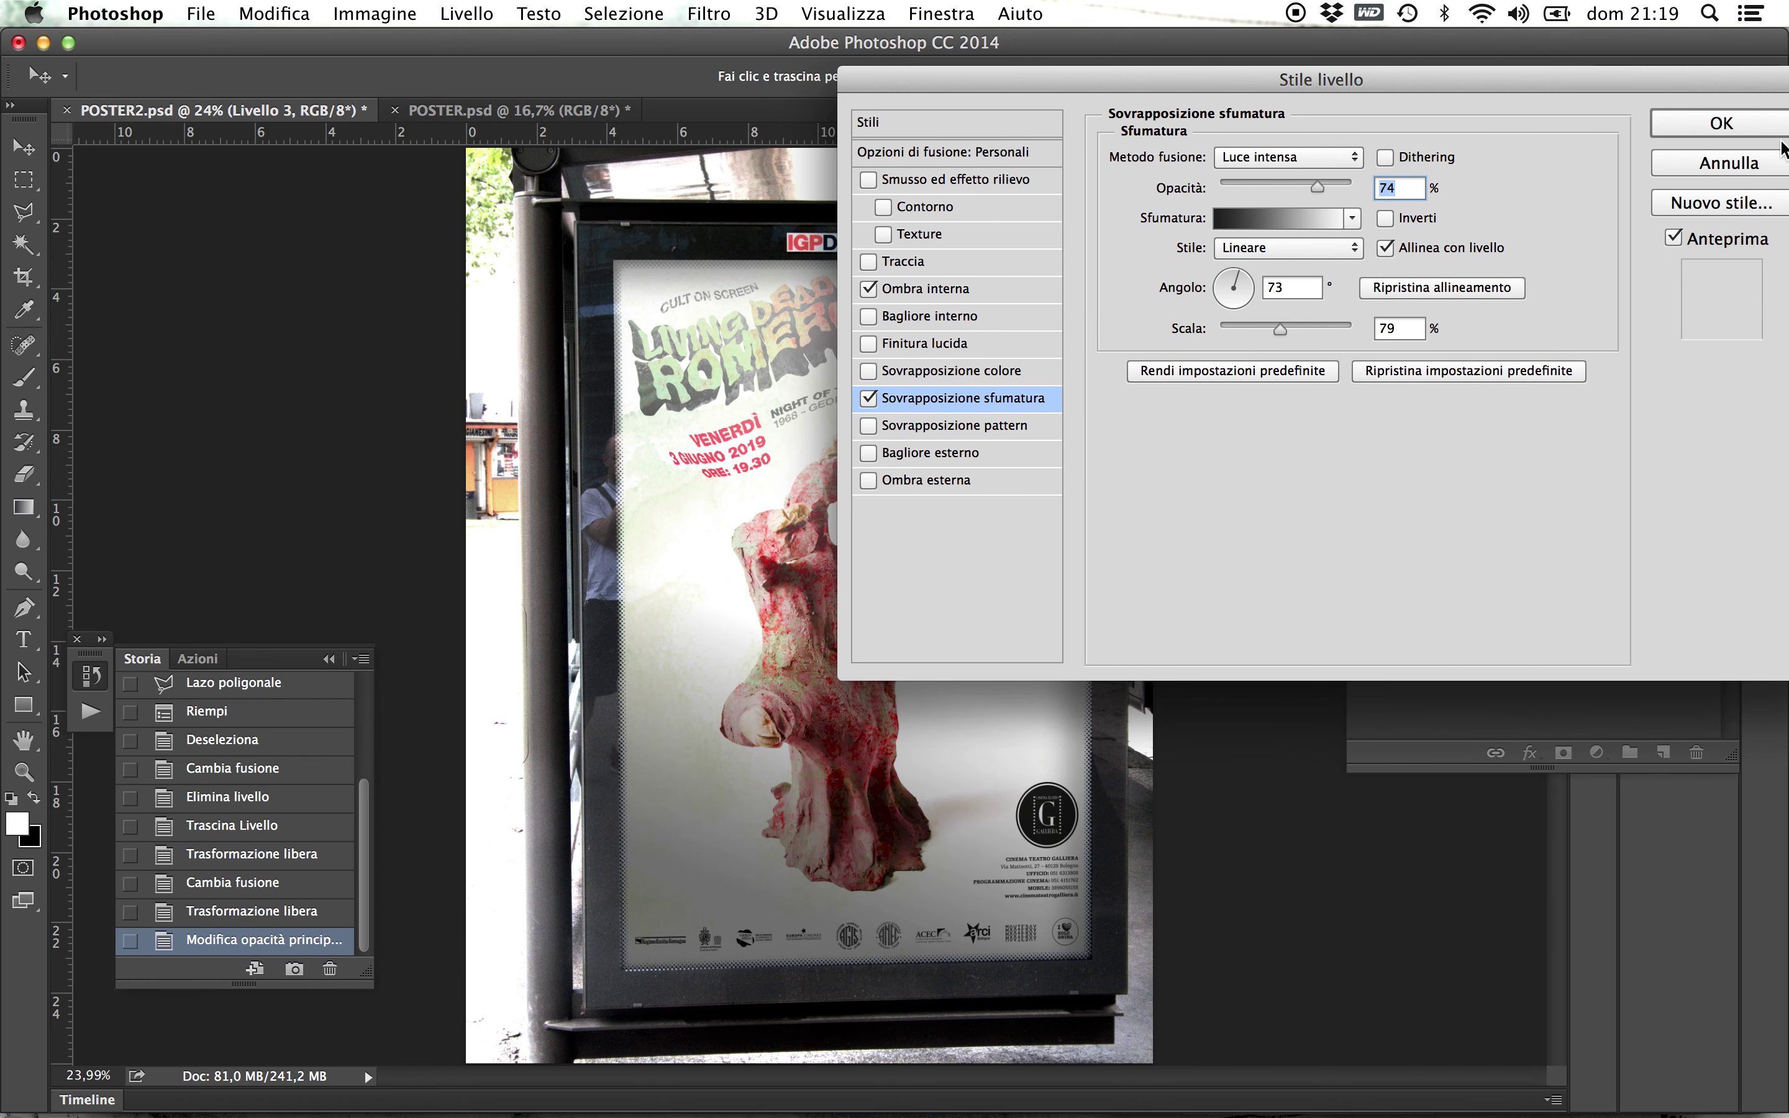
{"action": "left_click_drag", "start_coordinate": [1320, 189], "coordinate": [1313, 187]}
{"action": "left_click", "coordinate": [1719, 125]}
{"action": "key", "text": "space"}
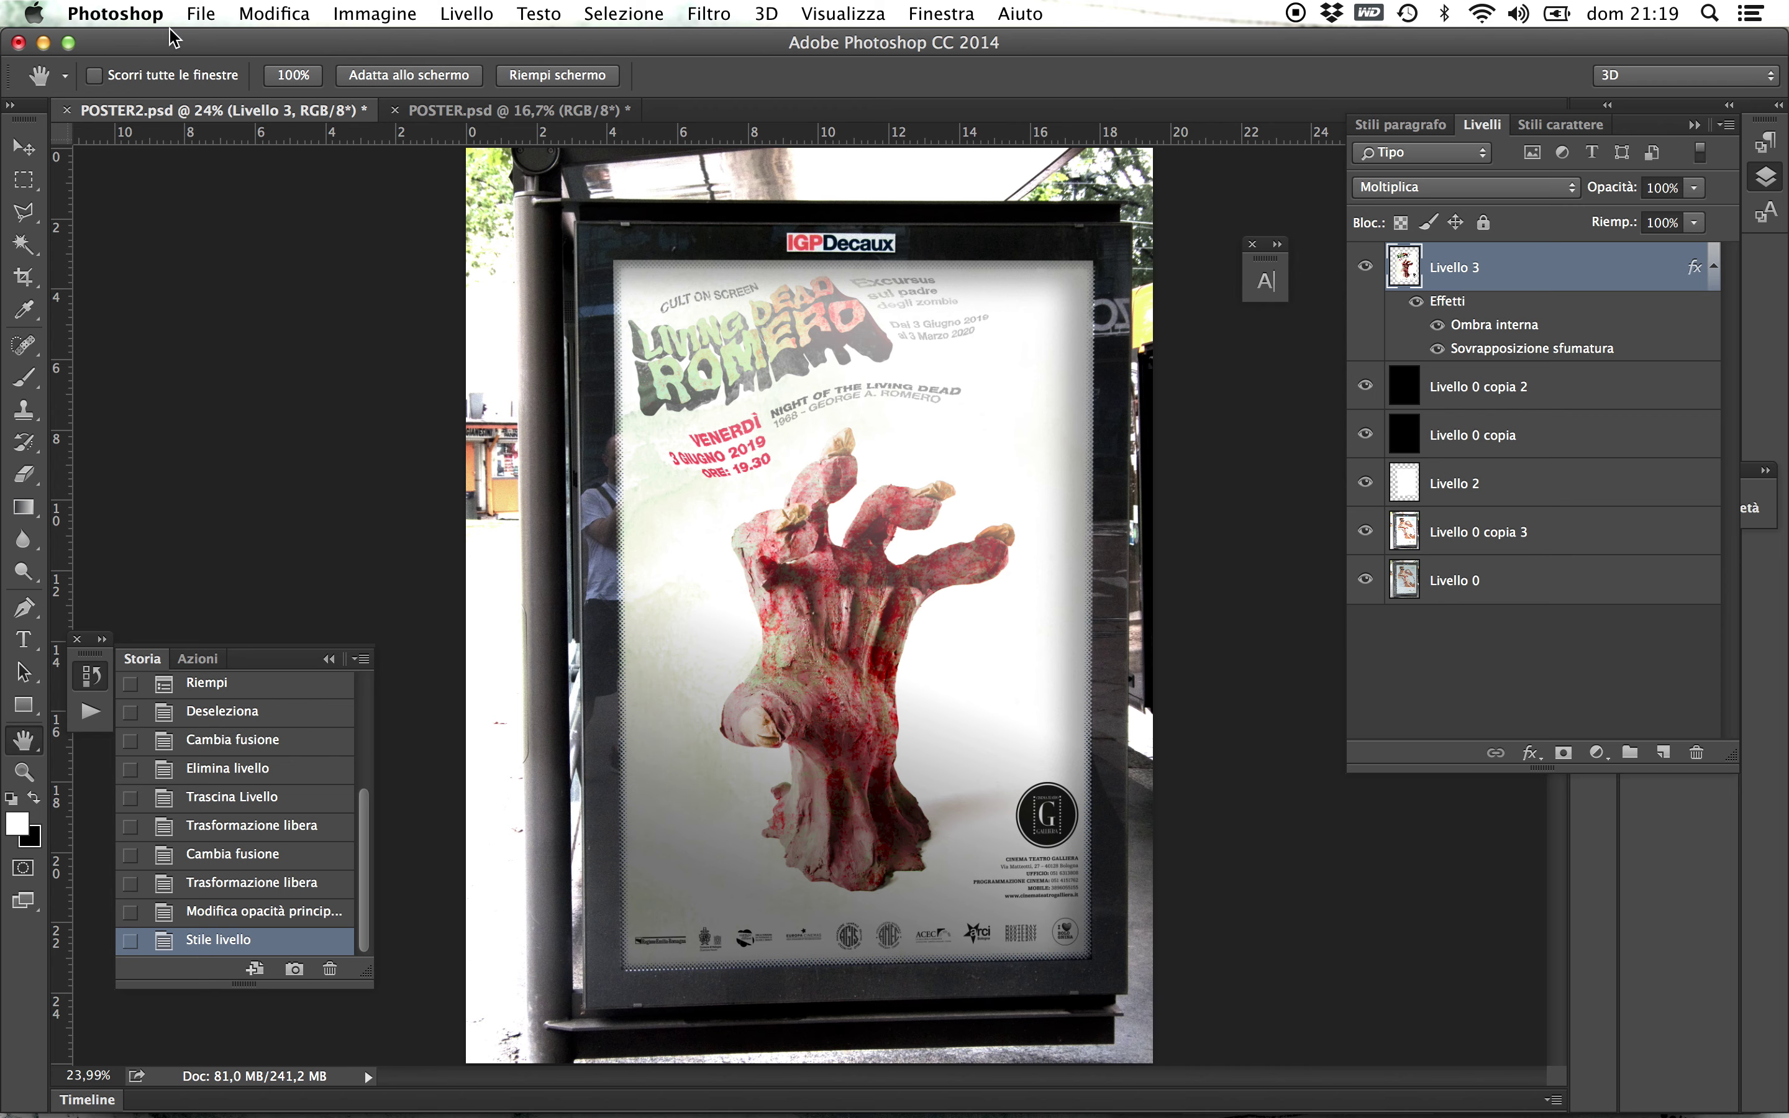
{"action": "left_click", "coordinate": [388, 19]}
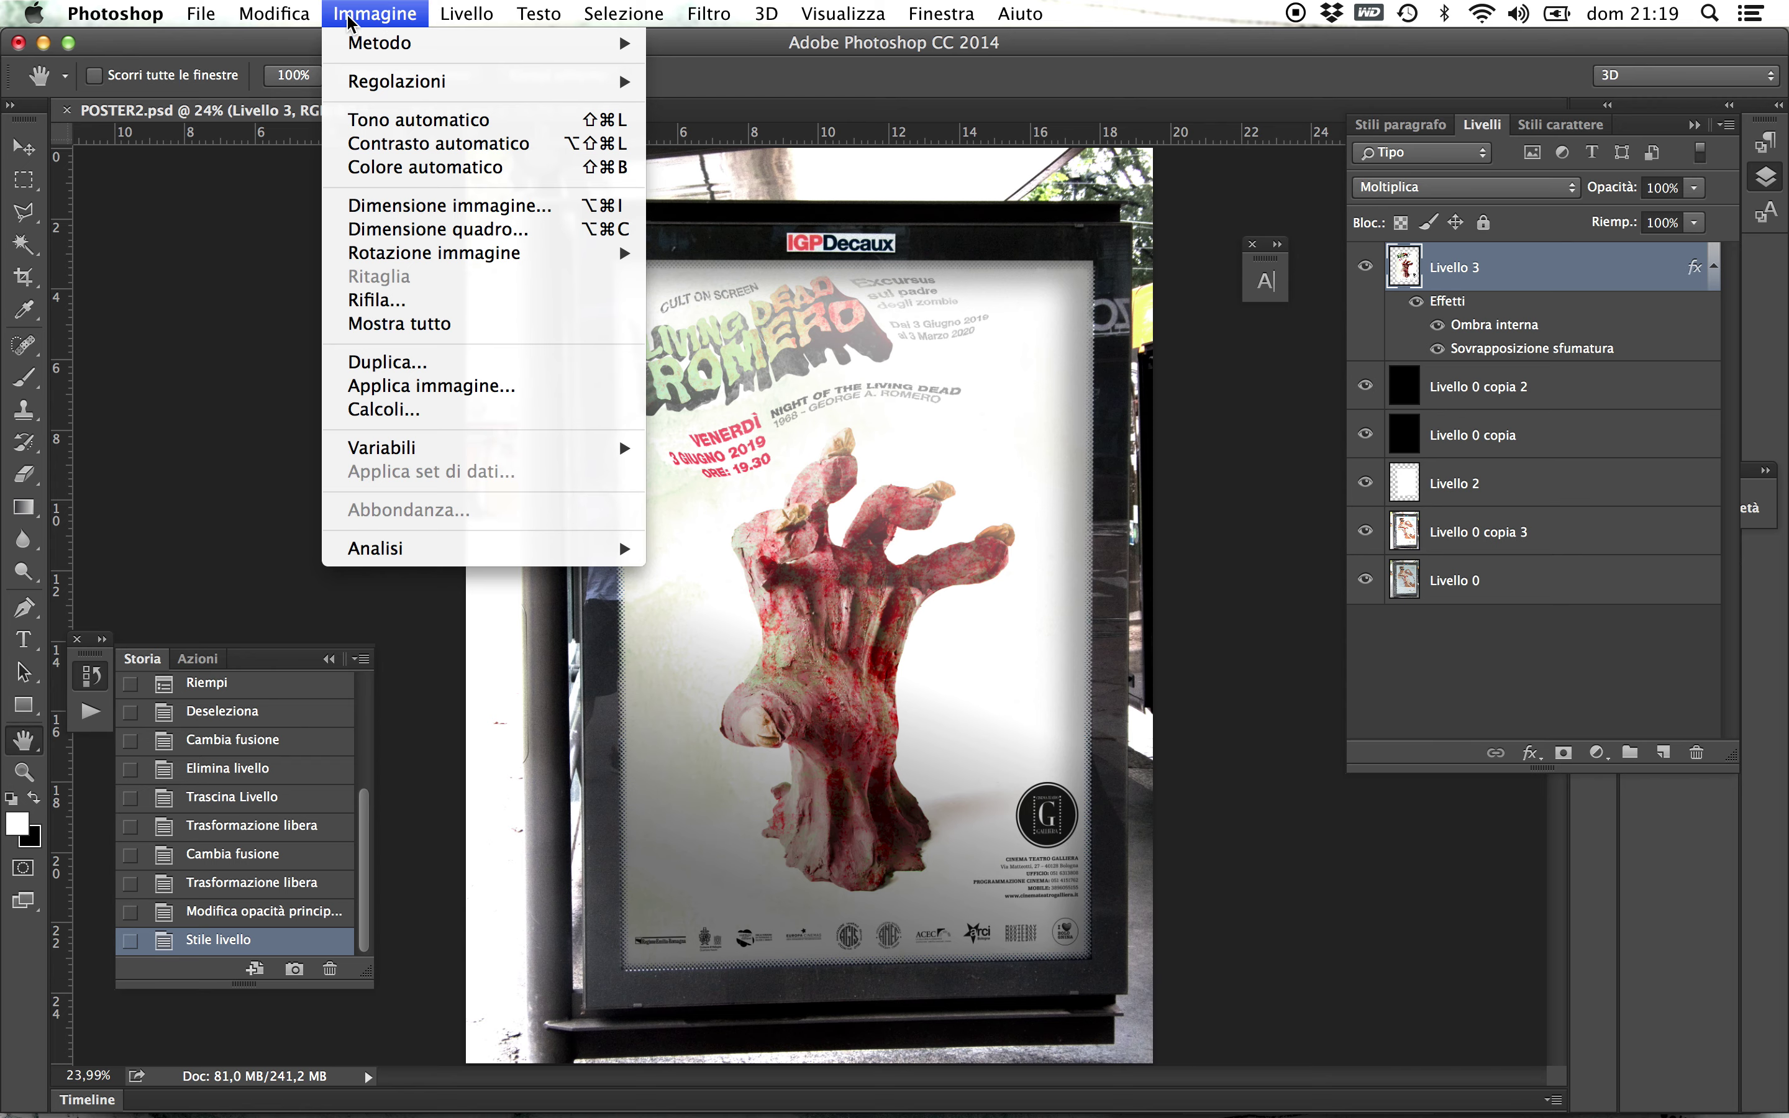
{"action": "mouse_move", "coordinate": [293, 22]}
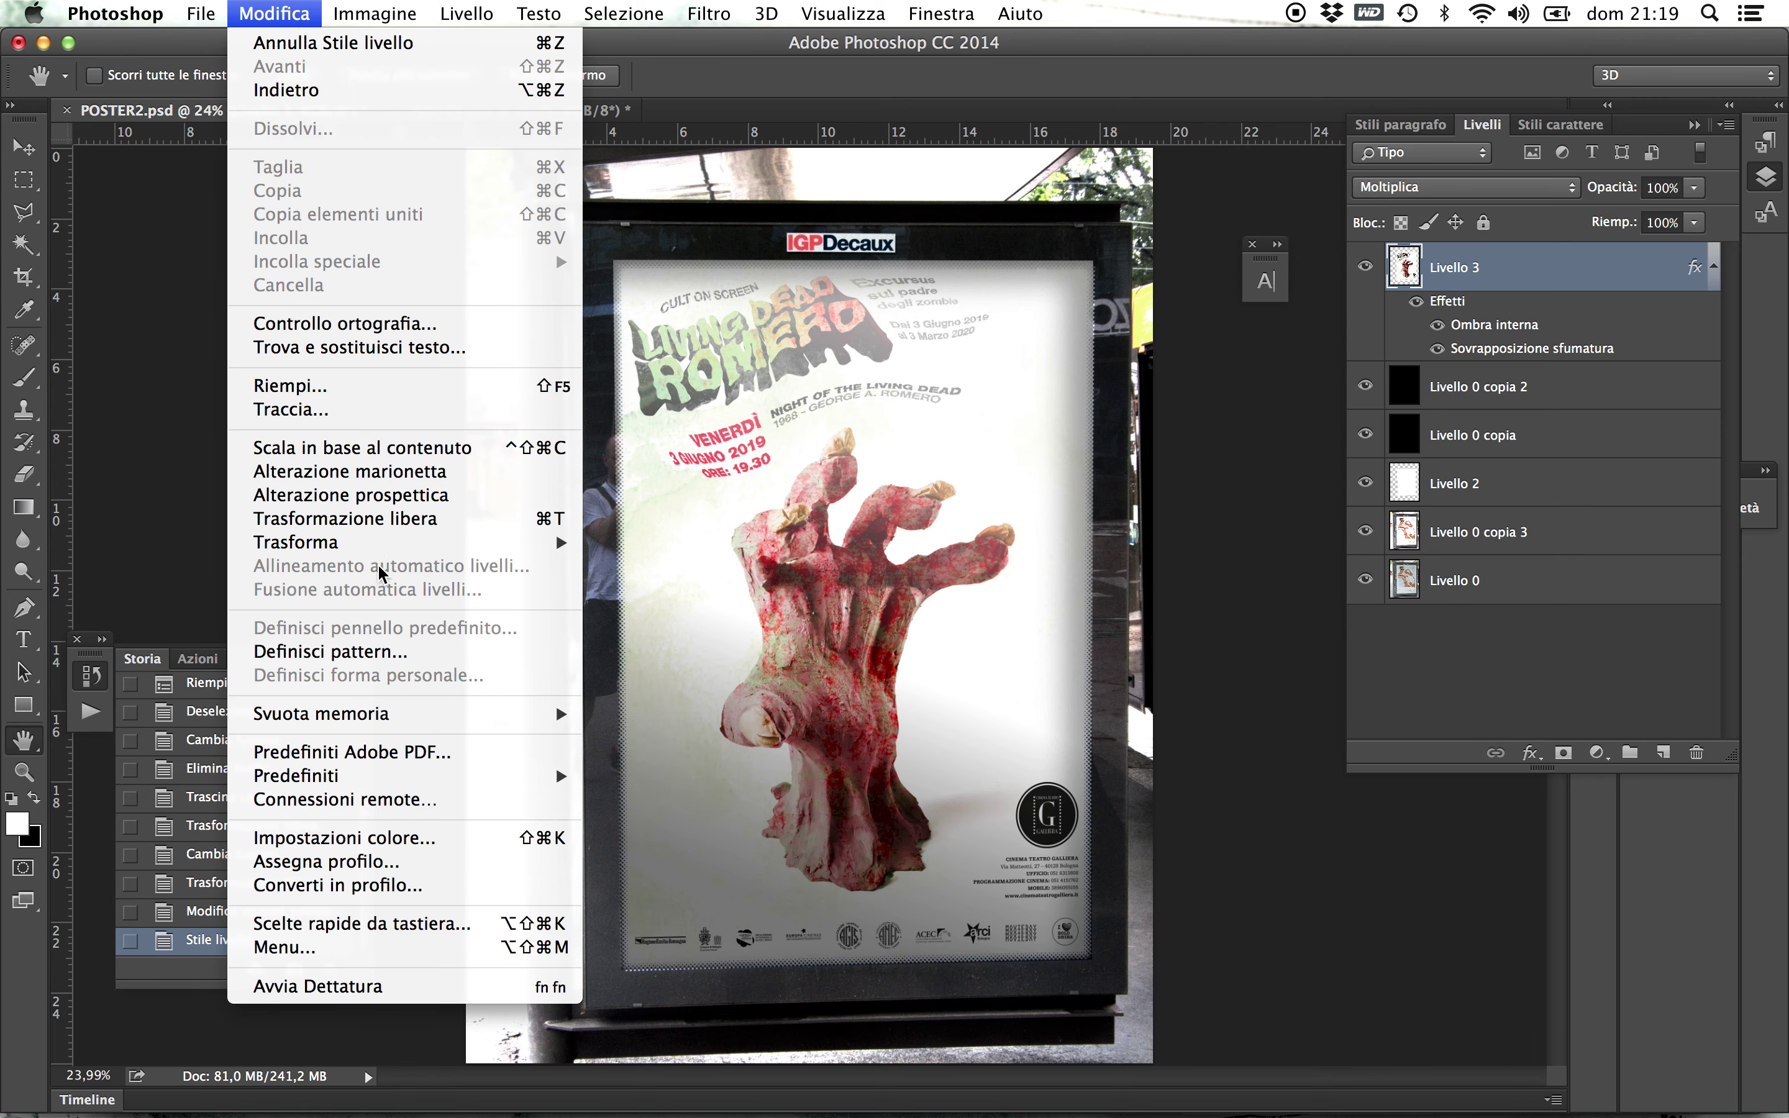
- Distort Livello 3 slightly so its lower corners fit the billboard frame, and apply the transformation
{"action": "mouse_move", "coordinate": [394, 548]}
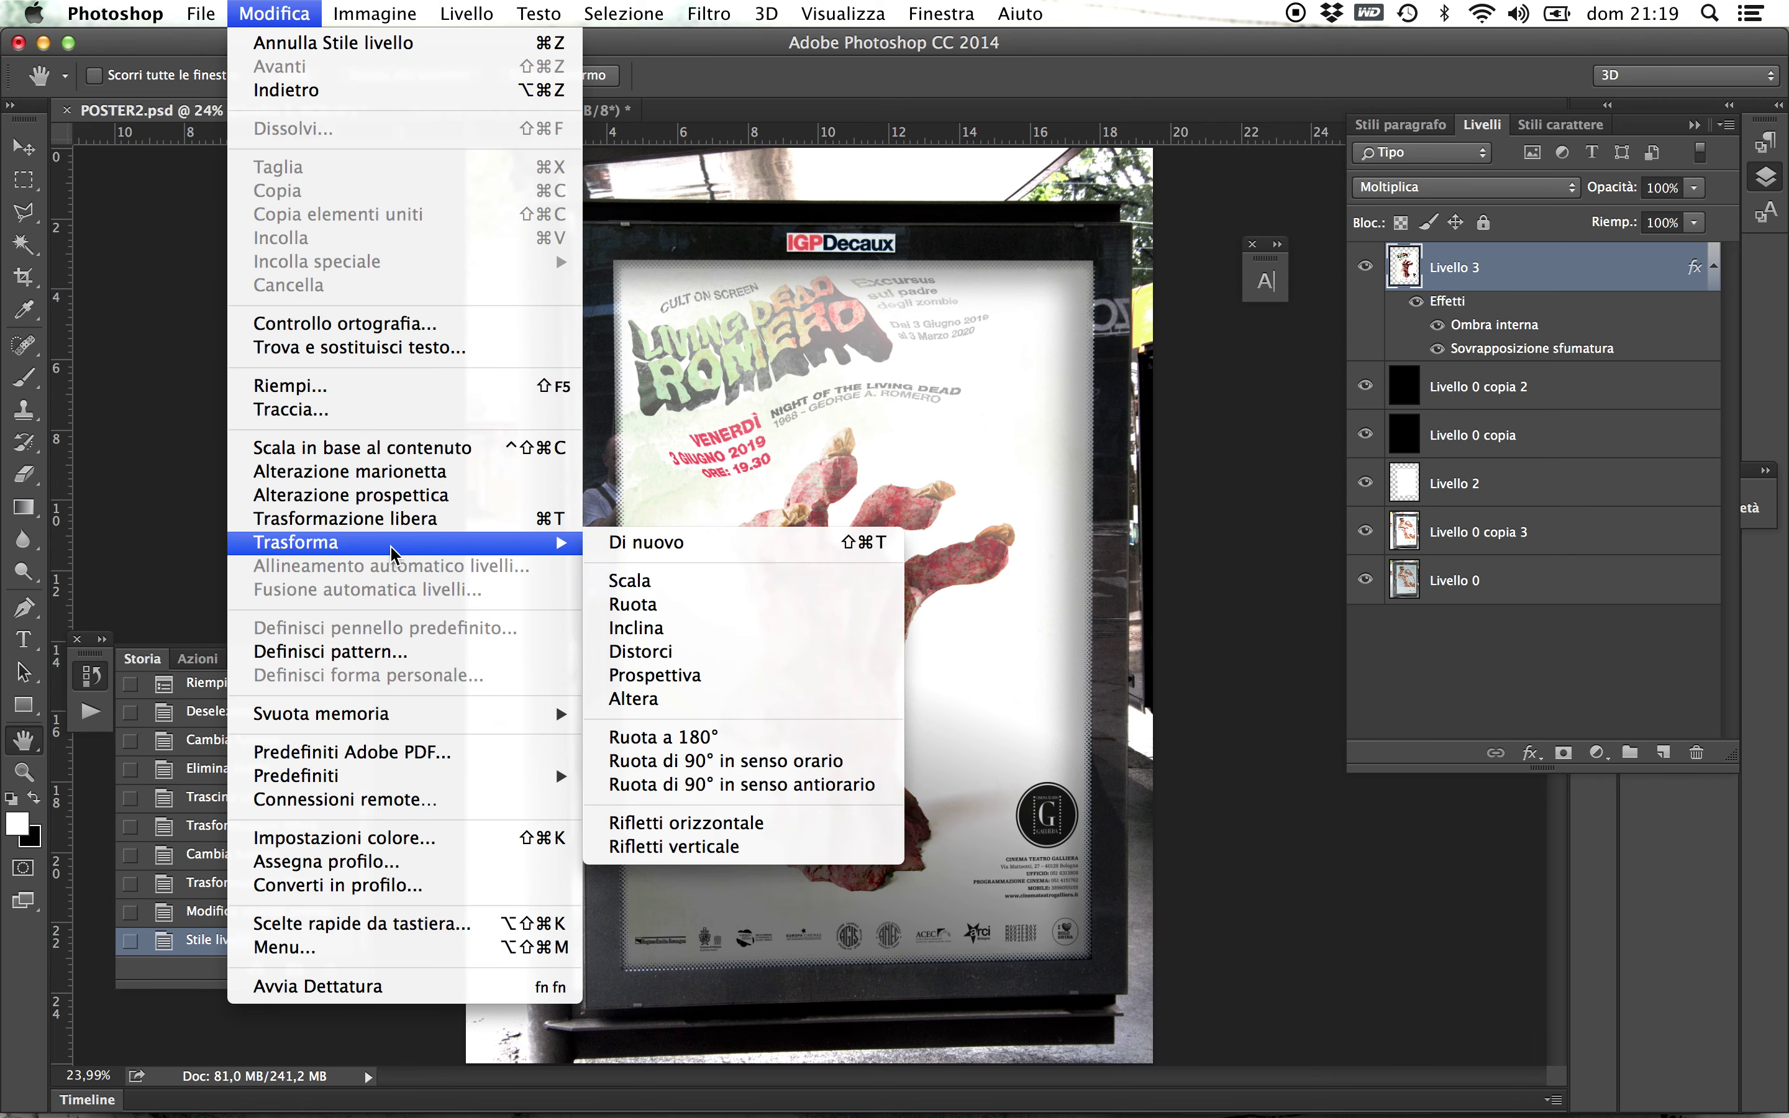
{"action": "left_click", "coordinate": [669, 651]}
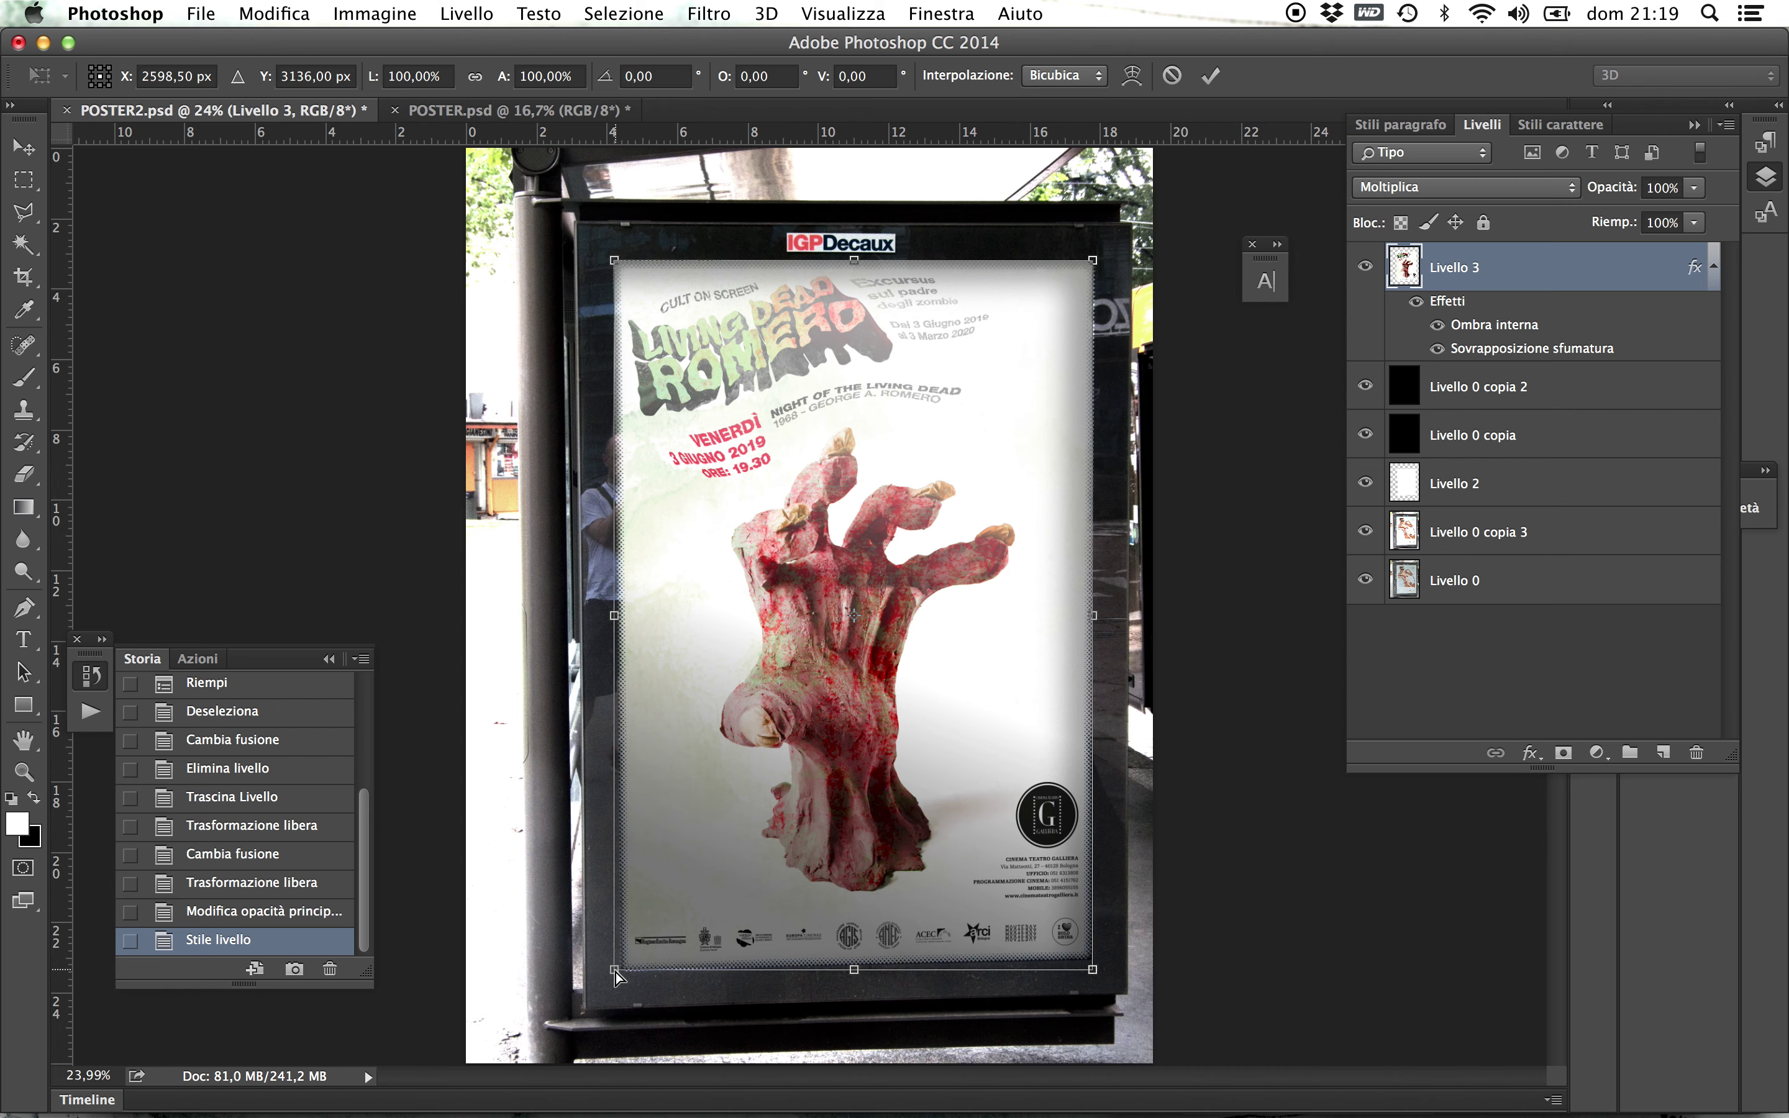
{"action": "left_click_drag", "start_coordinate": [616, 974], "coordinate": [615, 975]}
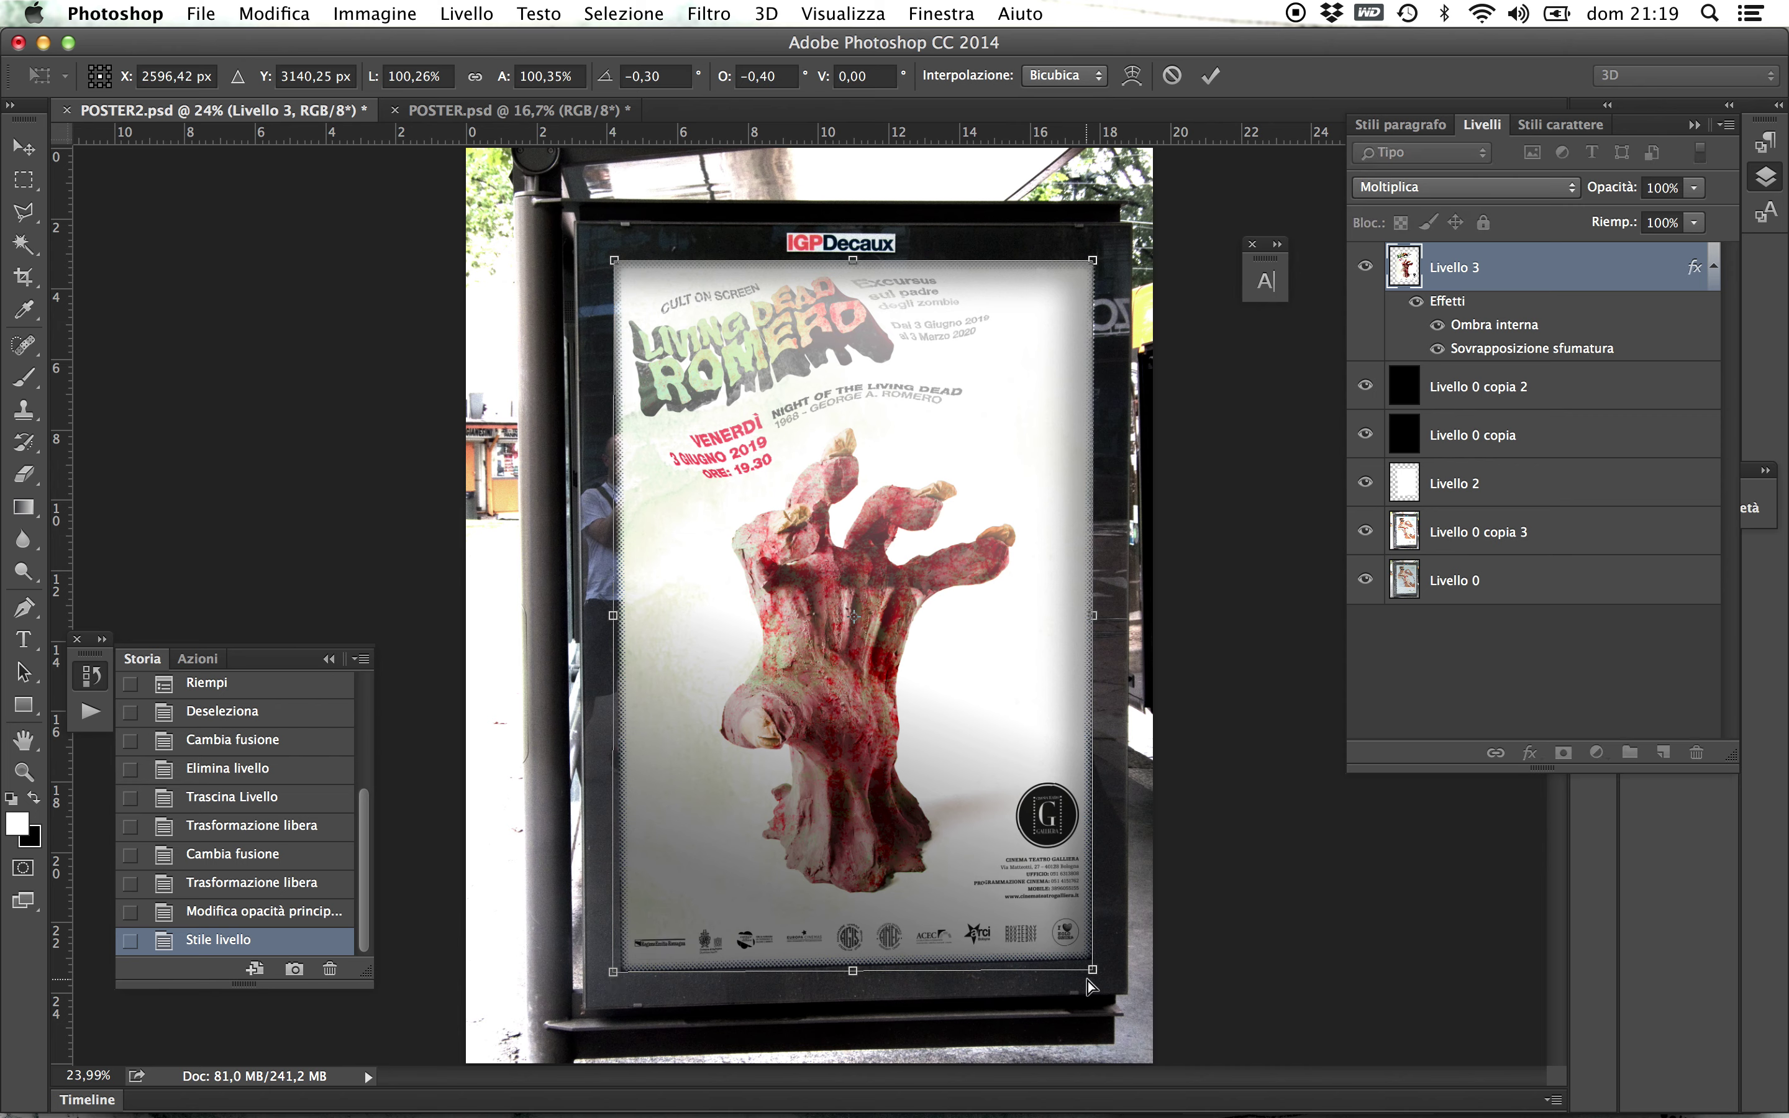
{"action": "key", "text": "h"}
{"action": "key", "text": "Return"}
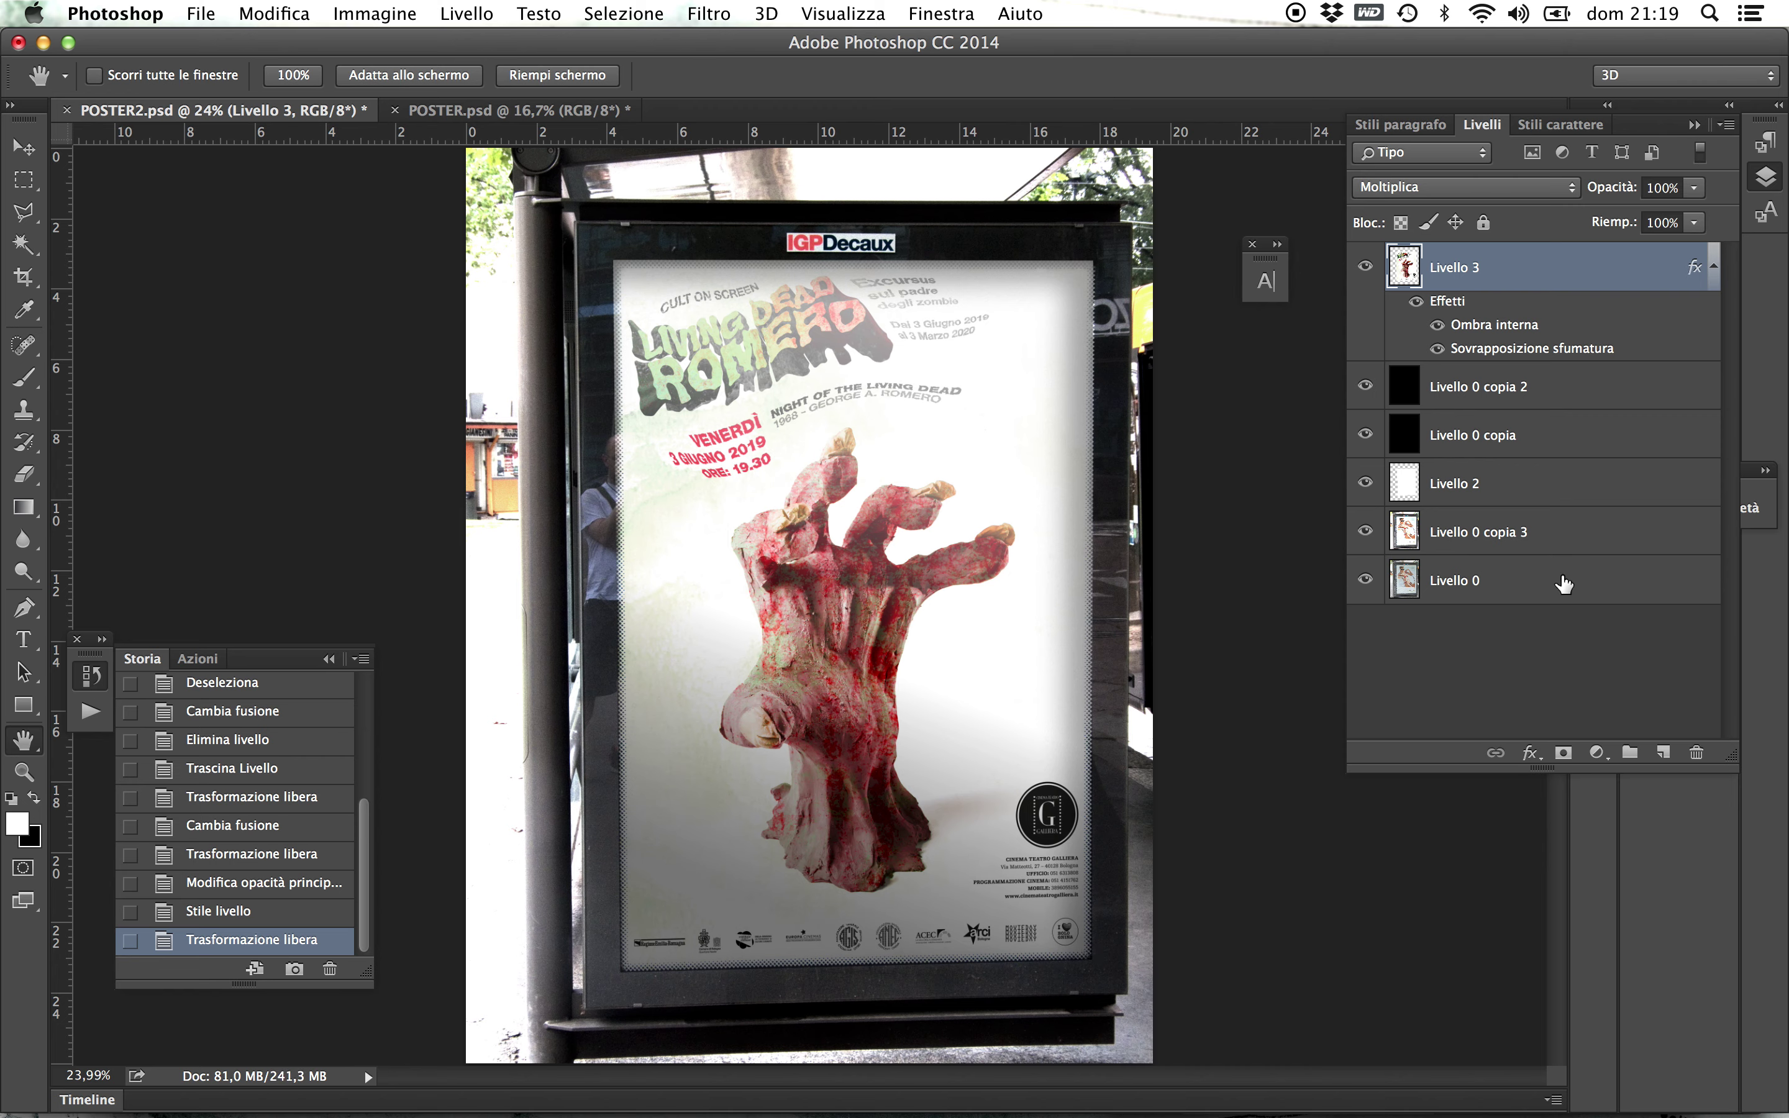
- Try Livello 0 copia 2 at 100% opacity, then set the layer's opacity to 0%
{"action": "left_click", "coordinate": [1577, 386]}
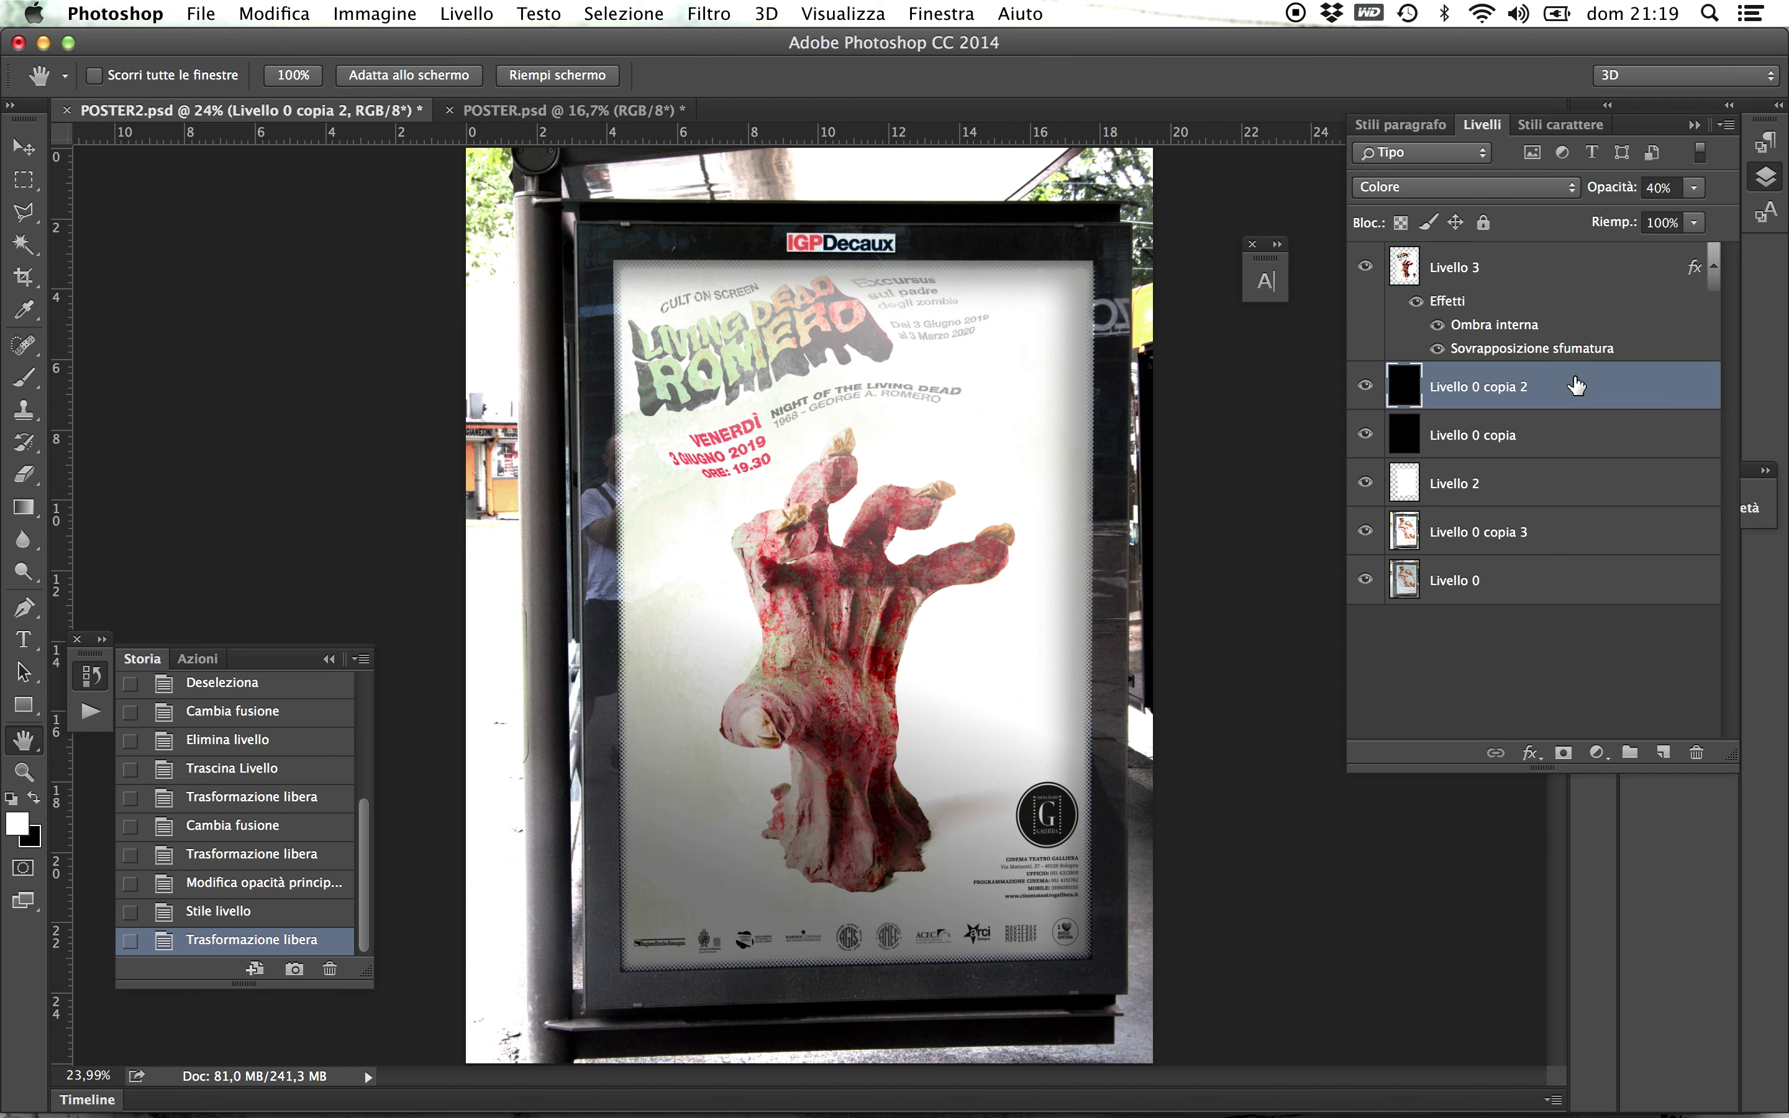
{"action": "left_click", "coordinate": [1694, 187]}
{"action": "left_click_drag", "start_coordinate": [1651, 213], "coordinate": [1728, 215]}
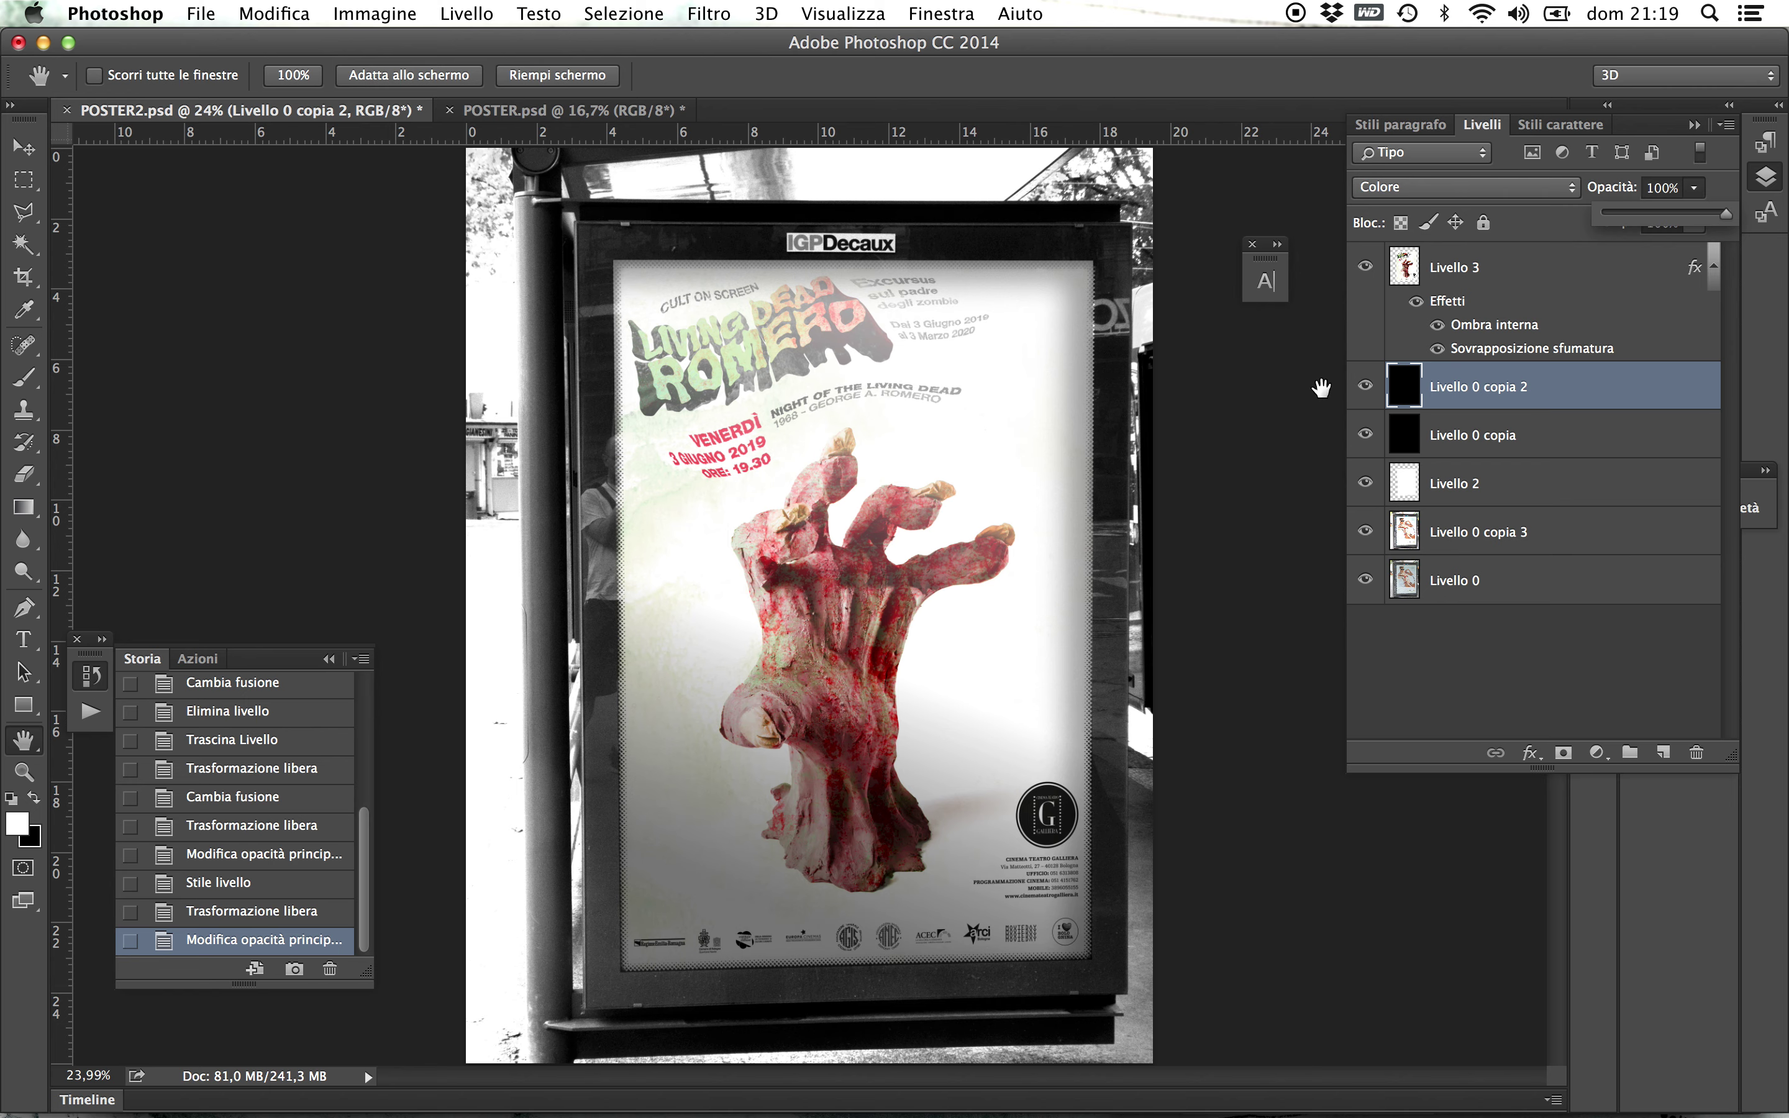
{"action": "left_click_drag", "start_coordinate": [1725, 215], "coordinate": [1567, 223]}
{"action": "scroll", "coordinate": [848, 848], "scroll_direction": "up", "scroll_amount": 2}
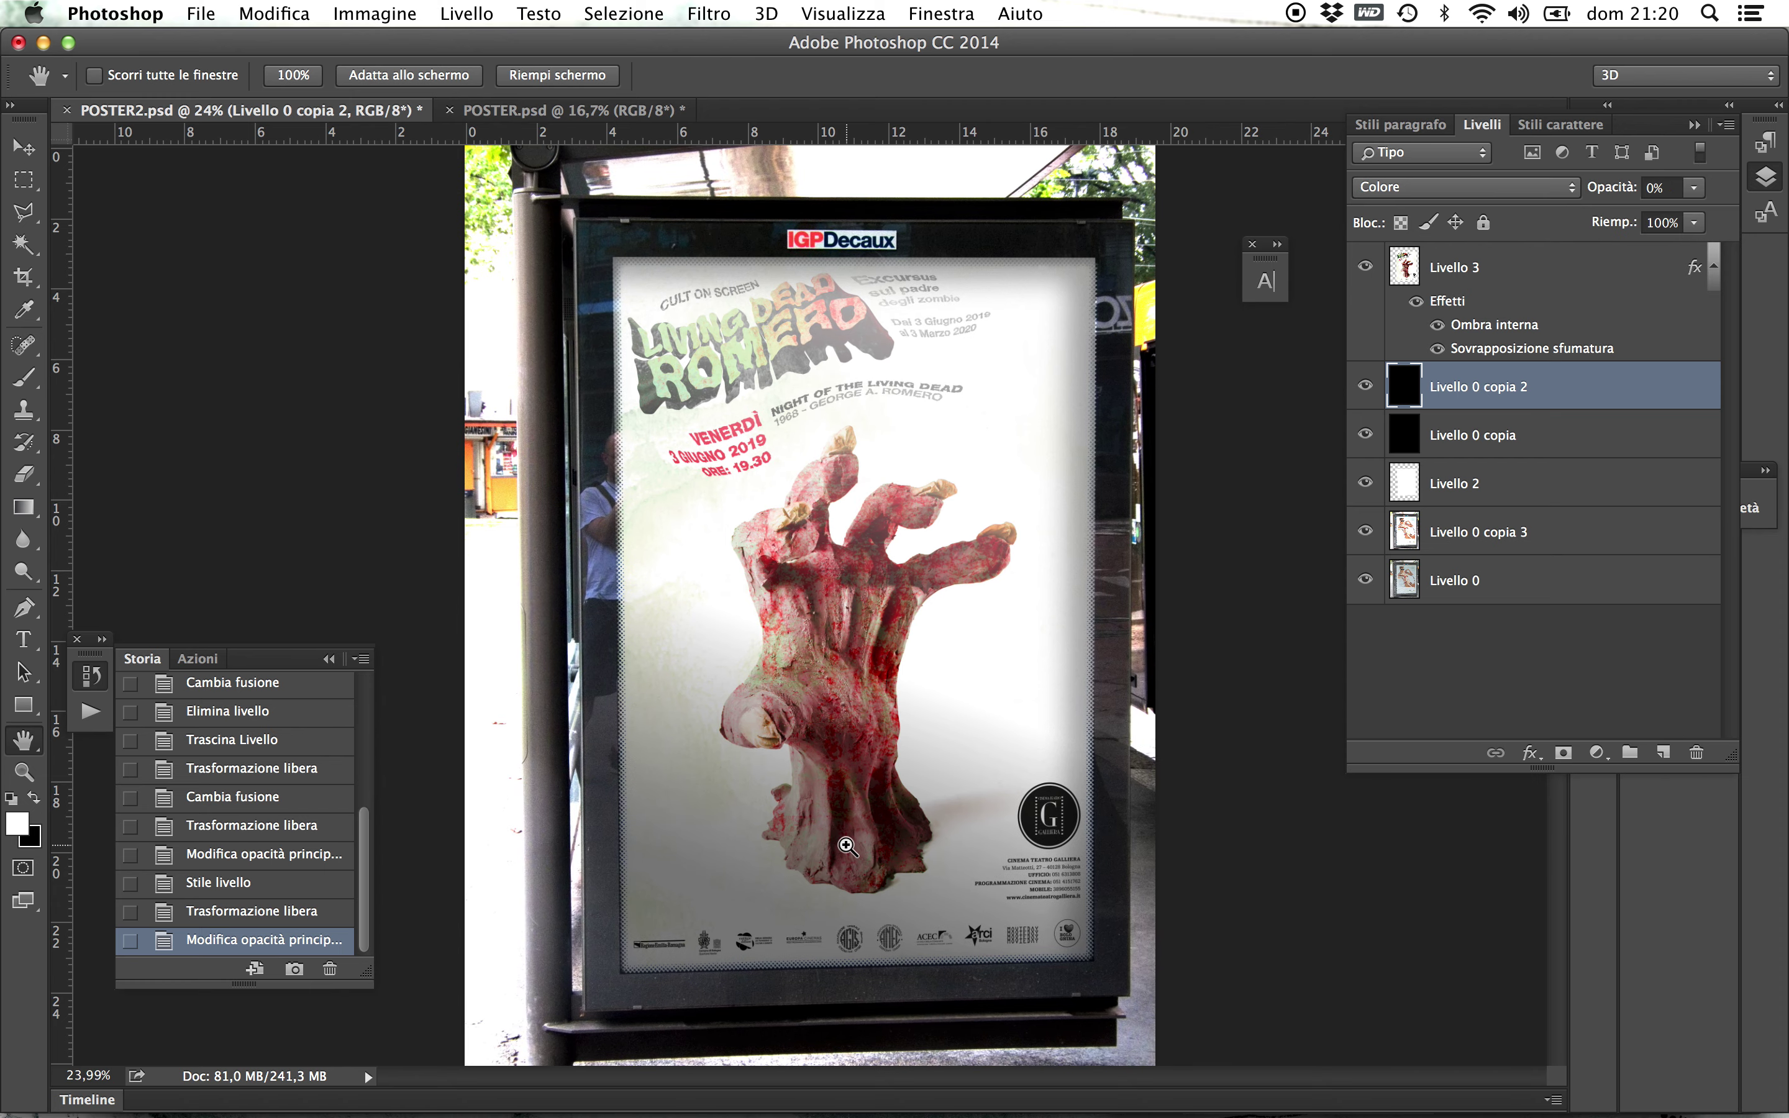
{"action": "scroll", "coordinate": [804, 779], "scroll_direction": "down", "scroll_amount": 1}
{"action": "scroll", "coordinate": [804, 779], "scroll_direction": "down", "scroll_amount": 1}
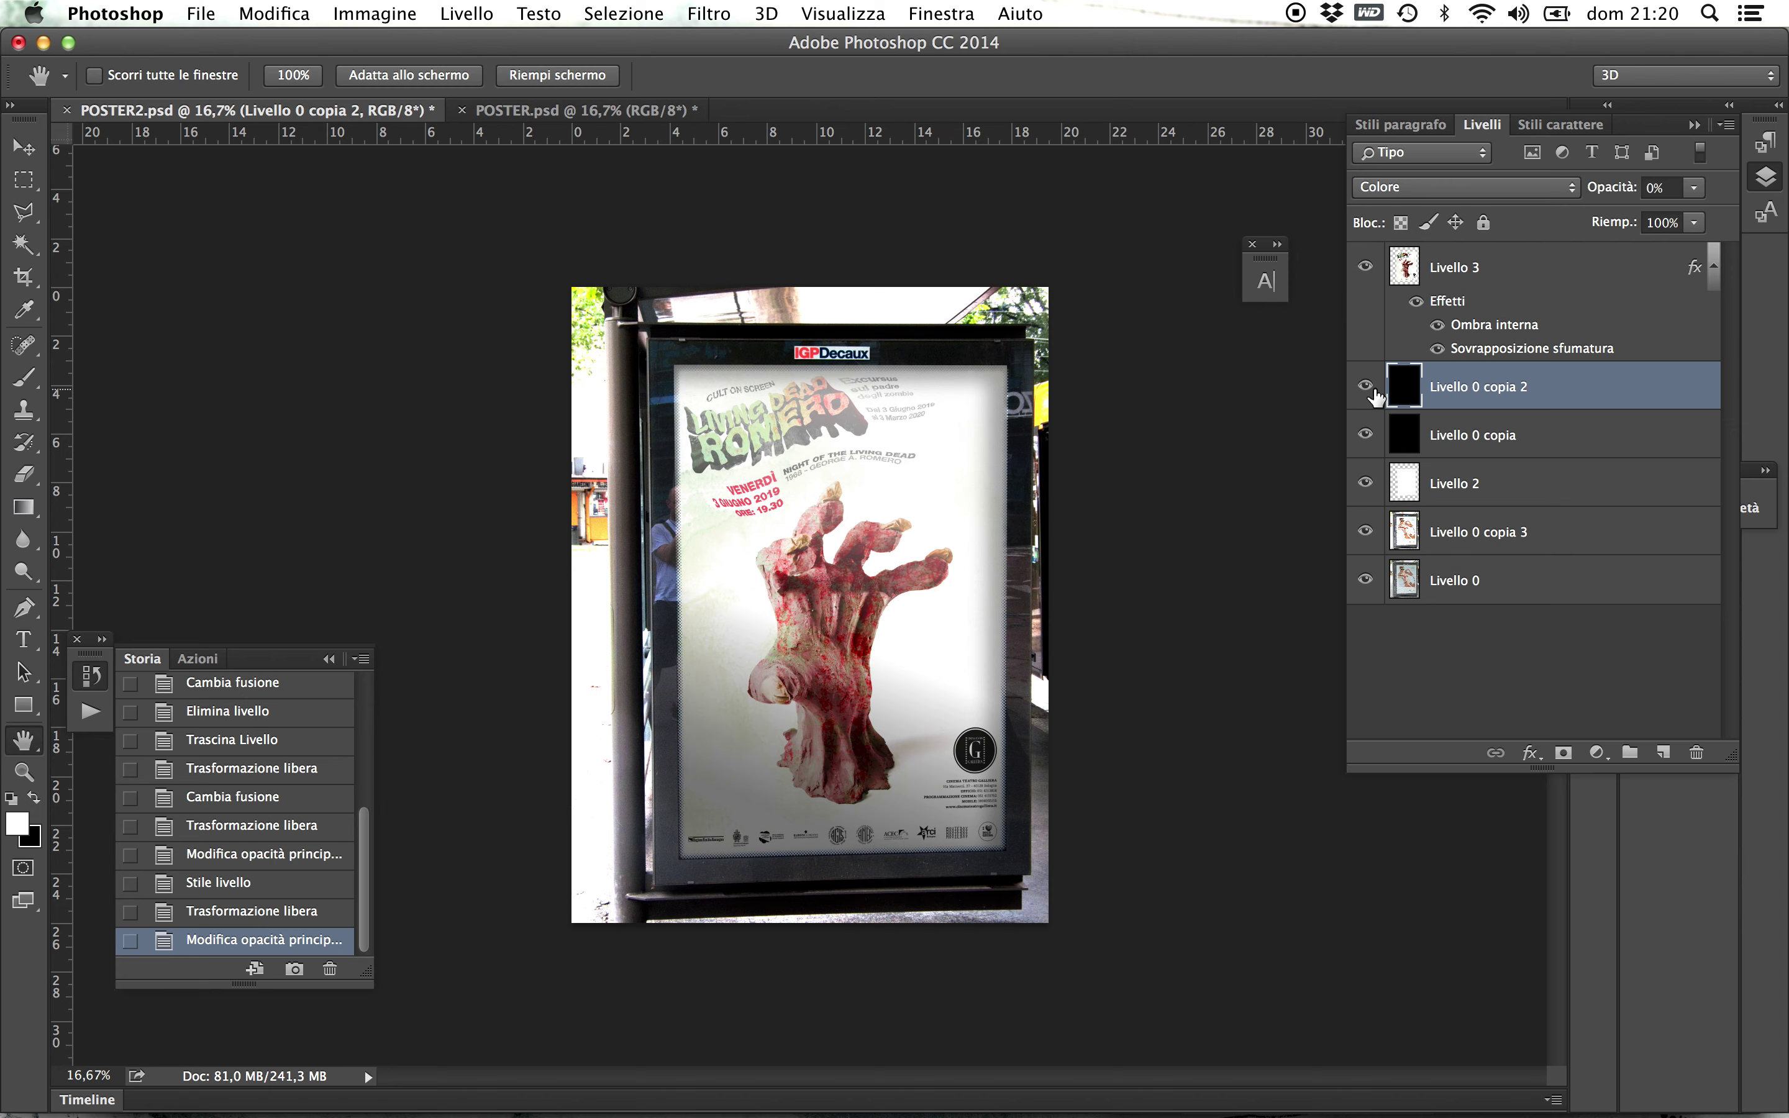
- Compare the image with Livello 0 copia and Livello 0 copia 2 hidden and shown
{"action": "left_click", "coordinate": [1365, 434]}
{"action": "left_click", "coordinate": [1366, 434]}
{"action": "left_click", "coordinate": [1366, 434]}
{"action": "left_click", "coordinate": [1366, 434]}
{"action": "left_click", "coordinate": [1365, 434]}
{"action": "left_click_drag", "start_coordinate": [1365, 435], "coordinate": [1360, 393]}
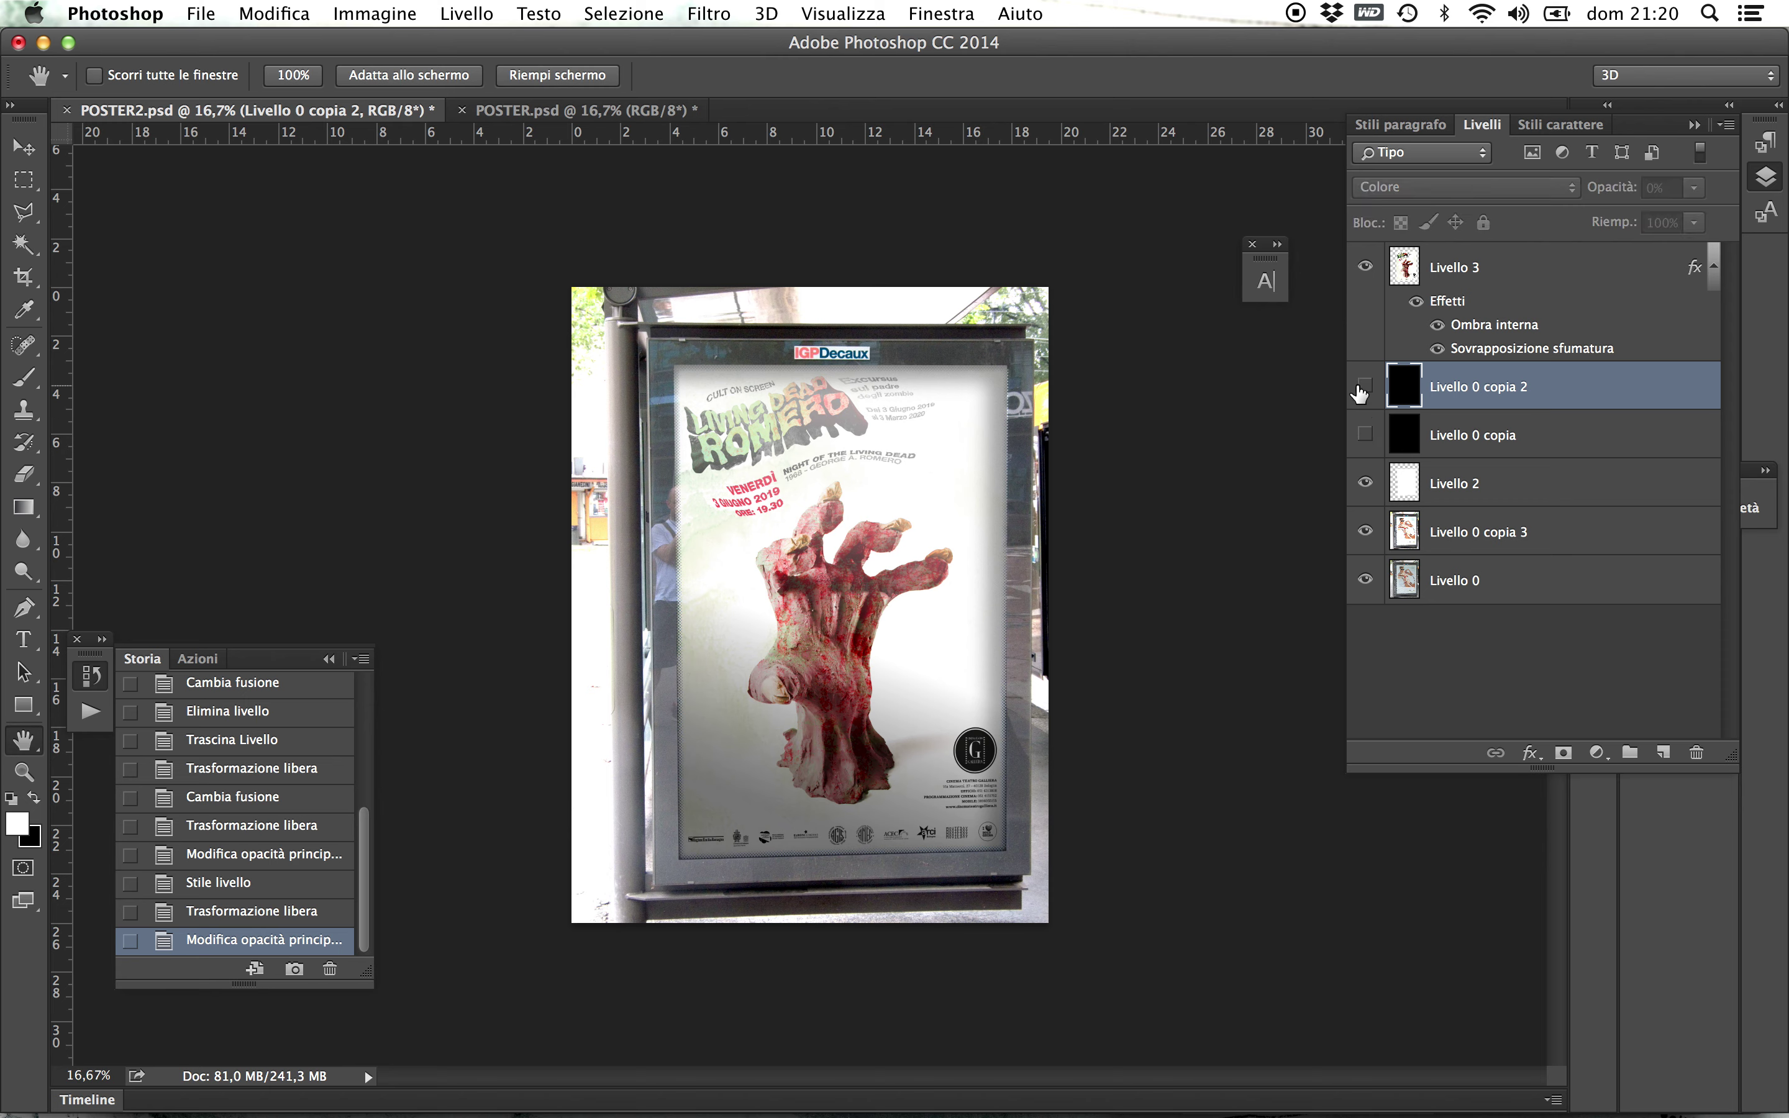
{"action": "left_click", "coordinate": [1362, 389]}
{"action": "left_click", "coordinate": [1364, 434]}
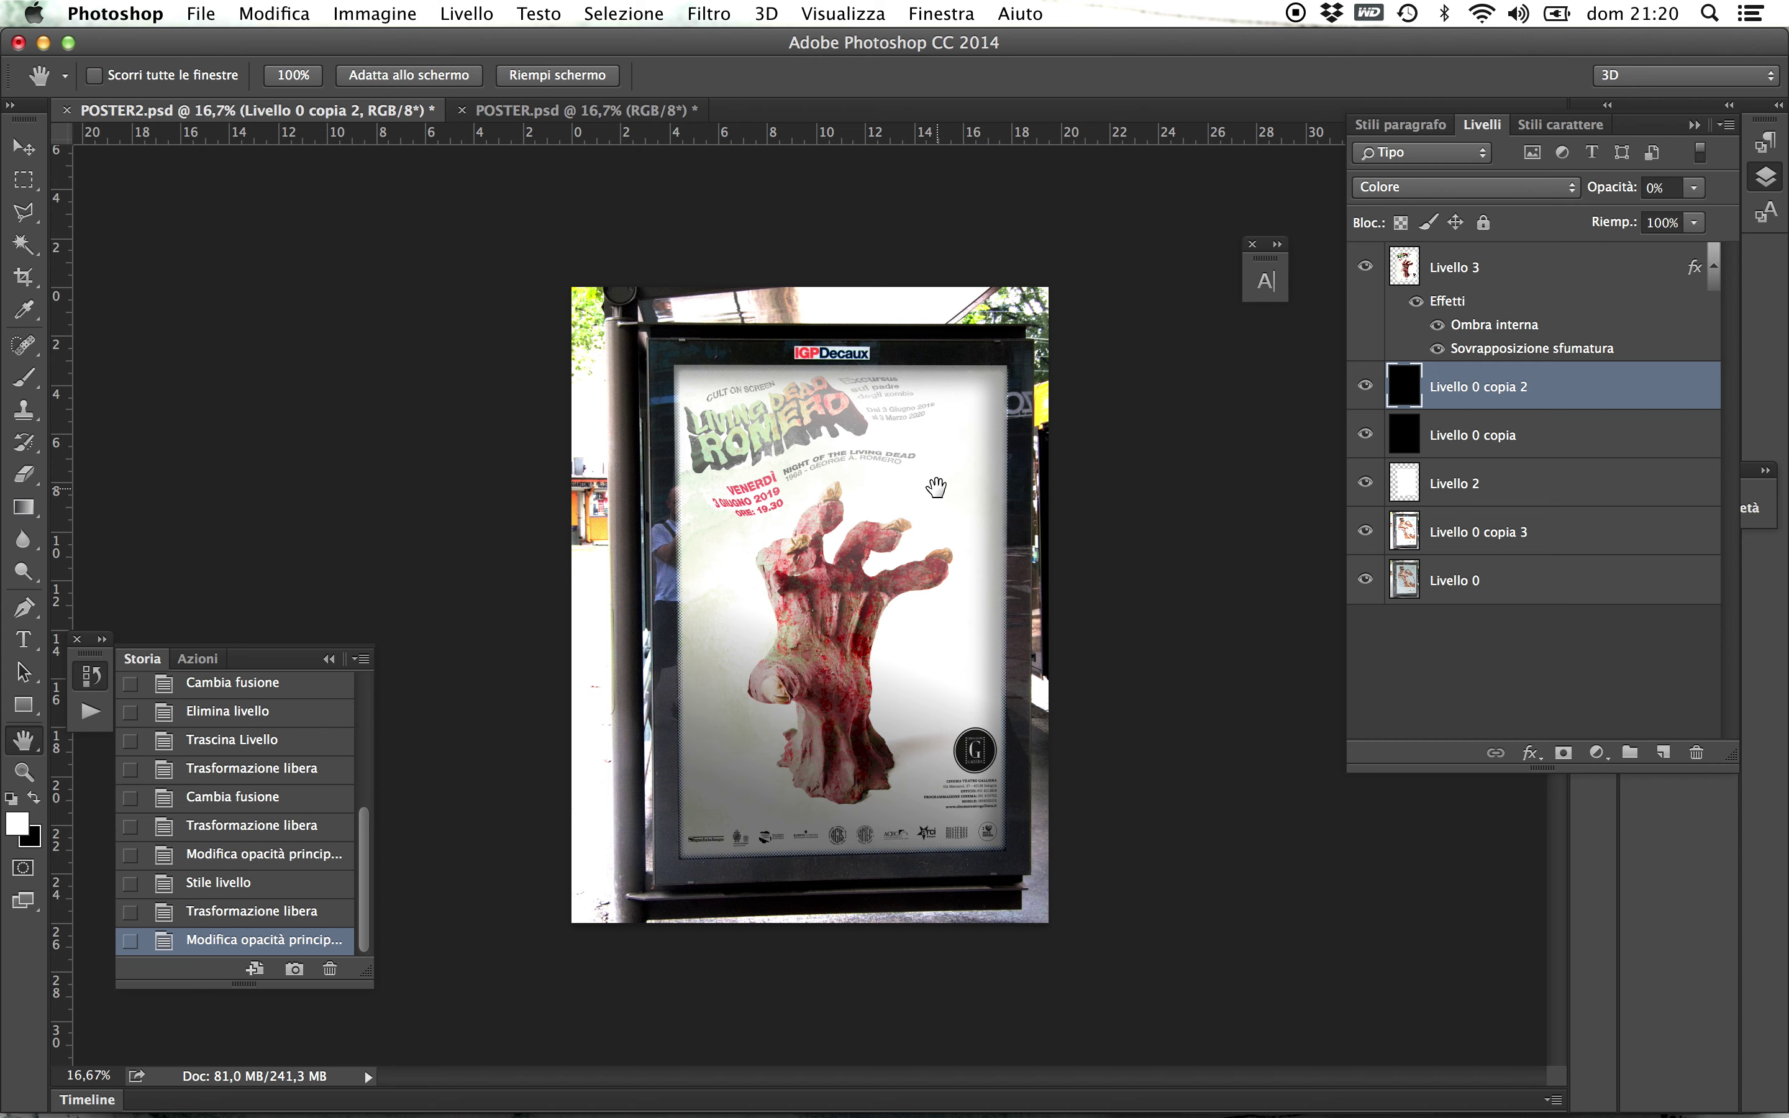
- Save the document as presentazione1.psd in Photoshop format in the manifesto100x140 folder inside computer graphic on the Scrivania
{"action": "left_click", "coordinate": [194, 13]}
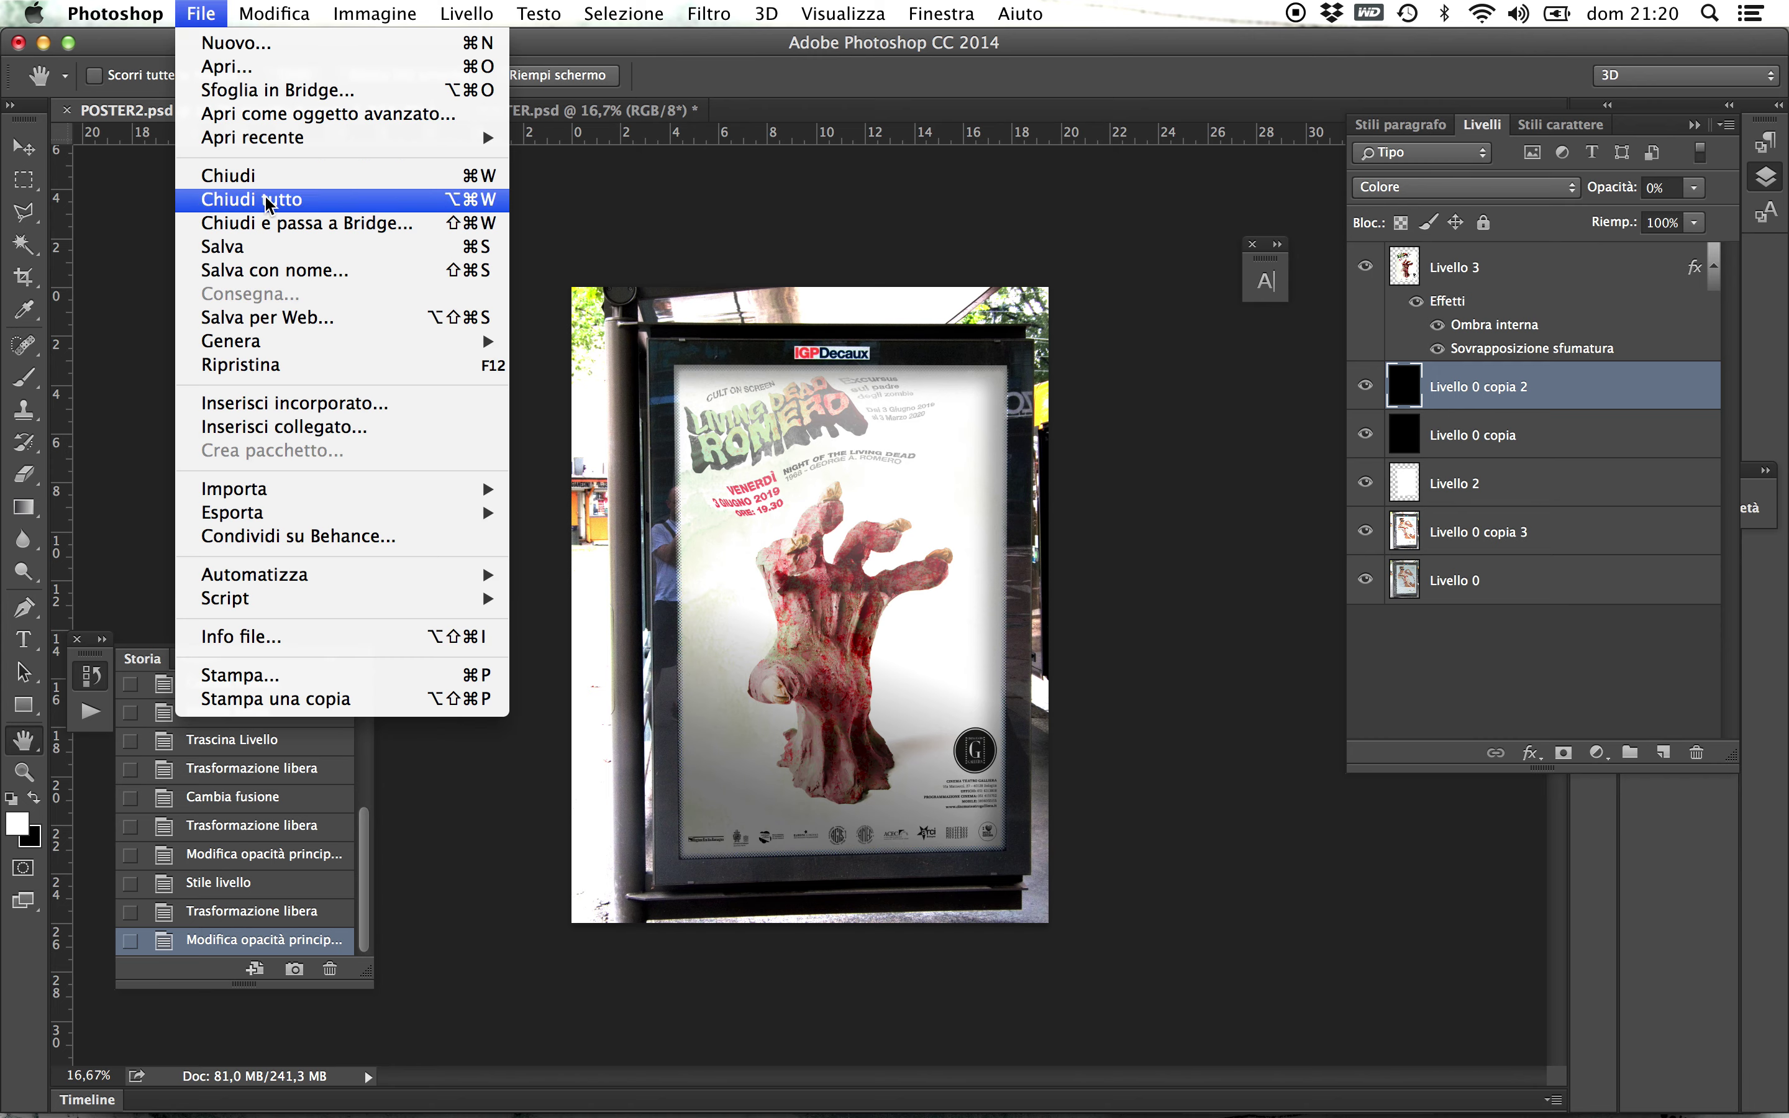
{"action": "left_click", "coordinate": [315, 271]}
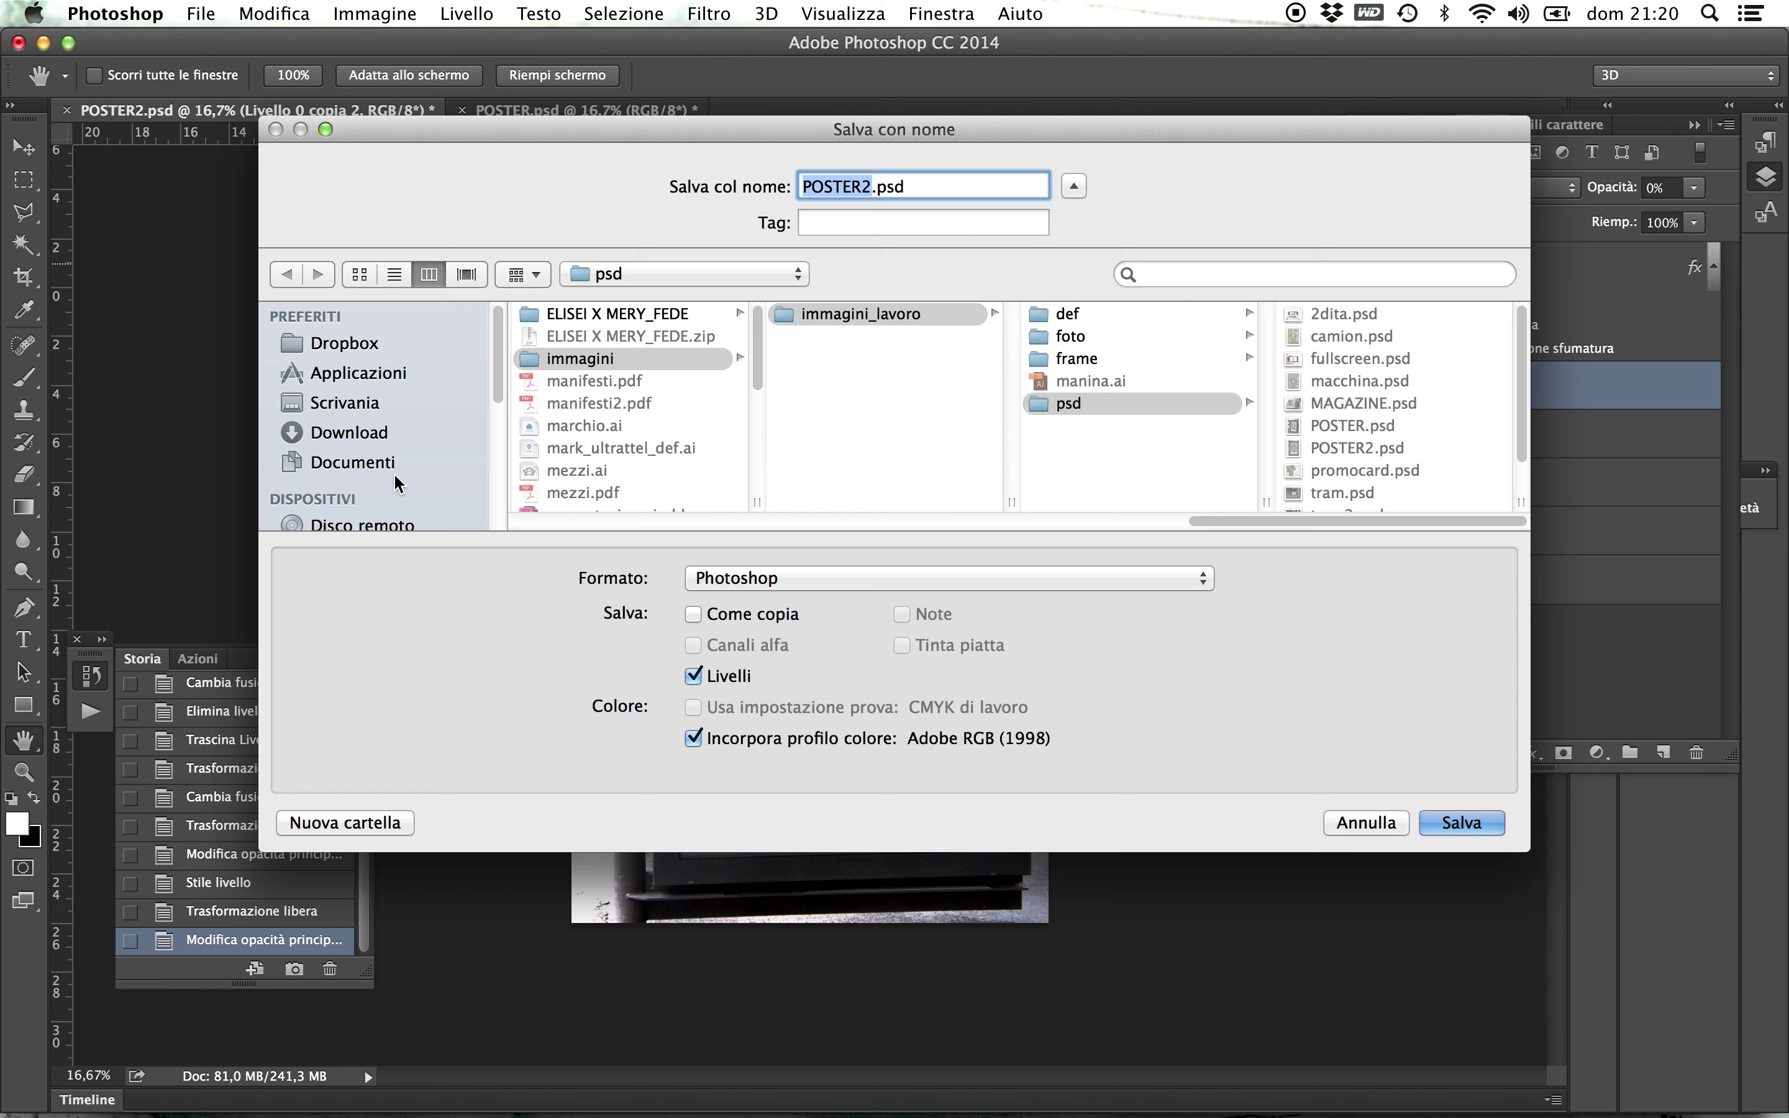
{"action": "left_click", "coordinate": [360, 400]}
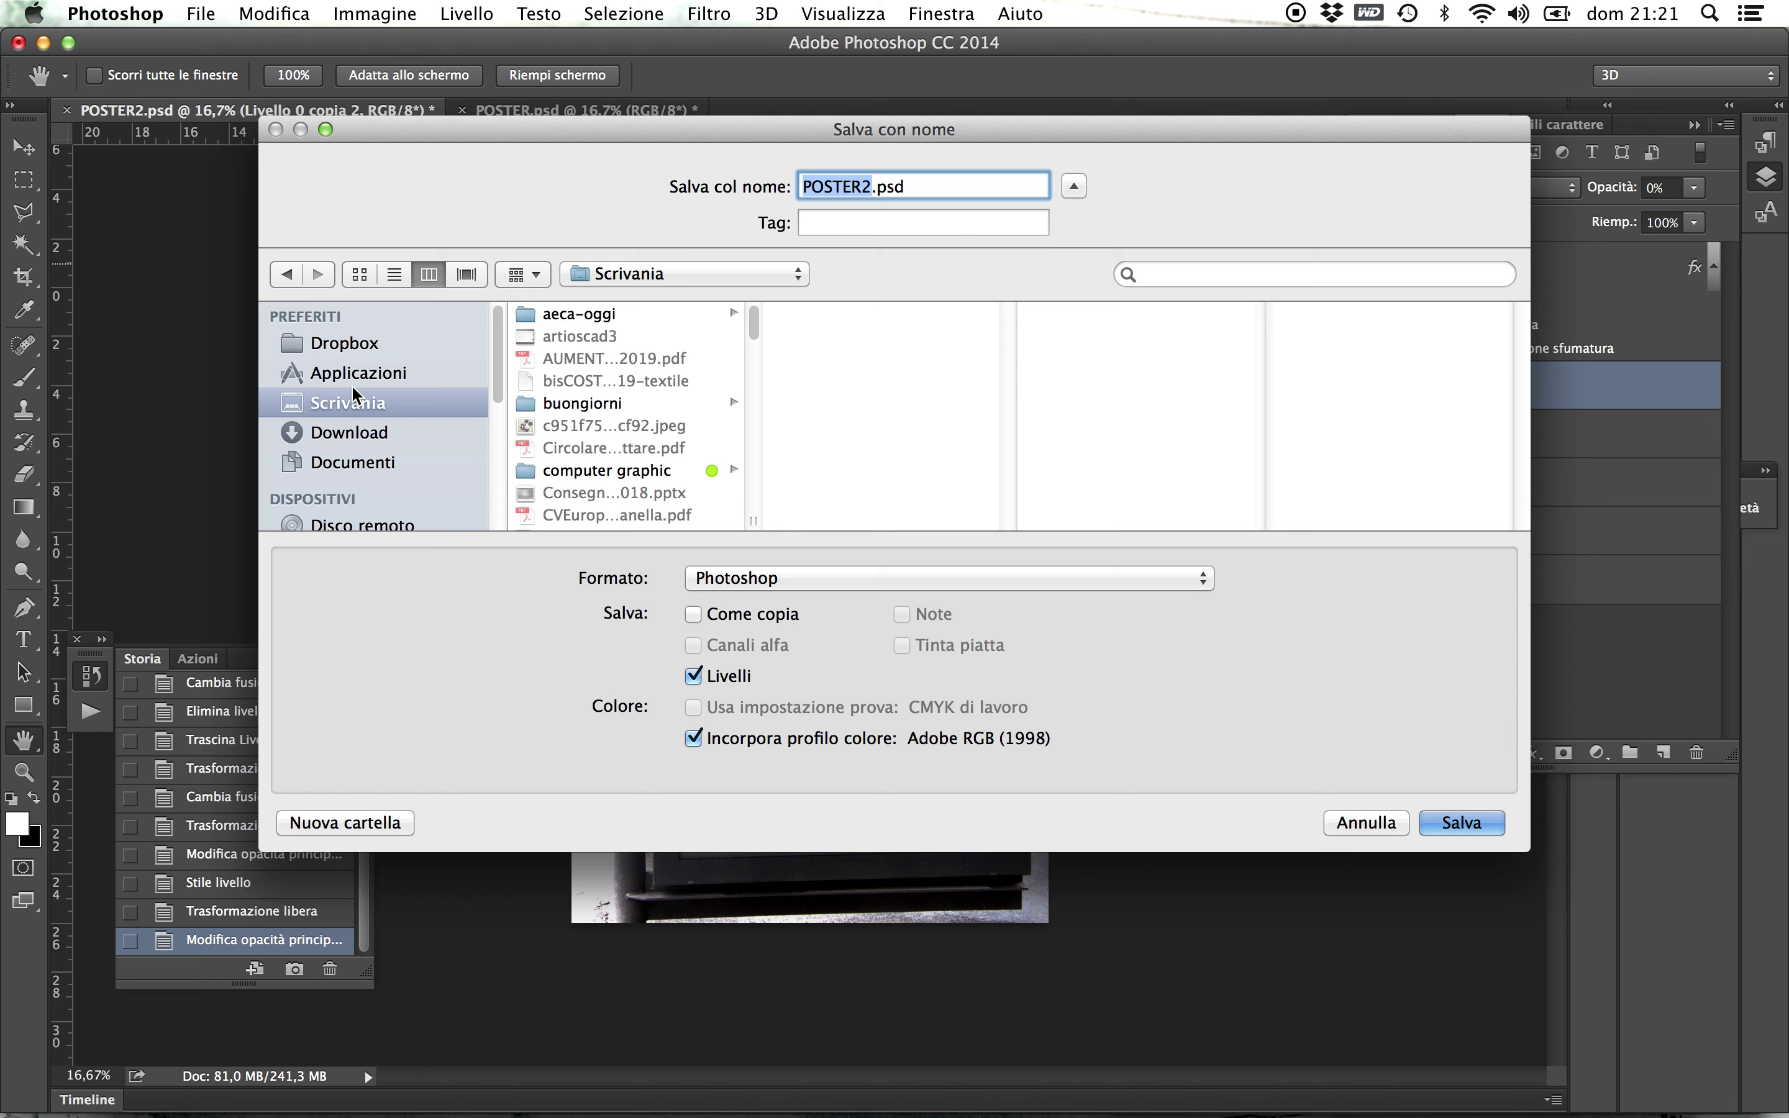
{"action": "left_click", "coordinate": [662, 478]}
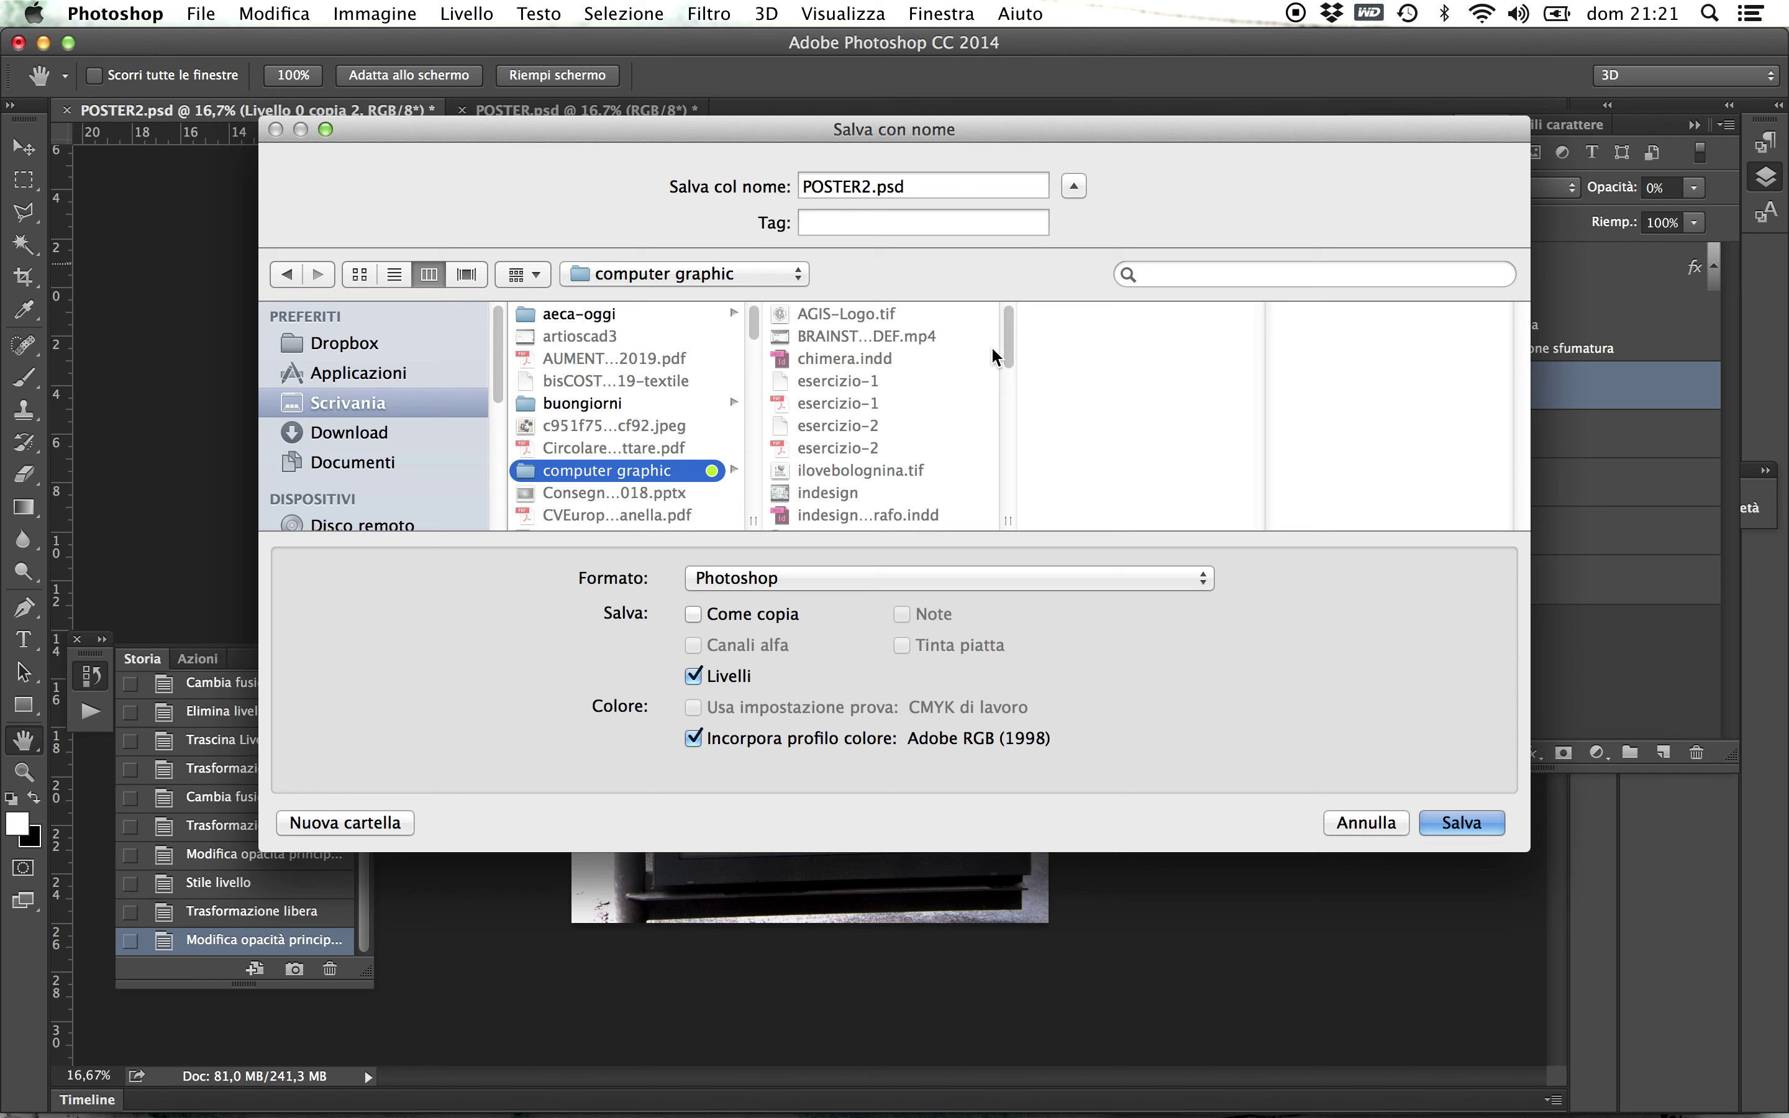
{"action": "left_click_drag", "start_coordinate": [1007, 341], "coordinate": [1005, 423]}
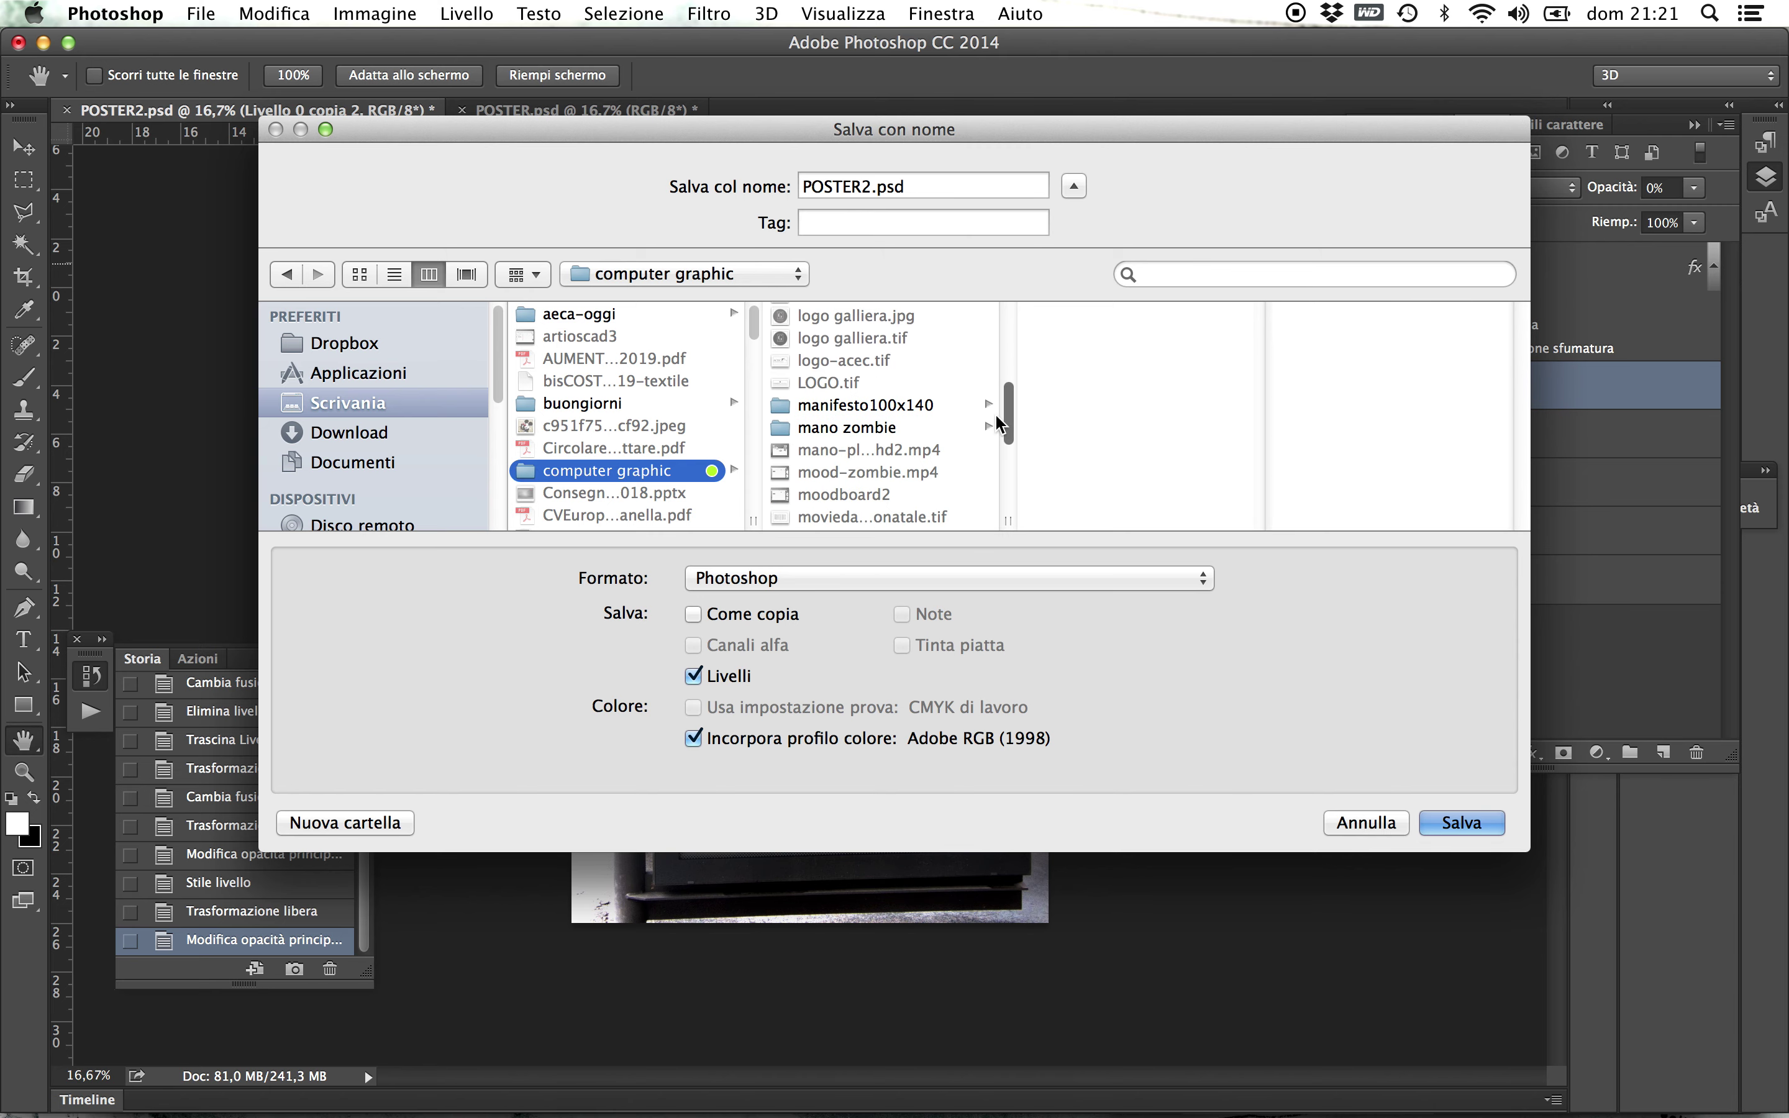
{"action": "left_click", "coordinate": [914, 401]}
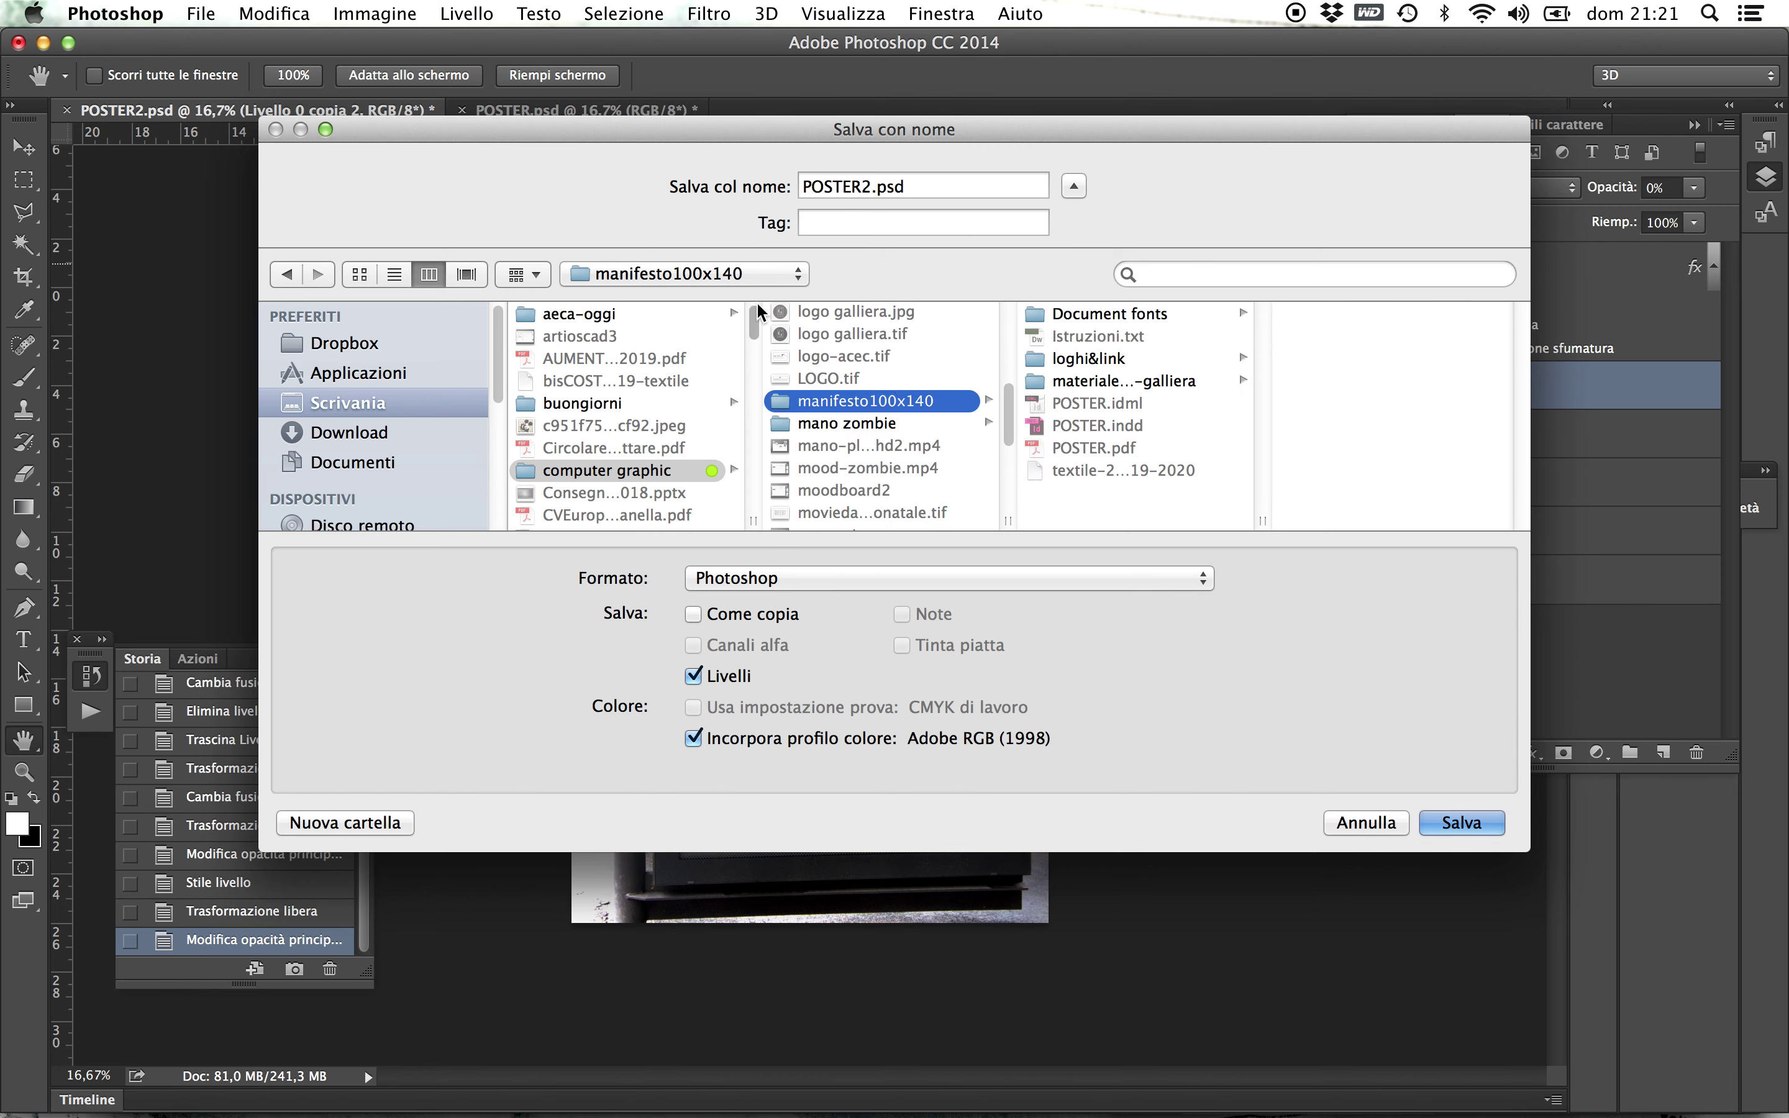
{"action": "left_click_drag", "start_coordinate": [872, 185], "coordinate": [747, 191]}
{"action": "type", "text": "presentazio"}
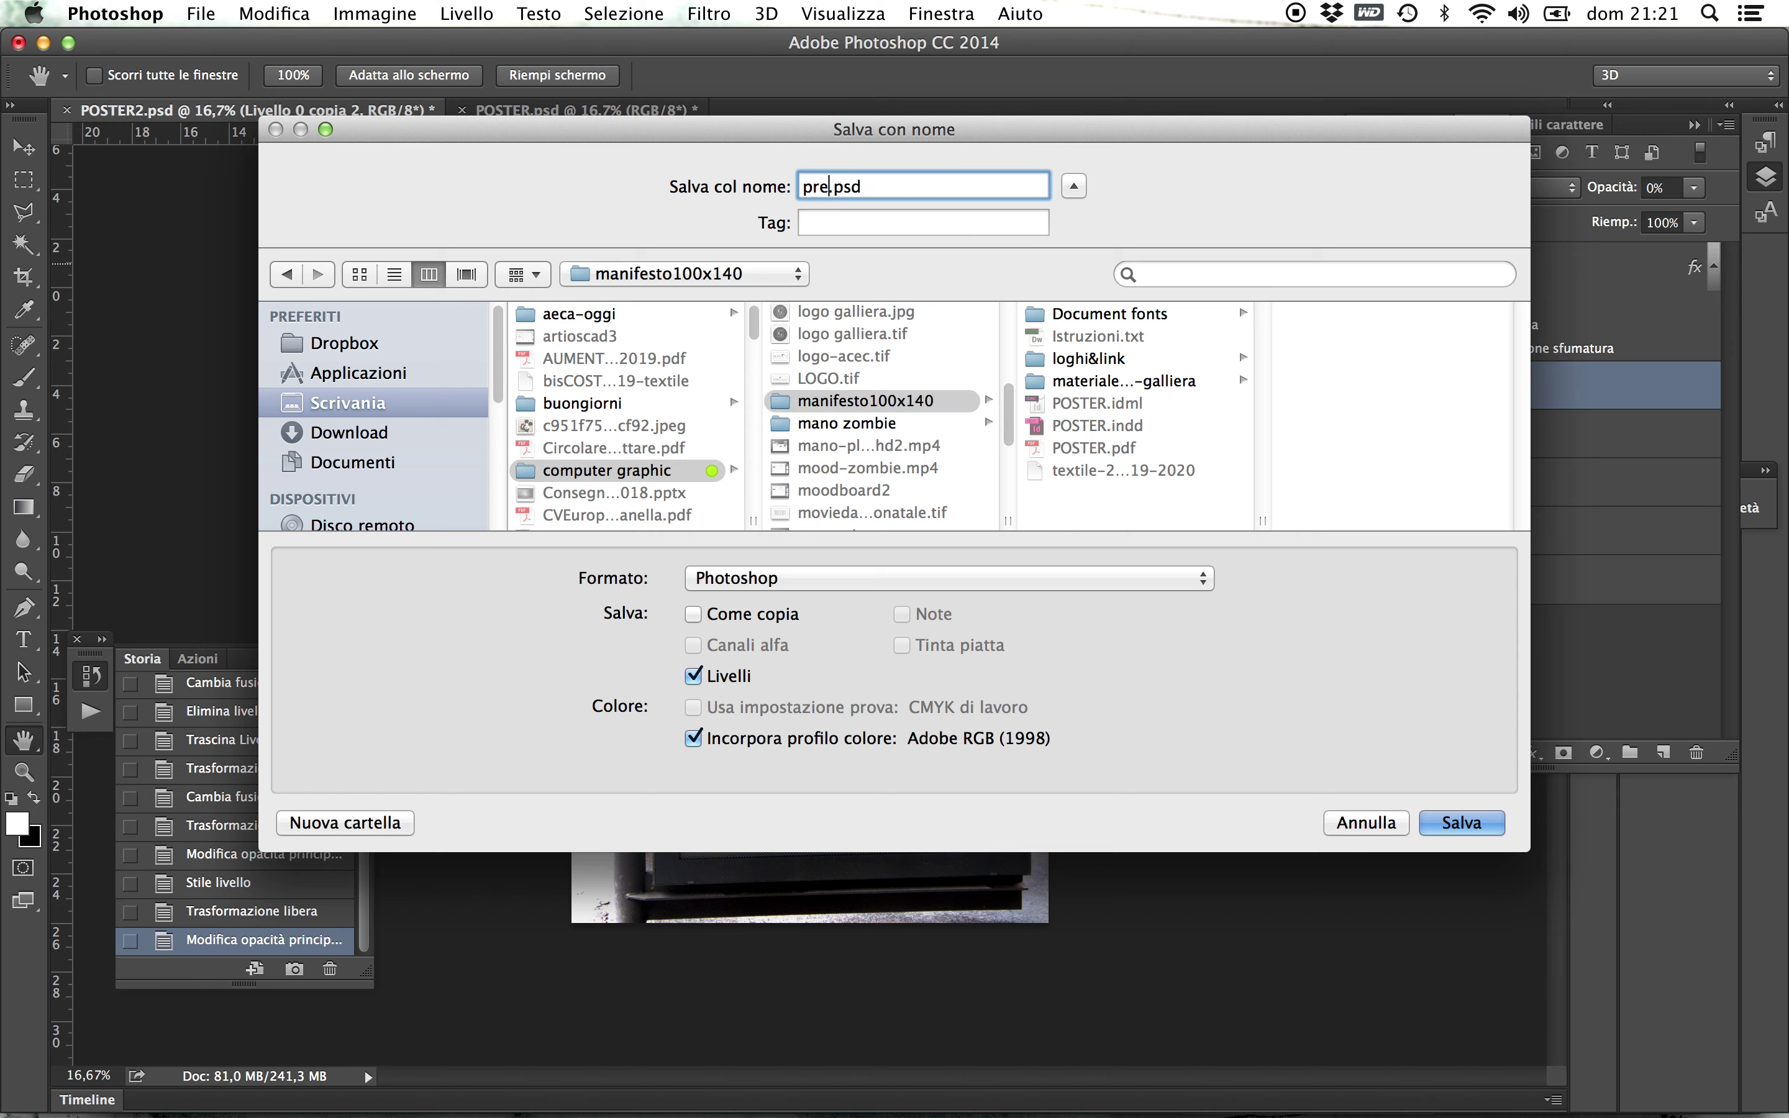
{"action": "type", "text": "ne1"}
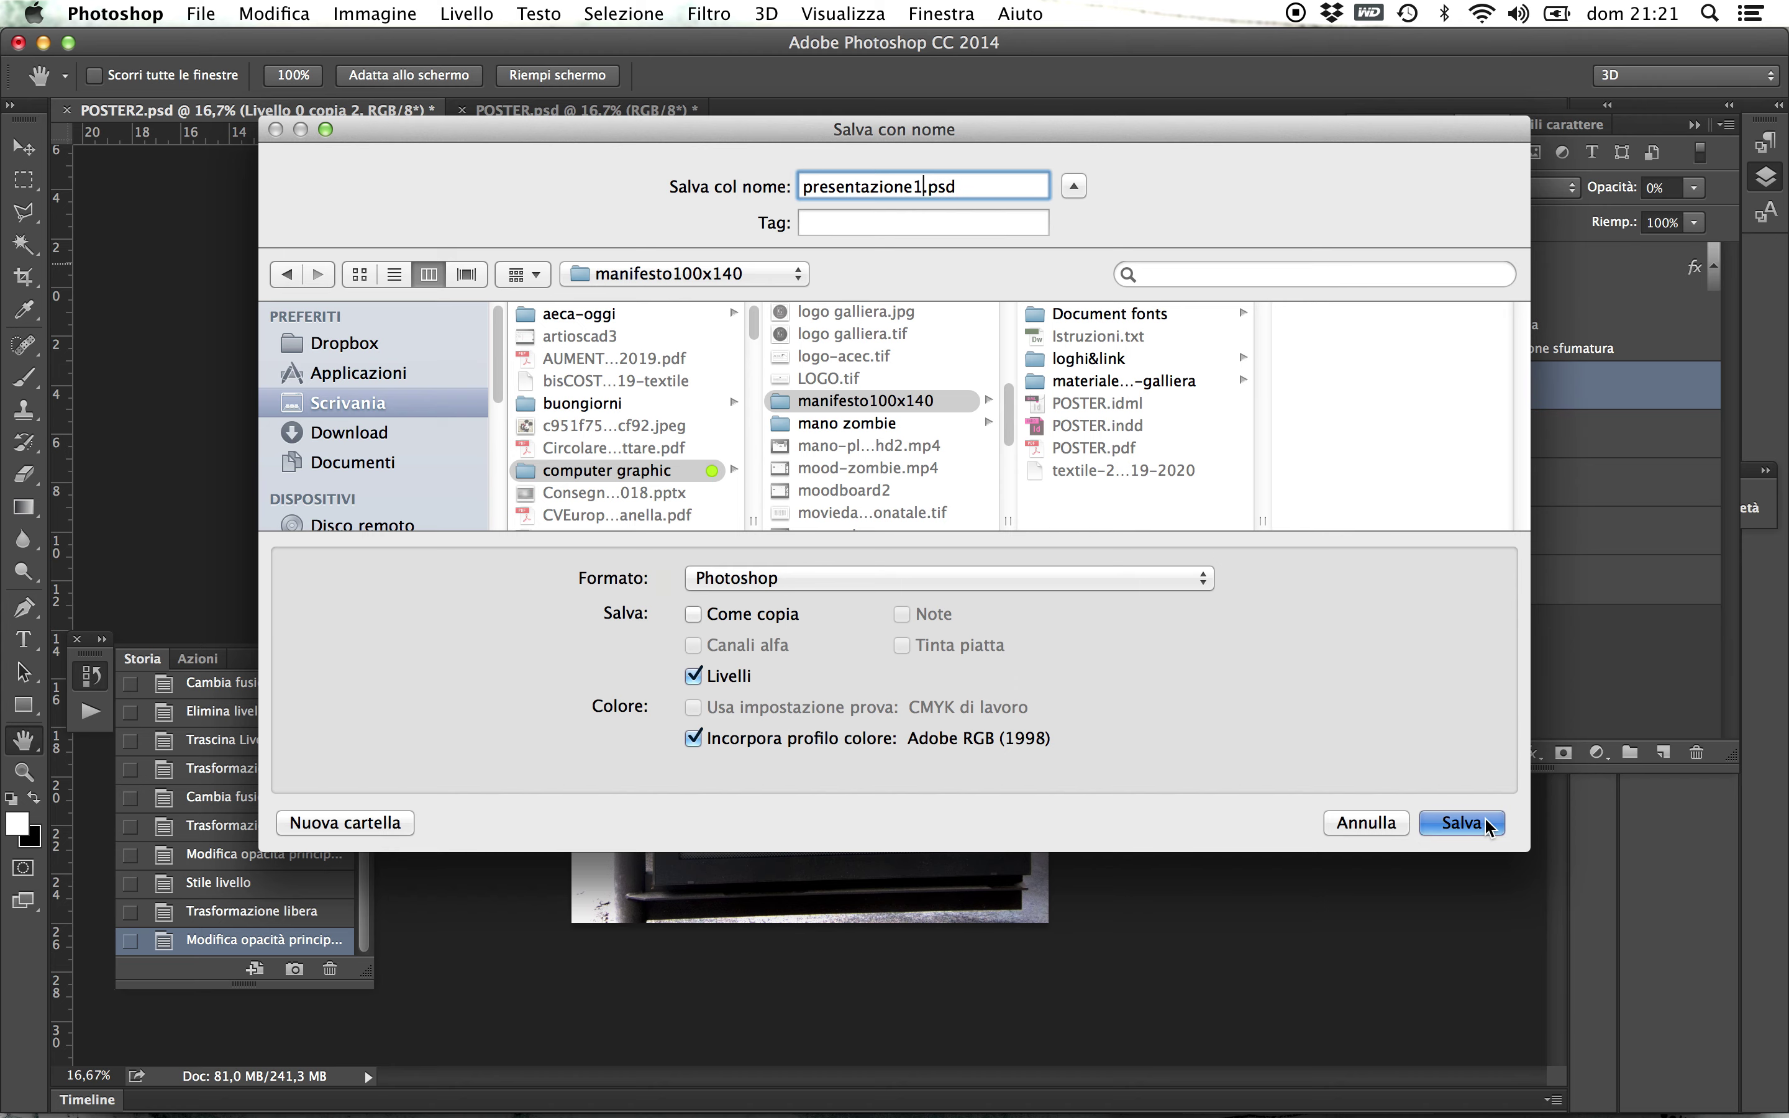
{"action": "left_click", "coordinate": [1462, 823]}
{"action": "left_click", "coordinate": [879, 326]}
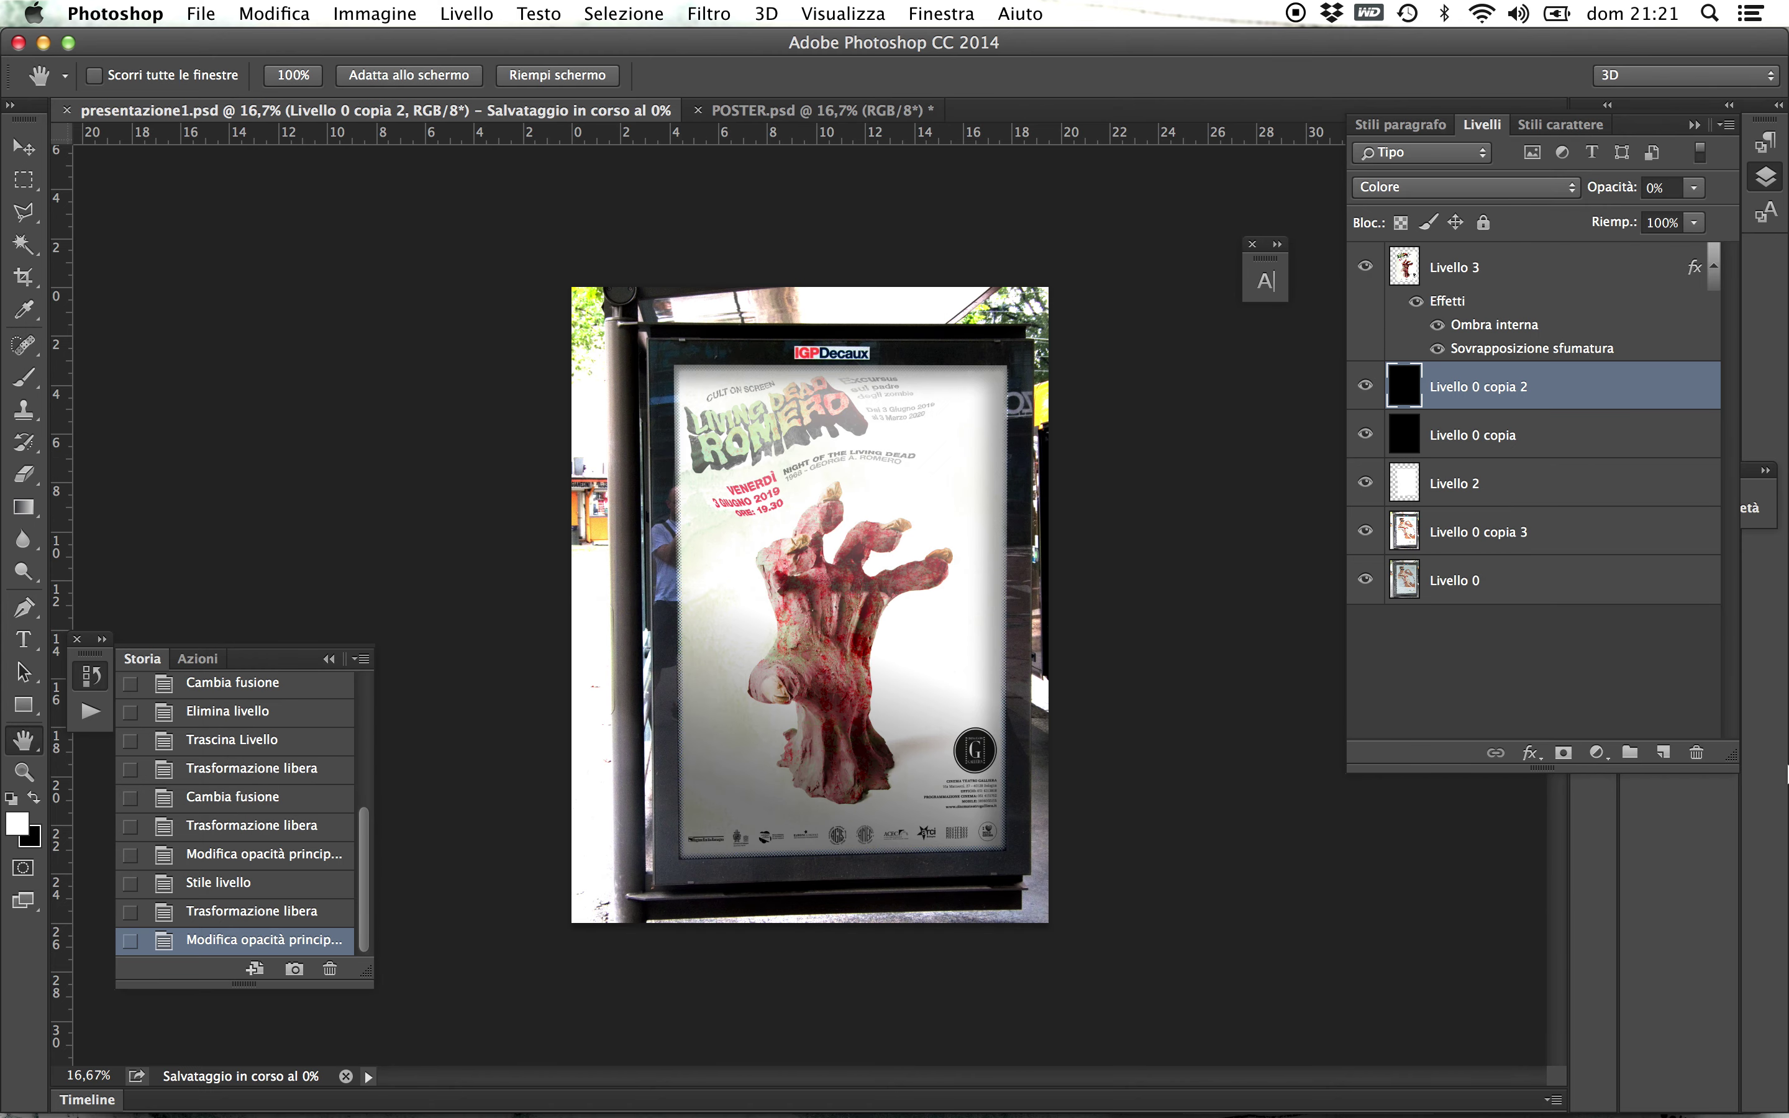
- Review the layer build-up by hiding Livello 3, both black copies and Livello 2, then showing them all again
{"action": "left_click", "coordinate": [1366, 268]}
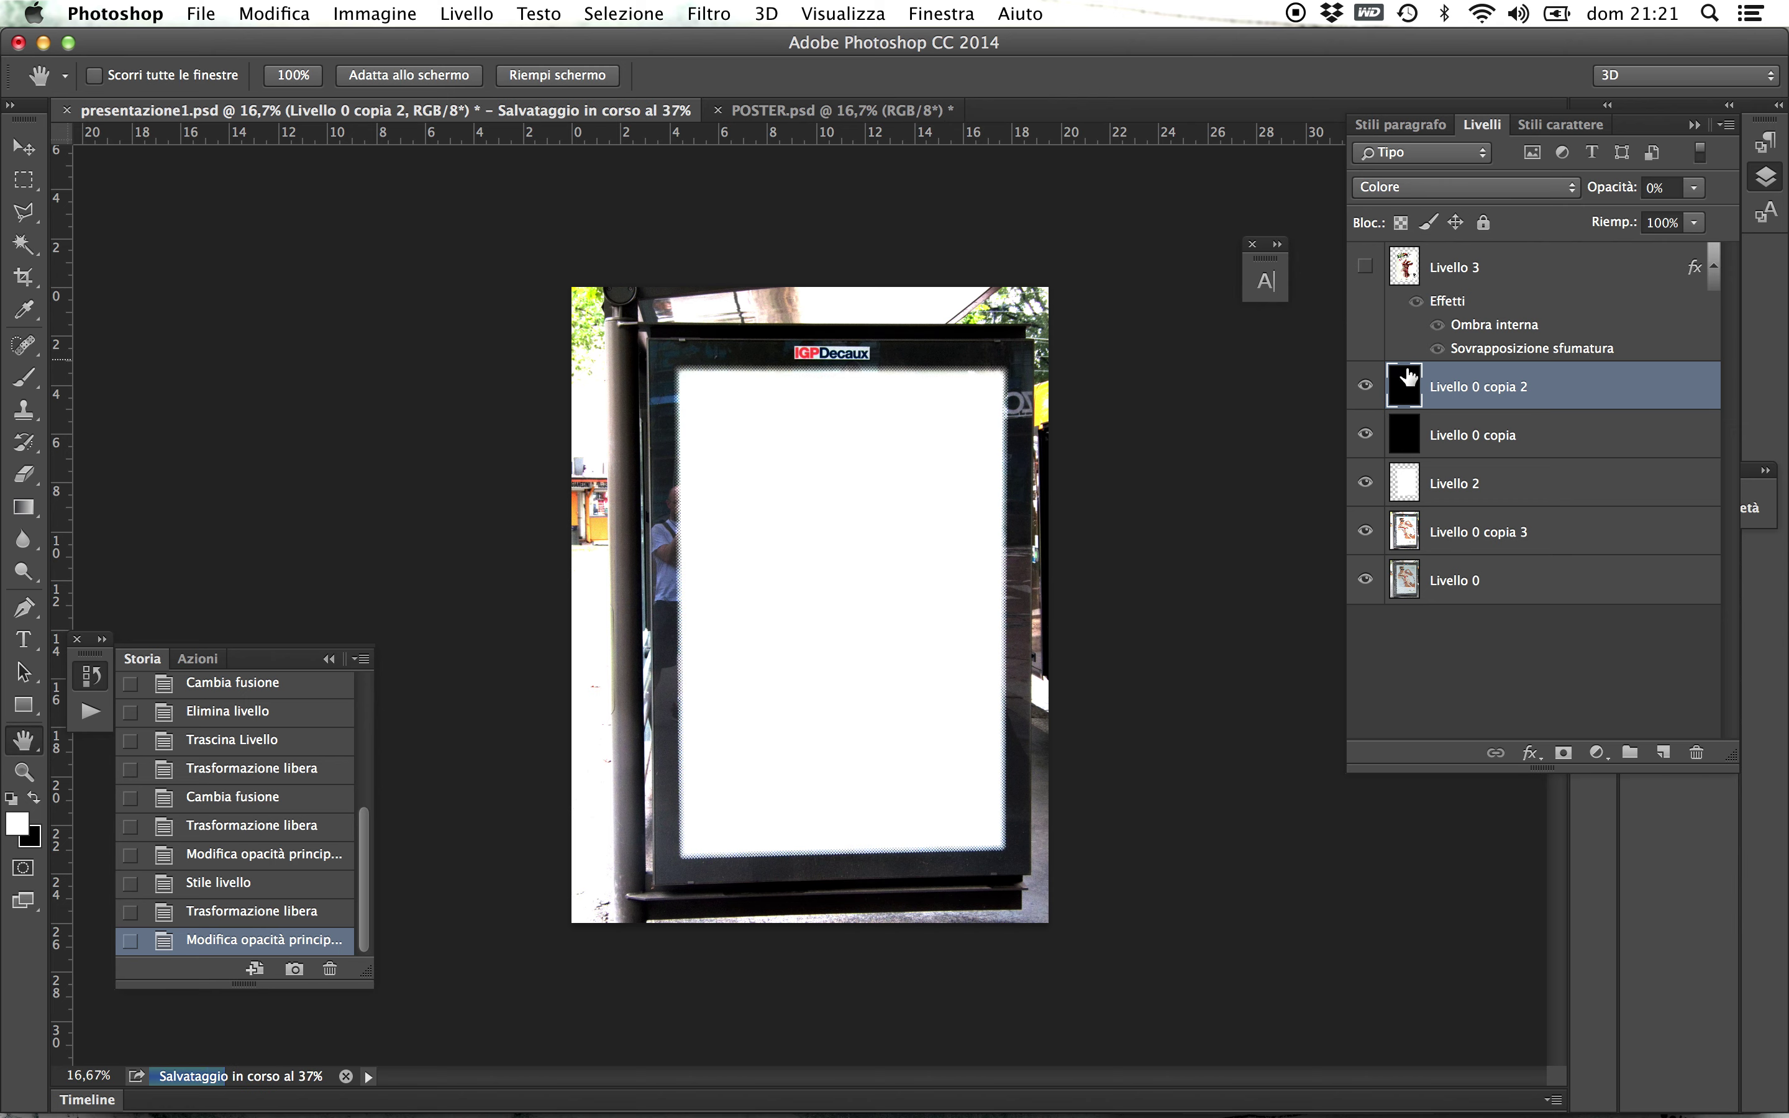
{"action": "left_click", "coordinate": [1366, 385]}
{"action": "left_click", "coordinate": [1365, 435]}
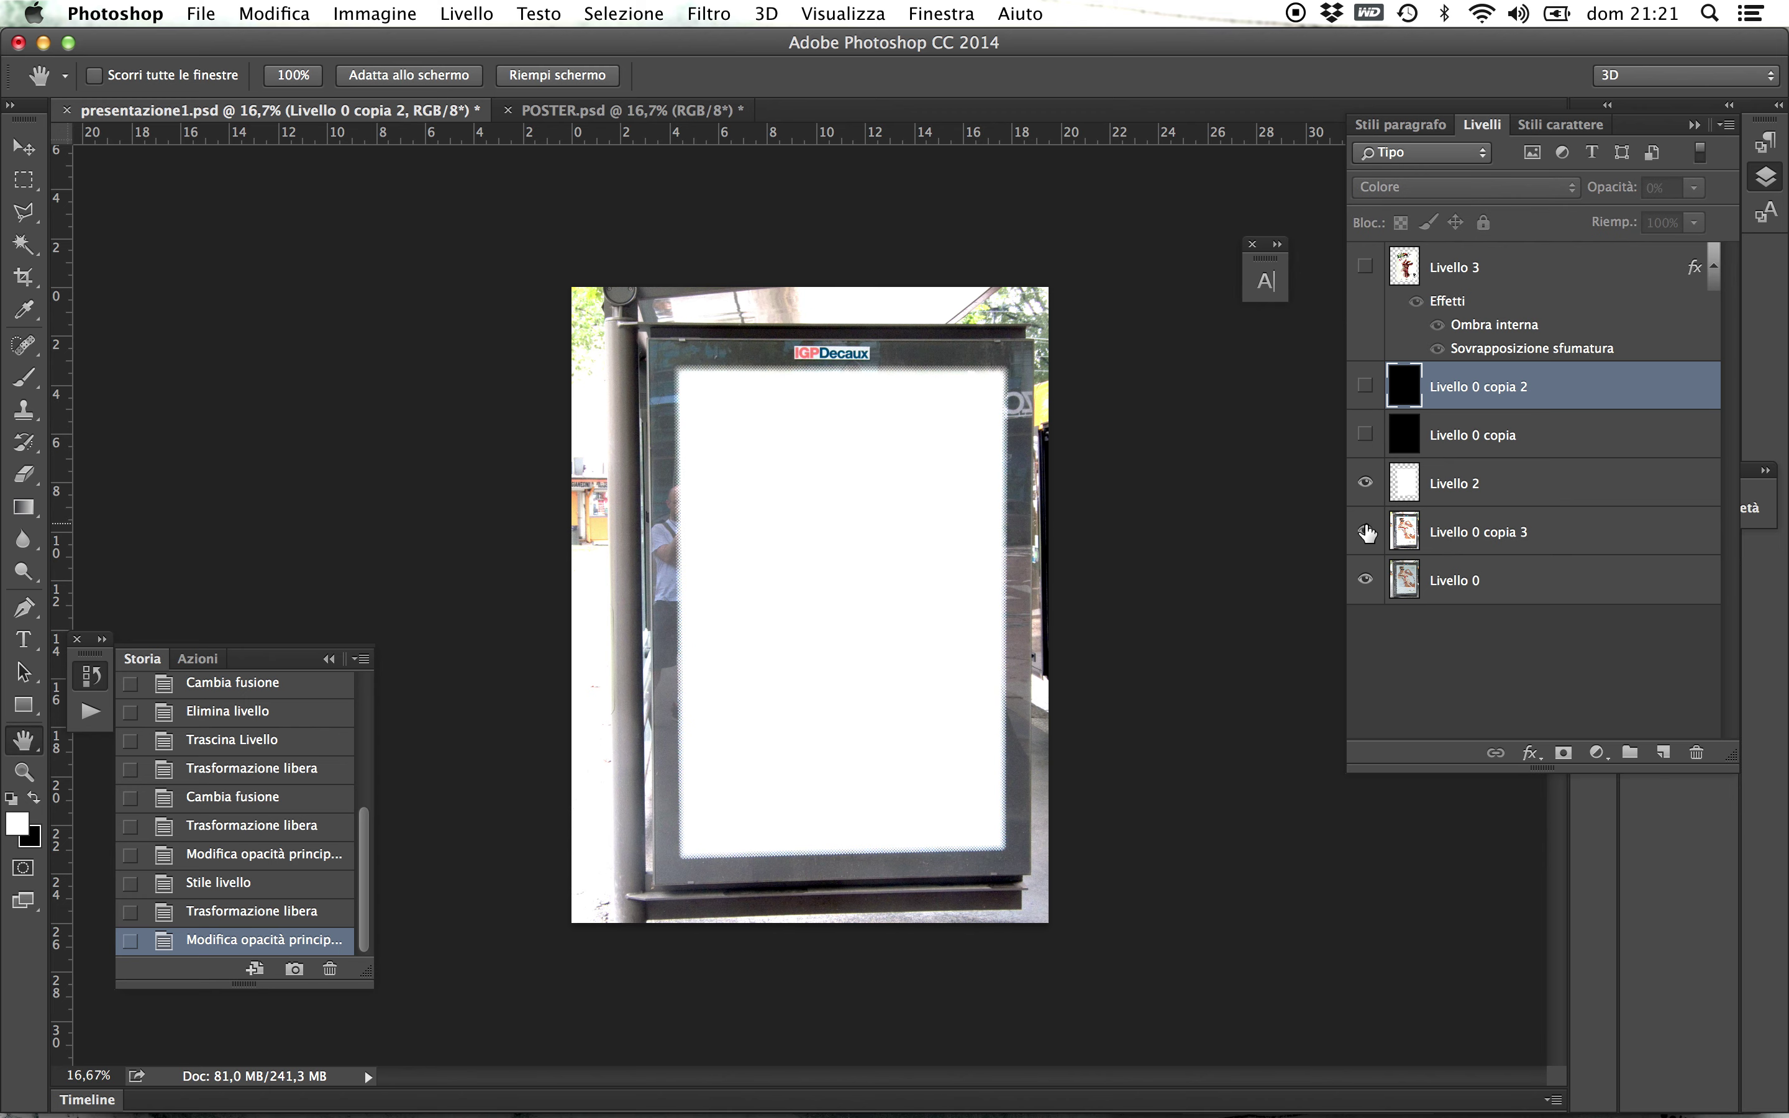
{"action": "left_click", "coordinate": [1366, 485]}
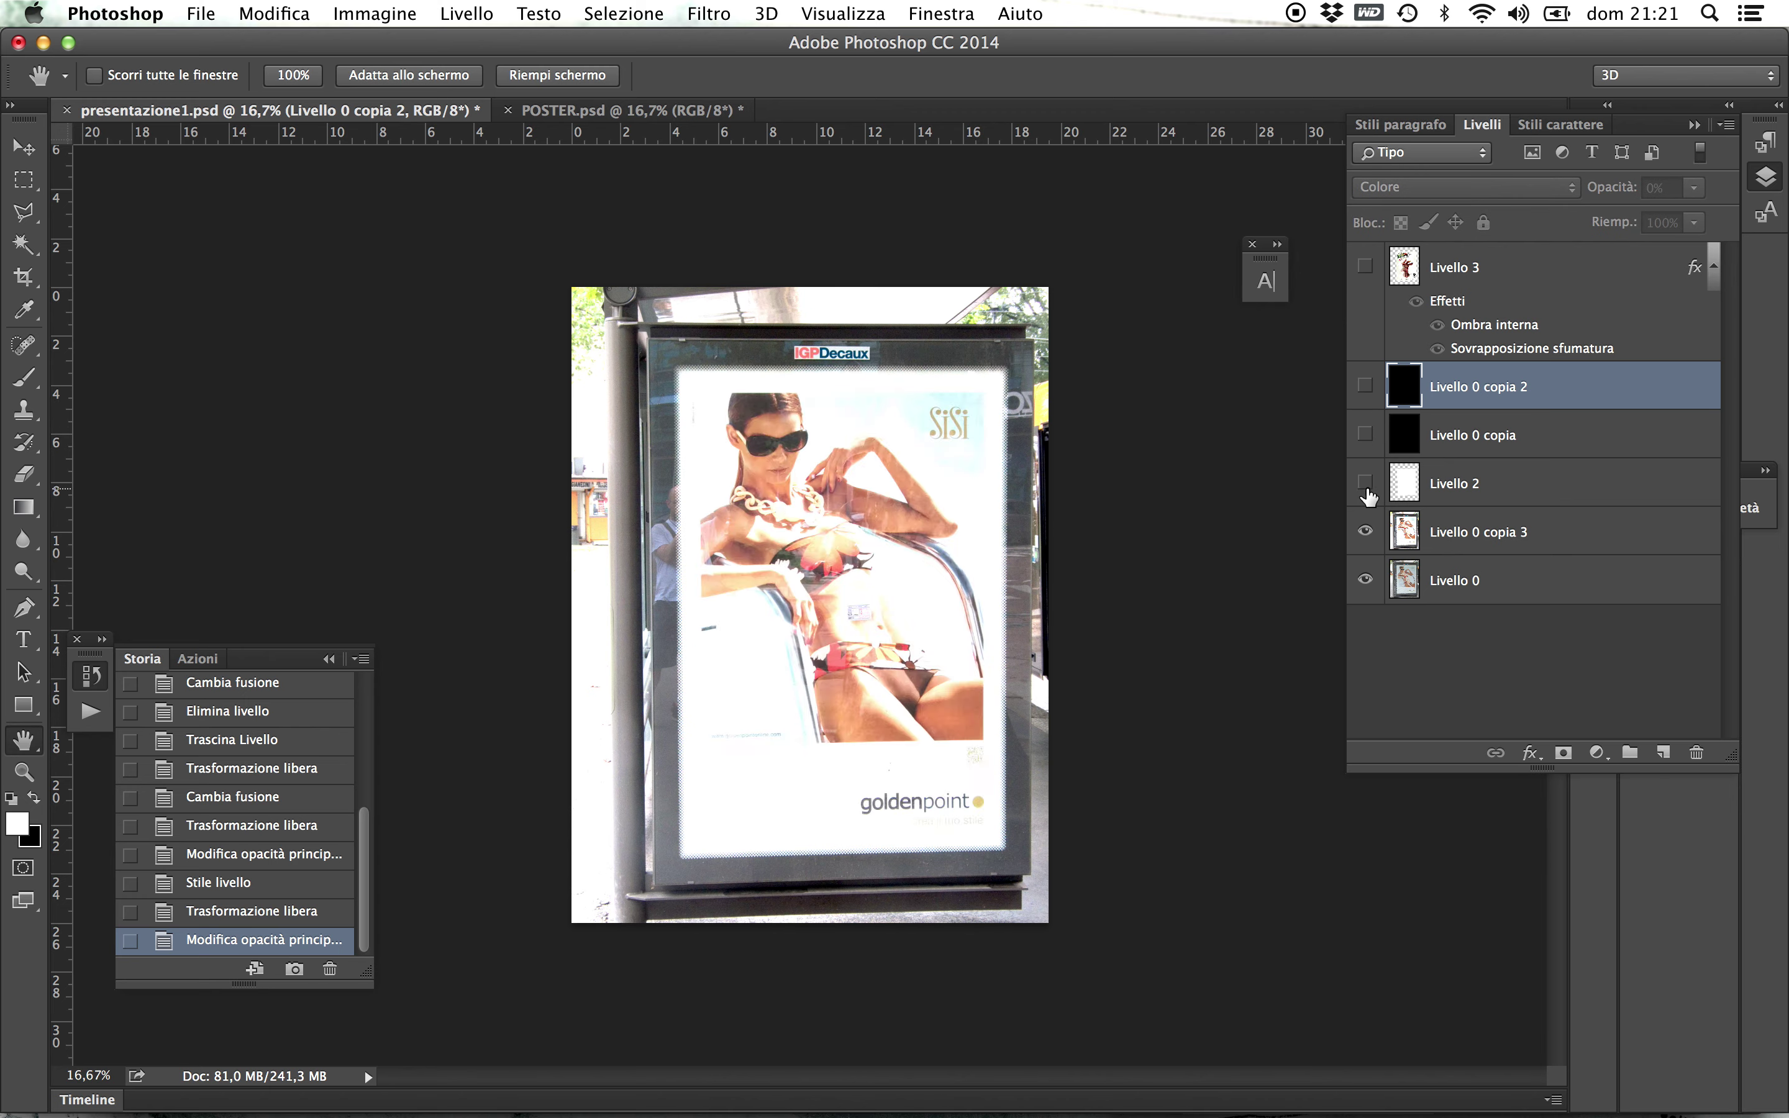
{"action": "left_click", "coordinate": [1366, 483]}
{"action": "left_click", "coordinate": [1366, 434]}
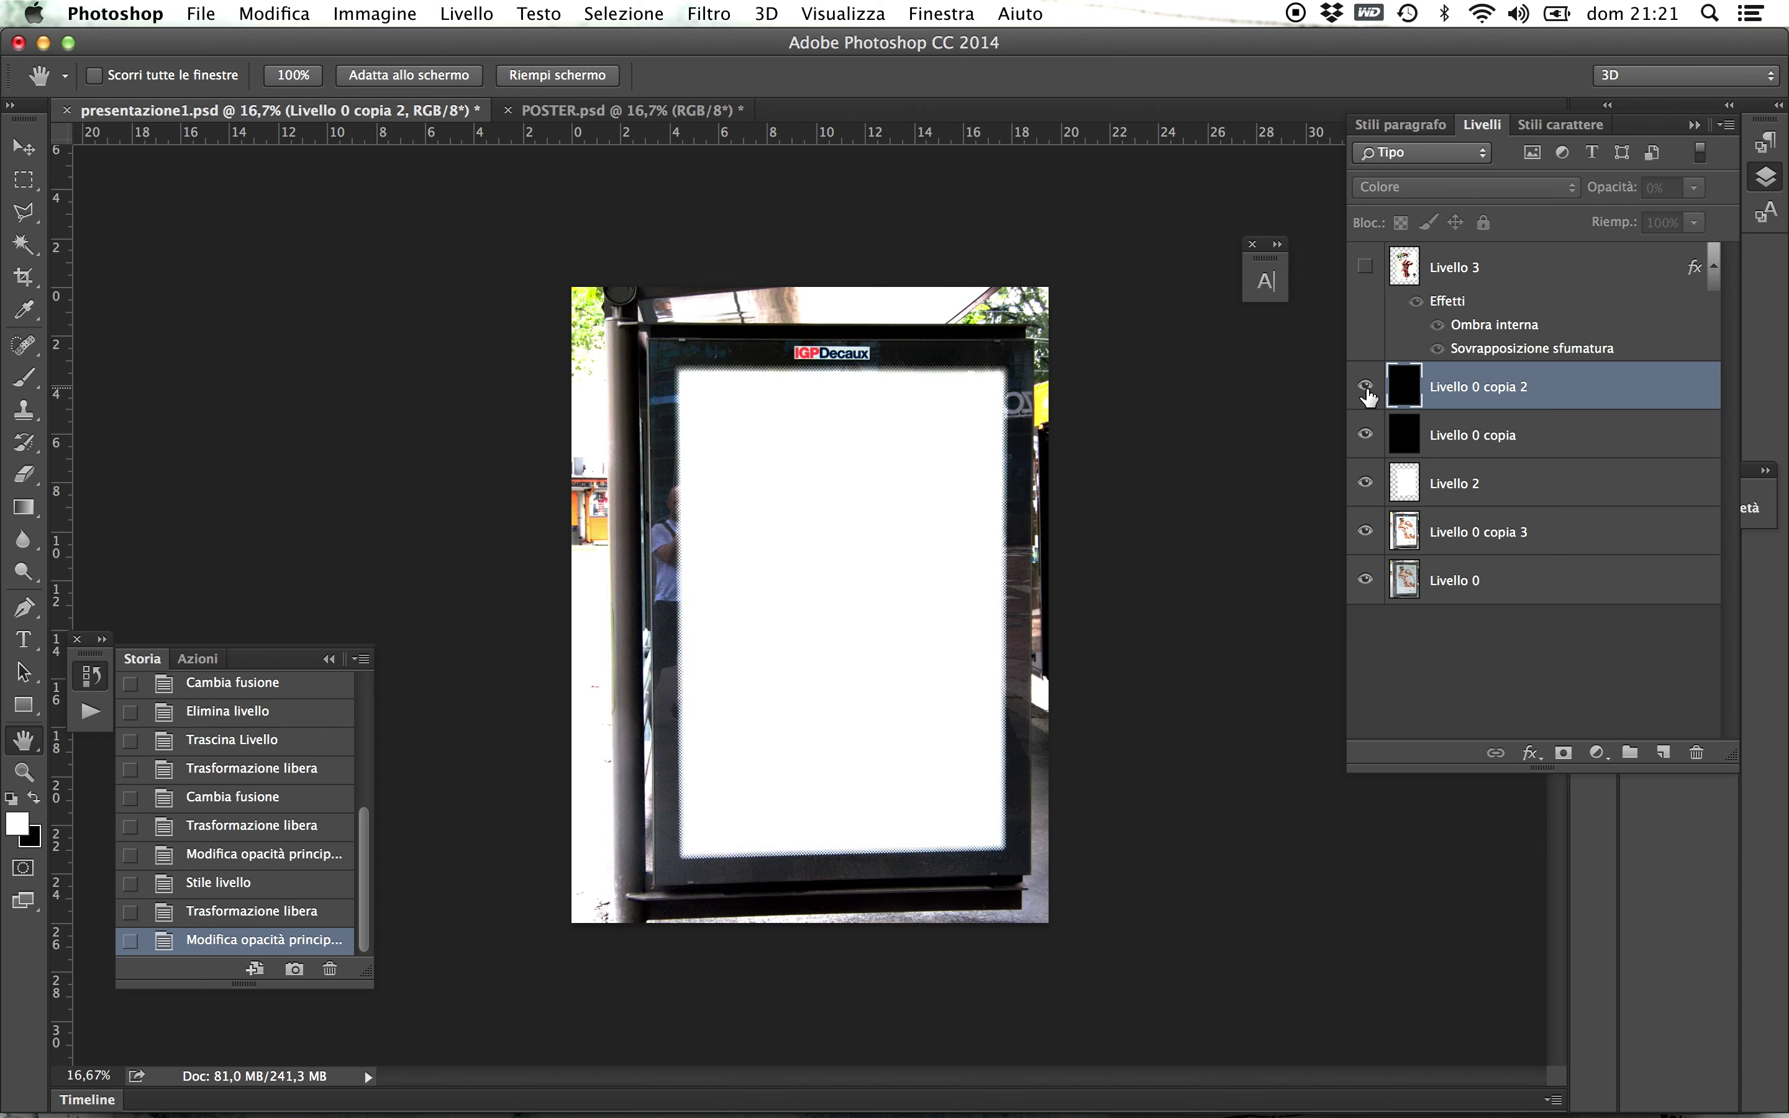
{"action": "left_click", "coordinate": [1366, 385]}
{"action": "left_click", "coordinate": [1366, 267]}
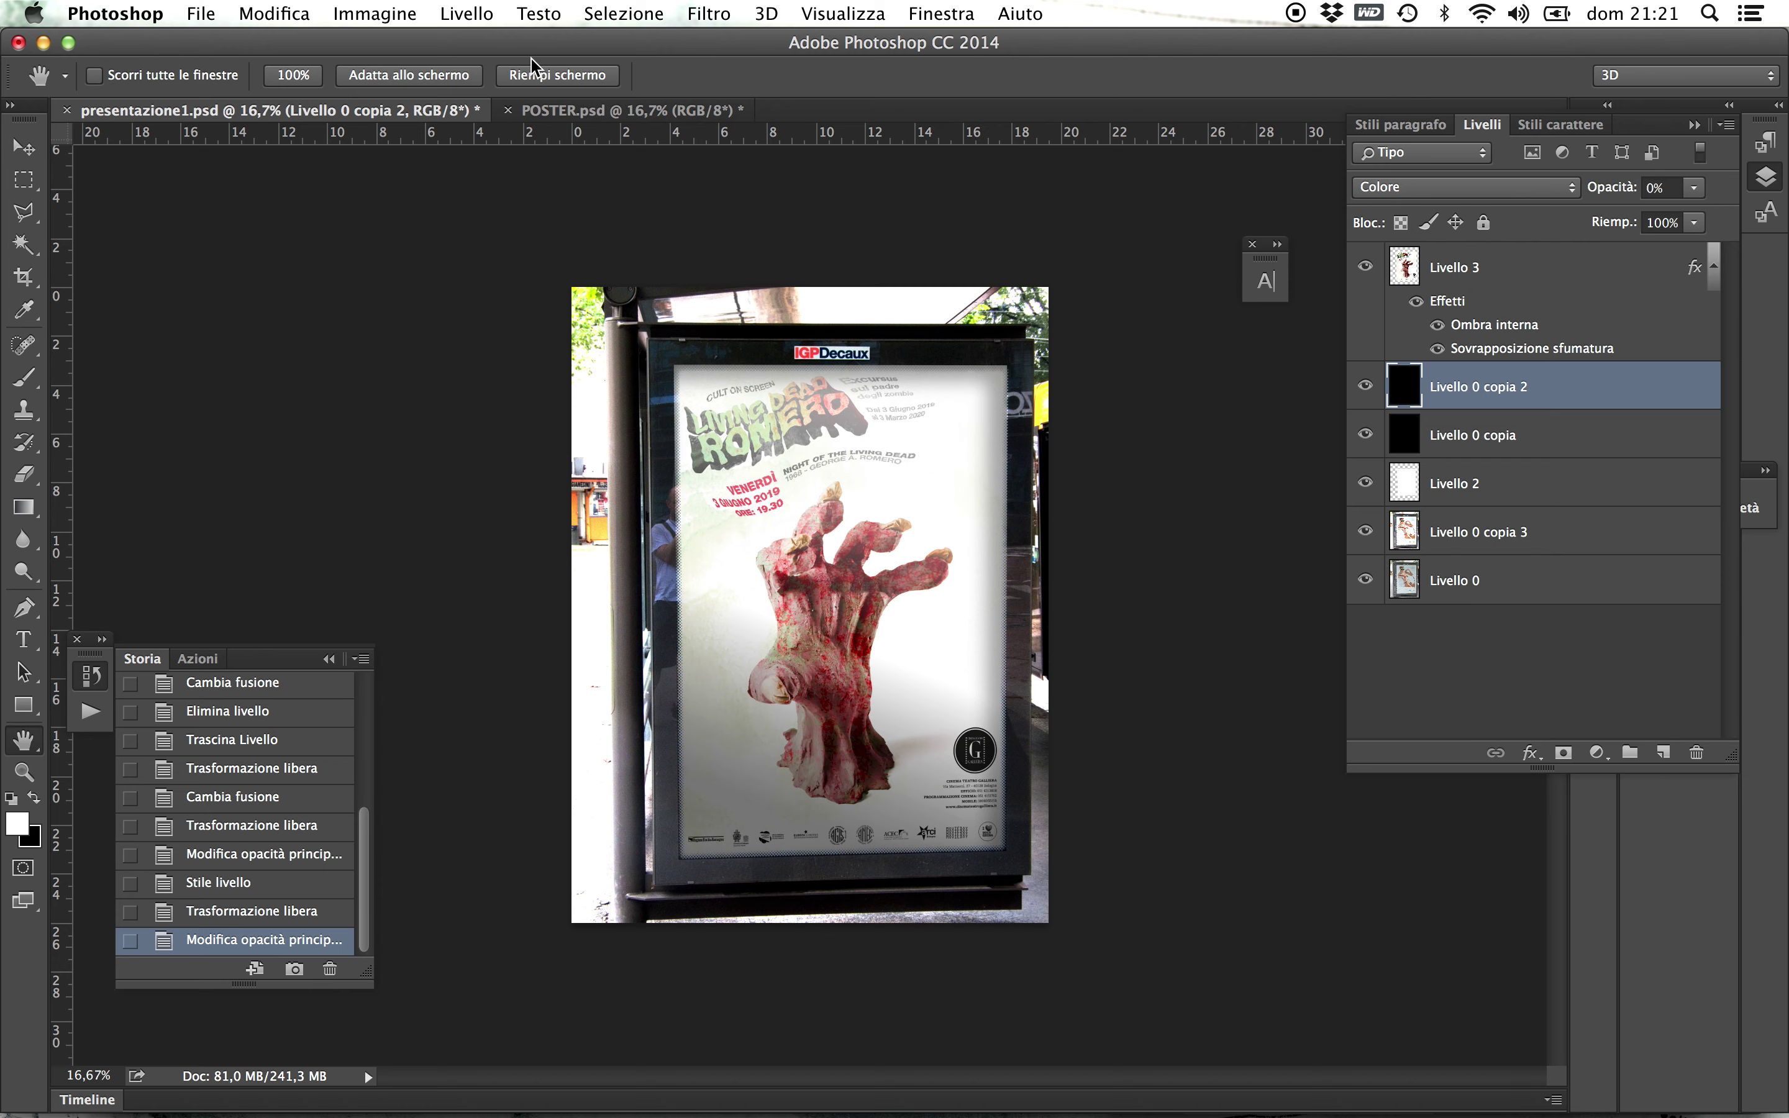
- Switch to POSTER.psd, hide the Livello 1 artwork, and check Livello 0 and Livello 2 by toggling their visibility
{"action": "left_click", "coordinate": [655, 115]}
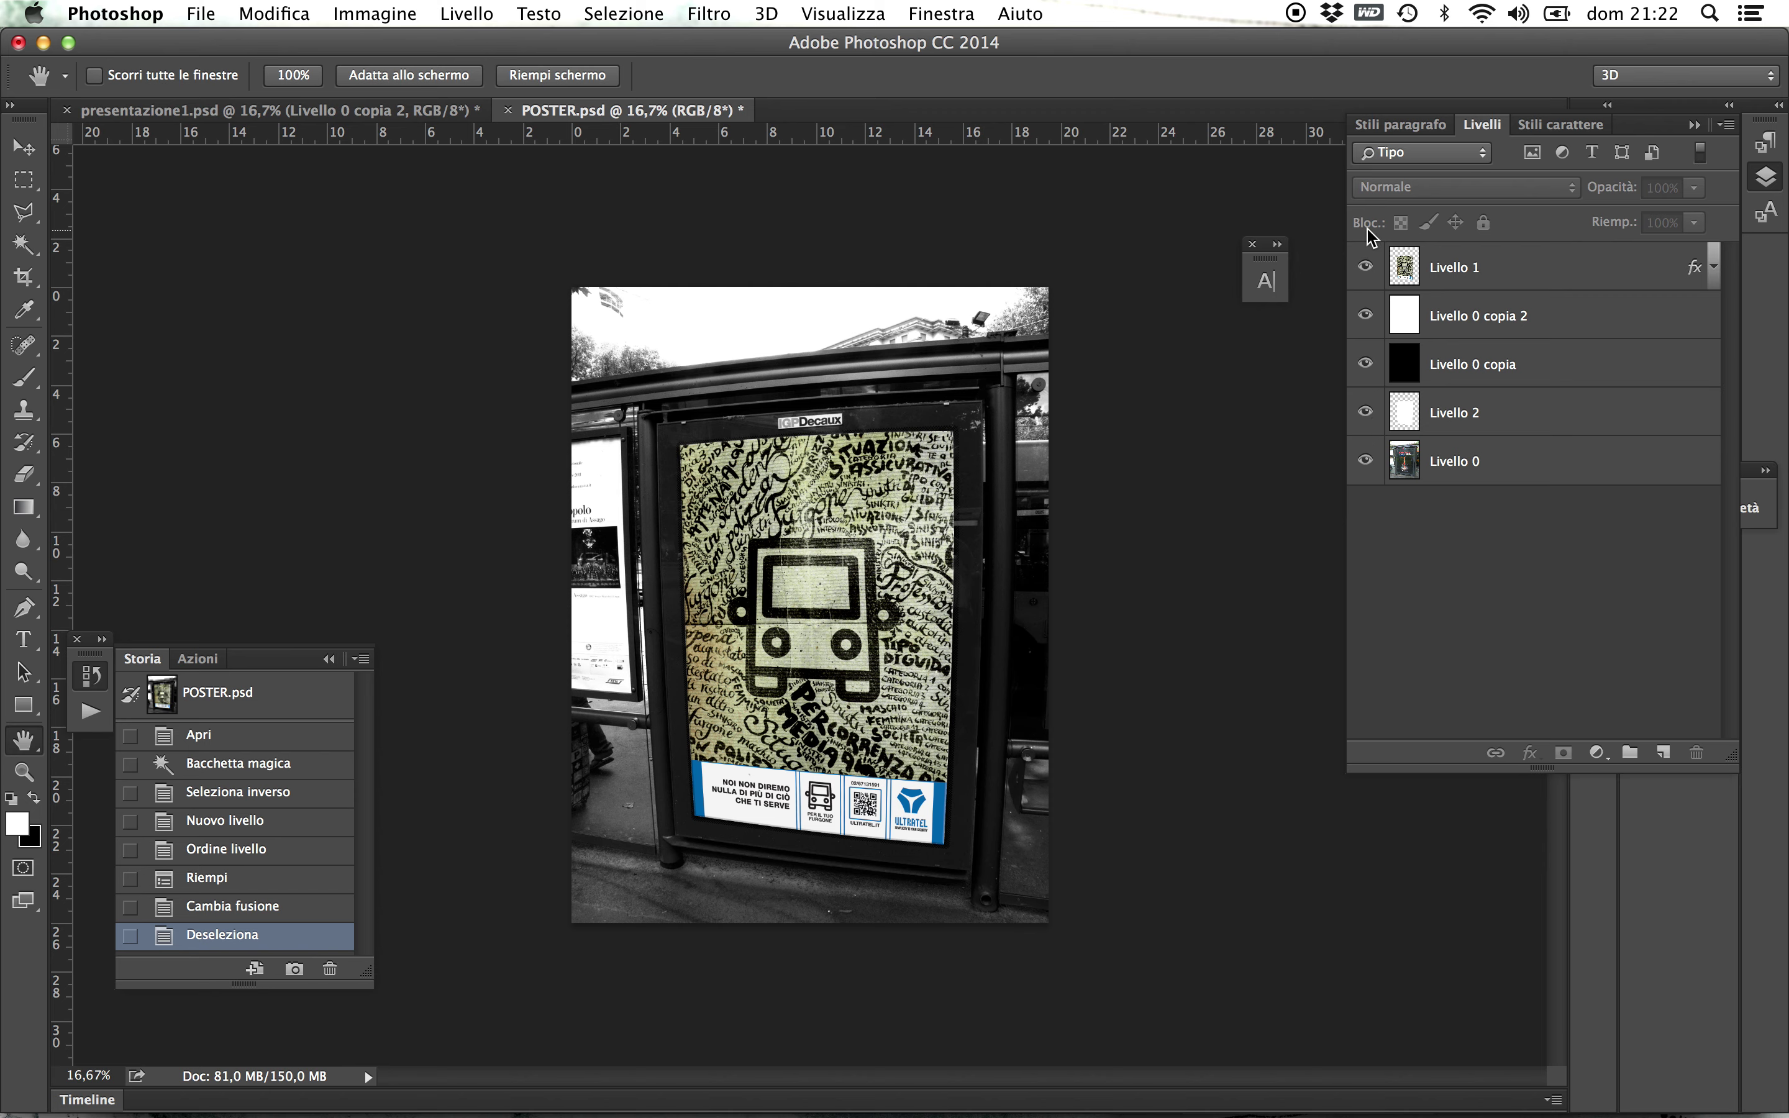
{"action": "left_click", "coordinate": [1365, 267]}
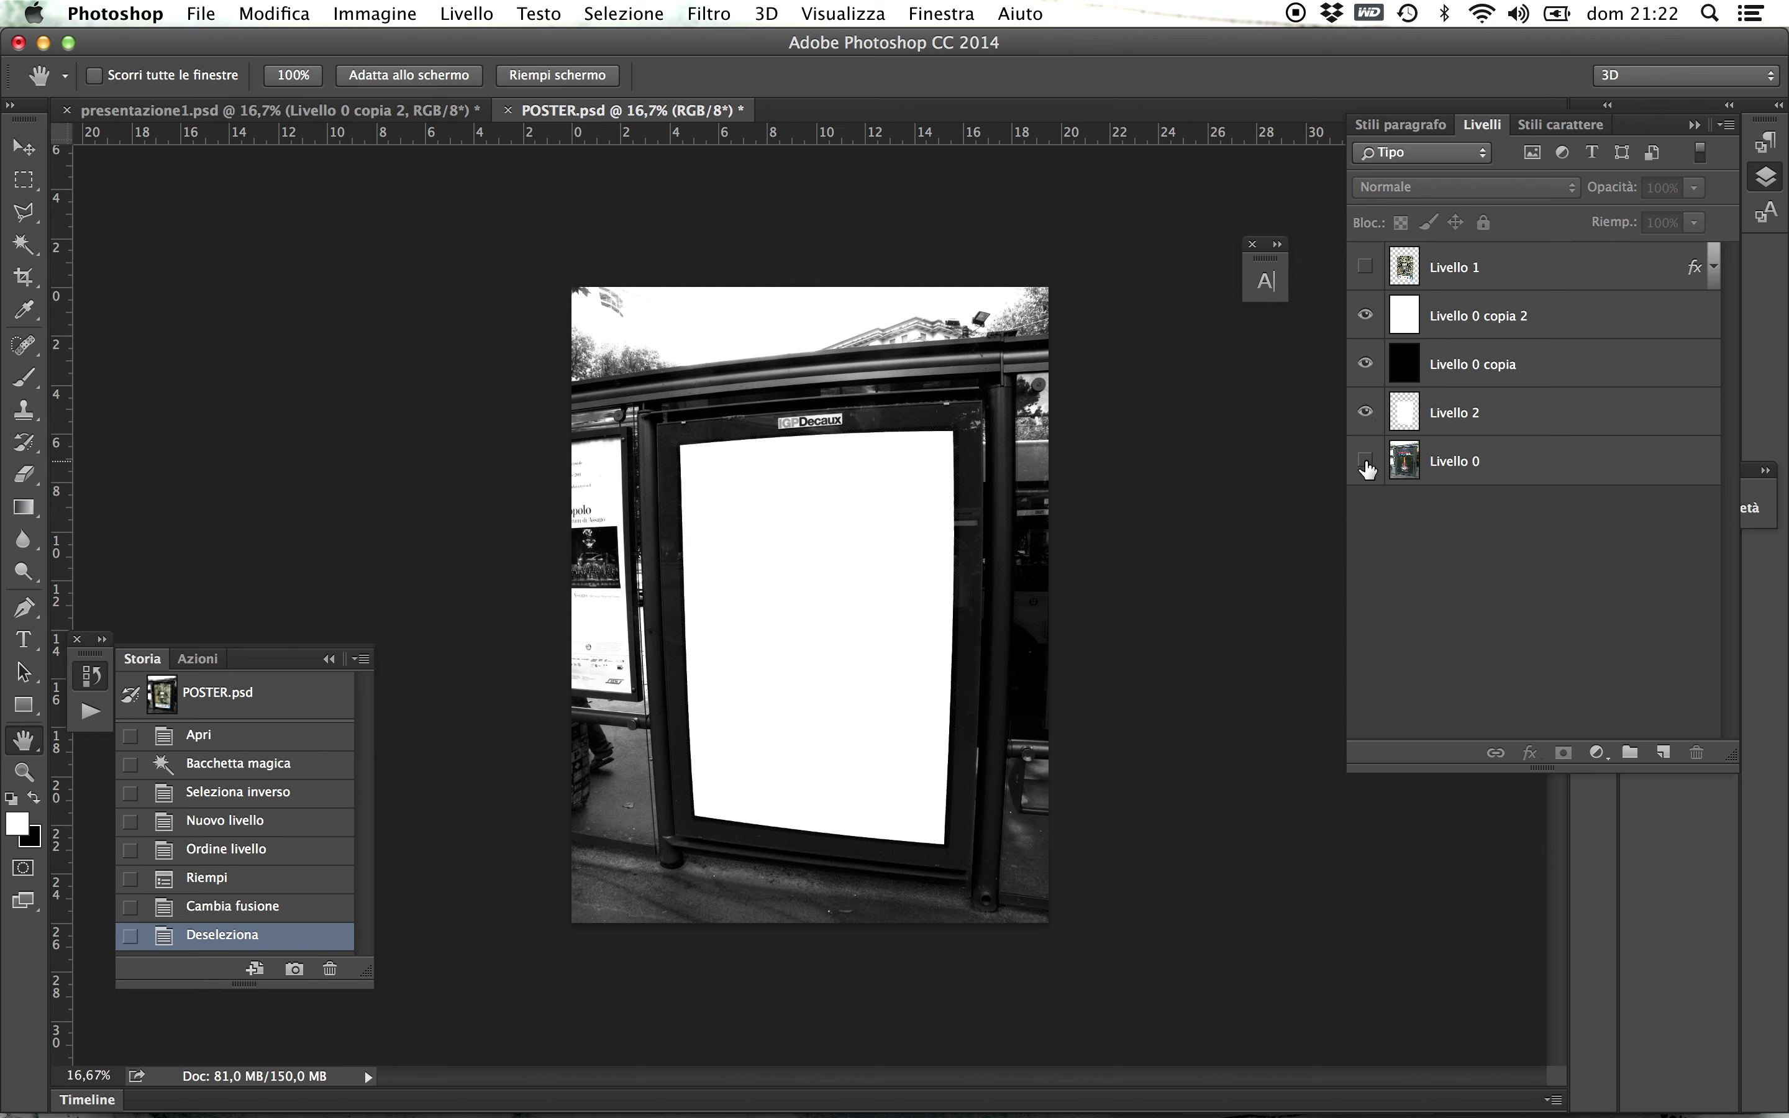
{"action": "left_click", "coordinate": [1366, 461]}
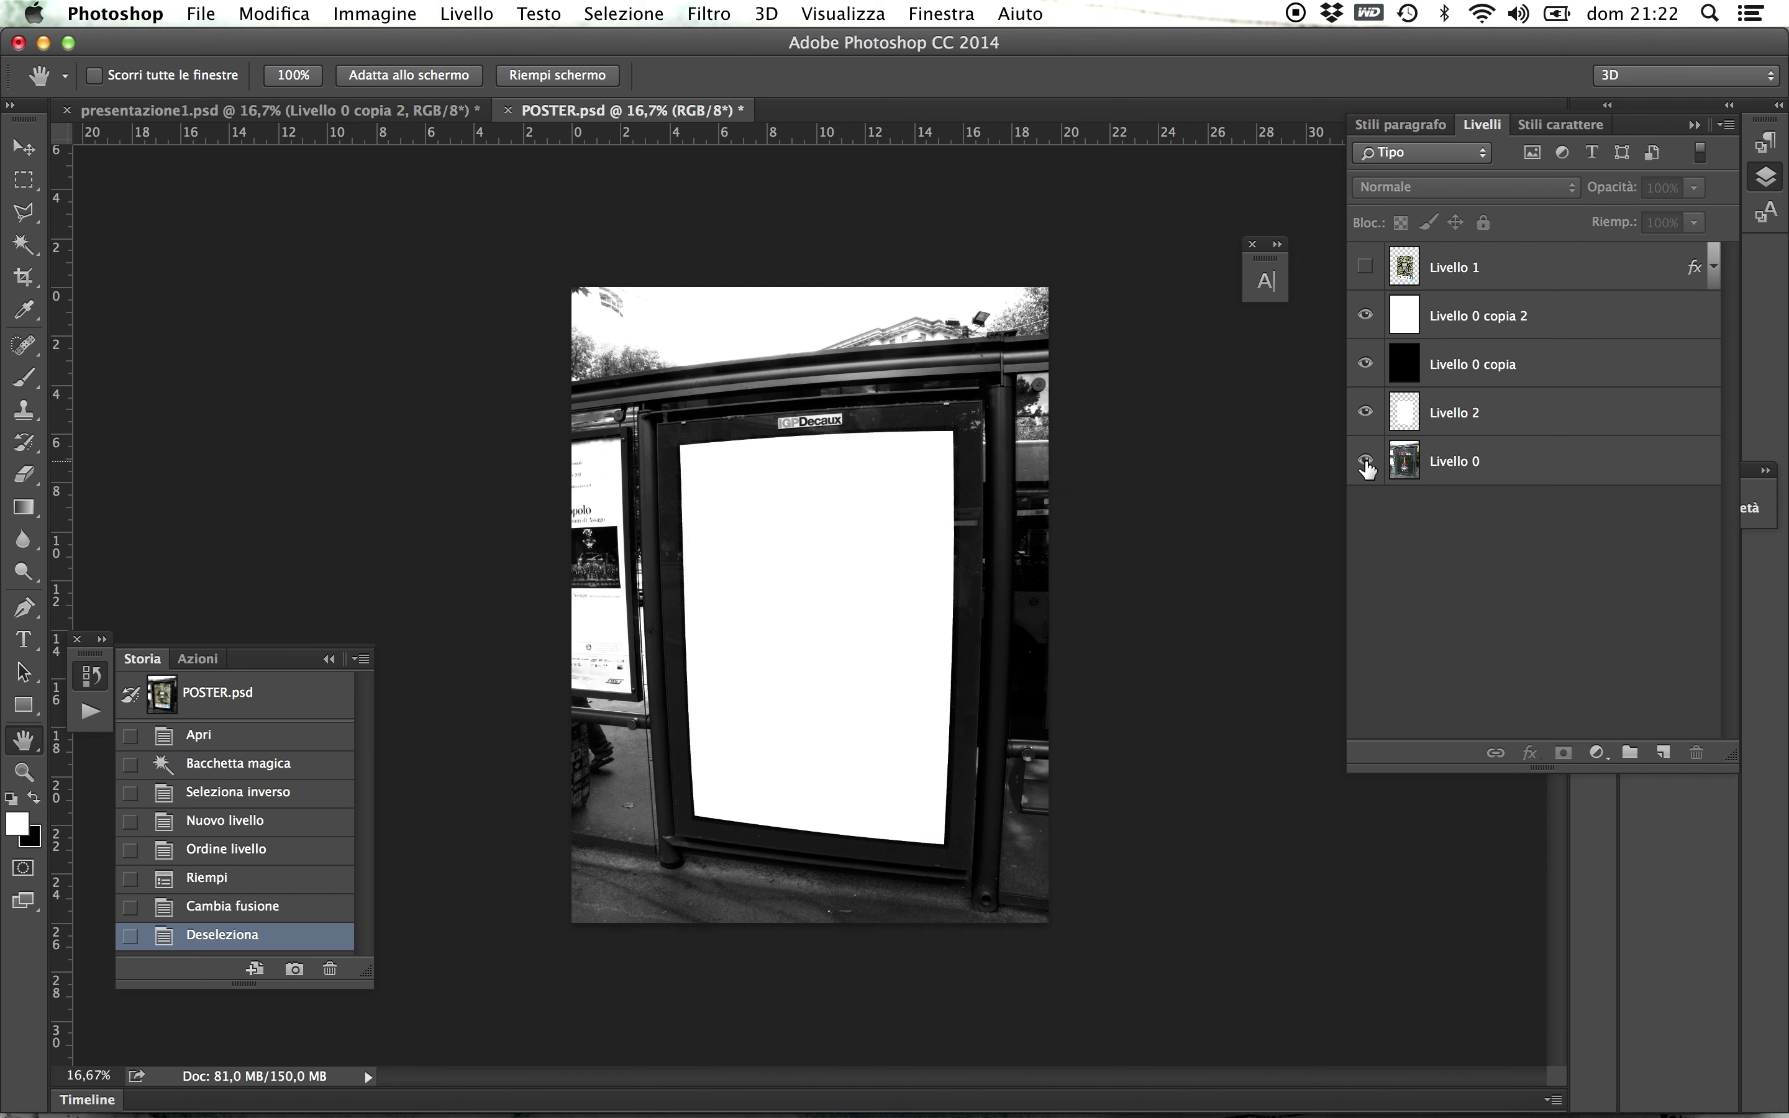
{"action": "left_click", "coordinate": [1366, 415]}
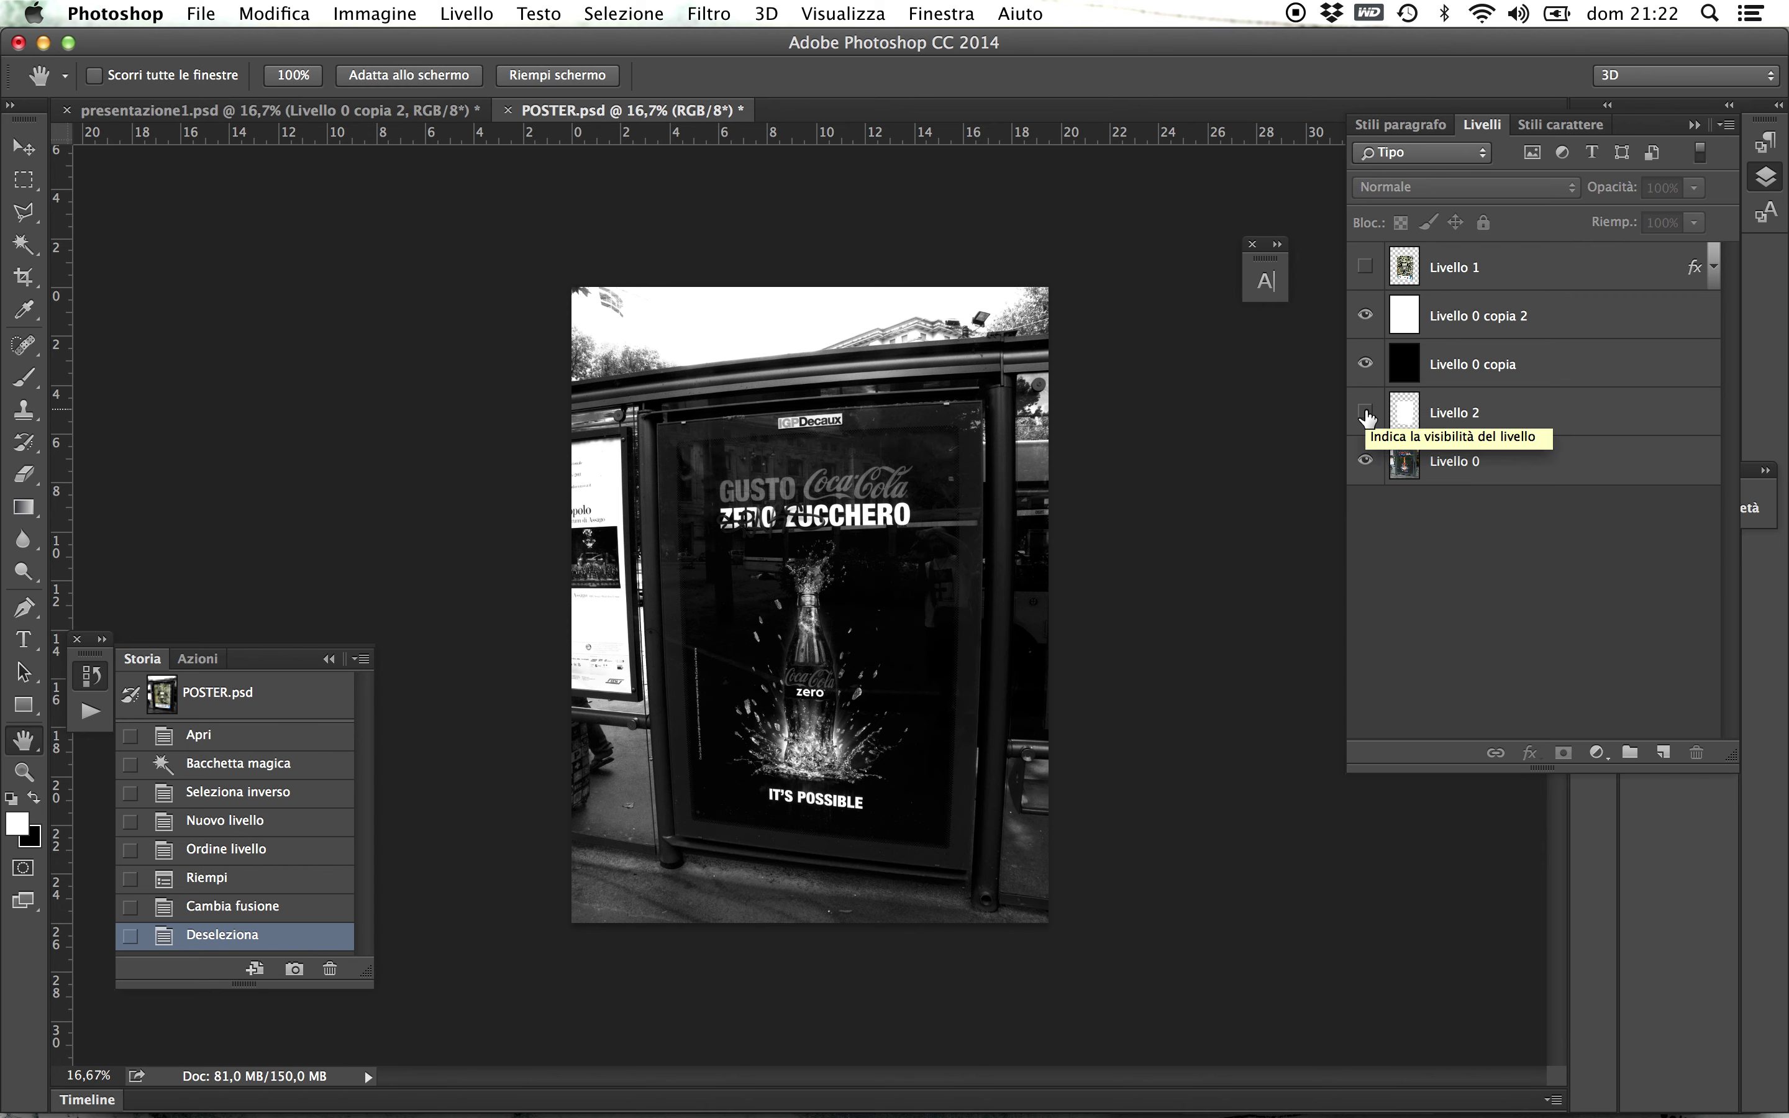
{"action": "left_click", "coordinate": [1366, 413]}
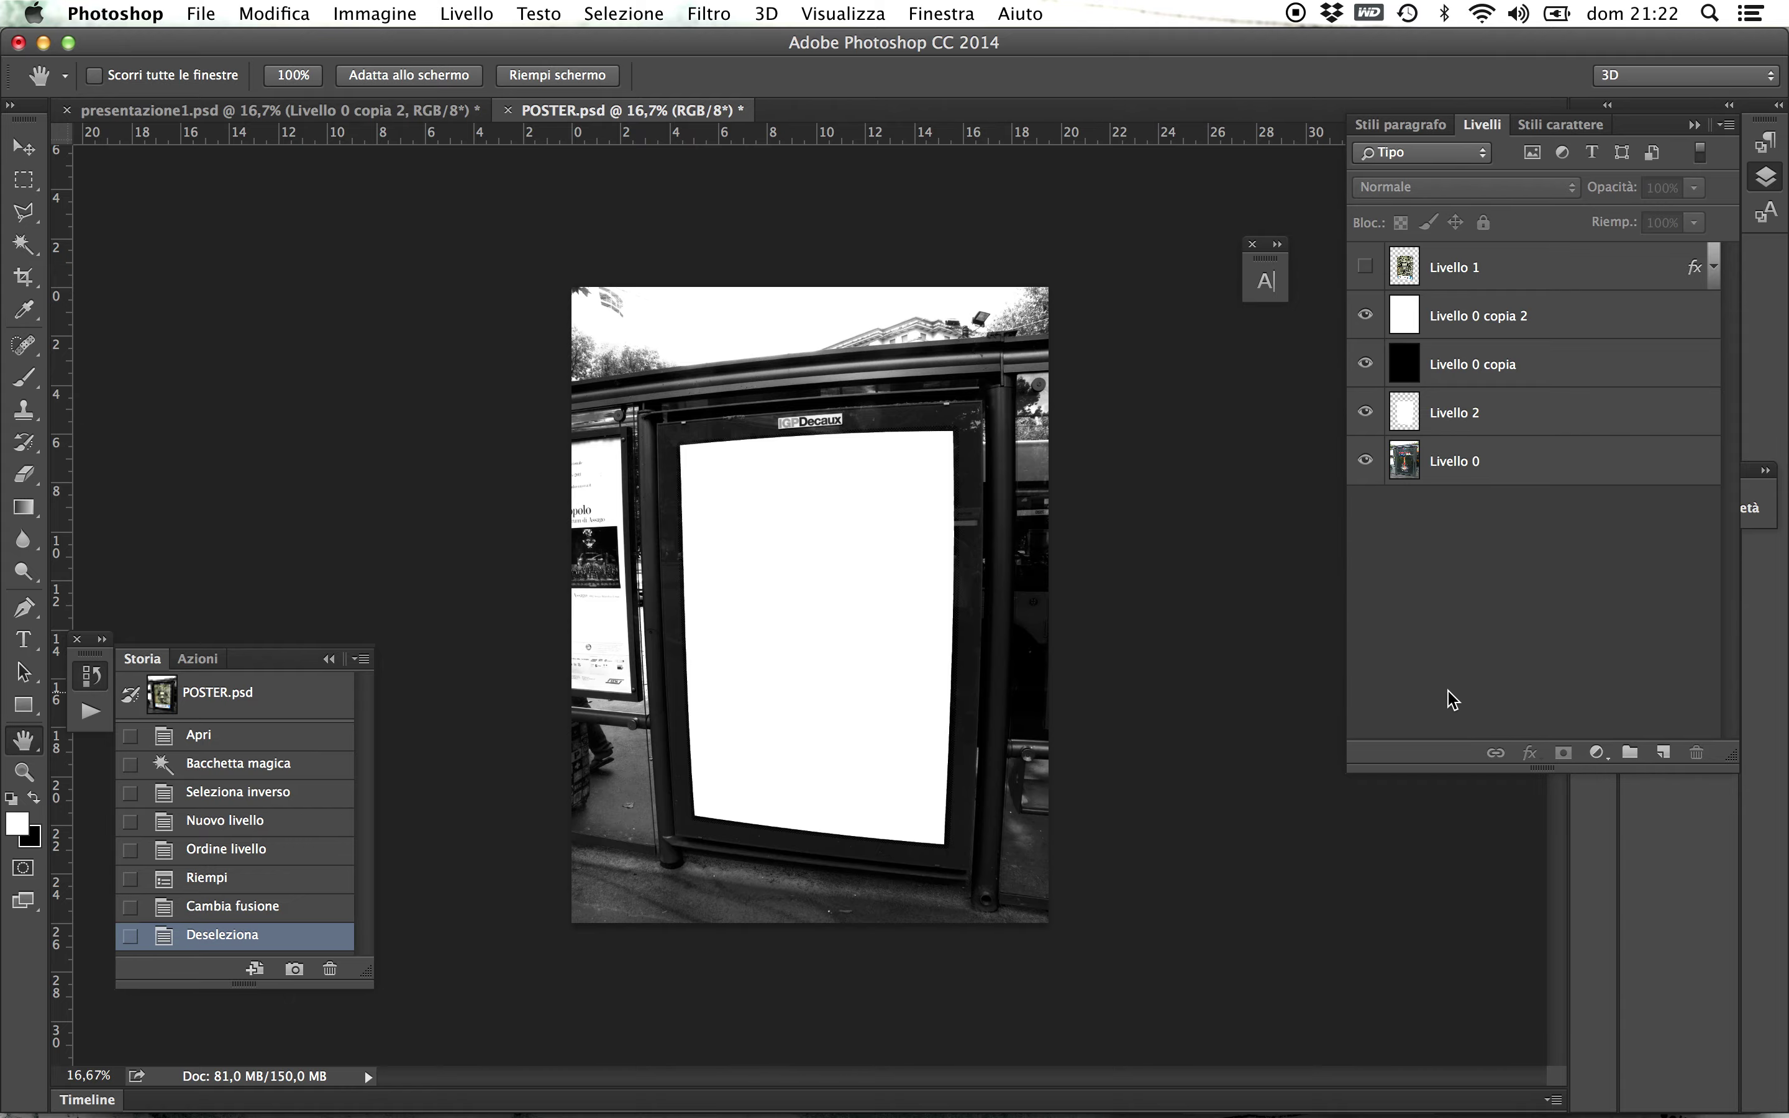
- Copy the zombie hand artwork from the POSTER-1.pdf window into POSTER.psd as a new layer
{"action": "key", "text": "F3"}
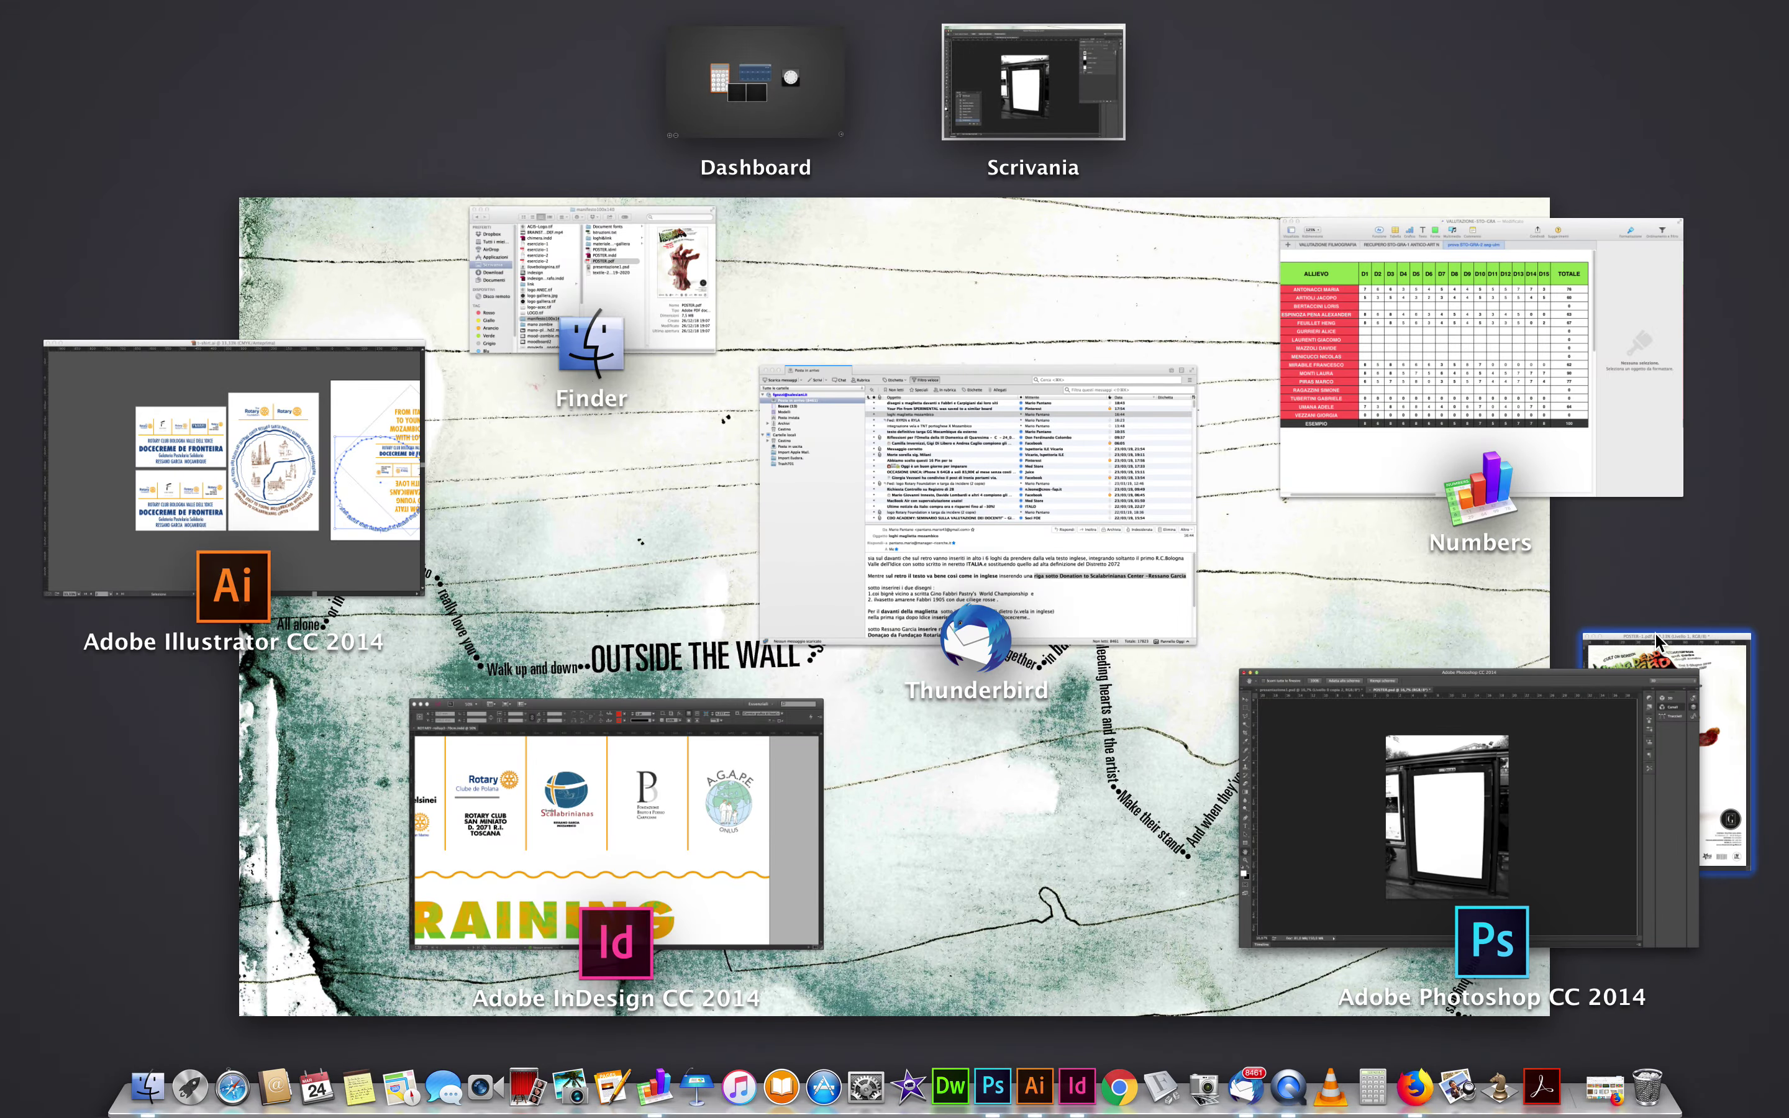
{"action": "left_click", "coordinate": [1656, 640]}
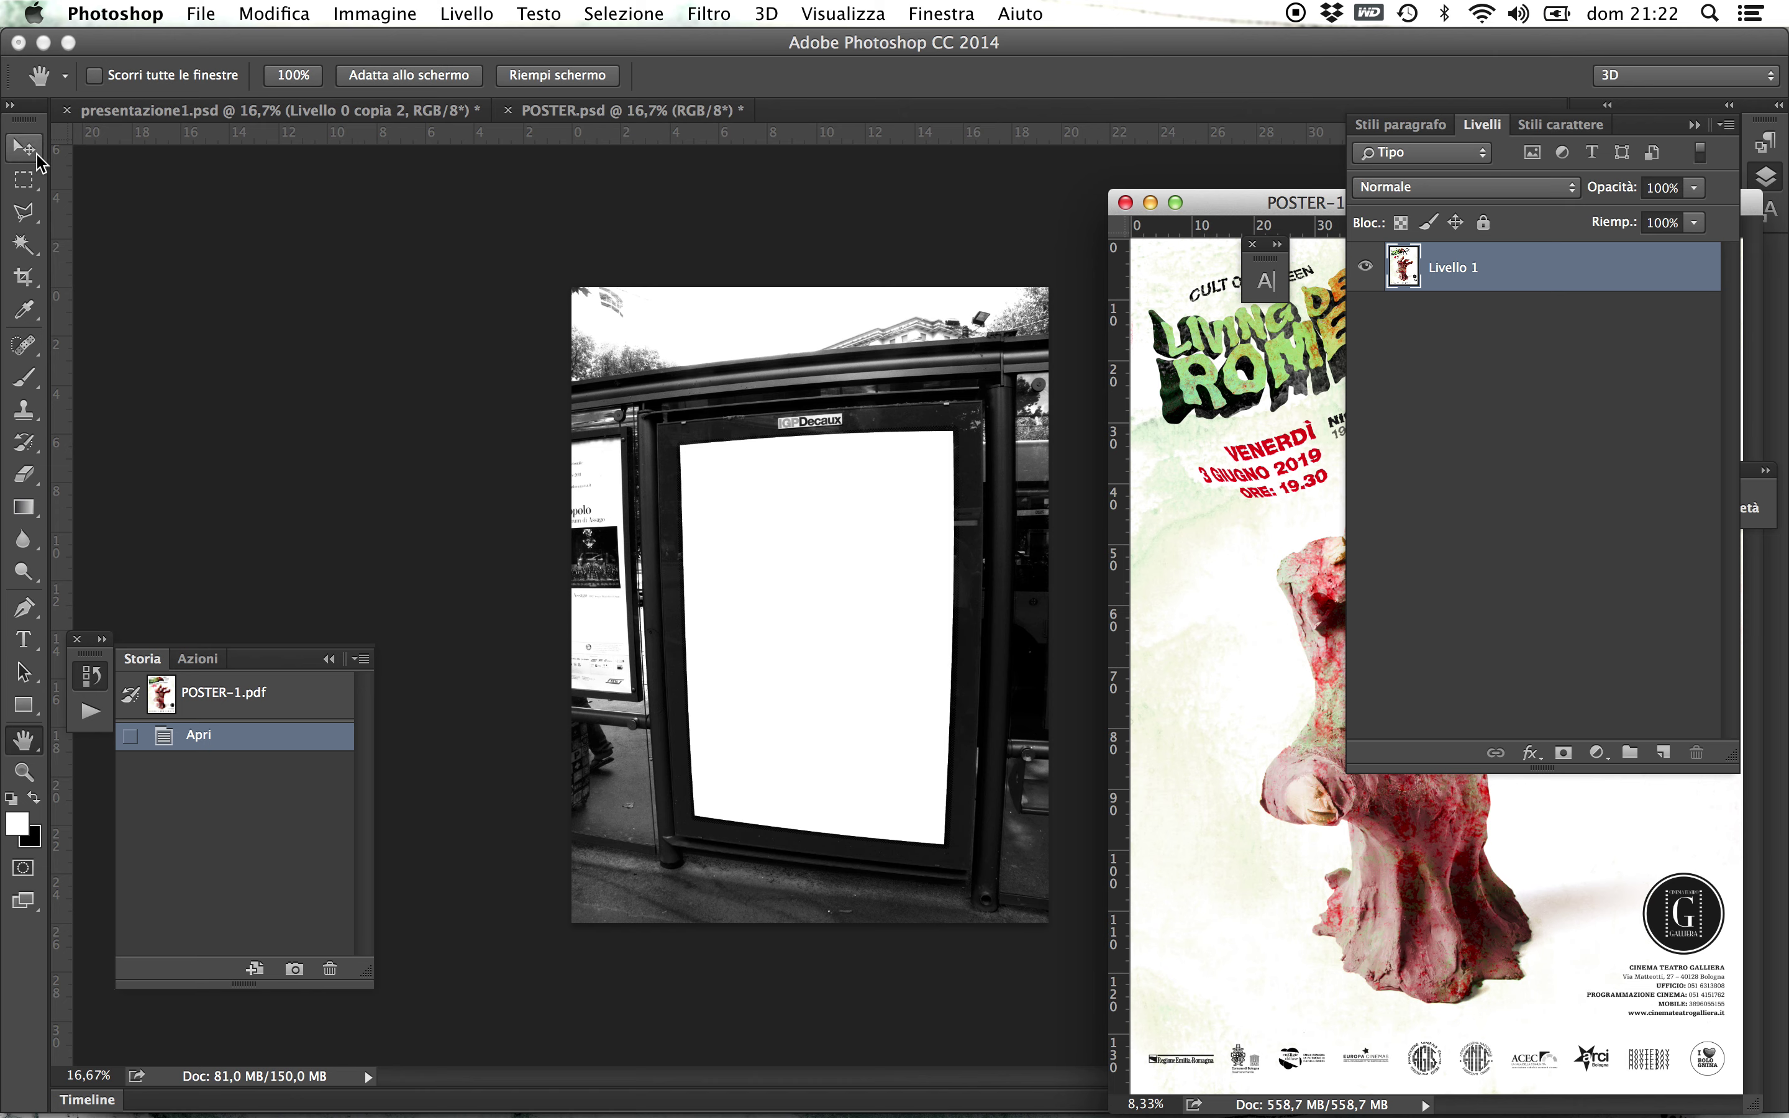
{"action": "left_click", "coordinate": [34, 157]}
{"action": "left_click_drag", "start_coordinate": [1255, 466], "coordinate": [753, 489]}
{"action": "left_click", "coordinate": [1203, 590]}
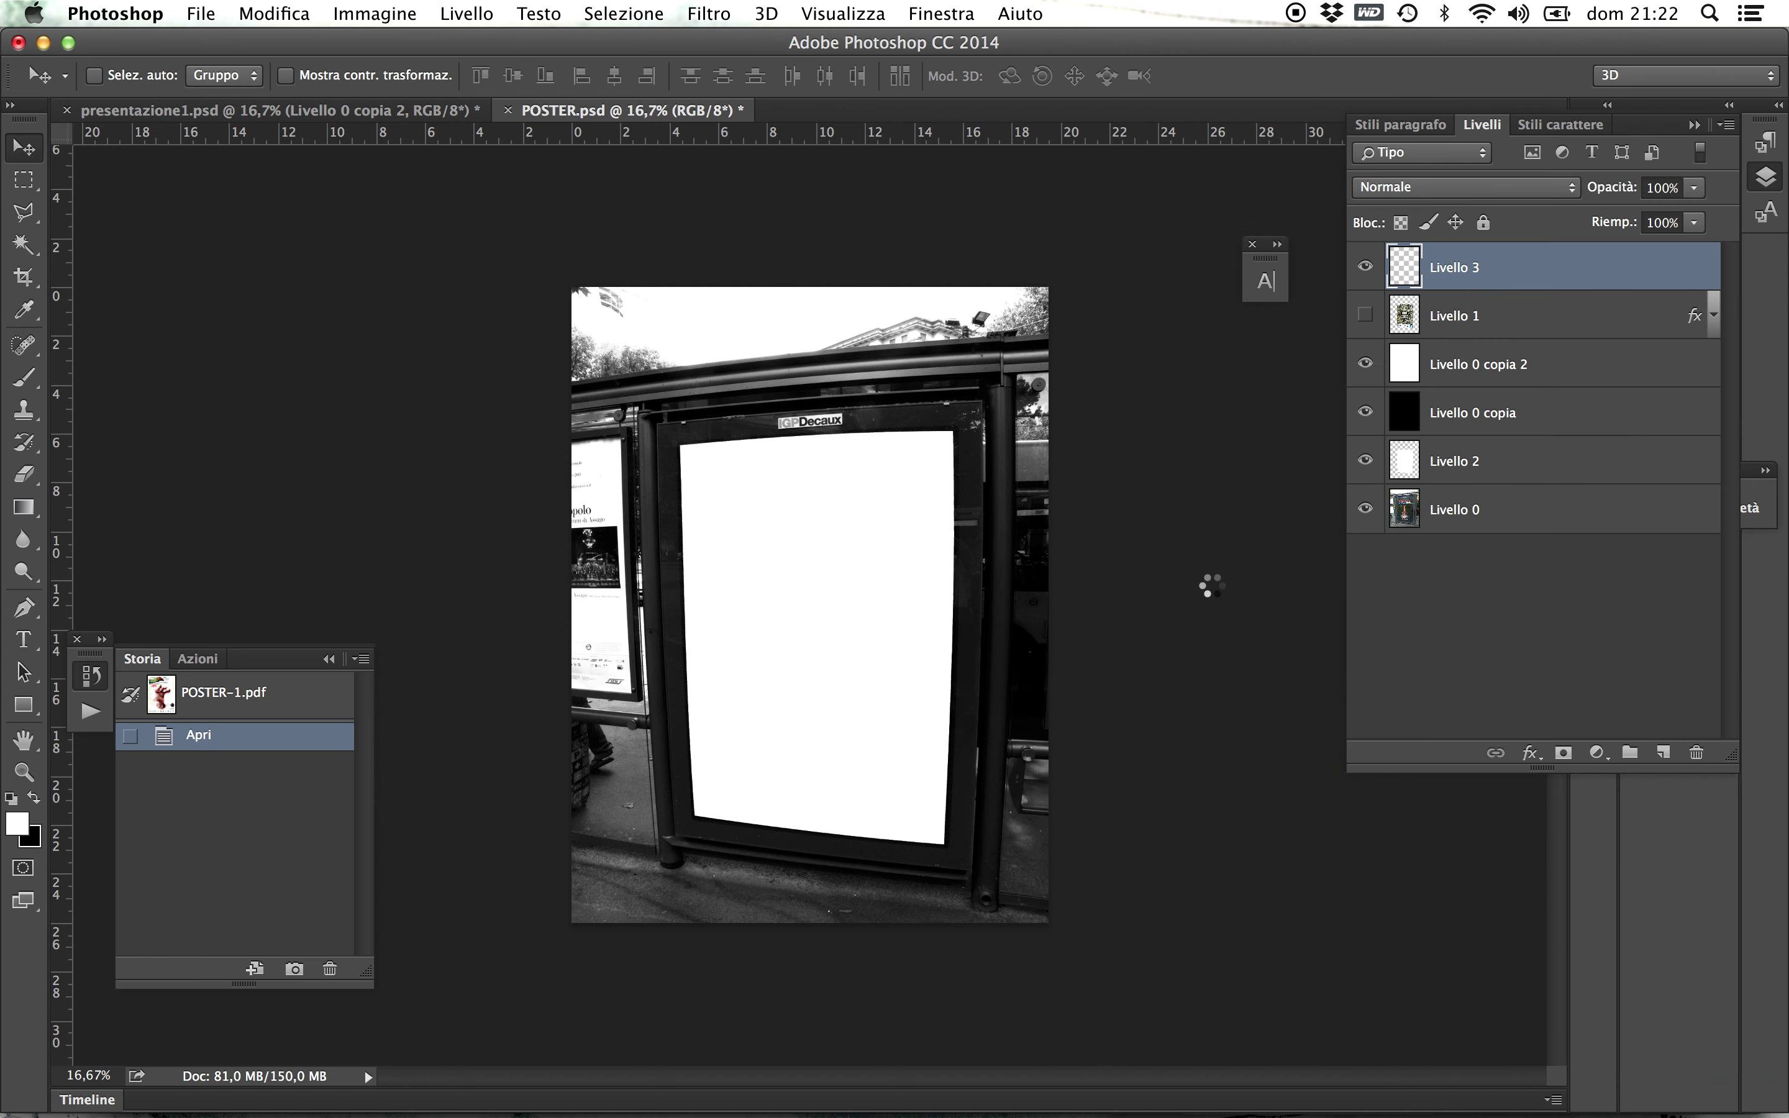
- Scale the new poster layer proportionally to 24,55% and place it over the billboard's white area
{"action": "key", "text": "super+t"}
{"action": "key", "text": "super+minus"}
{"action": "key", "text": "super+minus"}
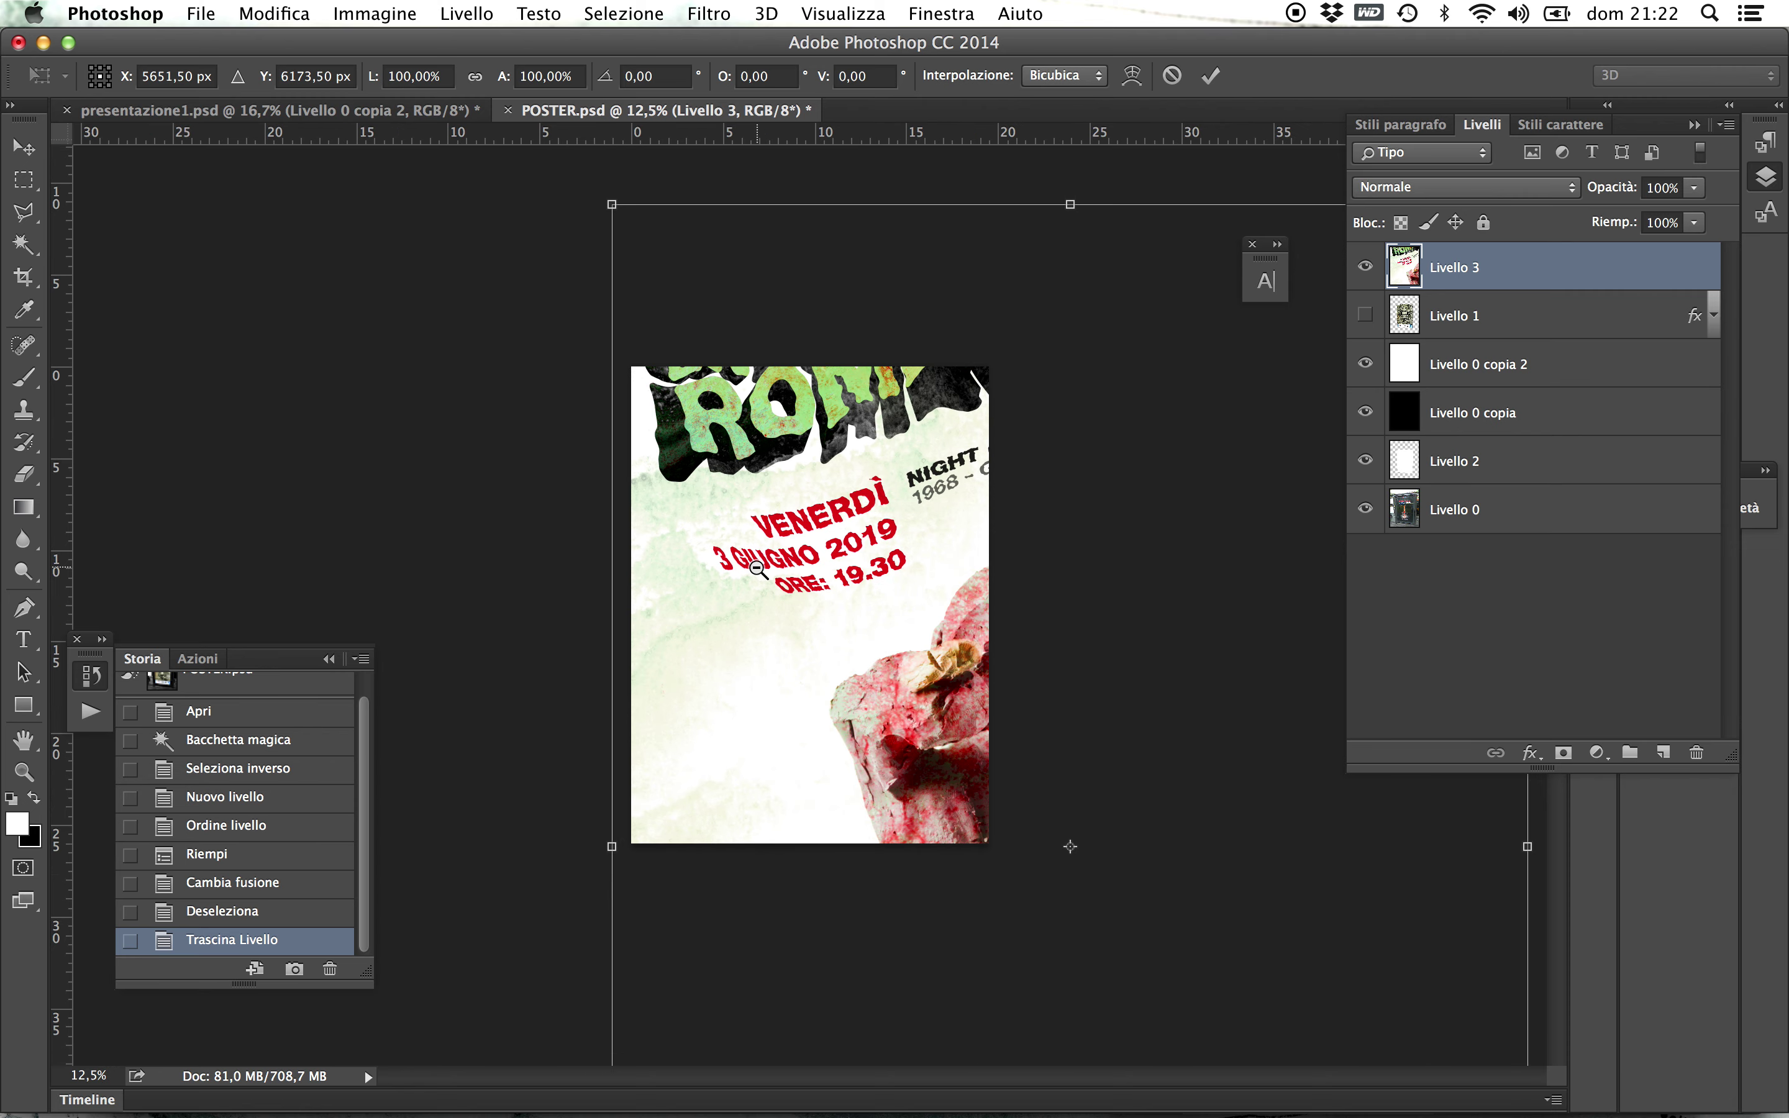
{"action": "left_click_drag", "start_coordinate": [677, 333], "coordinate": [865, 554]}
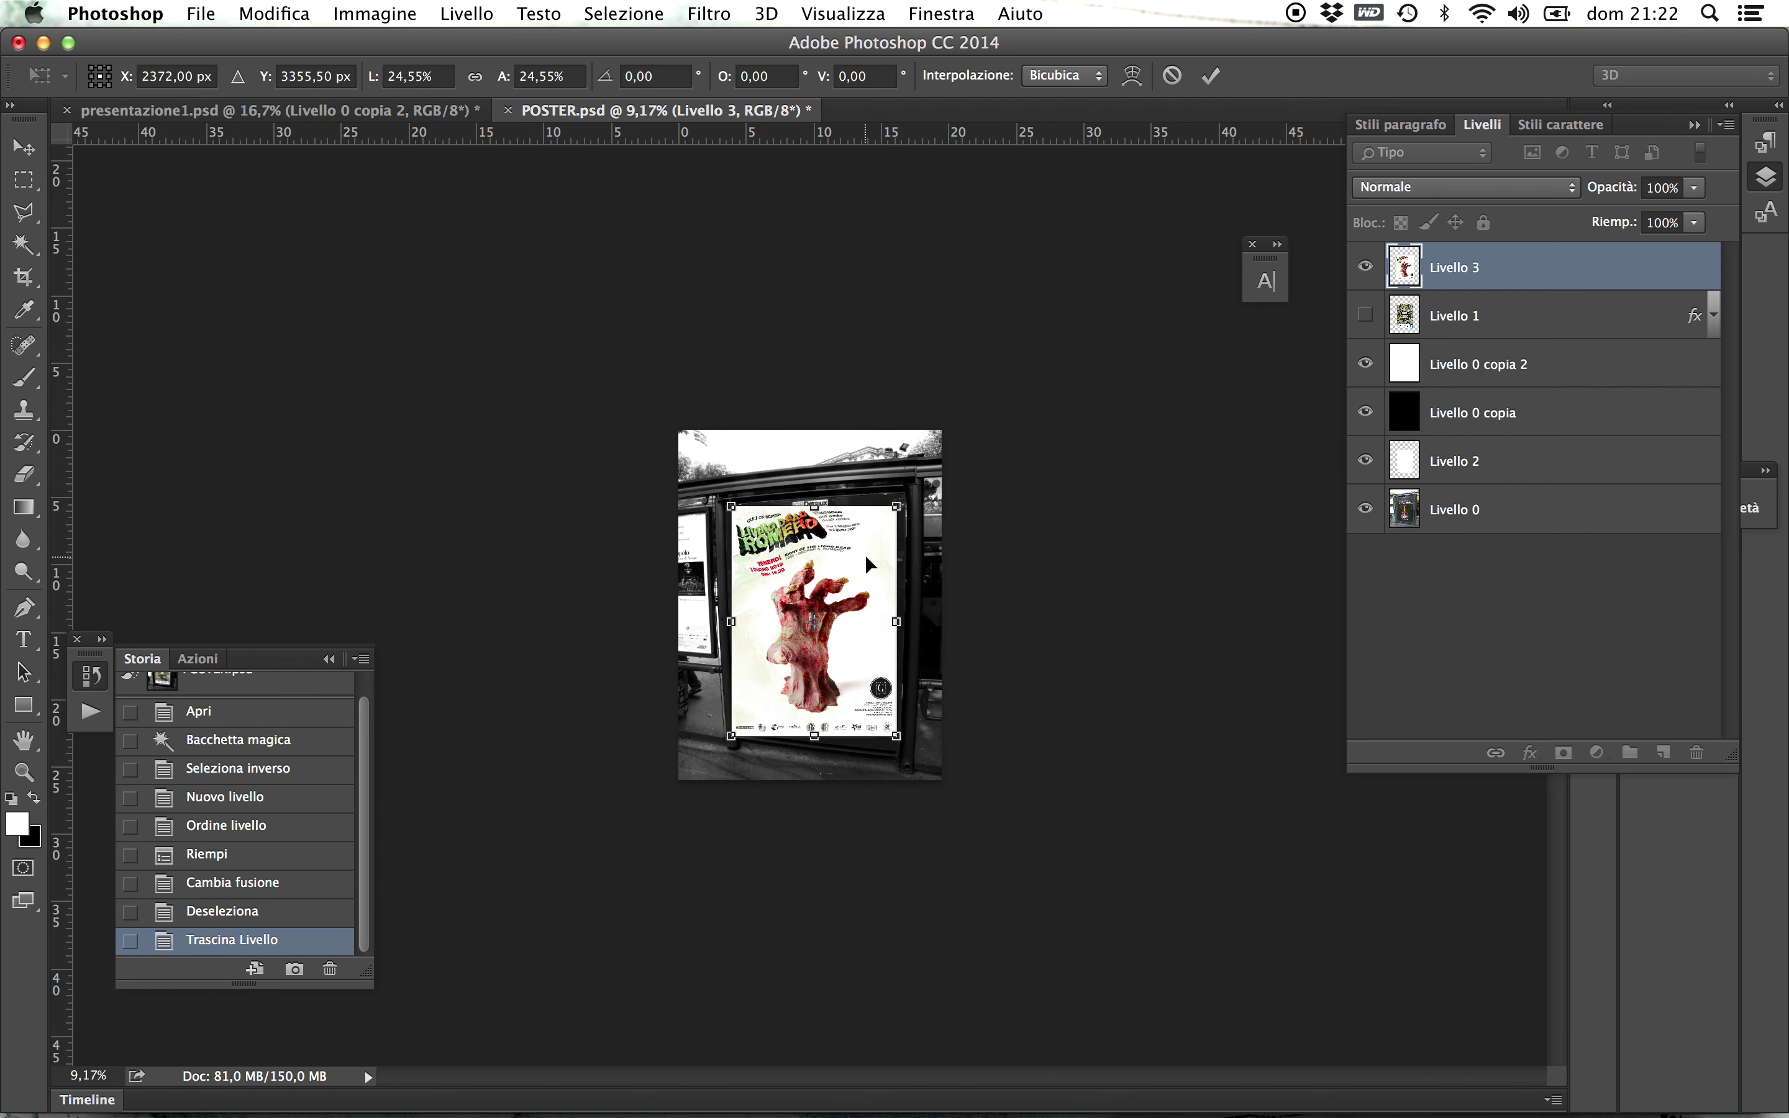
{"action": "key", "text": "Return"}
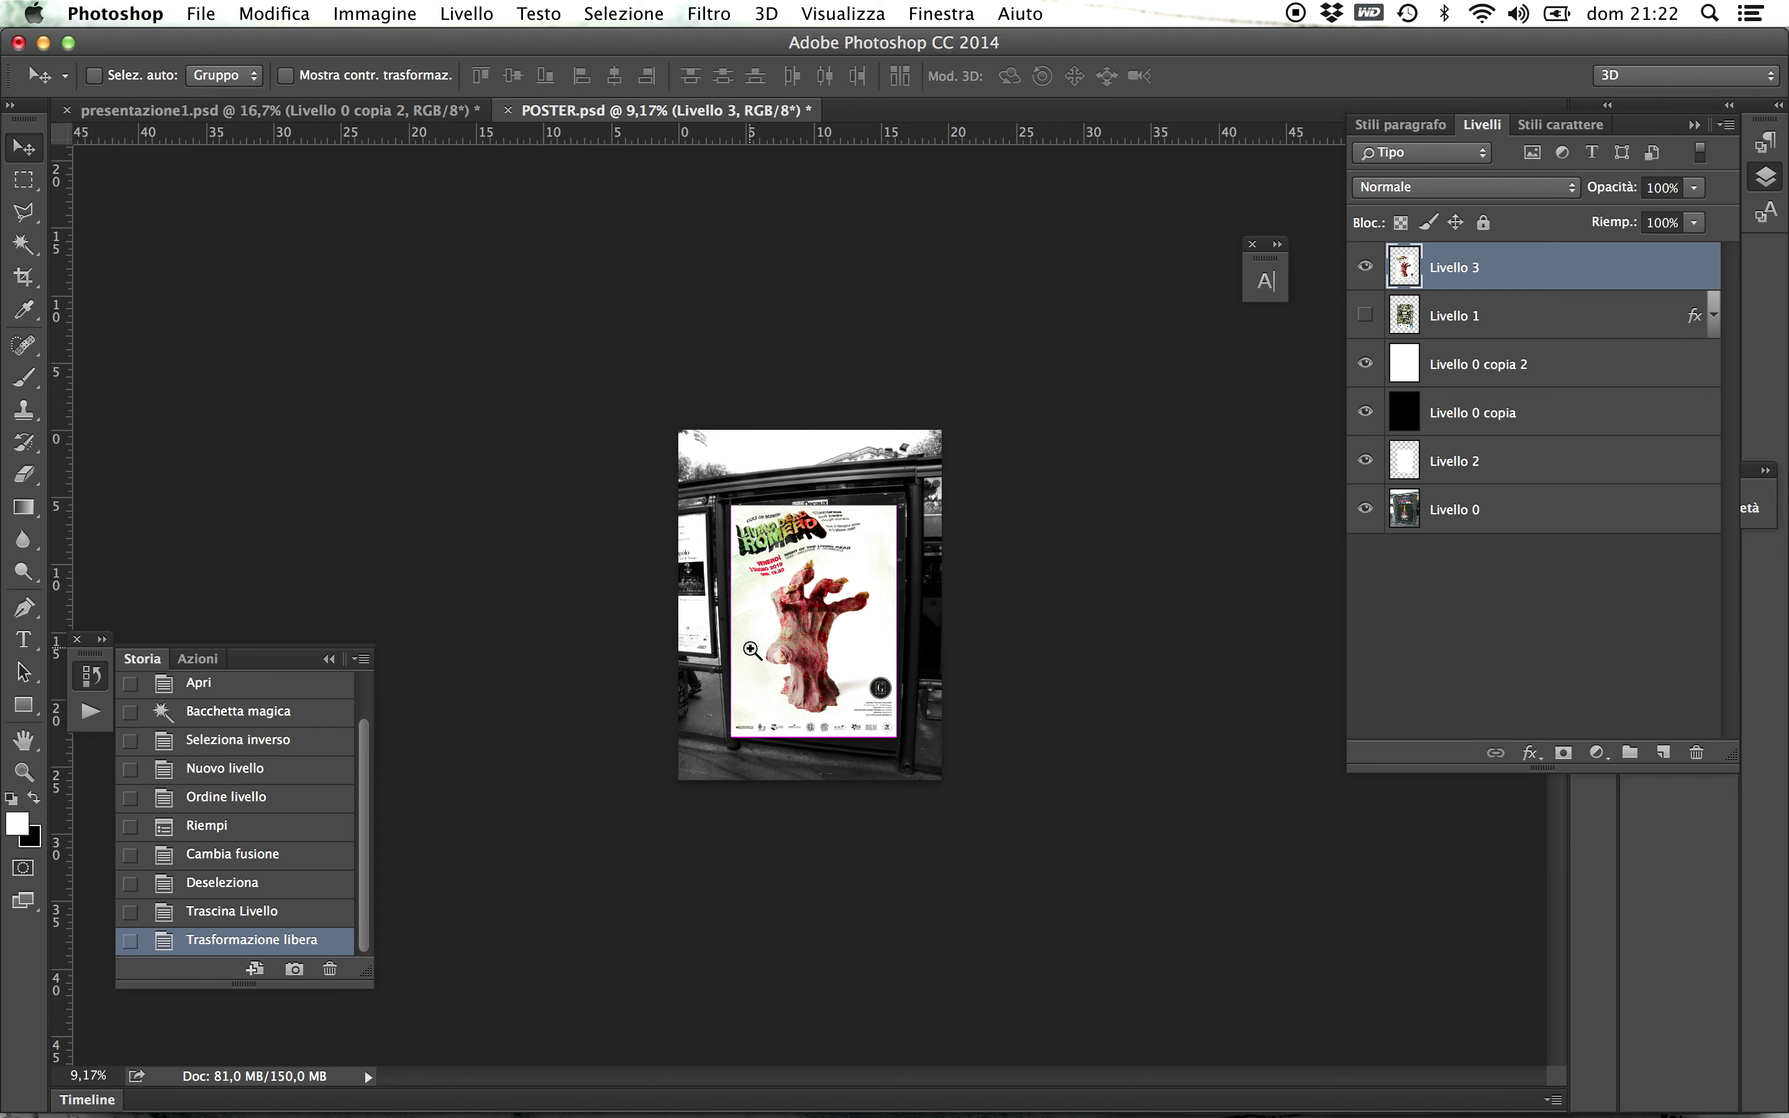
- Try the Moltiplica, Colore and Luce intensa blend modes on the Livello 3 poster artwork
{"action": "left_click", "coordinate": [799, 664]}
{"action": "left_click", "coordinate": [799, 664]}
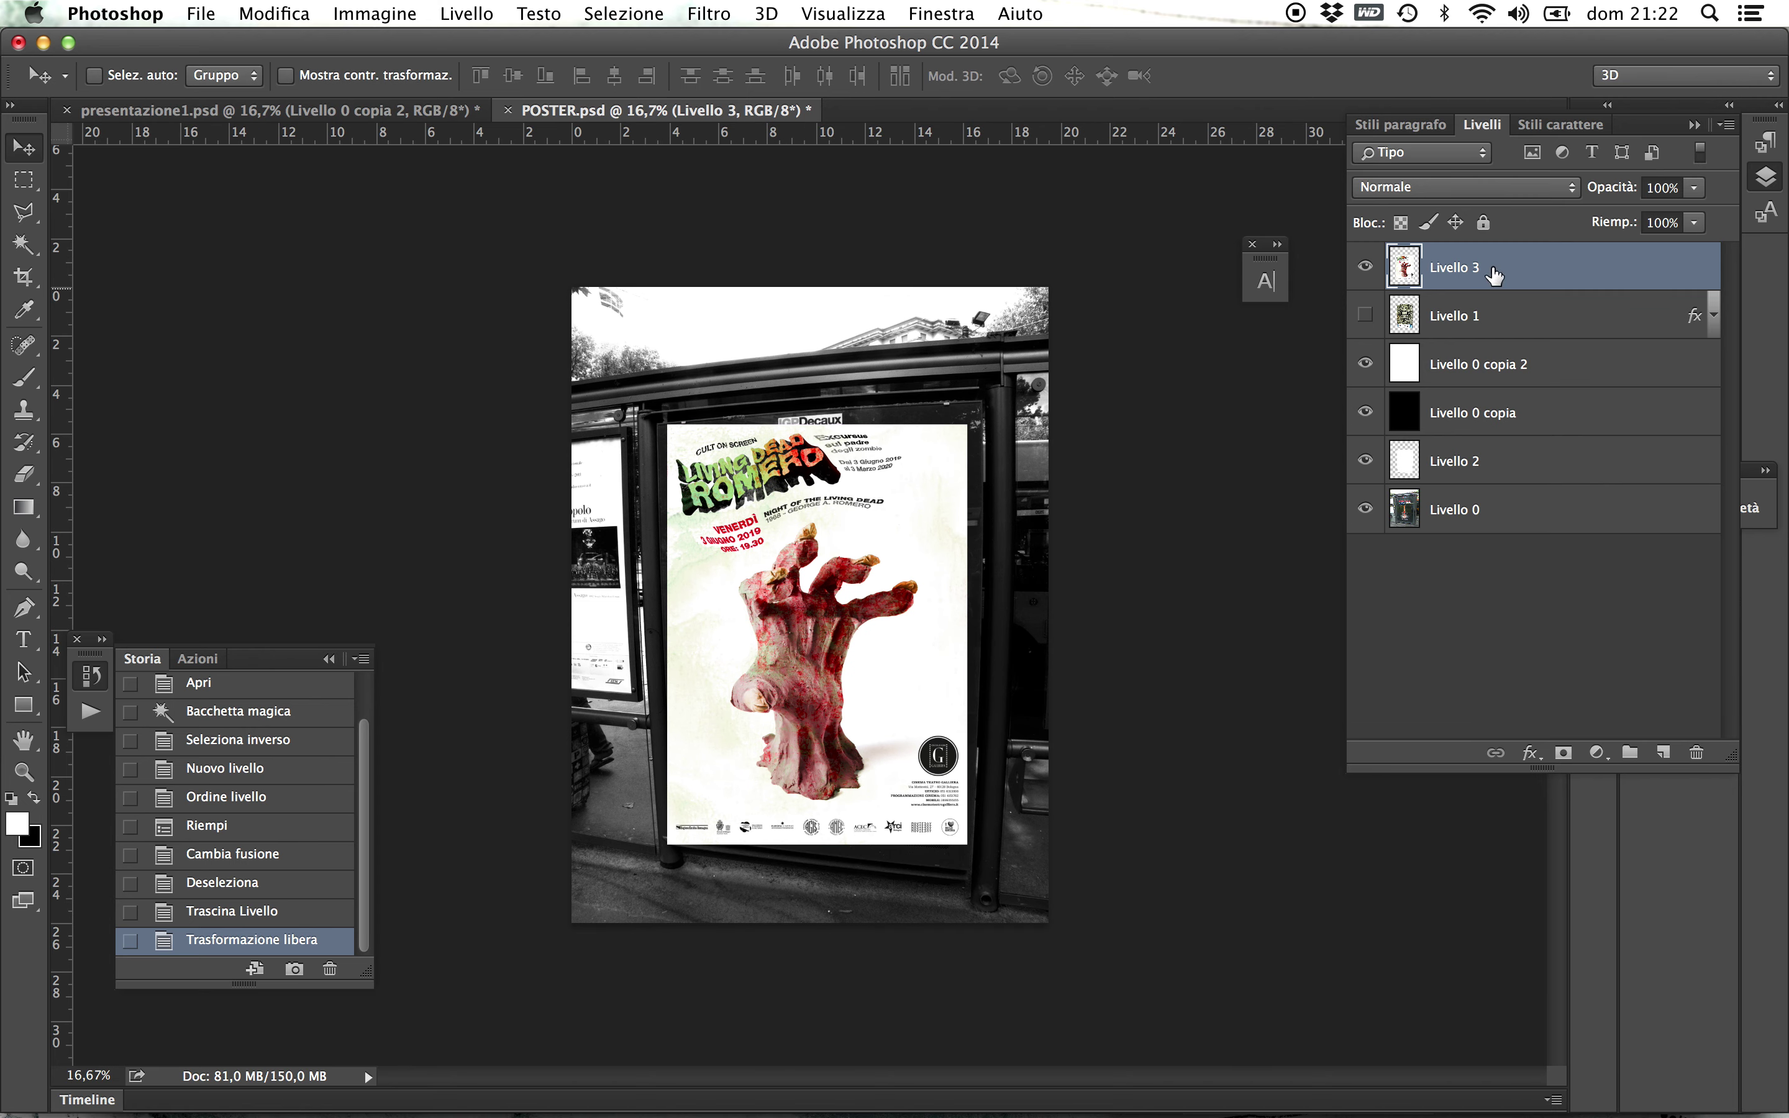
{"action": "left_click", "coordinate": [1468, 188]}
{"action": "left_click", "coordinate": [1456, 257]}
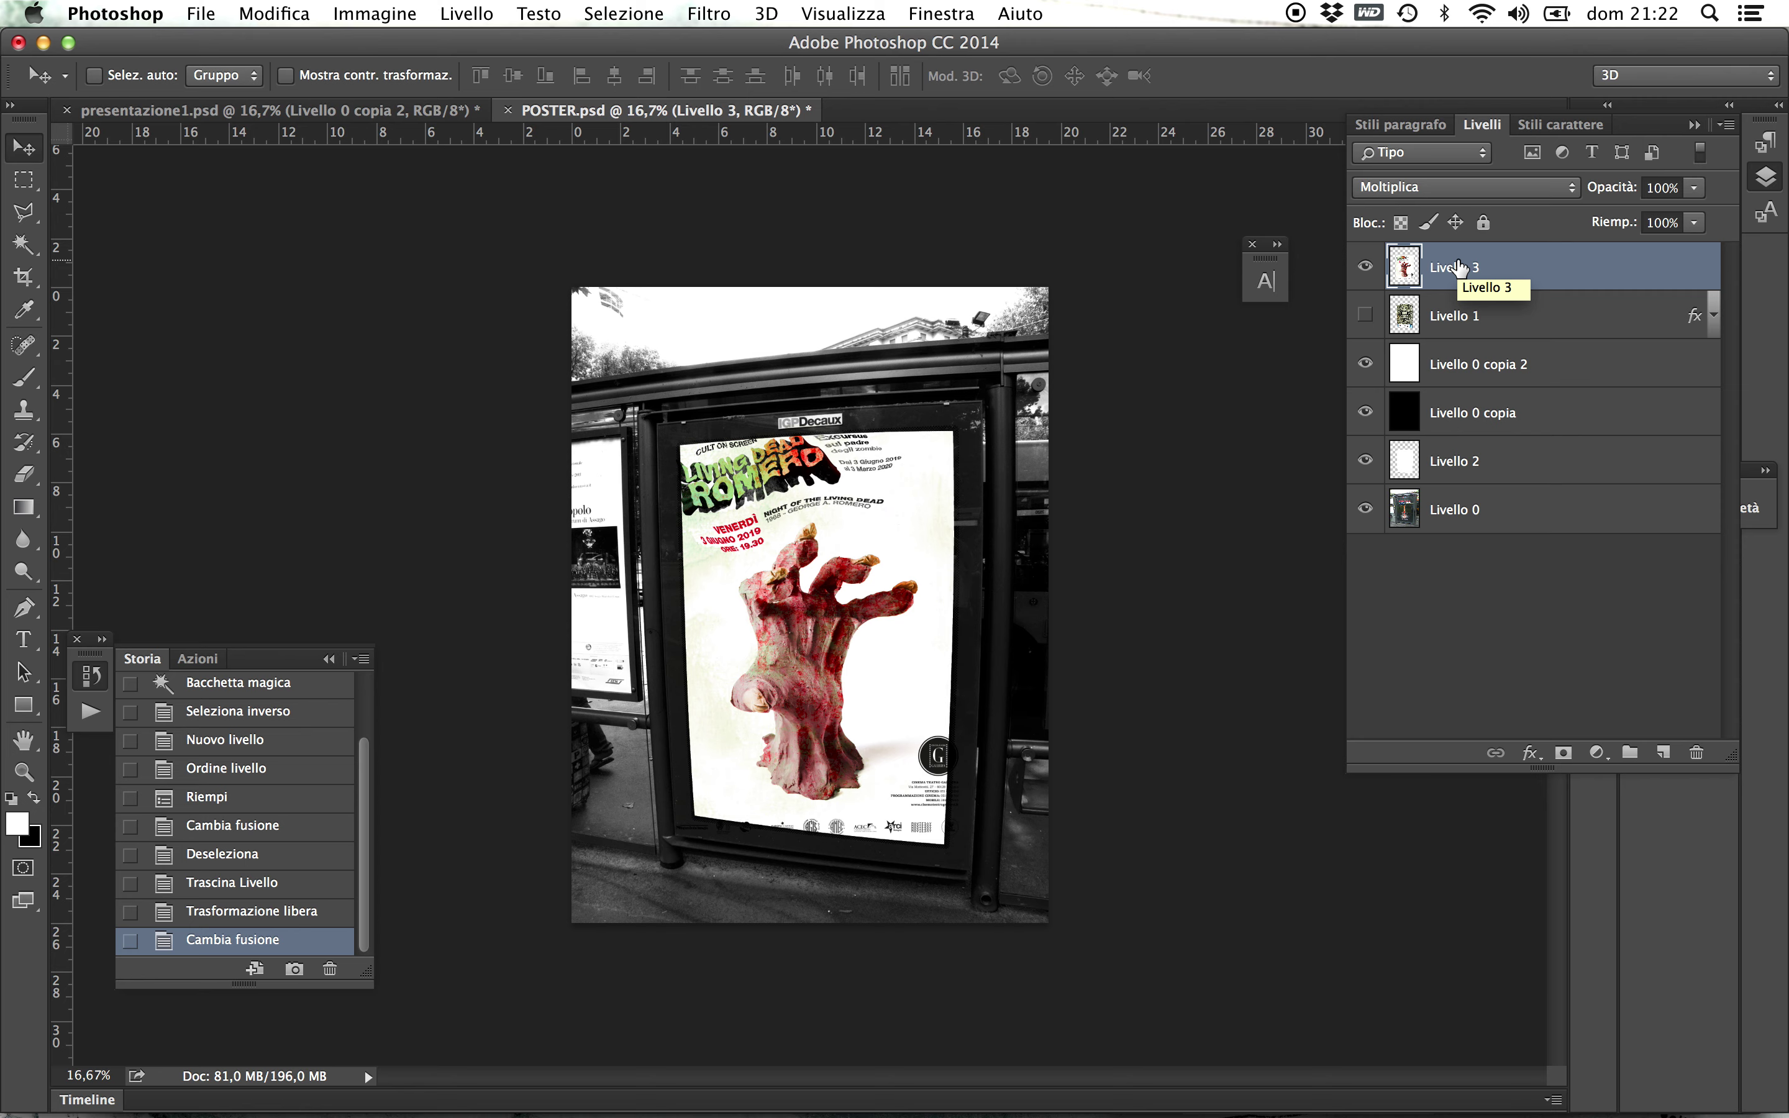
{"action": "left_click", "coordinate": [1505, 194]}
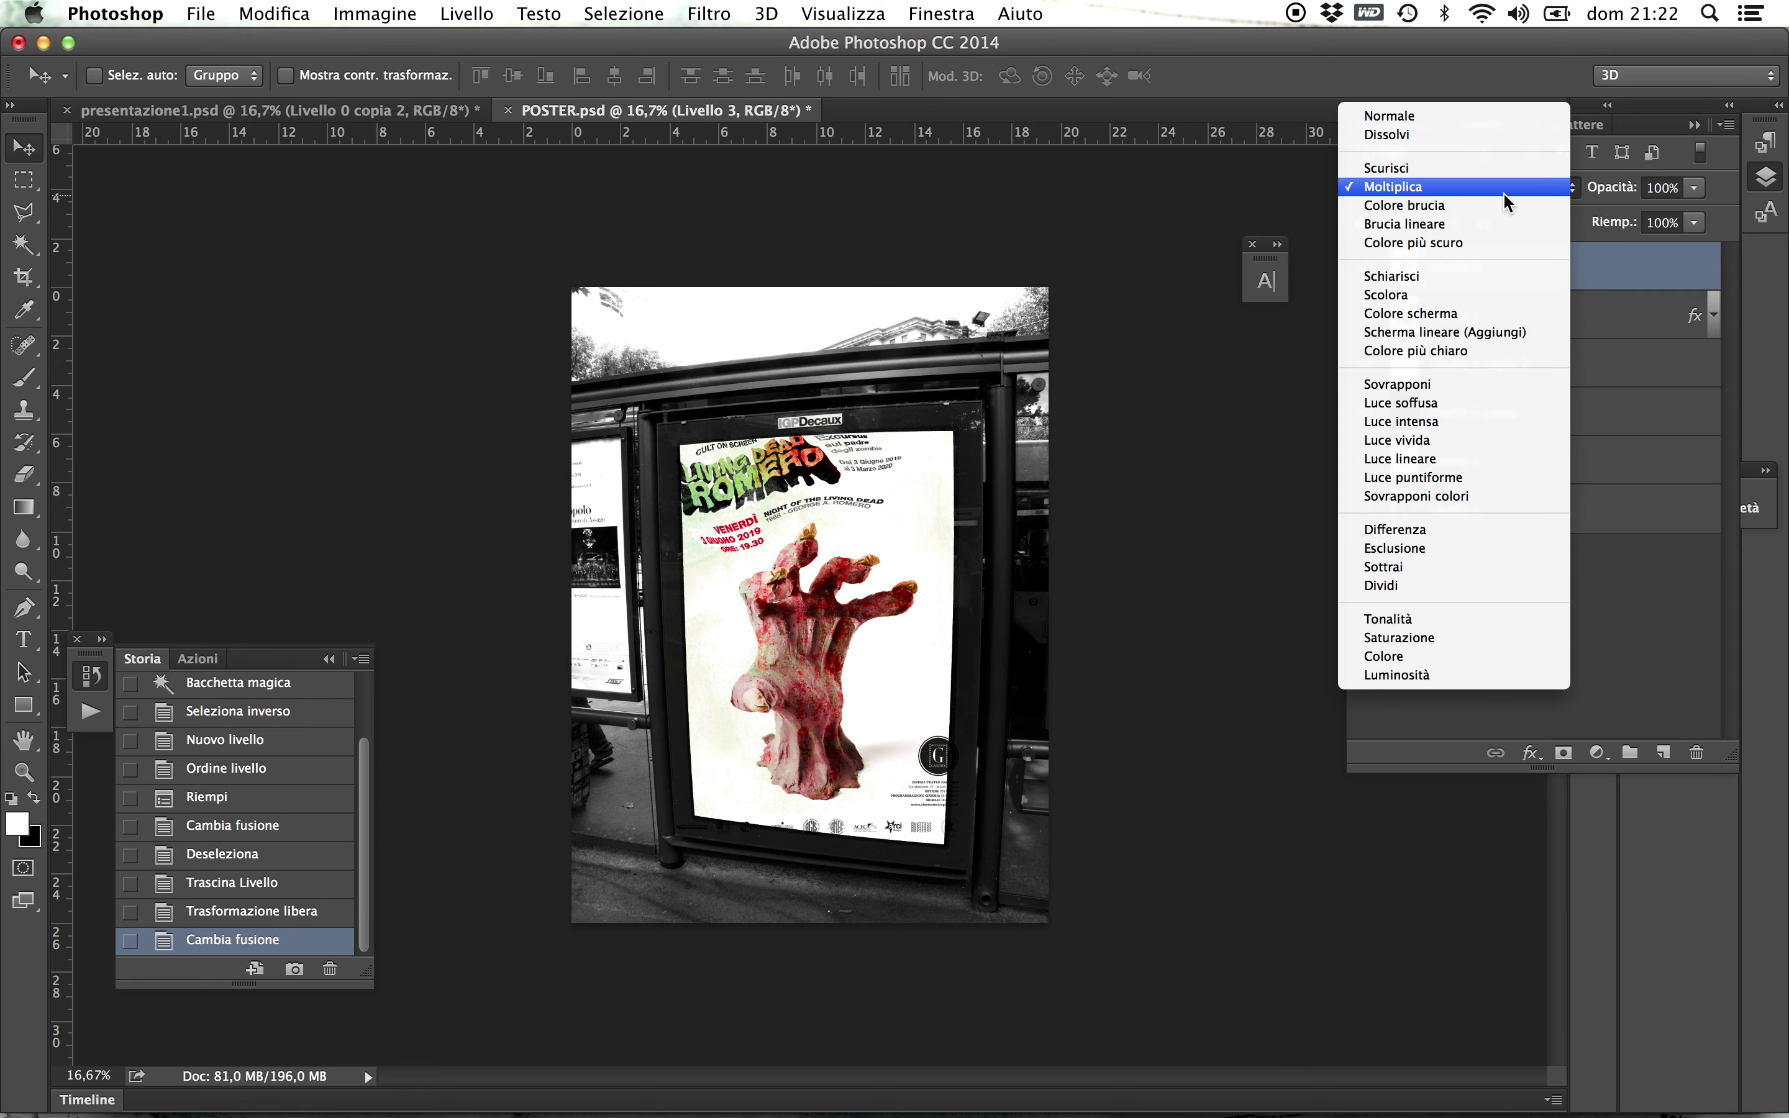
{"action": "left_click", "coordinate": [1433, 657]}
{"action": "left_click", "coordinate": [1464, 191]}
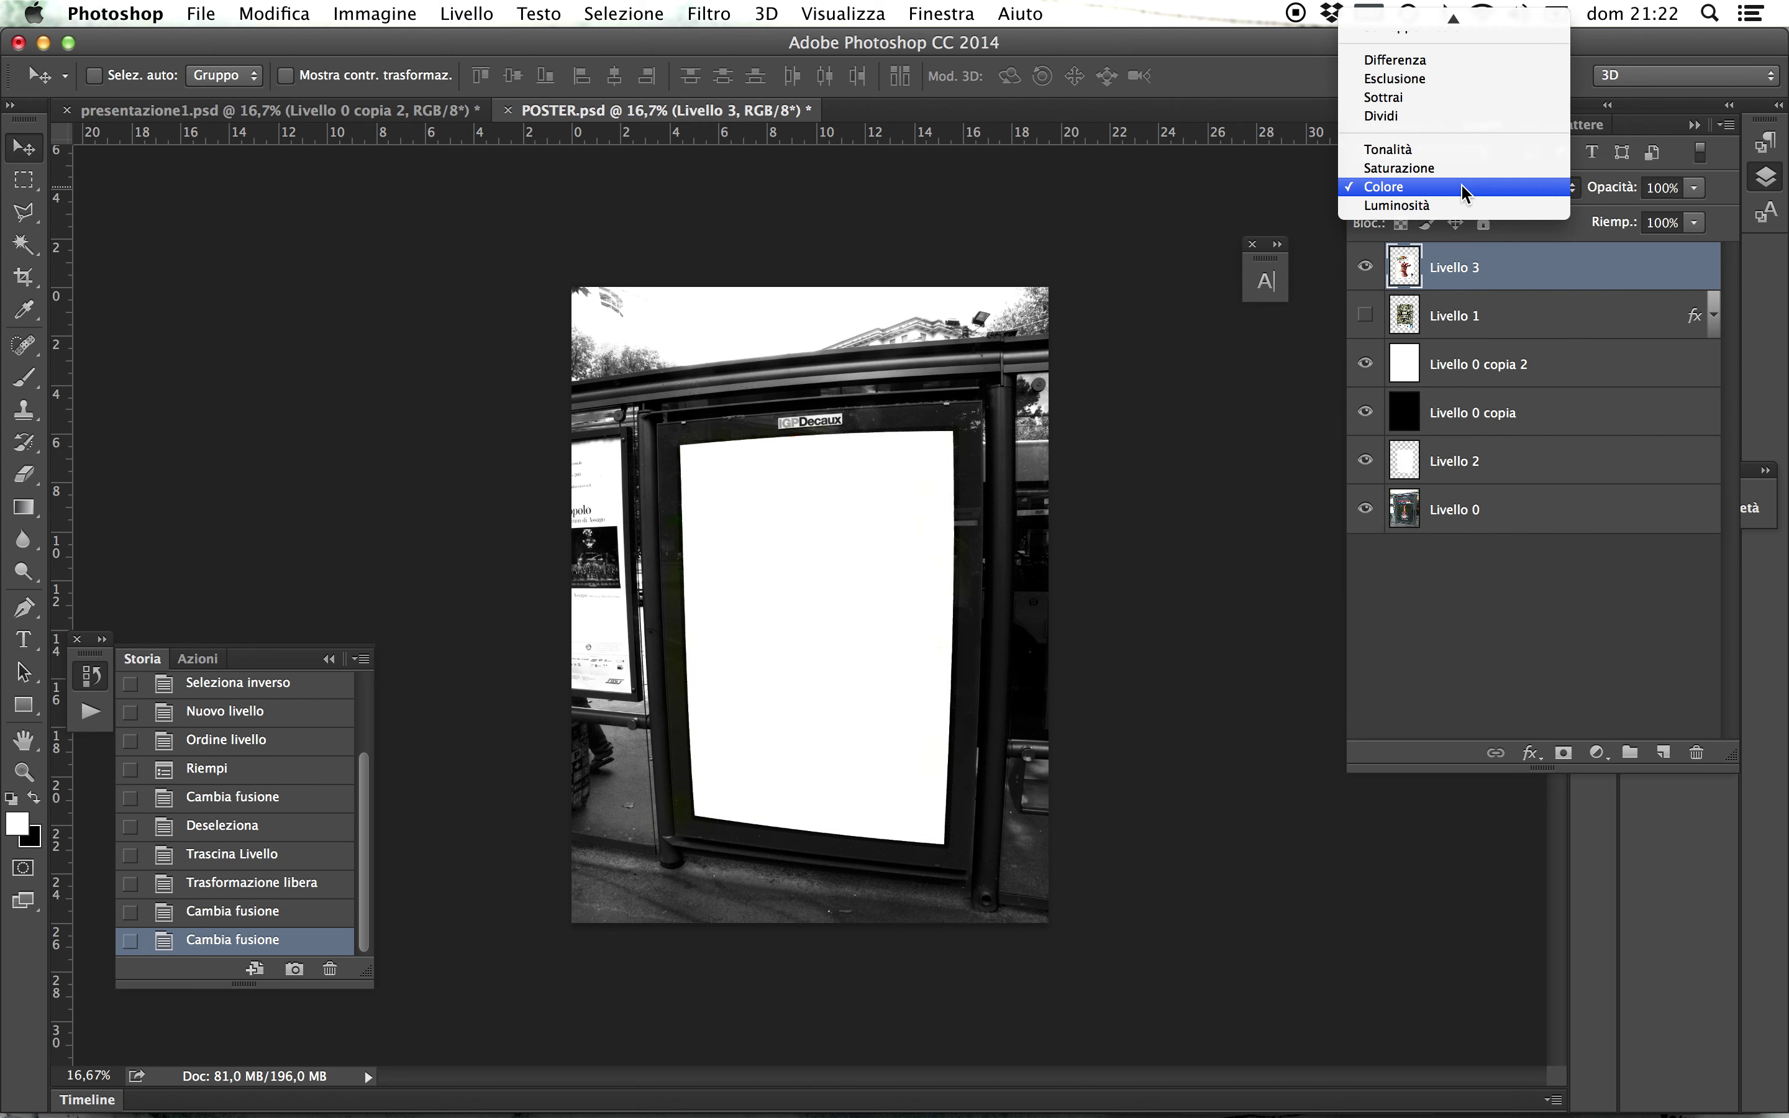
{"action": "scroll", "coordinate": [1460, 170], "scroll_direction": "up", "scroll_amount": 4}
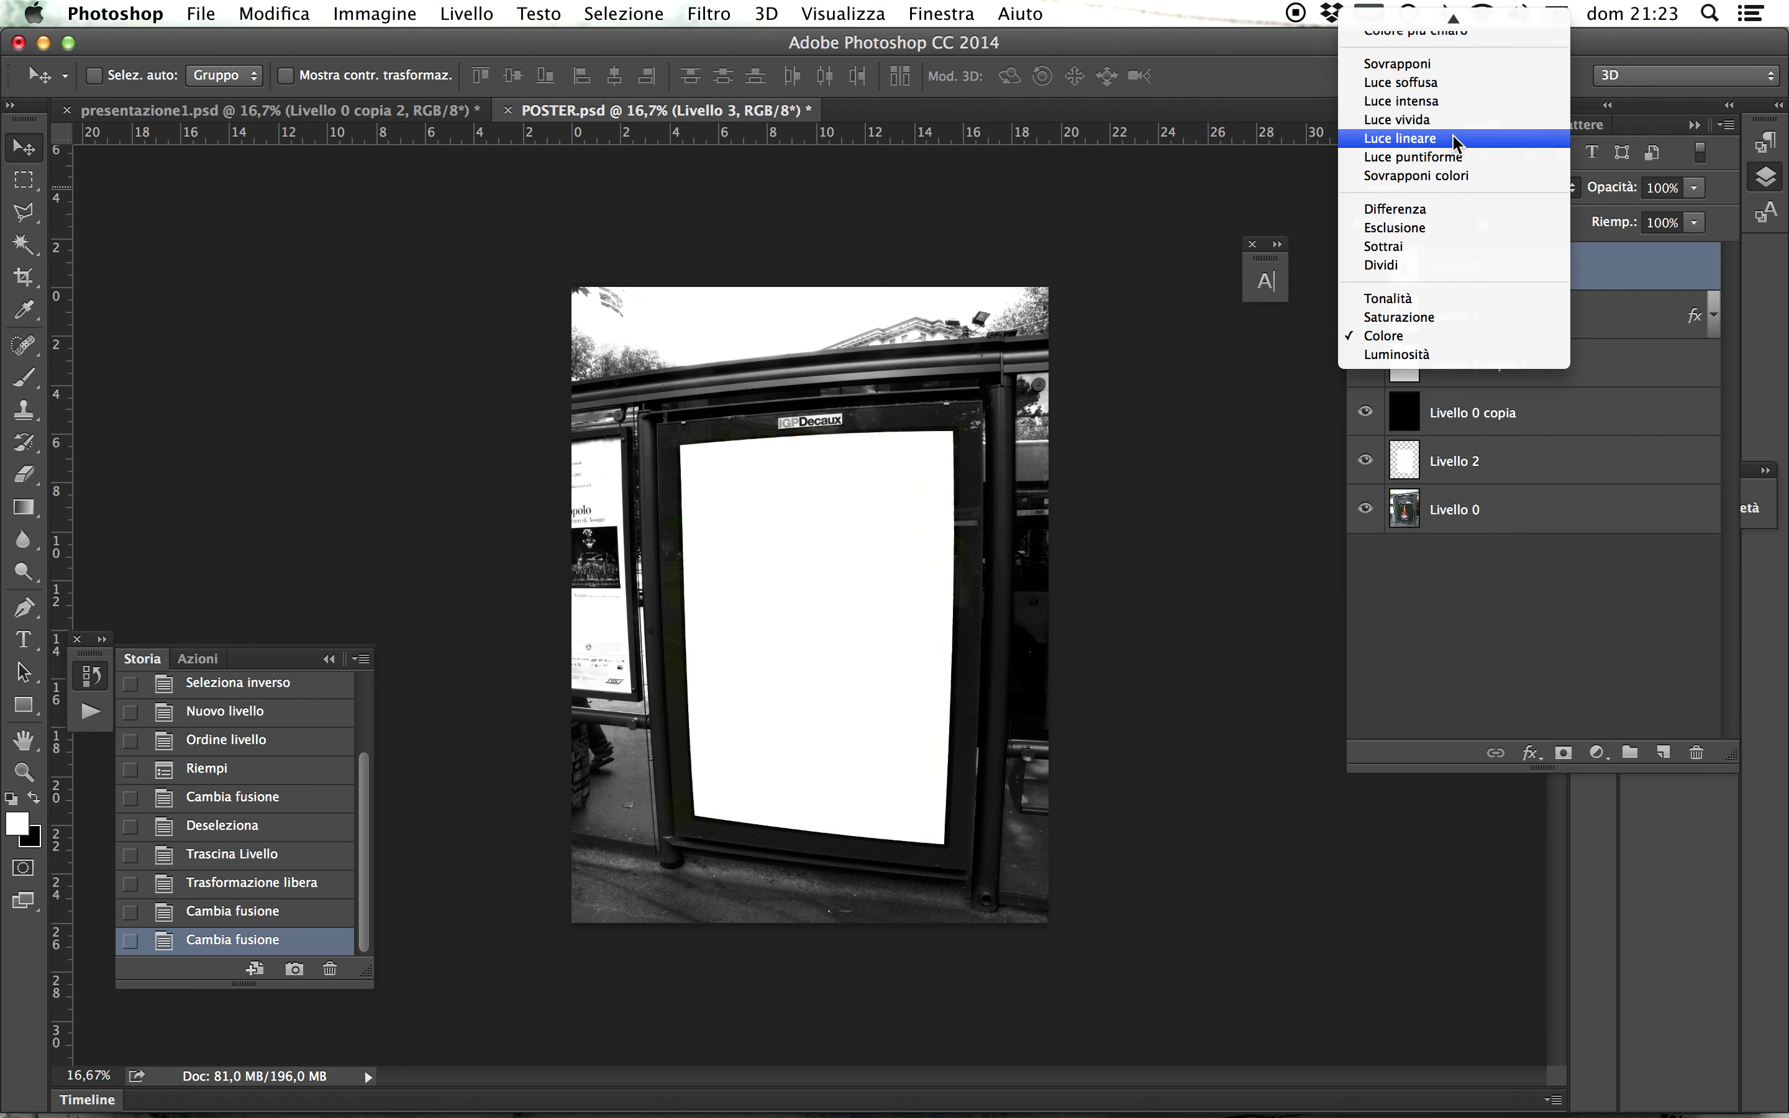
{"action": "left_click", "coordinate": [1454, 103]}
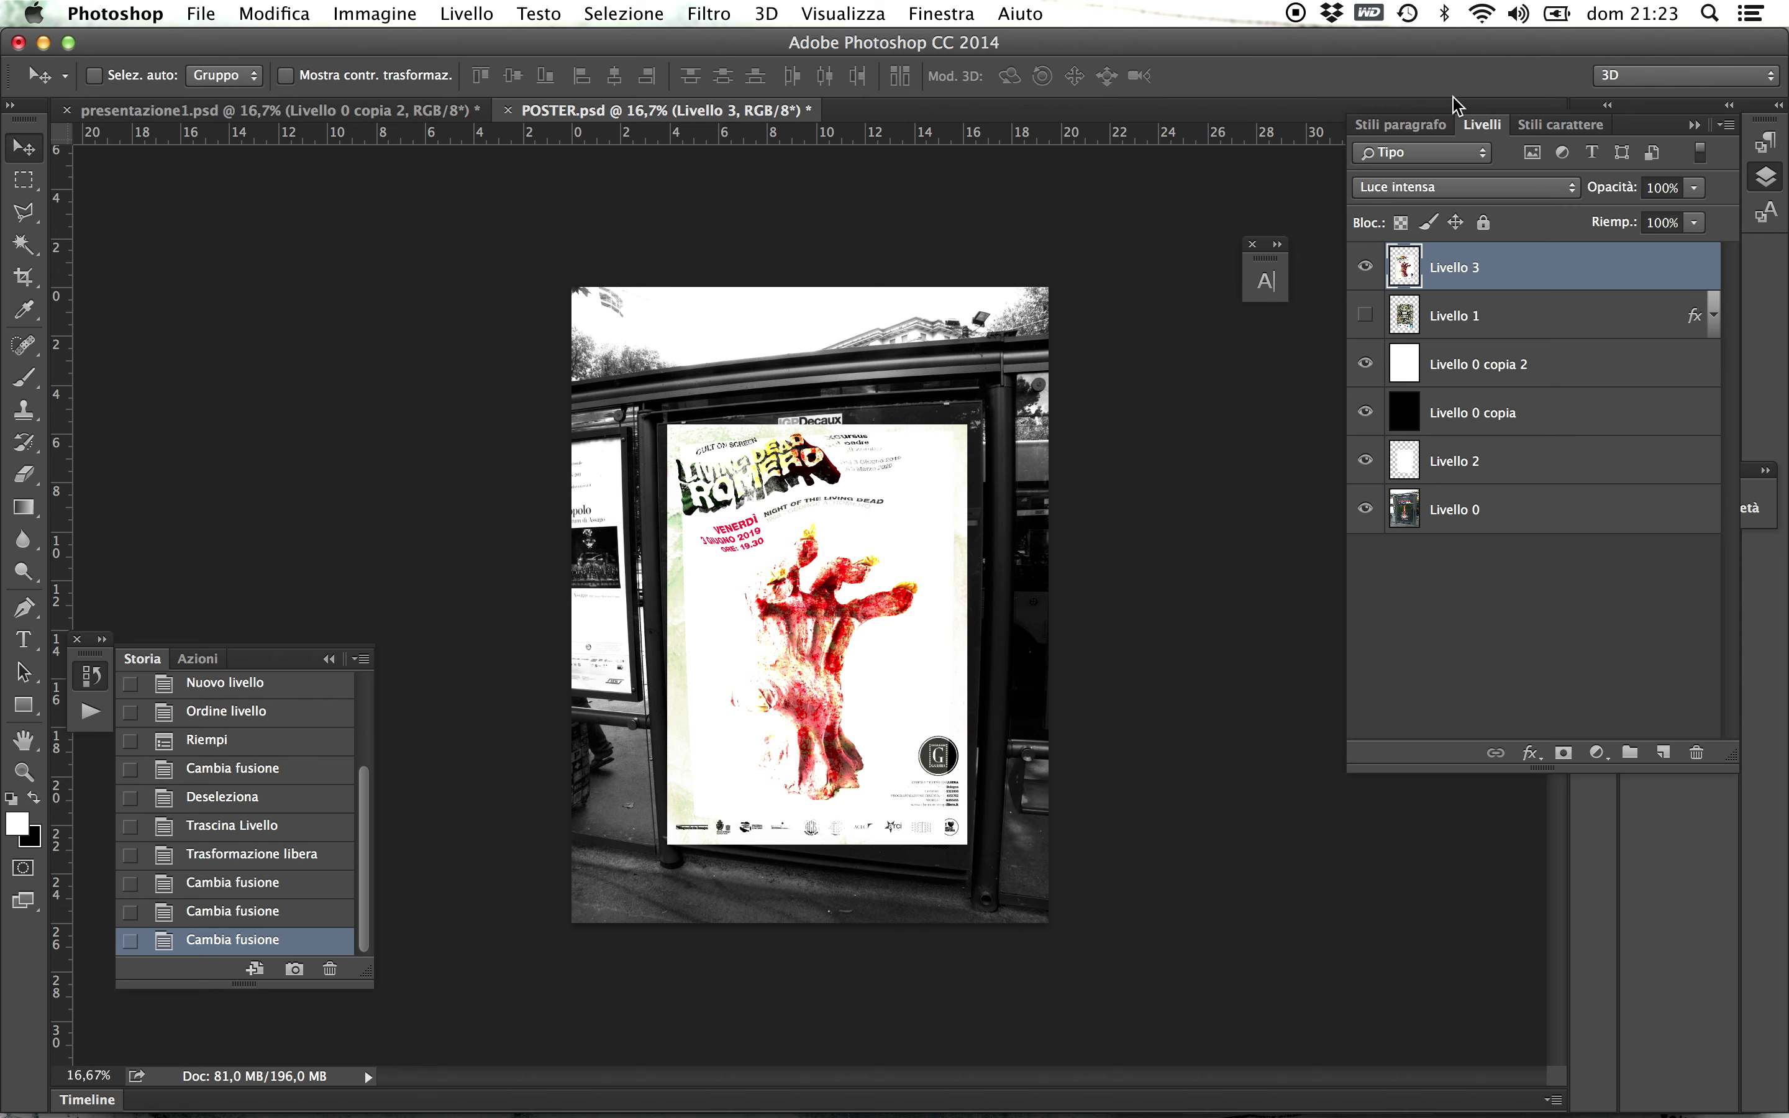
- Scale Livello 3 to 93,41% with a -0,31° rotation, and set its blend mode to Moltiplica
{"action": "key", "text": "super+t"}
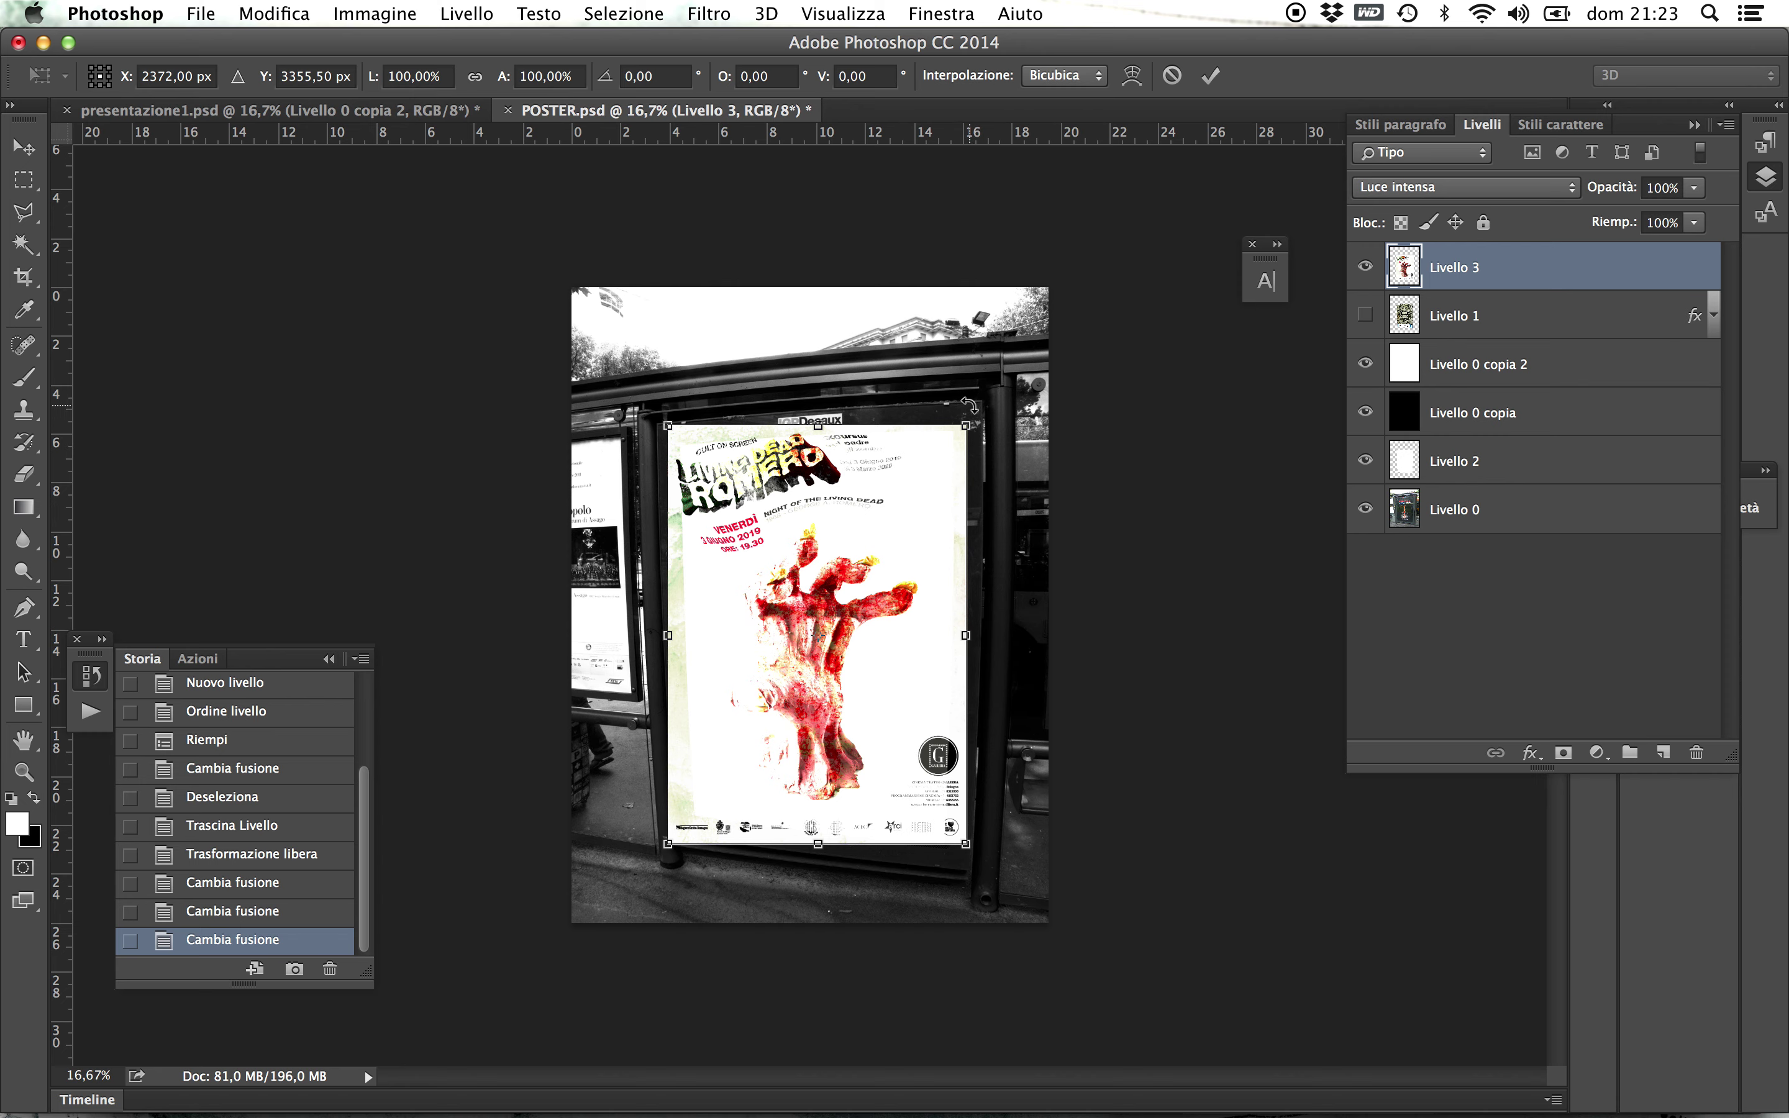
{"action": "left_click_drag", "start_coordinate": [970, 405], "coordinate": [964, 404]}
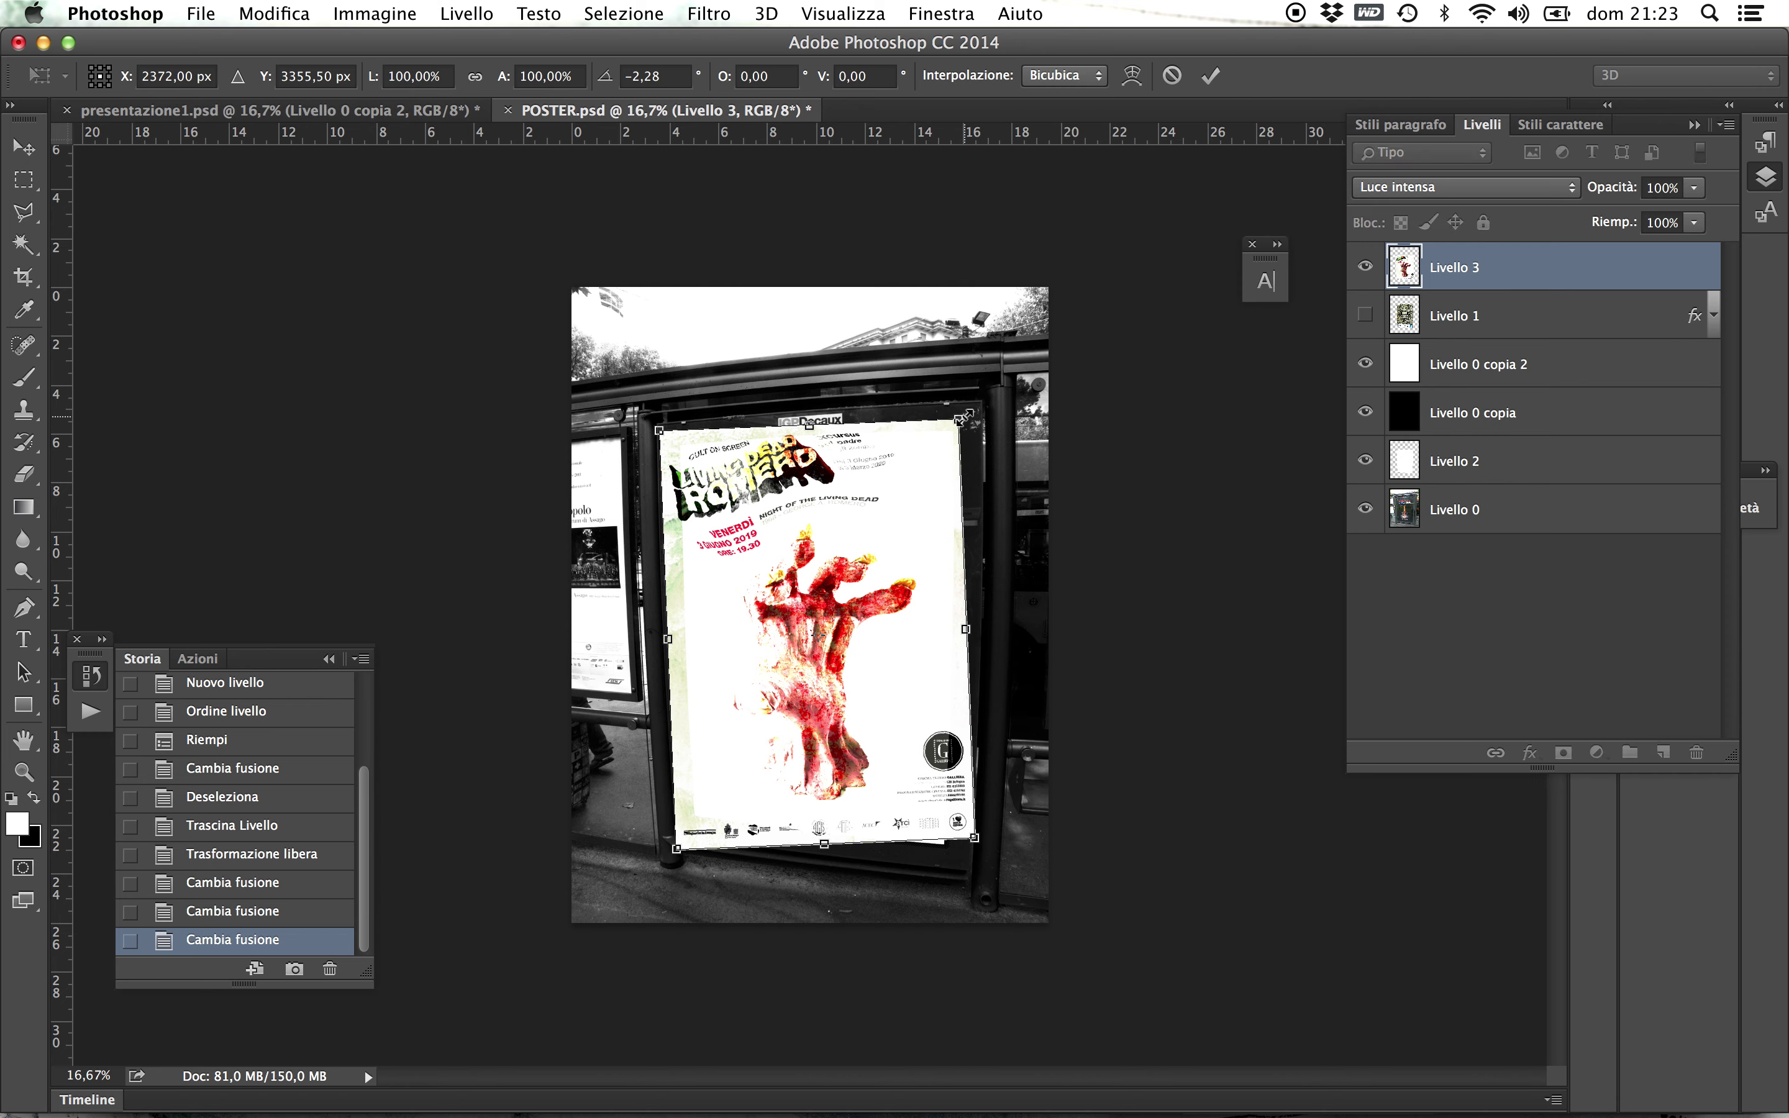
{"action": "left_click_drag", "start_coordinate": [964, 418], "coordinate": [967, 426]}
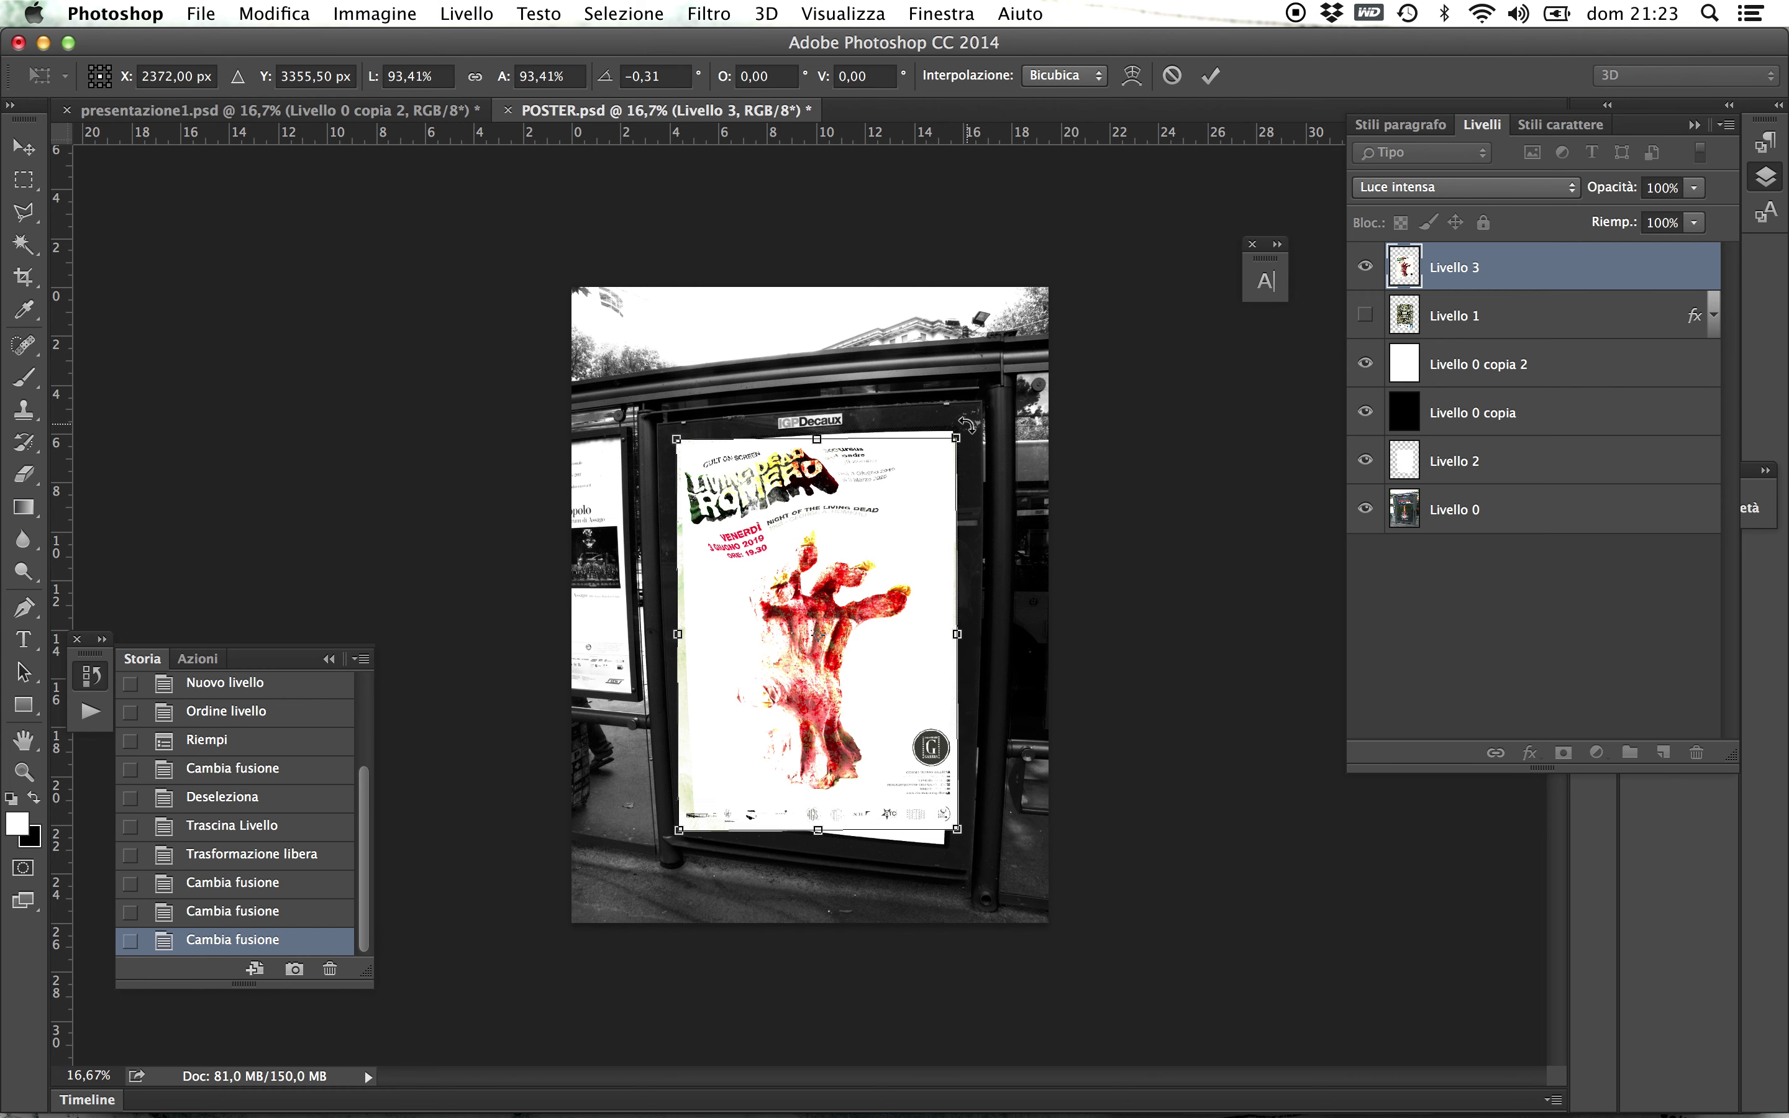
{"action": "key", "text": "Return"}
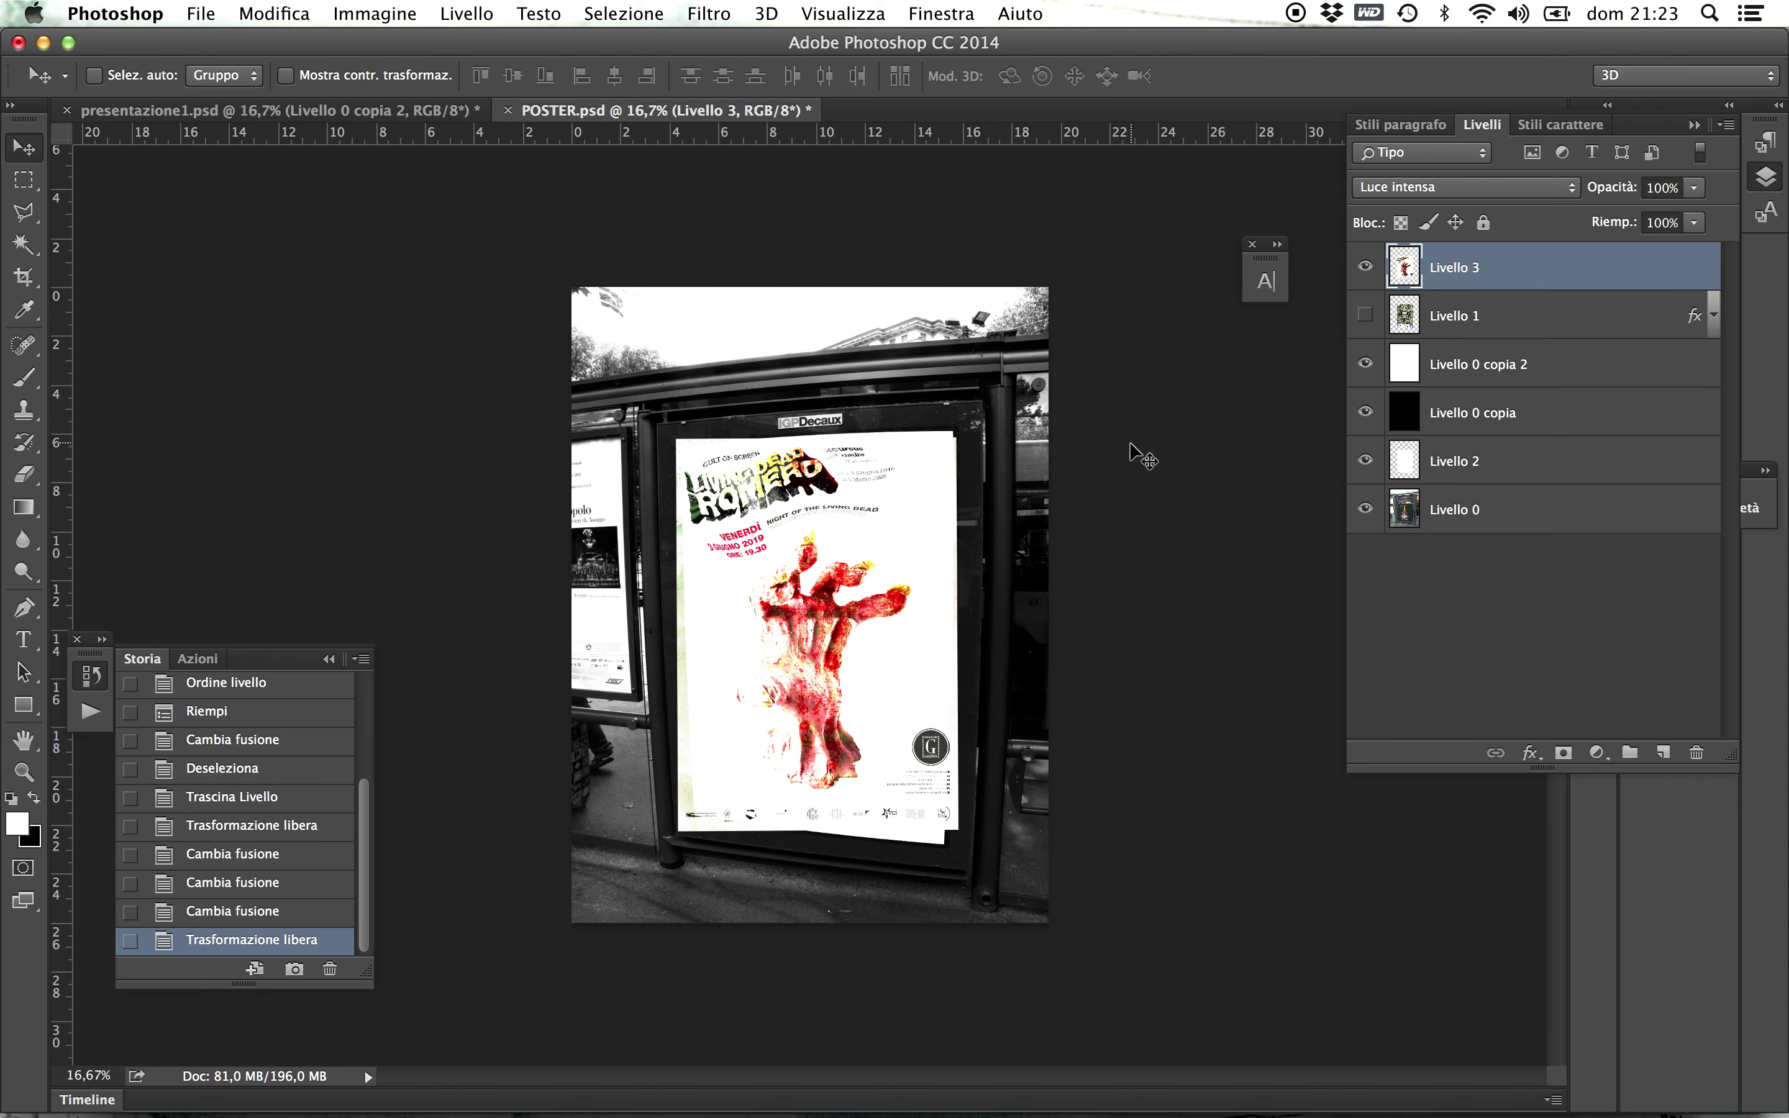
{"action": "left_click", "coordinate": [1515, 186]}
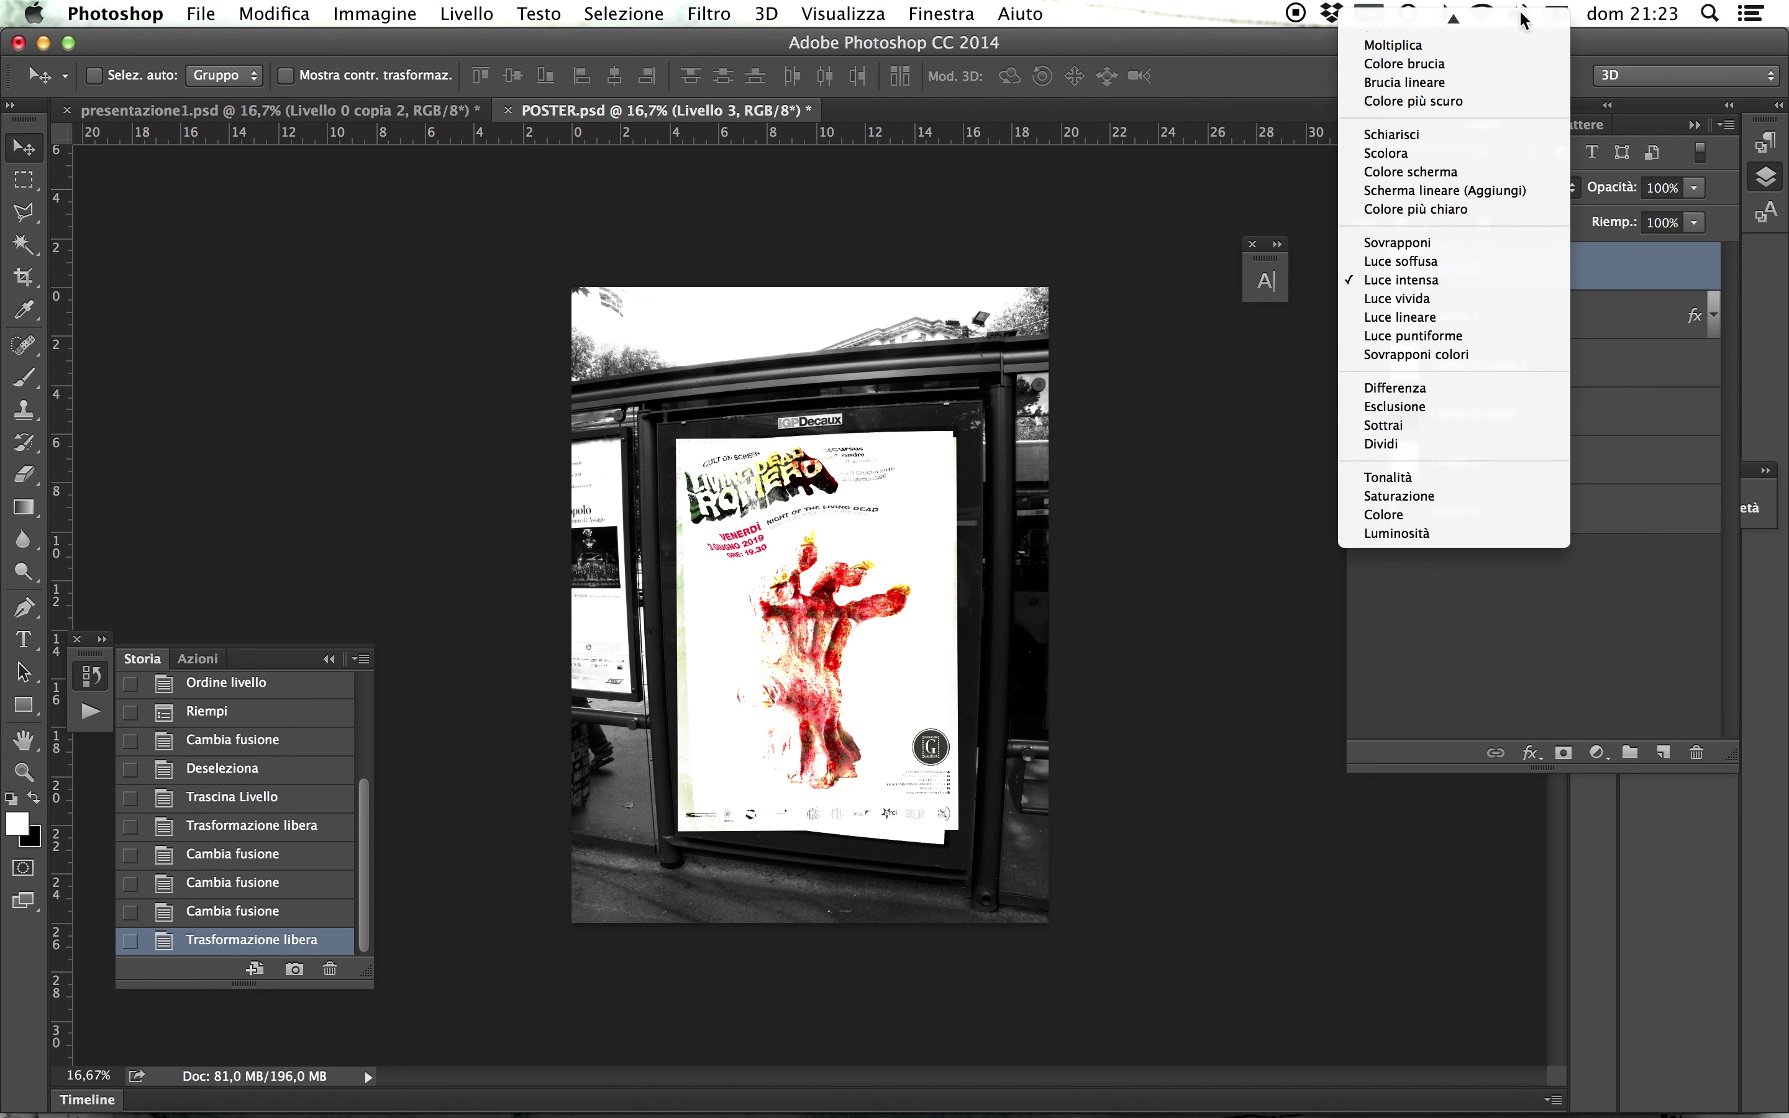
{"action": "left_click", "coordinate": [1513, 94]}
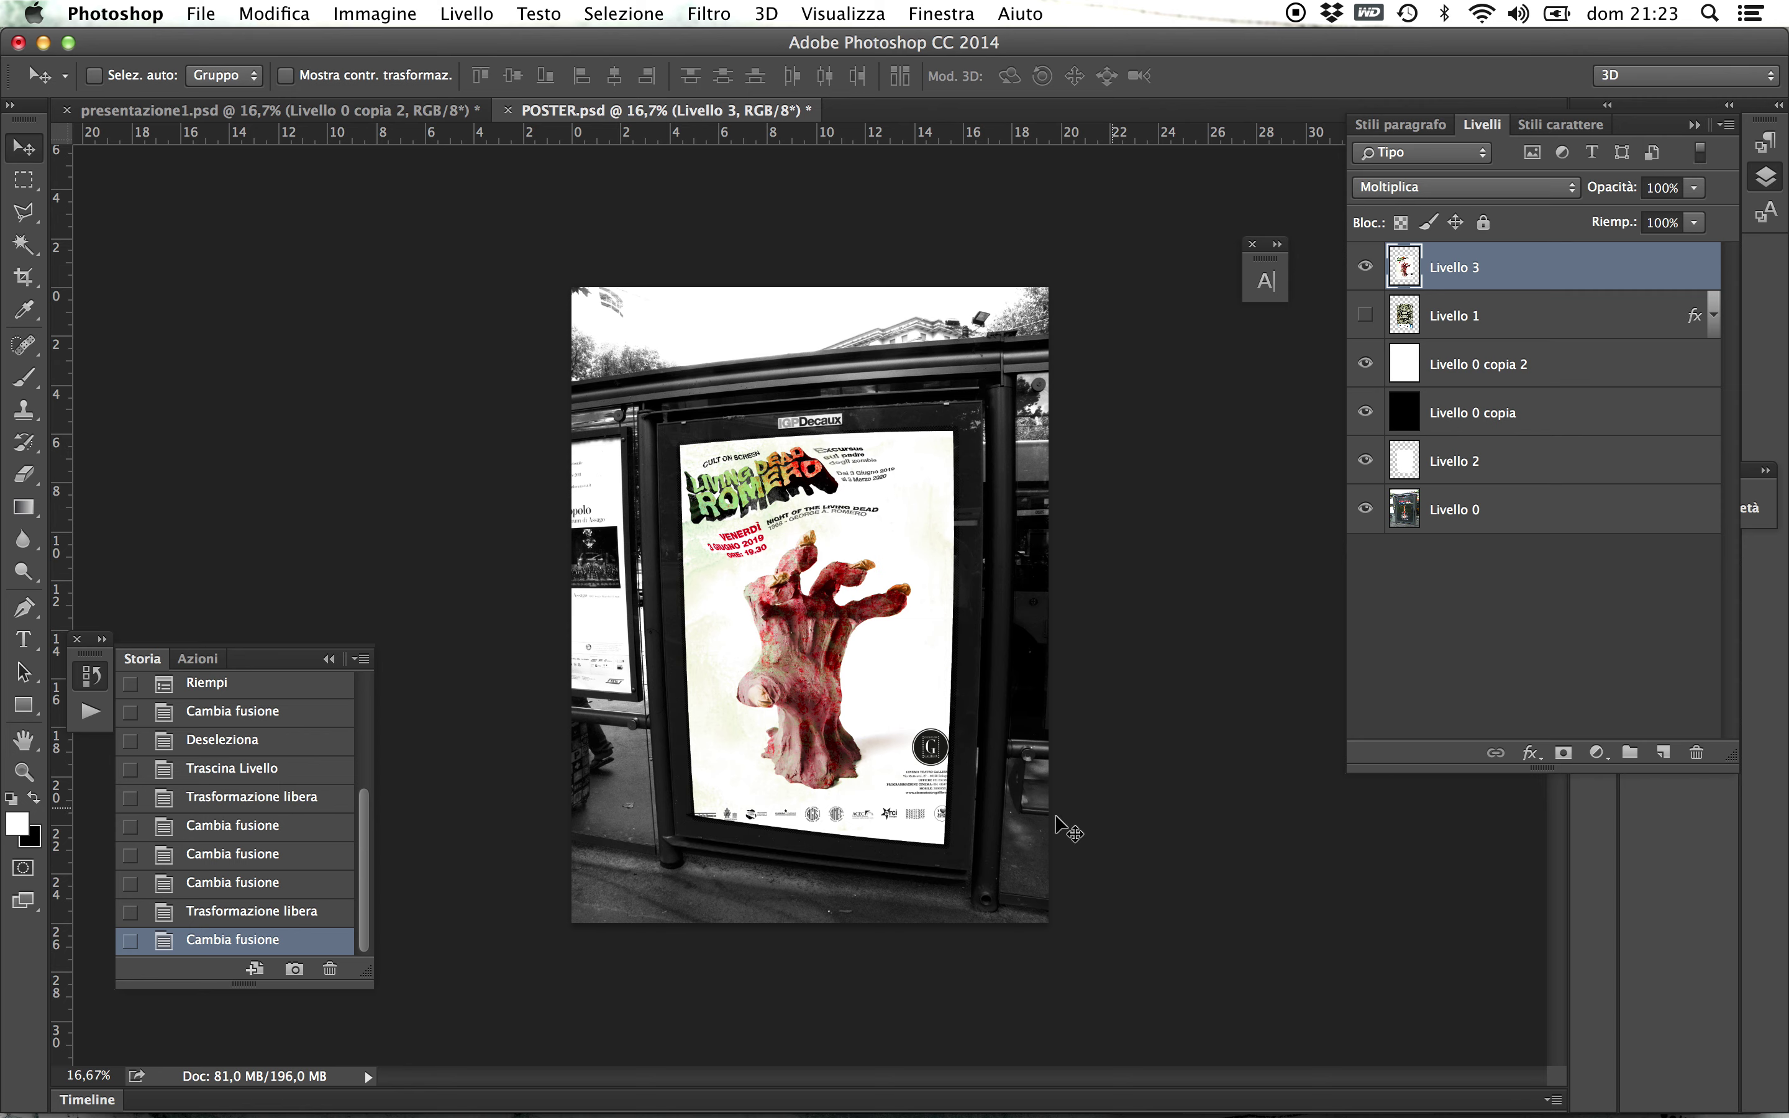
- Distort Livello 3 so its four corners match the corners of the billboard's white area
{"action": "left_click", "coordinate": [861, 655], "text": "super"}
{"action": "left_click", "coordinate": [862, 655], "text": "super"}
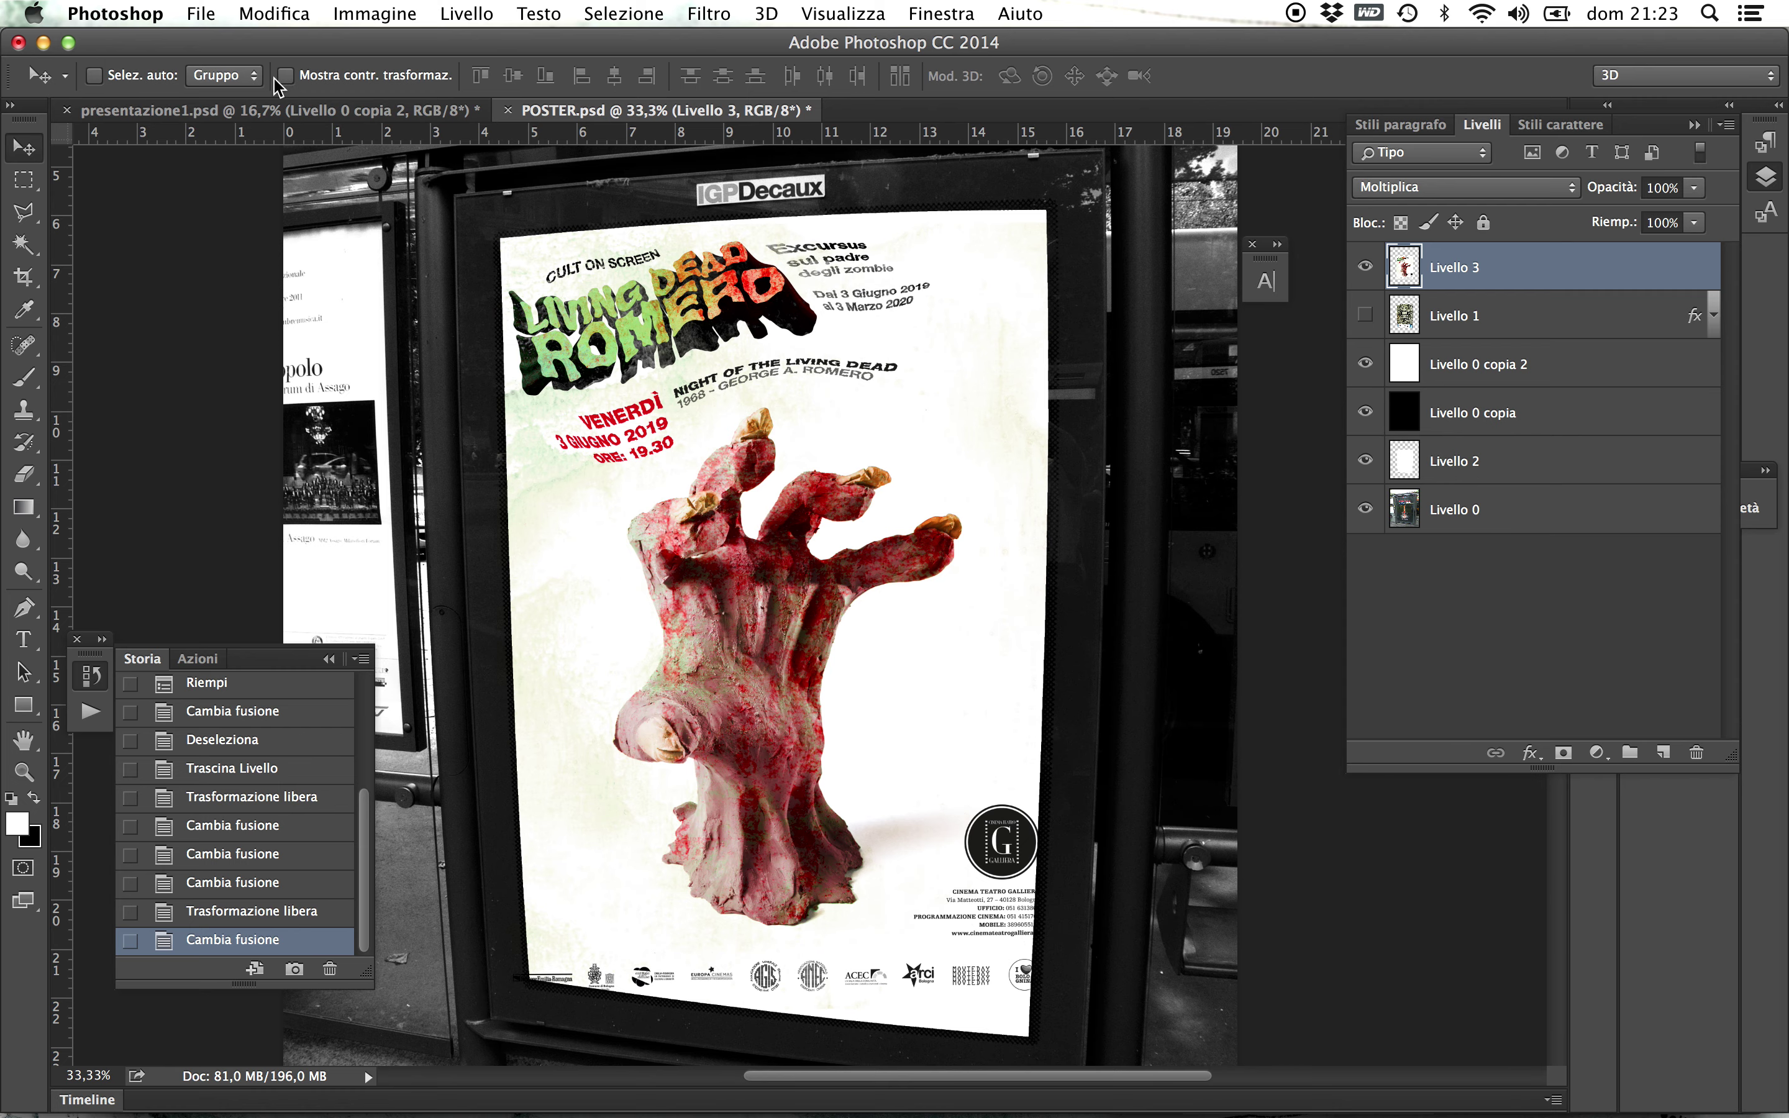
{"action": "left_click", "coordinate": [292, 14]}
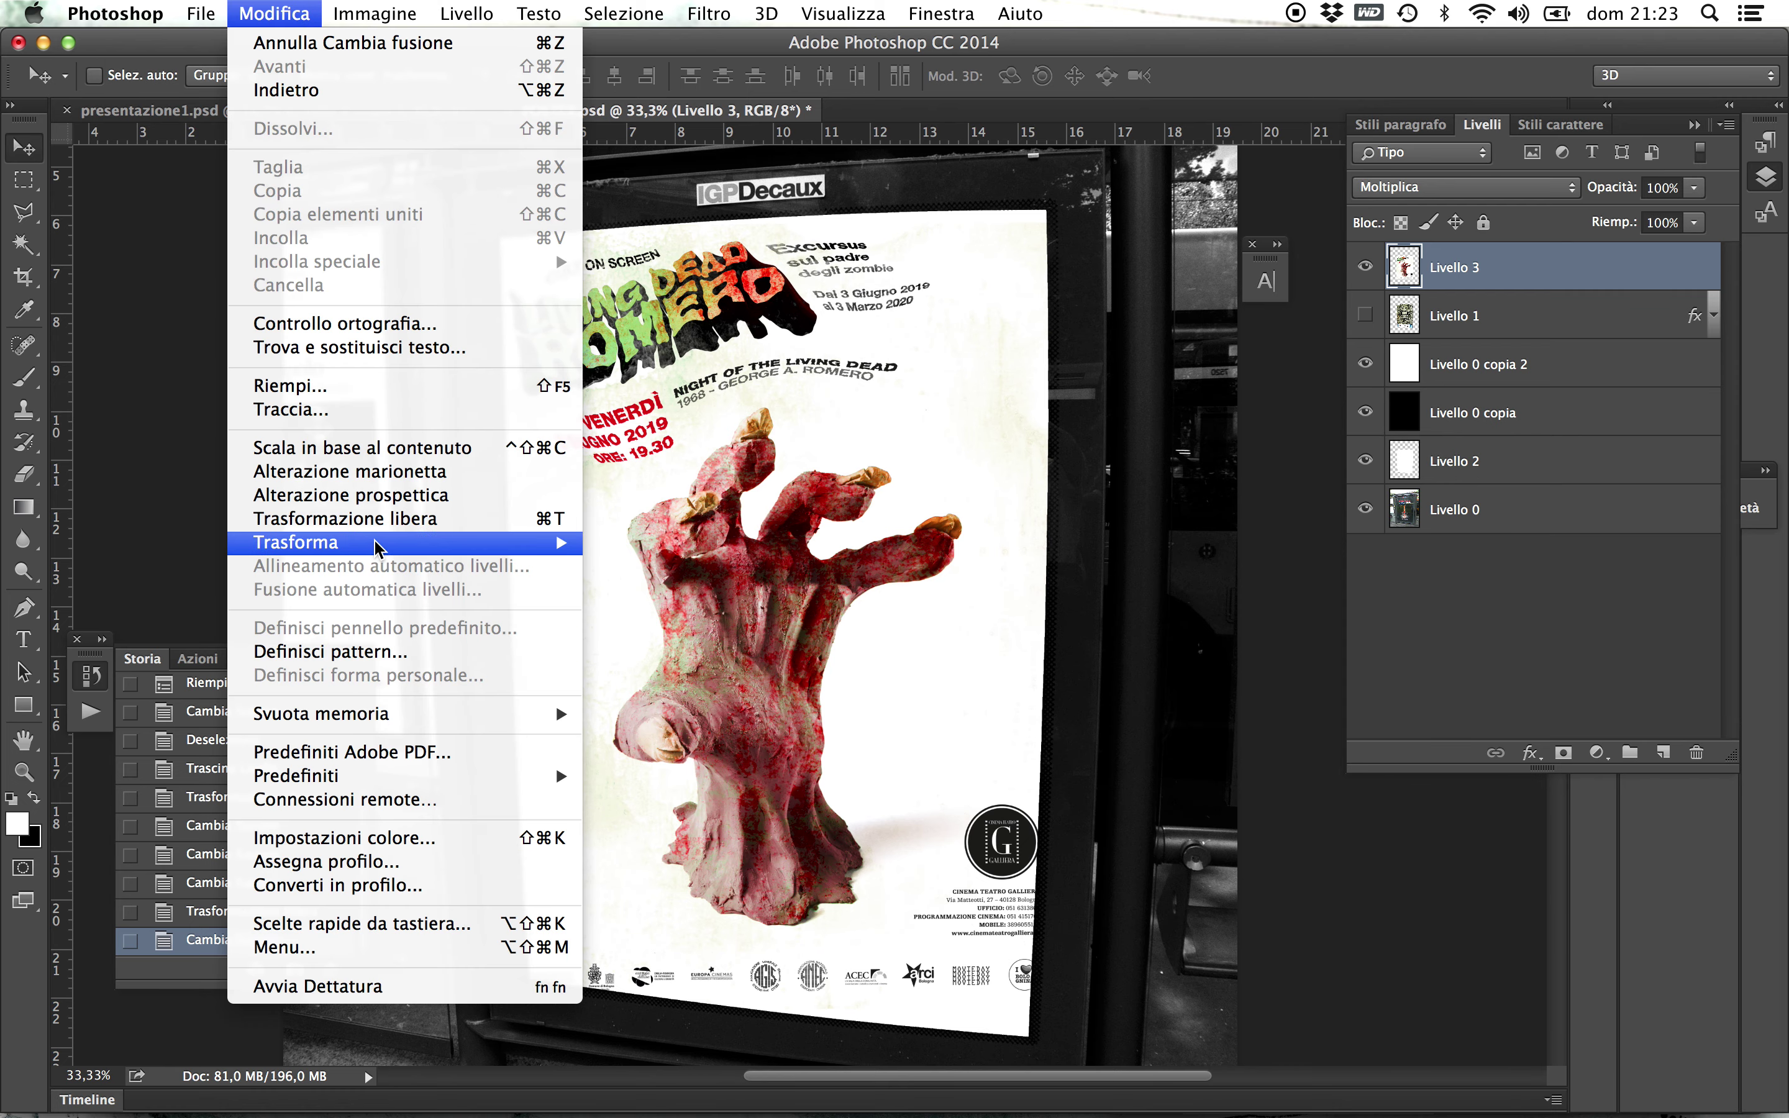
{"action": "mouse_move", "coordinate": [404, 542]}
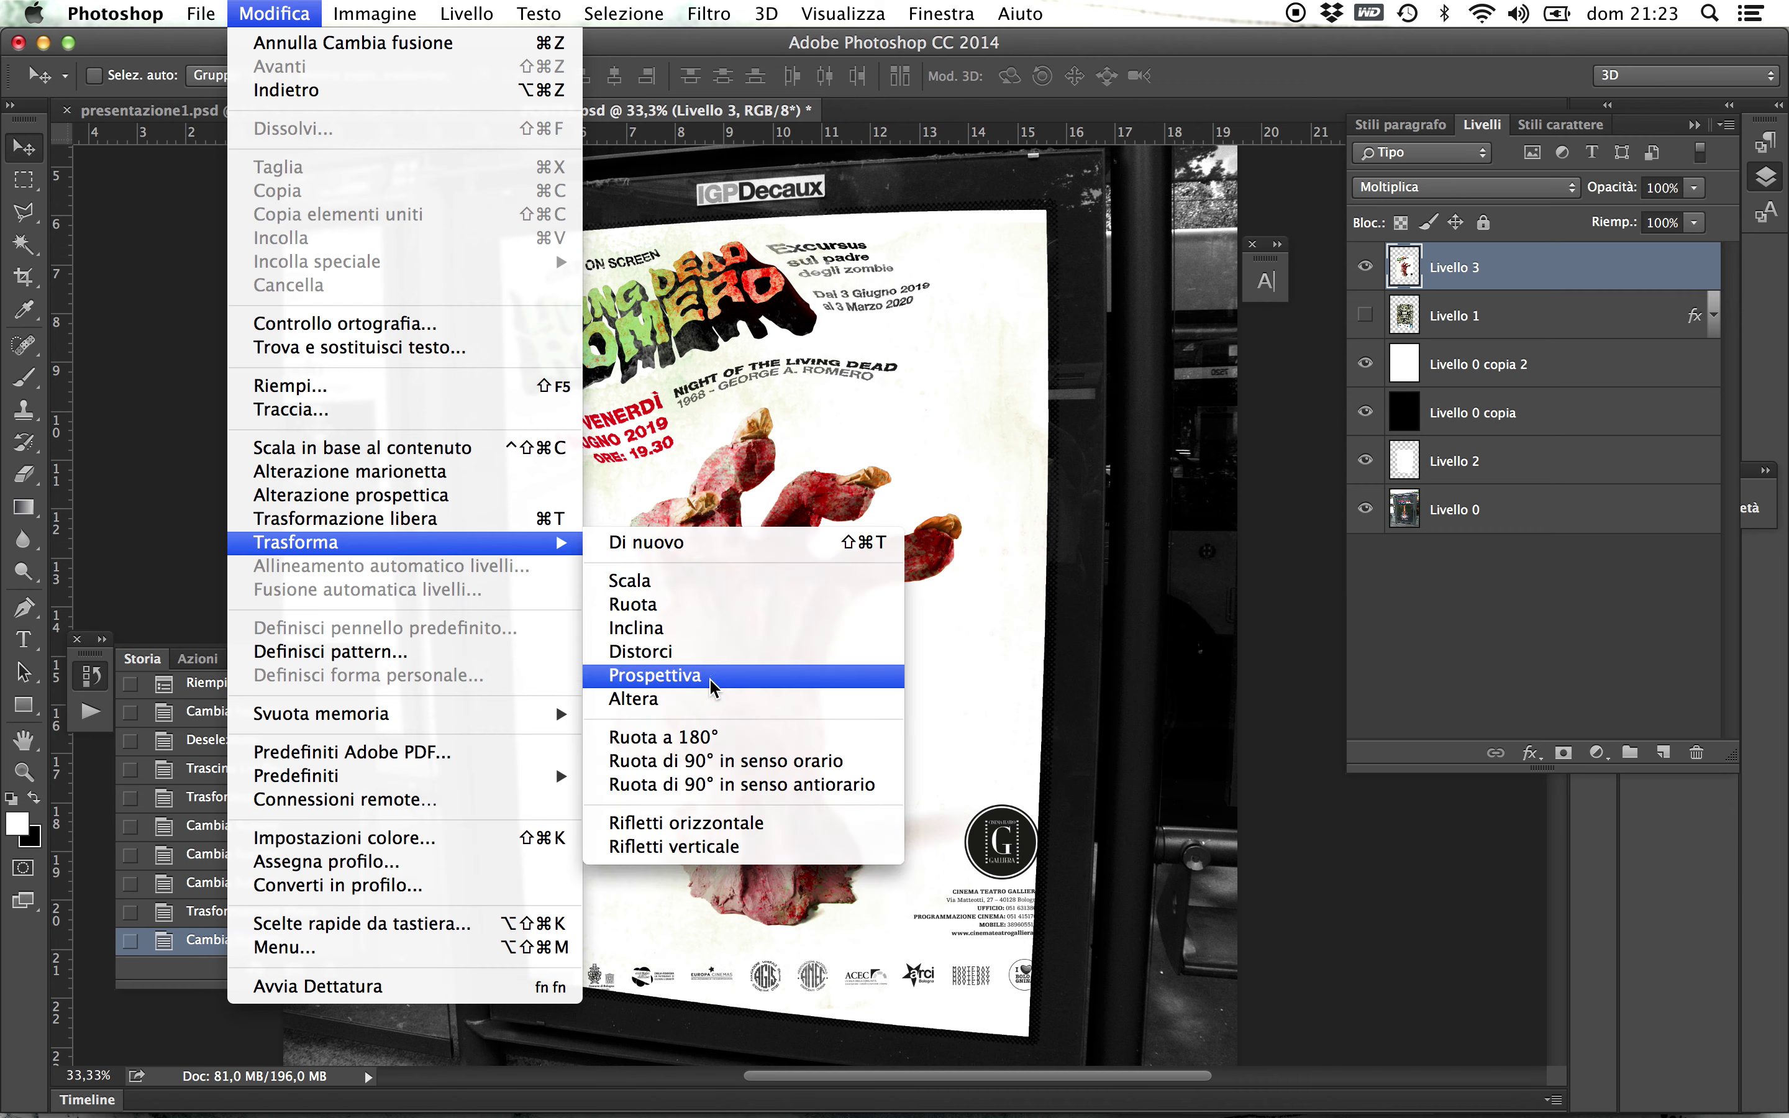
{"action": "left_click", "coordinate": [707, 651]}
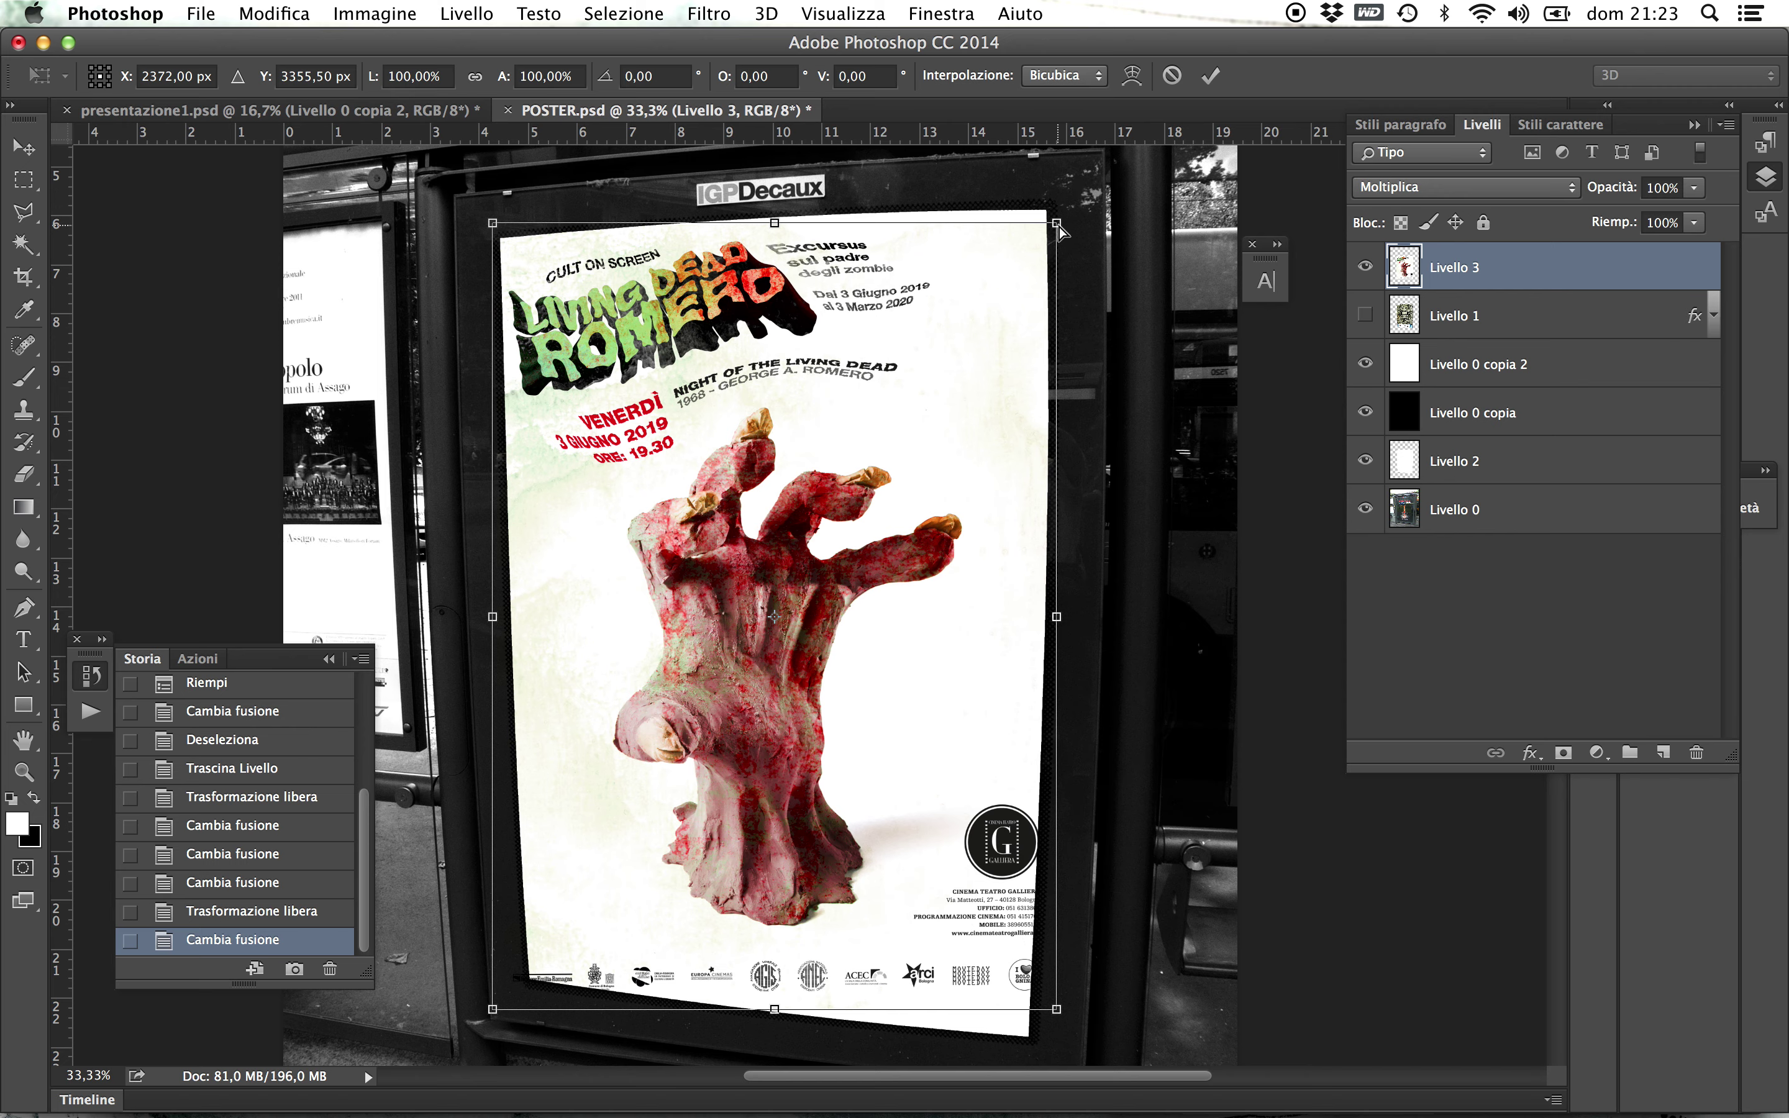
{"action": "left_click_drag", "start_coordinate": [1057, 223], "coordinate": [1049, 213]}
{"action": "left_click_drag", "start_coordinate": [493, 224], "coordinate": [495, 242]}
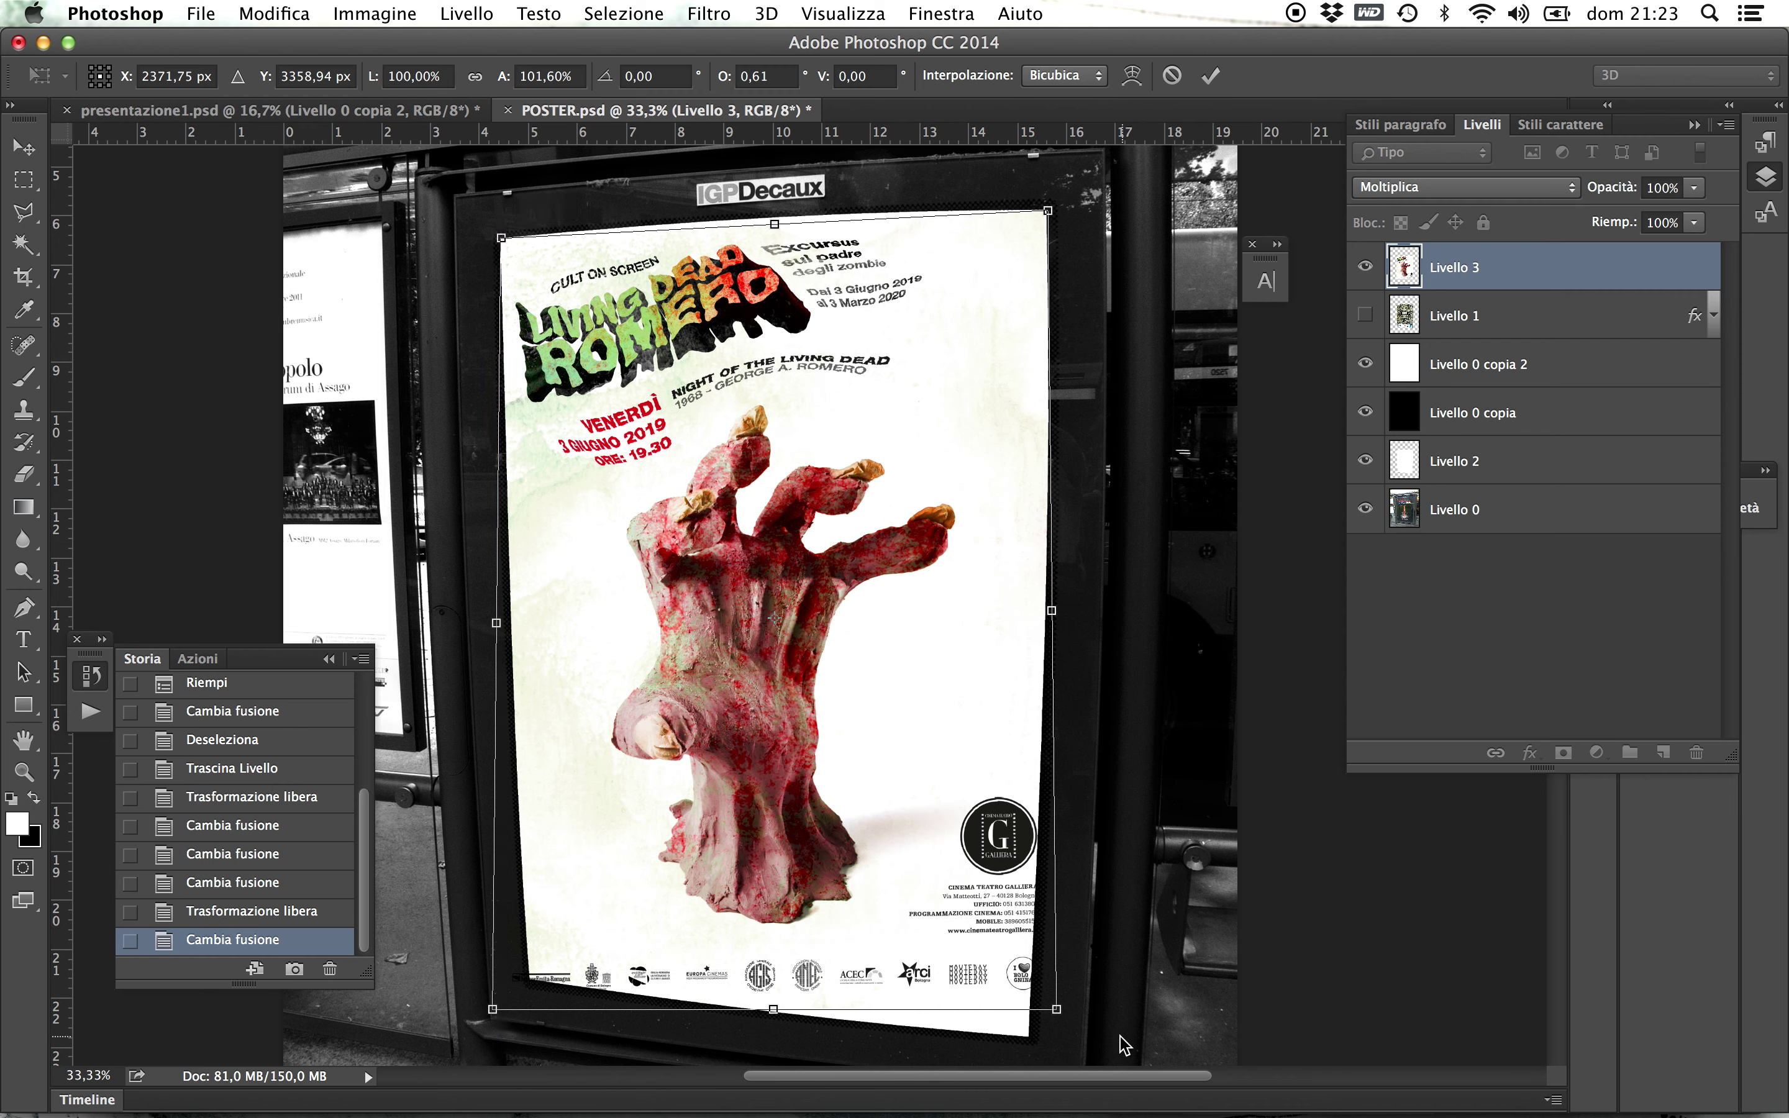
{"action": "left_click_drag", "start_coordinate": [1054, 1017], "coordinate": [1028, 1040]}
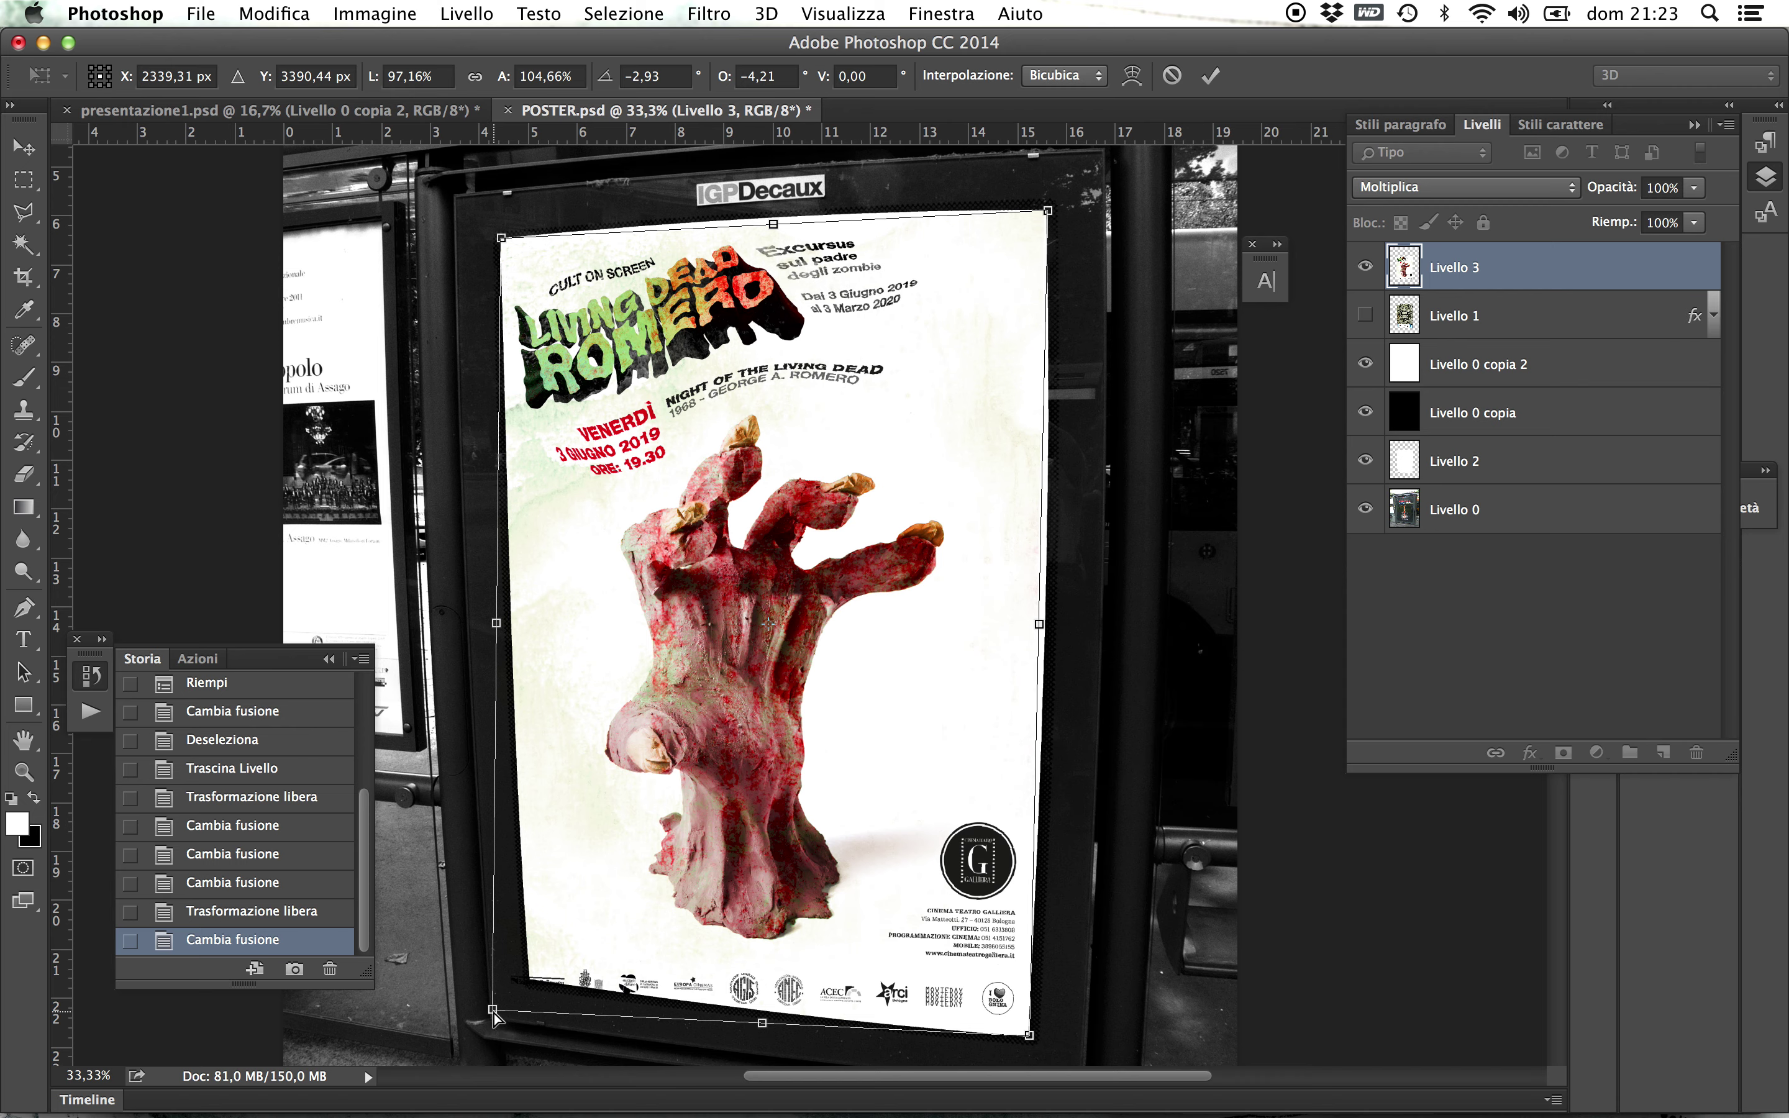
{"action": "left_click_drag", "start_coordinate": [493, 1009], "coordinate": [532, 985]}
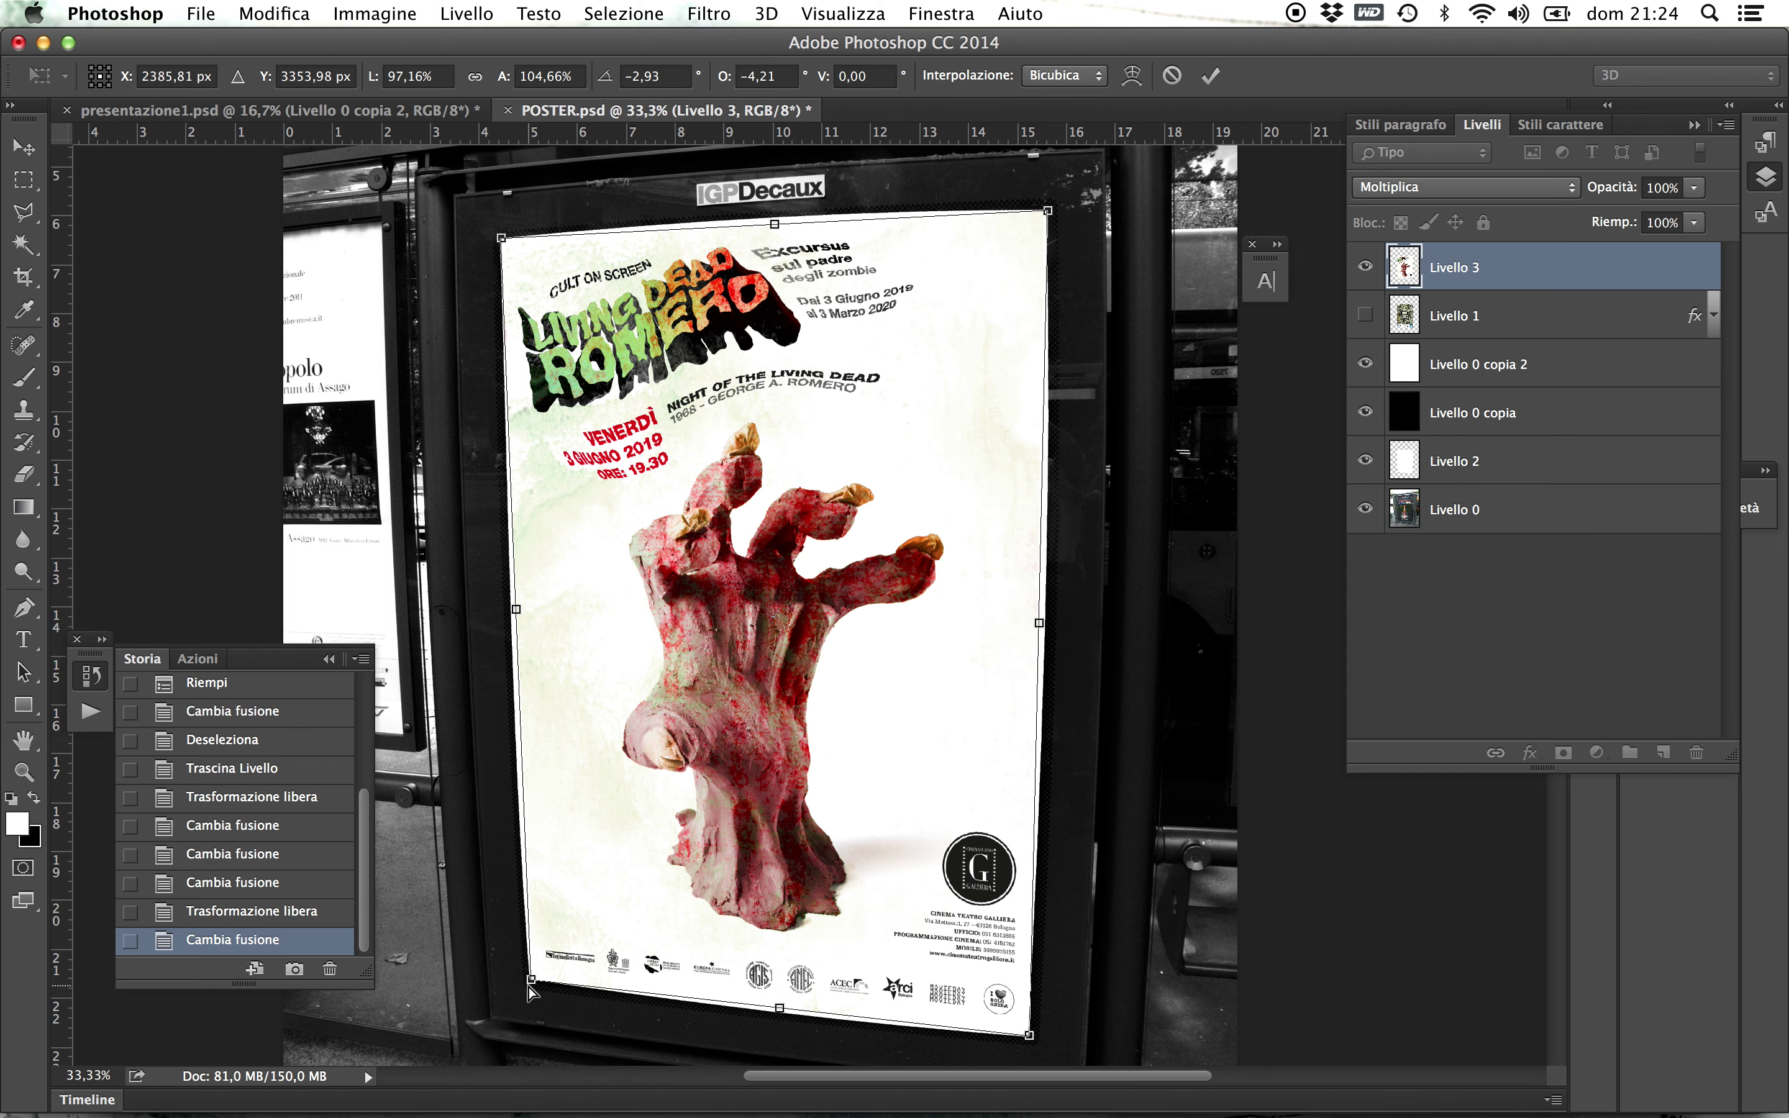
{"action": "key", "text": "Return"}
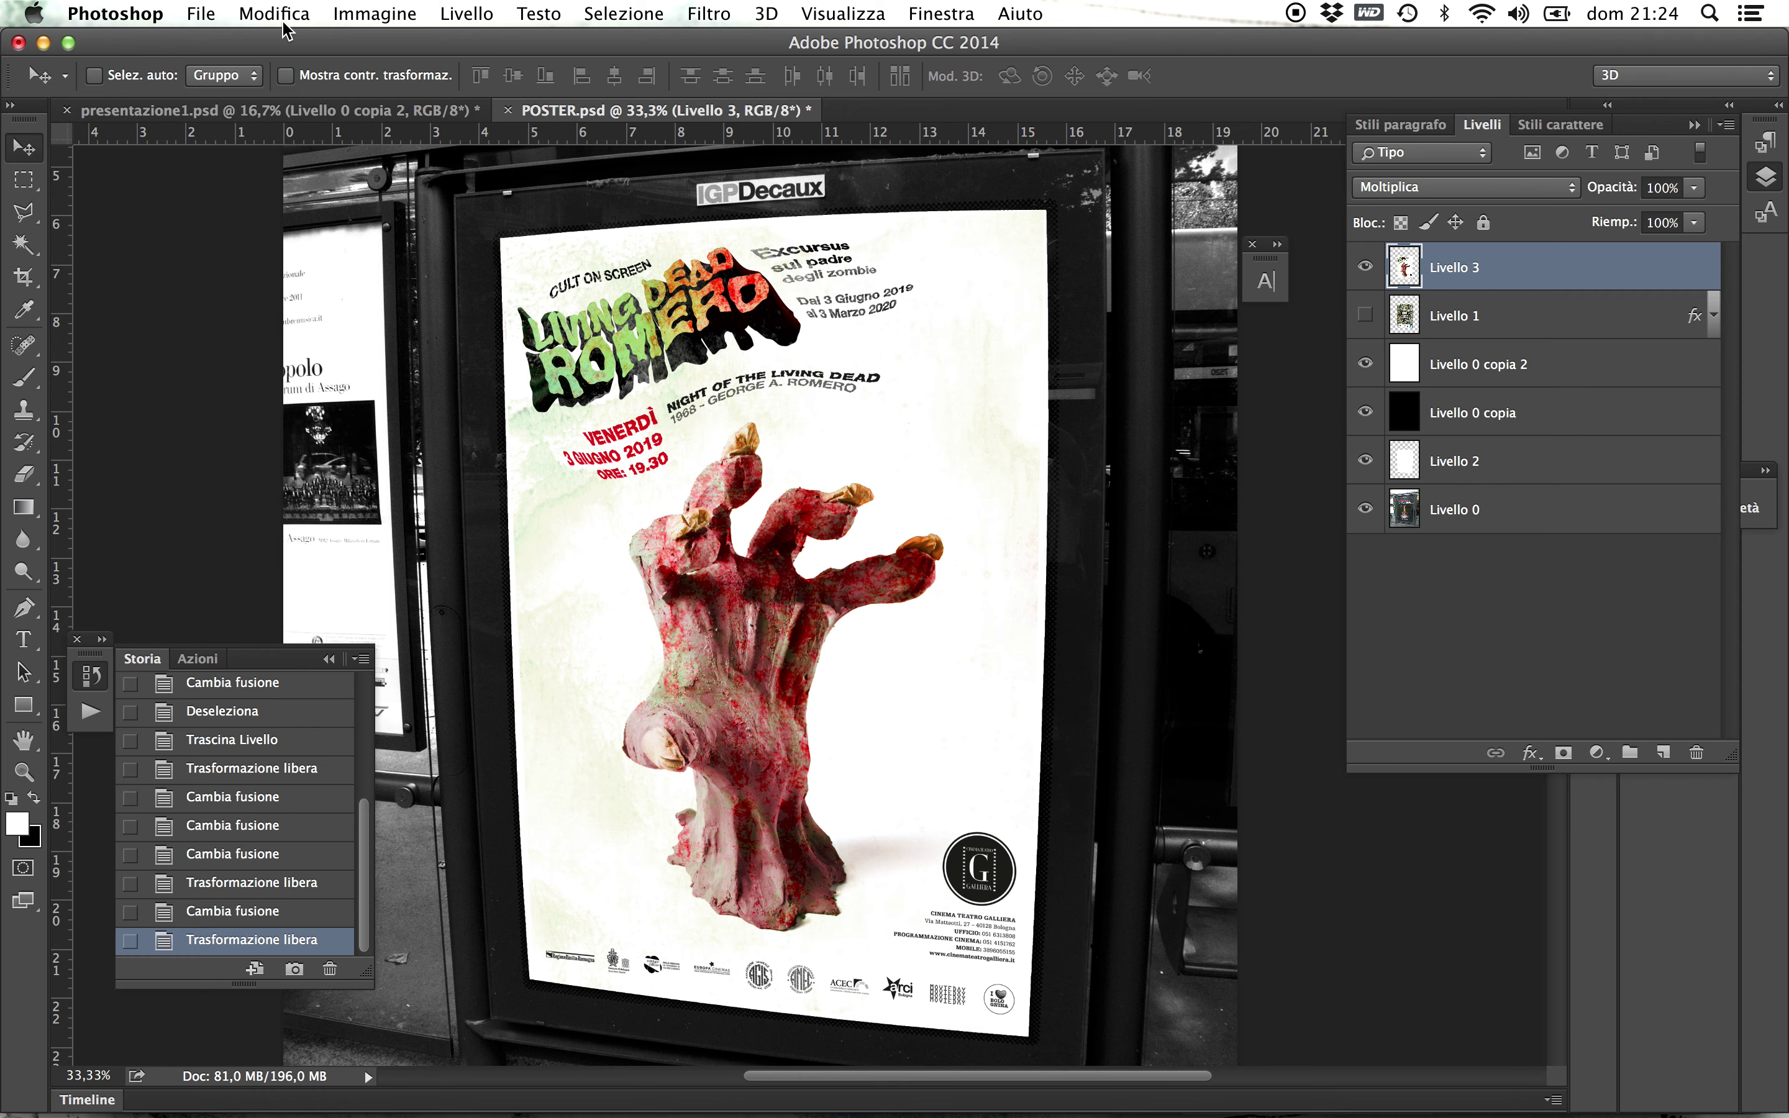
{"action": "left_click", "coordinate": [375, 13]}
{"action": "mouse_move", "coordinate": [248, 13]}
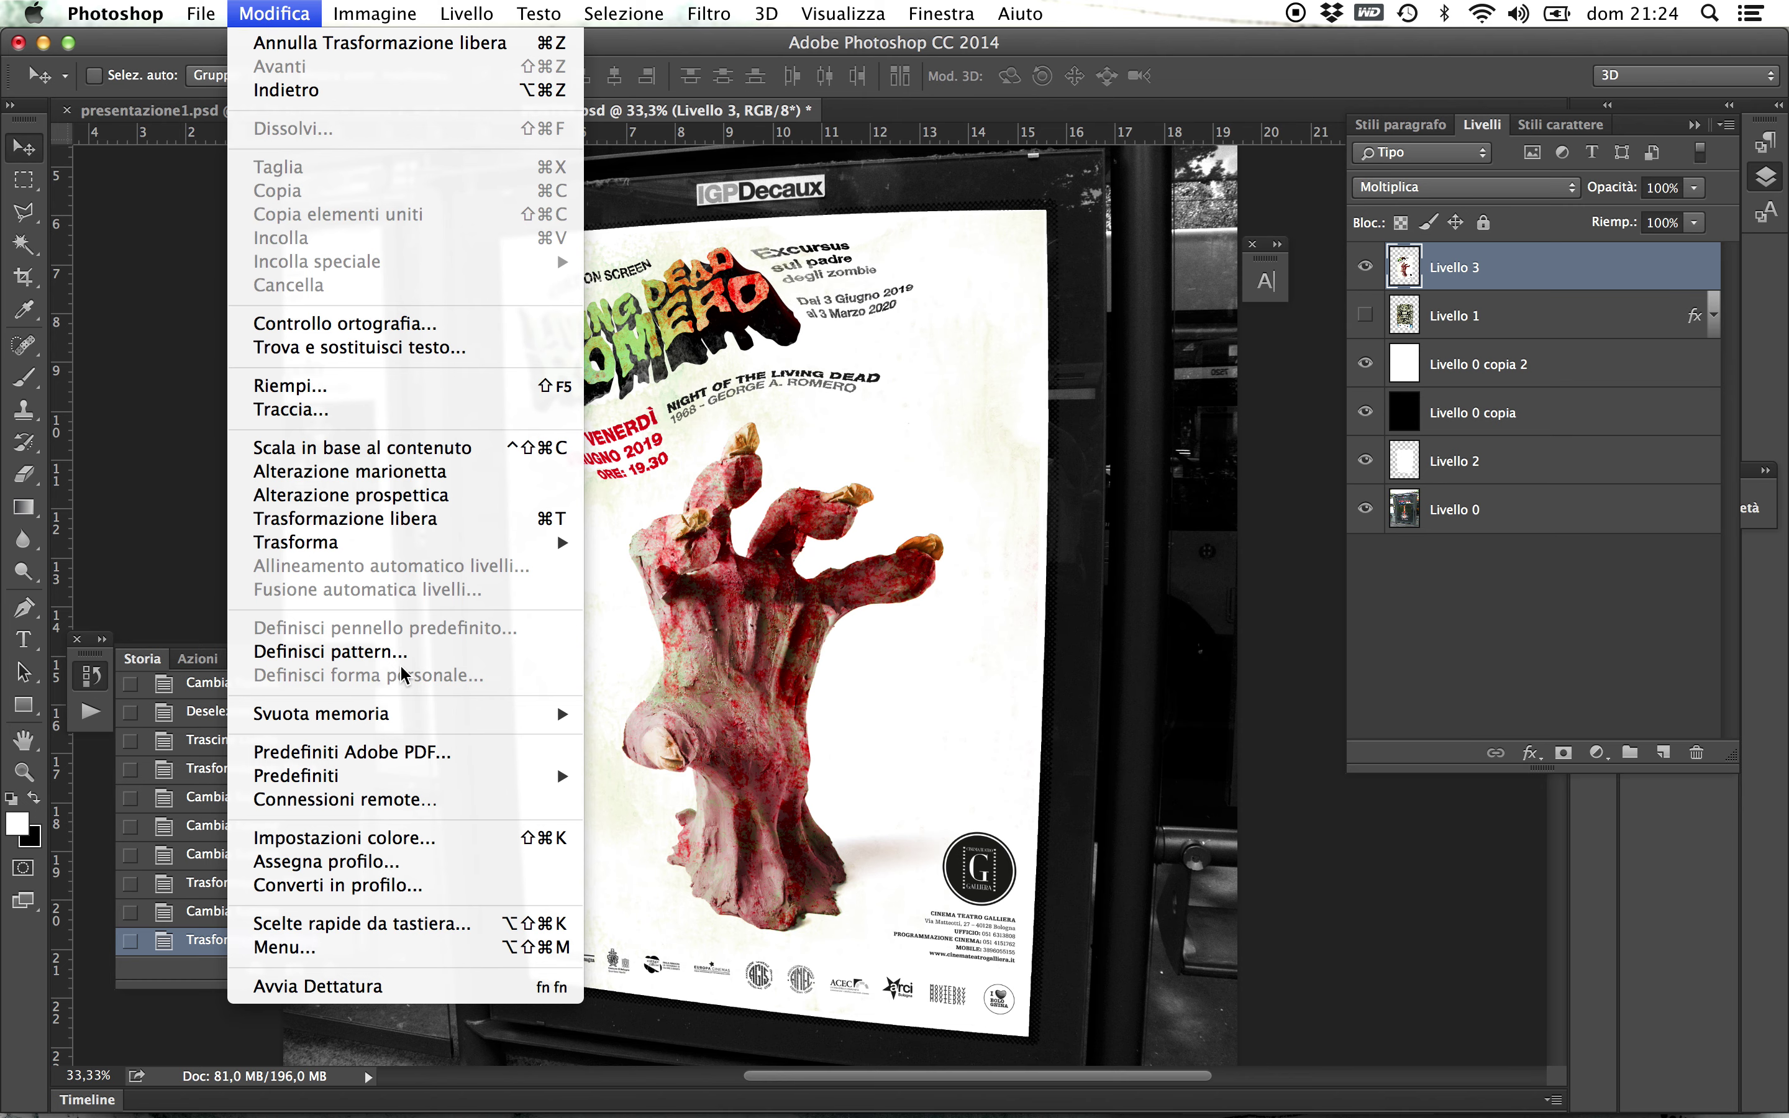
{"action": "mouse_move", "coordinate": [436, 544]}
{"action": "left_click", "coordinate": [689, 699]}
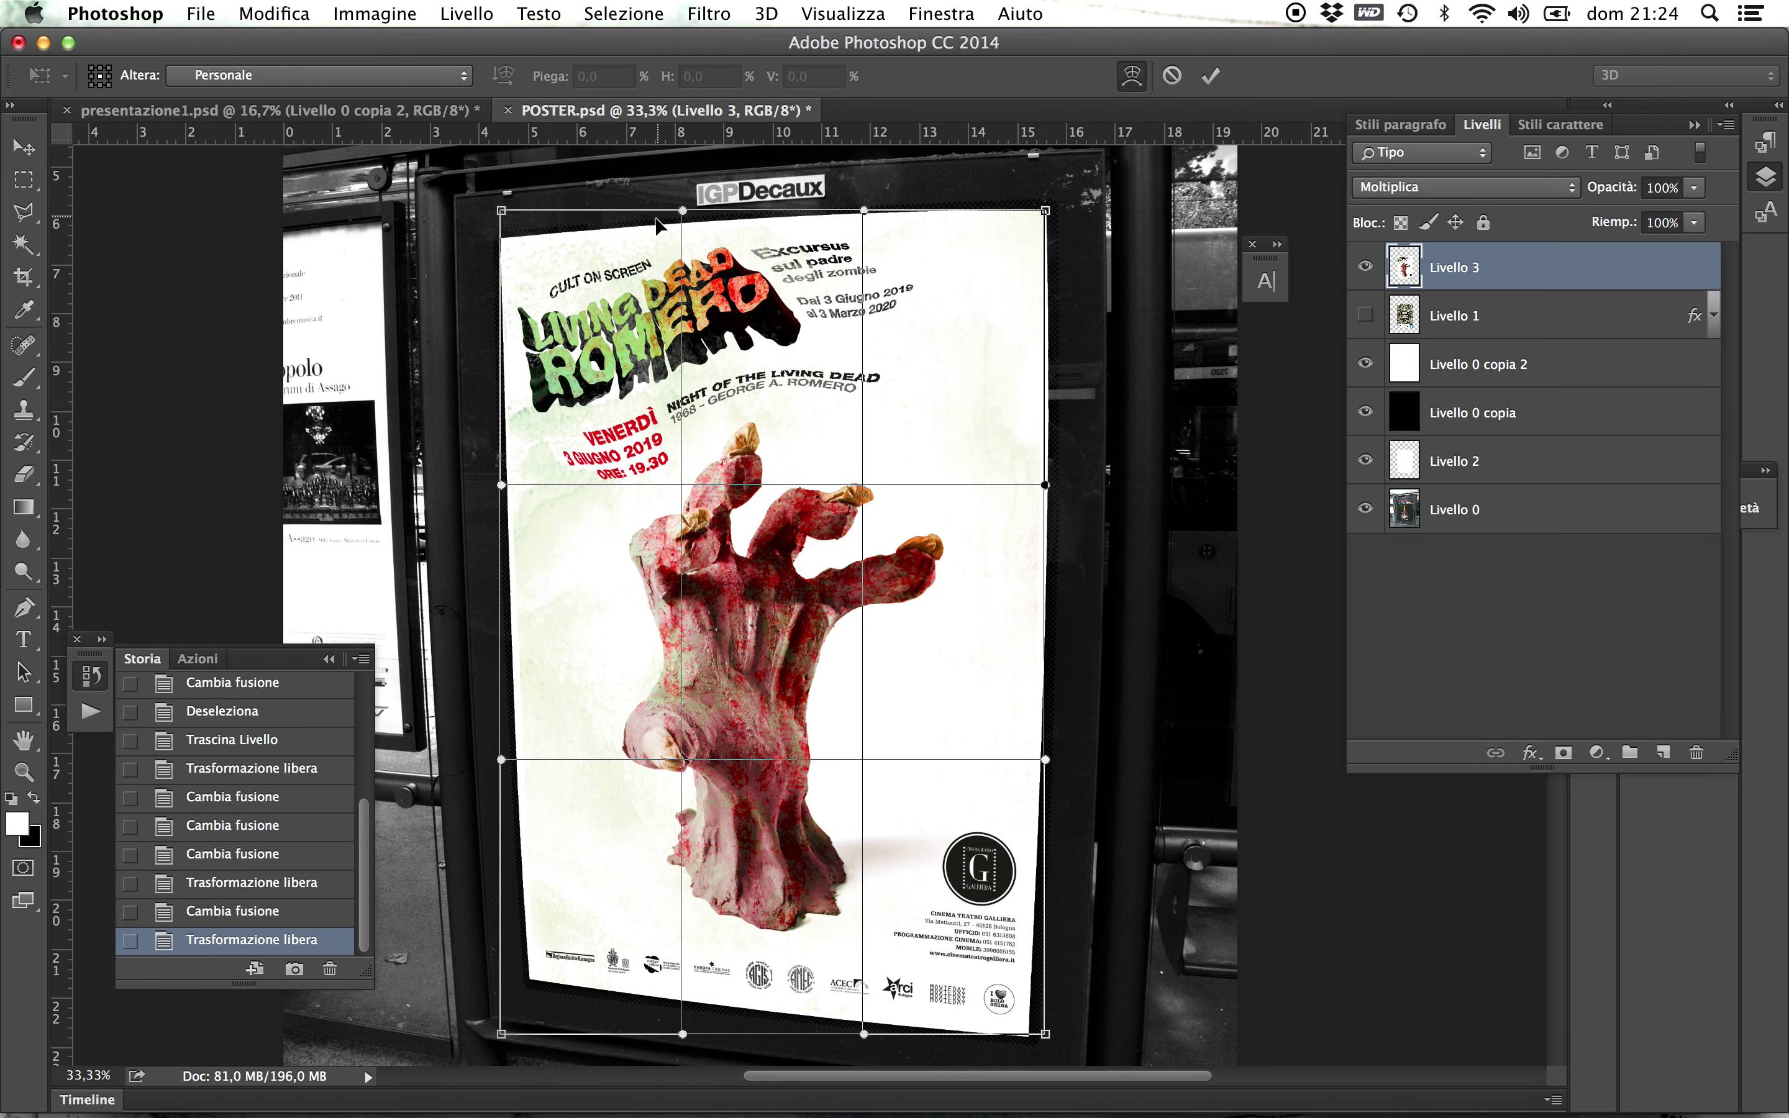
{"action": "mouse_move", "coordinate": [680, 210]}
{"action": "left_mouse_down"}
{"action": "mouse_move", "coordinate": [658, 272]}
{"action": "mouse_move", "coordinate": [674, 201]}
{"action": "left_mouse_up"}
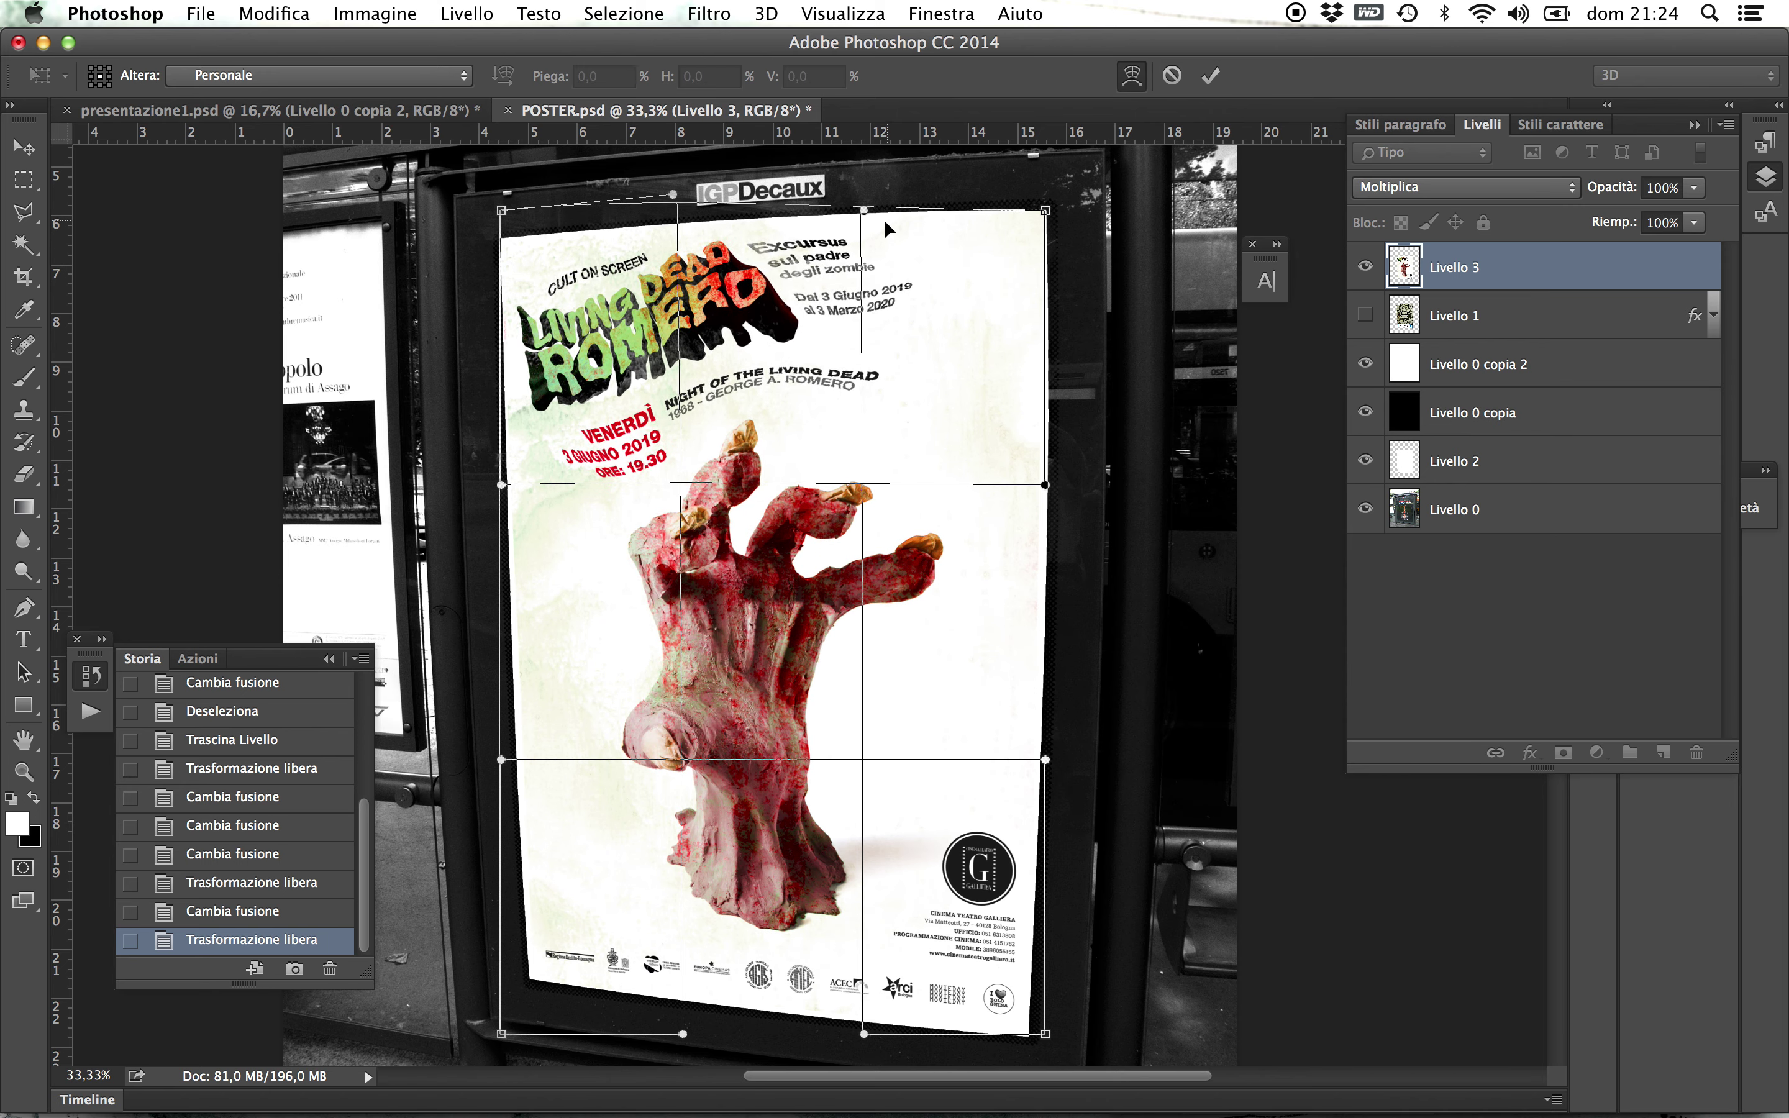
{"action": "mouse_move", "coordinate": [863, 210]}
{"action": "left_mouse_down"}
{"action": "mouse_move", "coordinate": [888, 186]}
{"action": "mouse_move", "coordinate": [855, 244]}
{"action": "mouse_move", "coordinate": [879, 194]}
{"action": "left_mouse_up"}
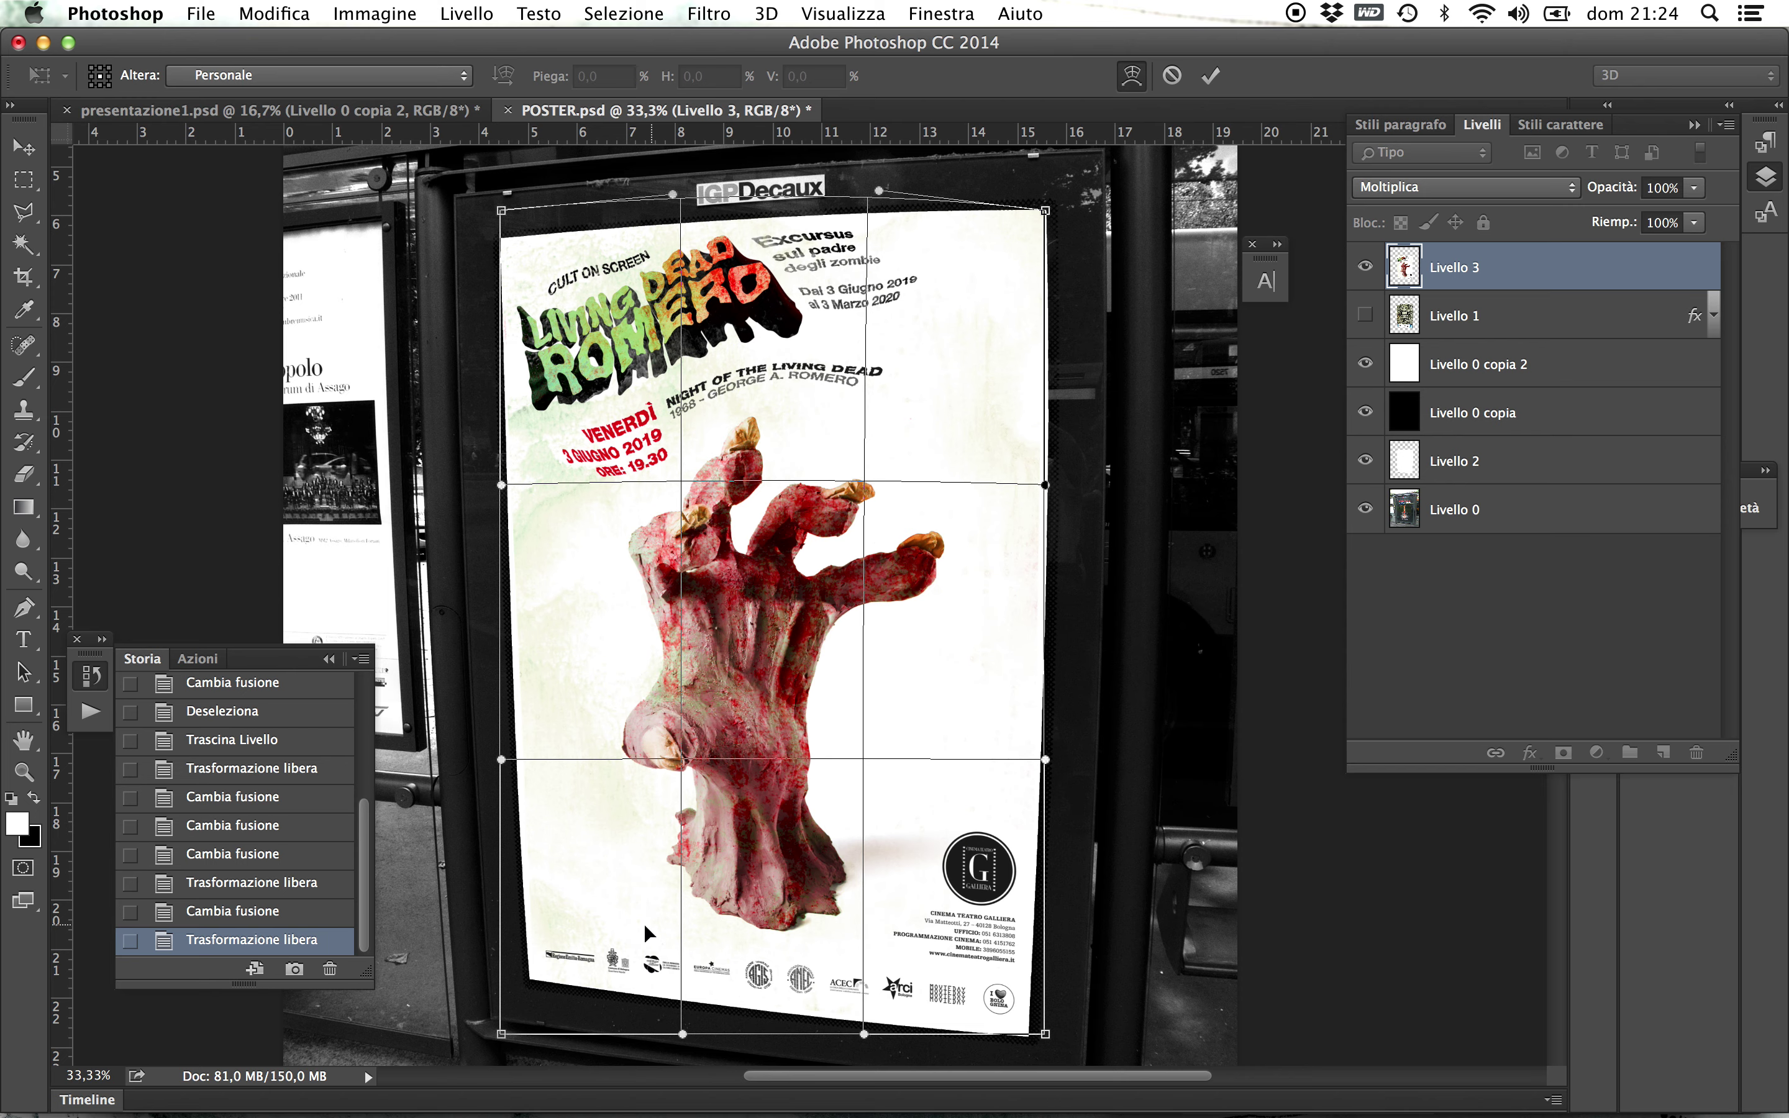
{"action": "left_click_drag", "start_coordinate": [502, 486], "coordinate": [488, 484]}
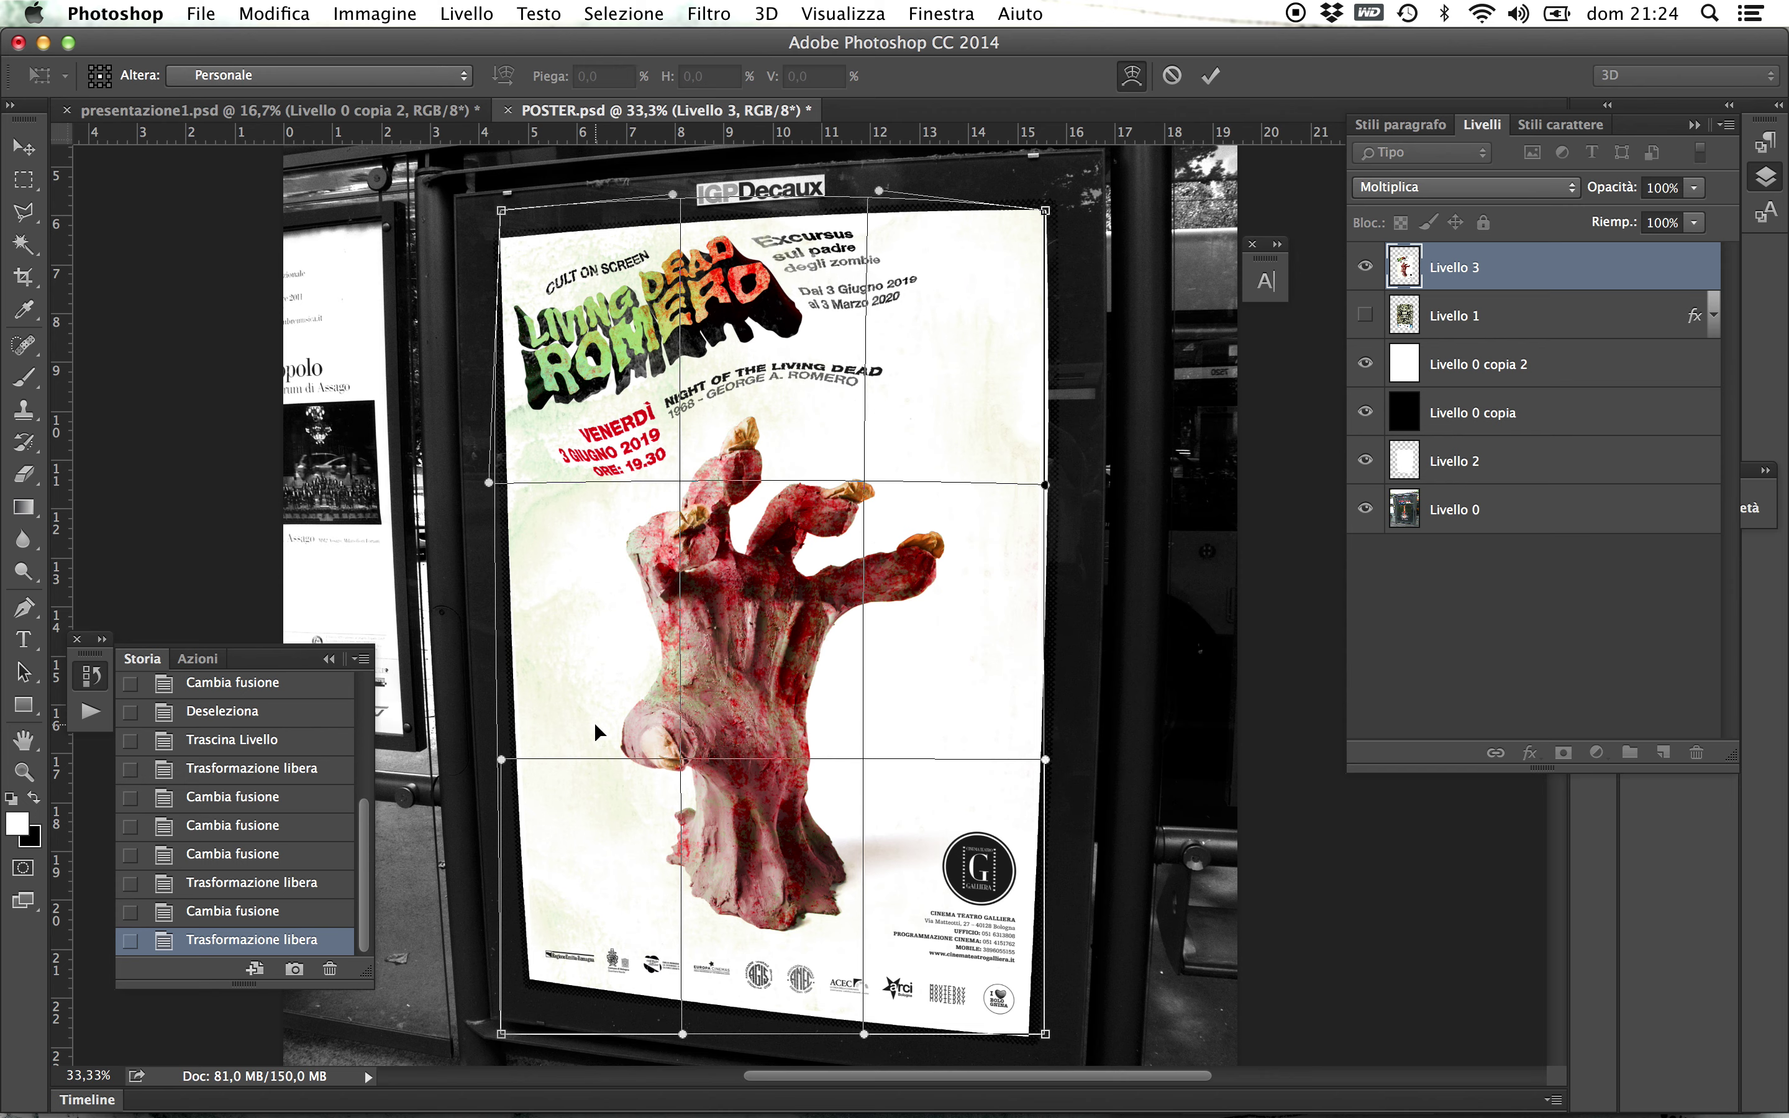
{"action": "key", "text": "Return"}
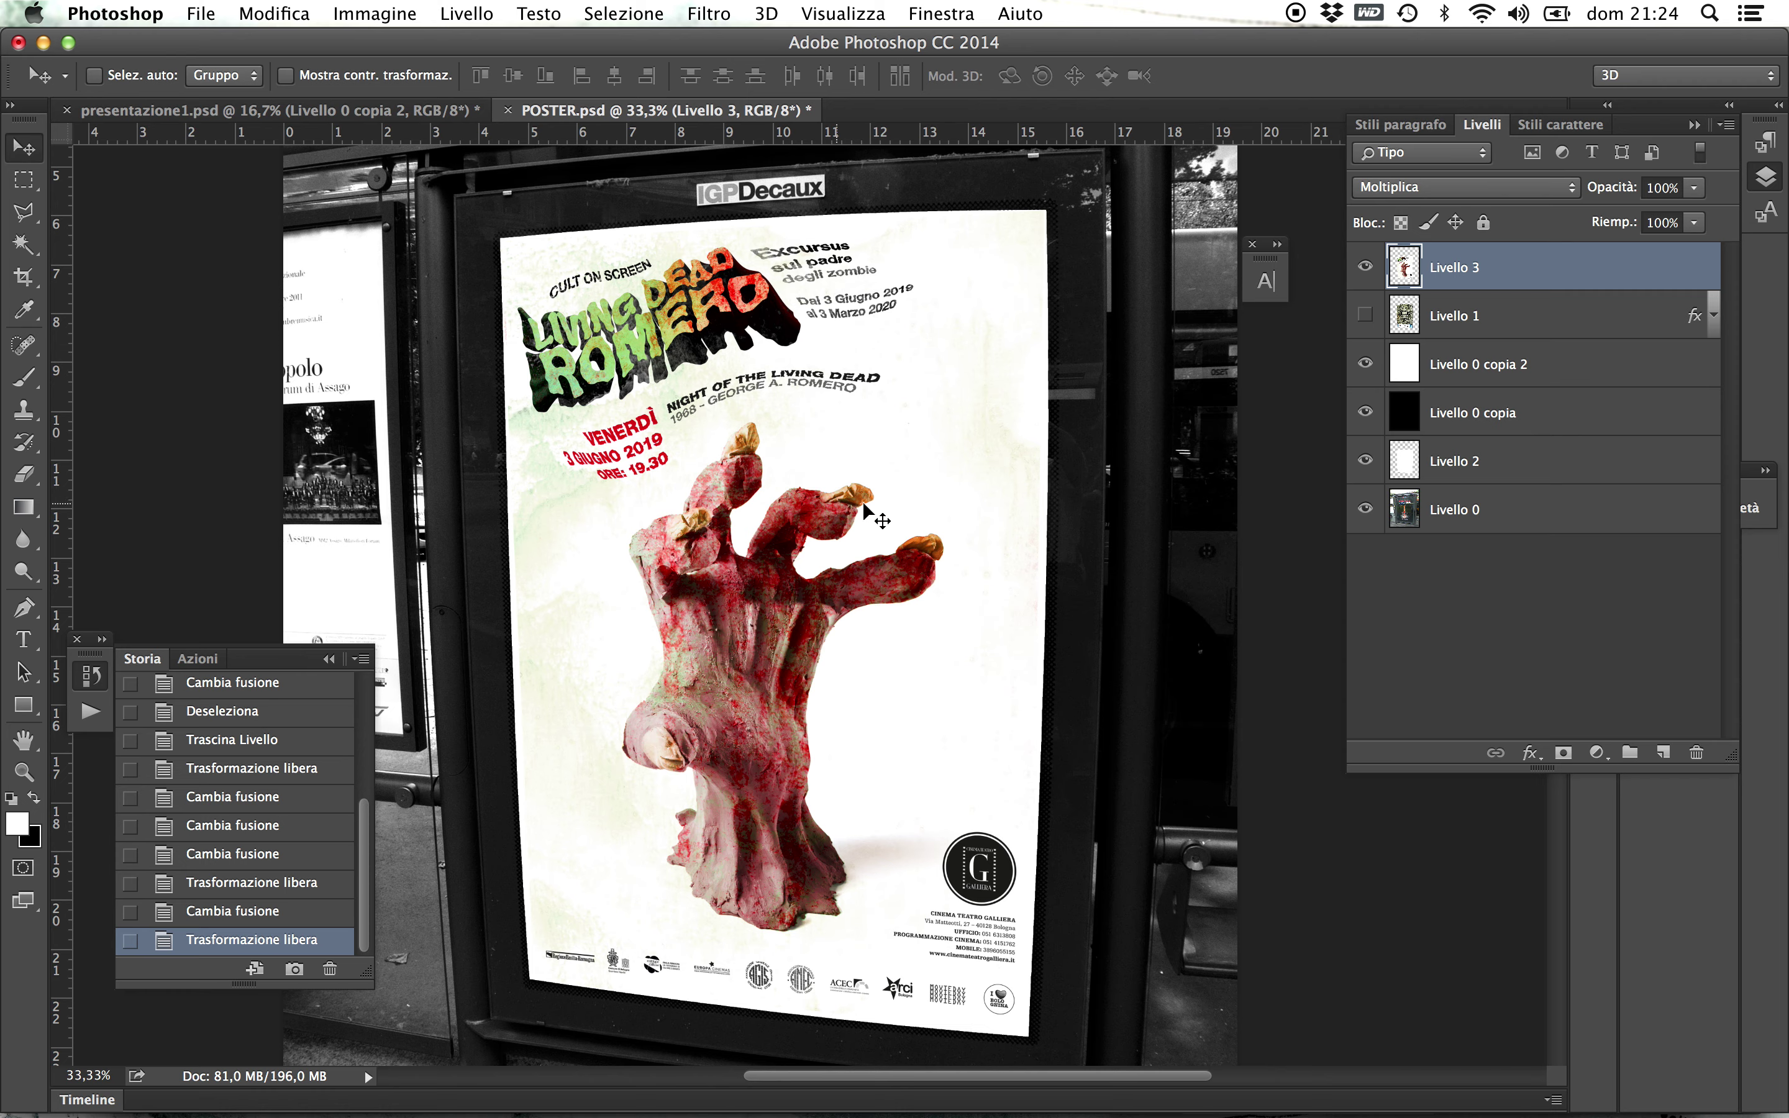
- Set Livello 3's blend mode to Differenza and warp the poster's upper edge outward to follow the billboard's curved white border
{"action": "left_click", "coordinate": [1504, 193]}
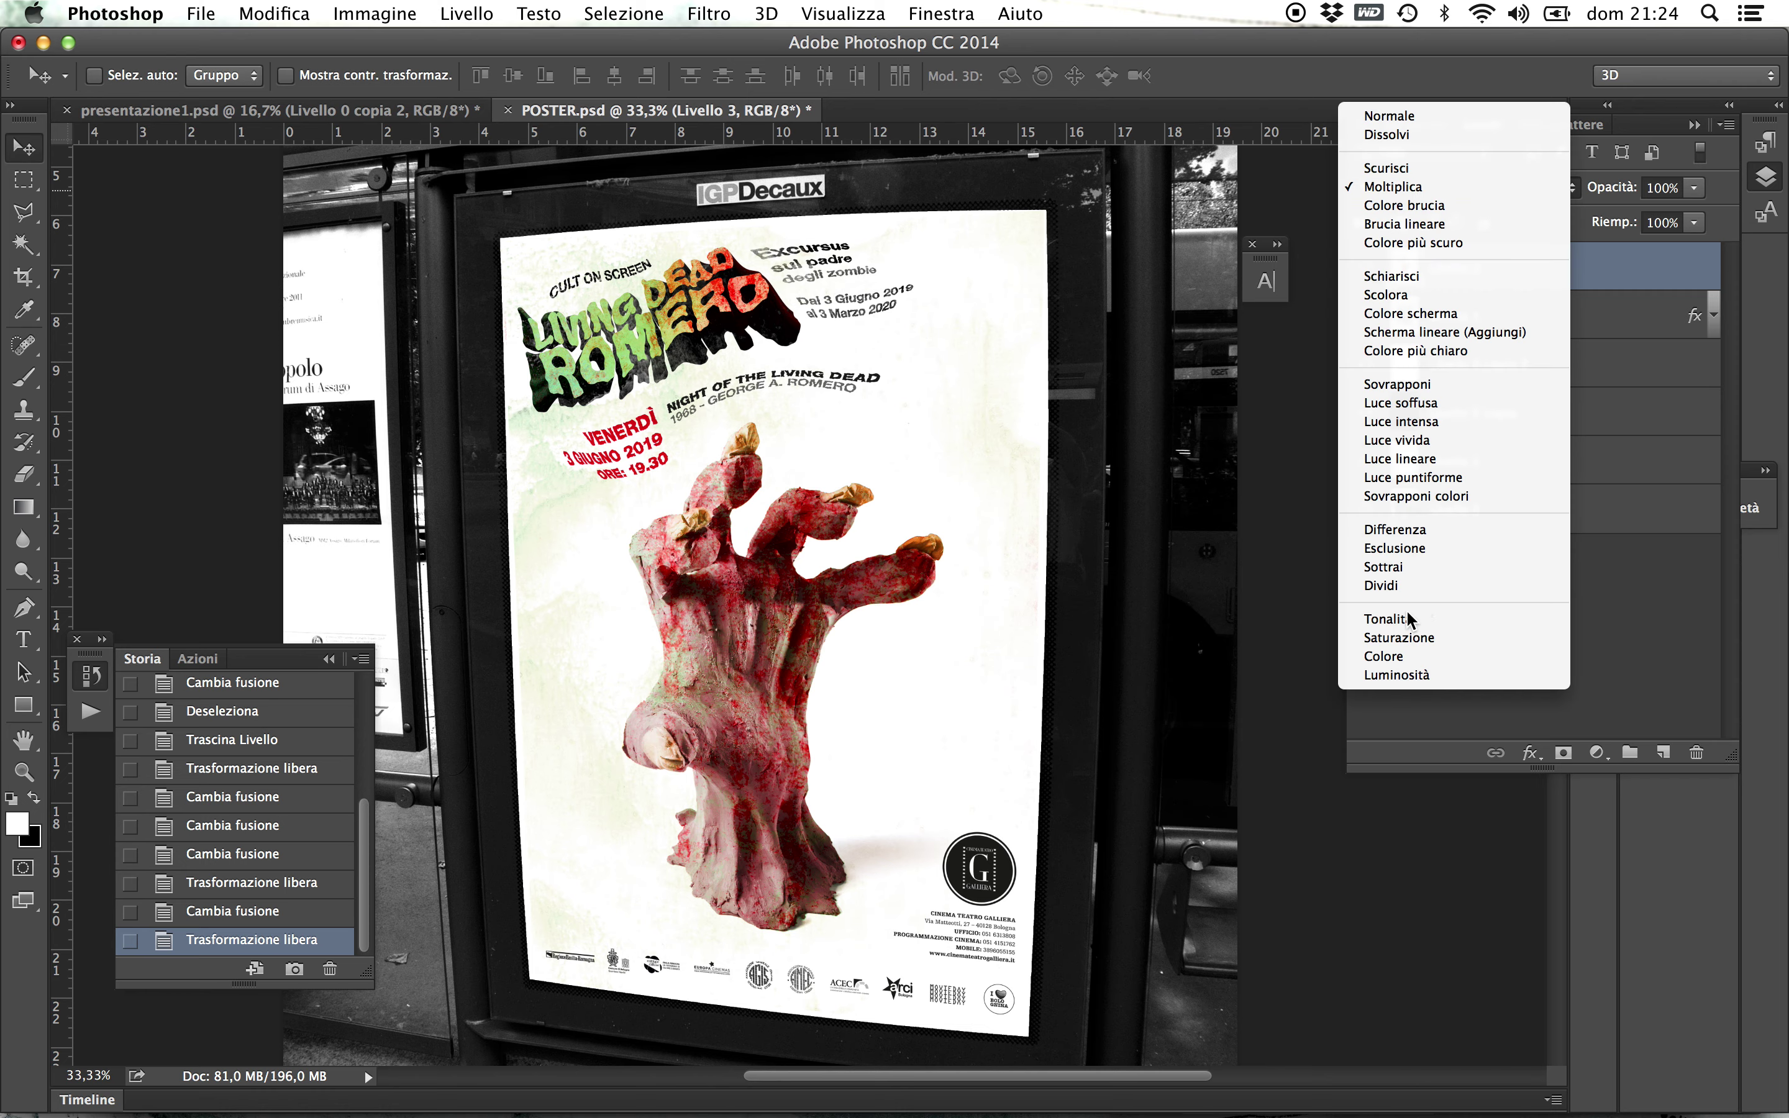
{"action": "left_click", "coordinate": [1415, 529]}
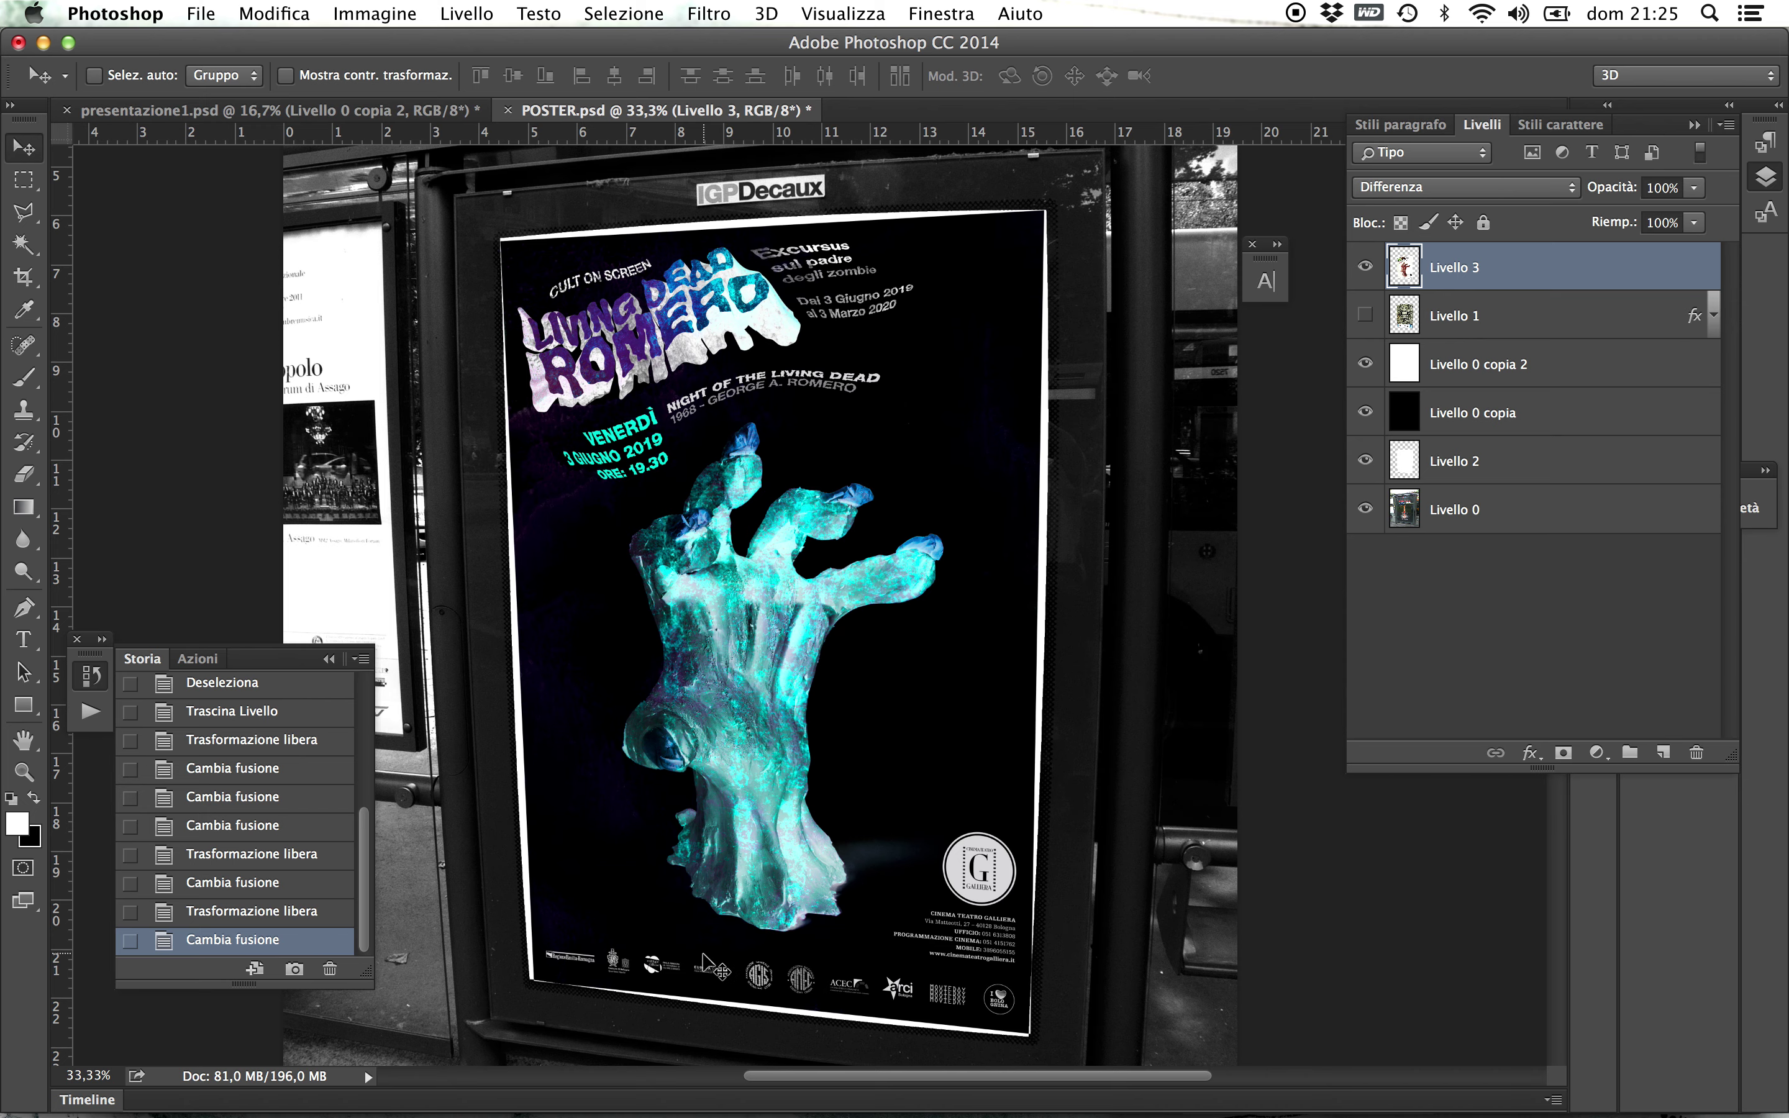
{"action": "left_click", "coordinate": [397, 22]}
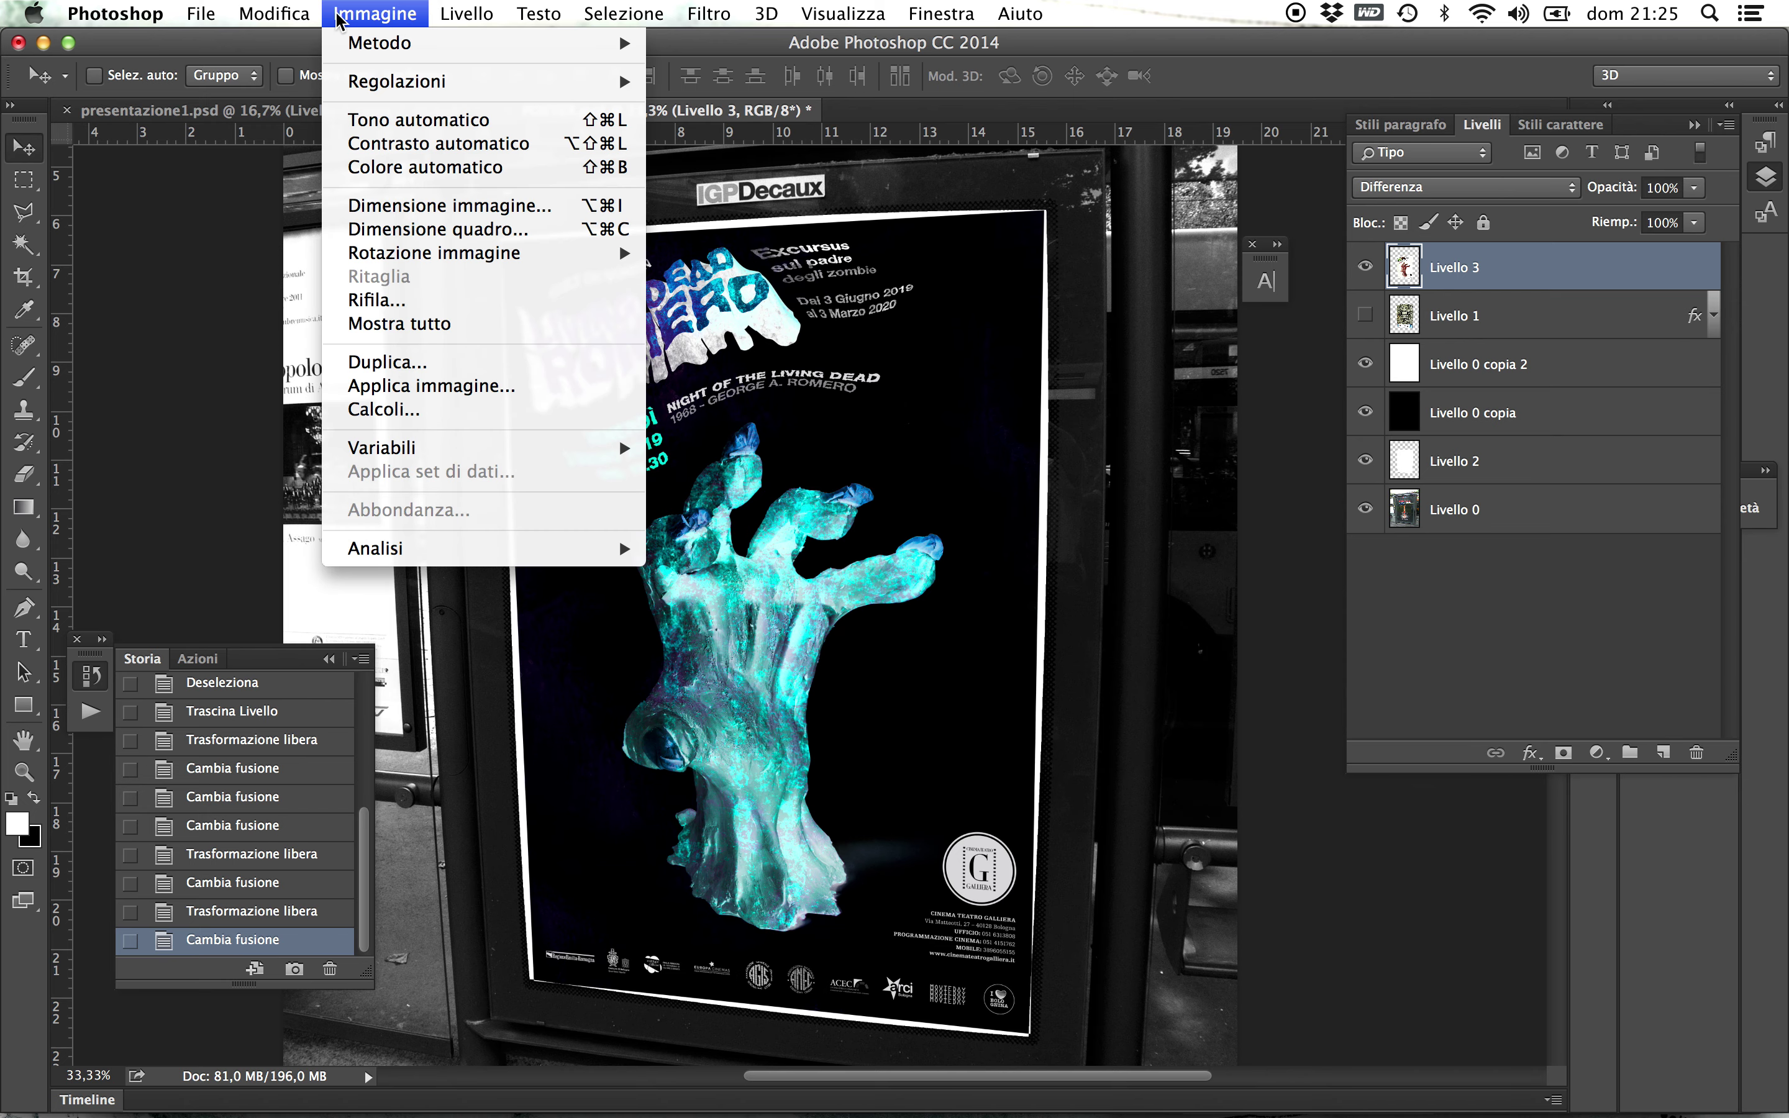
{"action": "mouse_move", "coordinate": [274, 15]}
{"action": "mouse_move", "coordinate": [515, 556]}
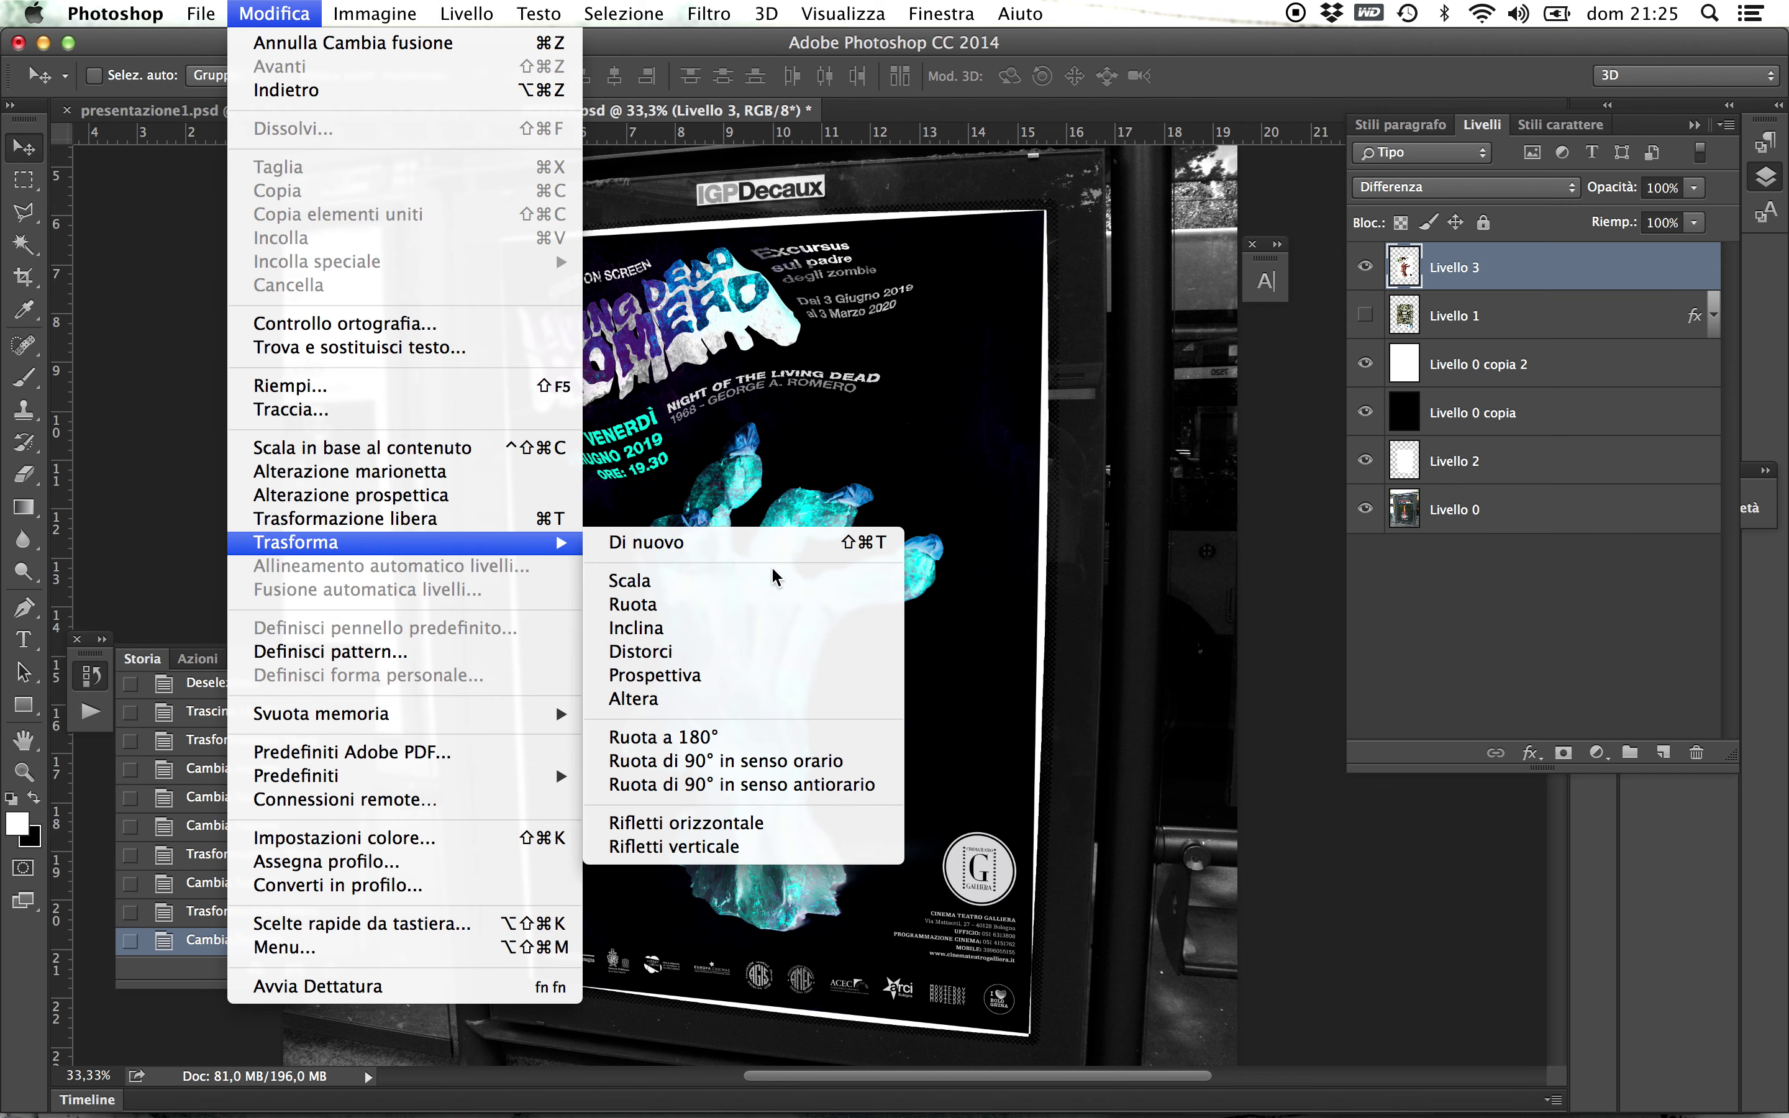
{"action": "left_click", "coordinate": [812, 700]}
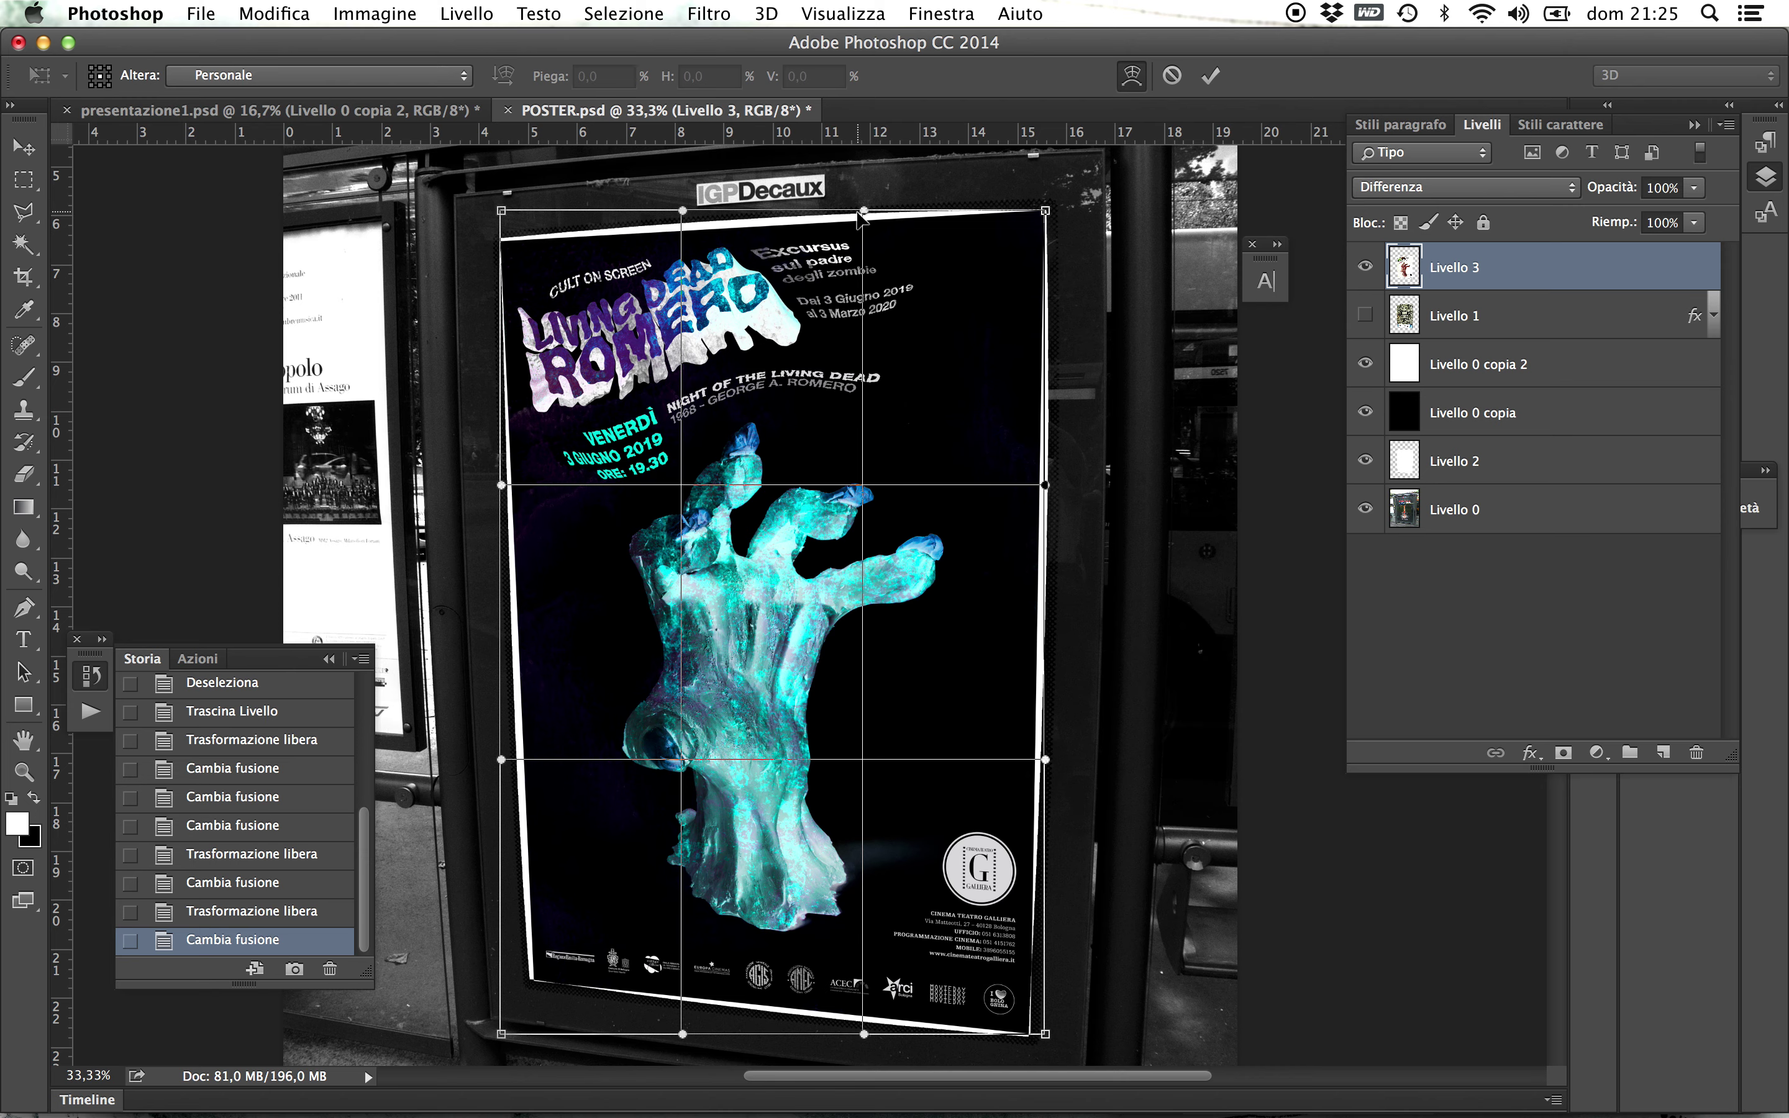
{"action": "left_click_drag", "start_coordinate": [864, 212], "coordinate": [867, 197]}
{"action": "left_click_drag", "start_coordinate": [680, 211], "coordinate": [633, 201]}
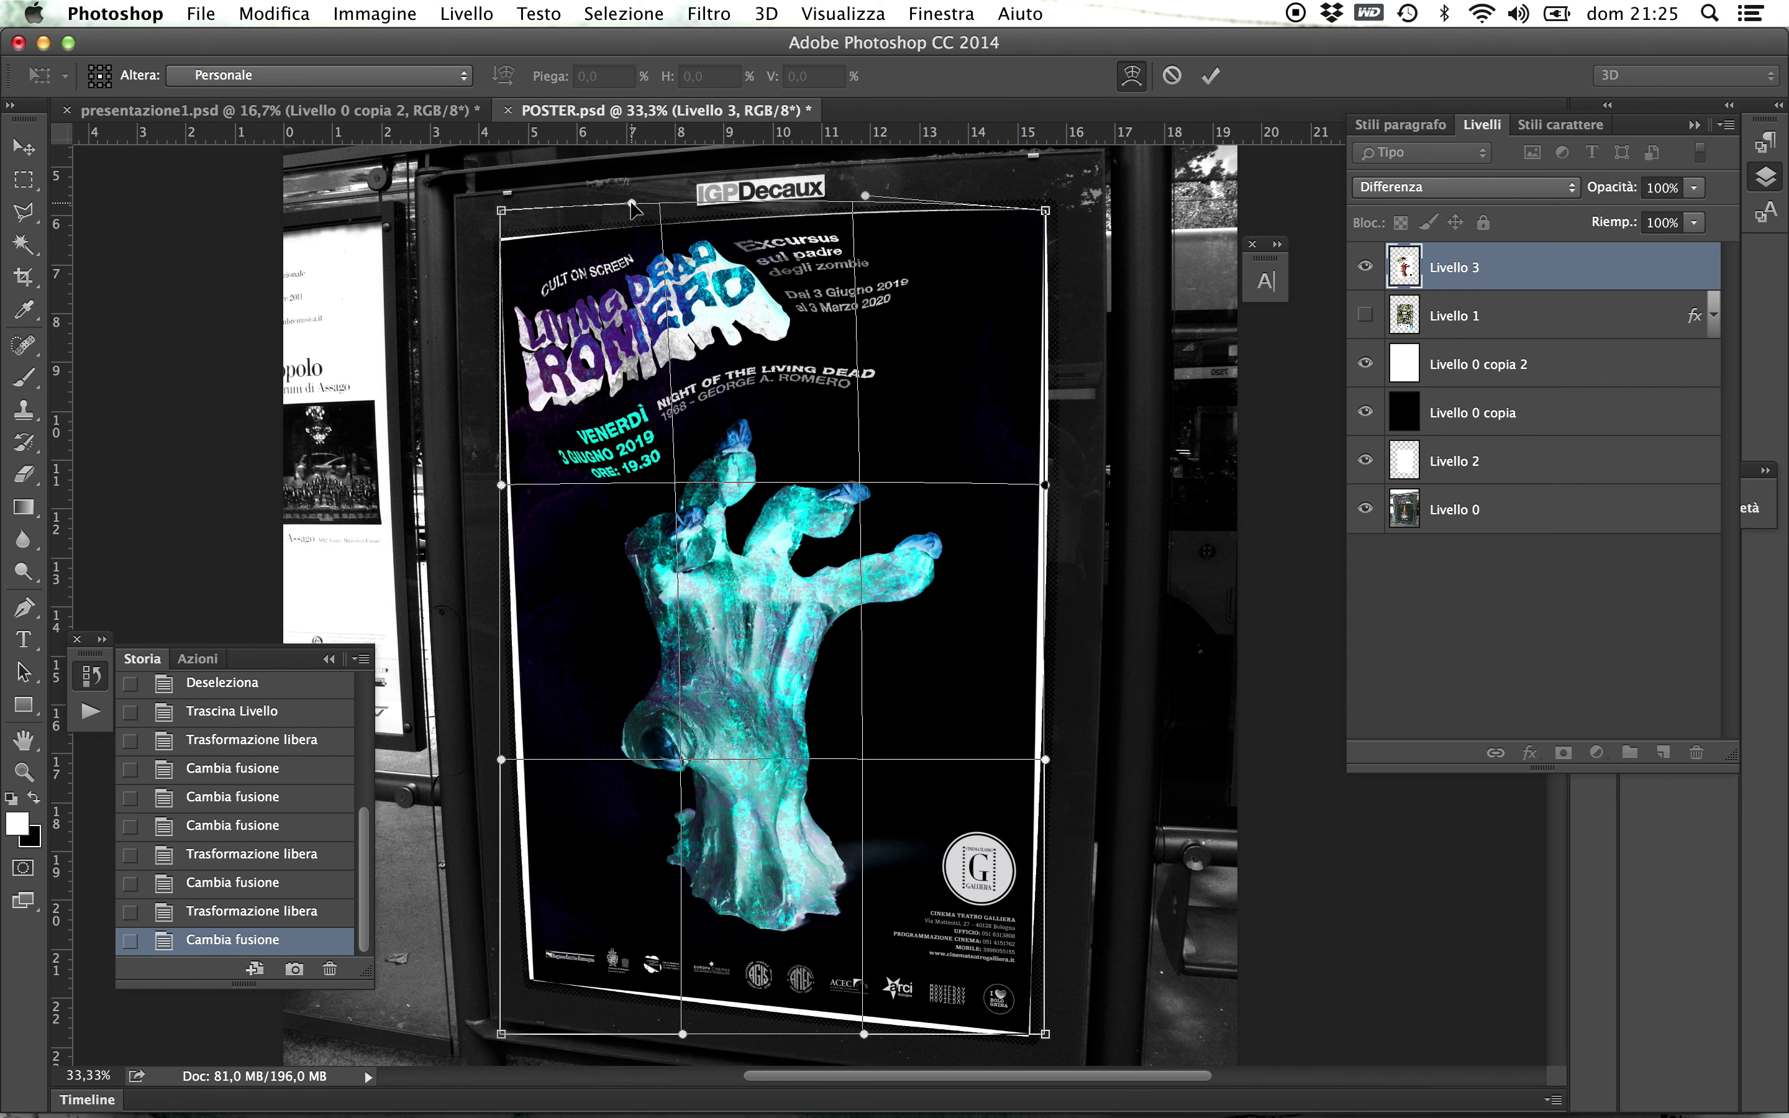
{"action": "left_click_drag", "start_coordinate": [501, 210], "coordinate": [503, 210]}
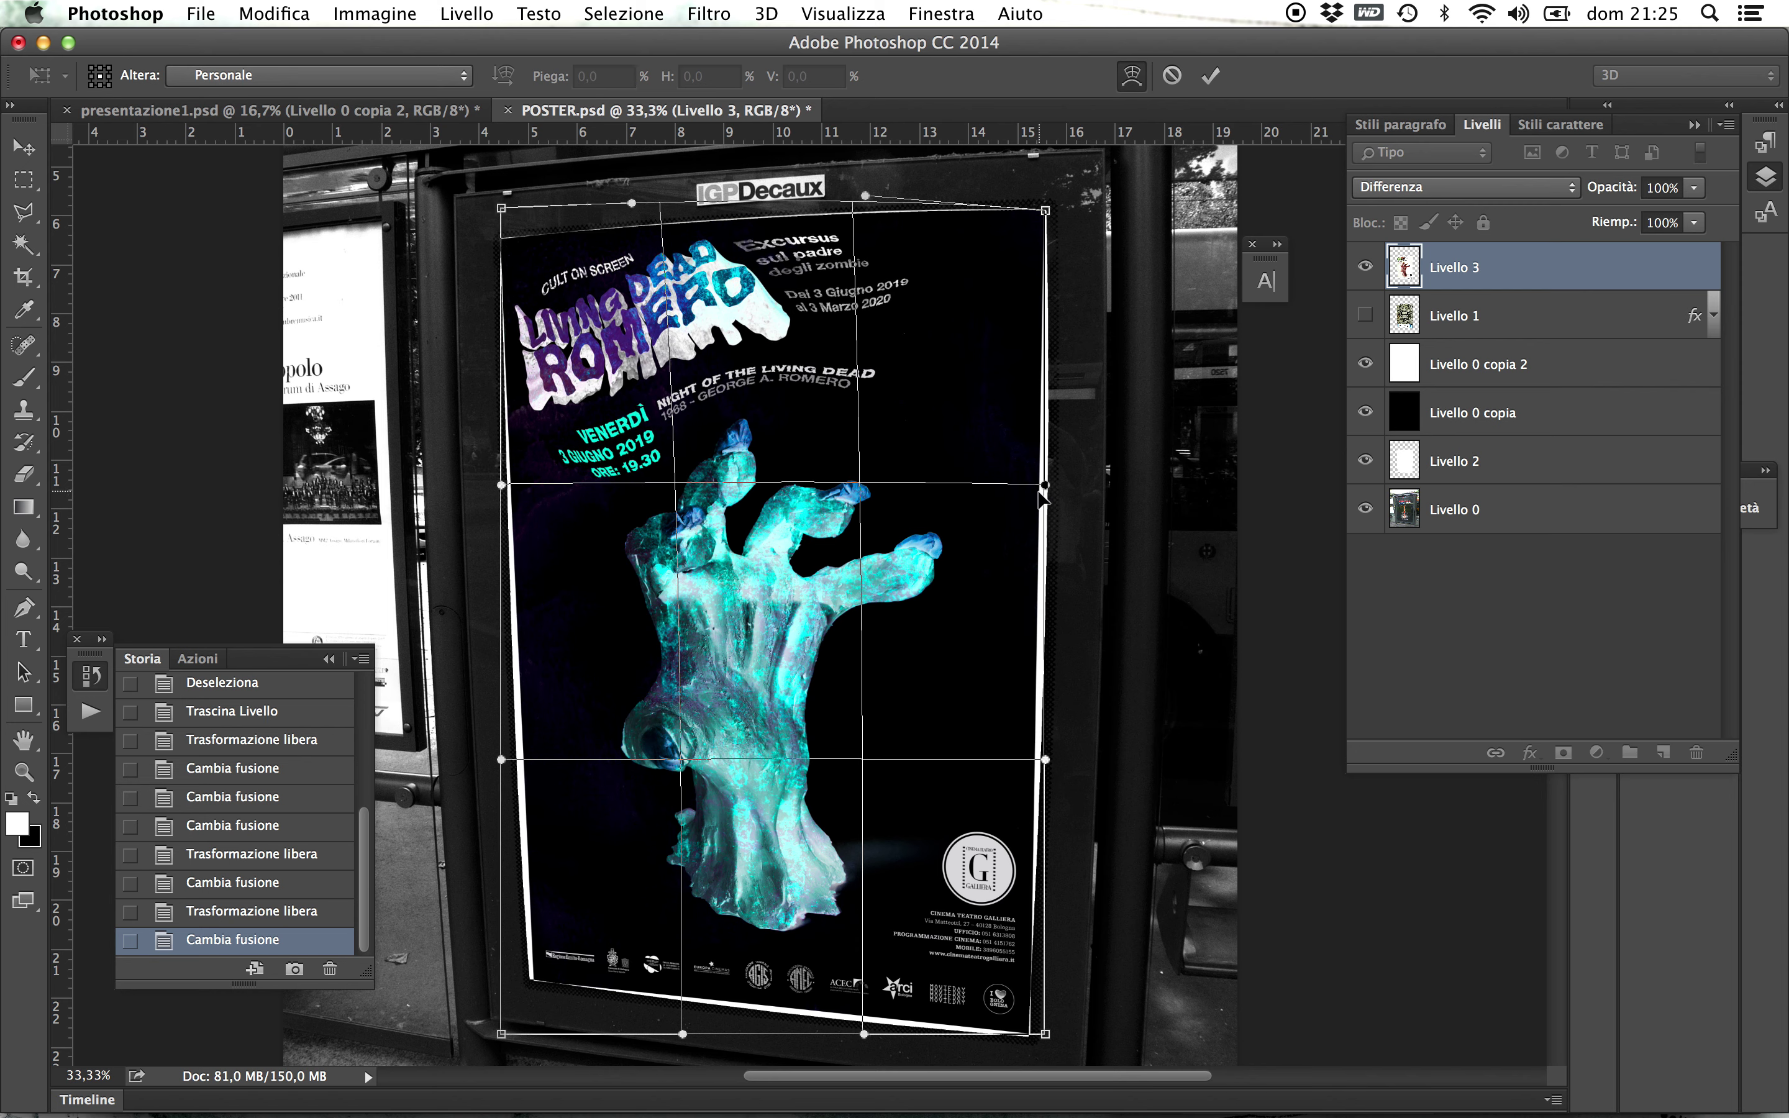
- Warp the poster's right, lower and left edges outward to cover the remaining white border, and apply the warp
{"action": "left_click_drag", "start_coordinate": [1049, 486], "coordinate": [1067, 486]}
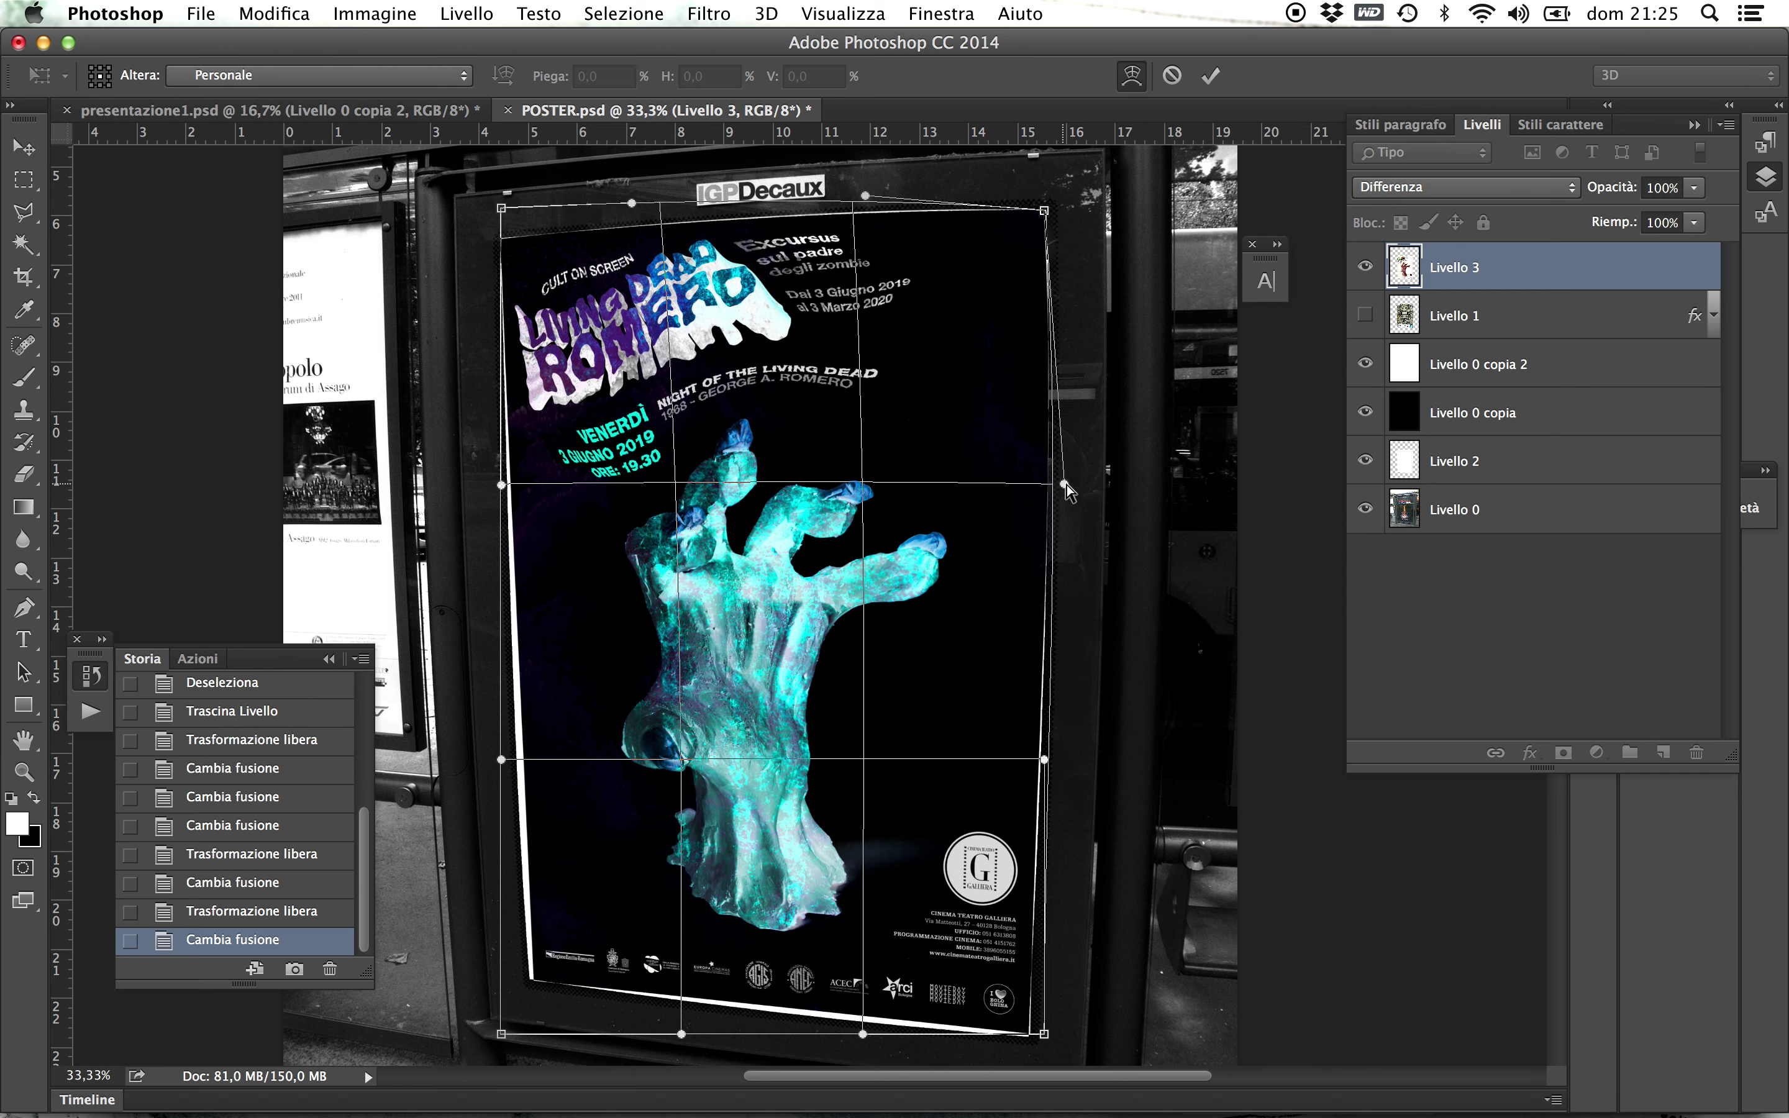
{"action": "left_click_drag", "start_coordinate": [1046, 760], "coordinate": [1047, 767]}
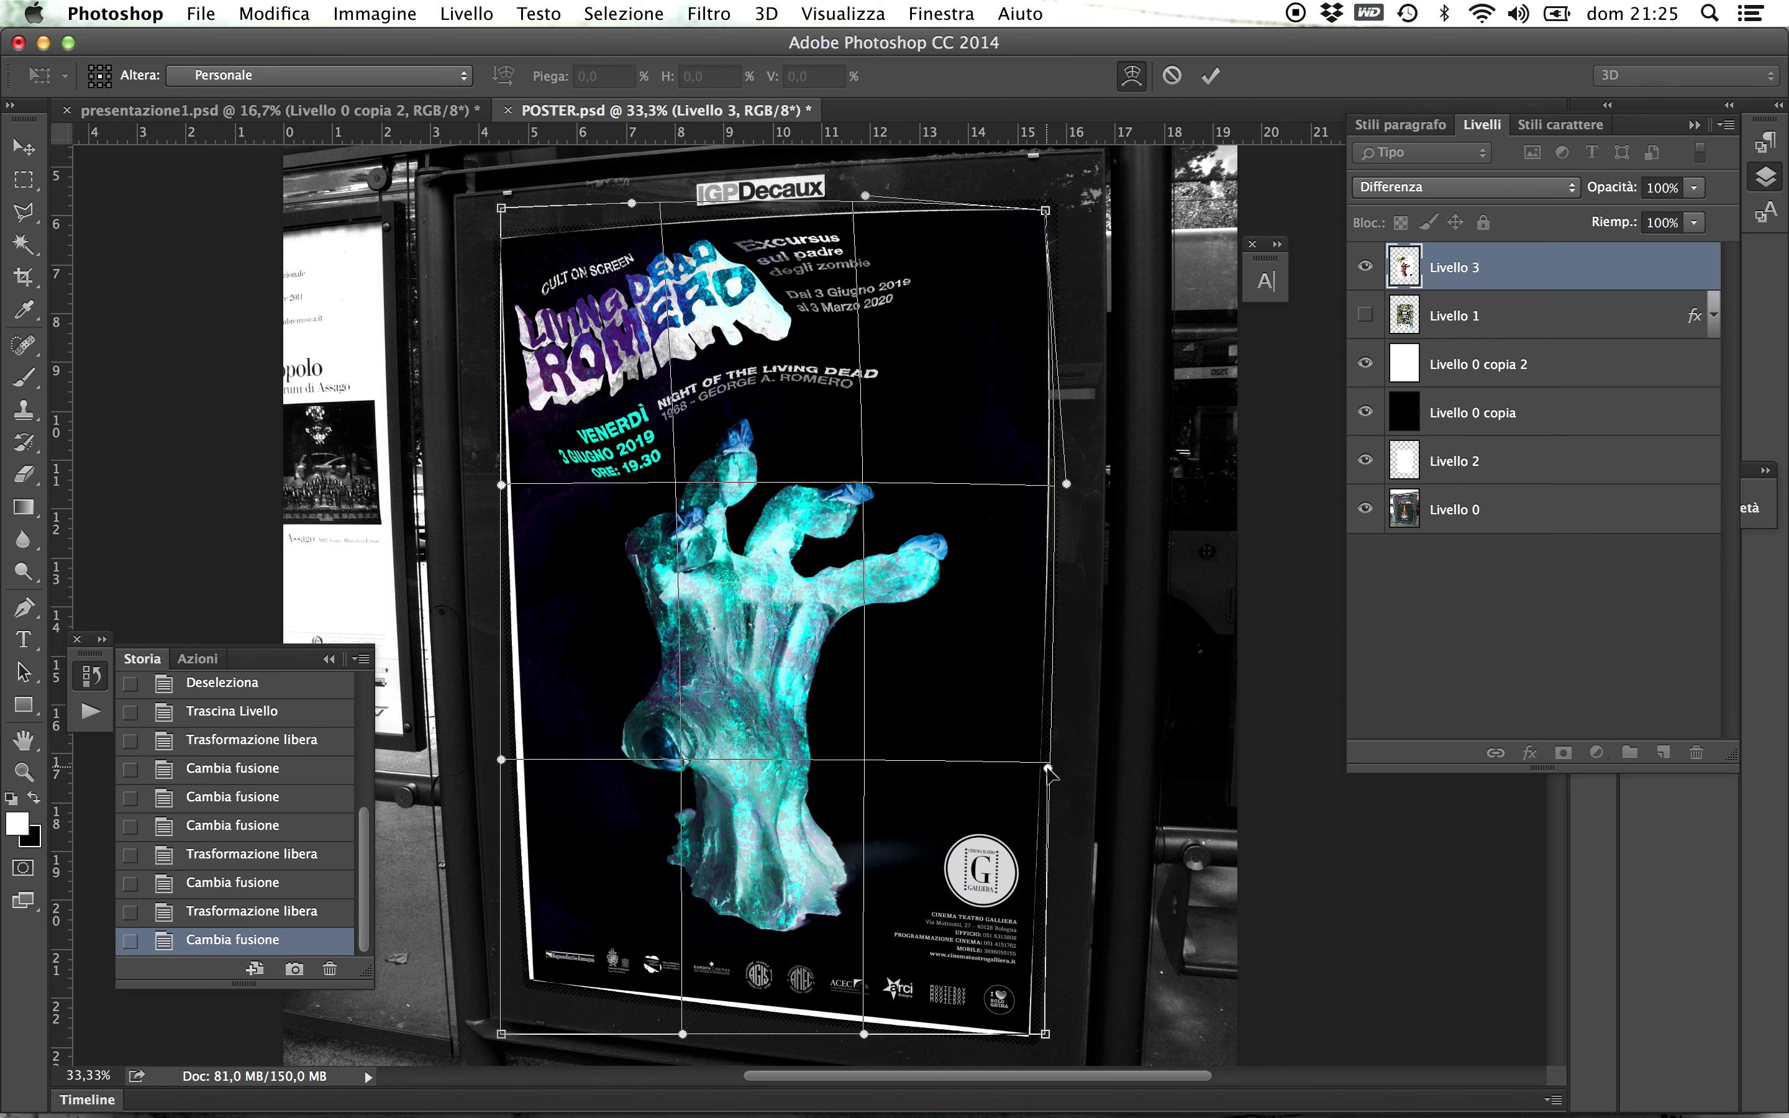
{"action": "left_click_drag", "start_coordinate": [863, 1036], "coordinate": [859, 1049]}
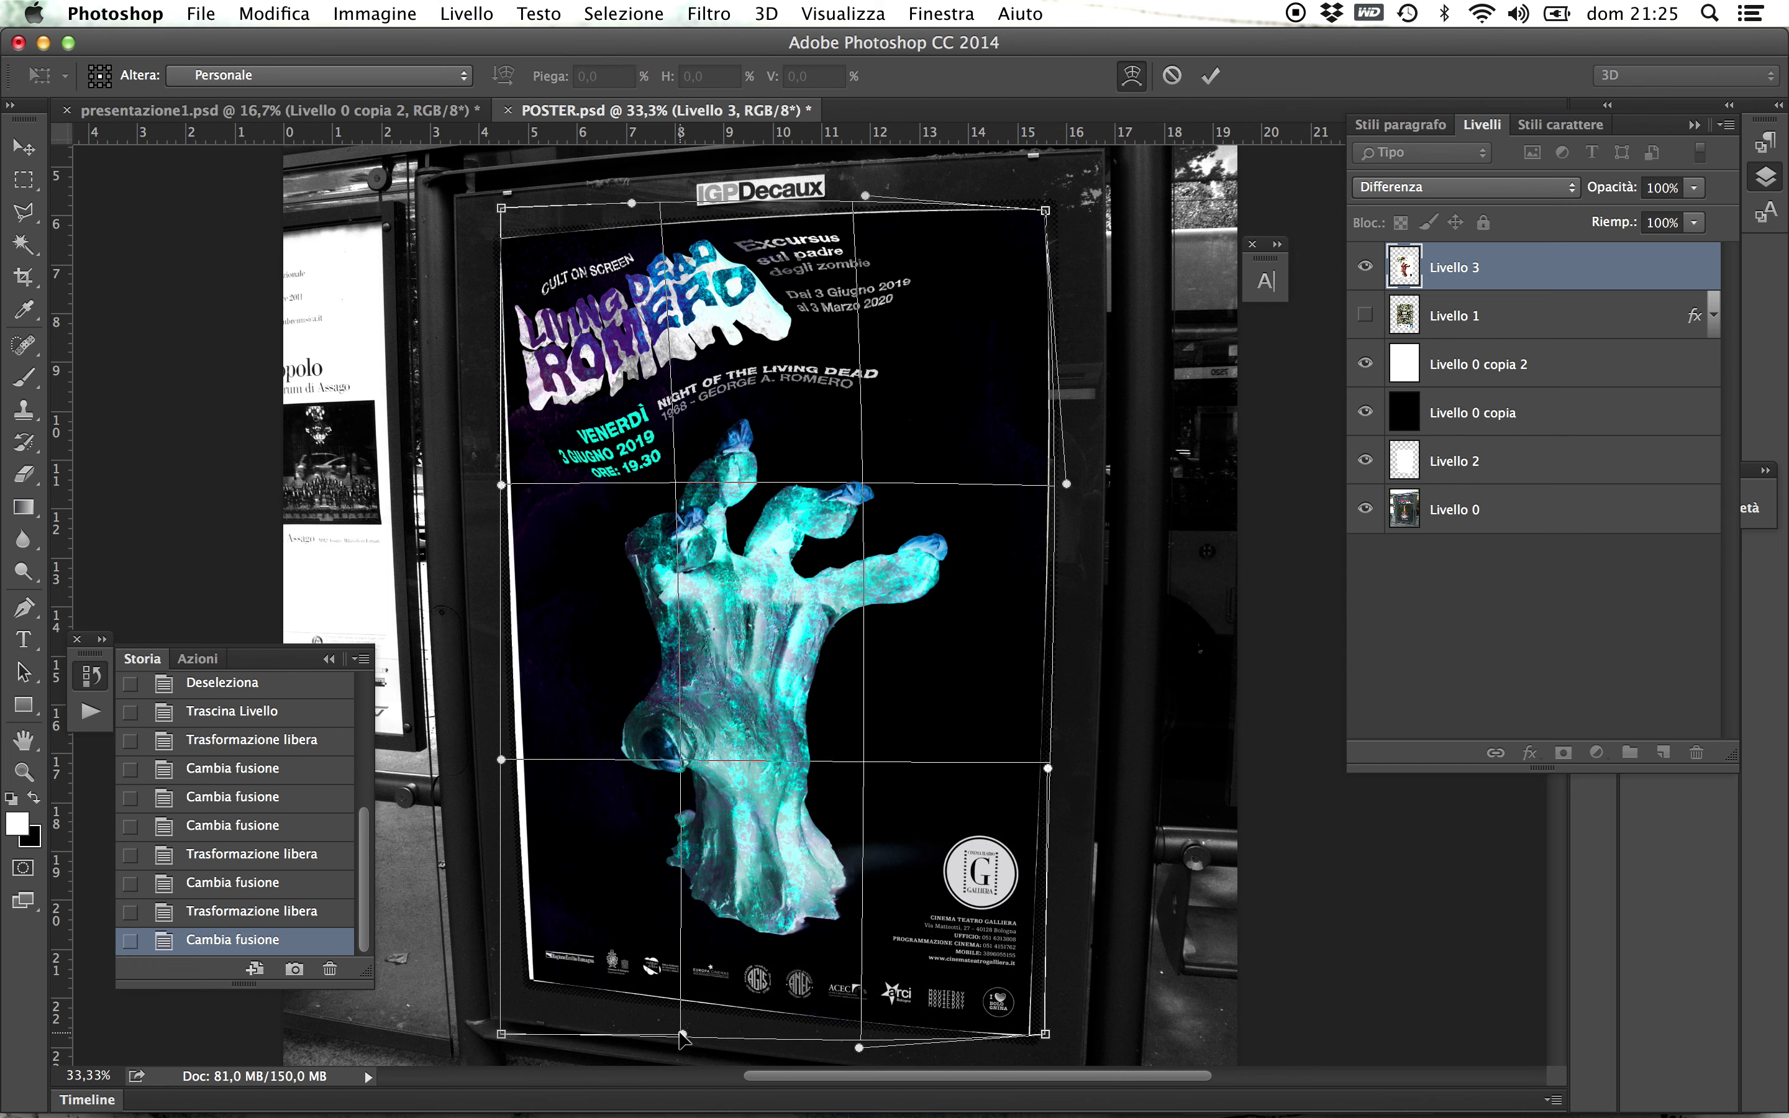
{"action": "left_click_drag", "start_coordinate": [679, 1032], "coordinate": [666, 1036]}
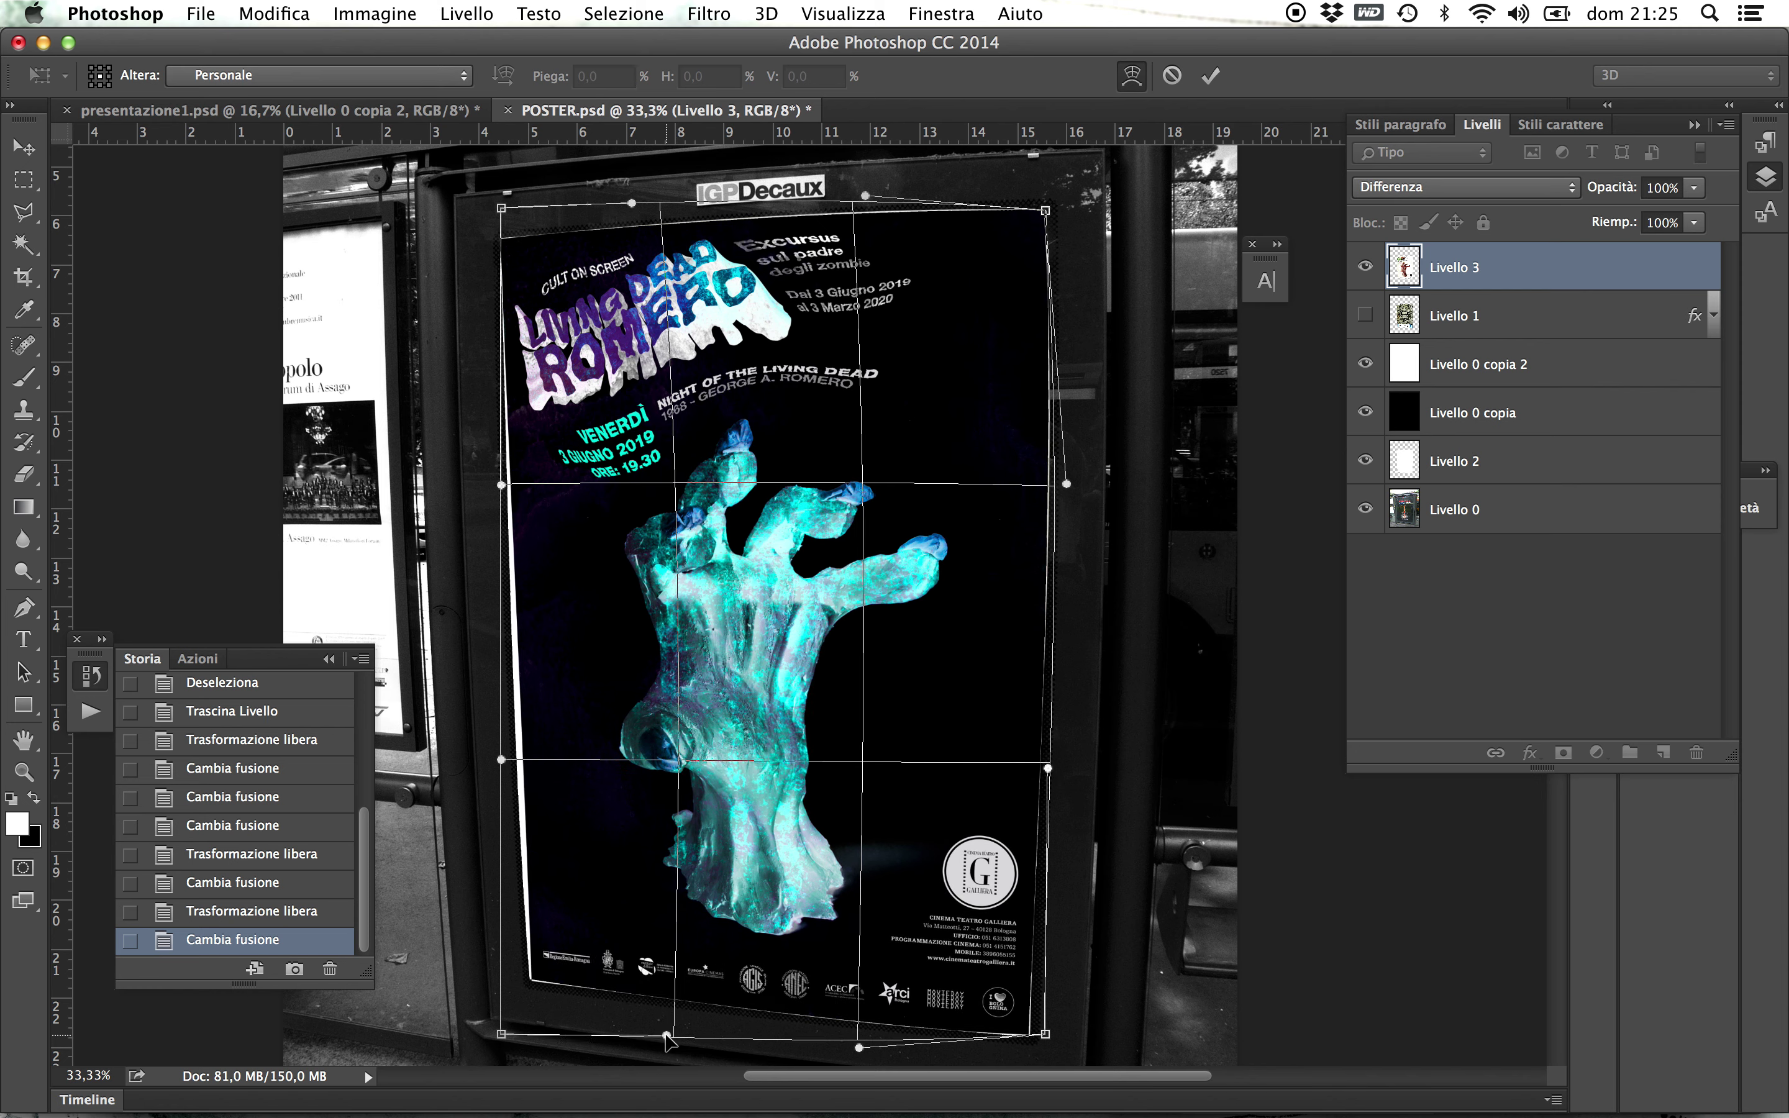
{"action": "left_click_drag", "start_coordinate": [493, 758], "coordinate": [482, 762]}
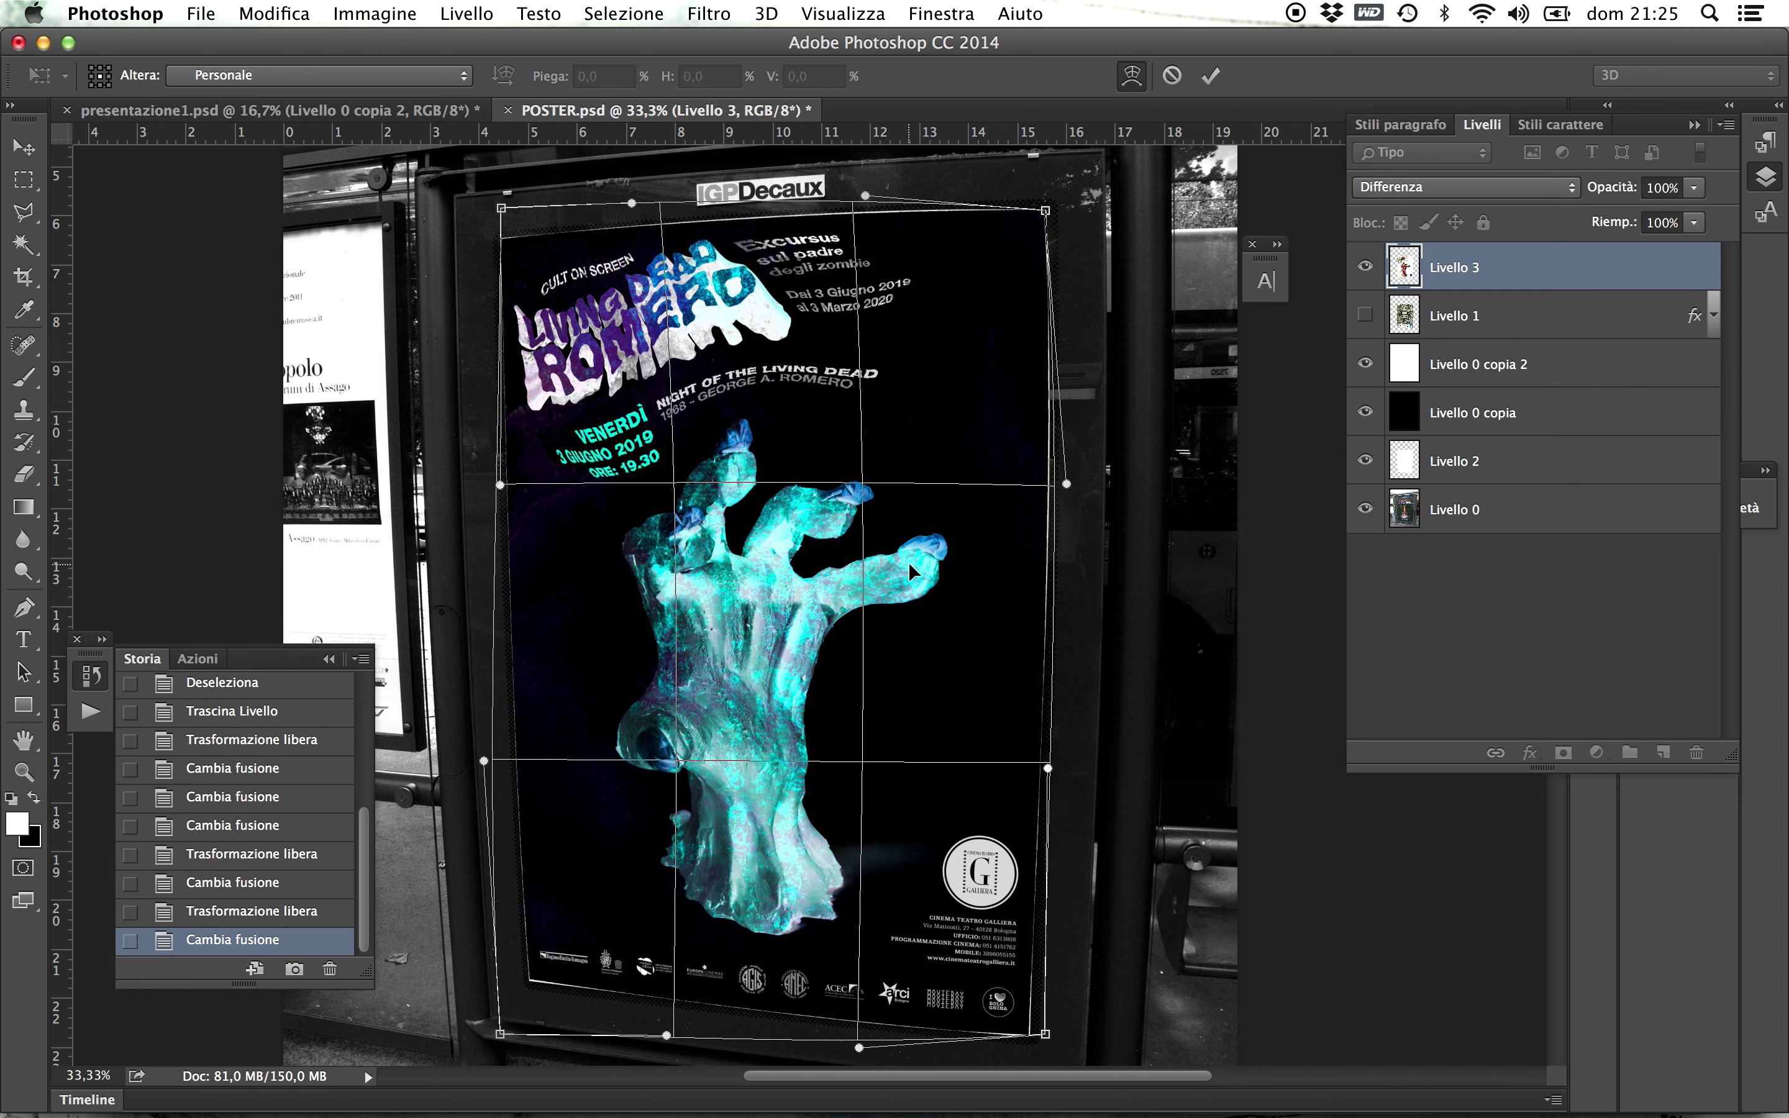
{"action": "key", "text": "Return"}
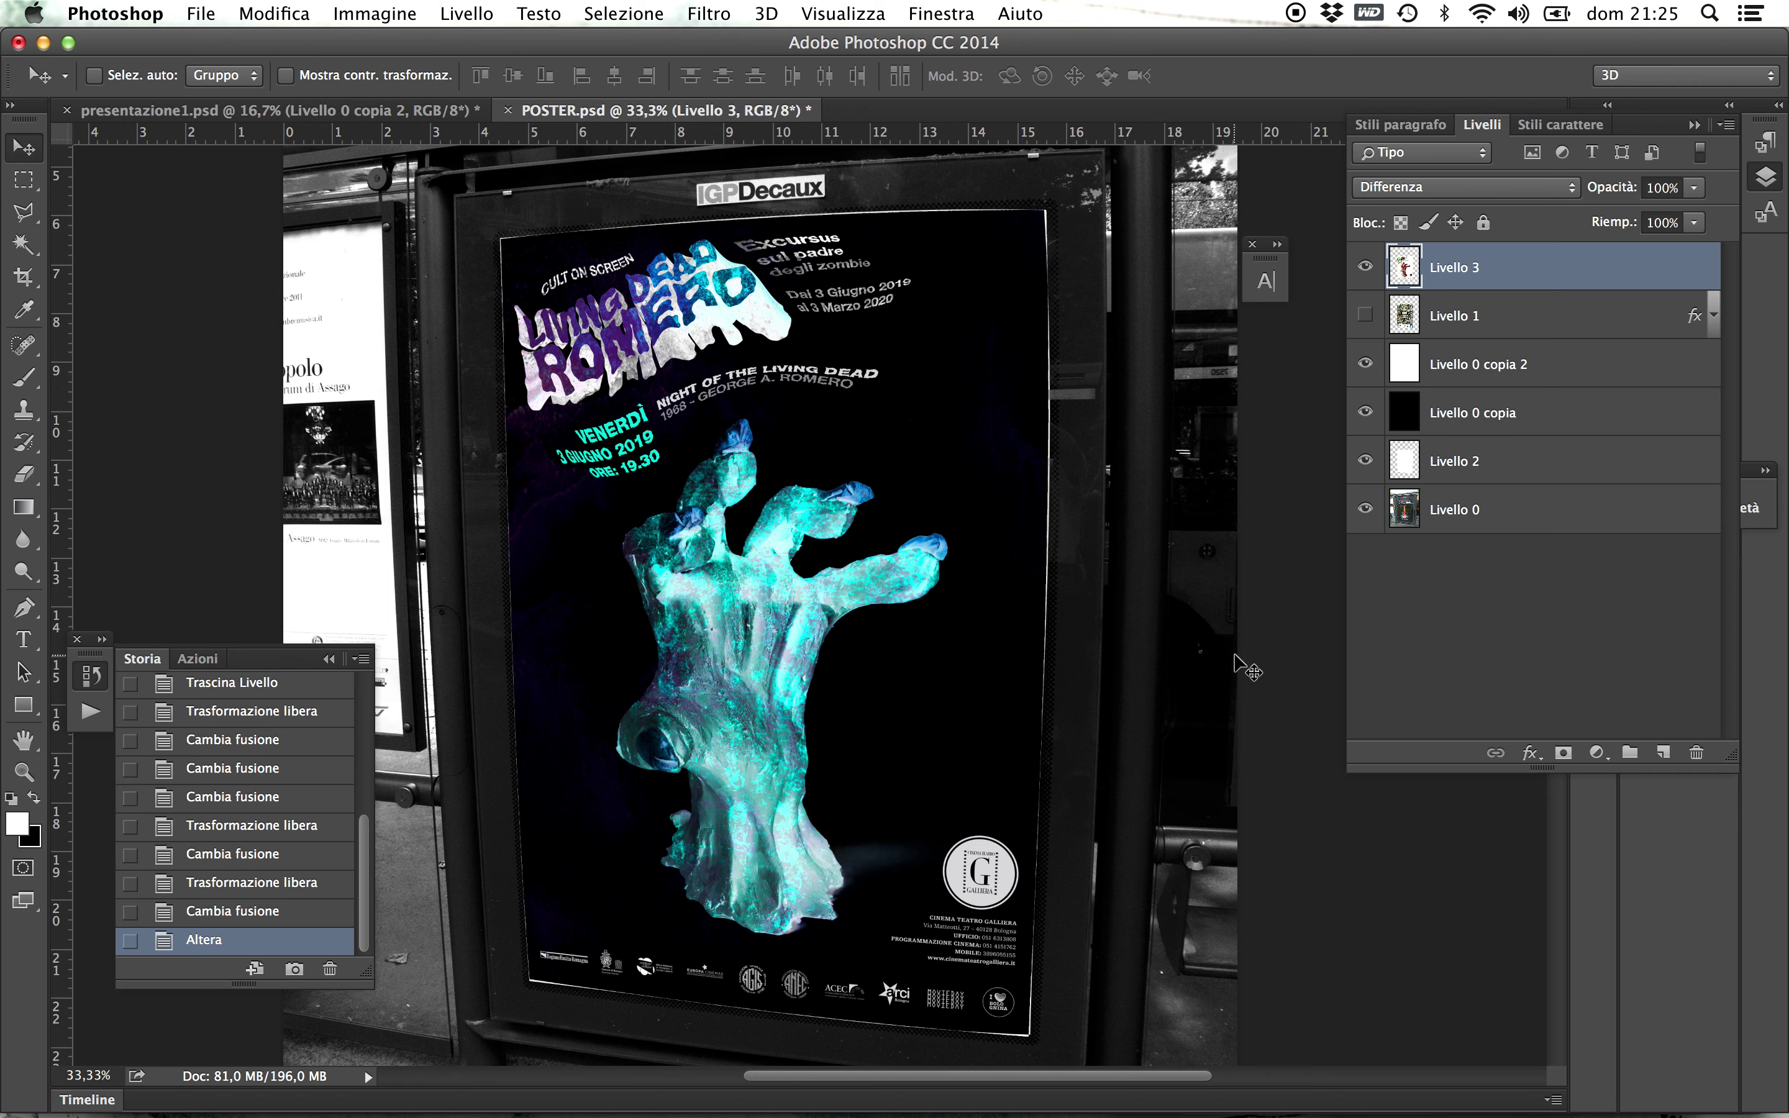
- Set the blend mode of Livello 3 to Brucia lineare
{"action": "left_click", "coordinate": [1528, 200]}
{"action": "scroll", "coordinate": [1529, 200], "scroll_direction": "up", "scroll_amount": 5}
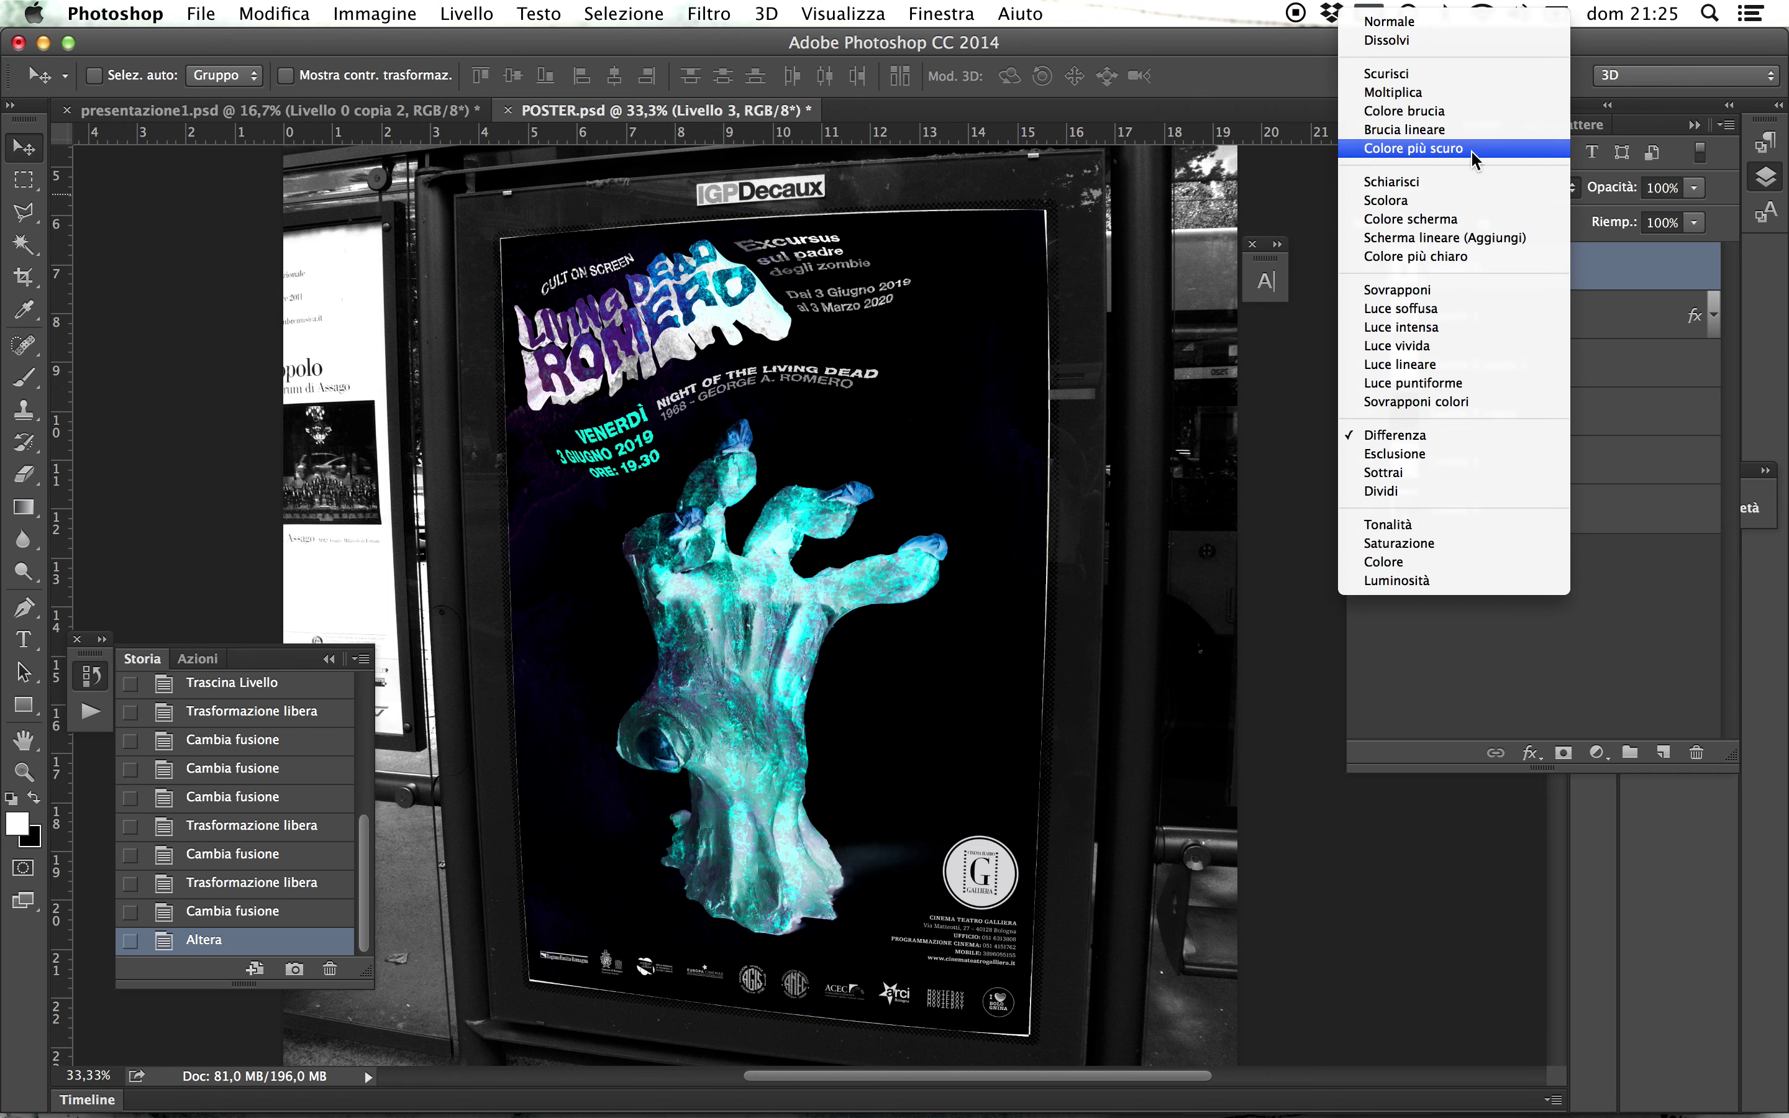
{"action": "left_click", "coordinate": [1467, 130]}
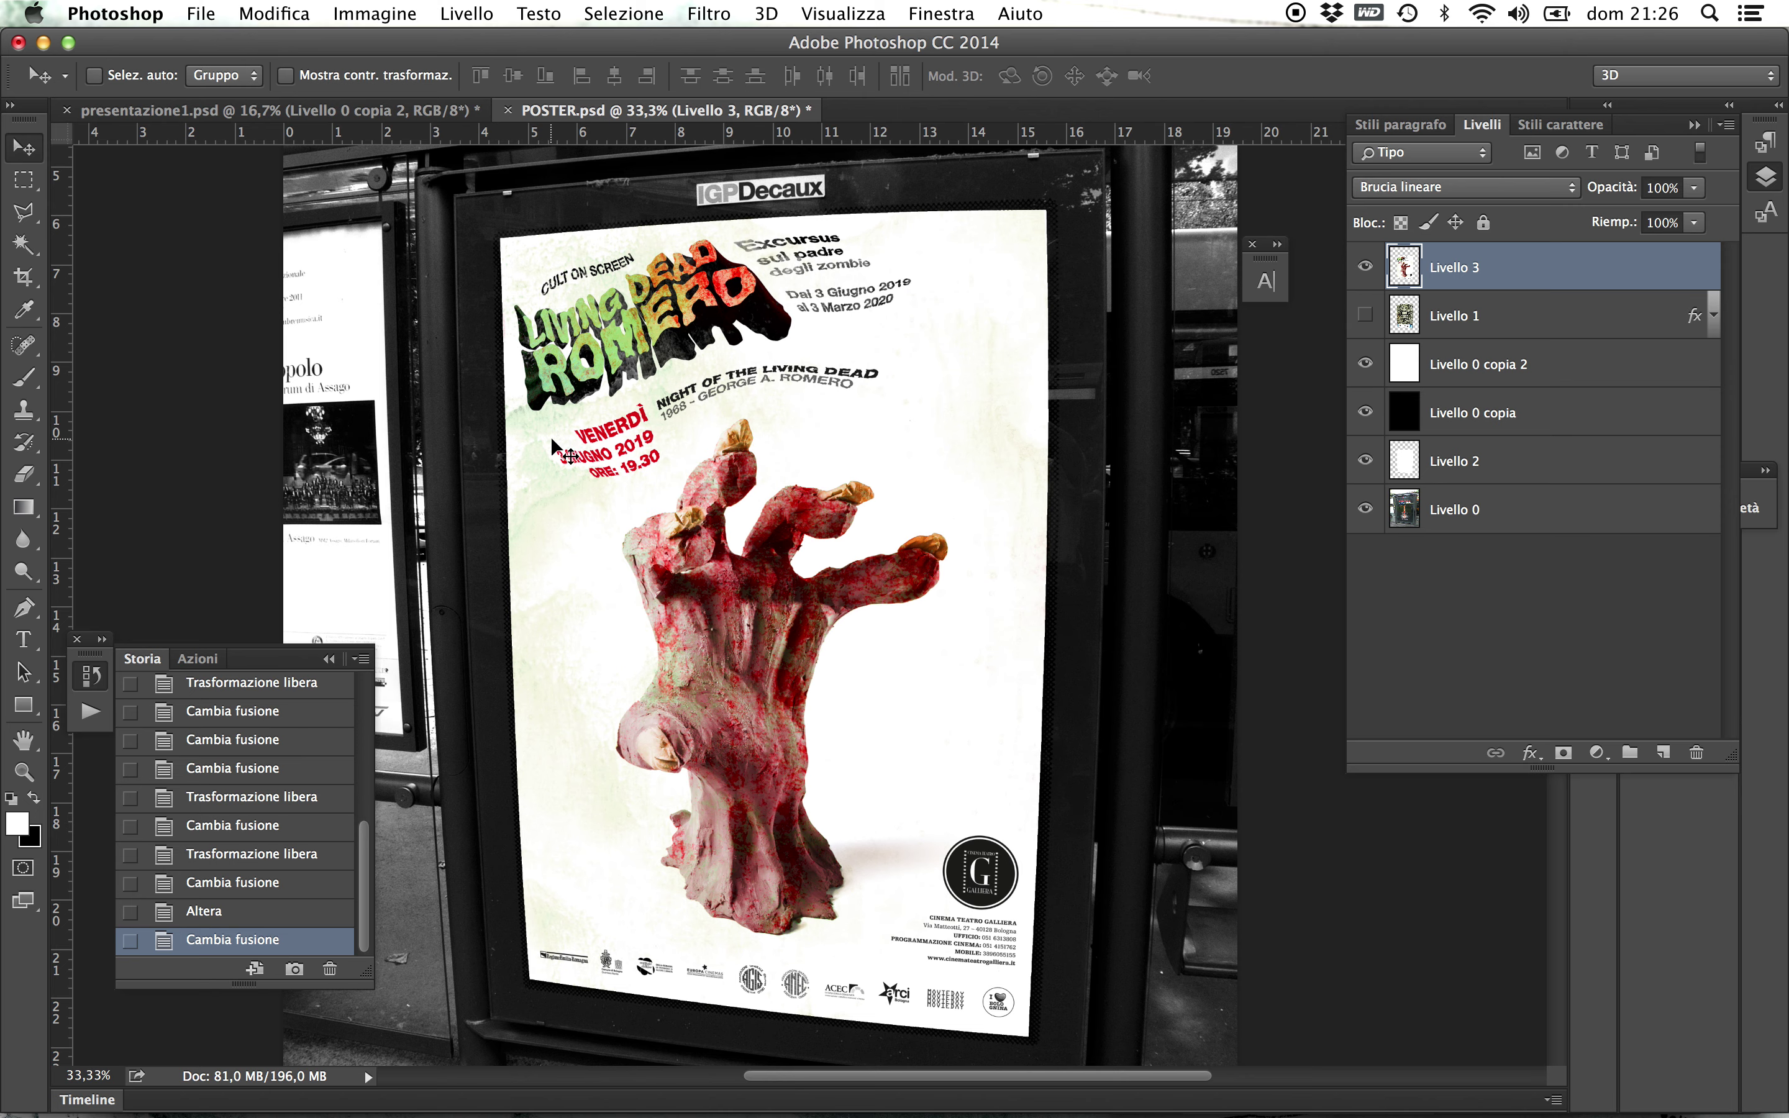
- Add an Ombra interna effect to Livello 3 with a 126° angle and 100% opacity
{"action": "left_click", "coordinate": [1530, 753]}
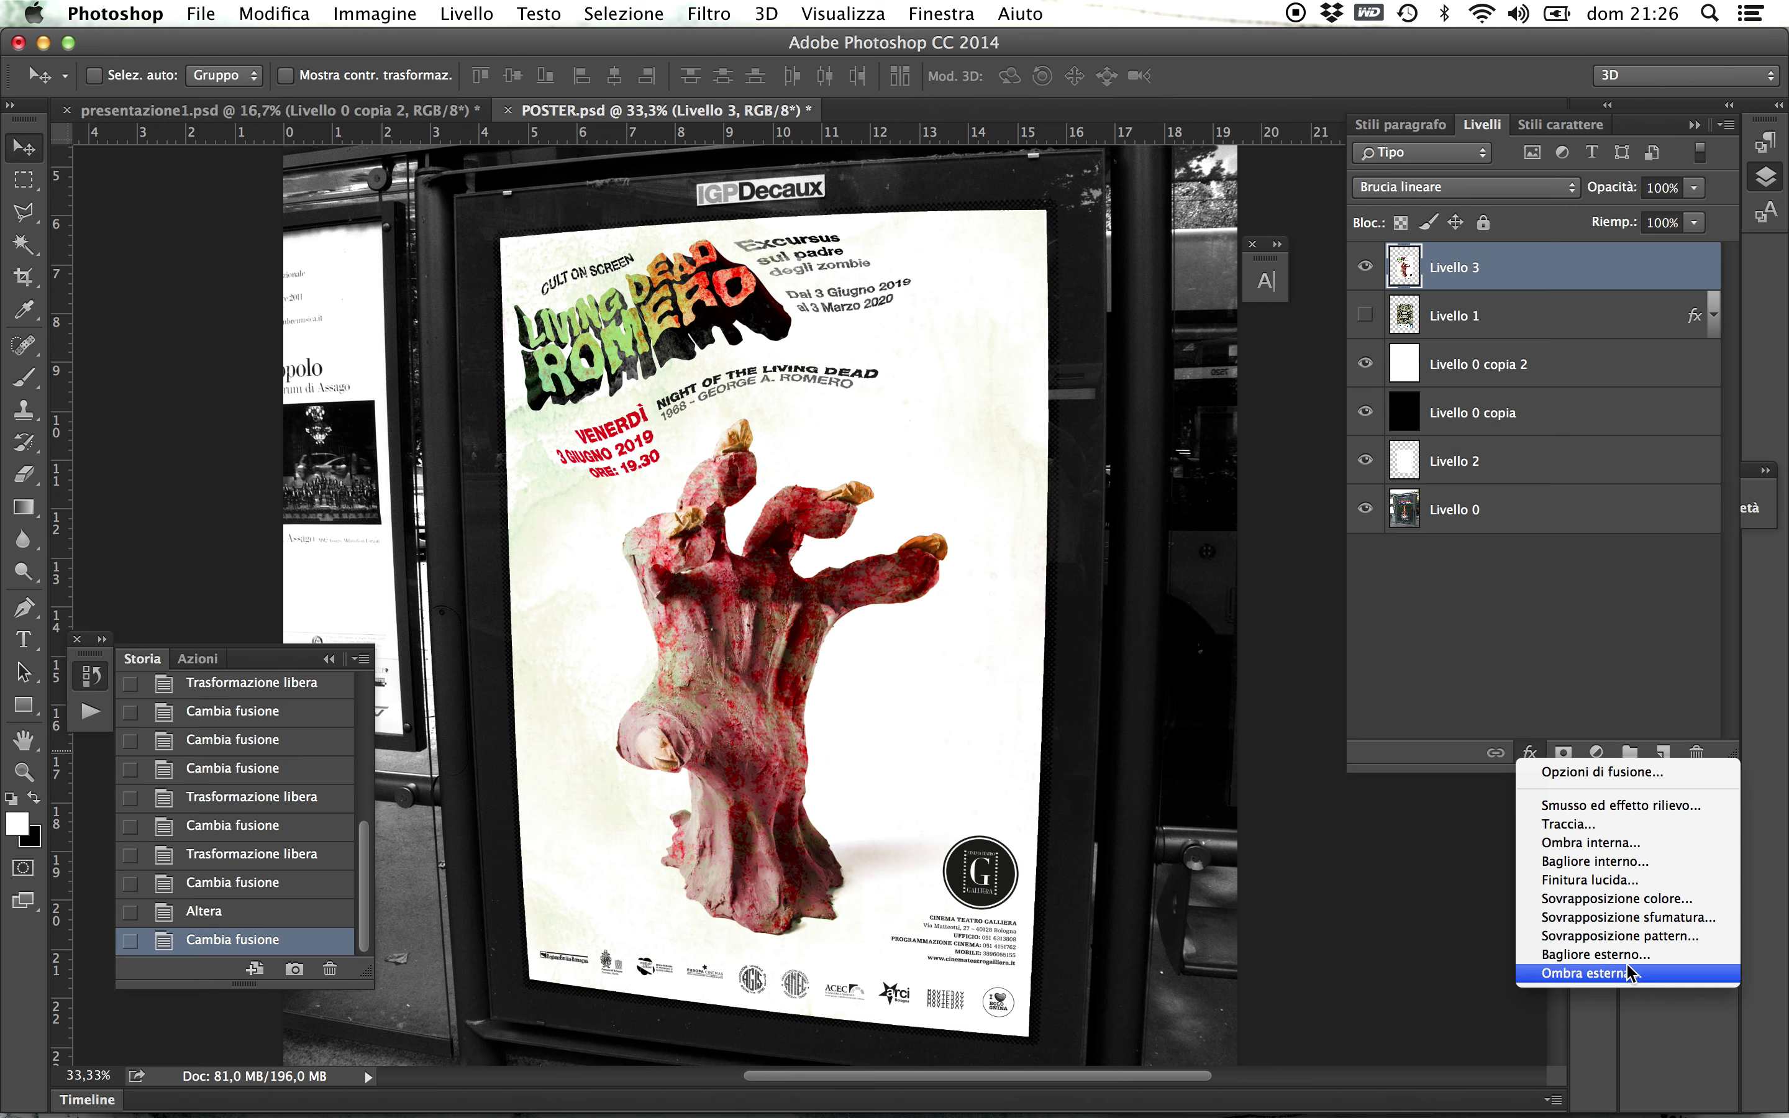
{"action": "left_click", "coordinate": [1611, 845]}
{"action": "left_click_drag", "start_coordinate": [771, 174], "coordinate": [1422, 160]}
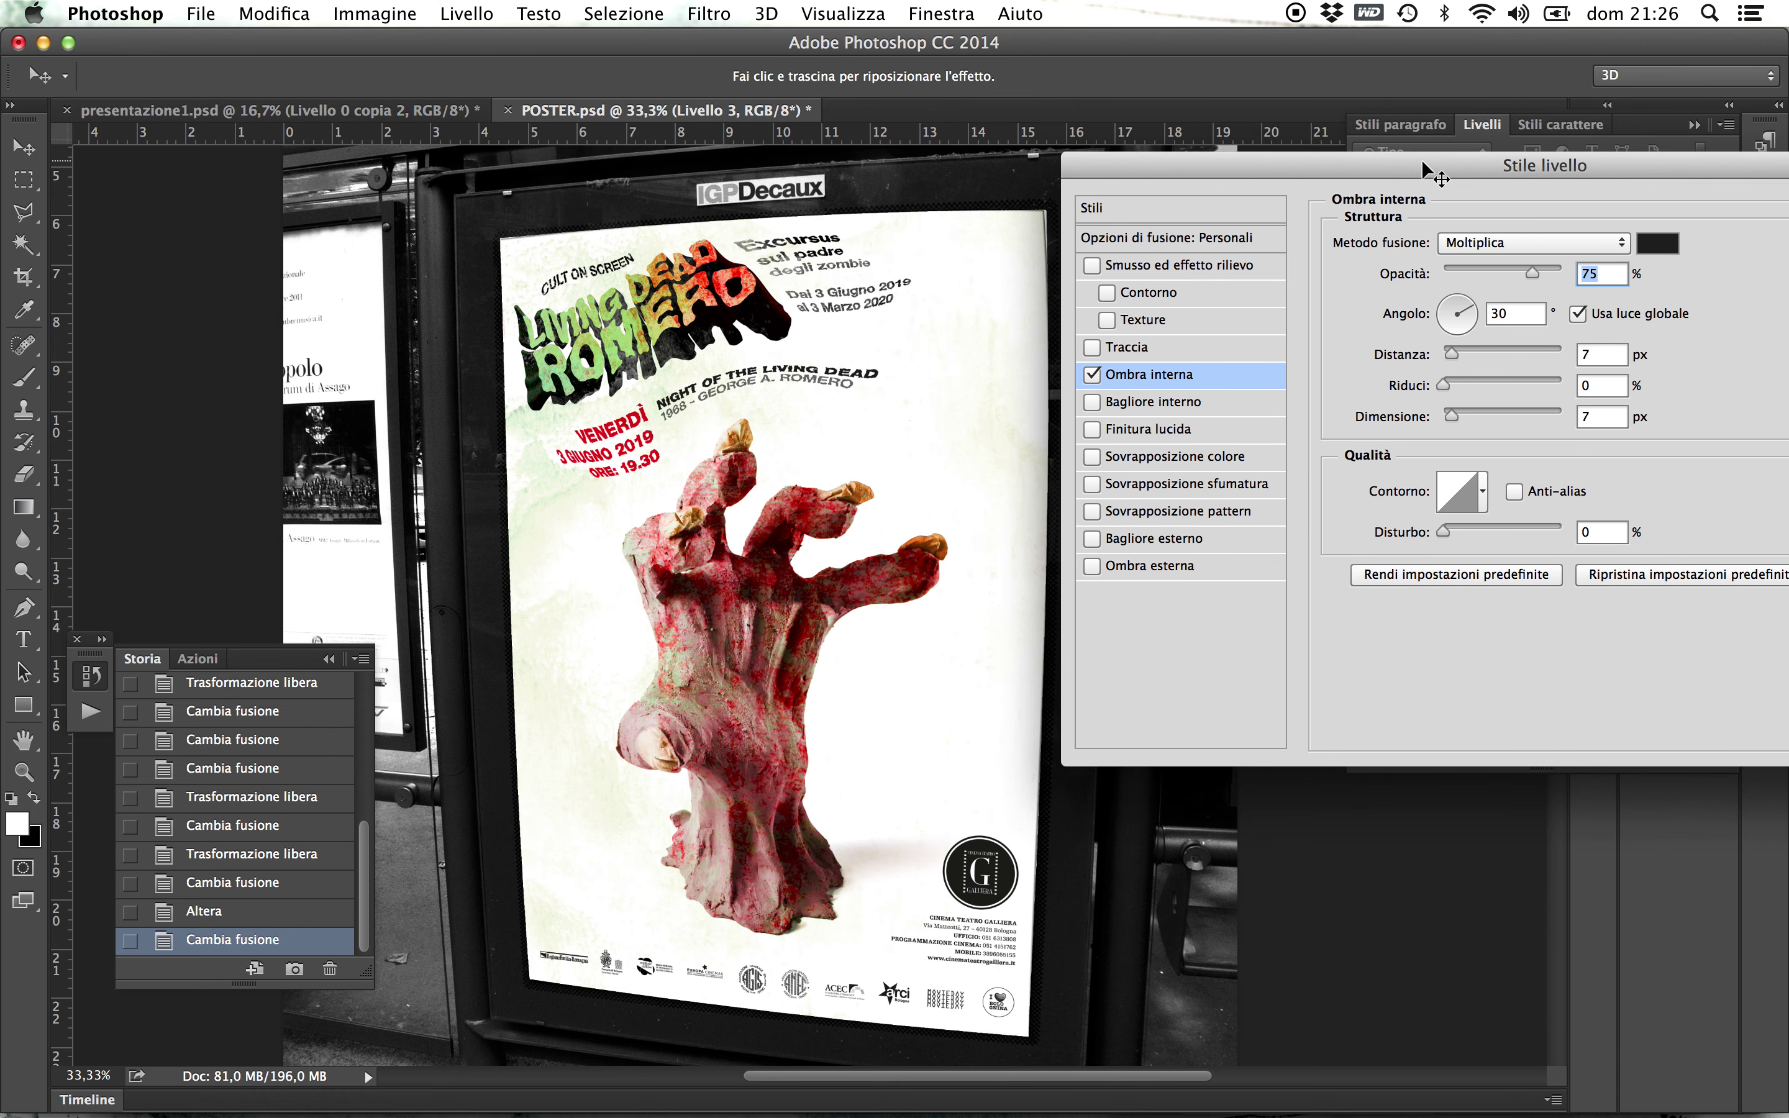
{"action": "left_click_drag", "start_coordinate": [1455, 303], "coordinate": [1452, 310]}
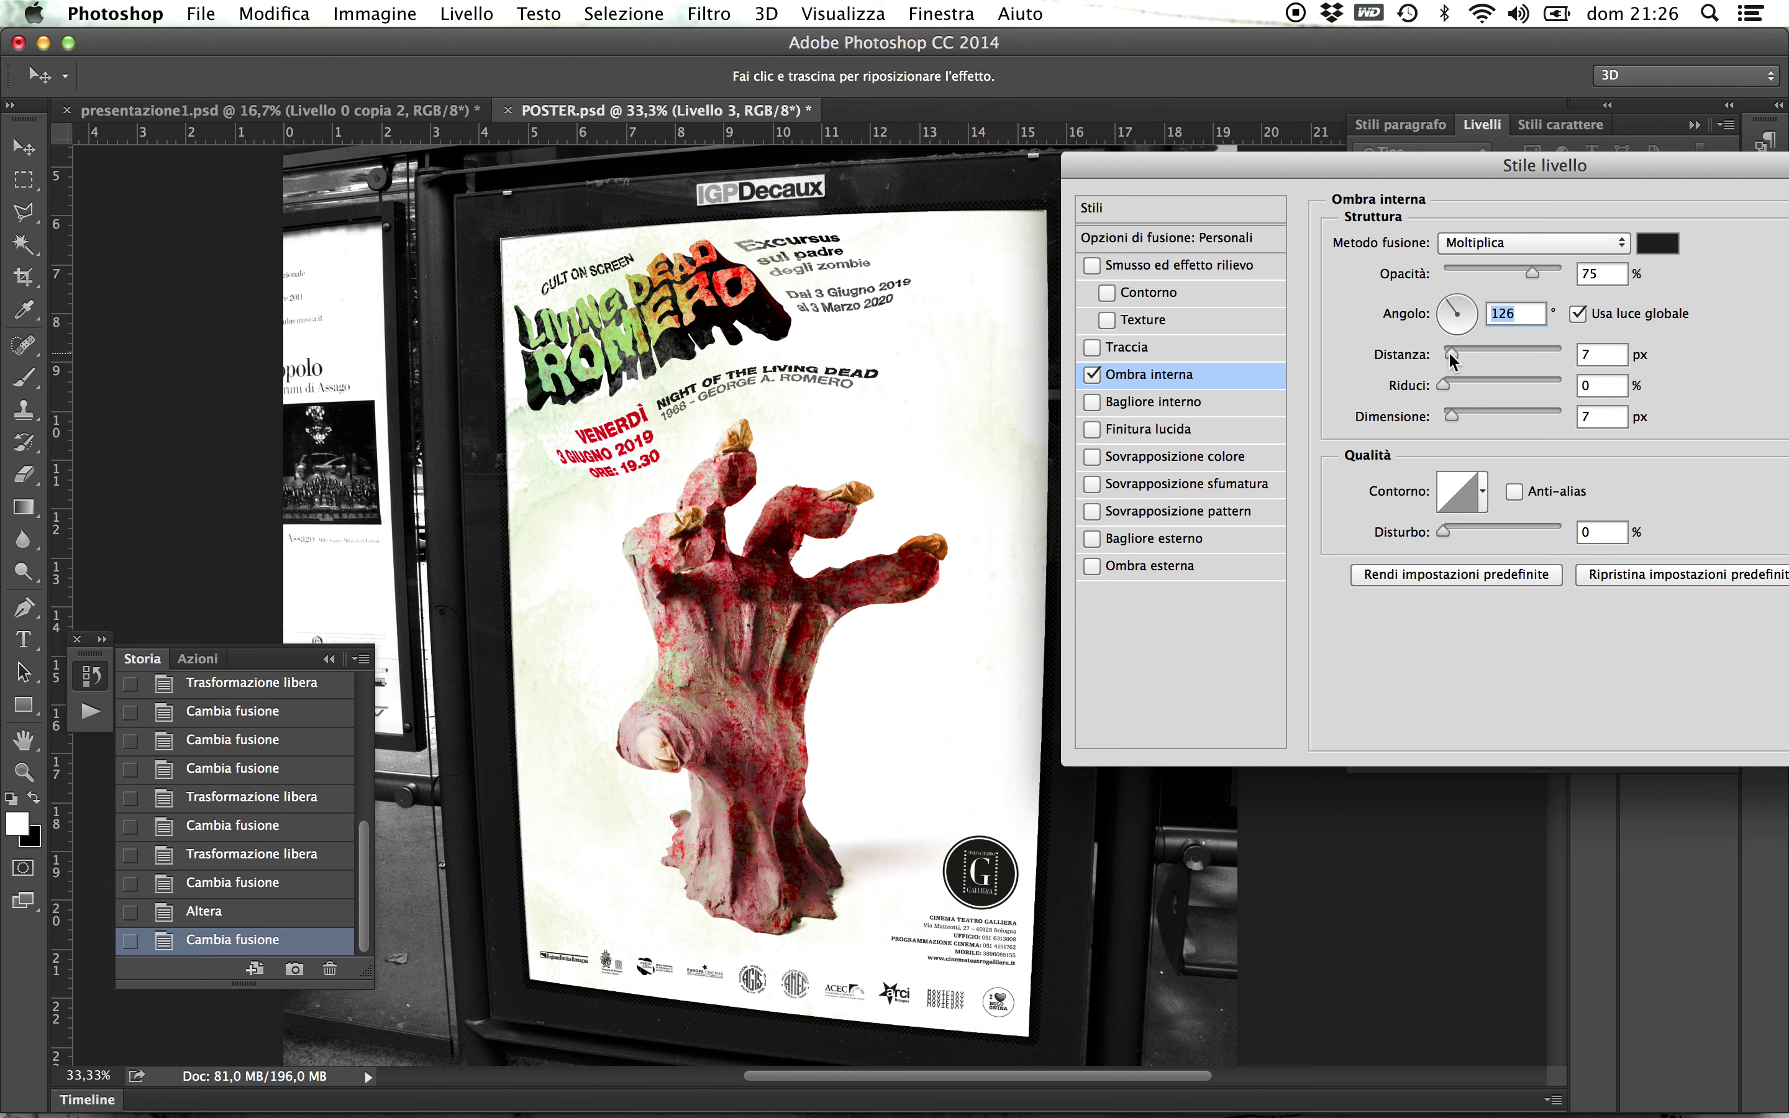
{"action": "left_click_drag", "start_coordinate": [1534, 272], "coordinate": [1626, 265]}
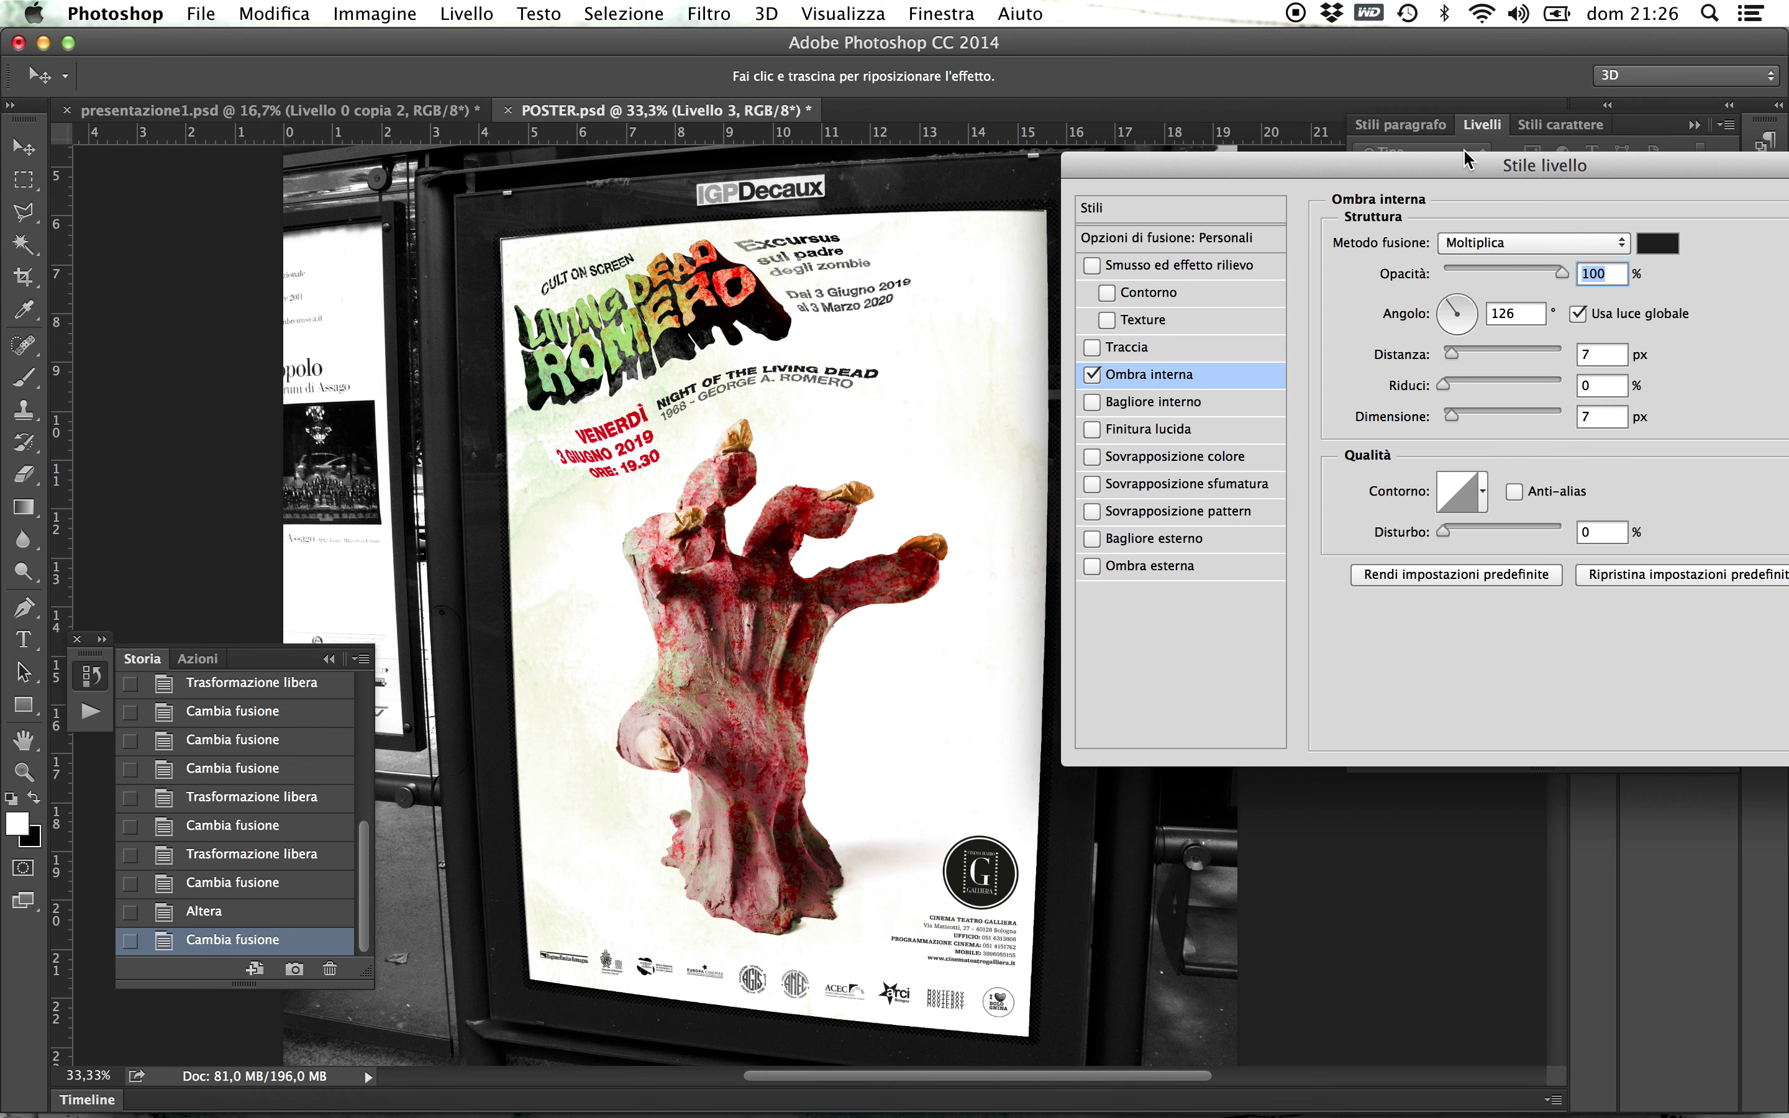
{"action": "left_click_drag", "start_coordinate": [1467, 162], "coordinate": [1287, 100]}
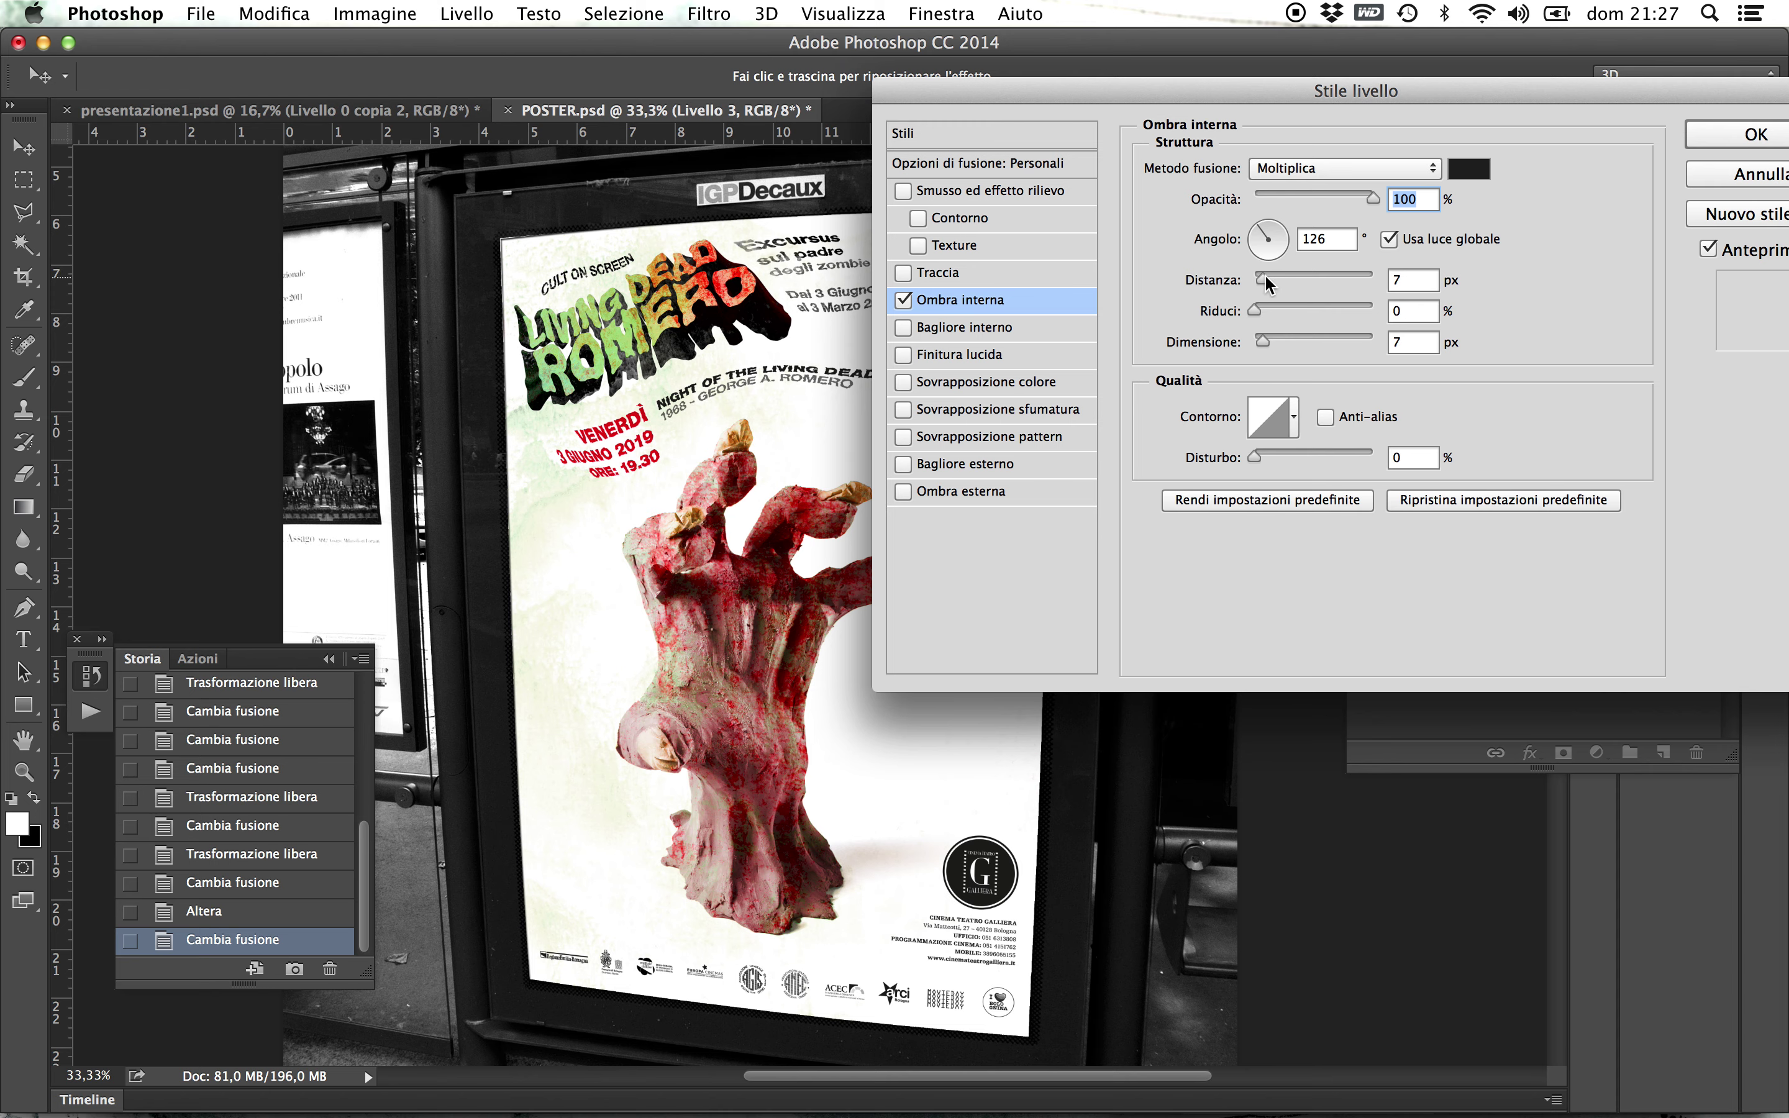
- Set the inner shadow's Distanza to 50 px, Riduci to 1% and Dimensione to 196 px, and apply the effect
{"action": "left_click_drag", "start_coordinate": [1265, 279], "coordinate": [1308, 278]}
{"action": "left_click_drag", "start_coordinate": [1229, 92], "coordinate": [1344, 143]}
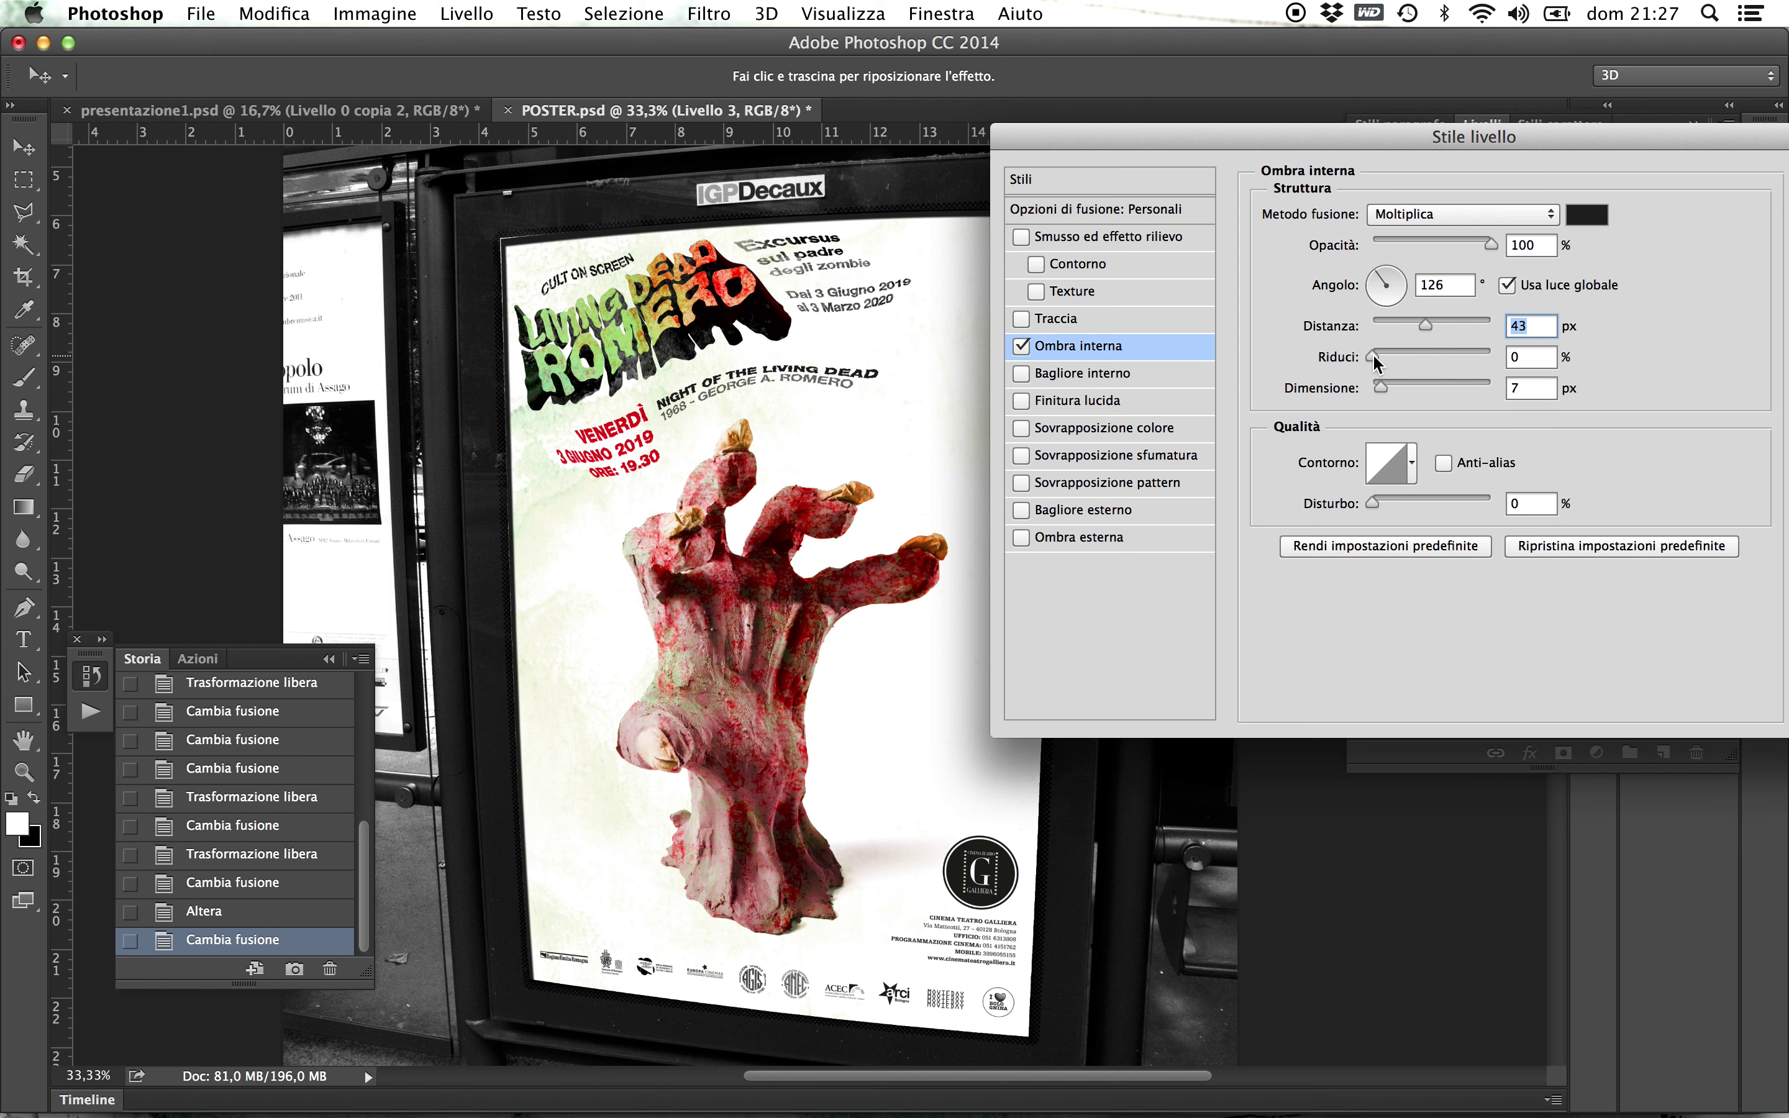
{"action": "left_click_drag", "start_coordinate": [1388, 389], "coordinate": [1443, 382]}
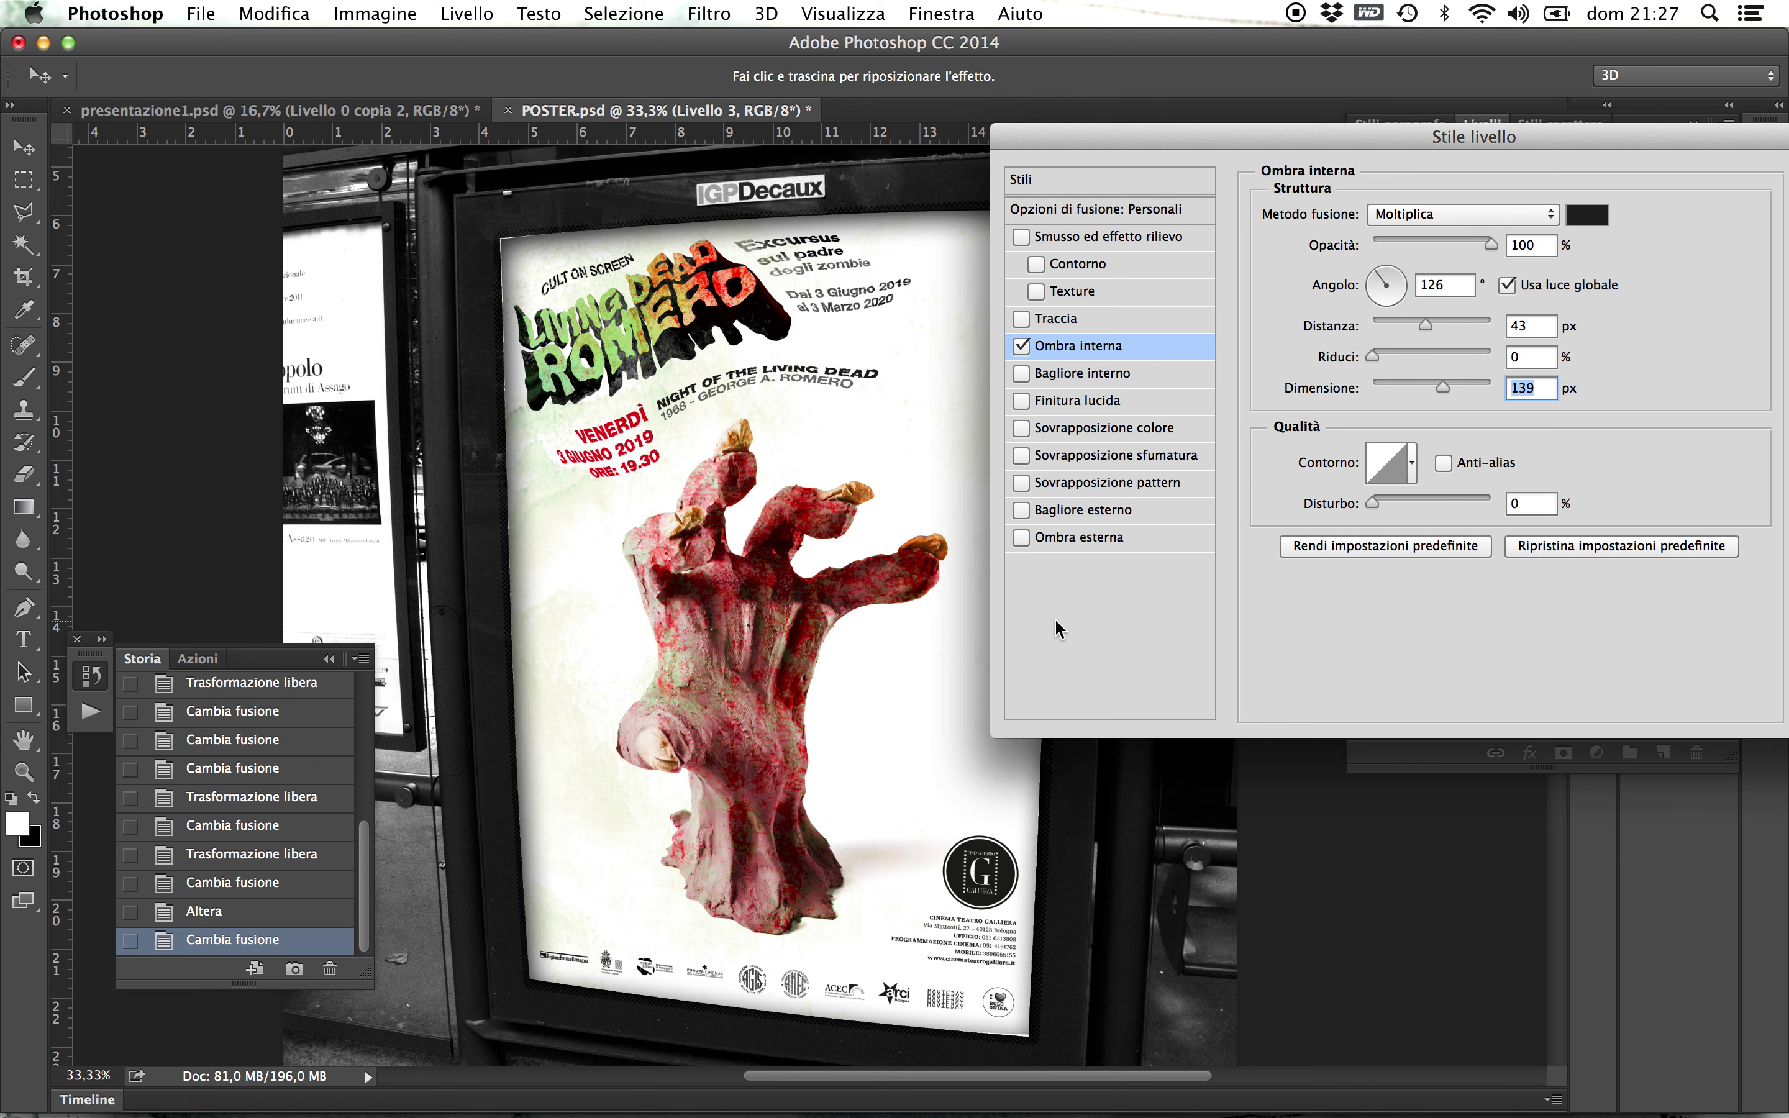
{"action": "mouse_move", "coordinate": [1116, 132]}
{"action": "left_mouse_down"}
{"action": "mouse_move", "coordinate": [1272, 162]}
{"action": "mouse_move", "coordinate": [1234, 121]}
{"action": "mouse_move", "coordinate": [1144, 113]}
{"action": "left_mouse_up"}
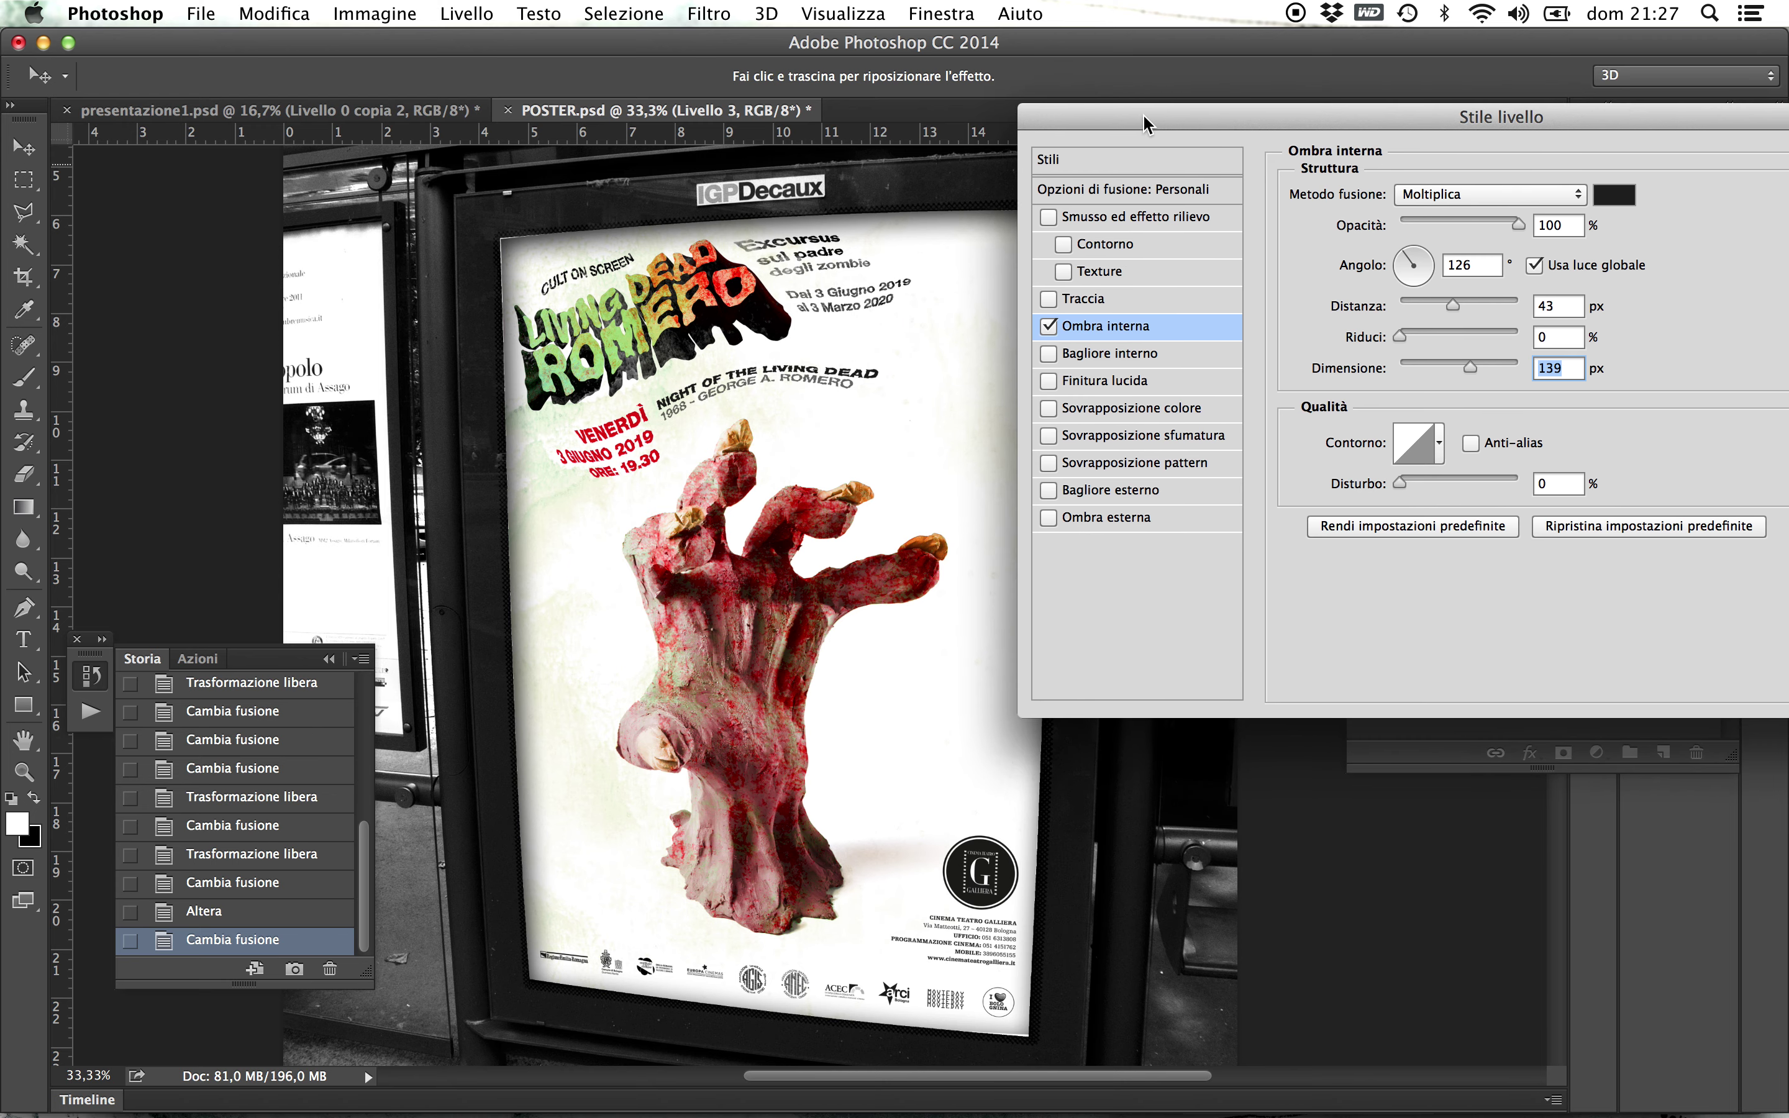
{"action": "left_click_drag", "start_coordinate": [1450, 305], "coordinate": [1394, 340]}
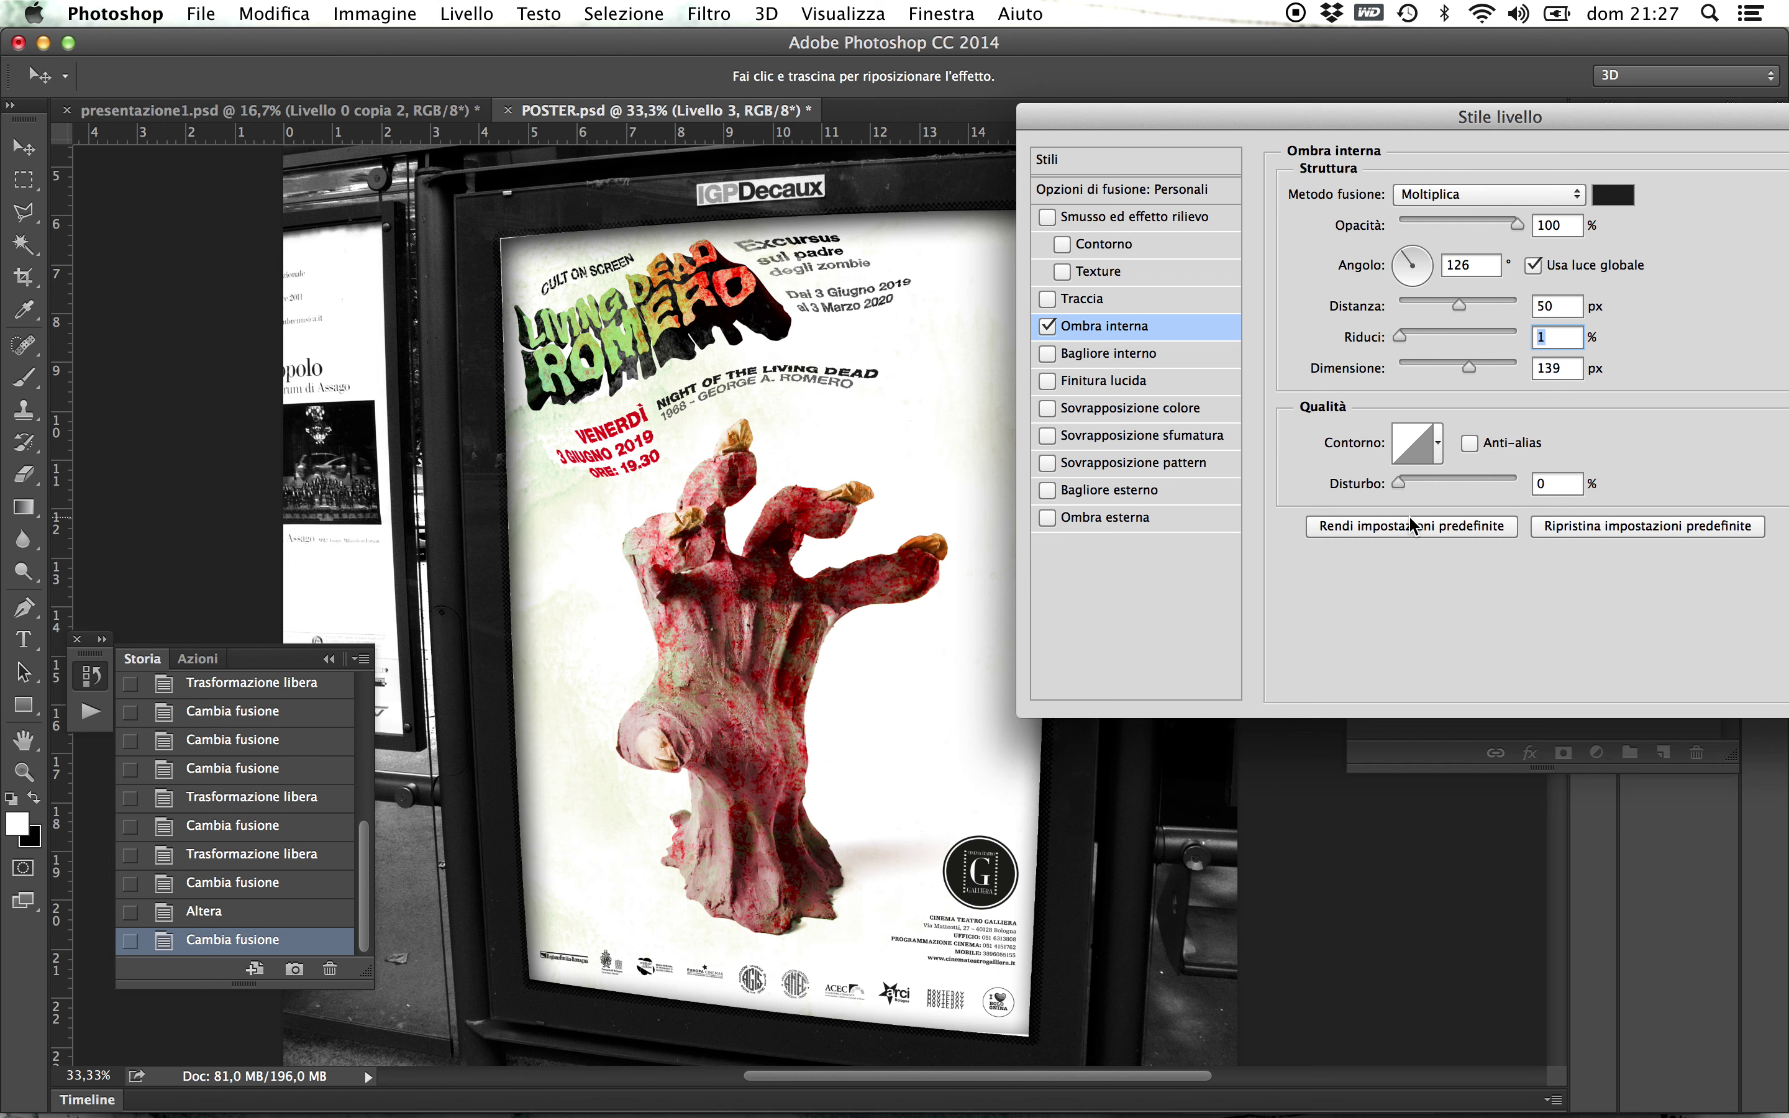
{"action": "left_click_drag", "start_coordinate": [1472, 368], "coordinate": [1493, 367]}
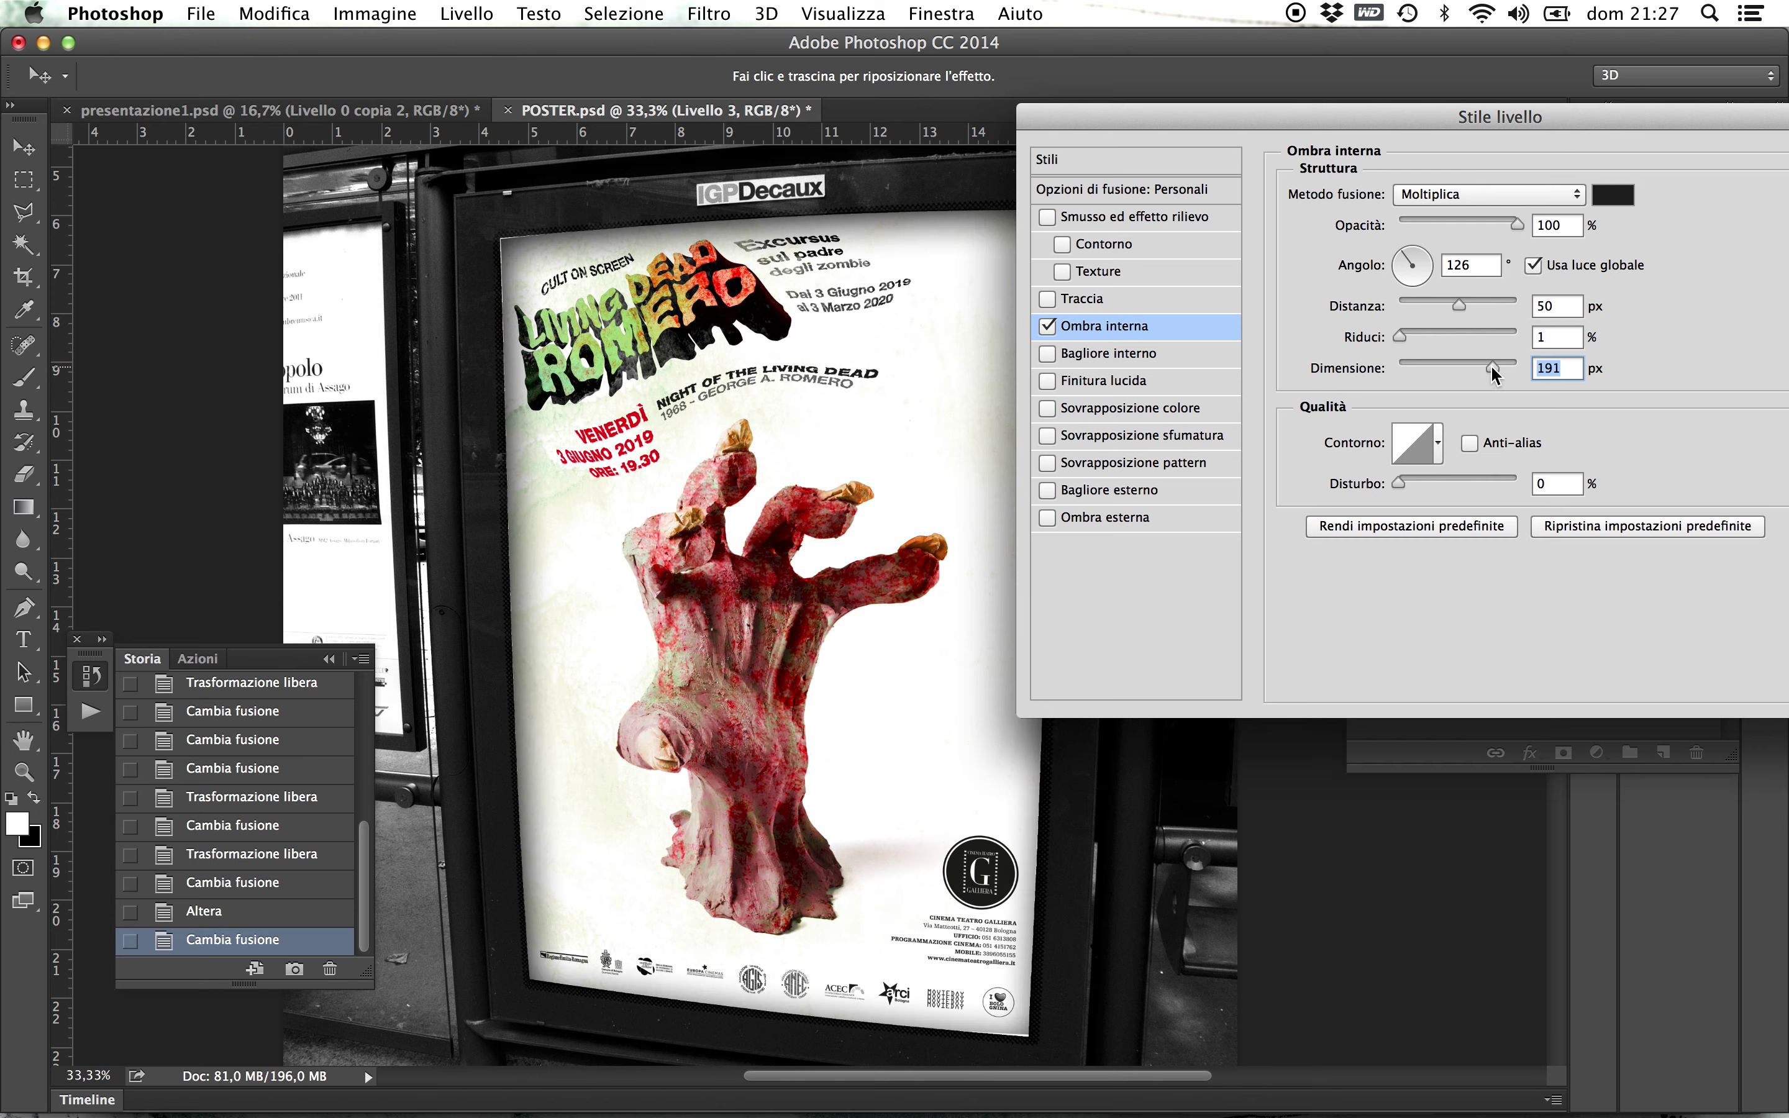
{"action": "left_click_drag", "start_coordinate": [1492, 365], "coordinate": [1496, 366]}
{"action": "left_click_drag", "start_coordinate": [1490, 109], "coordinate": [1382, 101]}
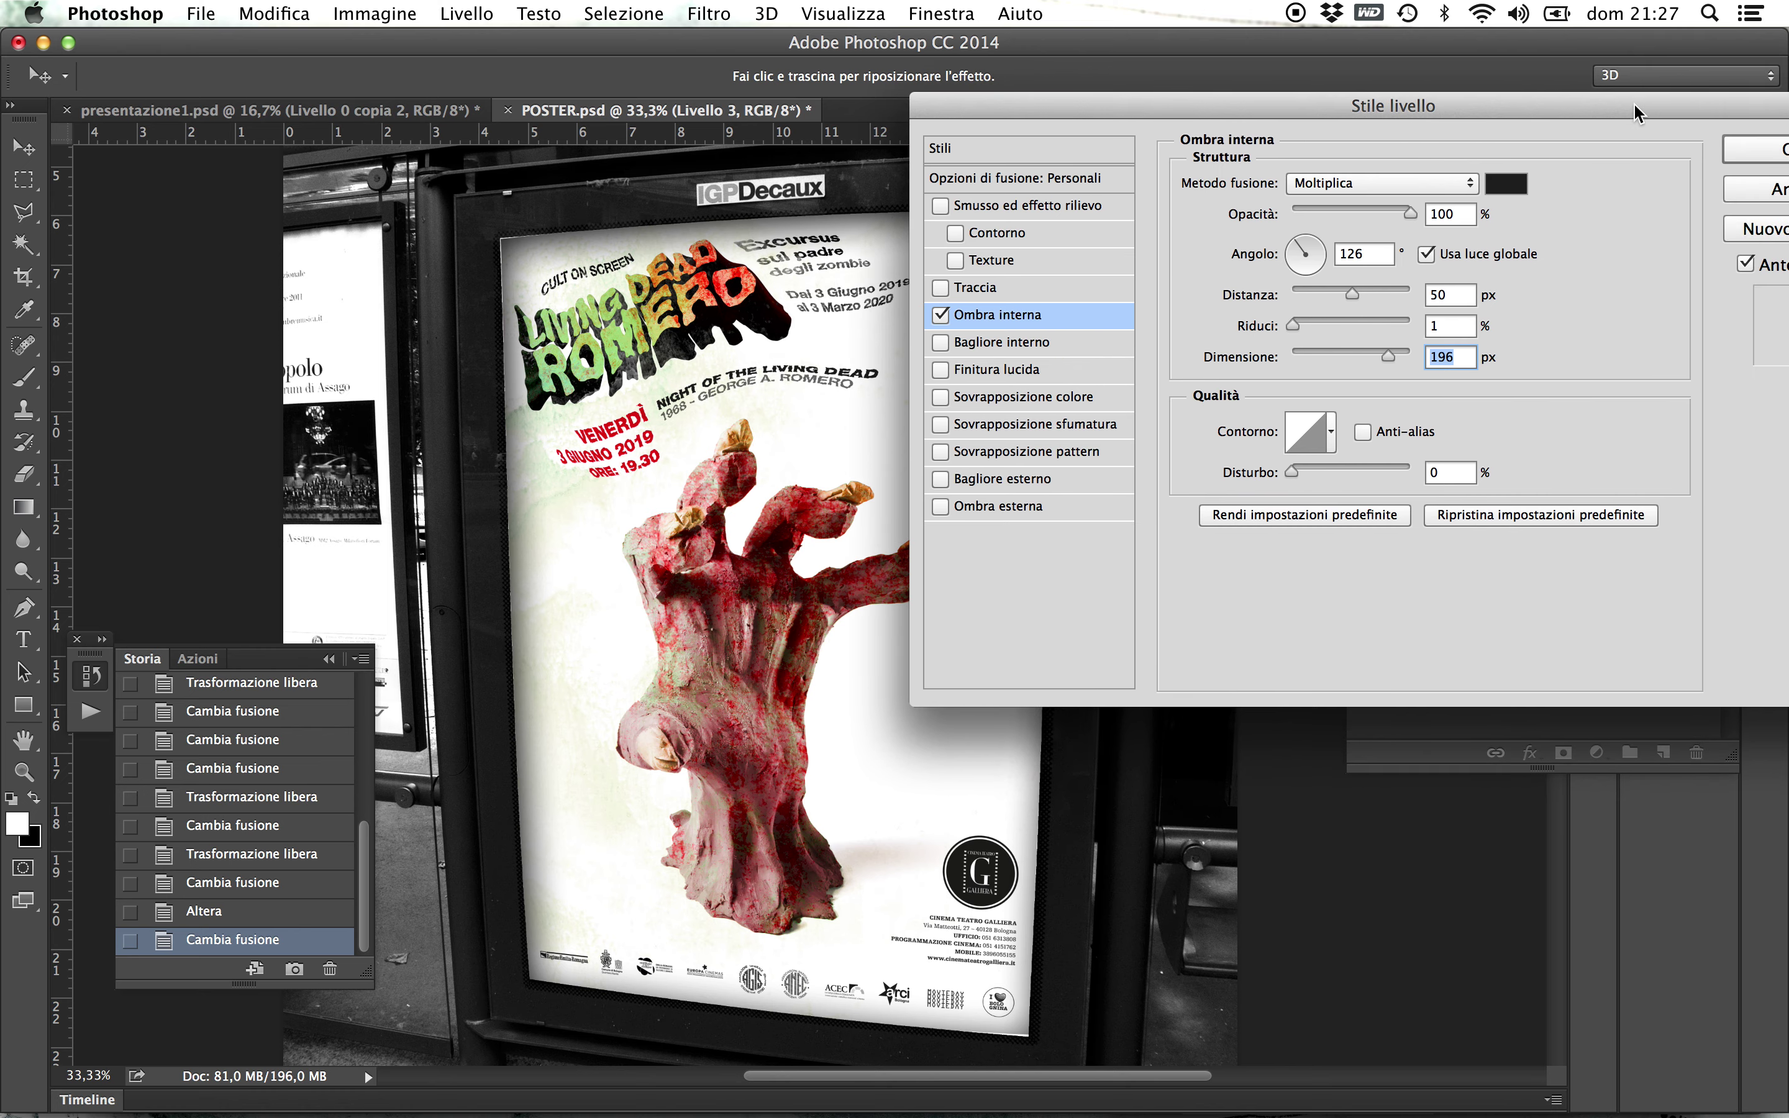
{"action": "left_click_drag", "start_coordinate": [1634, 111], "coordinate": [1583, 111]}
{"action": "left_click", "coordinate": [1717, 148]}
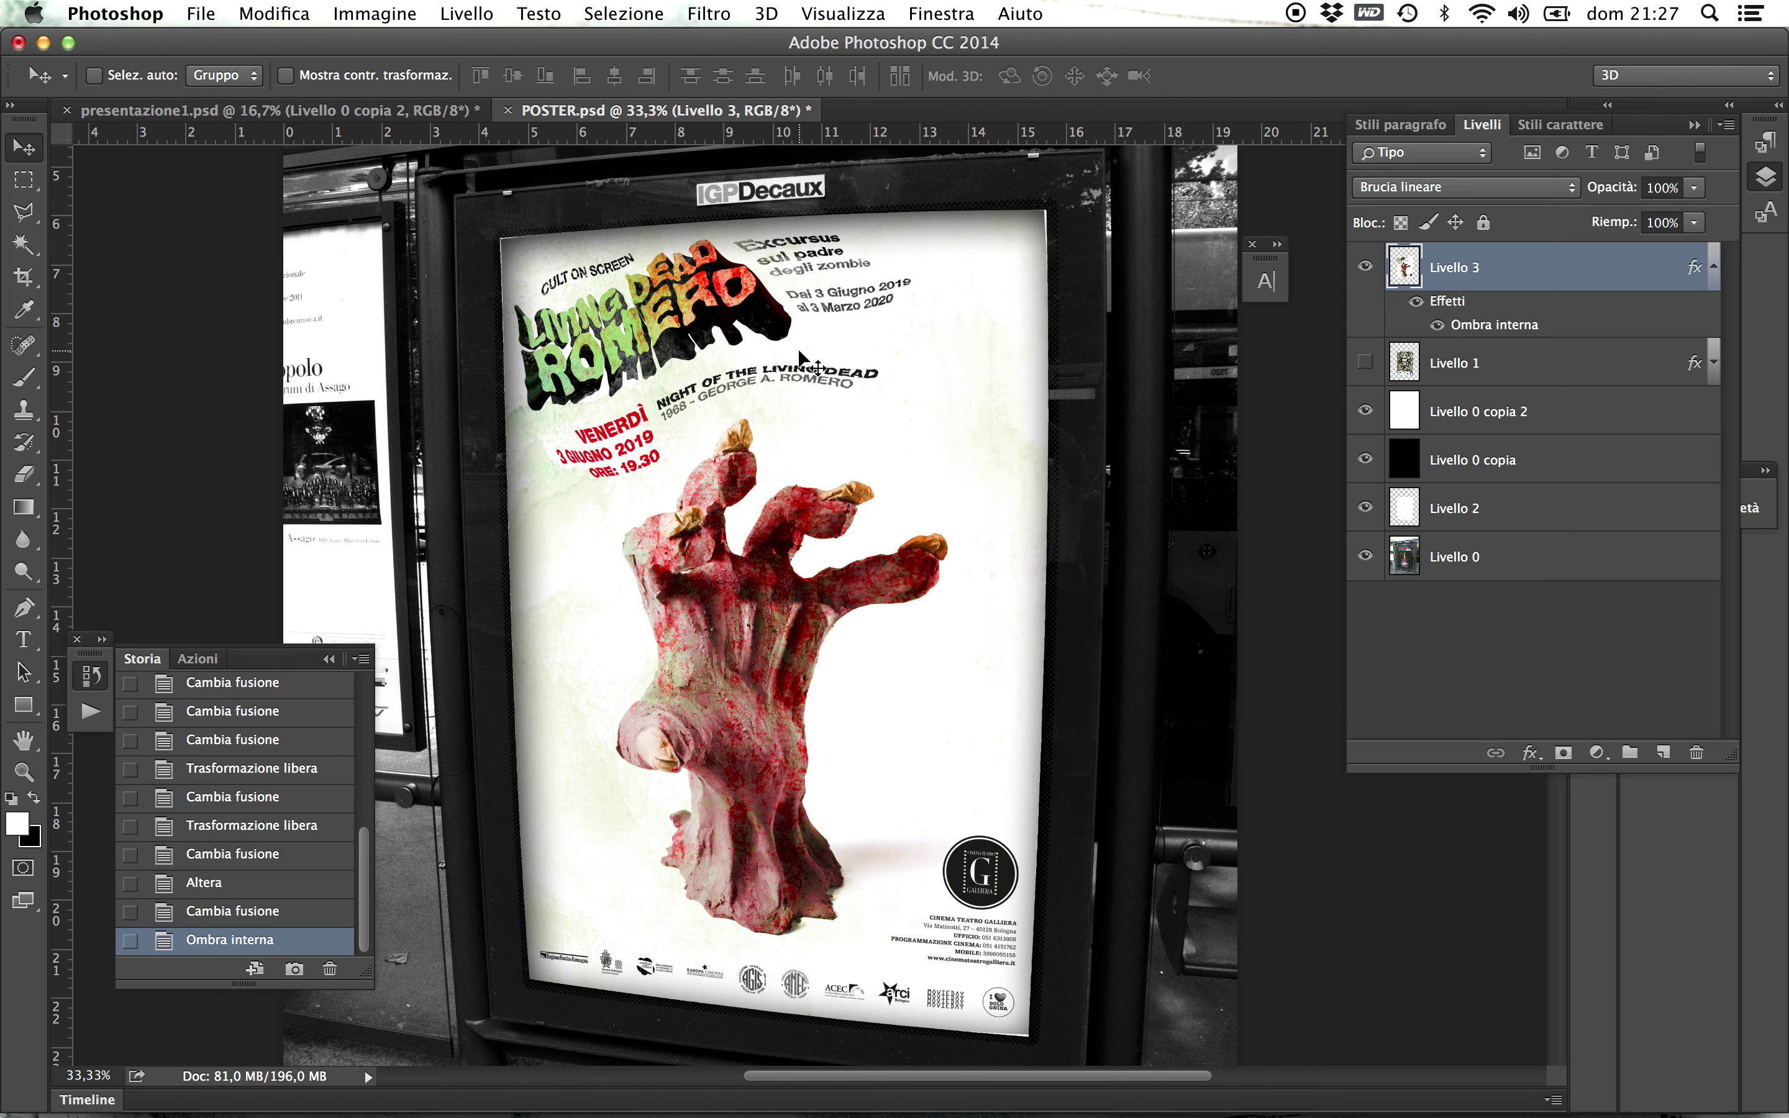
- Enlarge Livello 3 slightly with a free transform so it covers the billboard's edges
{"action": "key", "text": "super+t"}
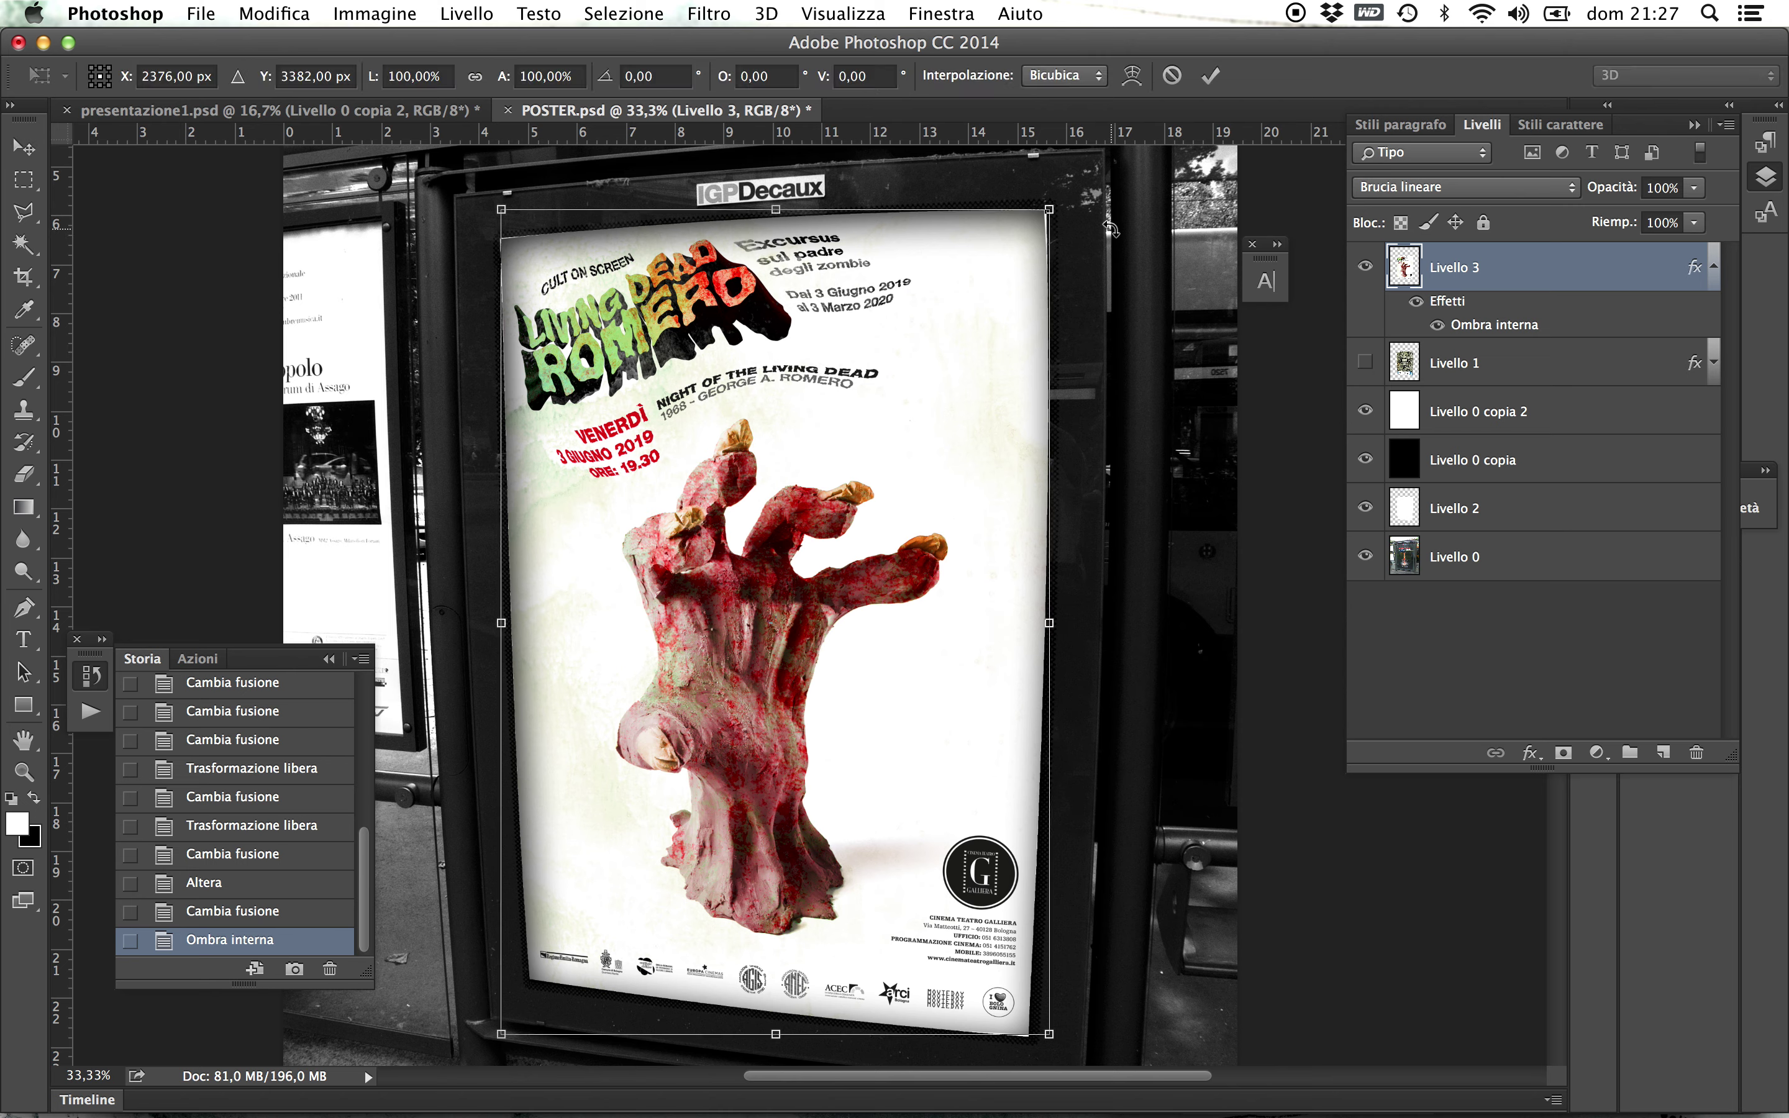
{"action": "left_click_drag", "start_coordinate": [1050, 210], "coordinate": [1055, 206]}
{"action": "key", "text": "Return"}
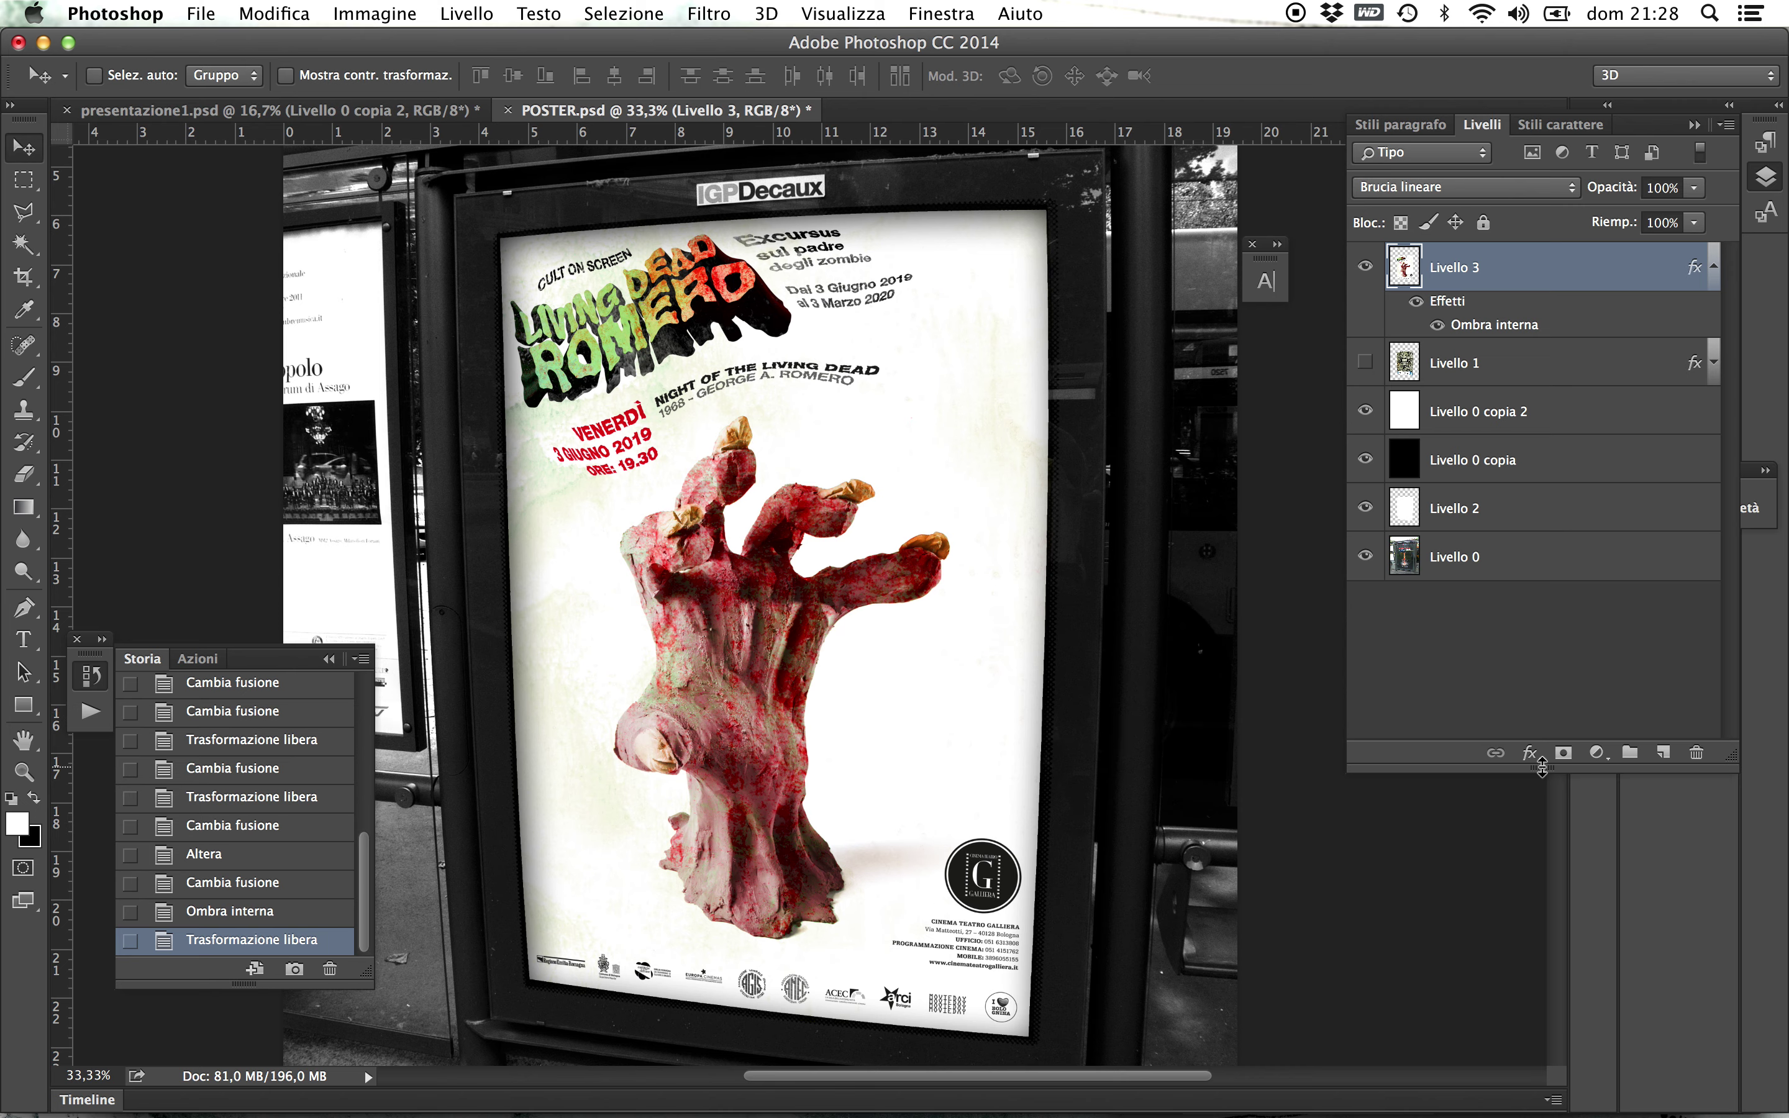
- Add a Sovrapposizione sfumatura effect to Livello 3 and set its blend mode to Luce intensa
{"action": "left_click", "coordinate": [1529, 754]}
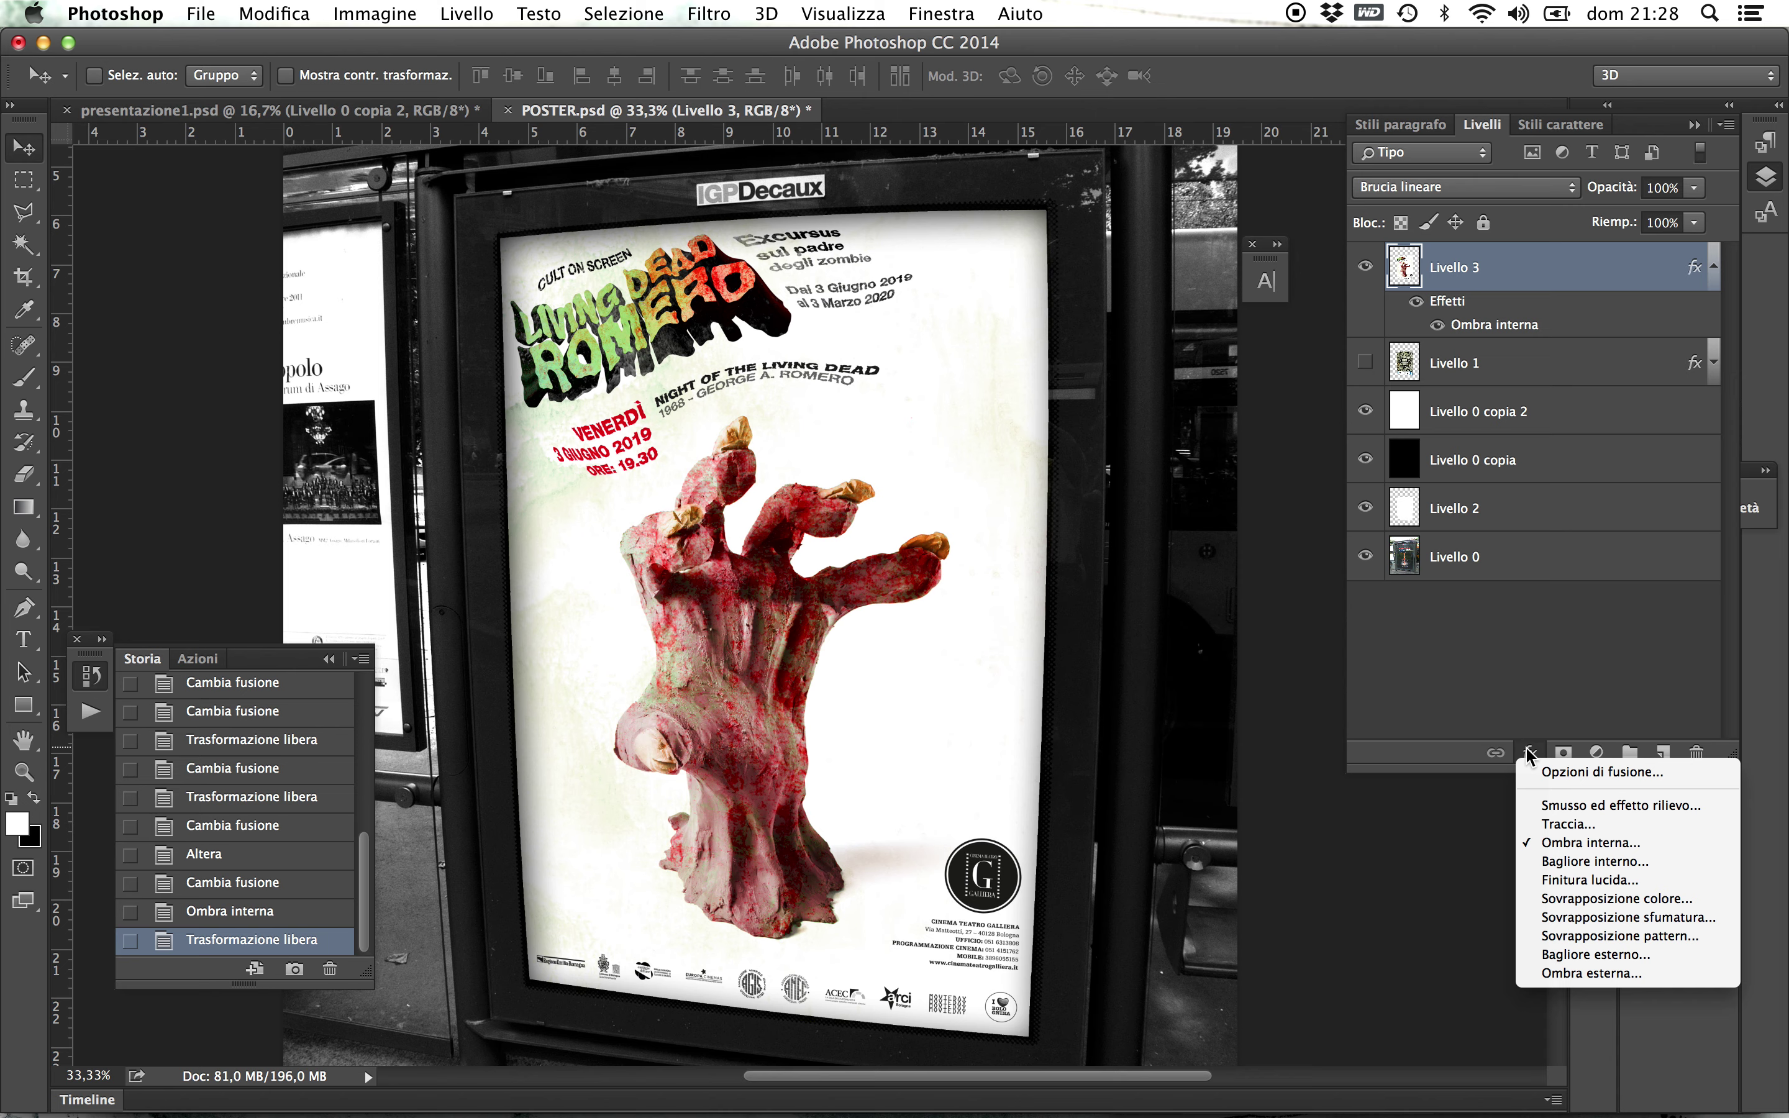
{"action": "left_click", "coordinate": [1680, 921]}
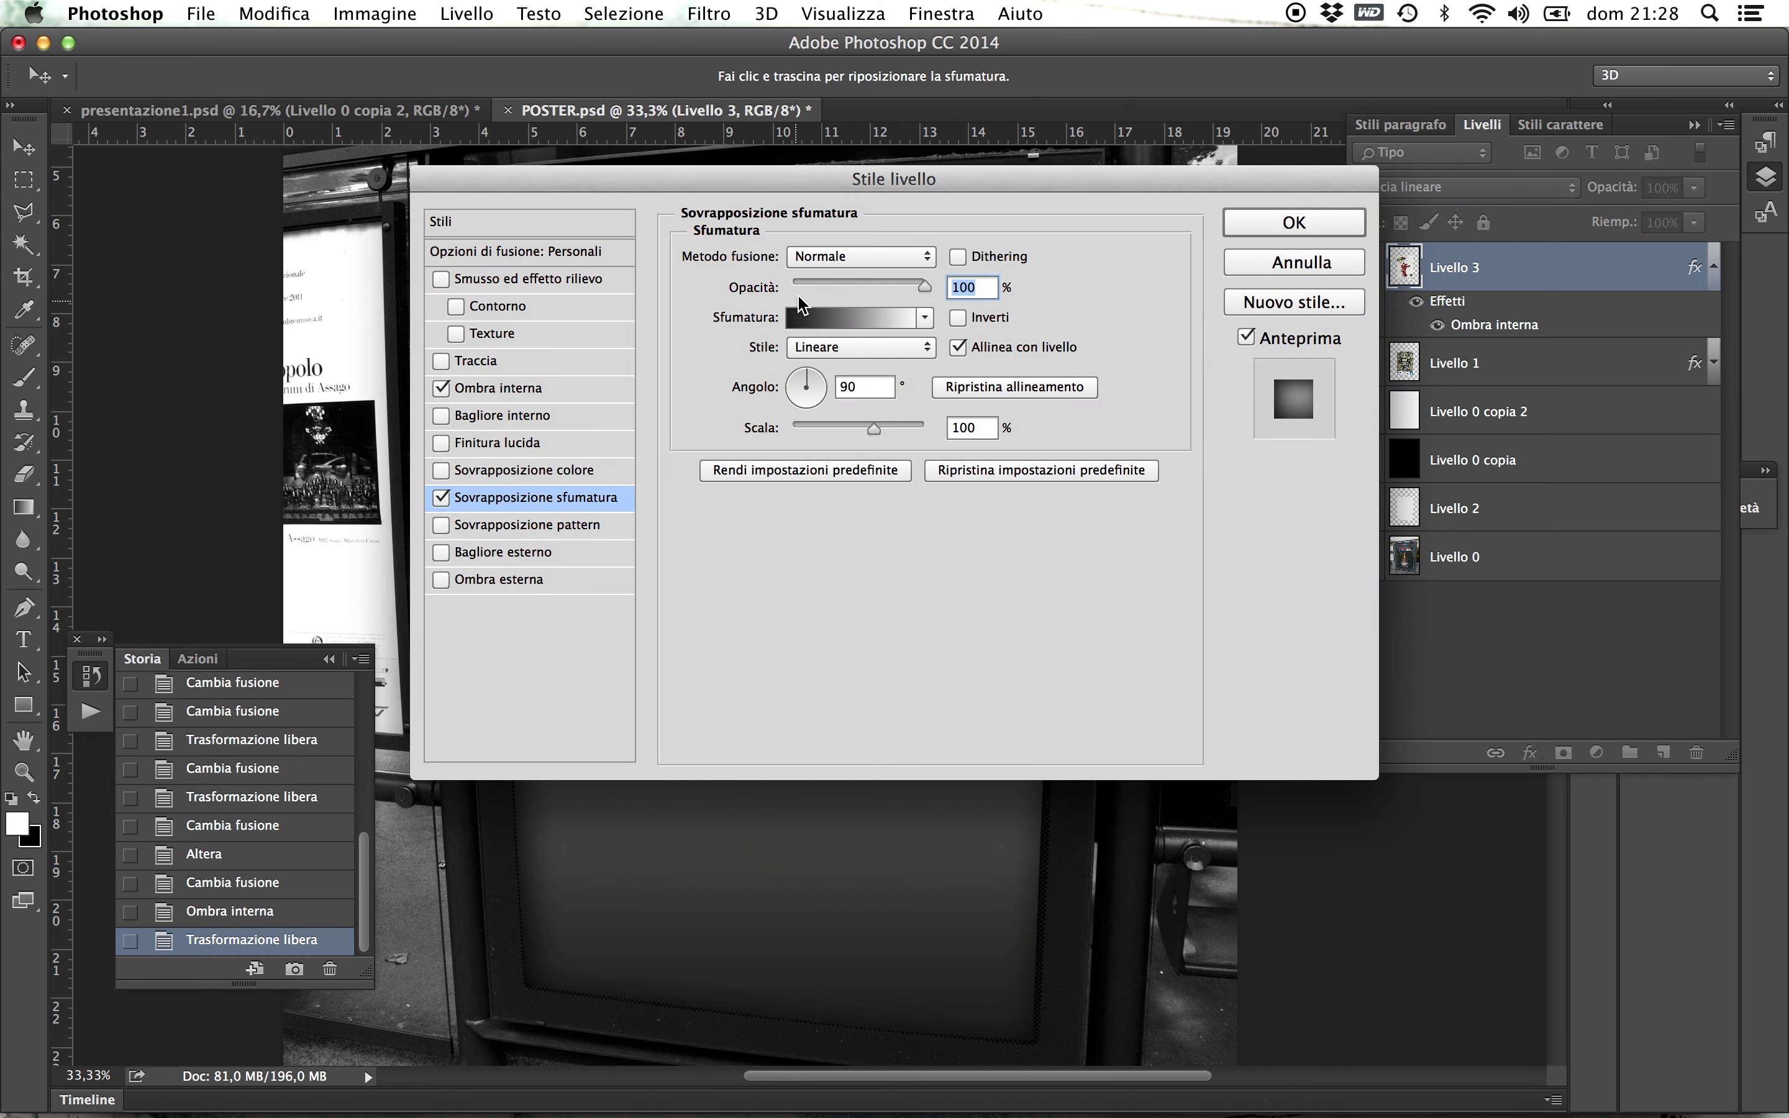
{"action": "left_click_drag", "start_coordinate": [854, 199], "coordinate": [1184, 283]}
{"action": "left_click", "coordinate": [1215, 341]}
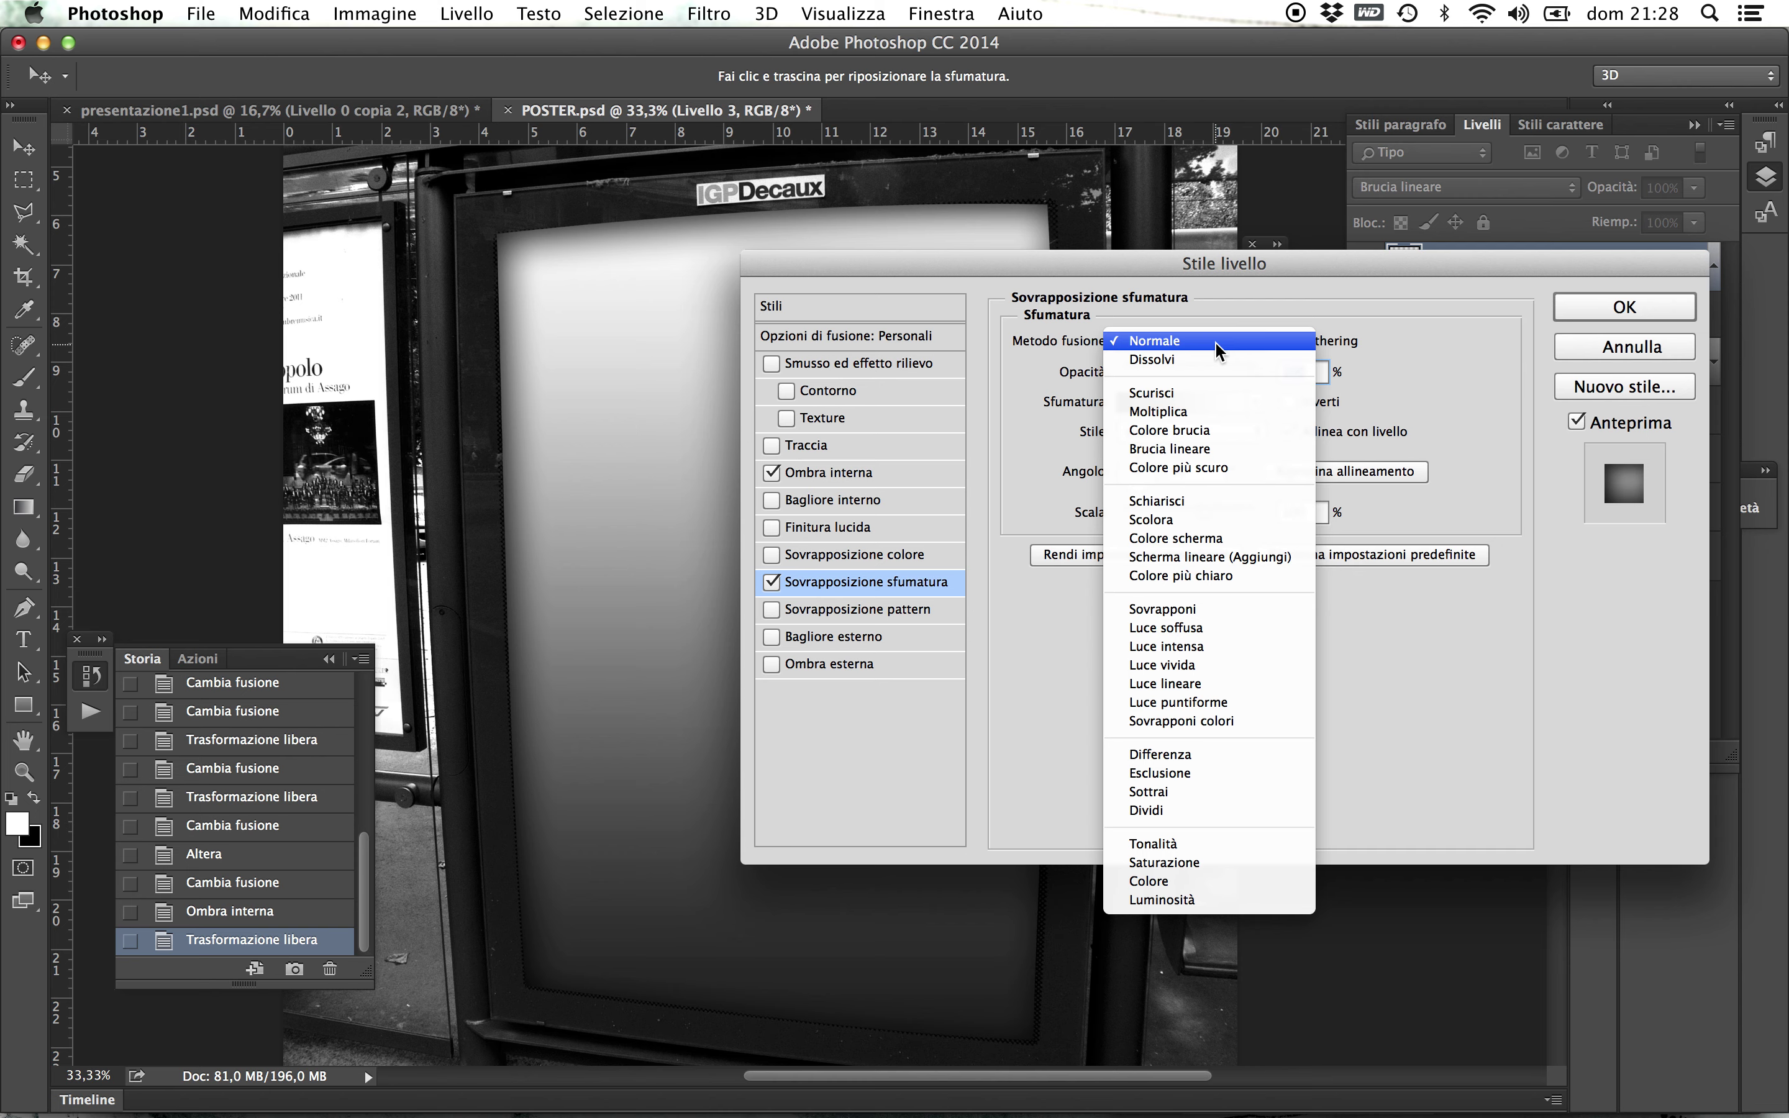
{"action": "left_click", "coordinate": [1168, 648]}
{"action": "left_click", "coordinate": [1168, 646]}
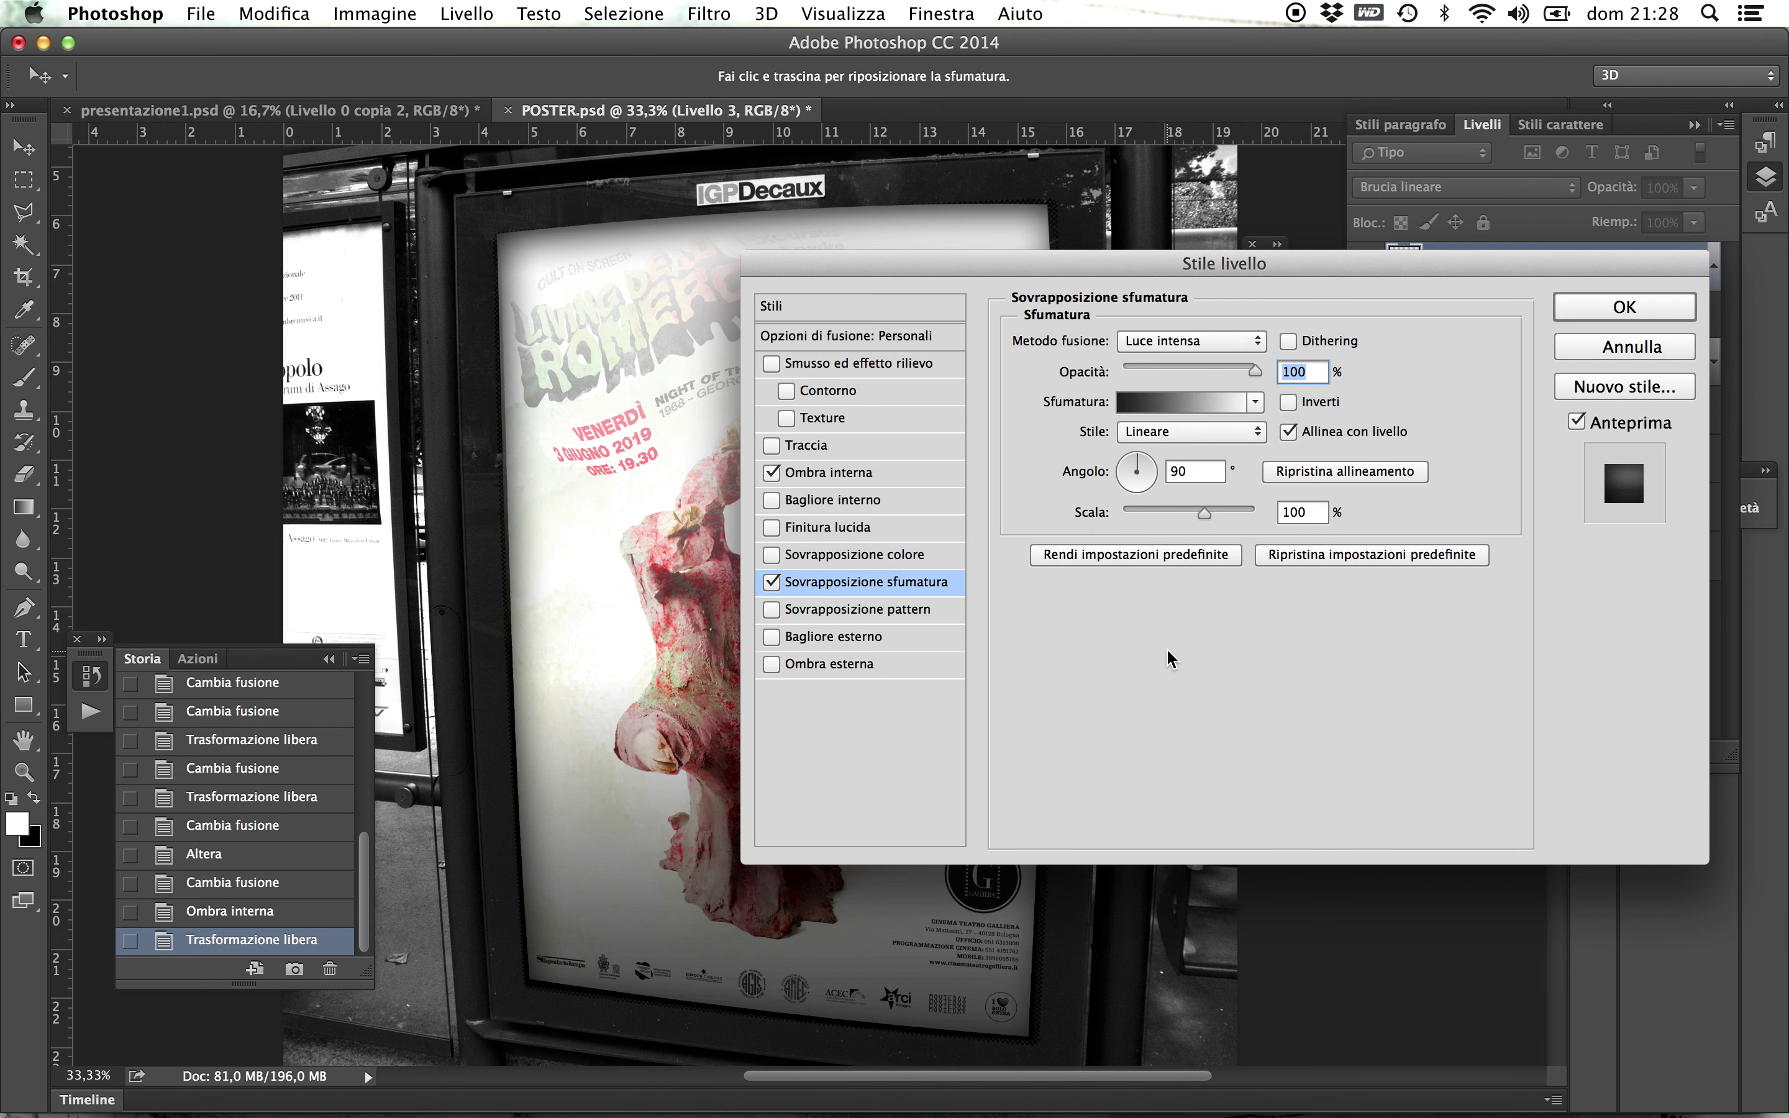
- Try the gradient overlay with the Sovrapponi blend mode at 56% opacity
{"action": "left_click", "coordinate": [1254, 343]}
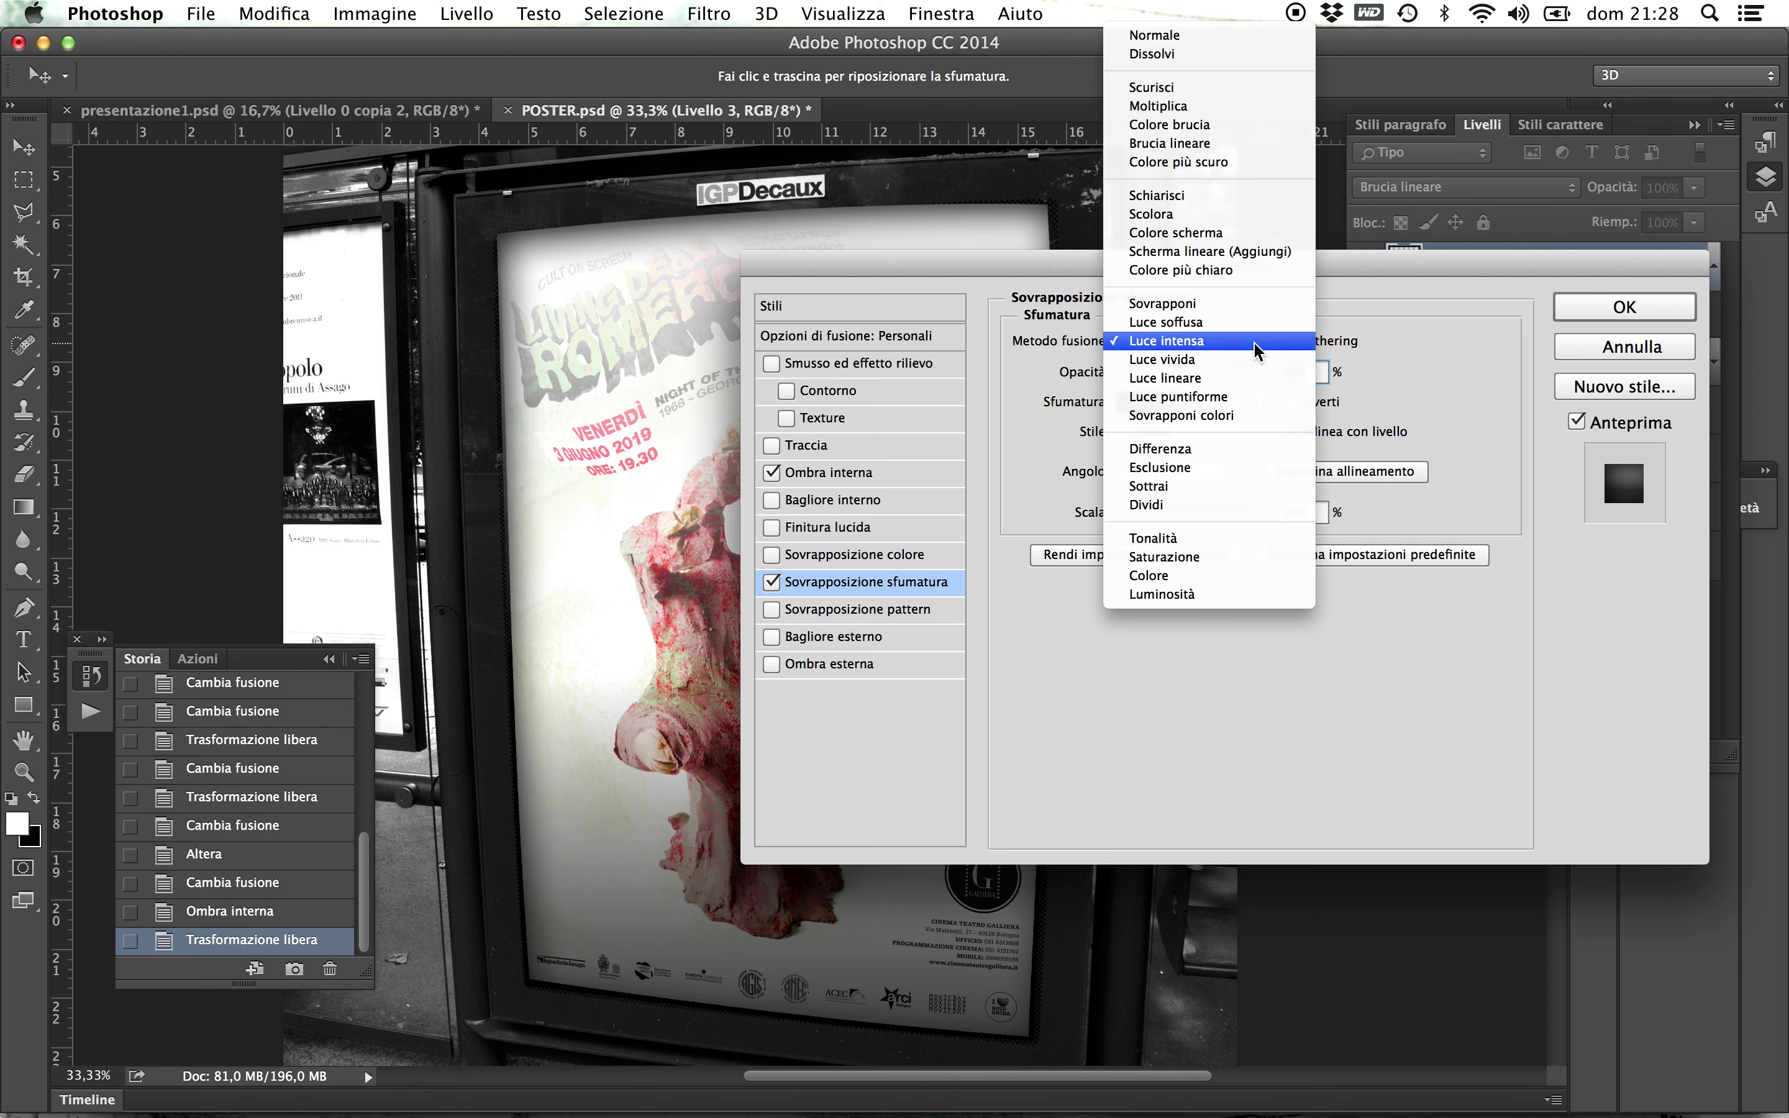
{"action": "left_click", "coordinate": [1247, 313]}
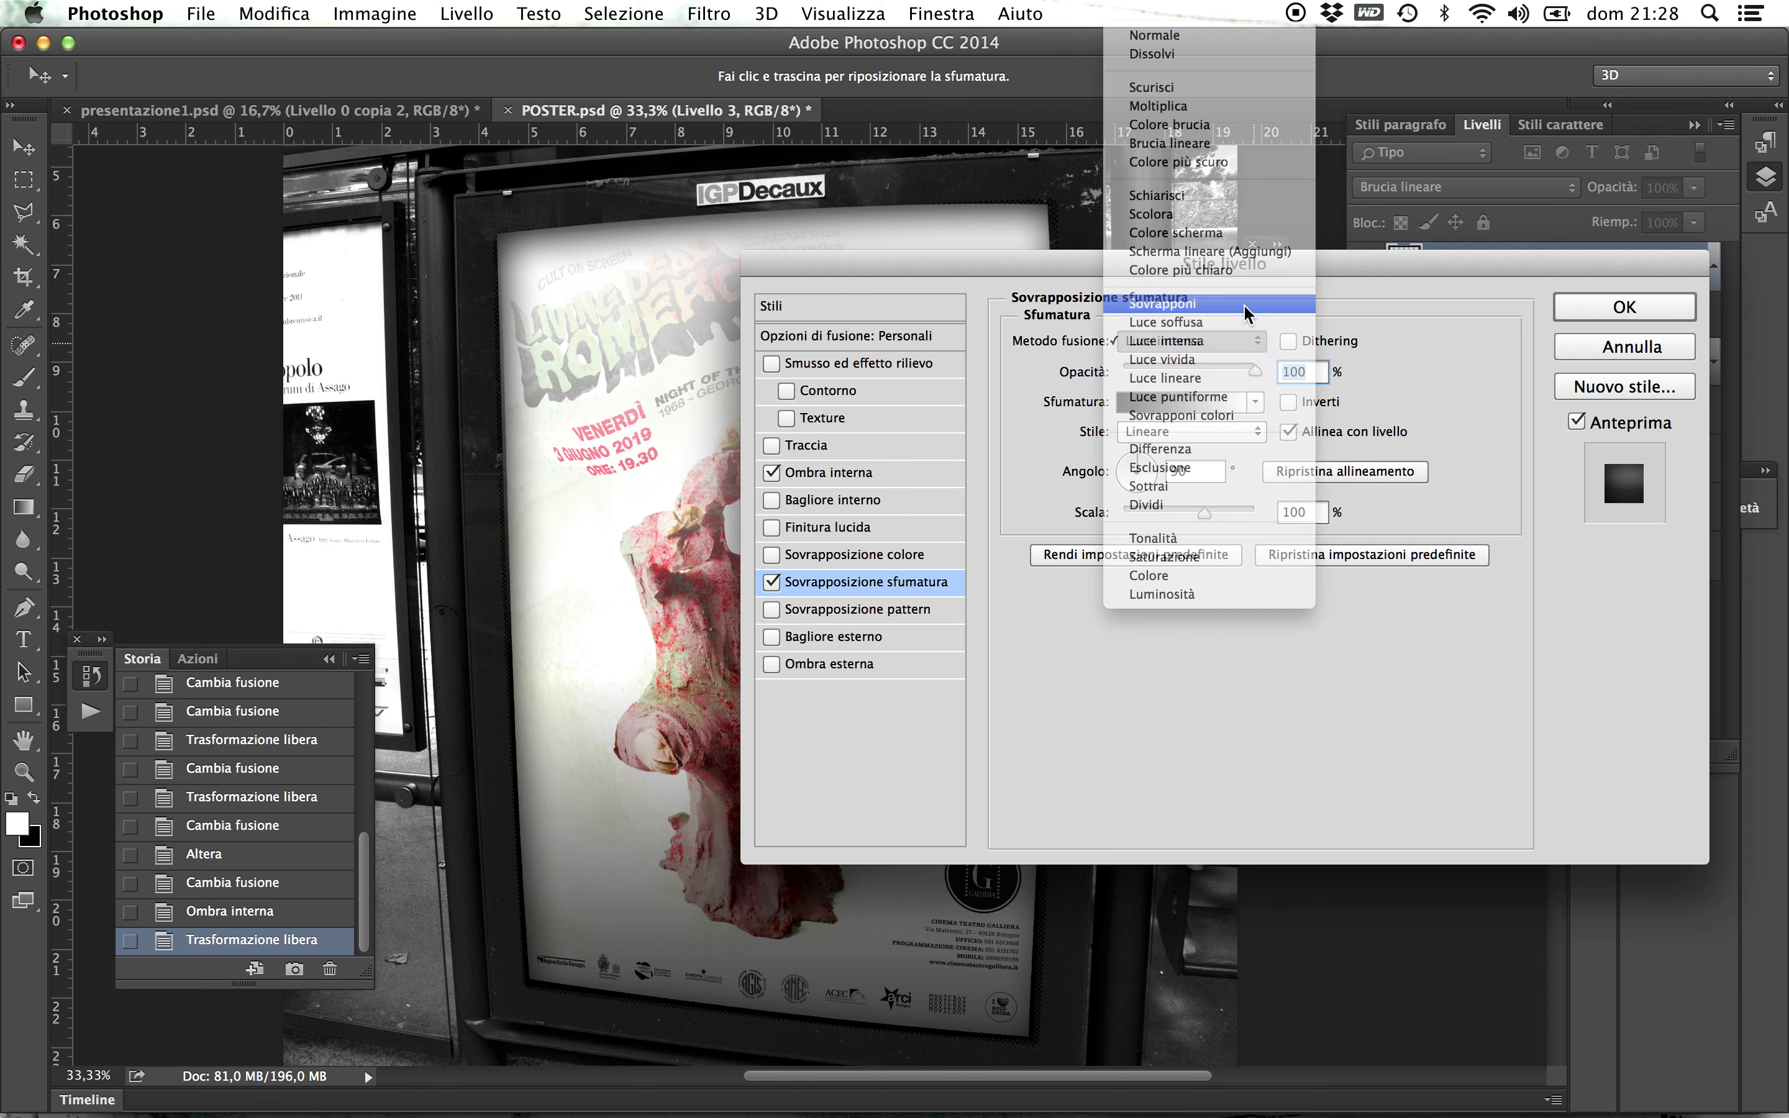
{"action": "left_click_drag", "start_coordinate": [976, 277], "coordinate": [1003, 212]}
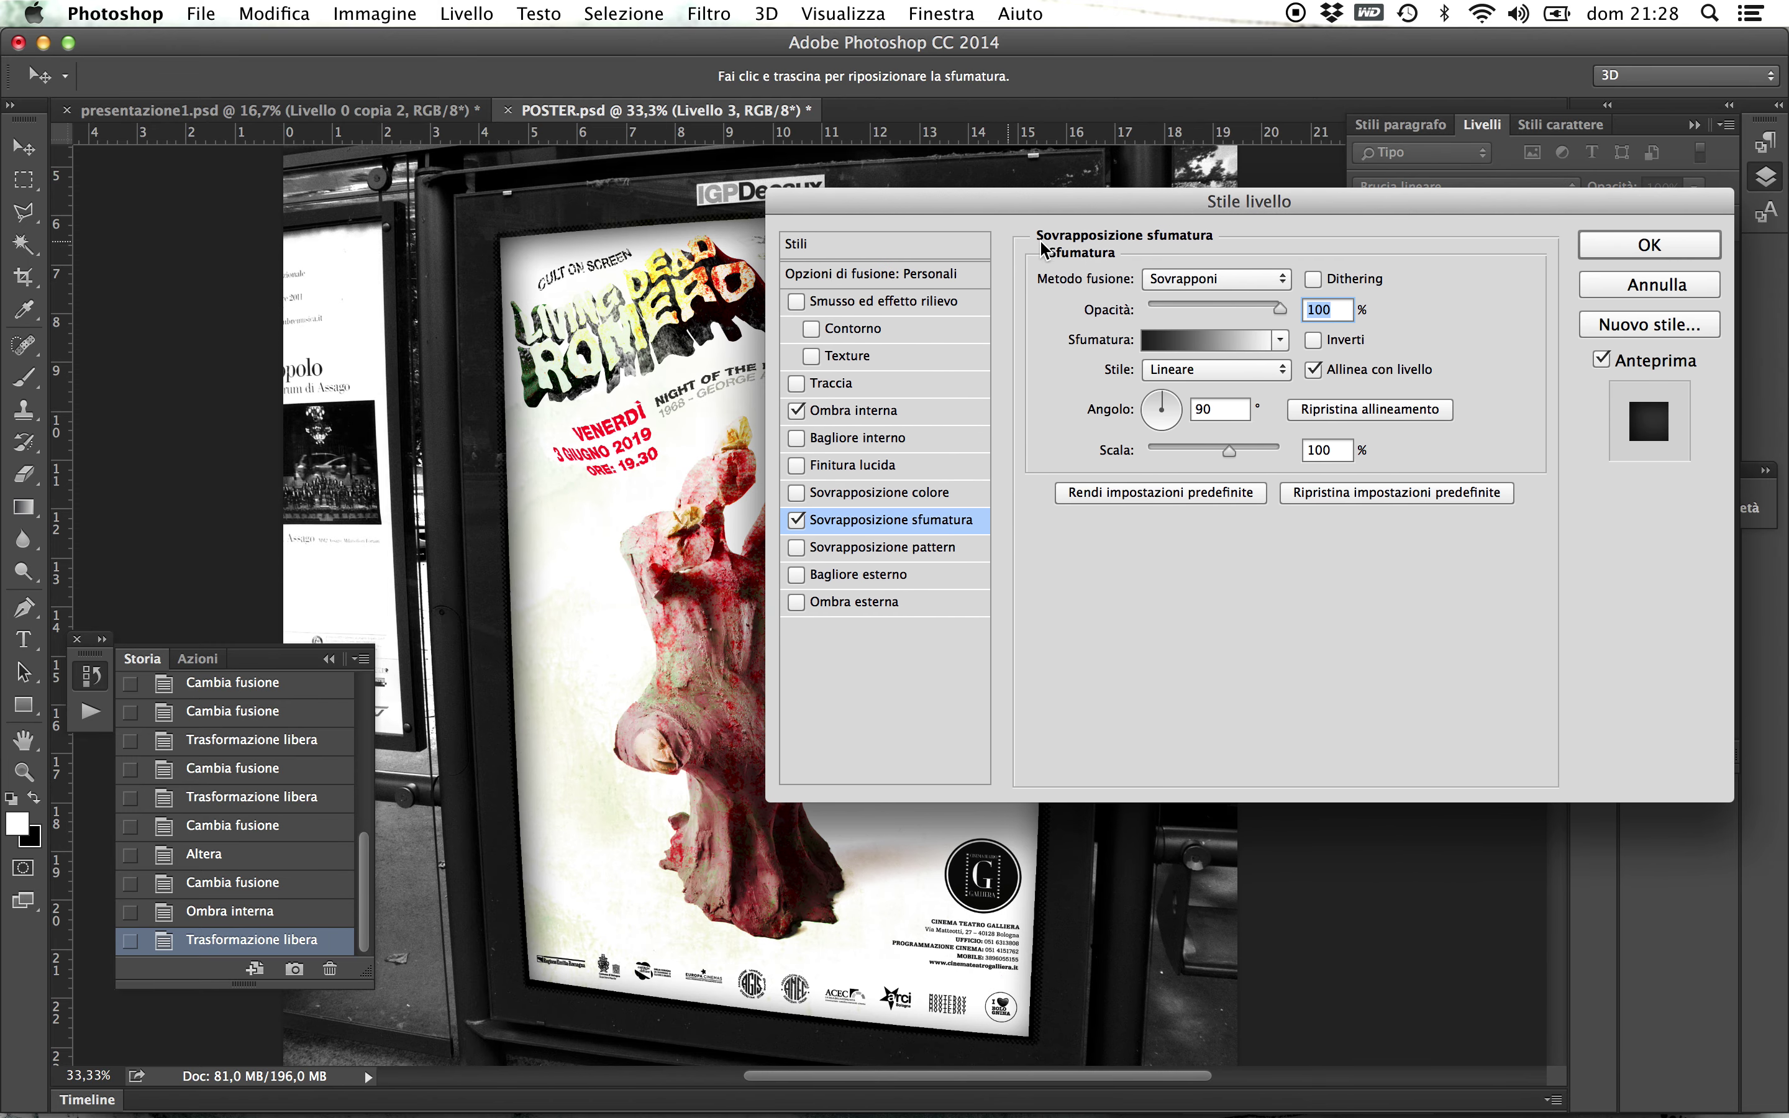
{"action": "left_click_drag", "start_coordinate": [1271, 303], "coordinate": [1221, 311]}
{"action": "left_click_drag", "start_coordinate": [1032, 196], "coordinate": [1197, 178]}
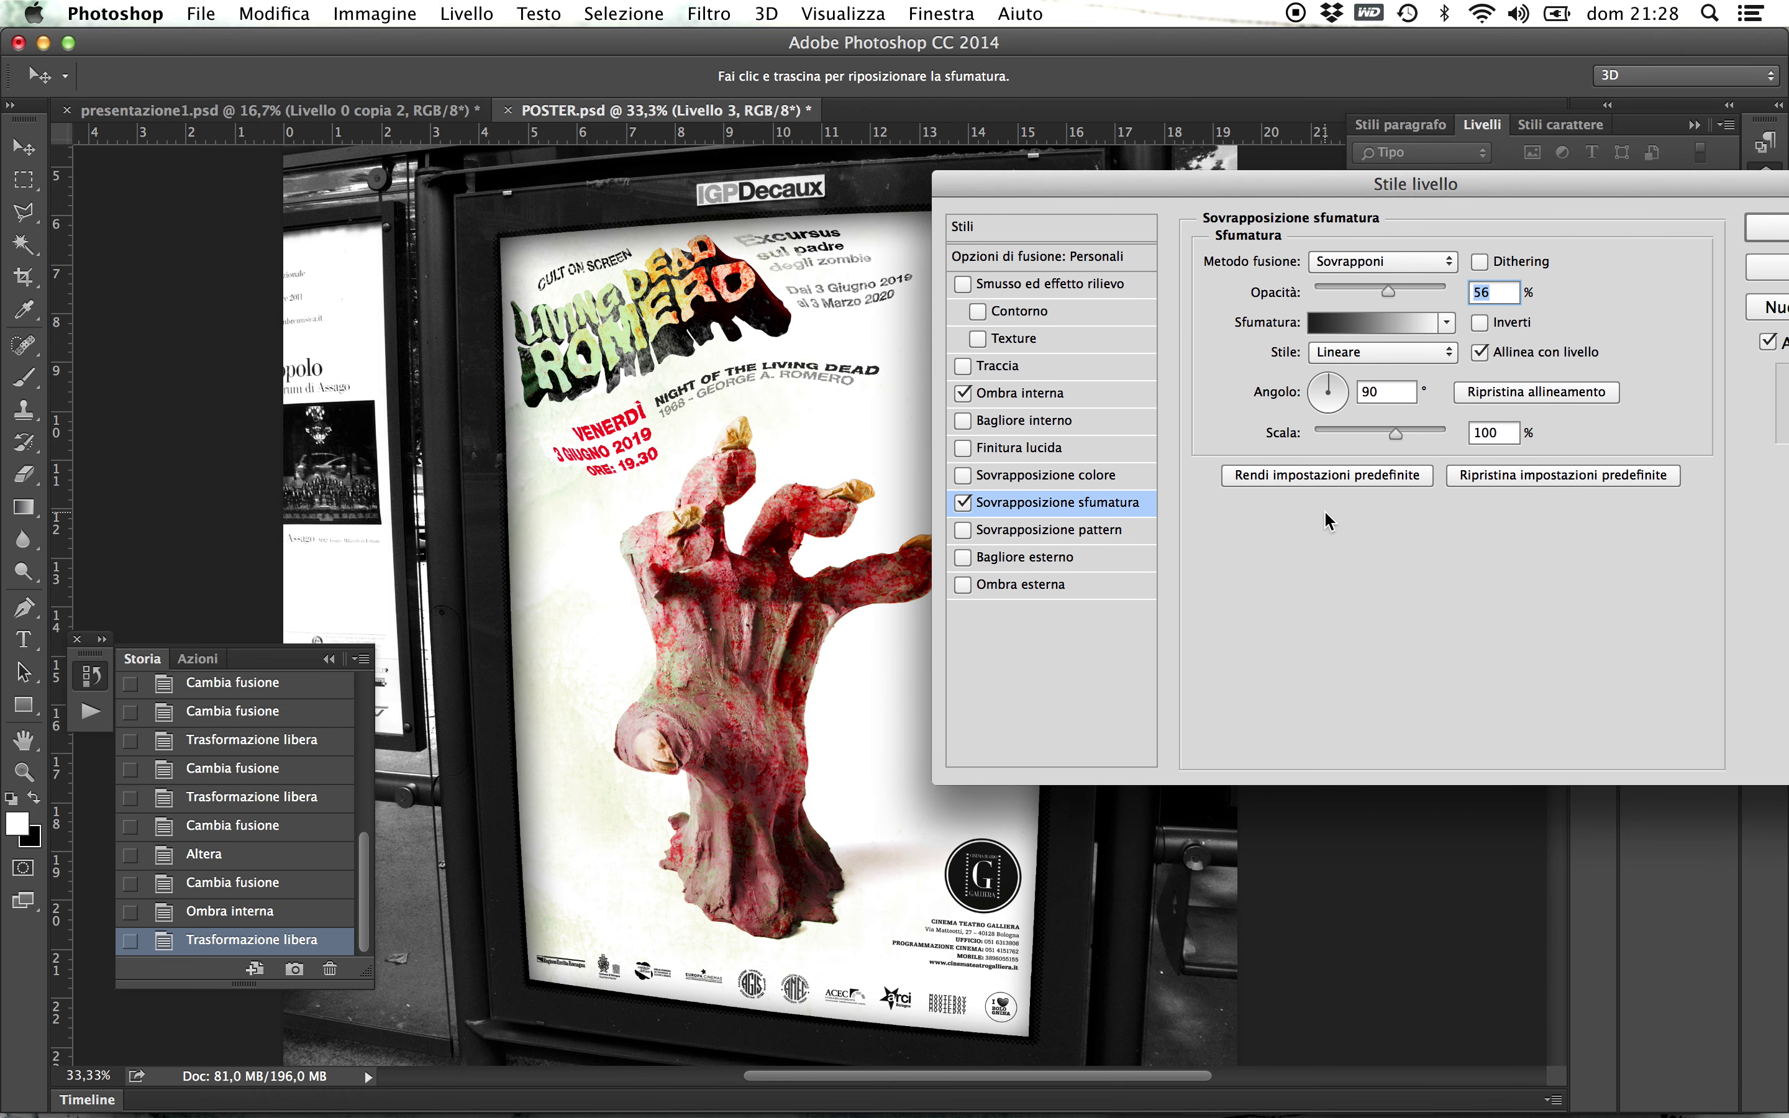
- Try the Moltiplica blend mode on the gradient overlay at 100% opacity
{"action": "left_click", "coordinate": [1435, 261]}
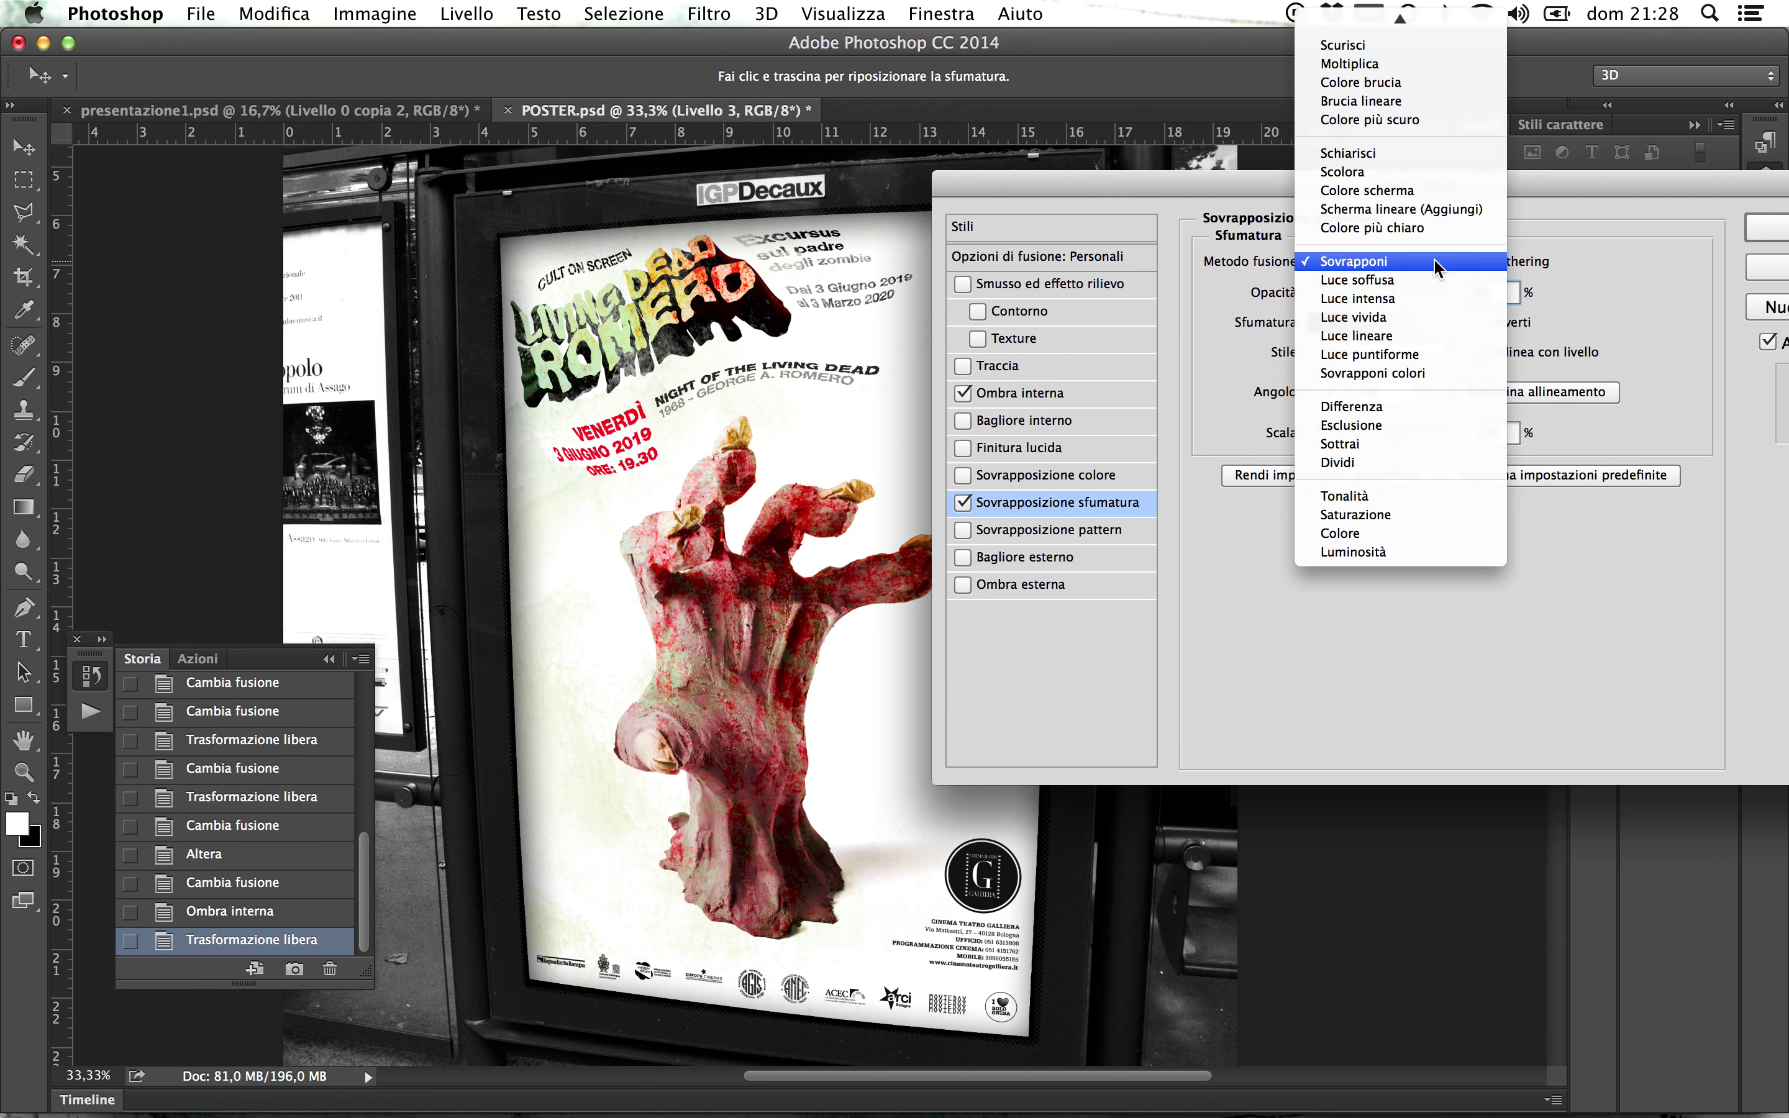
{"action": "left_click", "coordinate": [1416, 66]}
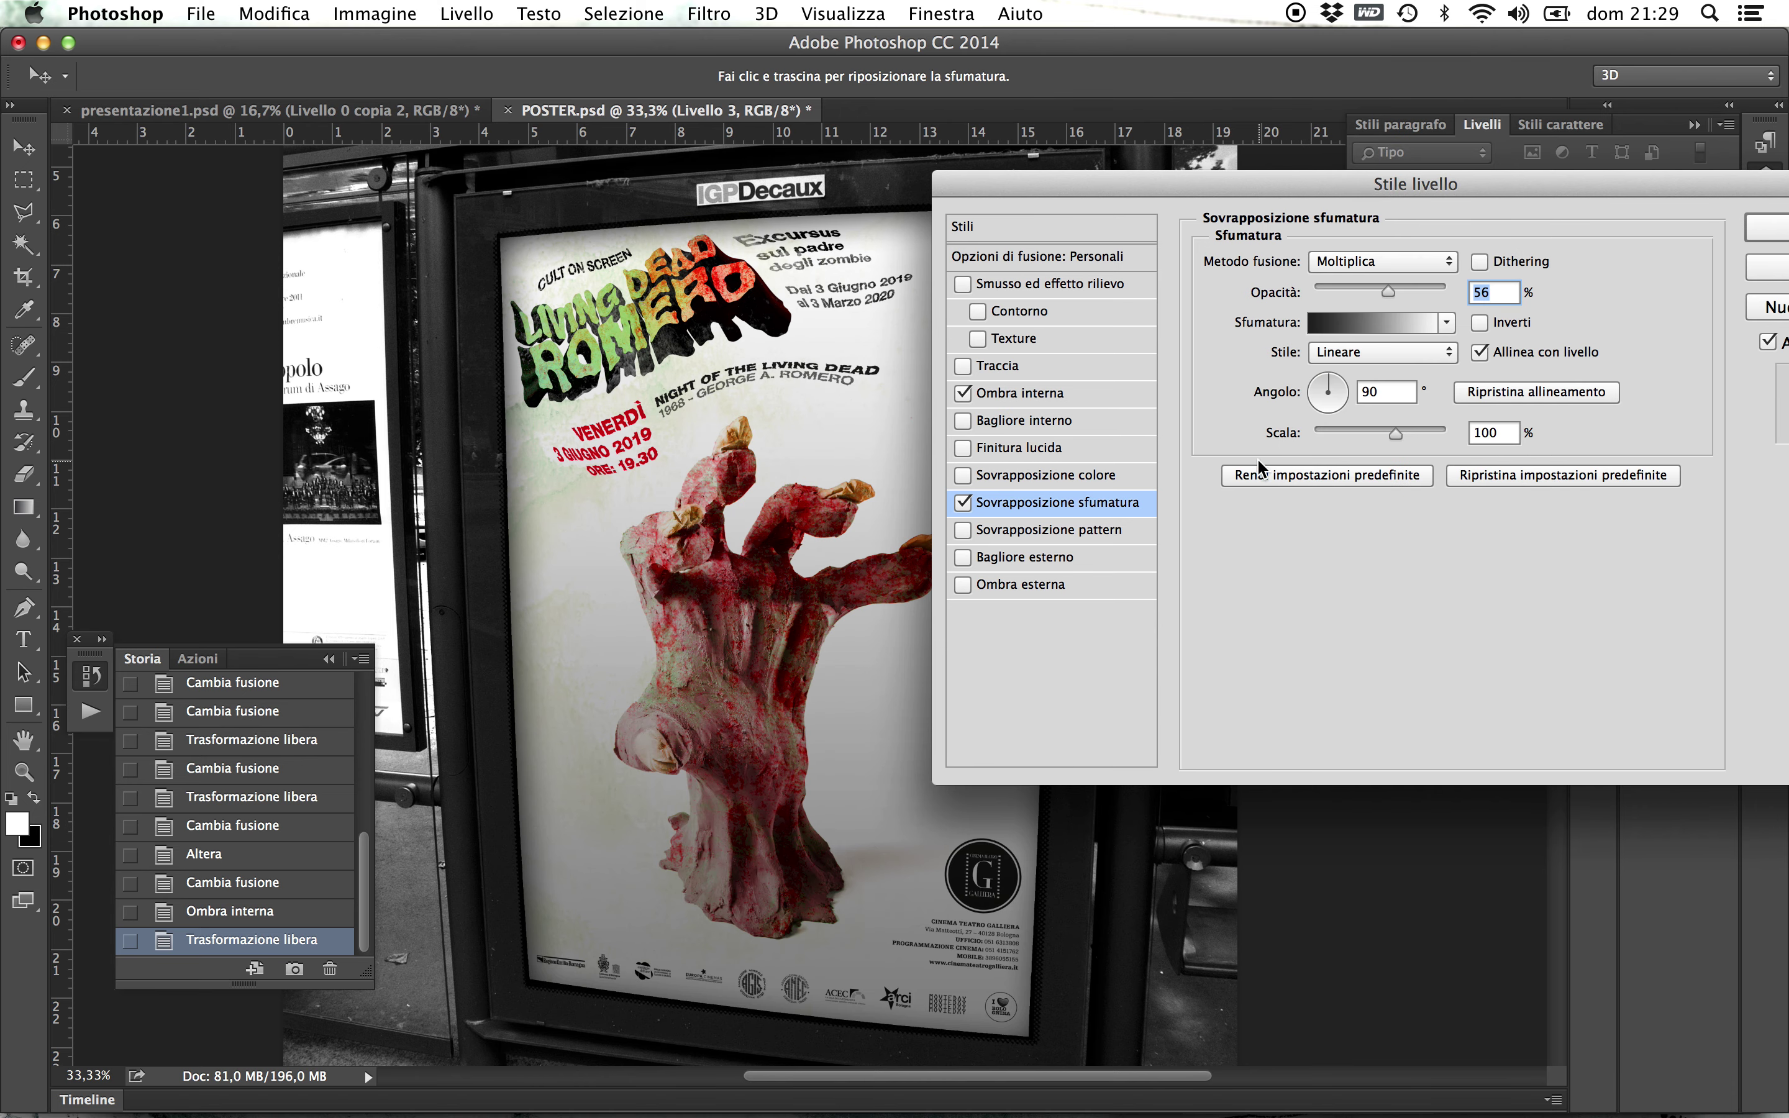
{"action": "left_click_drag", "start_coordinate": [1394, 287], "coordinate": [1532, 298]}
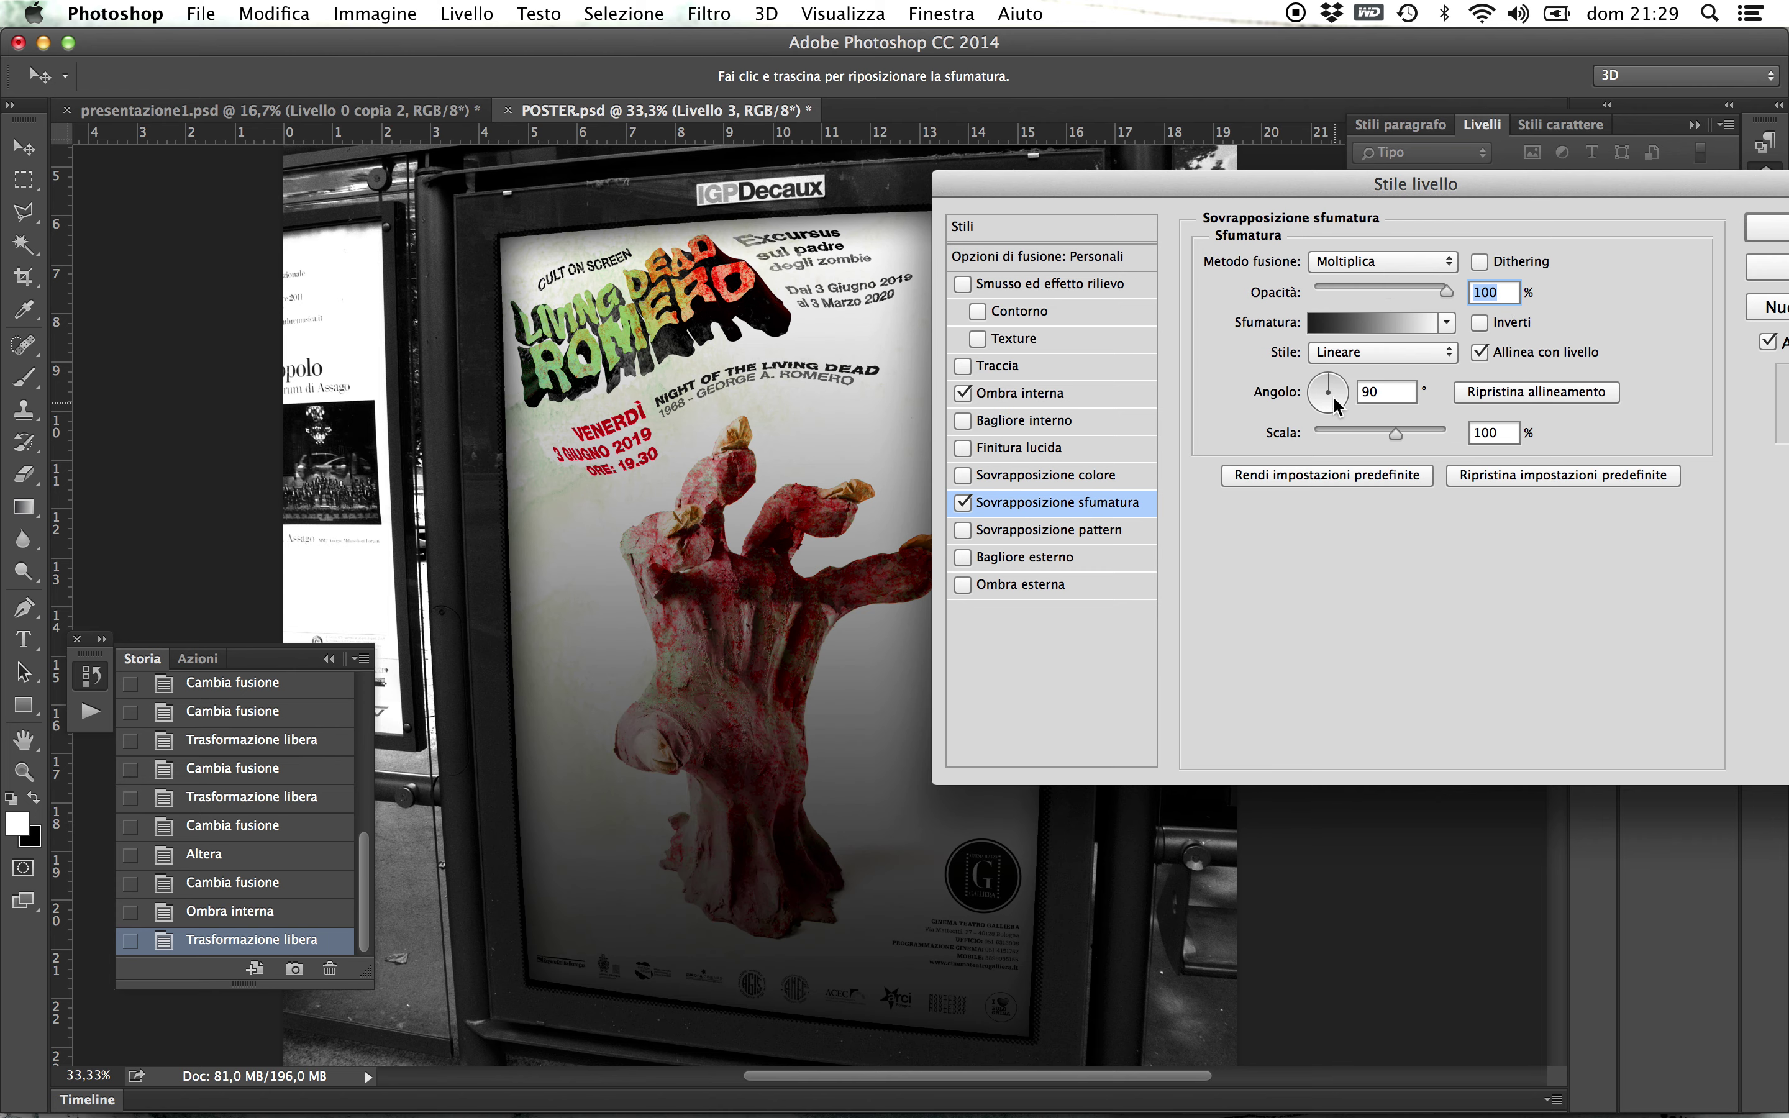
- Set the gradient overlay's Angolo to 104°
{"action": "left_click", "coordinate": [1322, 380]}
{"action": "left_click_drag", "start_coordinate": [1324, 386], "coordinate": [1326, 385]}
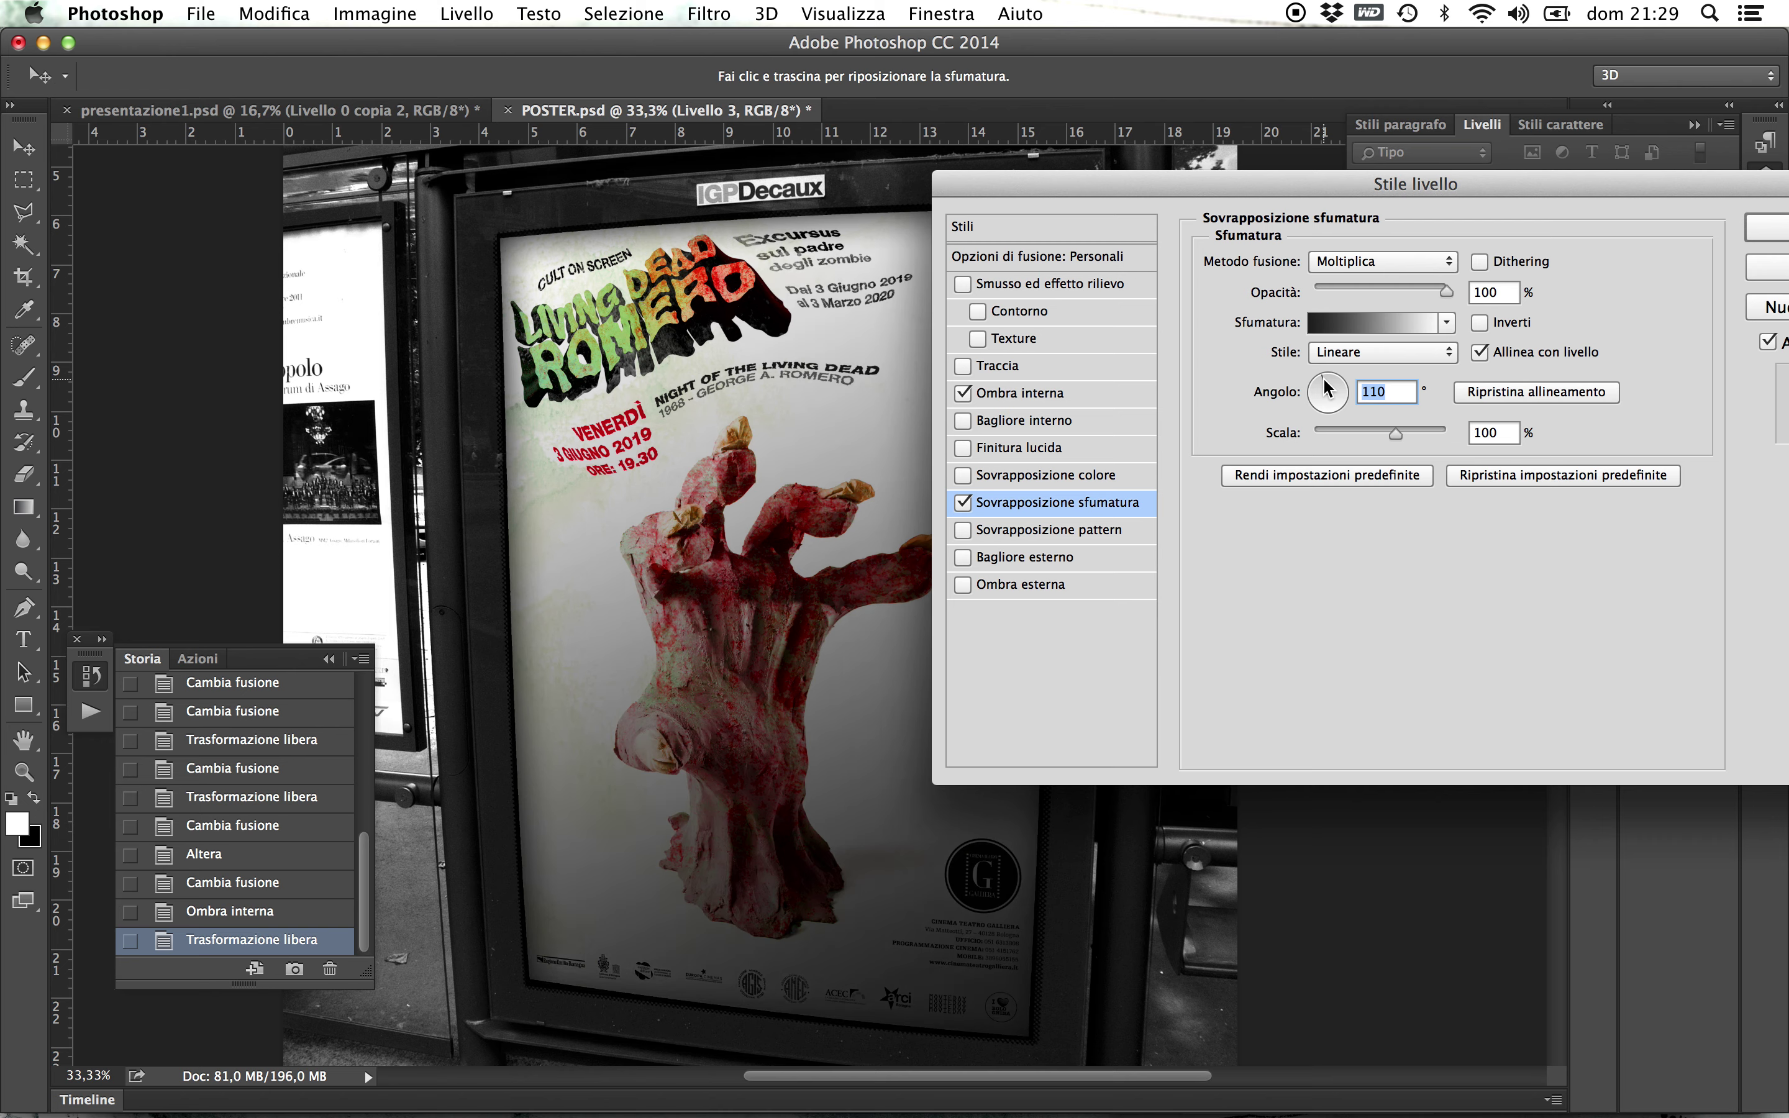
{"action": "left_click_drag", "start_coordinate": [1324, 380], "coordinate": [1325, 380]}
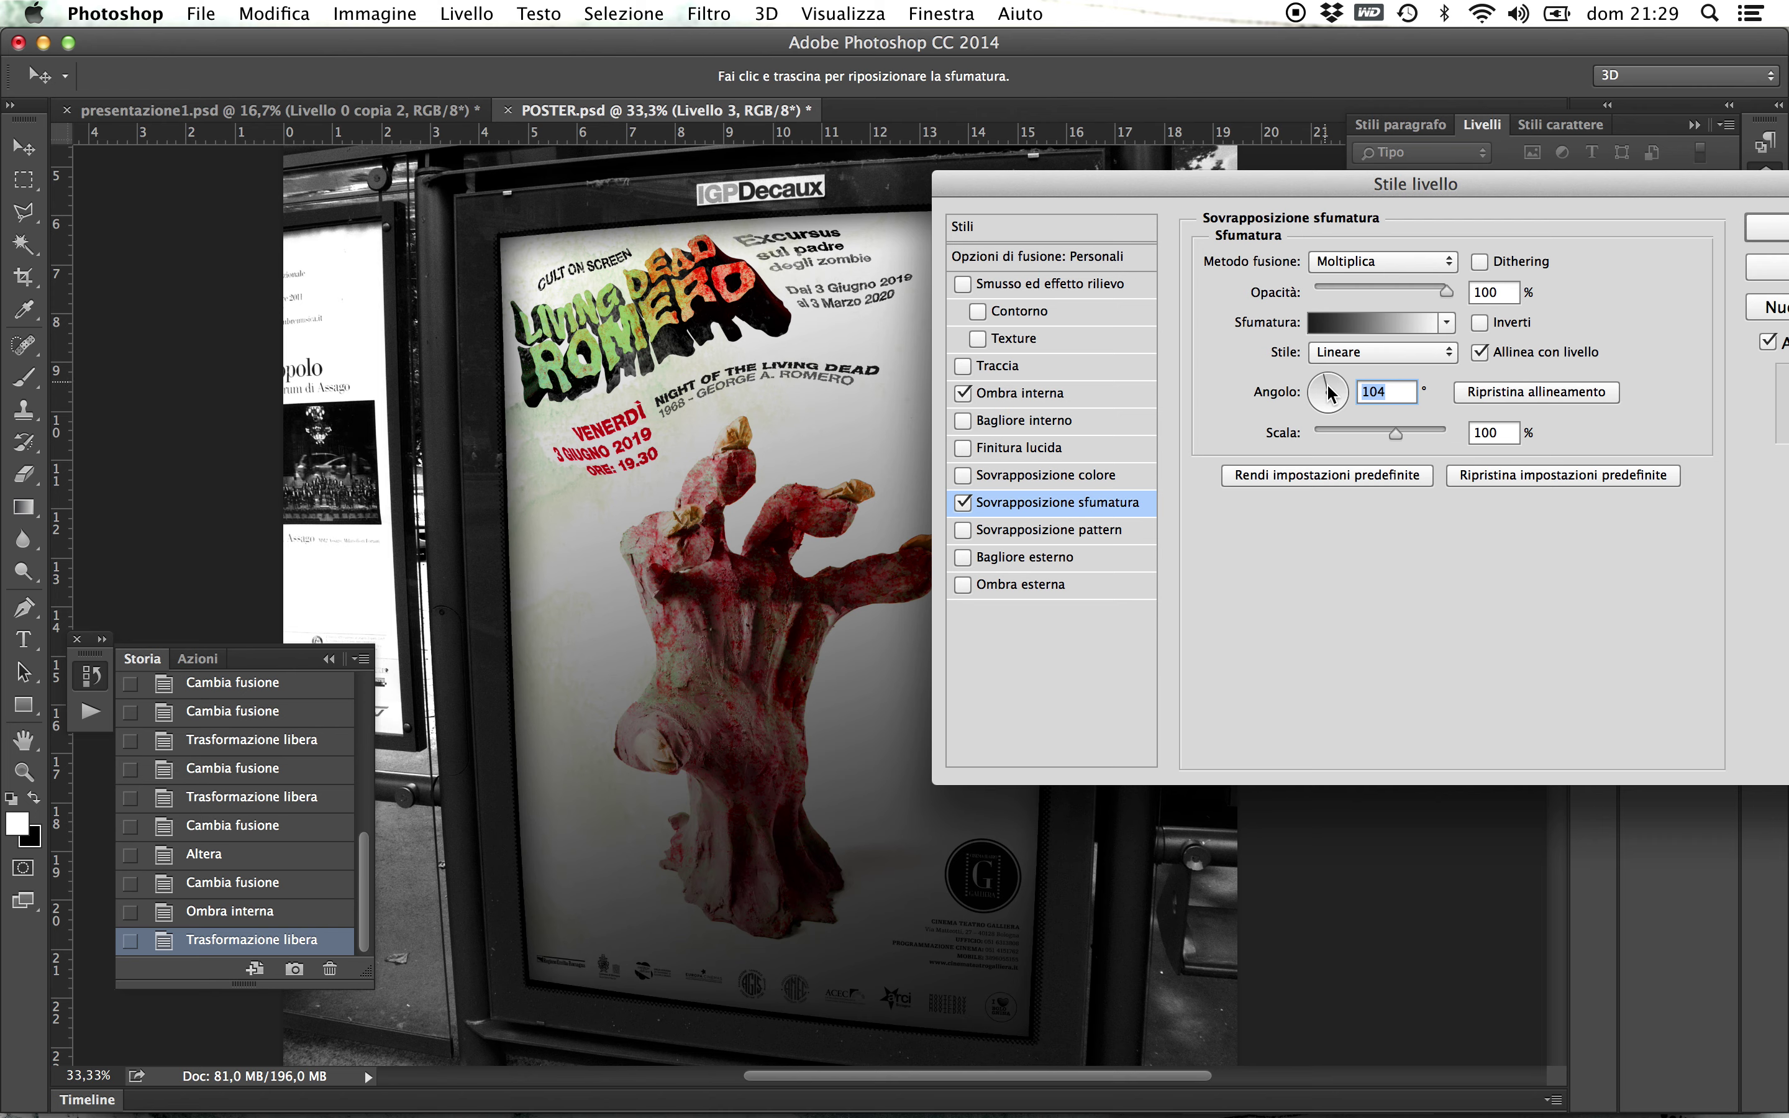
- Set the gradient overlay's Scala to 126% and its opacity to 64%
{"action": "mouse_move", "coordinate": [1396, 436]}
{"action": "left_mouse_down"}
{"action": "mouse_move", "coordinate": [1439, 440]}
{"action": "mouse_move", "coordinate": [1337, 442]}
{"action": "left_mouse_up"}
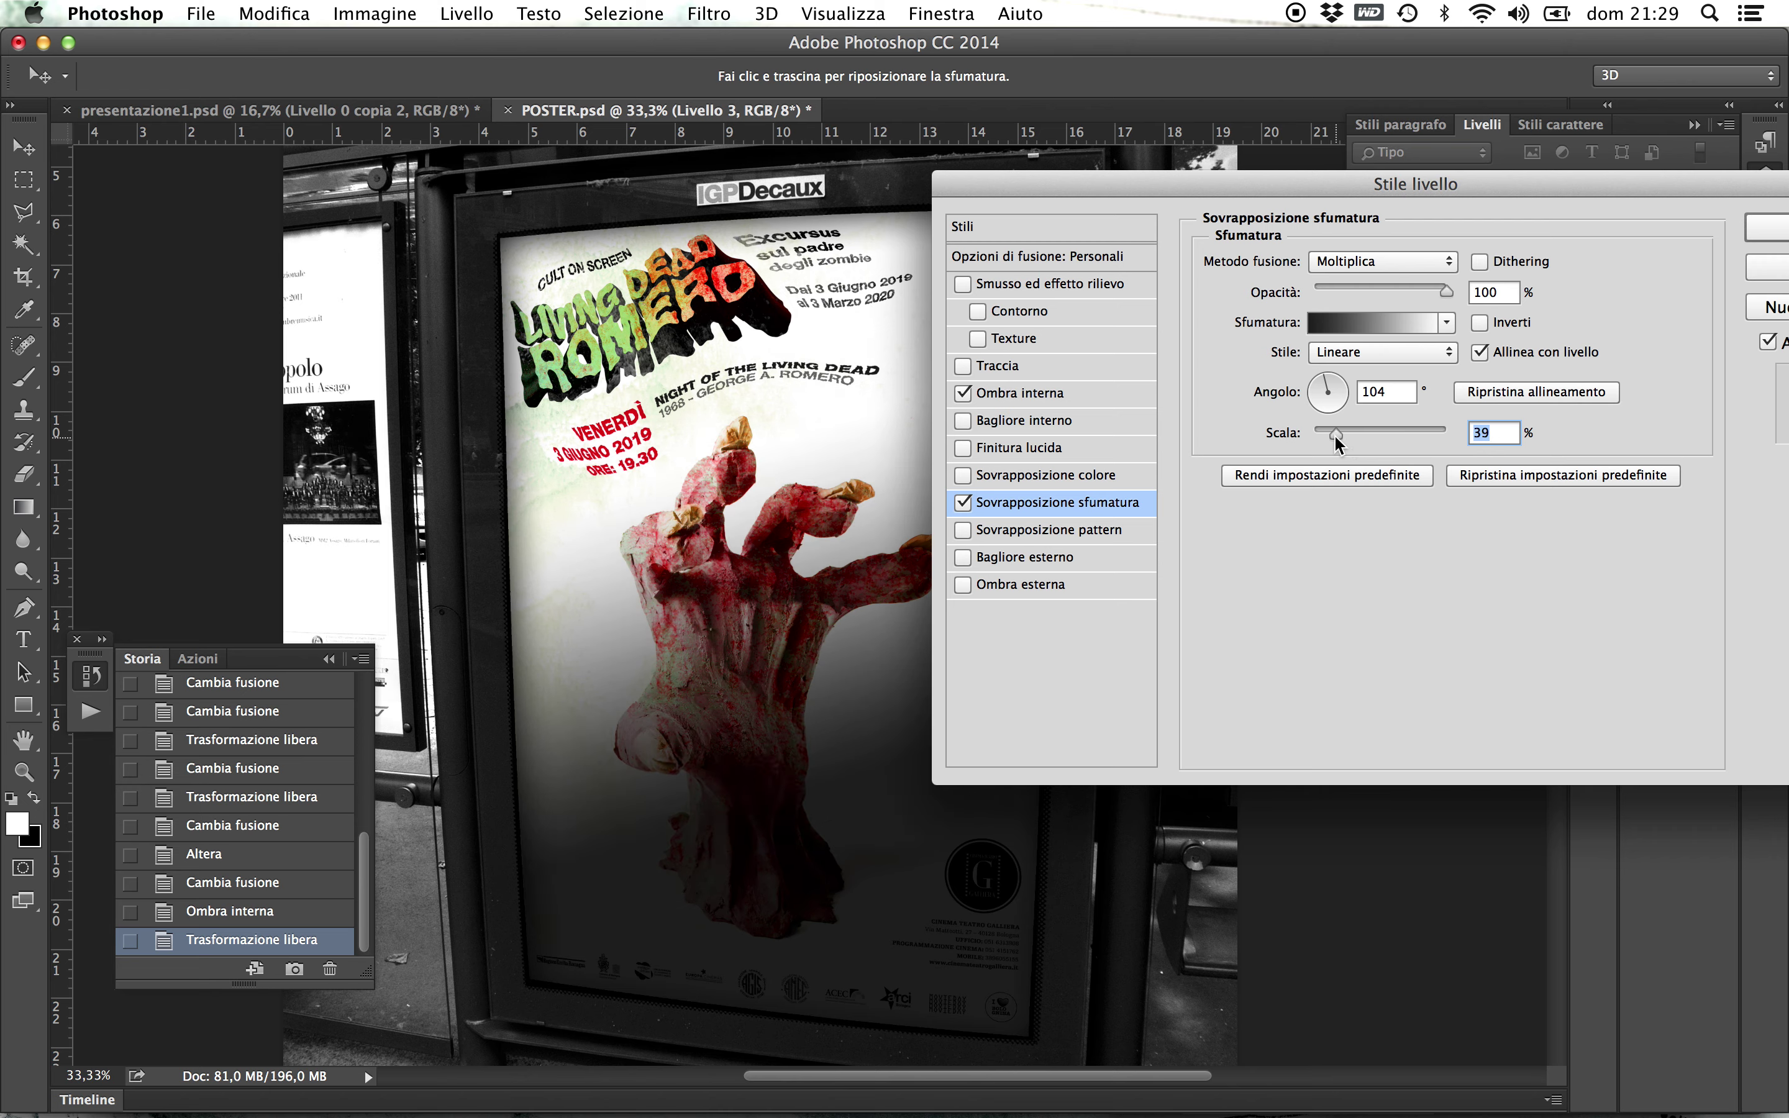
{"action": "mouse_move", "coordinate": [1337, 441]}
{"action": "left_mouse_down"}
{"action": "mouse_move", "coordinate": [1389, 442]}
{"action": "mouse_move", "coordinate": [1345, 441]}
{"action": "left_mouse_up"}
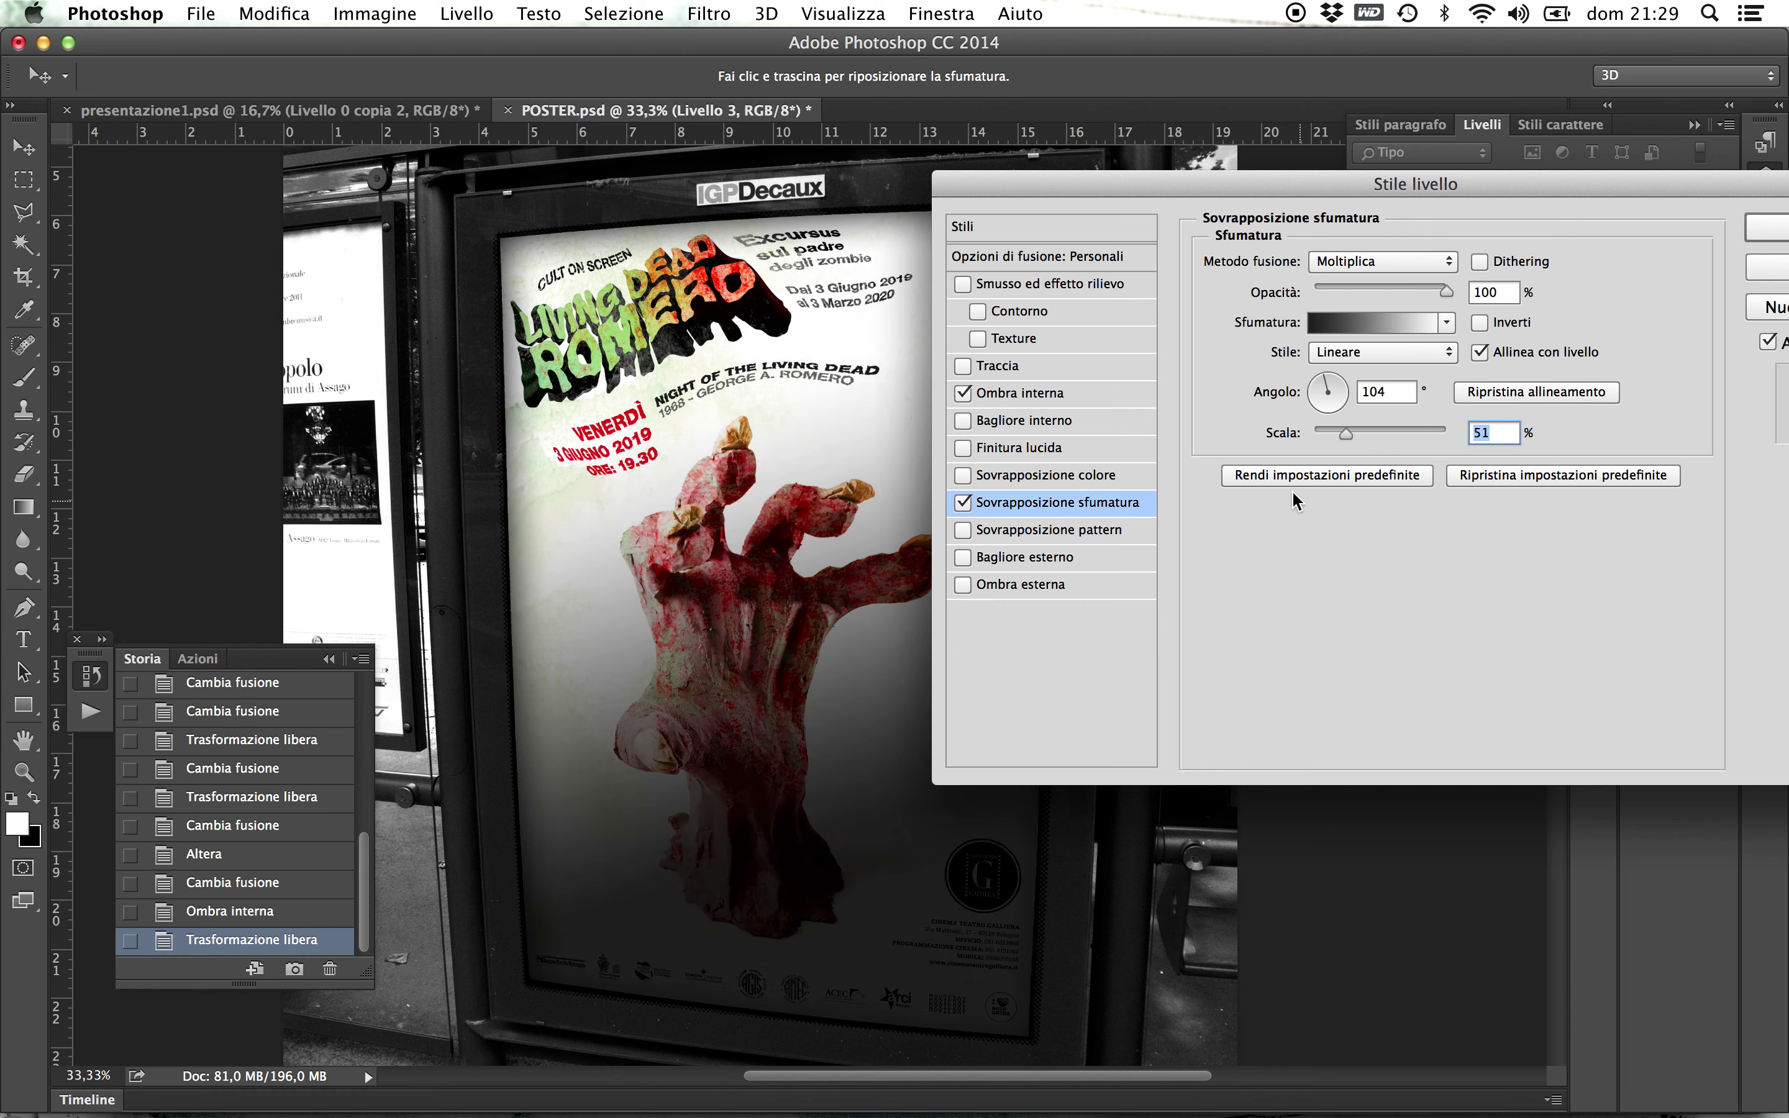
{"action": "mouse_move", "coordinate": [1346, 442]}
{"action": "left_mouse_down"}
{"action": "mouse_move", "coordinate": [1441, 436]}
{"action": "mouse_move", "coordinate": [1421, 436]}
{"action": "left_mouse_up"}
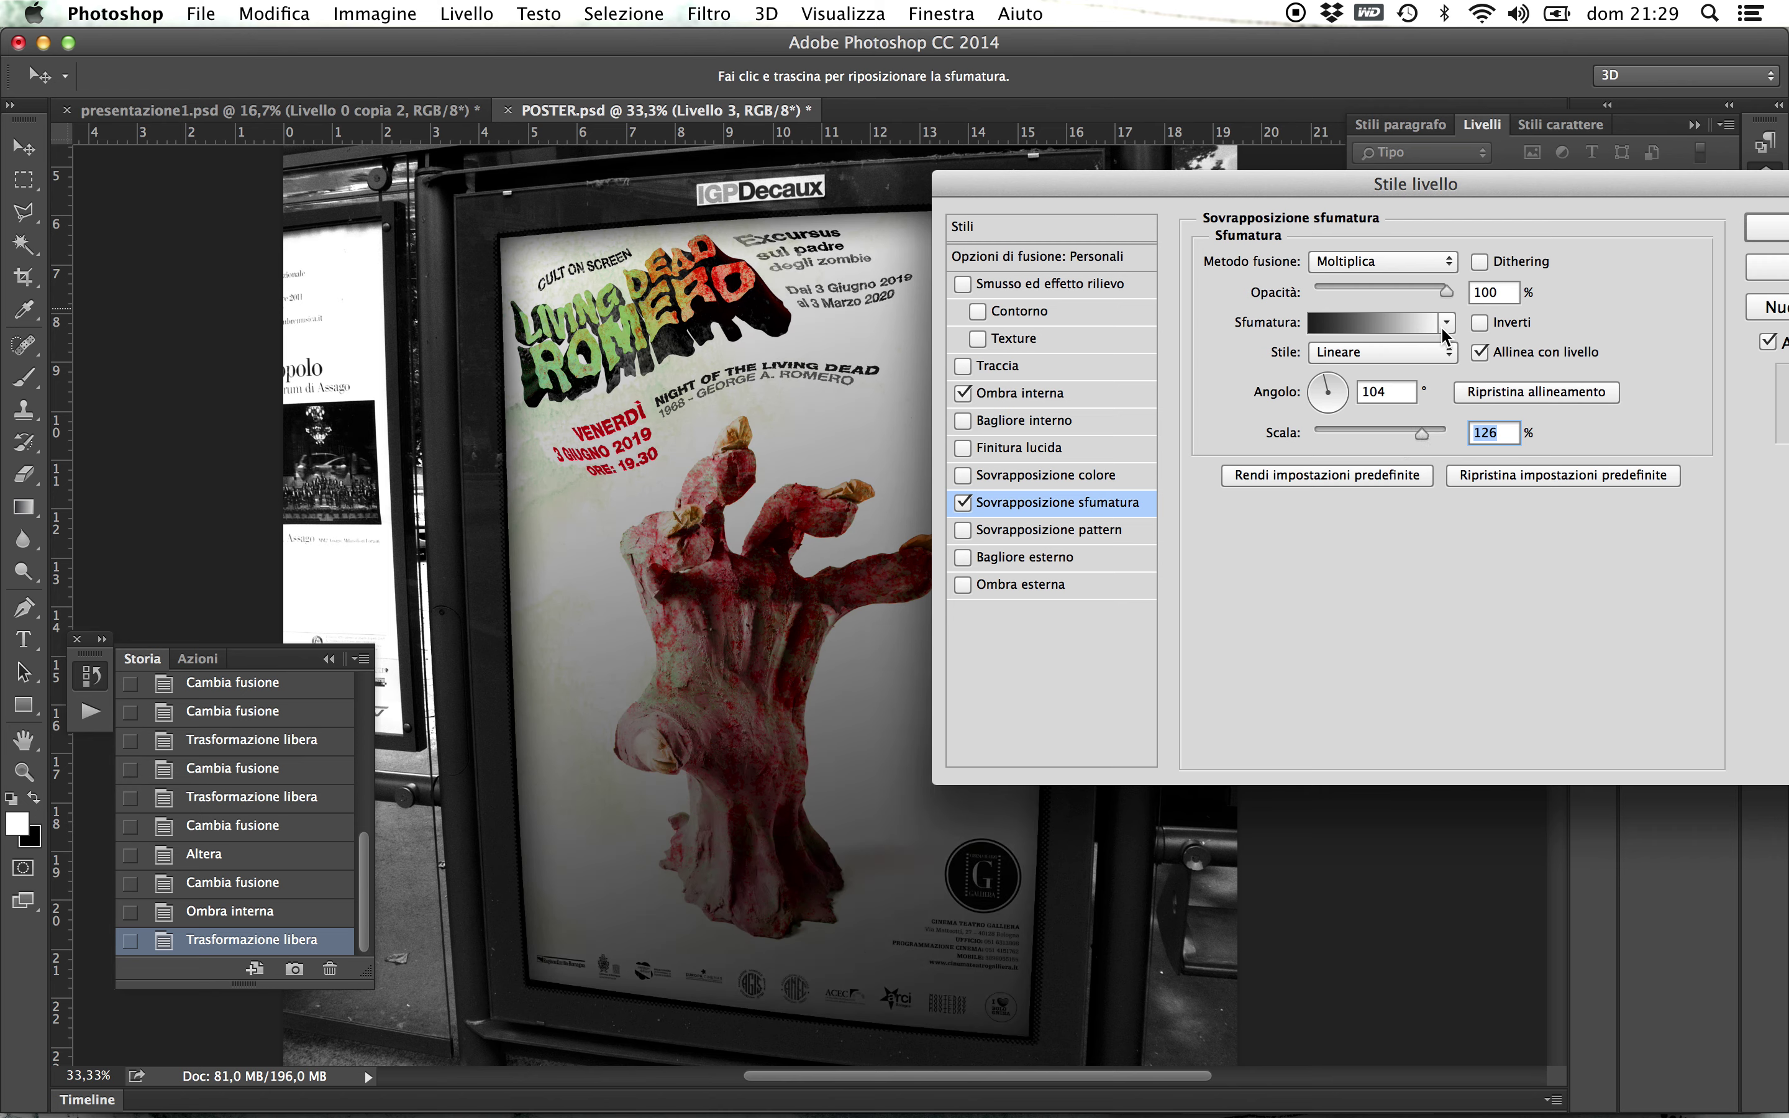
{"action": "left_click_drag", "start_coordinate": [1446, 289], "coordinate": [1420, 291]}
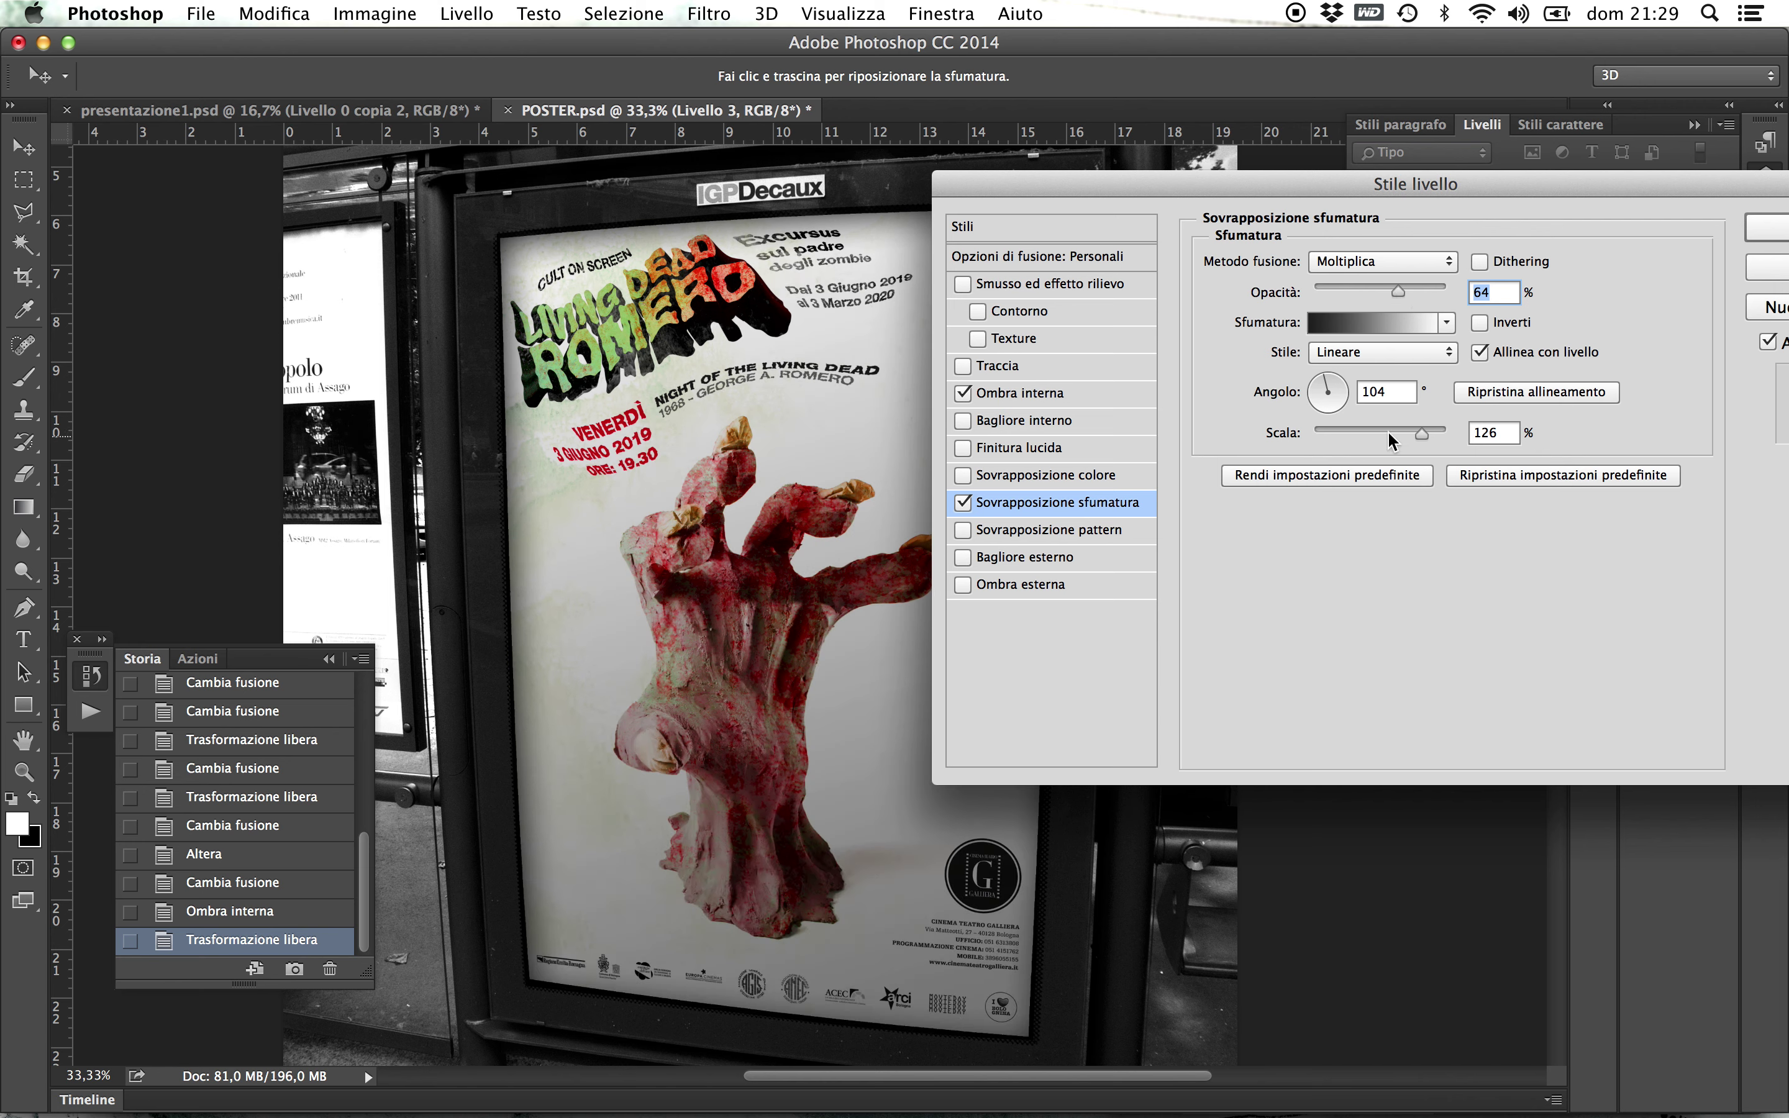
- Try the Radiale style for the gradient overlay, and return it to Lineare
{"action": "left_click", "coordinate": [1397, 353]}
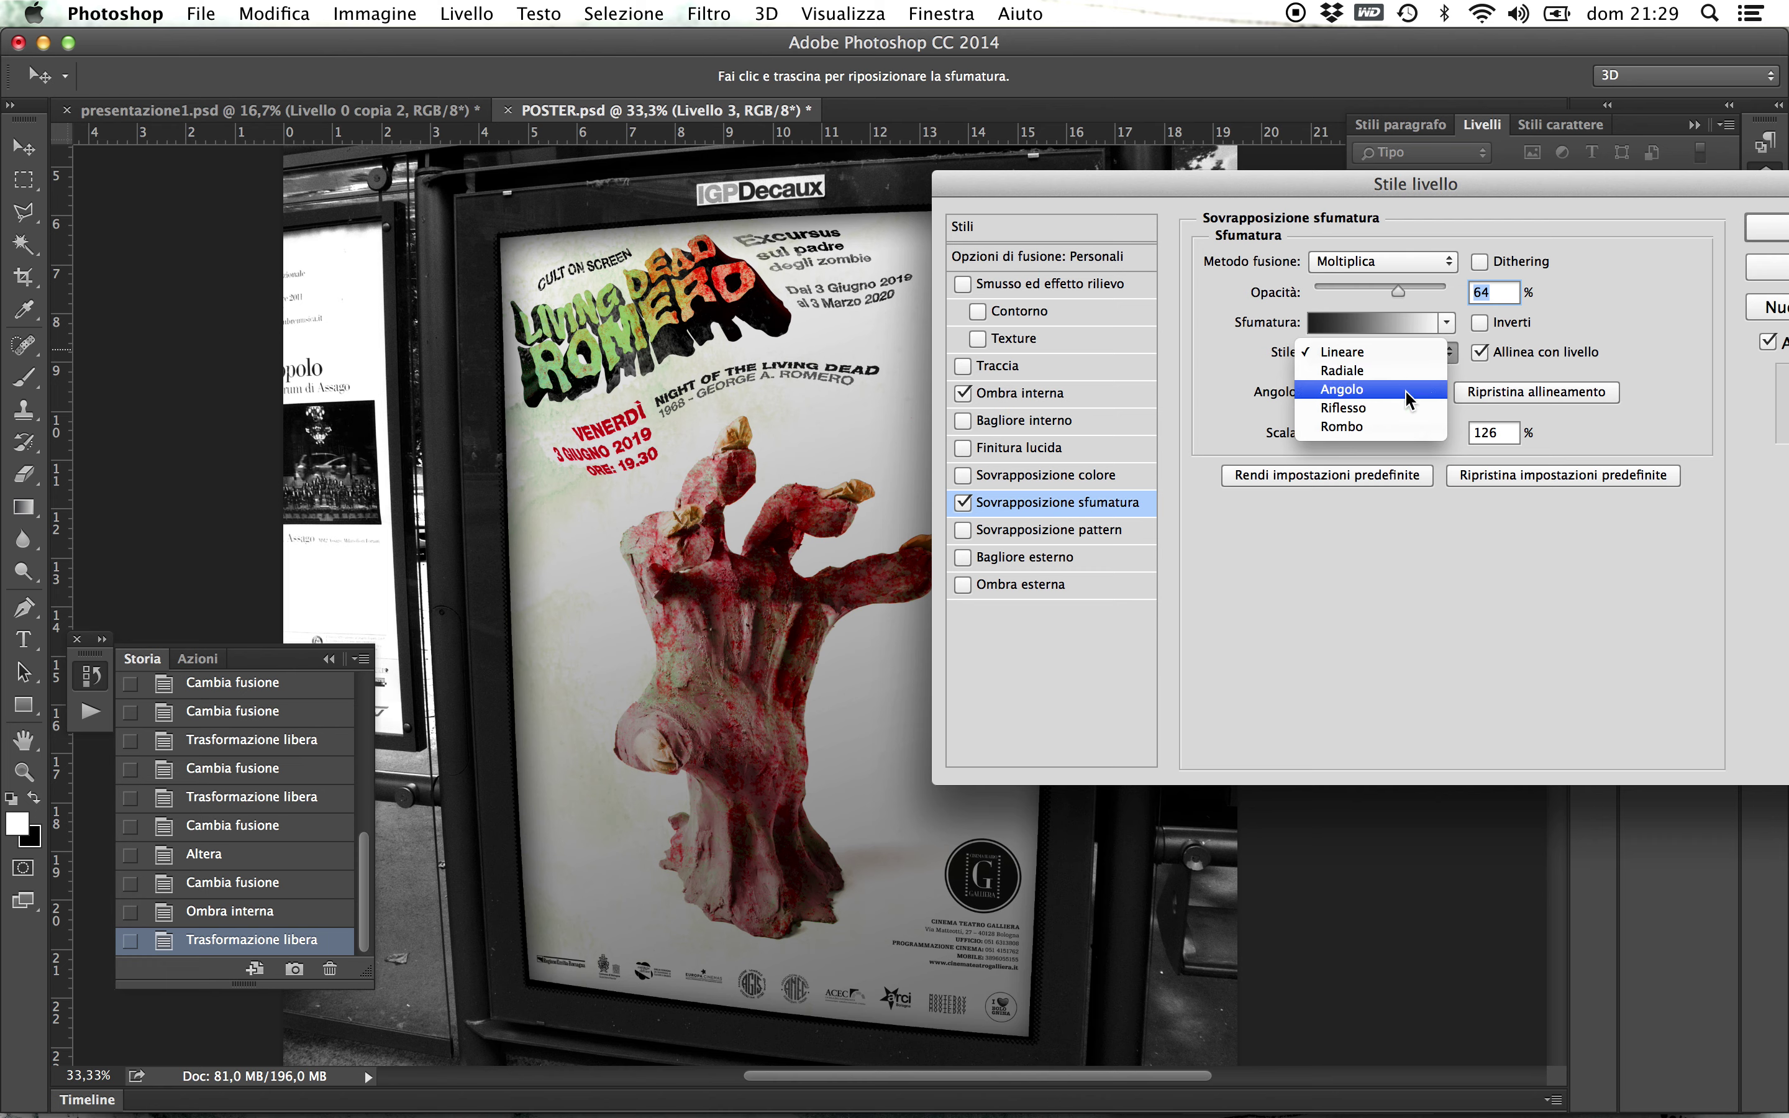
{"action": "left_click", "coordinate": [1363, 369]}
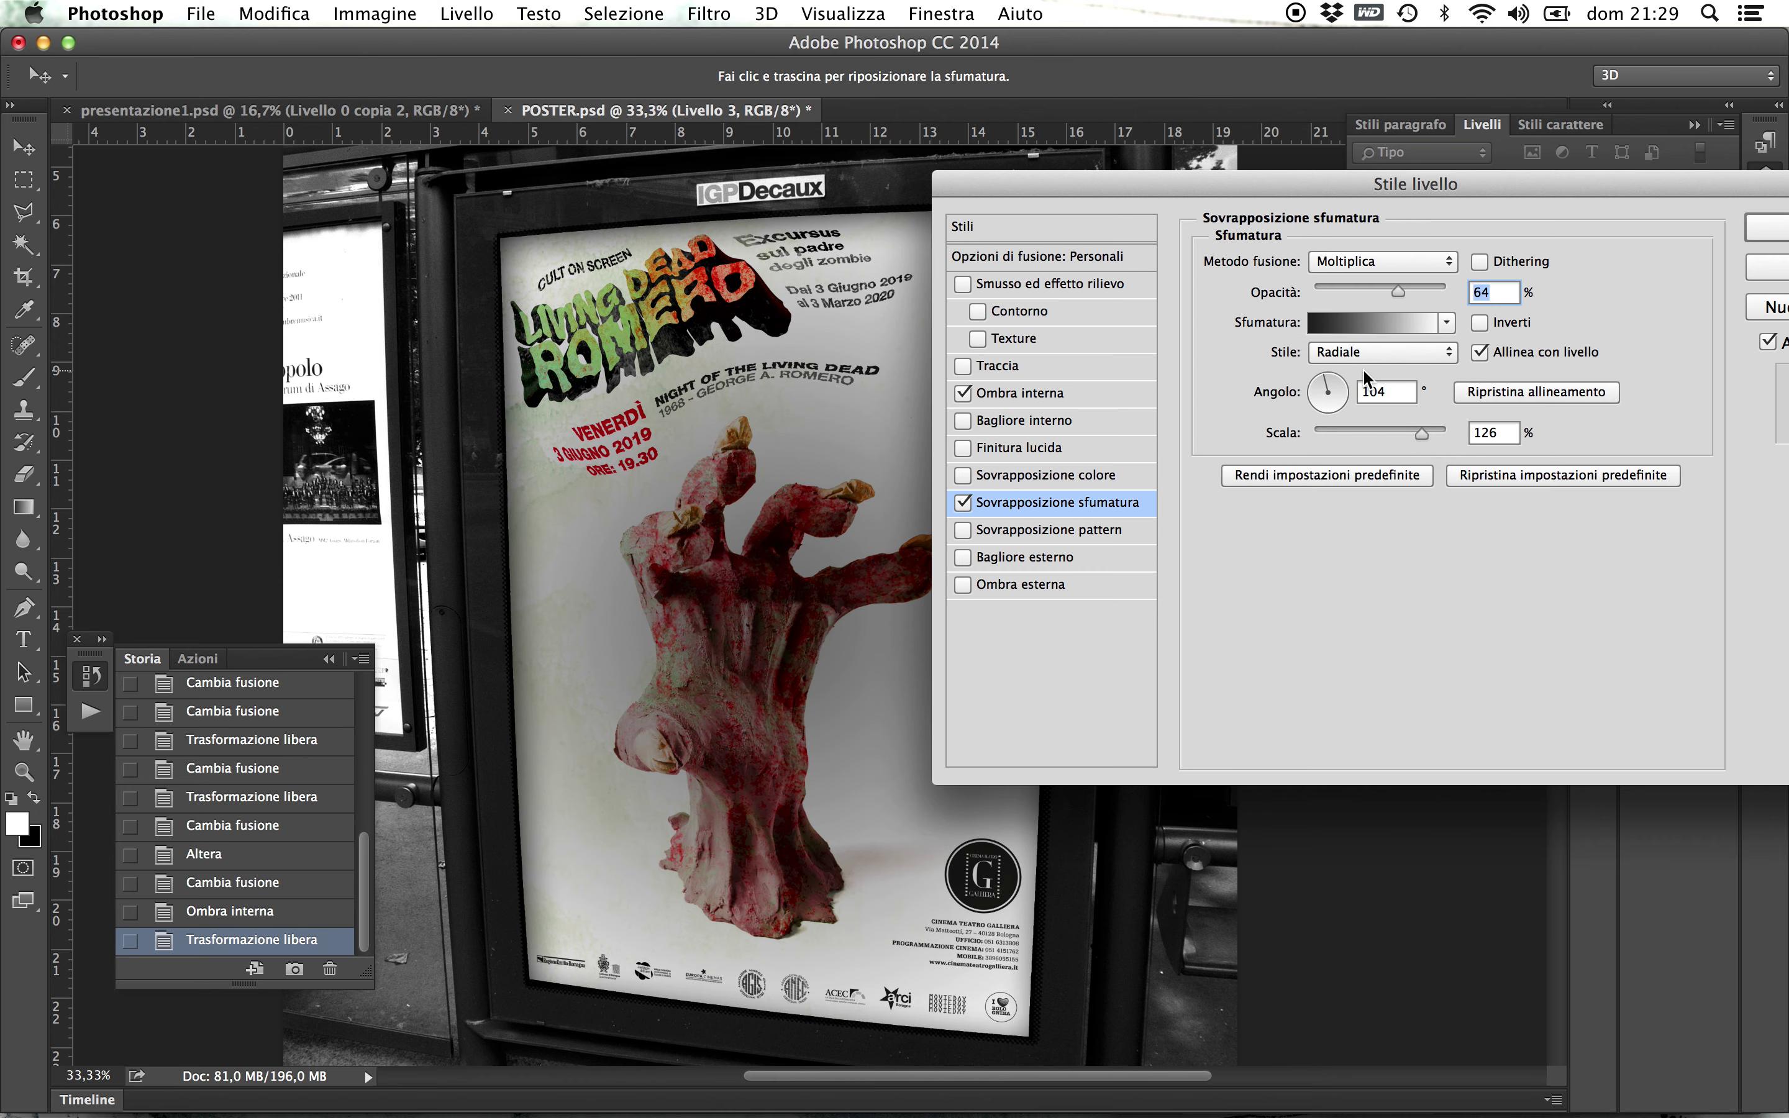
{"action": "left_click", "coordinate": [1365, 351]}
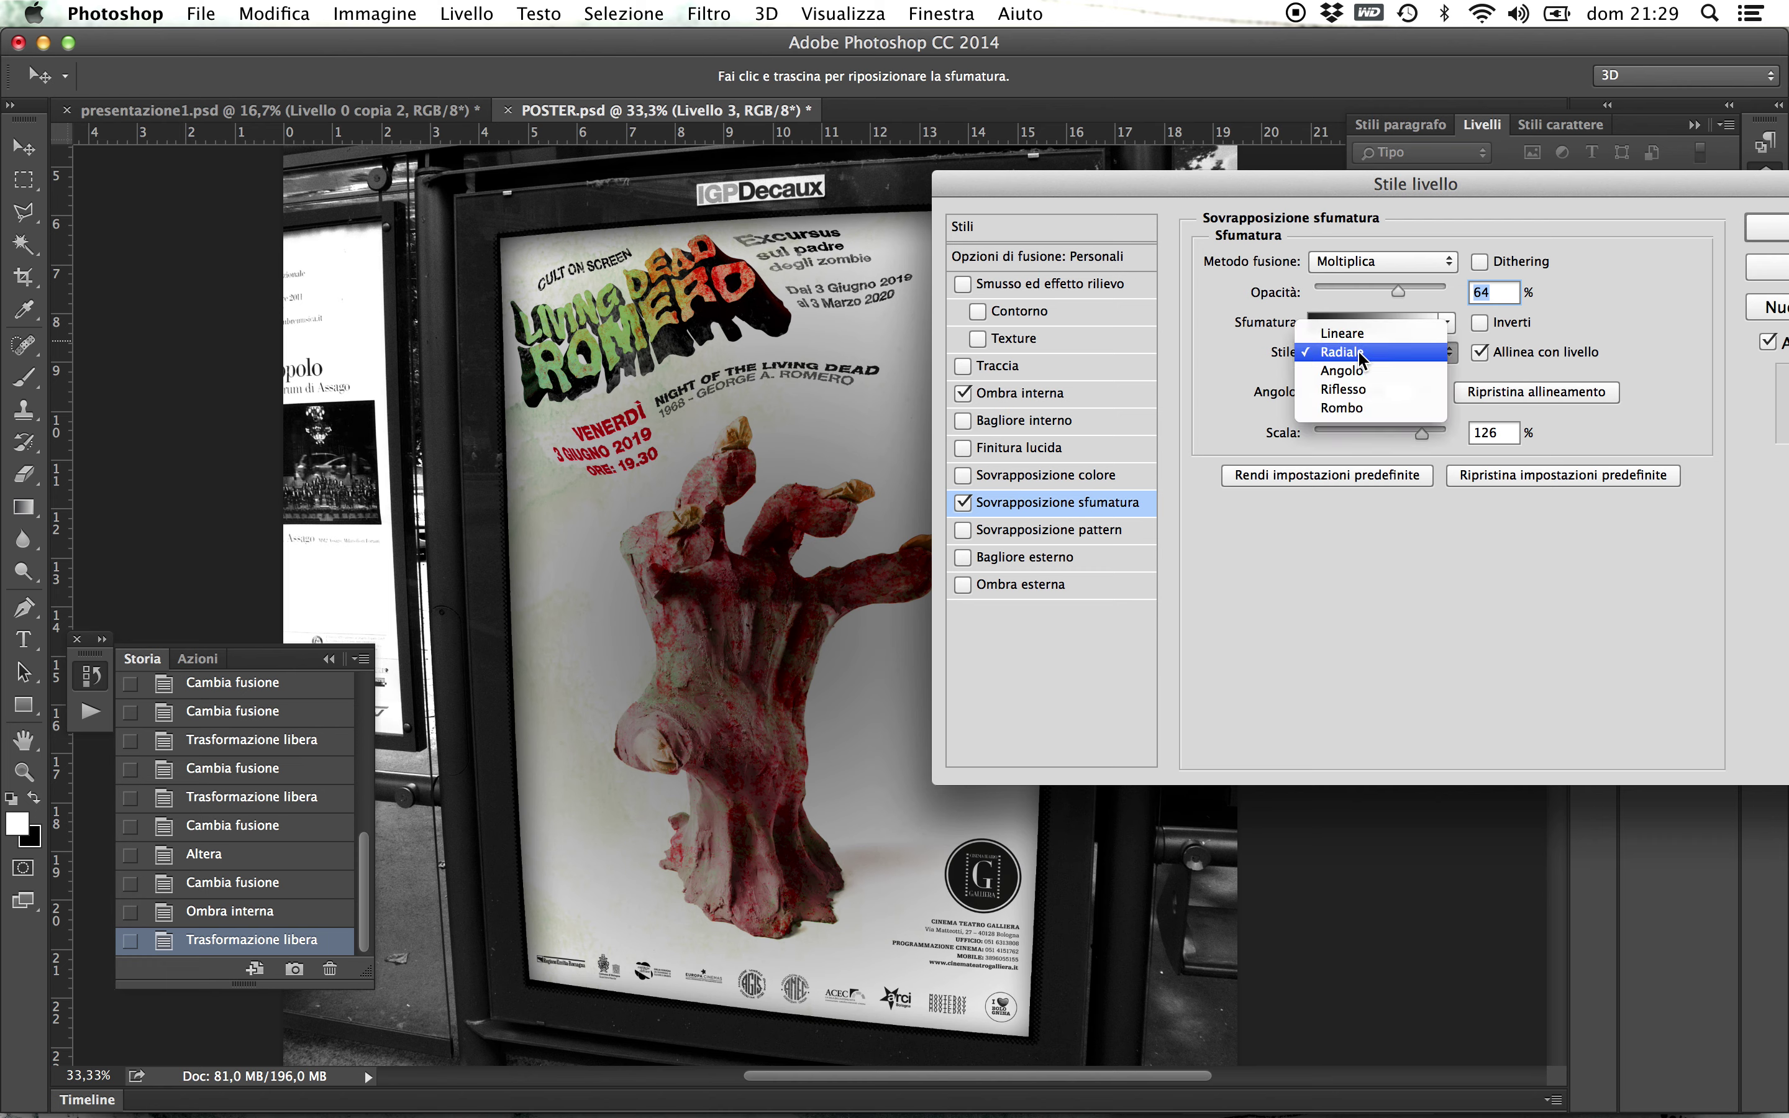
{"action": "left_click", "coordinate": [1358, 337]}
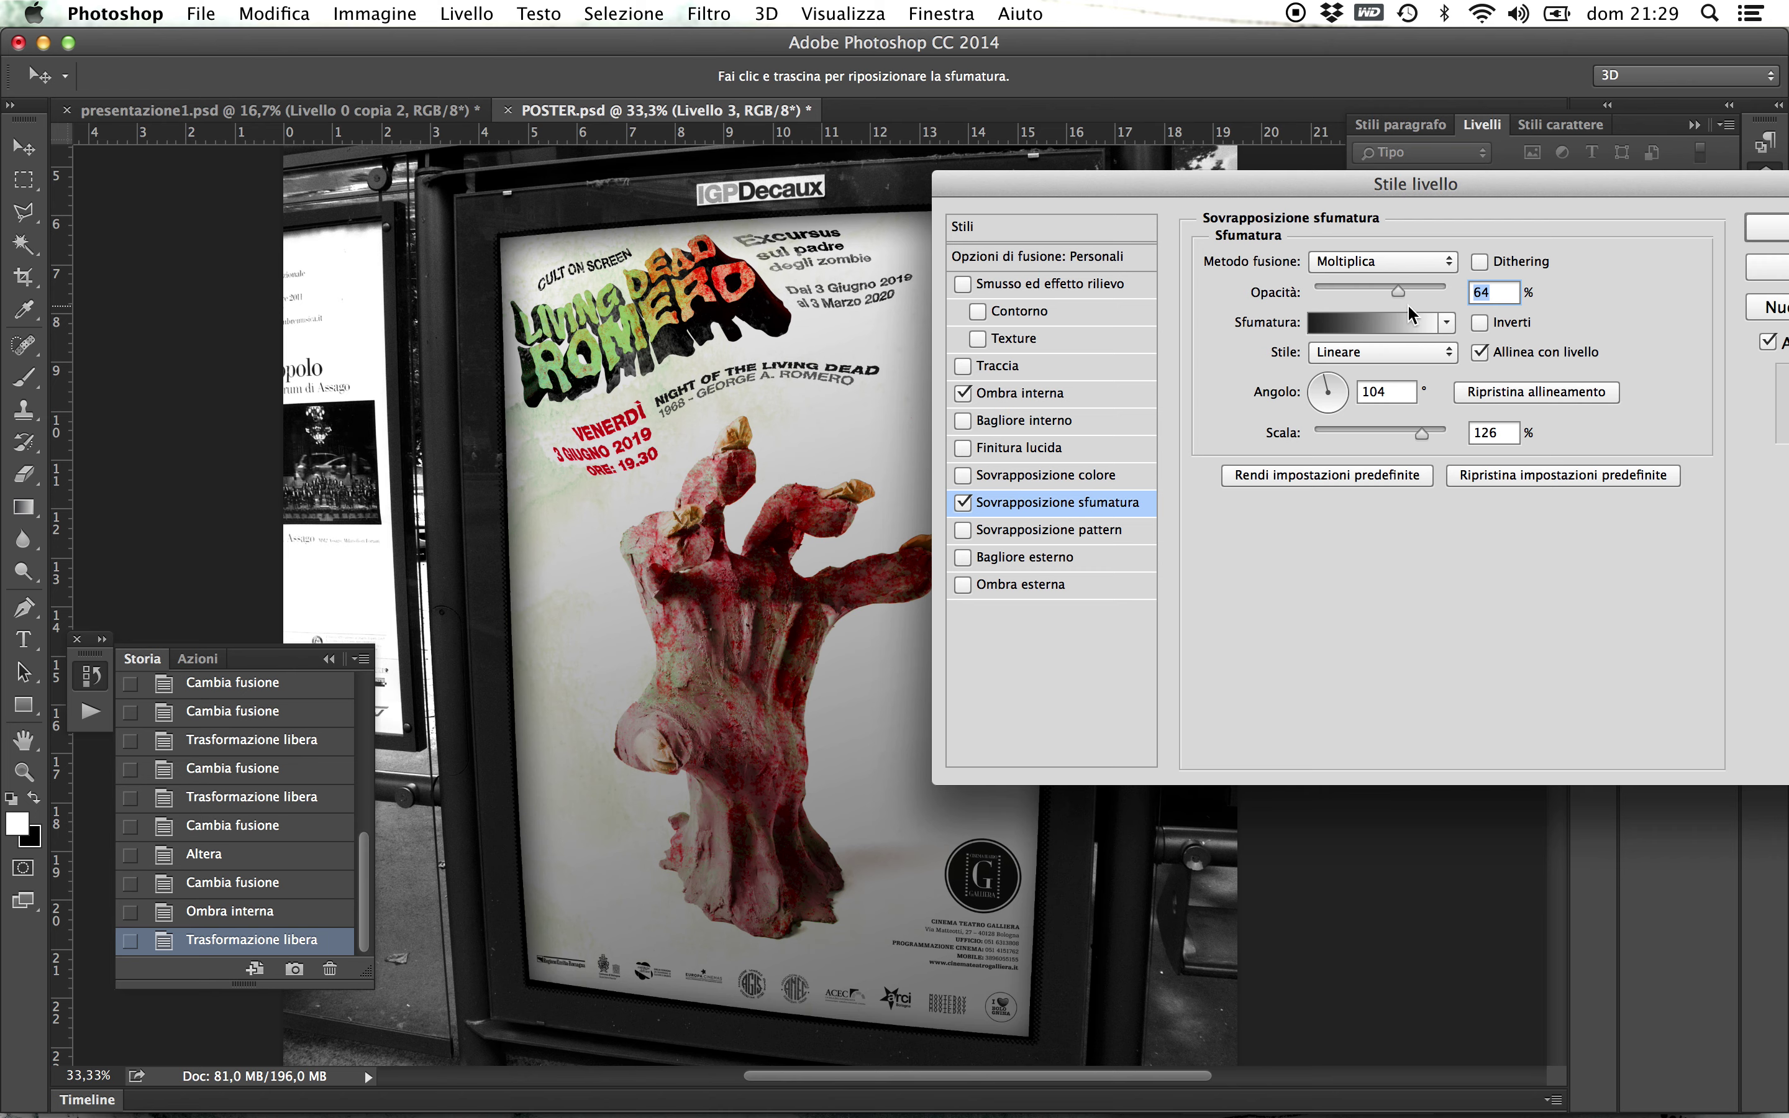
- Set the gradient overlay to 50% opacity, compare the Sovrapponi and Luce soffusa blend modes, and choose Luce intensa
{"action": "mouse_move", "coordinate": [1398, 290]}
{"action": "left_mouse_down"}
{"action": "mouse_move", "coordinate": [1447, 291]}
{"action": "mouse_move", "coordinate": [1378, 295]}
{"action": "left_mouse_up"}
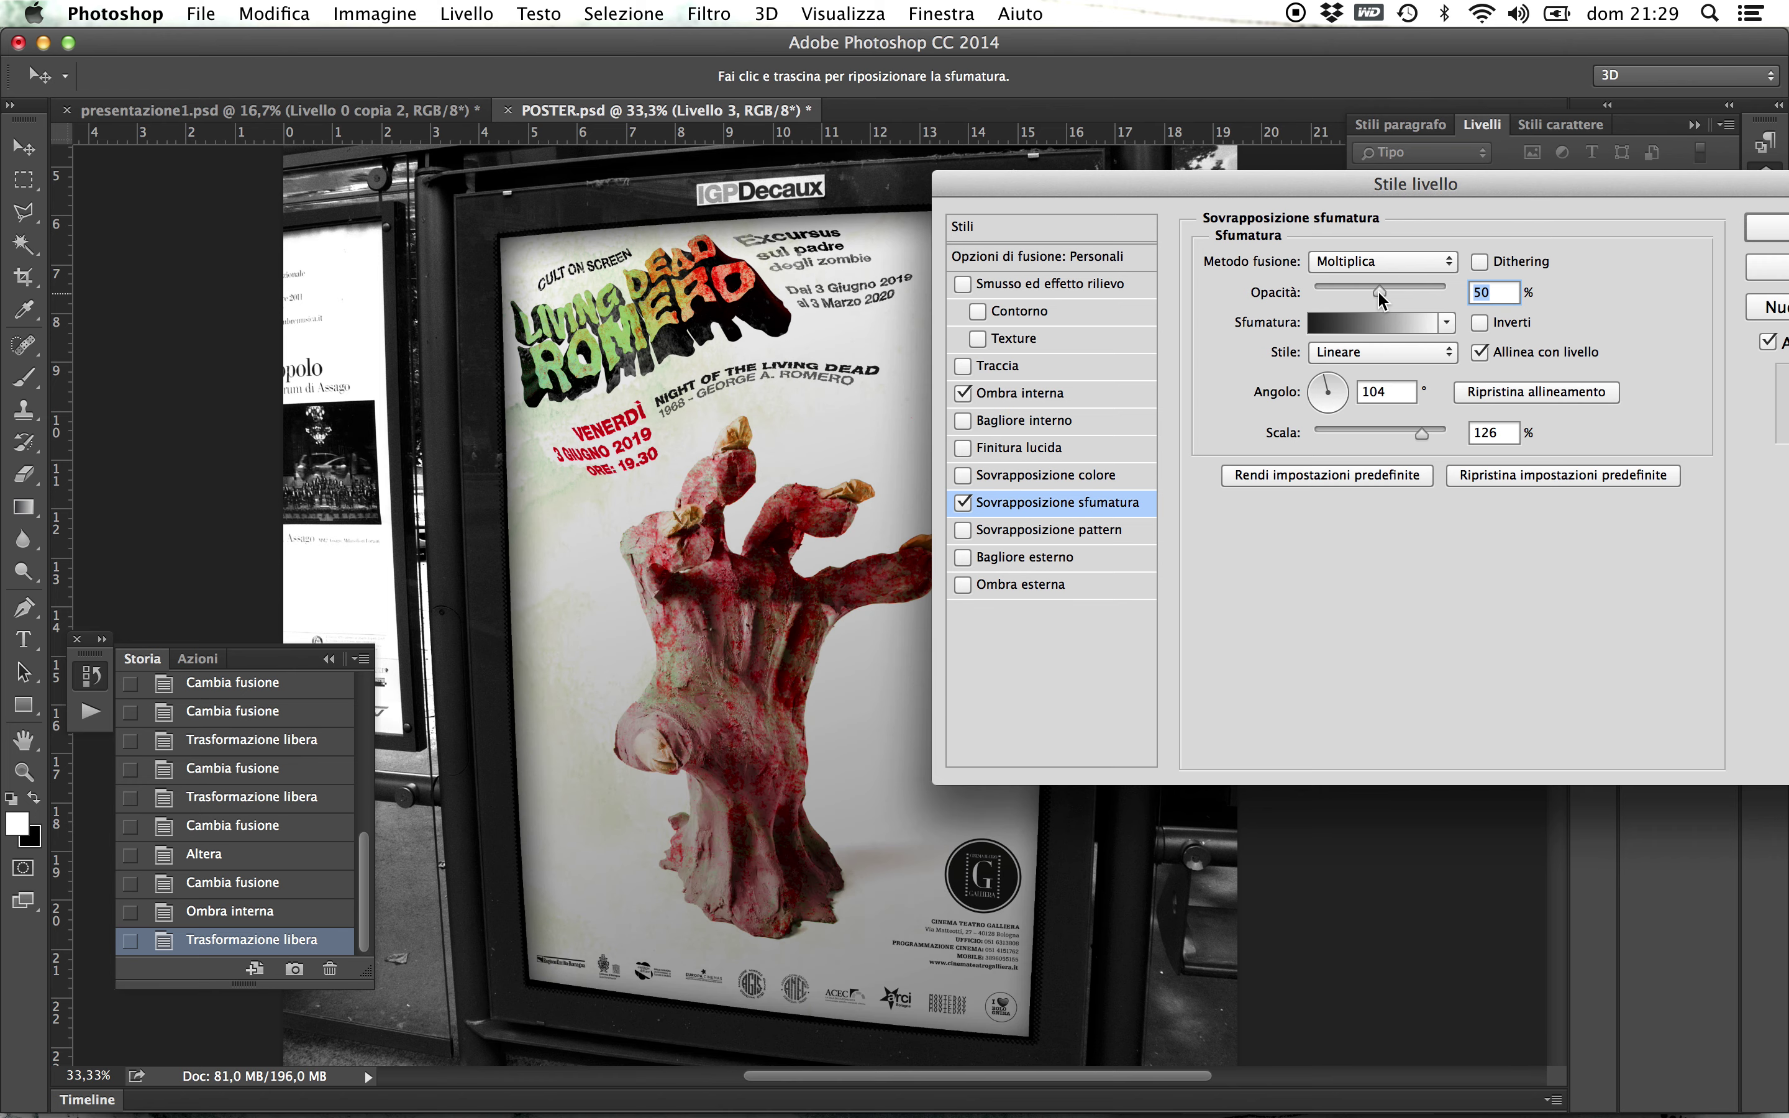
{"action": "left_click", "coordinate": [1400, 256]}
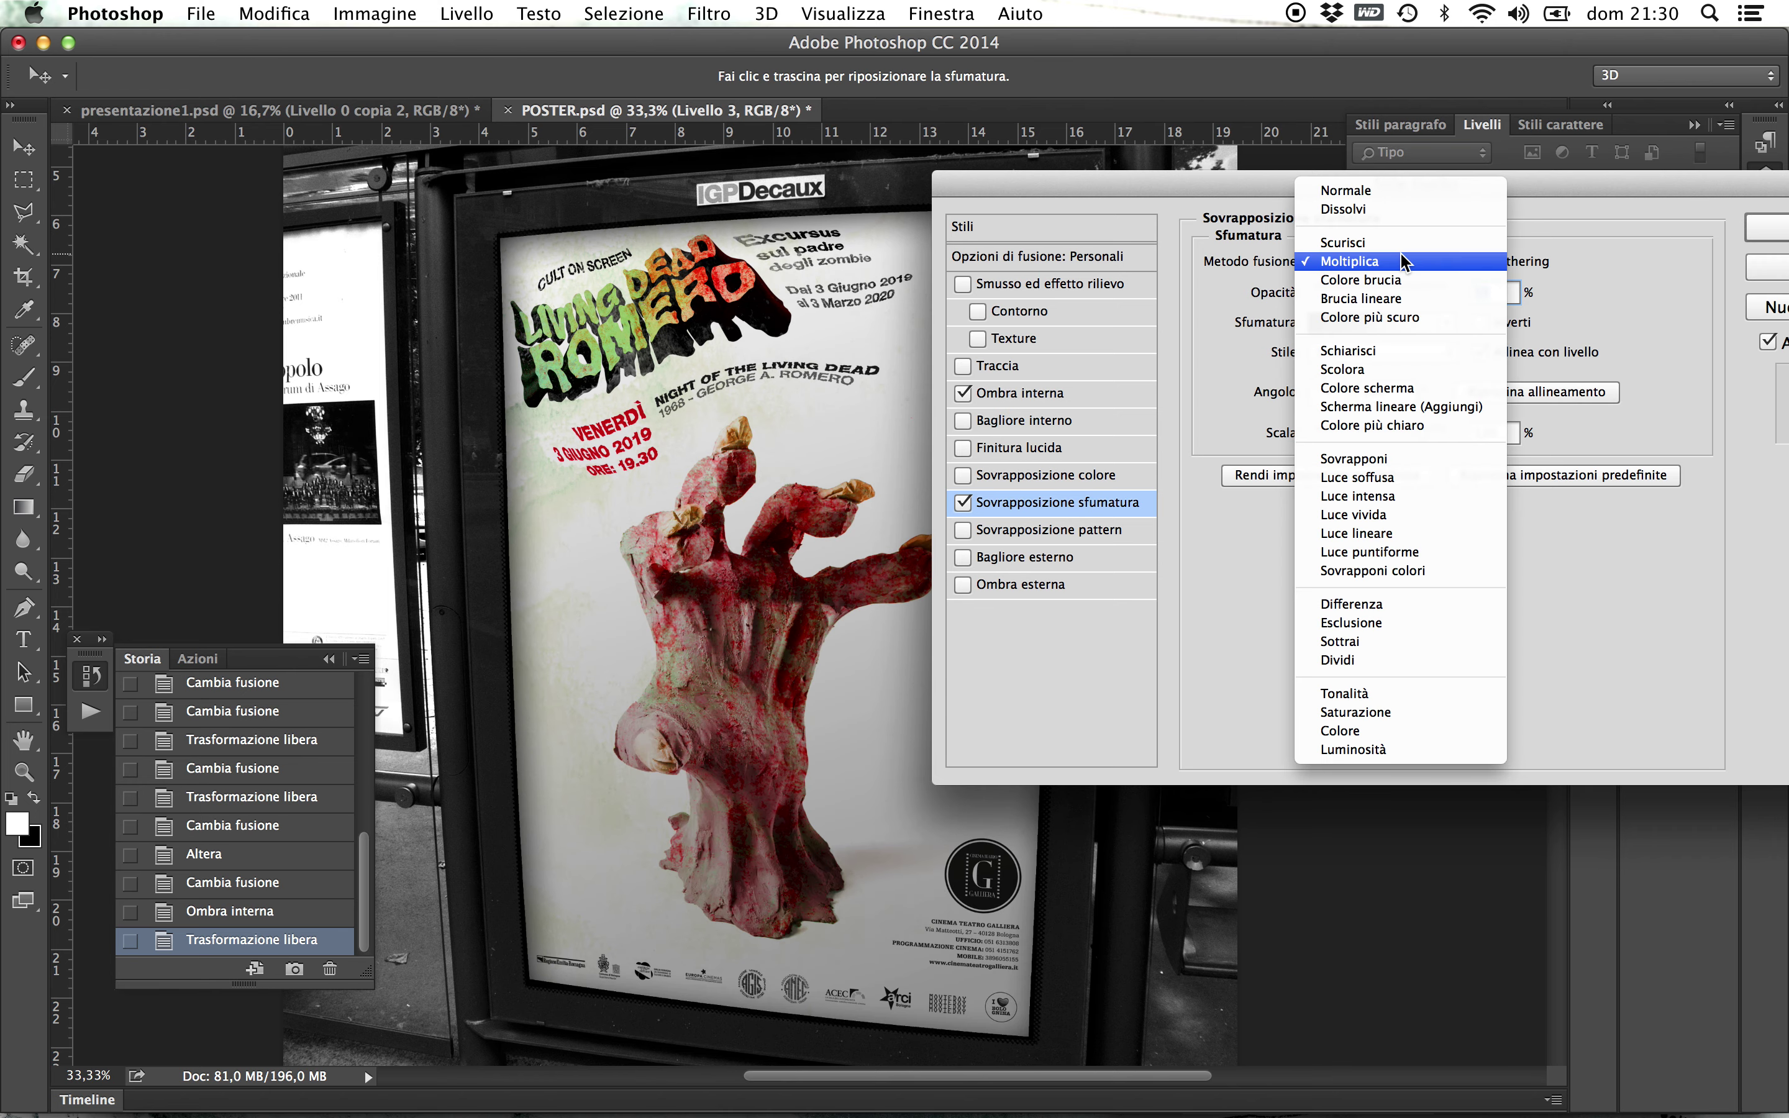
{"action": "left_click", "coordinate": [1407, 459]}
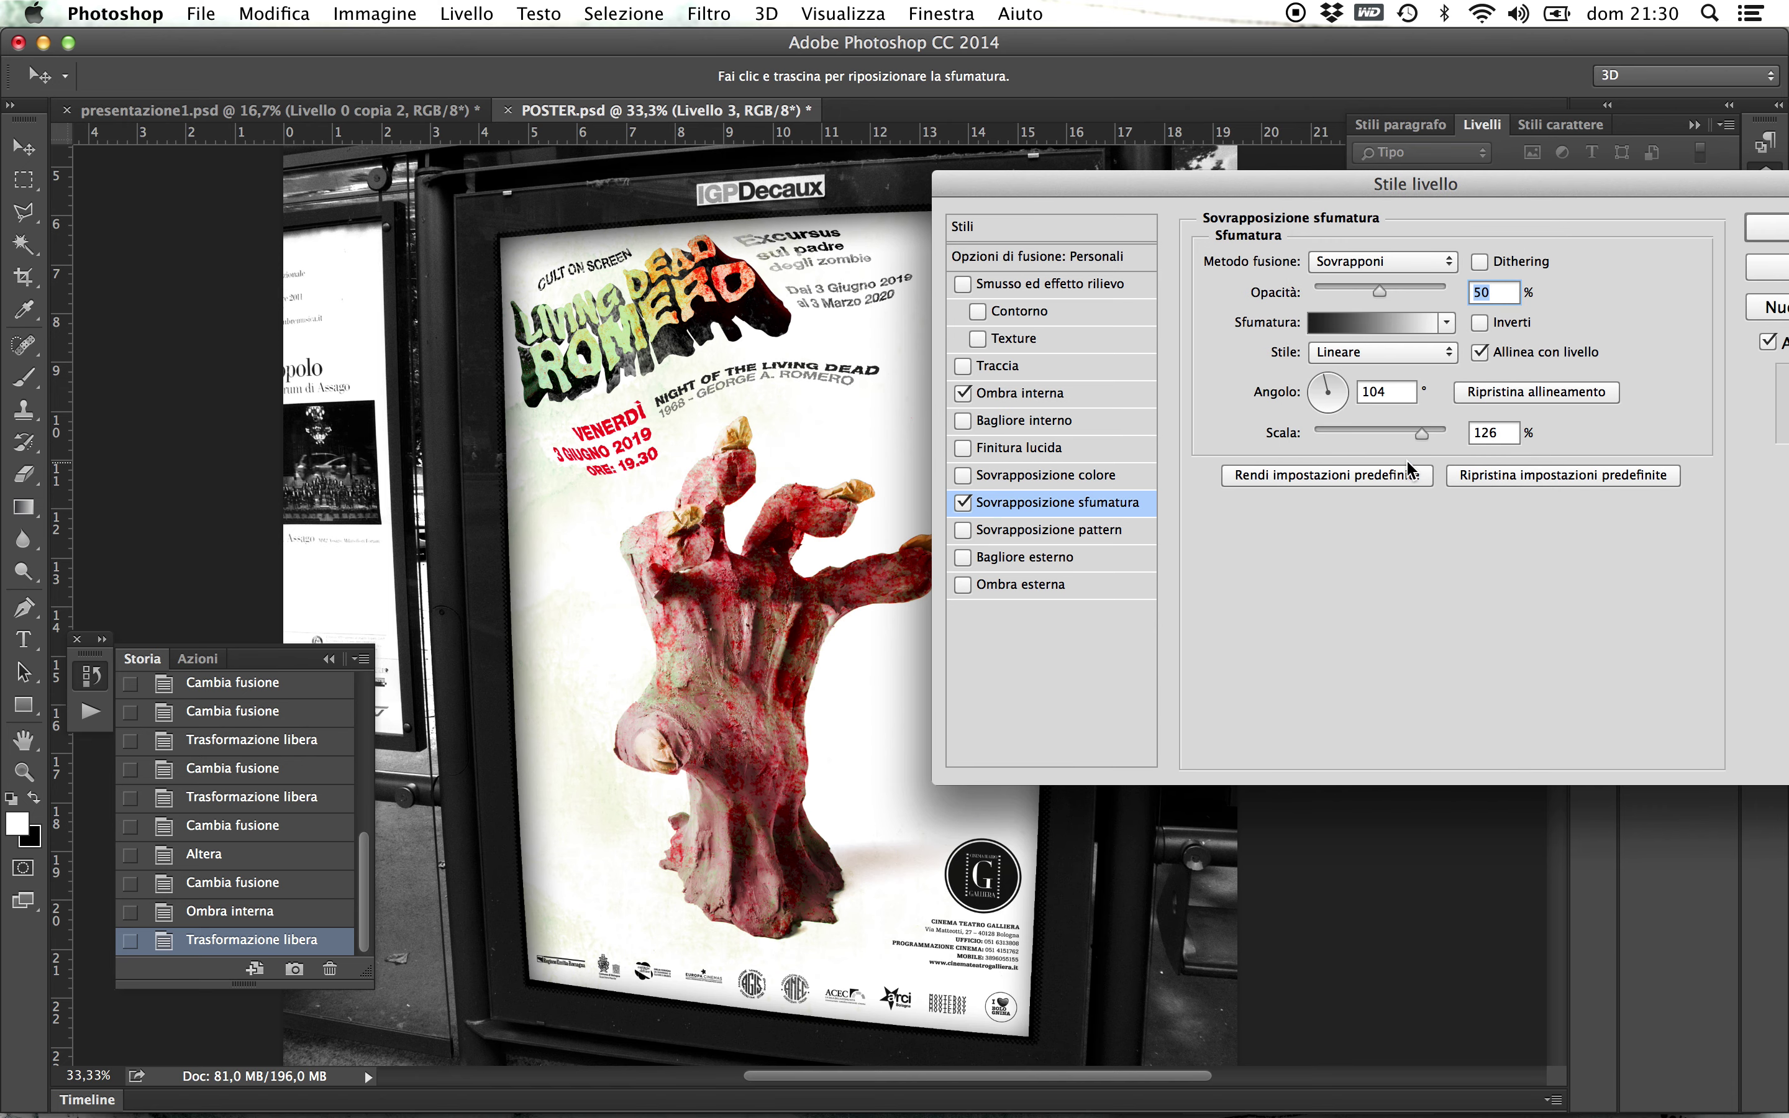
{"action": "left_click", "coordinate": [1425, 263]}
{"action": "left_click", "coordinate": [1420, 284]}
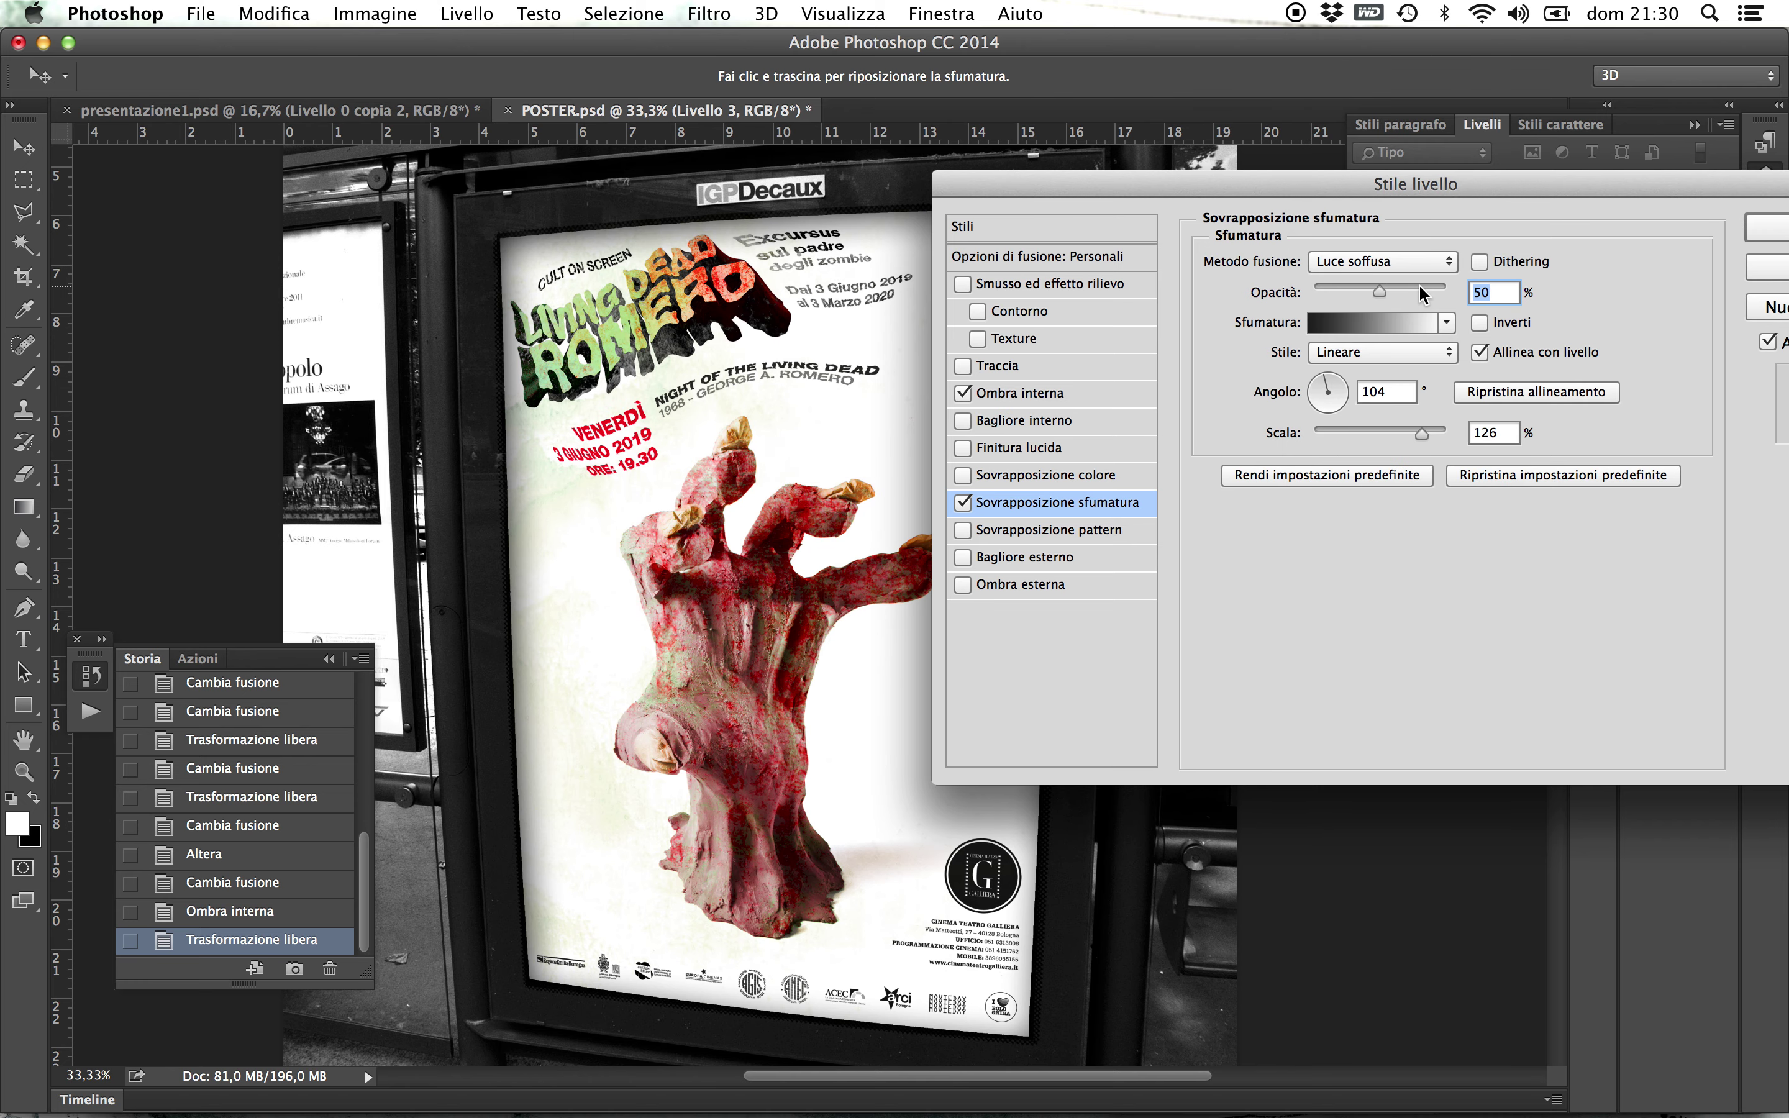
{"action": "left_click", "coordinate": [1416, 263]}
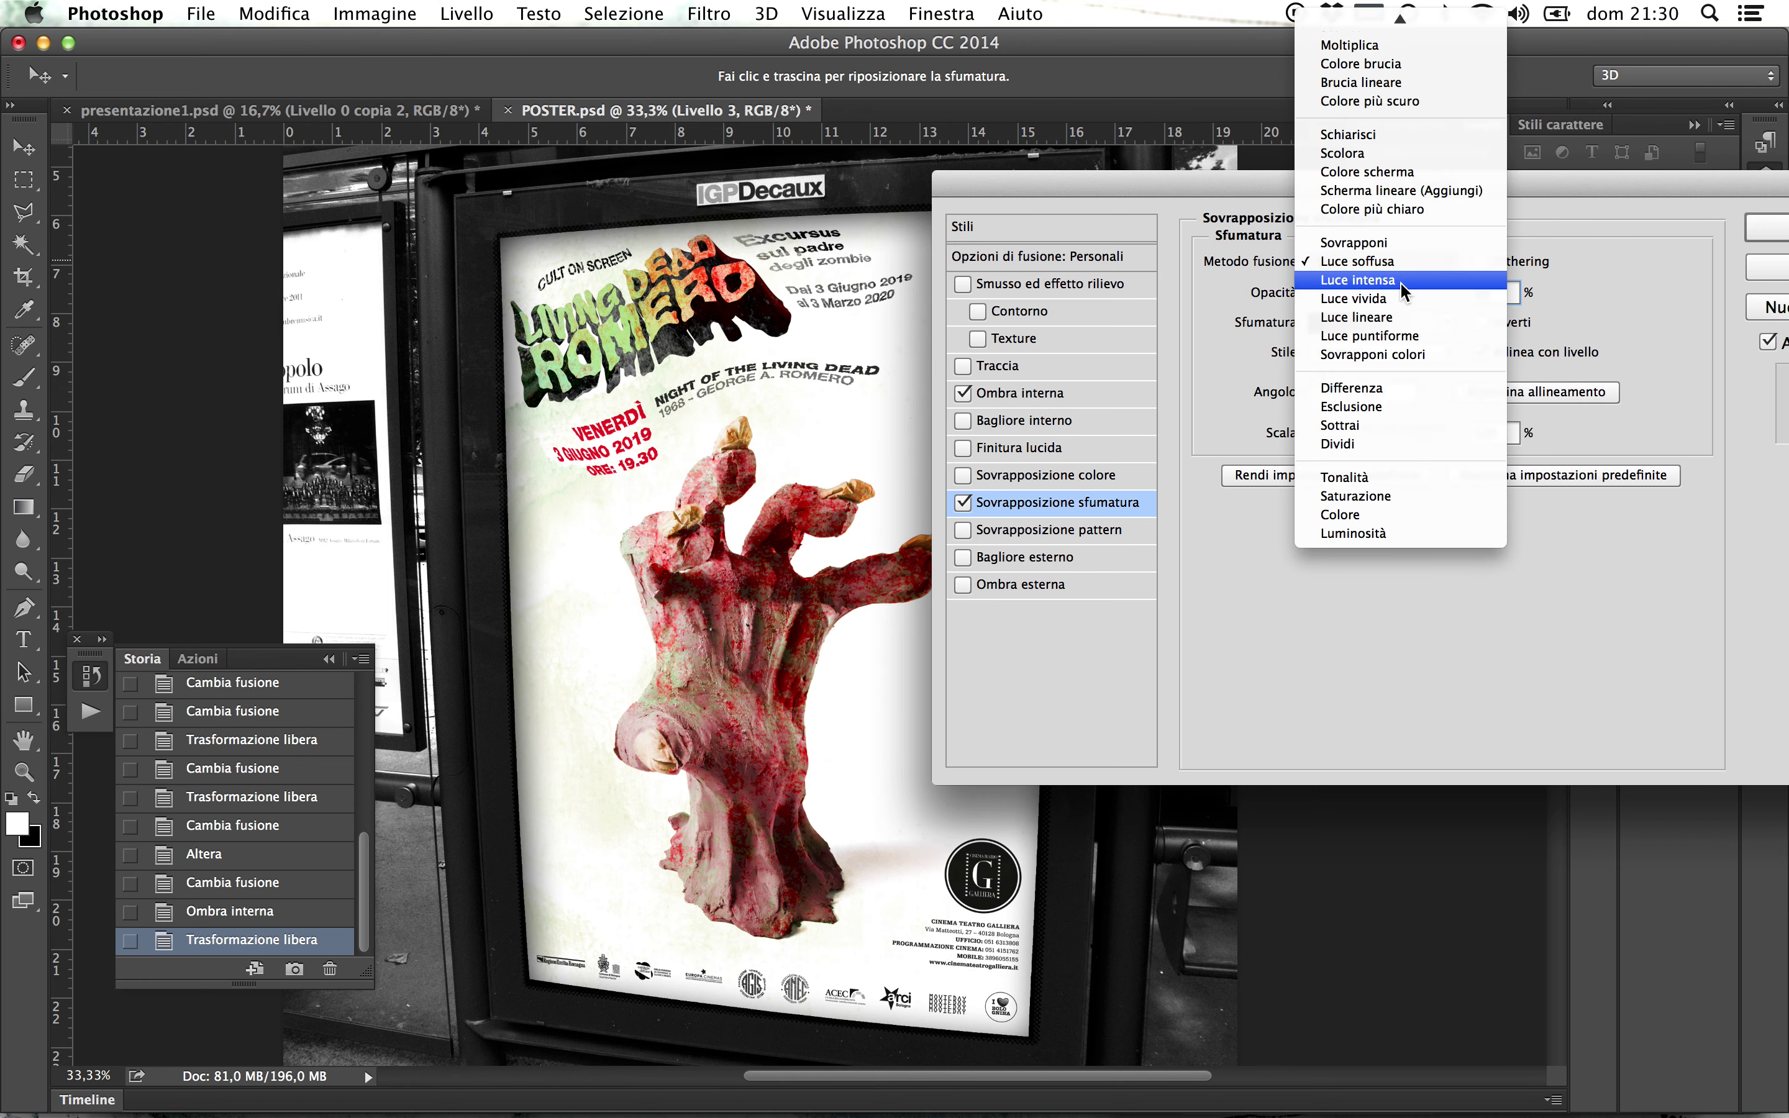
{"action": "left_click", "coordinate": [1400, 281]}
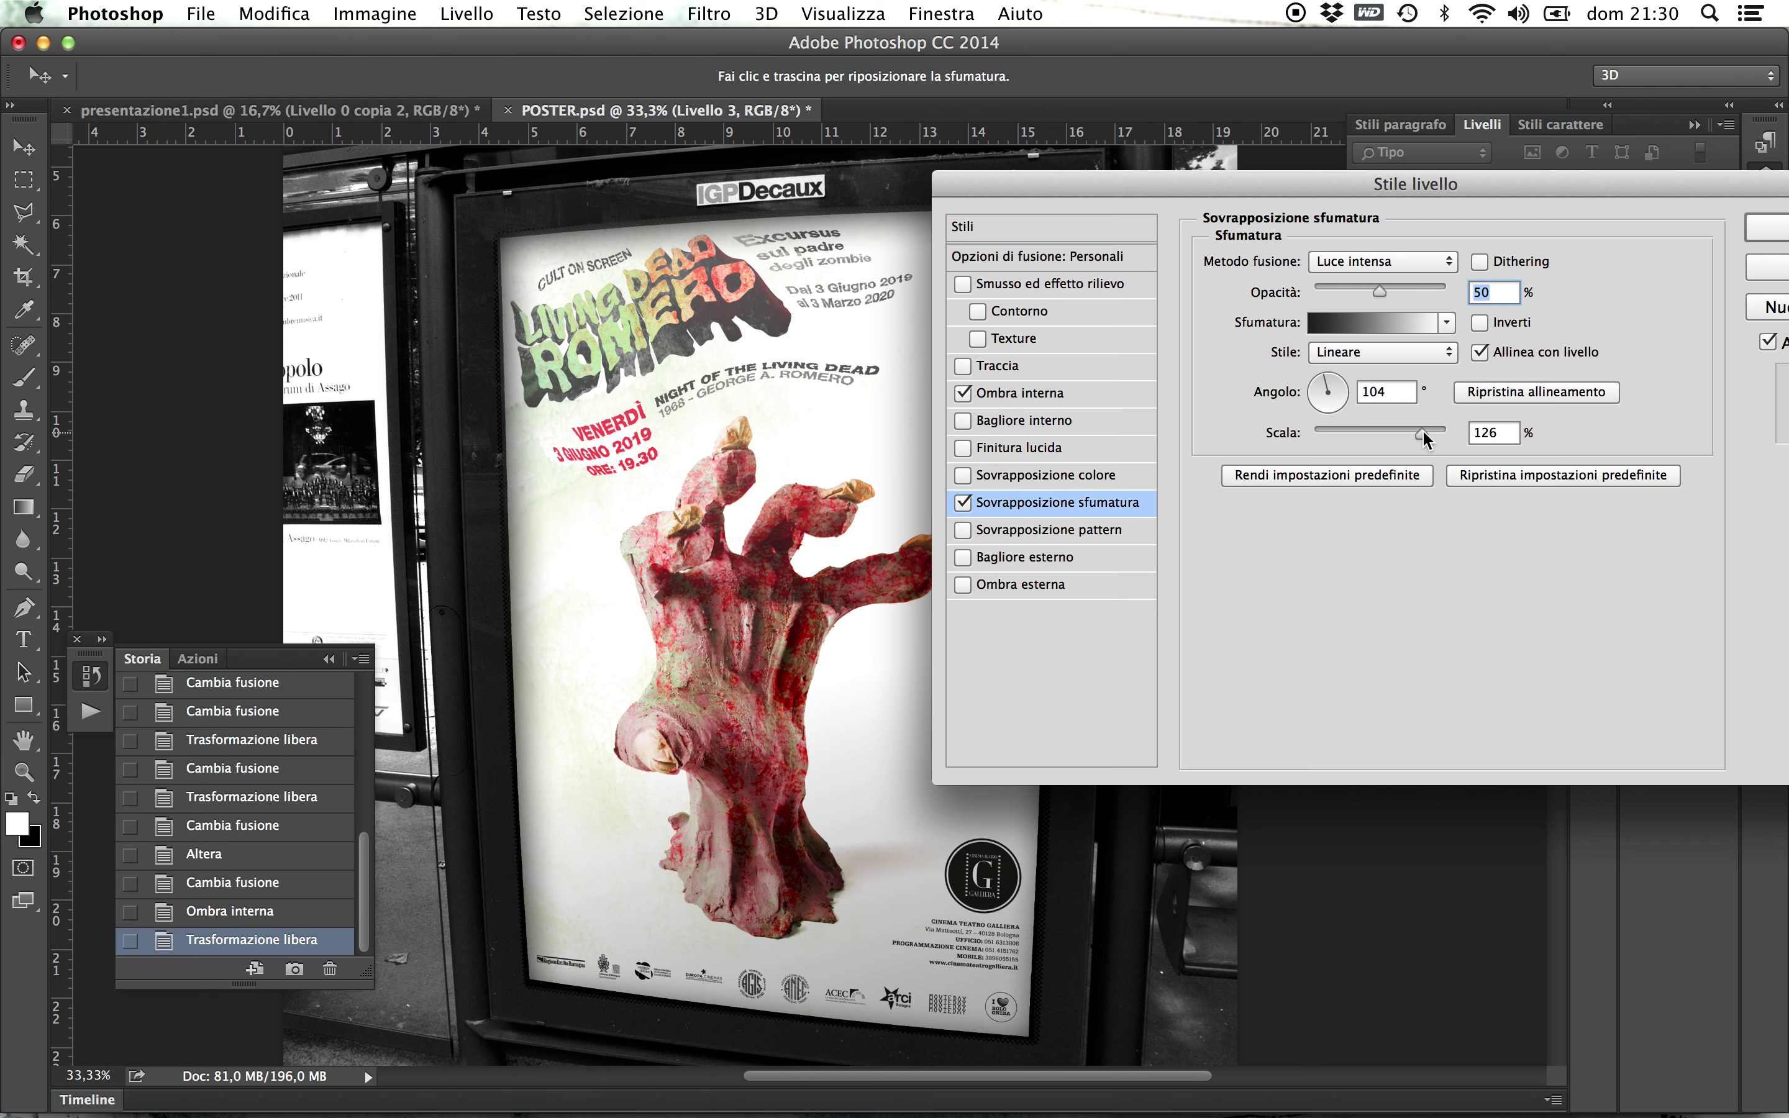
- Set the gradient overlay's Scala to 46% and its opacity to 28%
{"action": "left_click_drag", "start_coordinate": [1421, 435], "coordinate": [1464, 436]}
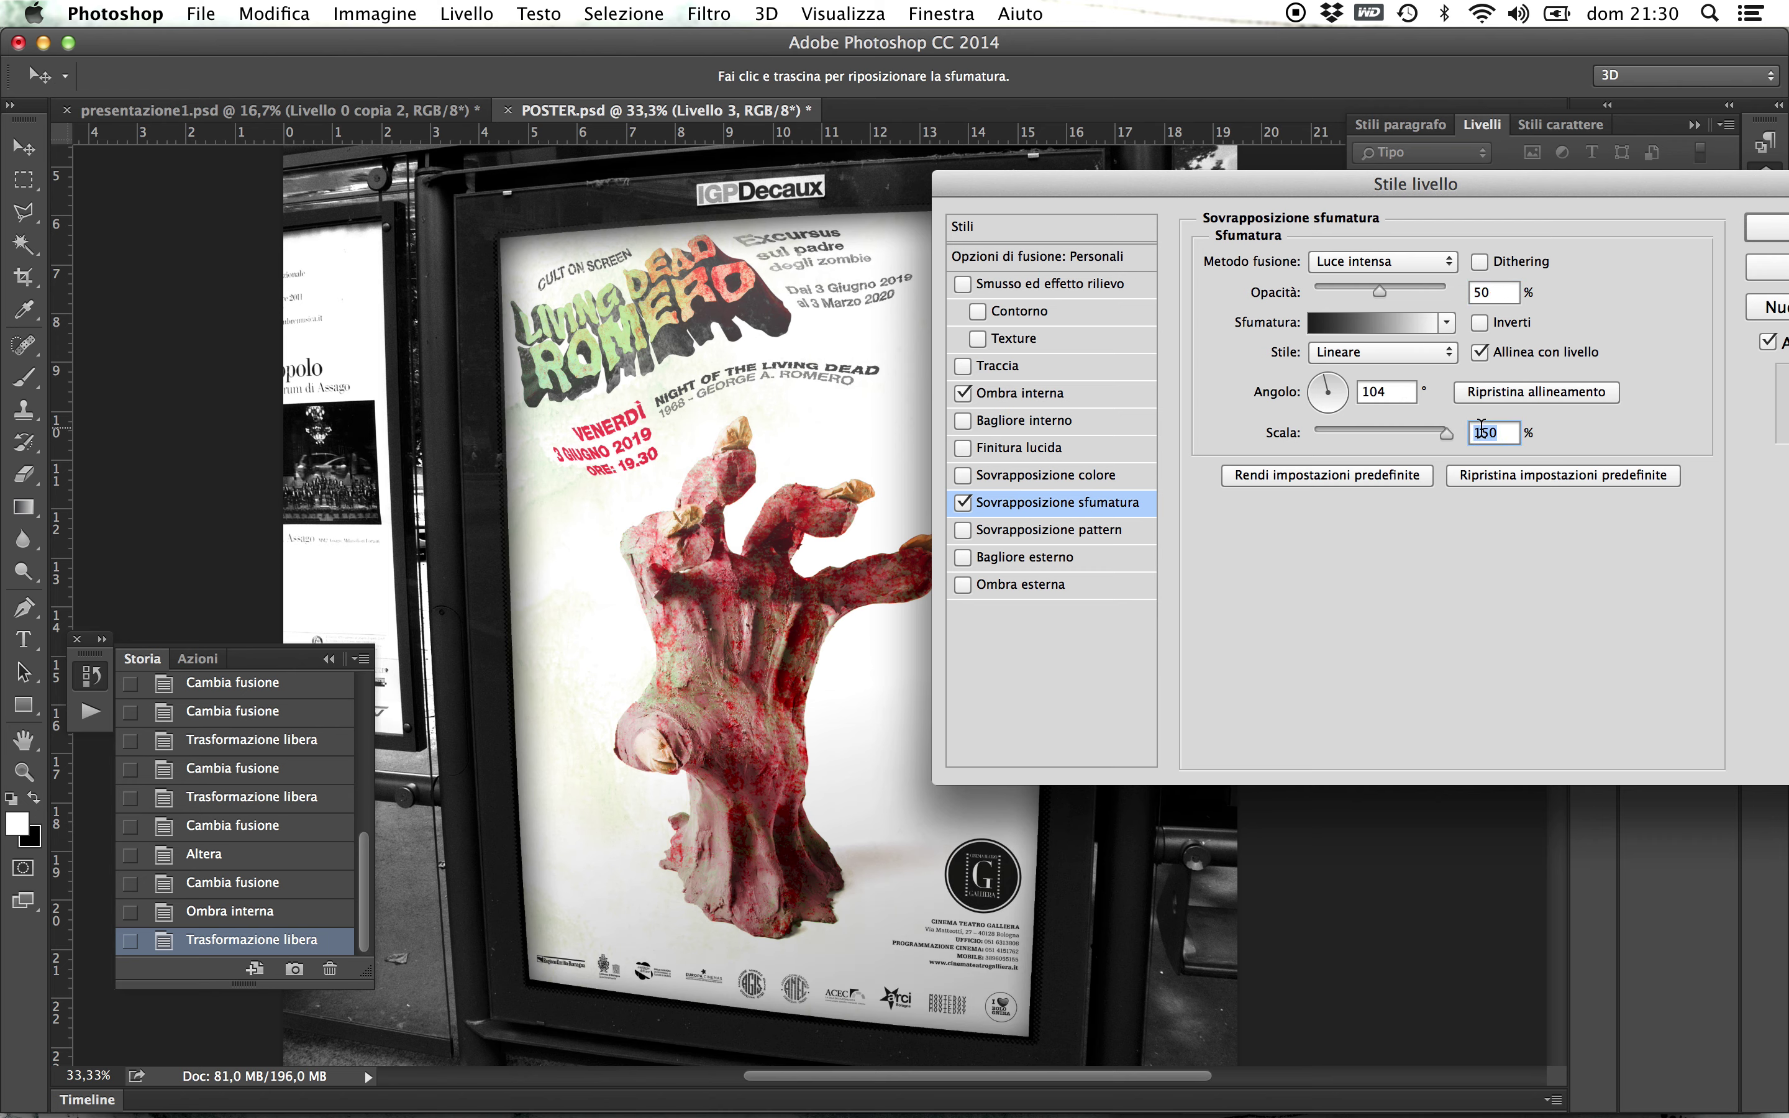
{"action": "left_click_drag", "start_coordinate": [1448, 431], "coordinate": [1343, 431]}
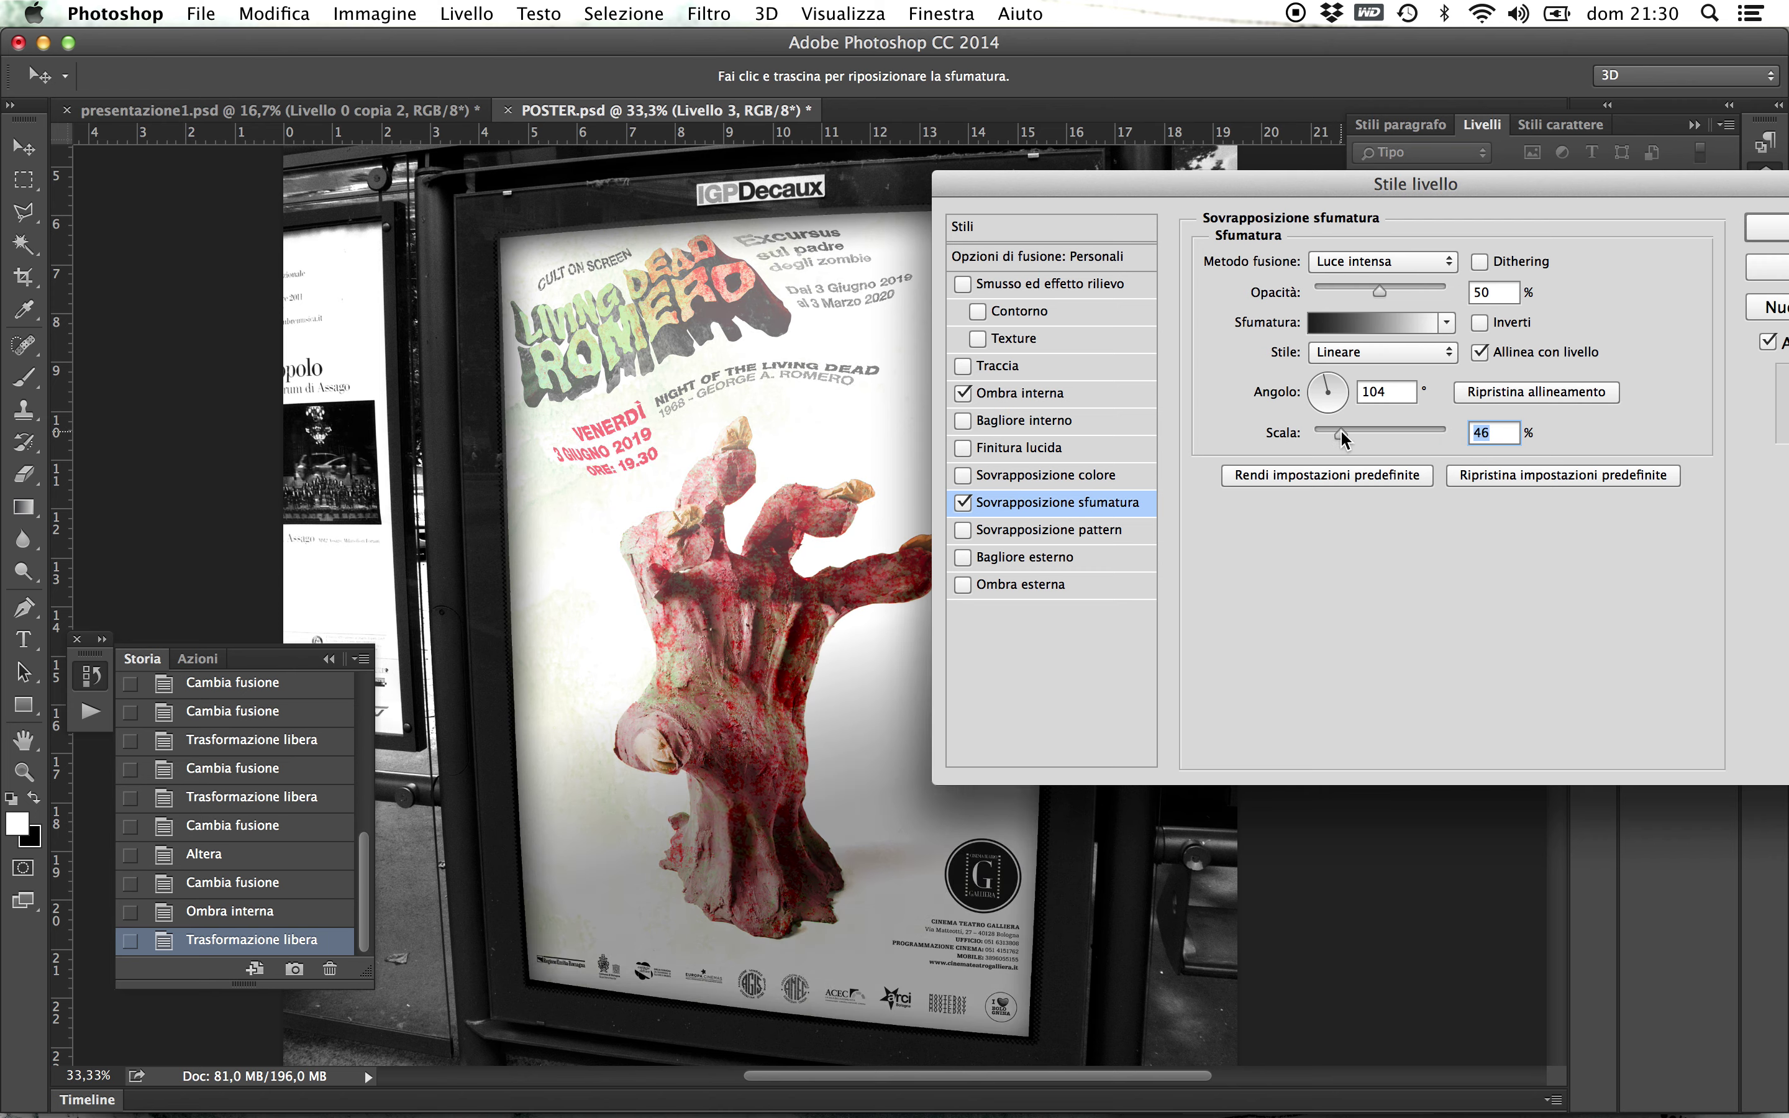
{"action": "left_click_drag", "start_coordinate": [1378, 288], "coordinate": [1359, 288]}
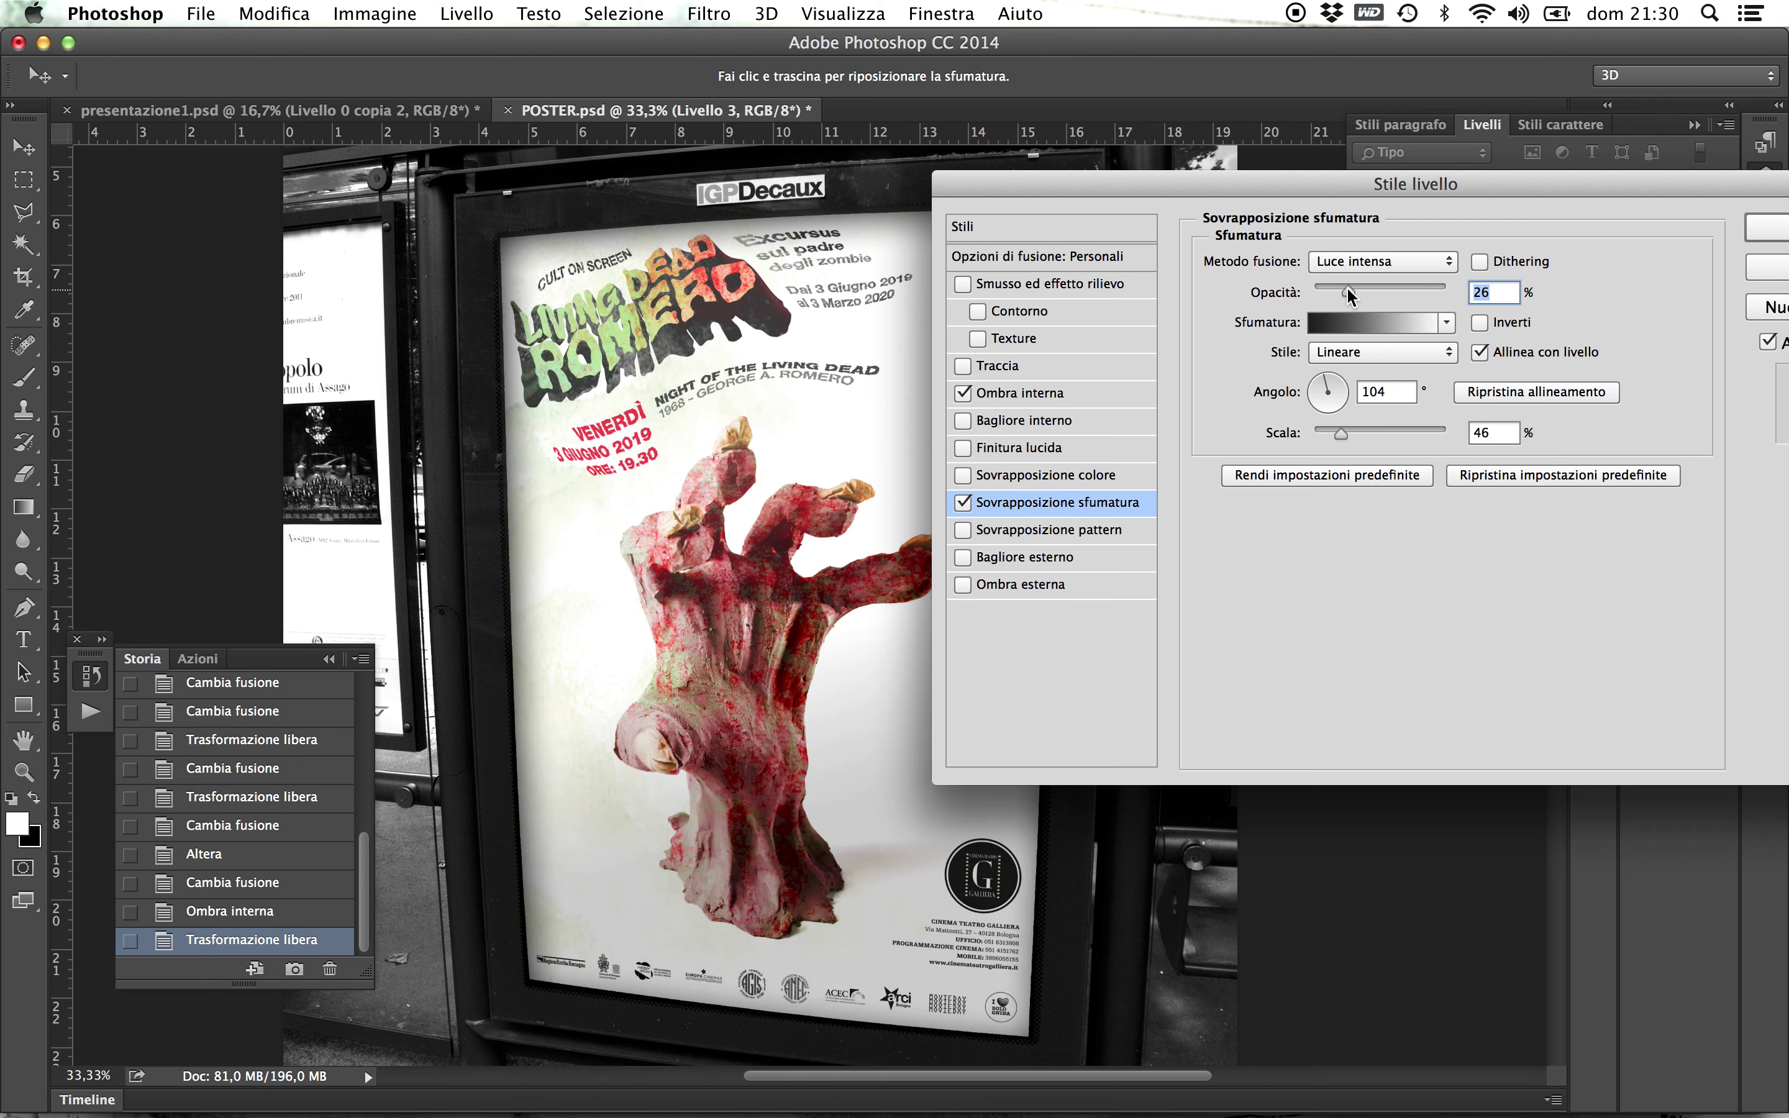
{"action": "left_click_drag", "start_coordinate": [1348, 287], "coordinate": [1350, 287]}
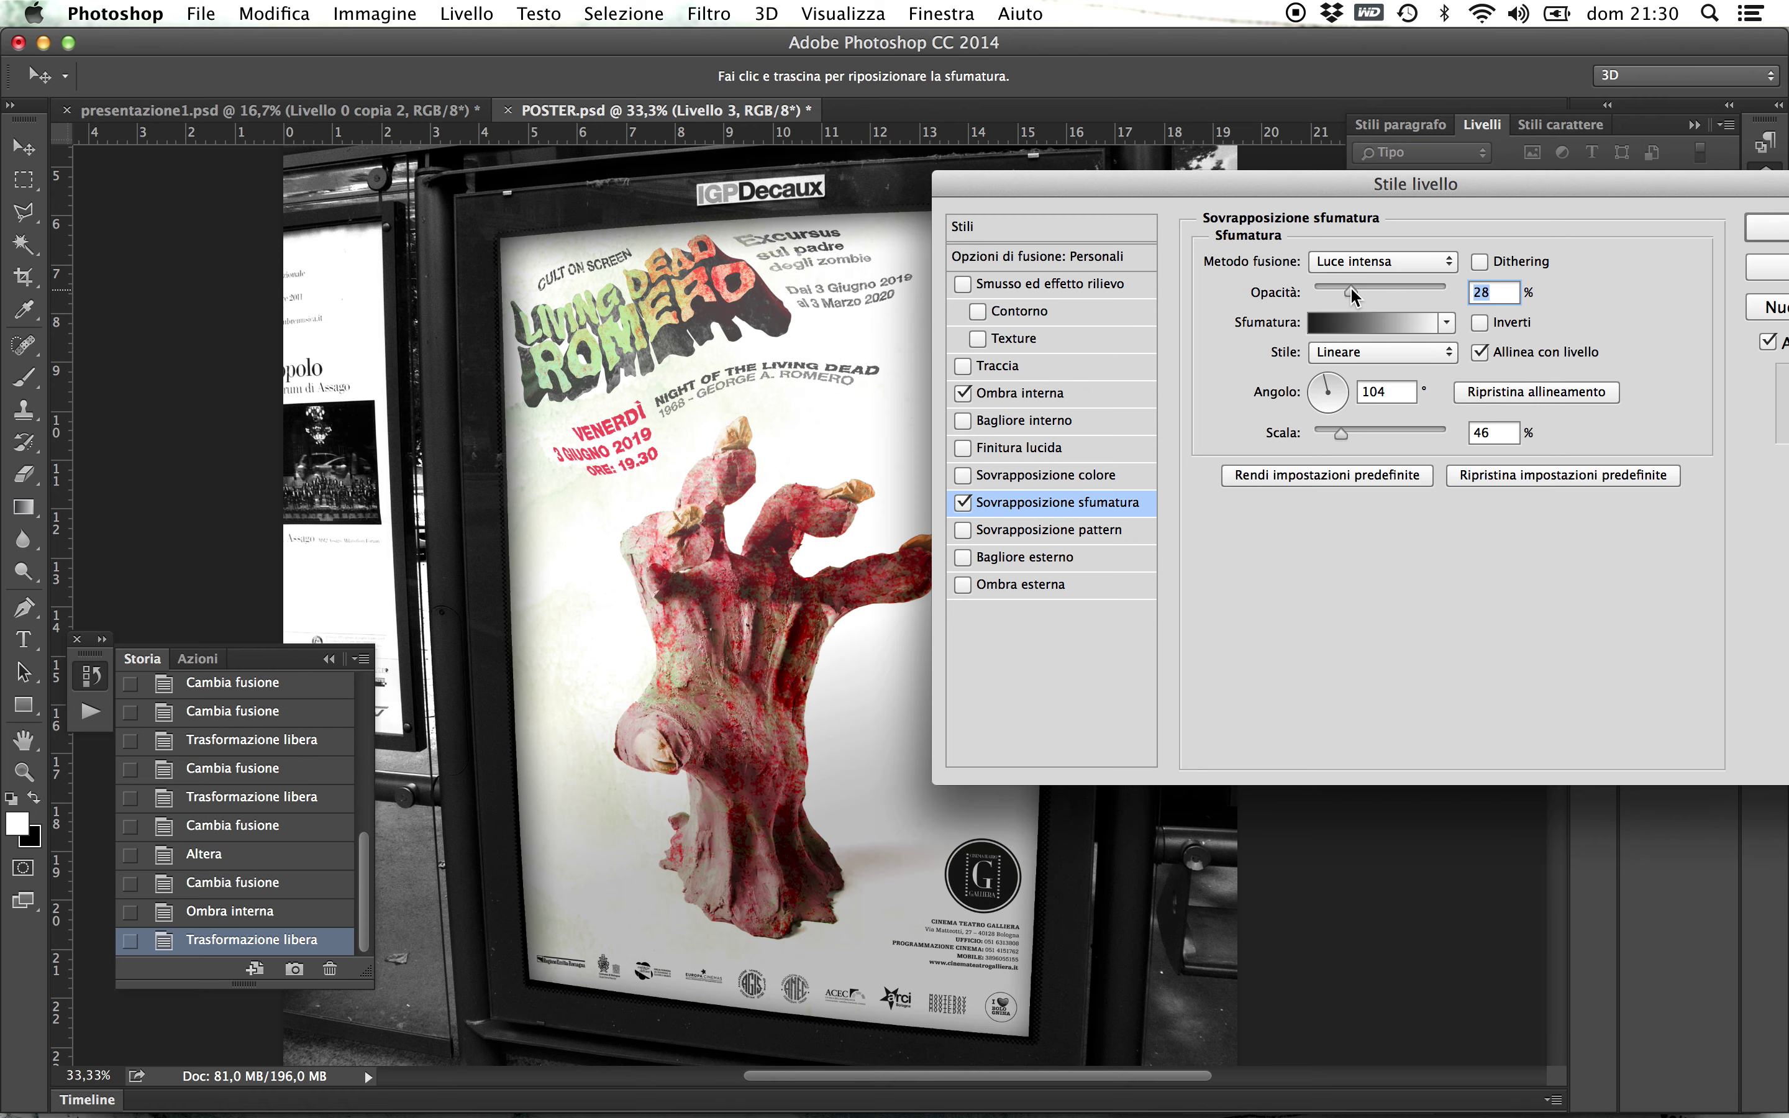
{"action": "left_click_drag", "start_coordinate": [1330, 175], "coordinate": [1580, 249]}
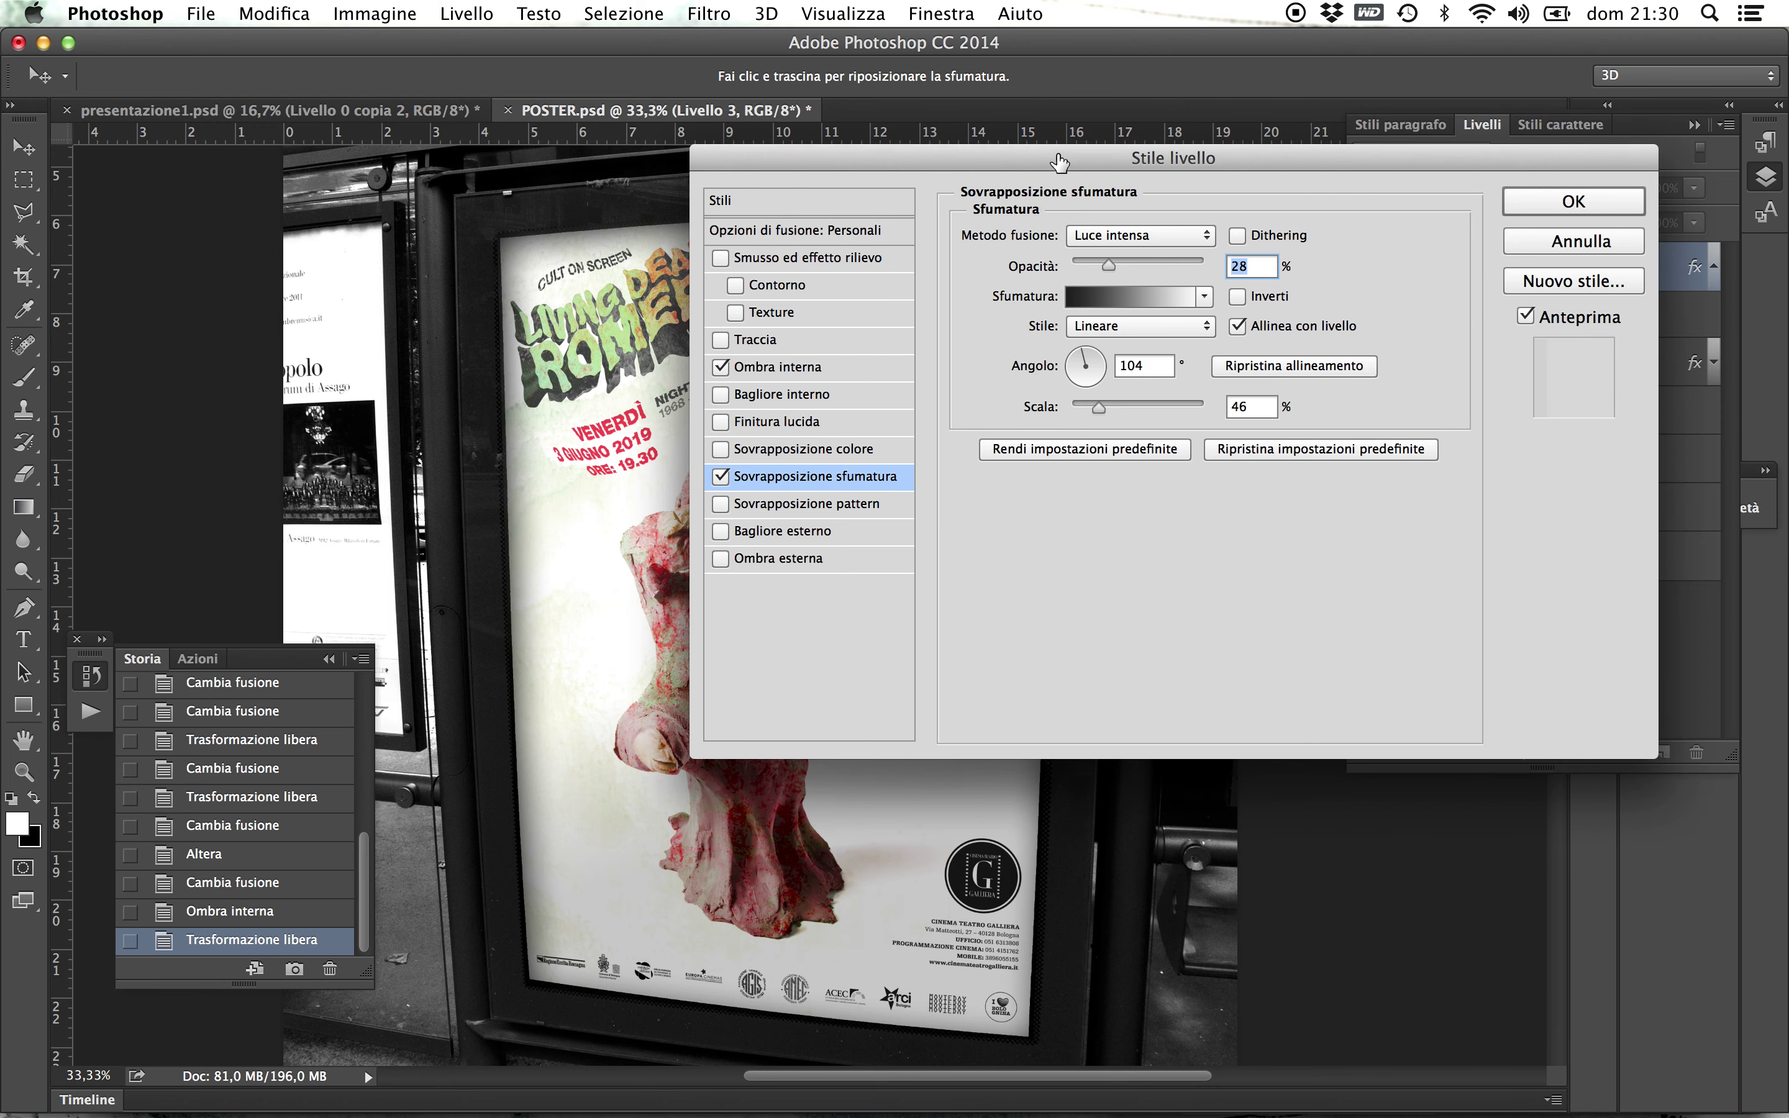
{"action": "left_click_drag", "start_coordinate": [1557, 266], "coordinate": [1064, 158]}
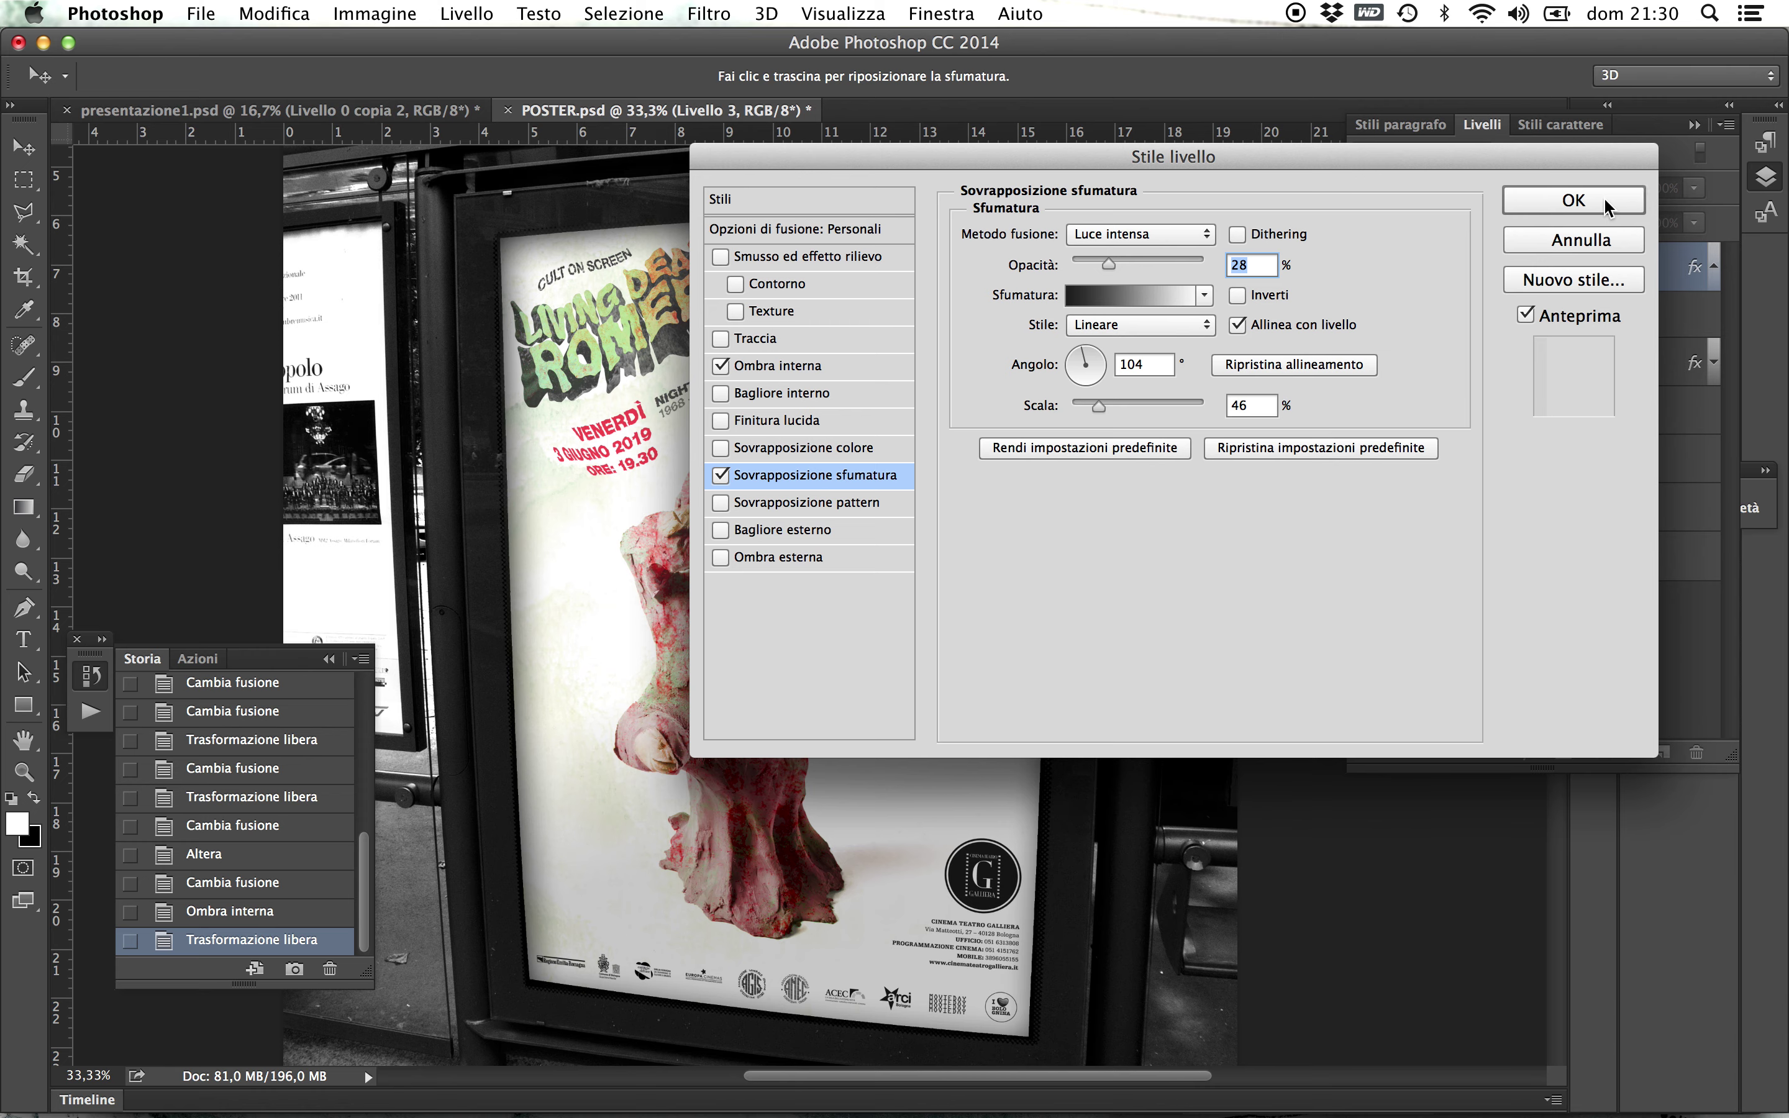
- Try a Finitura lucida effect on the poster with Distanza and Dimensione at 250 px and the Scolora blend mode
{"action": "left_click_drag", "start_coordinate": [1031, 157], "coordinate": [1343, 191]}
{"action": "left_click", "coordinate": [1101, 455]}
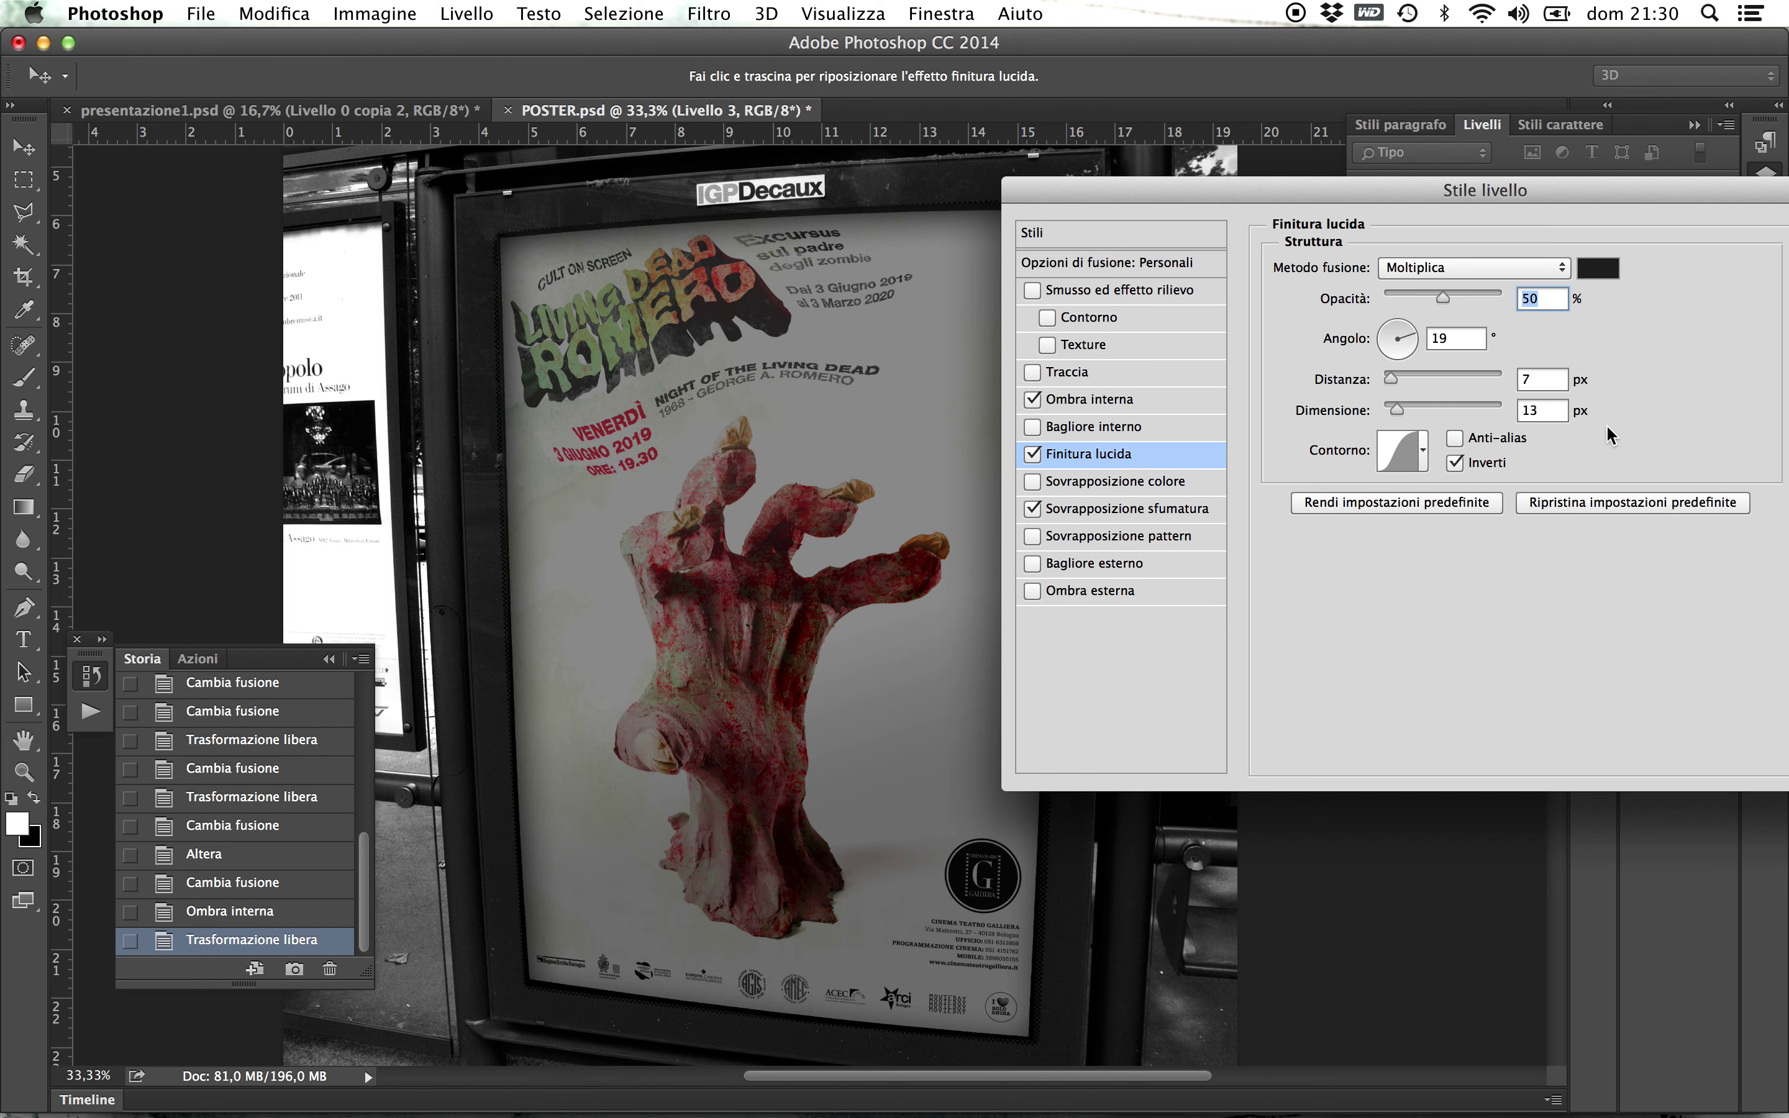
{"action": "left_click_drag", "start_coordinate": [1391, 379], "coordinate": [1462, 369]}
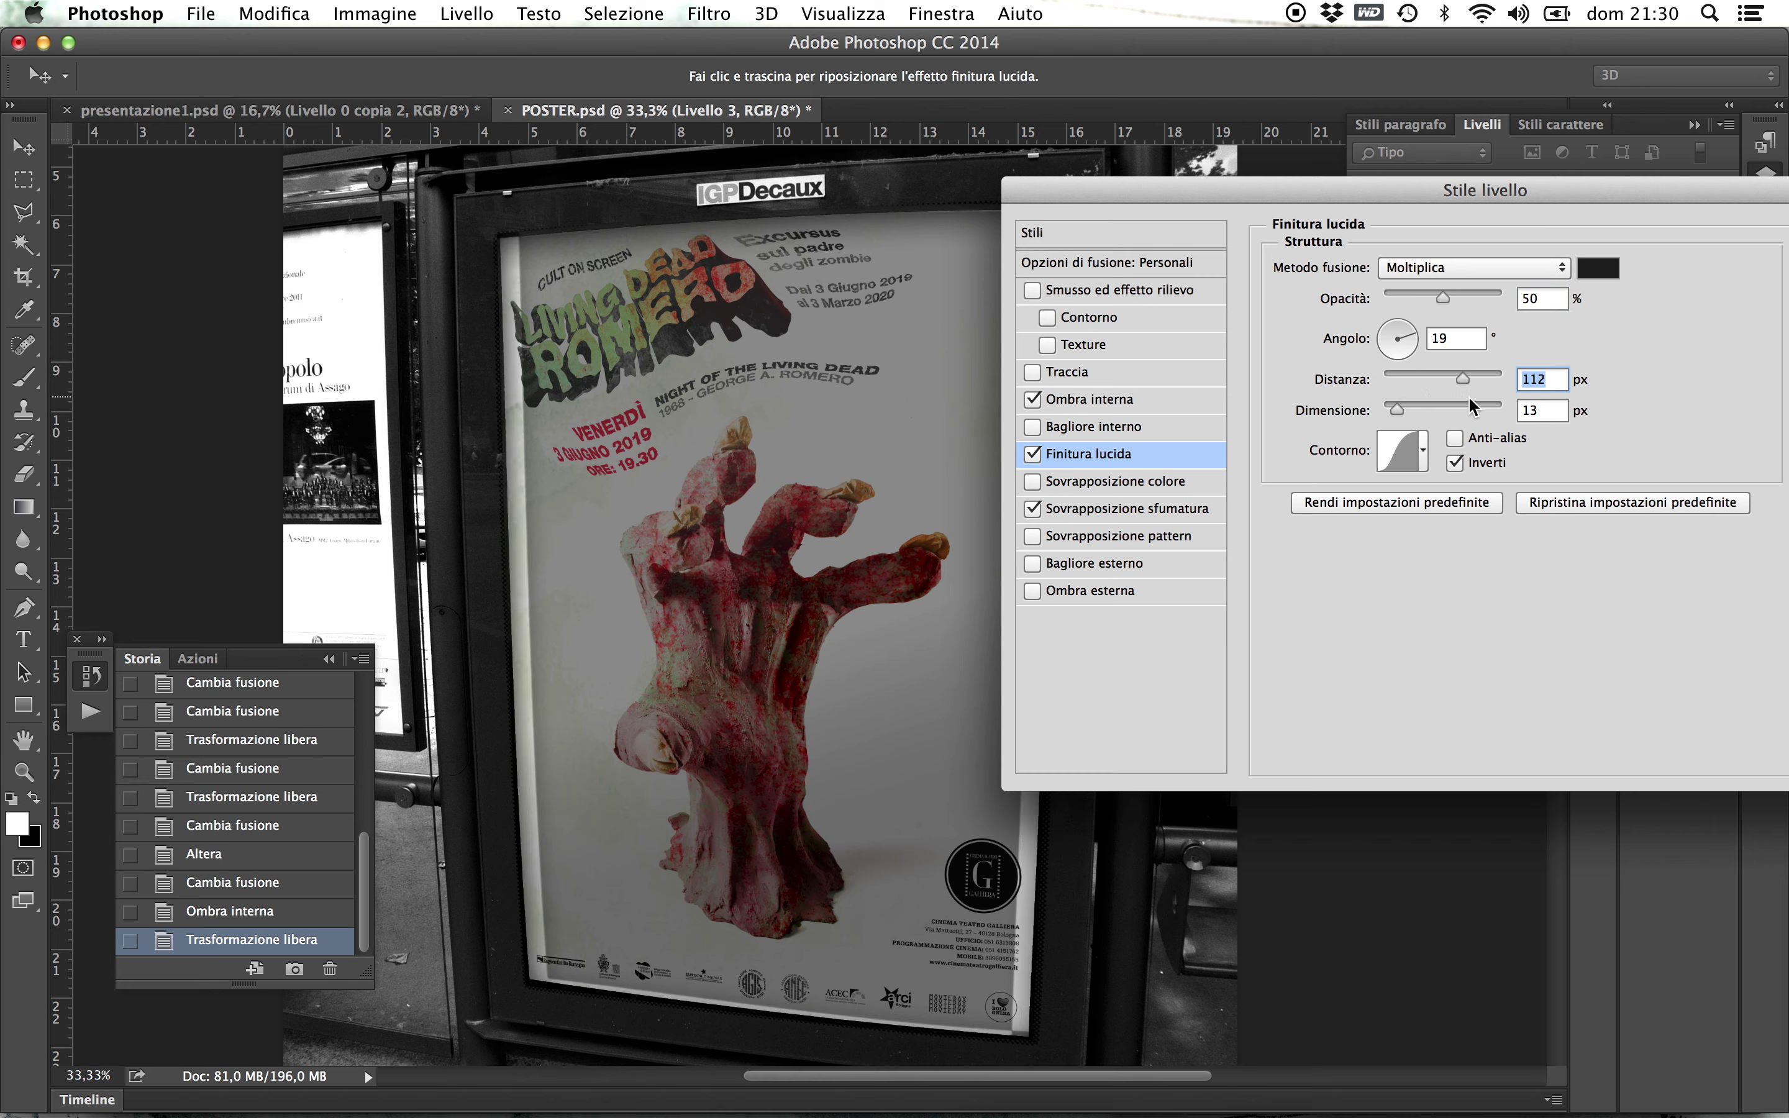
{"action": "left_click_drag", "start_coordinate": [1471, 409], "coordinate": [1534, 379]}
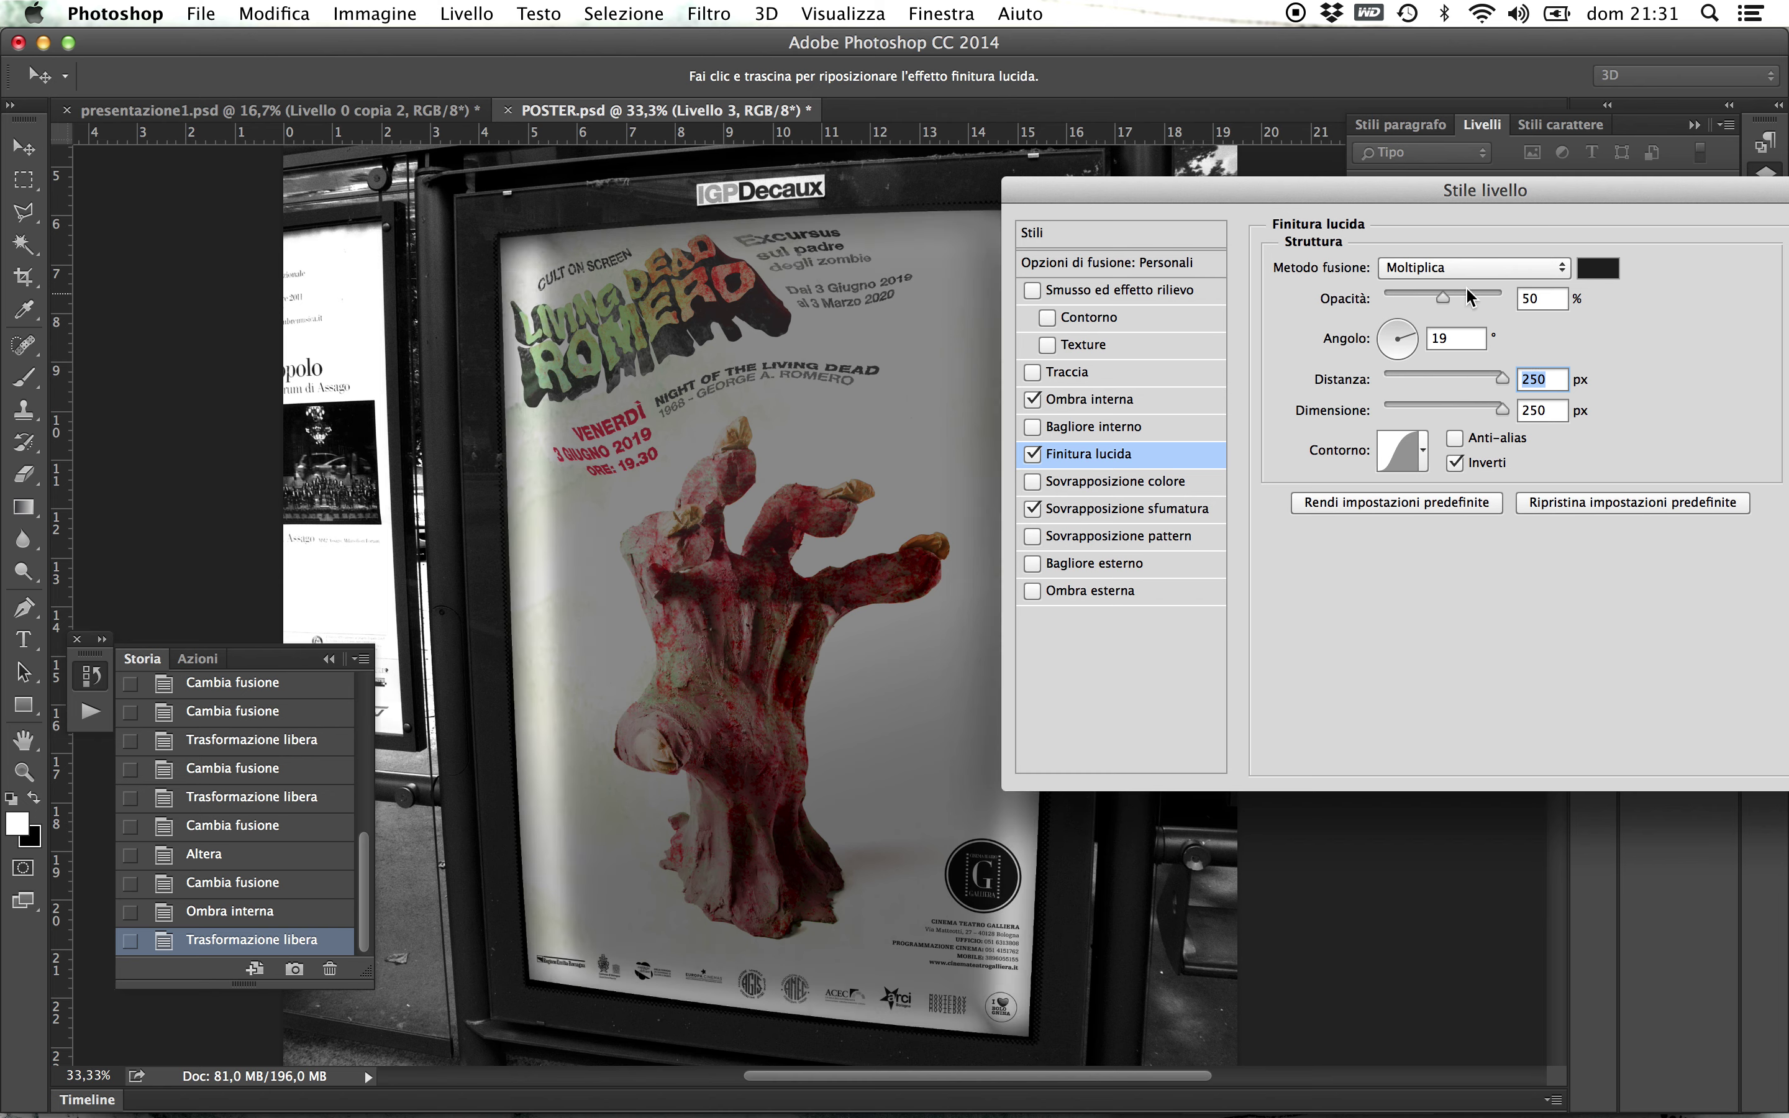
{"action": "left_click", "coordinate": [1504, 268]}
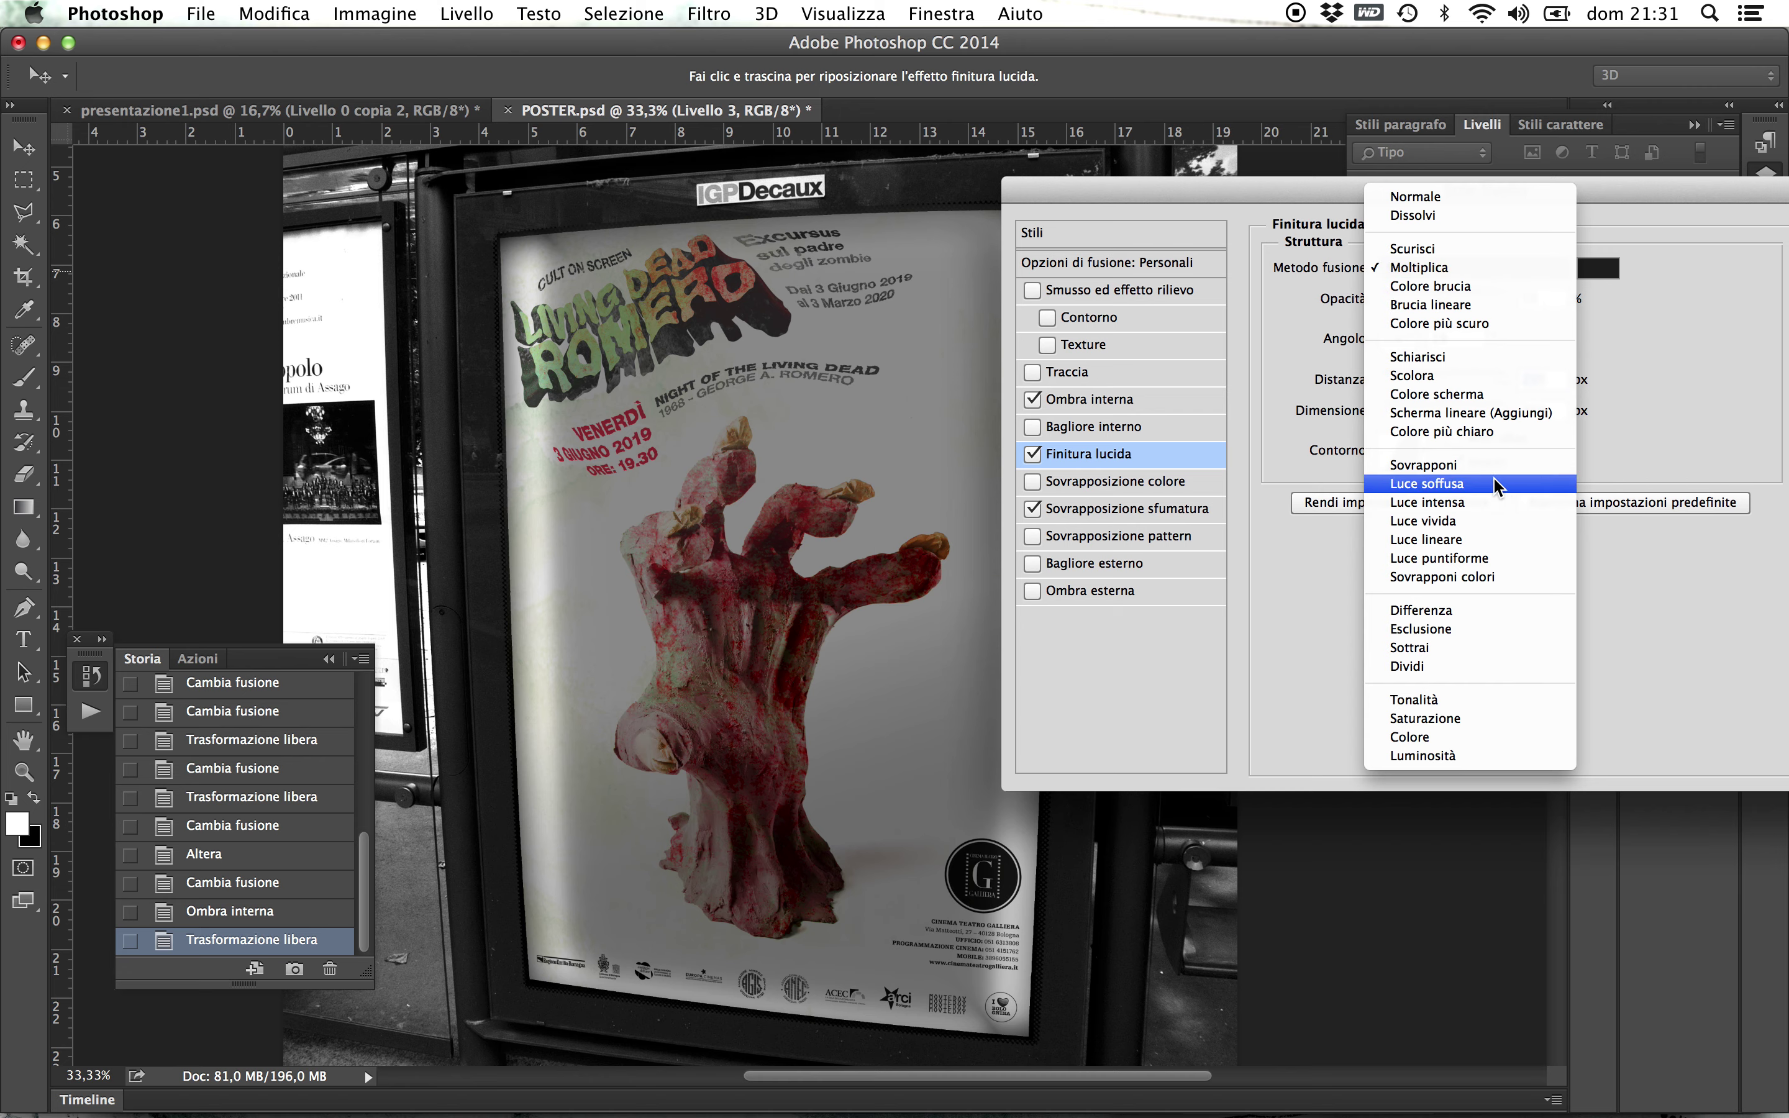
{"action": "left_click", "coordinate": [1483, 377]}
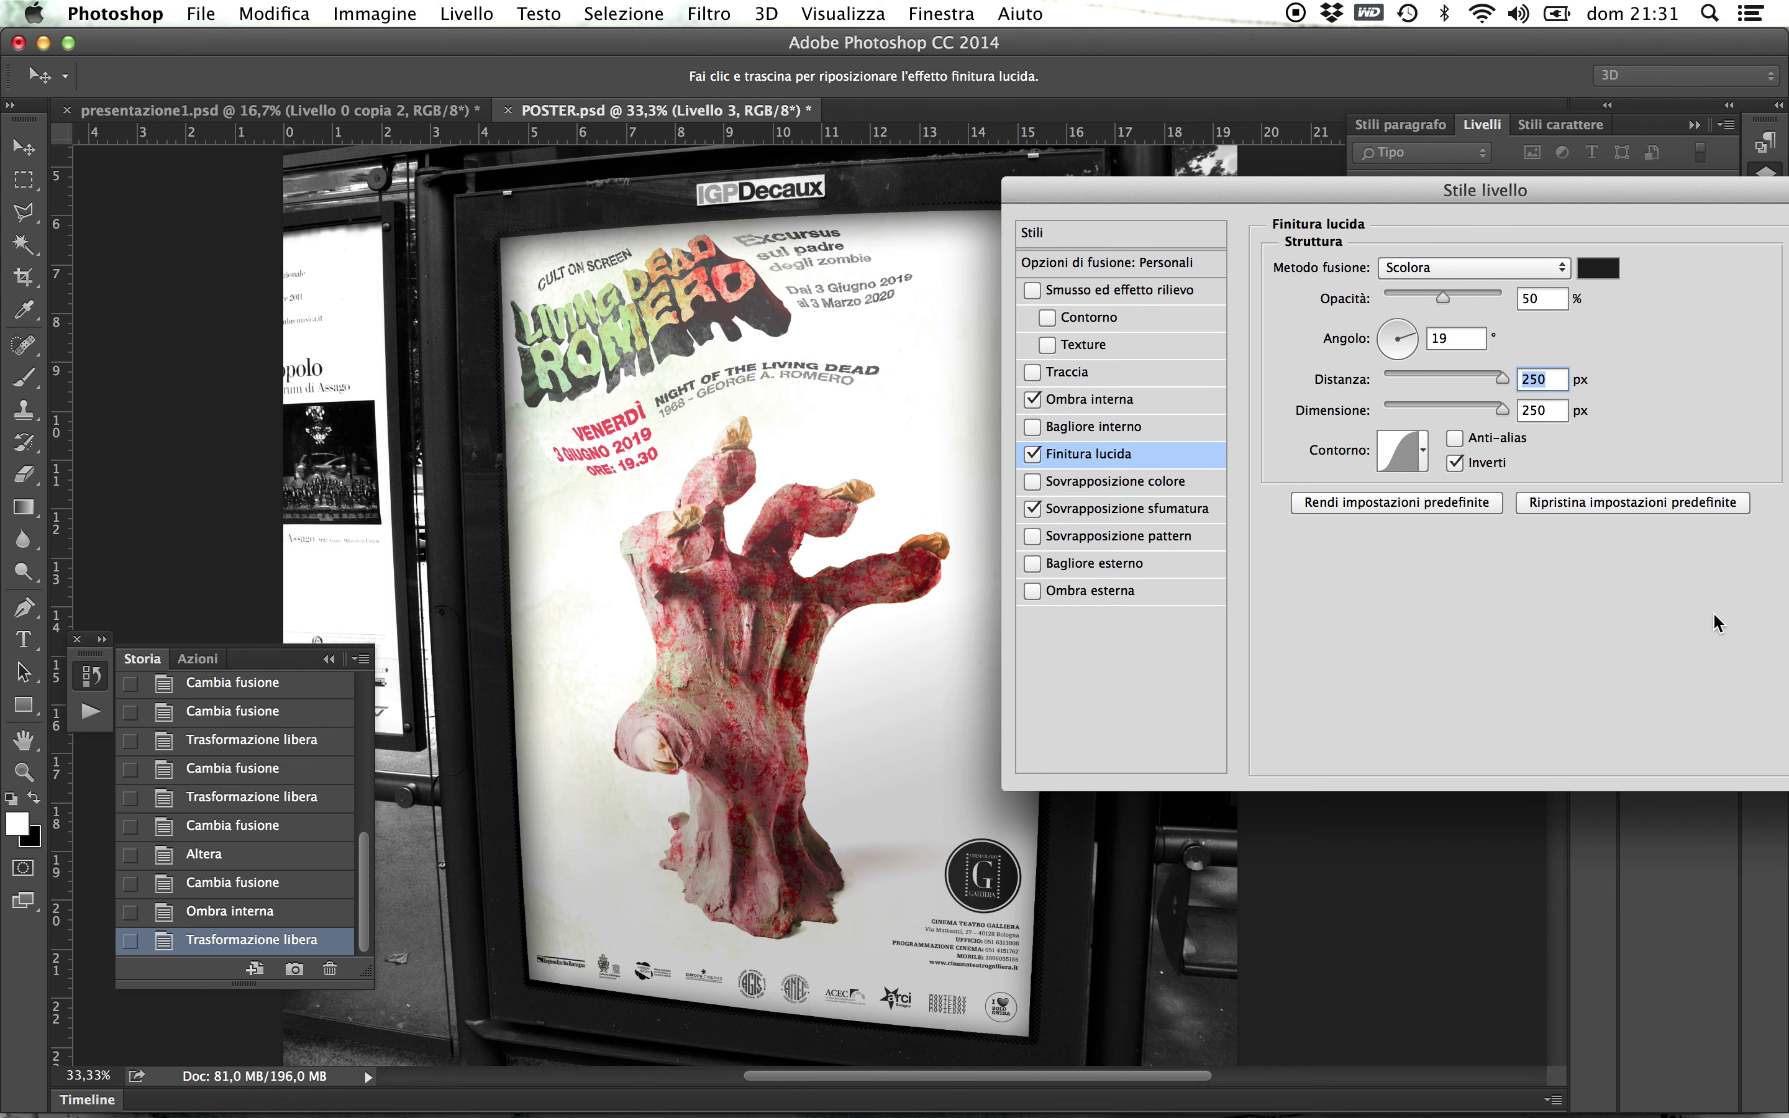
- Turn off the Finitura lucida effect and apply the poster's layer style
{"action": "left_click", "coordinate": [1032, 453]}
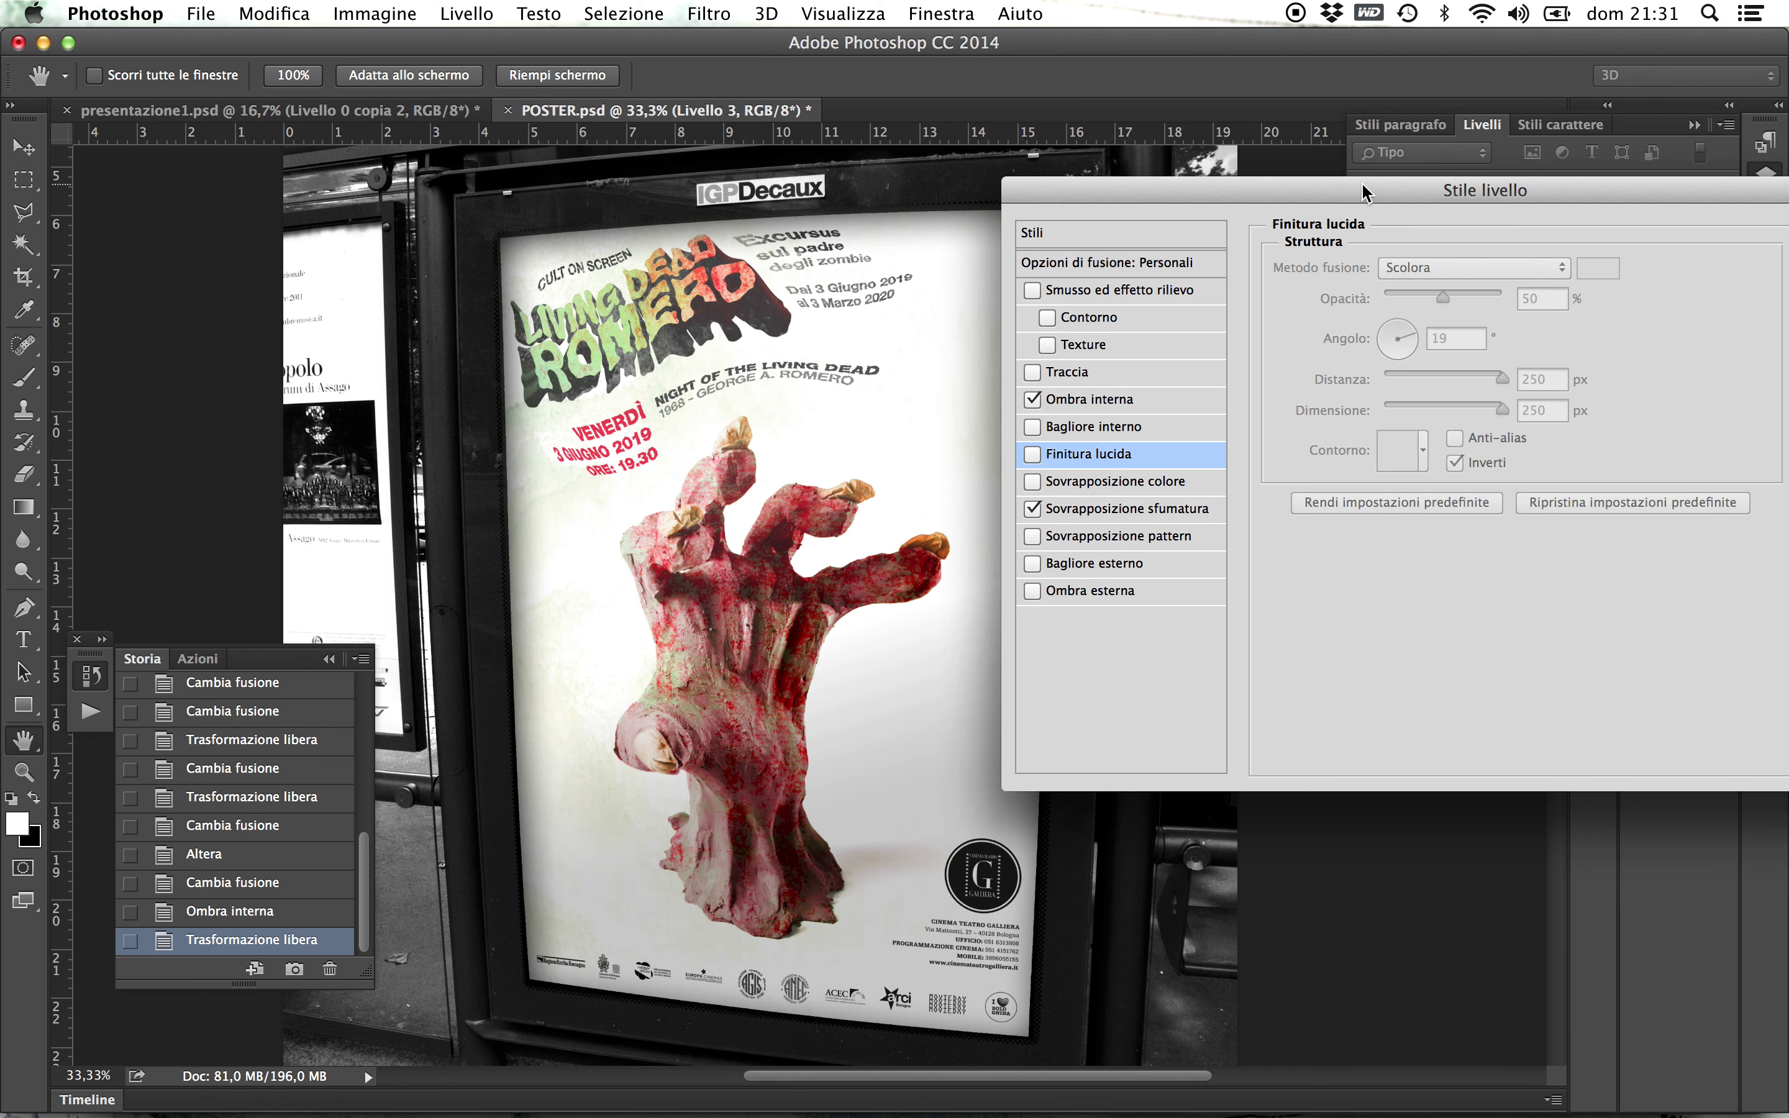
{"action": "left_click_drag", "start_coordinate": [1363, 192], "coordinate": [879, 121]}
{"action": "left_click", "coordinate": [1346, 152]}
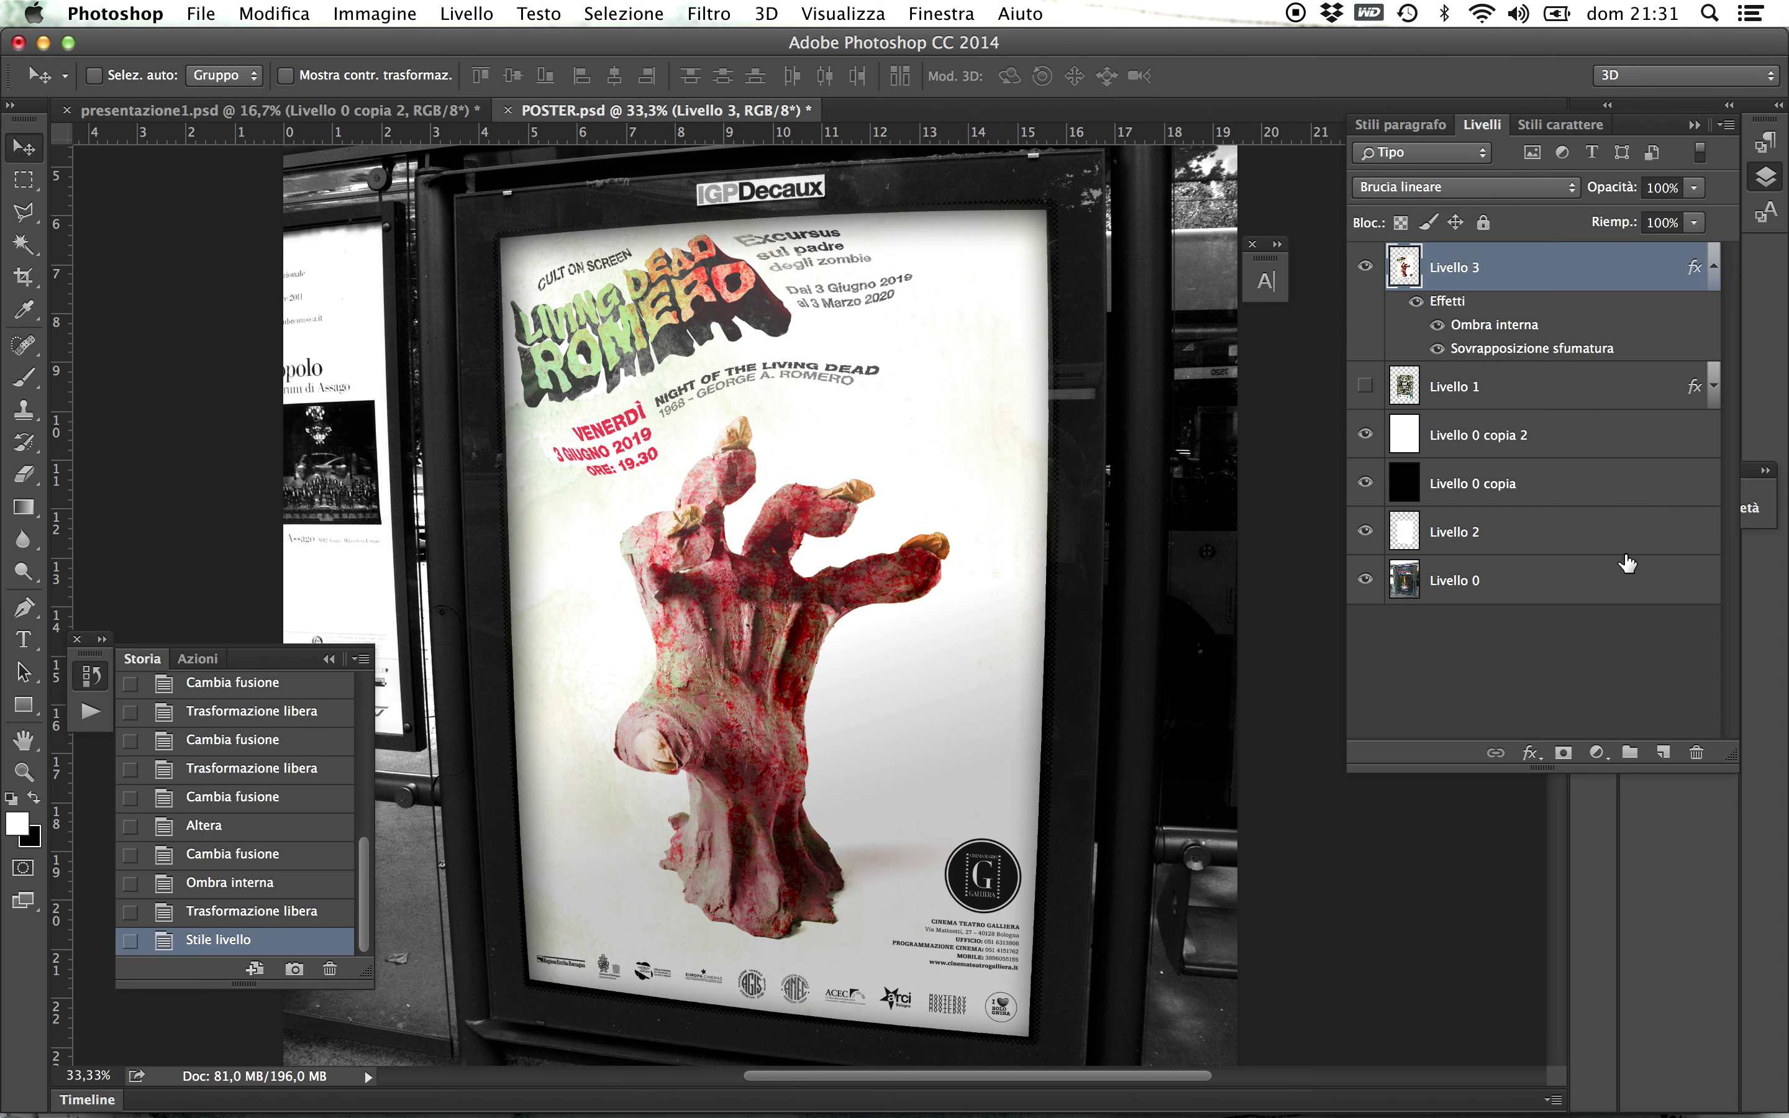
- Duplicate the poster layer Livello 3 under its default copy name
{"action": "left_click", "coordinate": [1596, 556]}
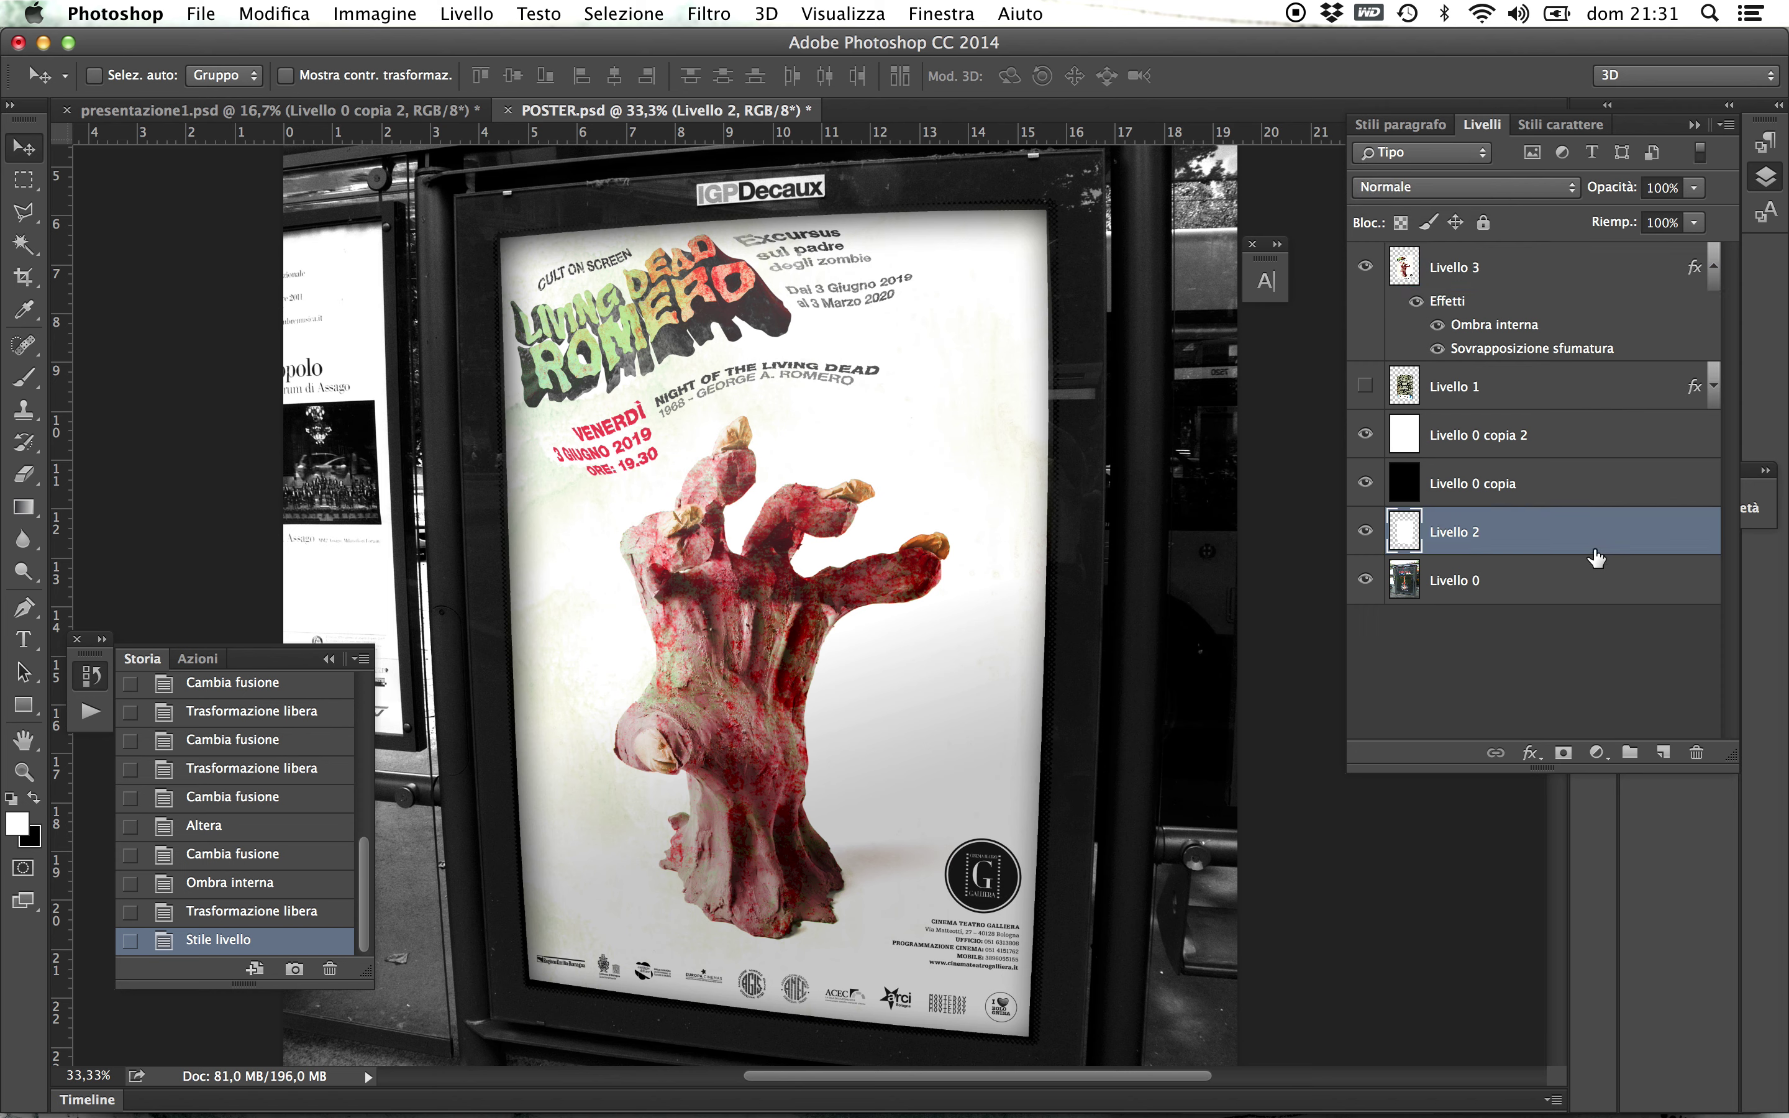
{"action": "left_click", "coordinate": [1477, 284]}
{"action": "left_click", "coordinate": [1727, 124]}
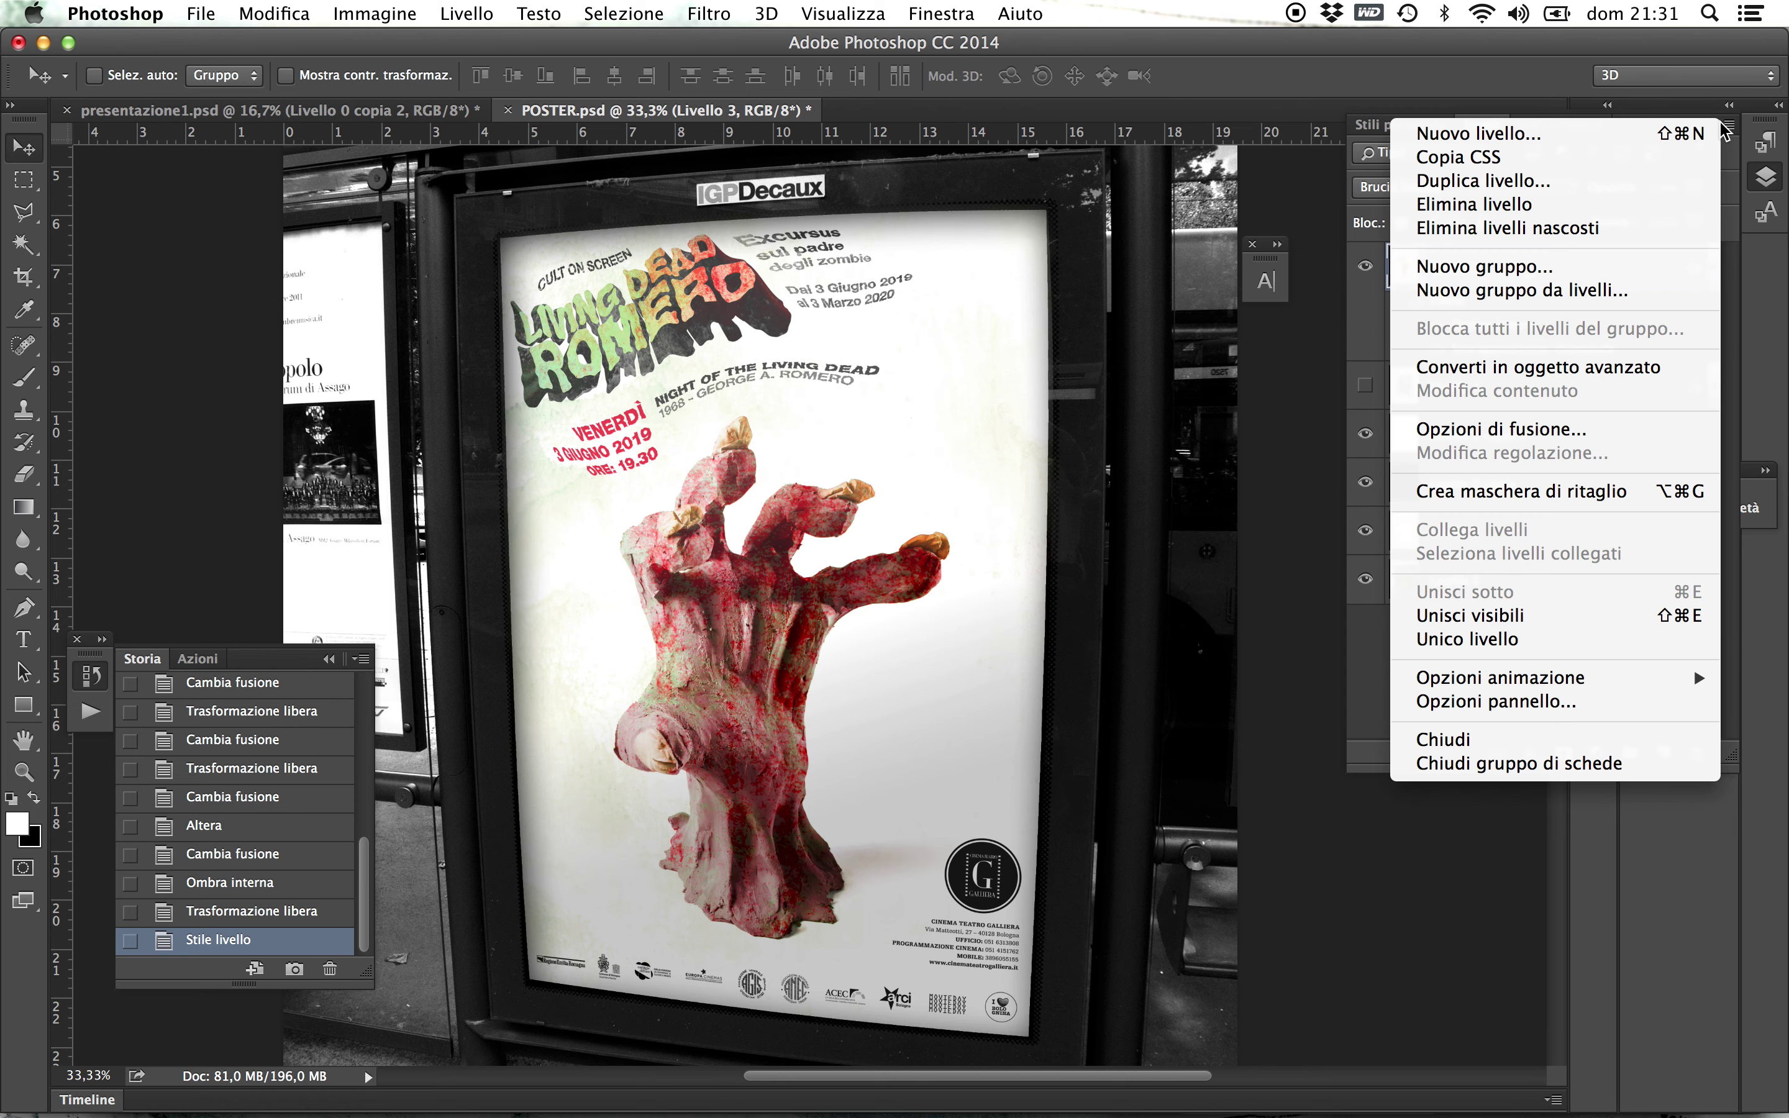
{"action": "left_click", "coordinate": [1697, 178]}
{"action": "left_click", "coordinate": [1170, 441]}
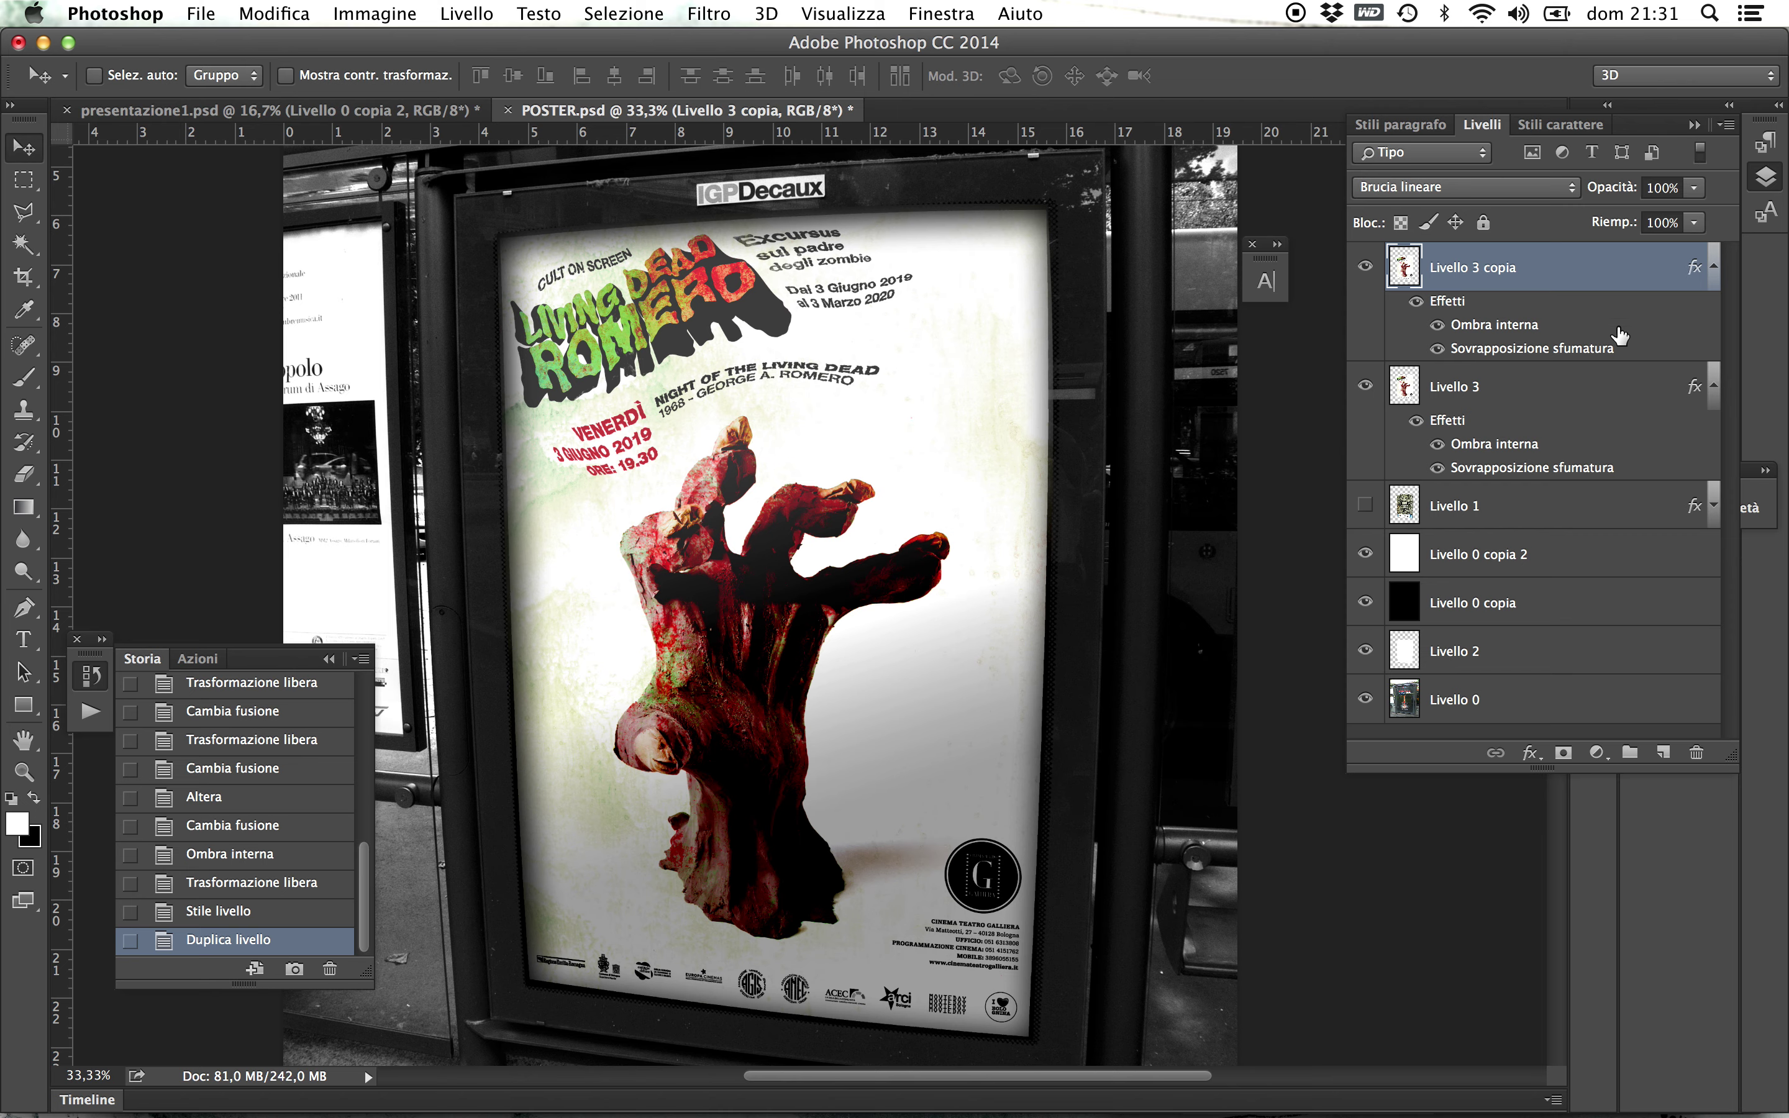
- Turn off the Ombra interna and Sovrapposizione sfumatura effects on Livello 3 copia
{"action": "left_click", "coordinate": [1416, 301]}
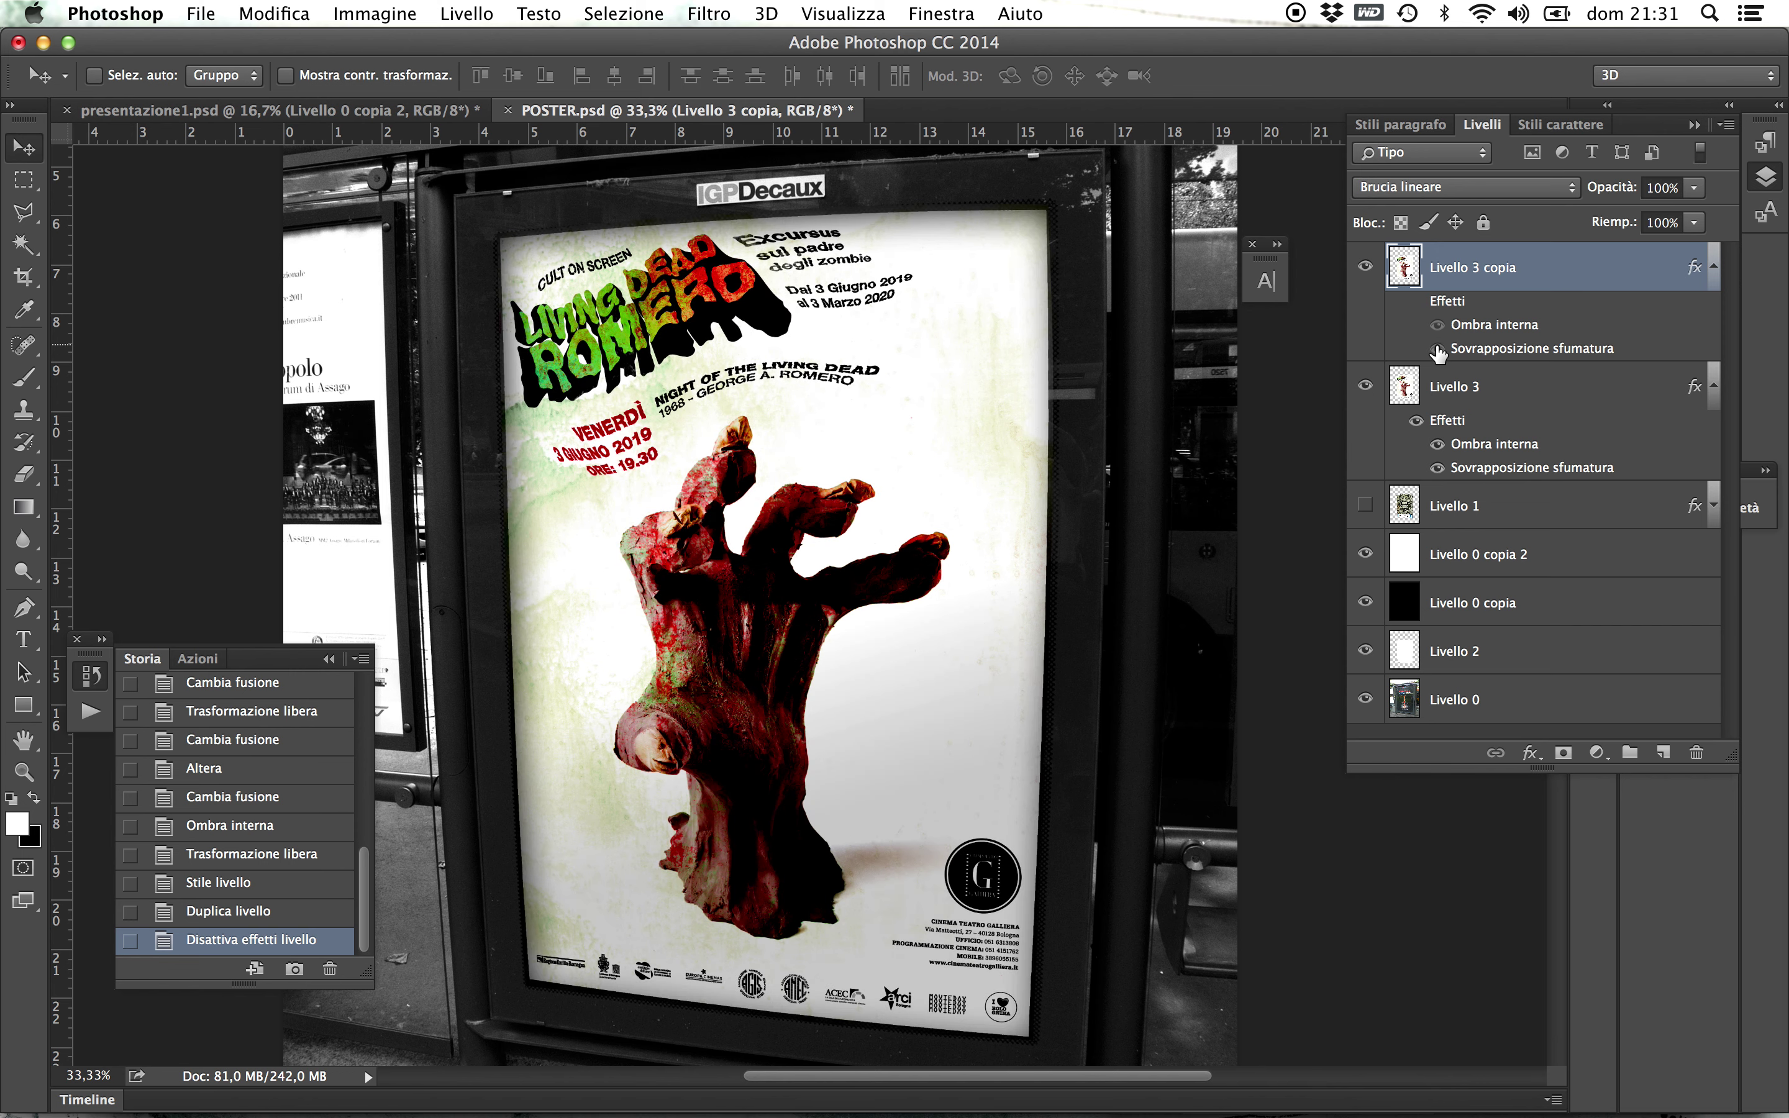
{"action": "left_click", "coordinate": [1438, 349]}
{"action": "left_click", "coordinate": [1438, 349]}
{"action": "left_click", "coordinate": [1438, 325]}
{"action": "left_click", "coordinate": [1416, 301]}
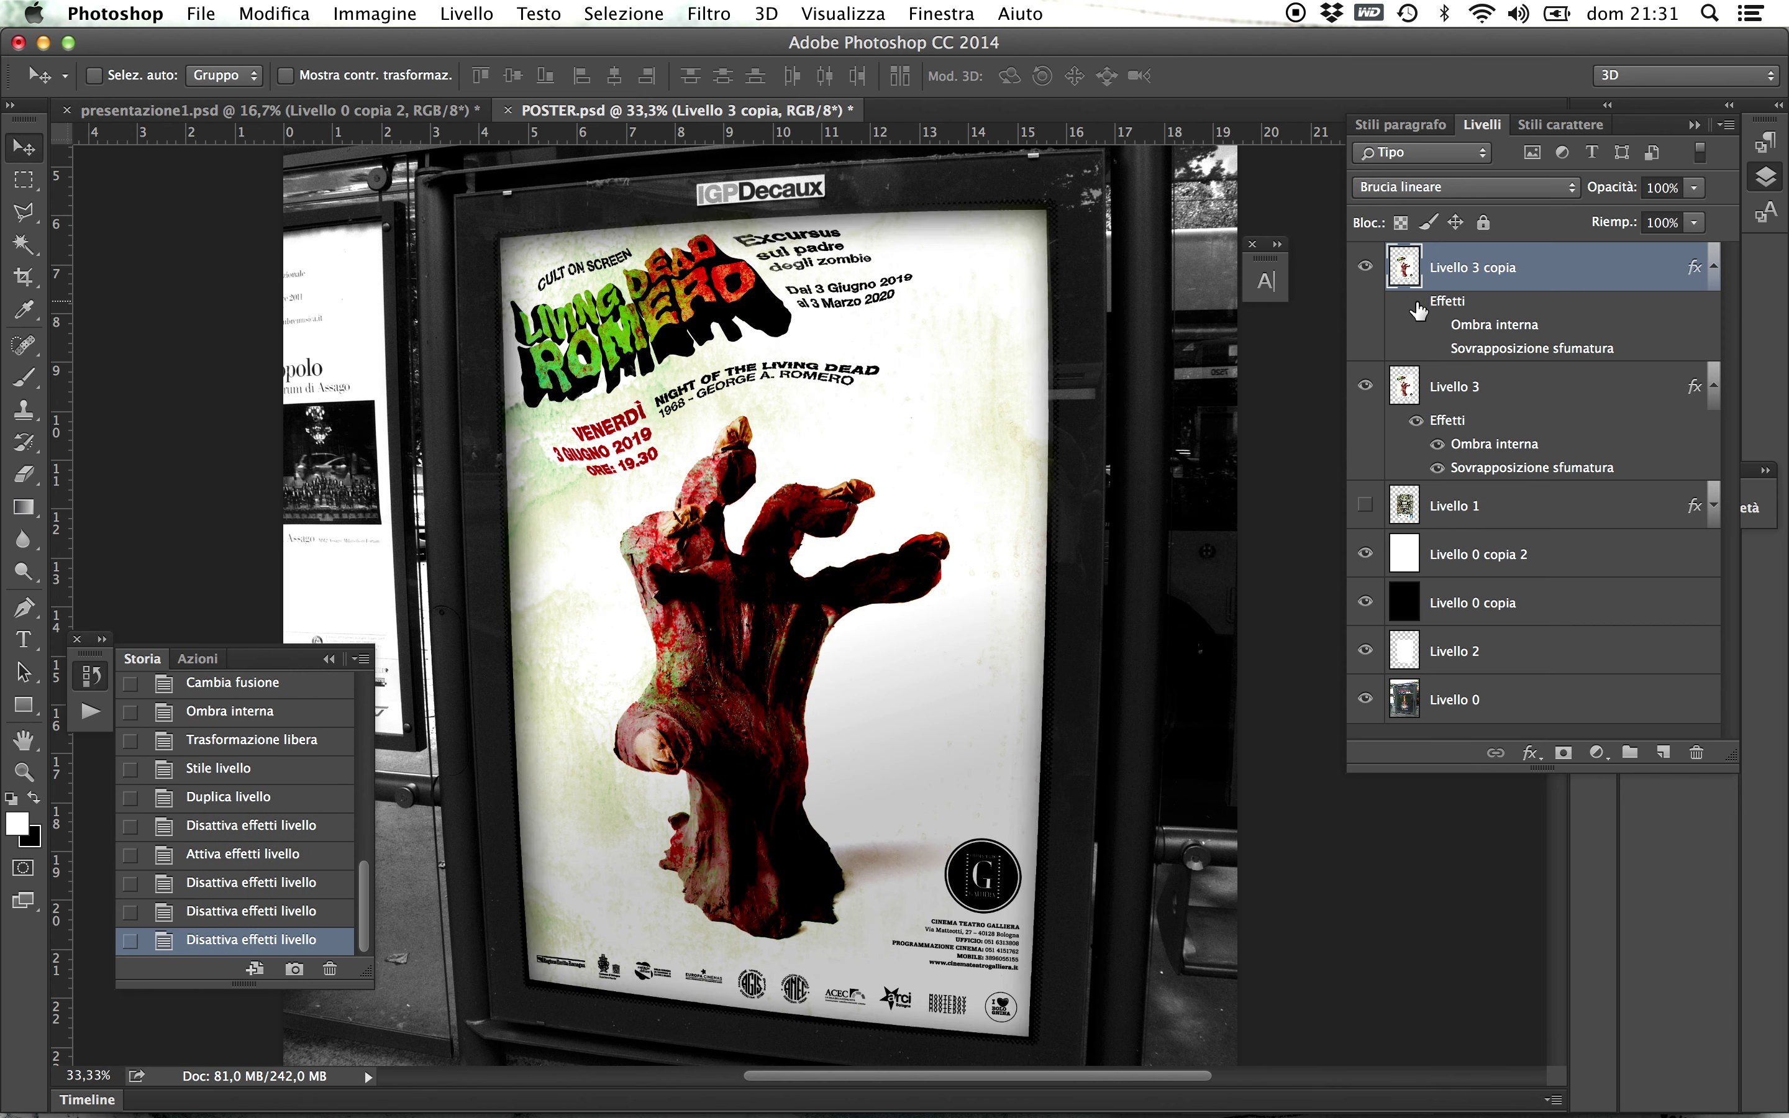
- Try the Sovrapponi blend mode on Livello 3 copia, and set it to Normale
{"action": "left_click", "coordinate": [1467, 187]}
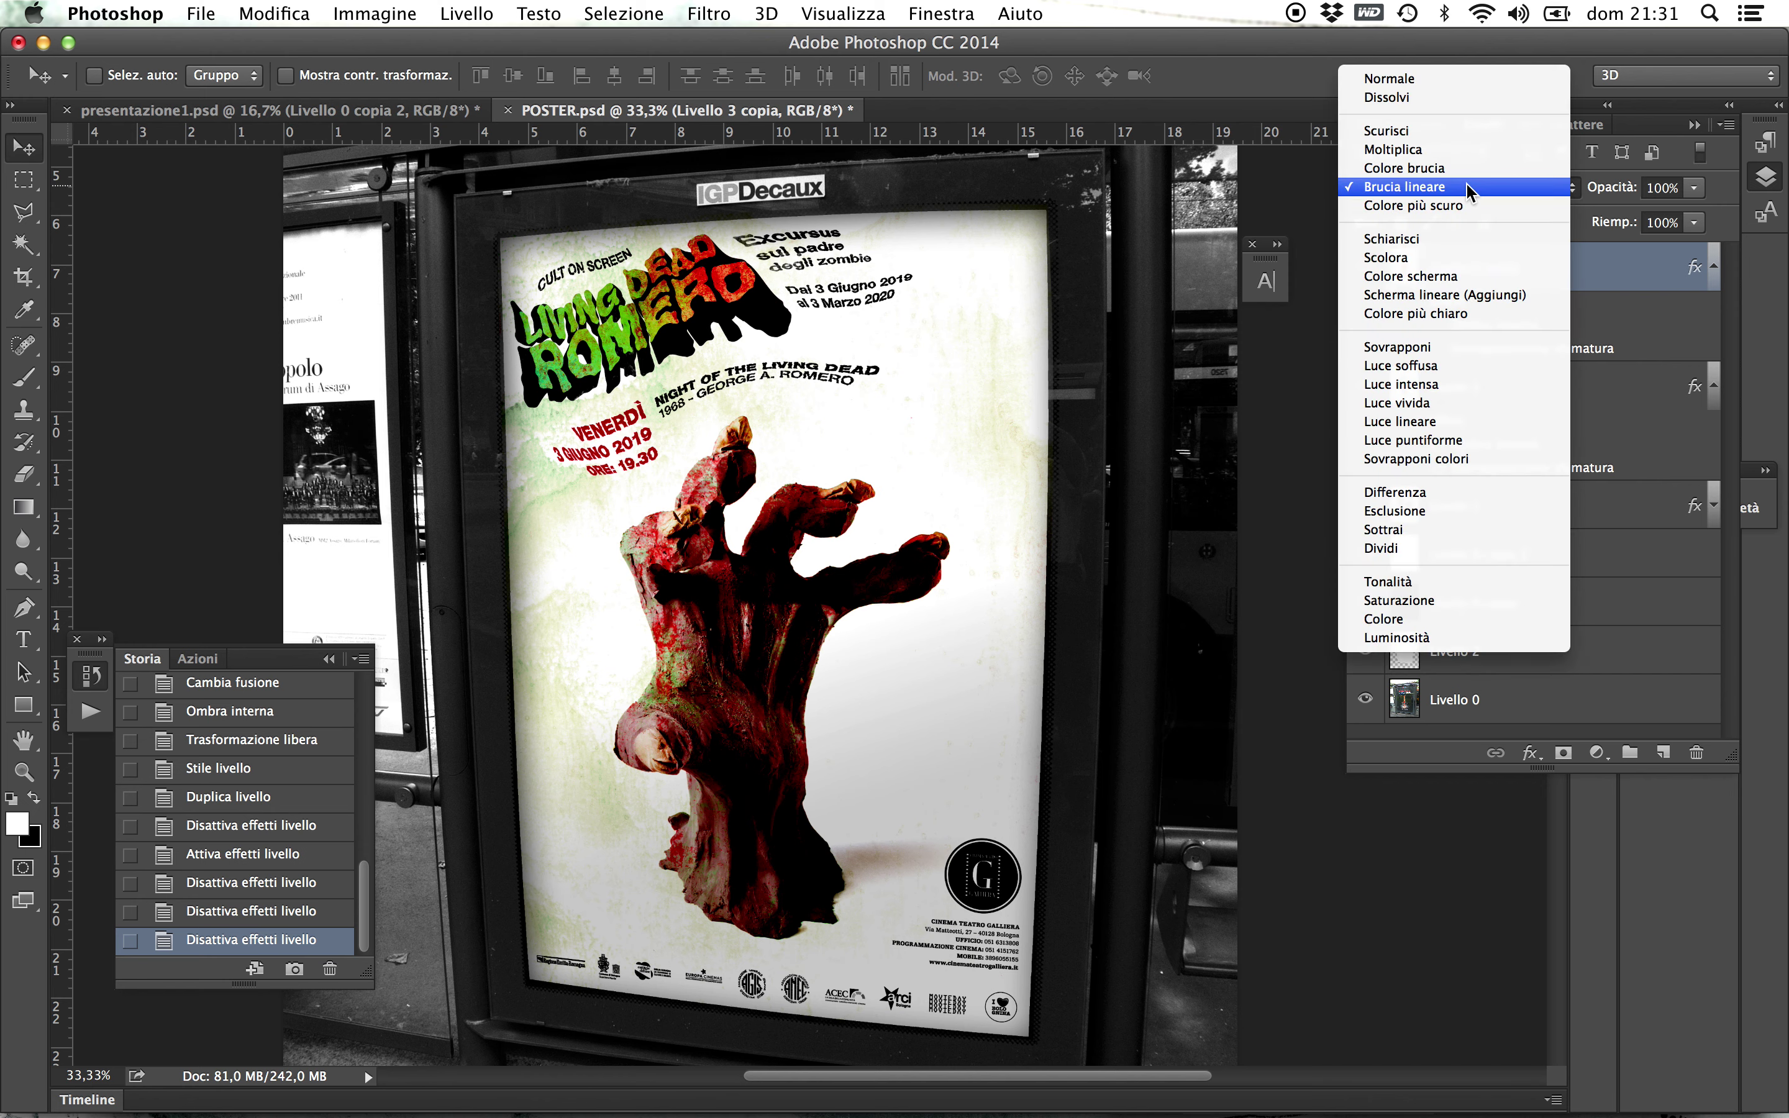
{"action": "left_click", "coordinate": [1468, 346]}
{"action": "left_click", "coordinate": [1451, 187]}
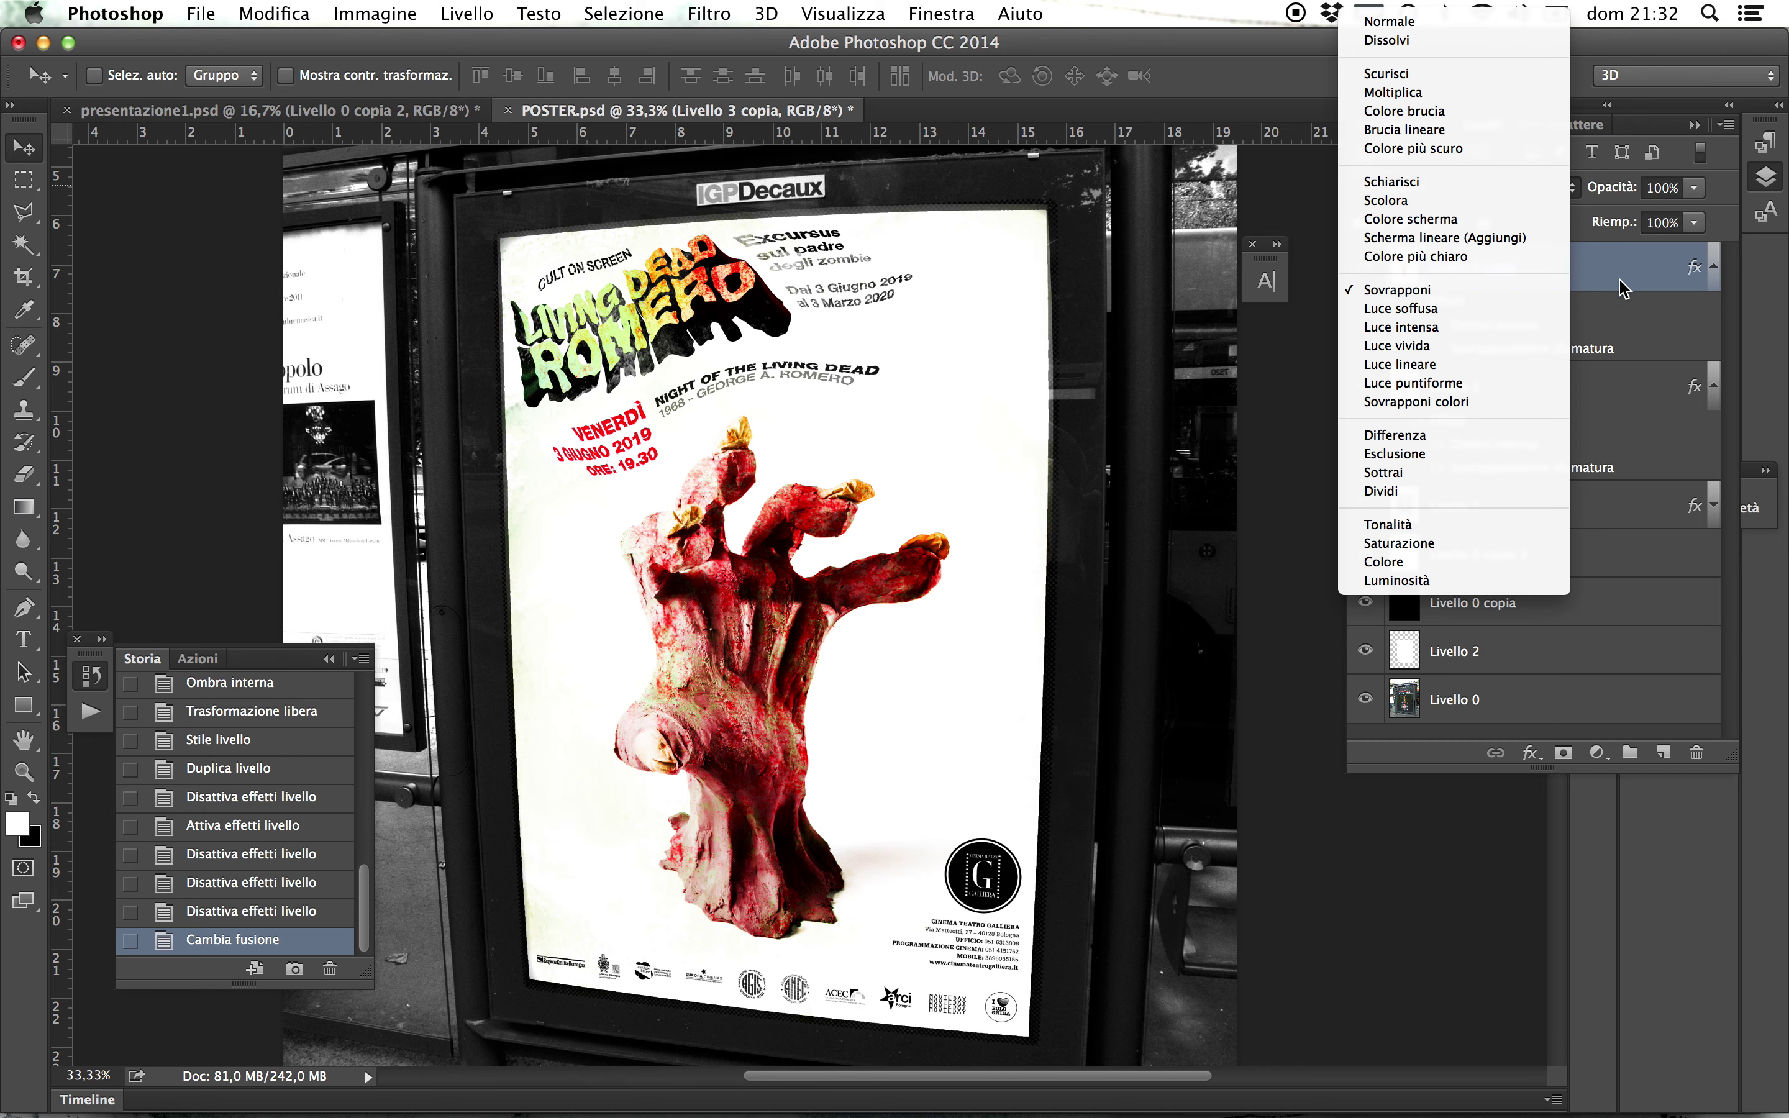
{"action": "key", "text": "Escape"}
{"action": "left_click", "coordinate": [1451, 187]}
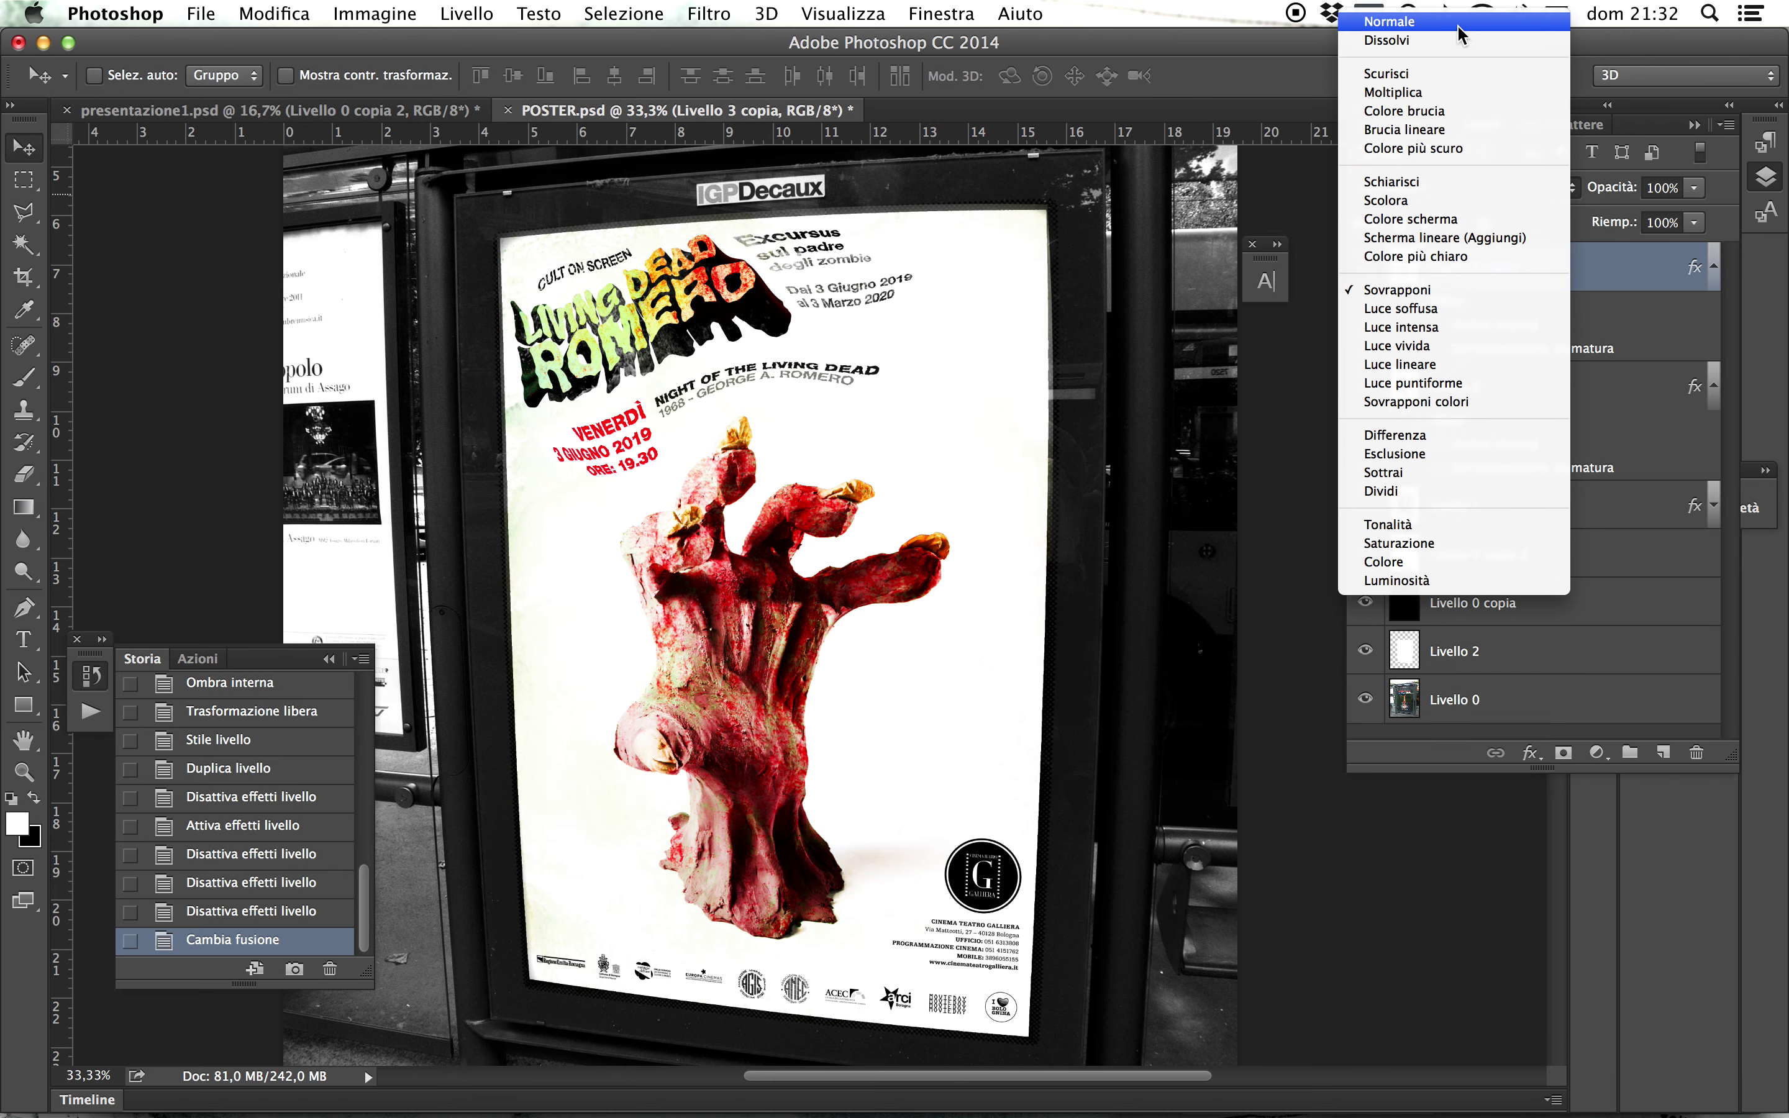
{"action": "left_click", "coordinate": [1467, 23]}
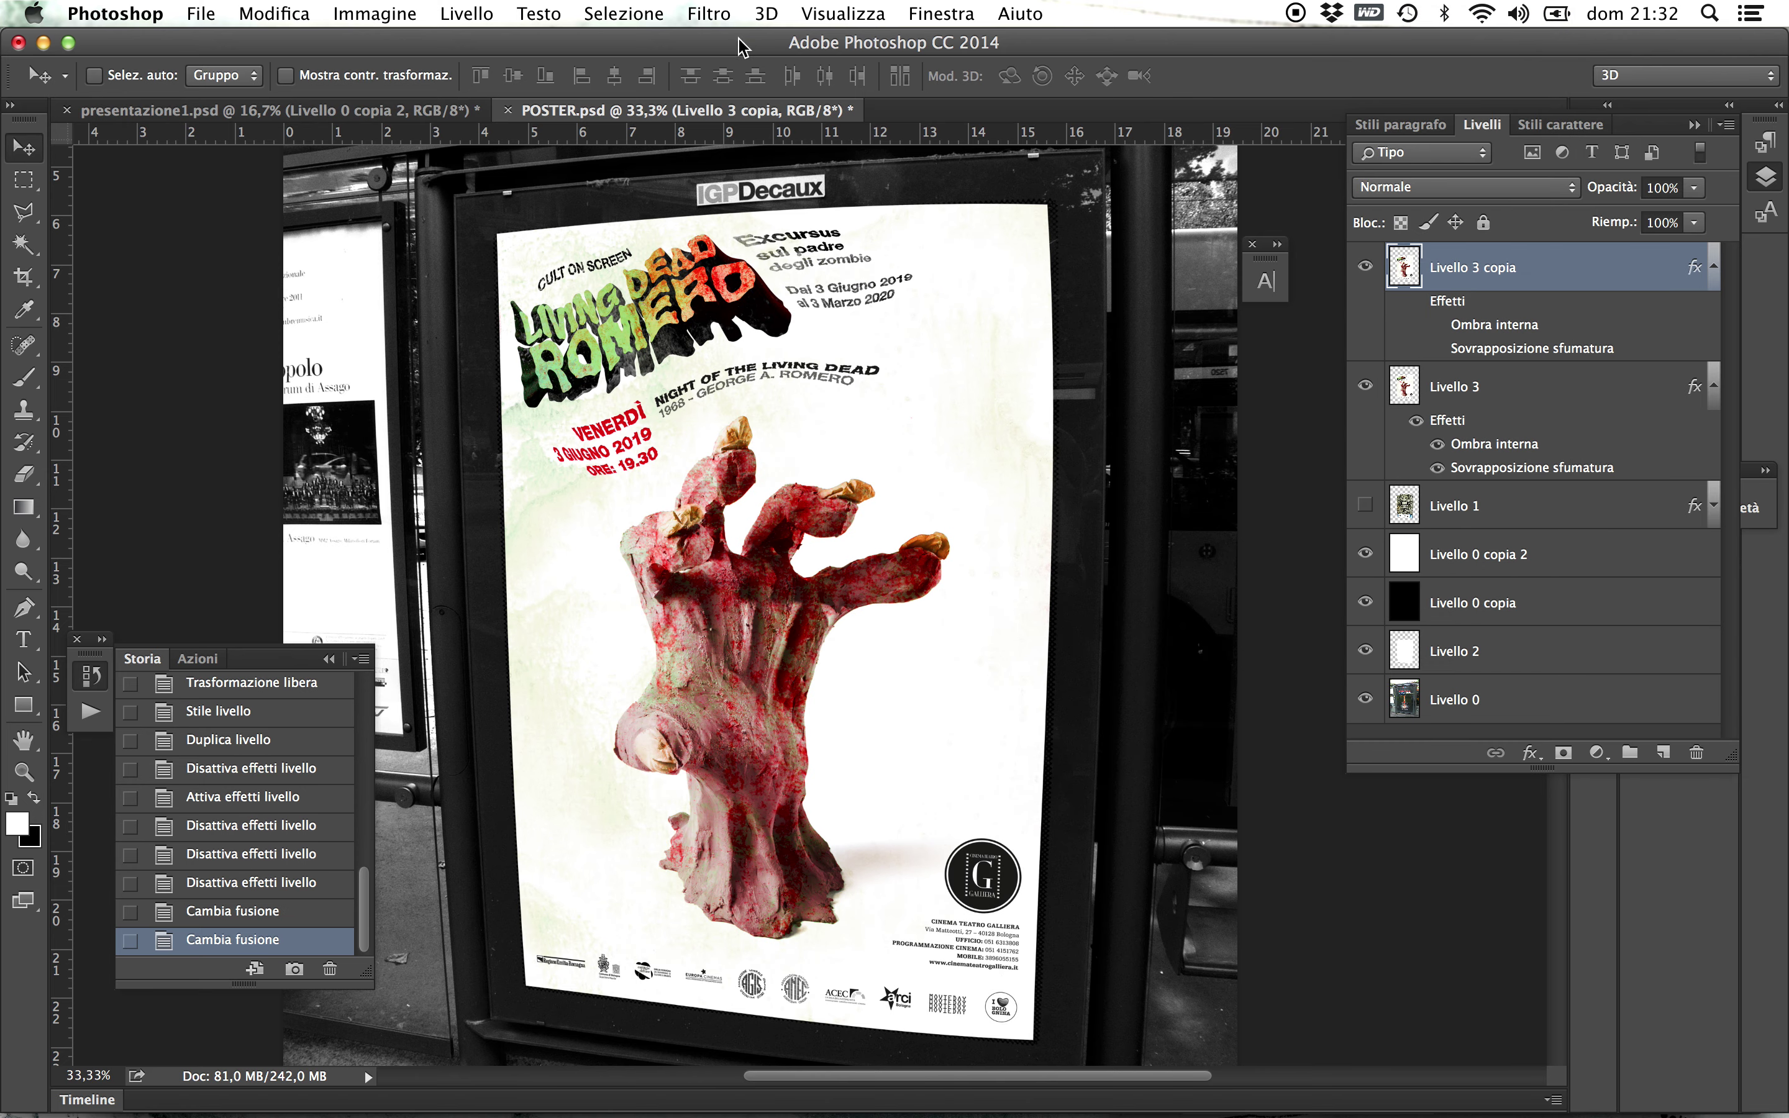
- Open the filter gallery for Livello 3 copia and choose the artistic filter Involucro di plastica
{"action": "left_click", "coordinate": [708, 16]}
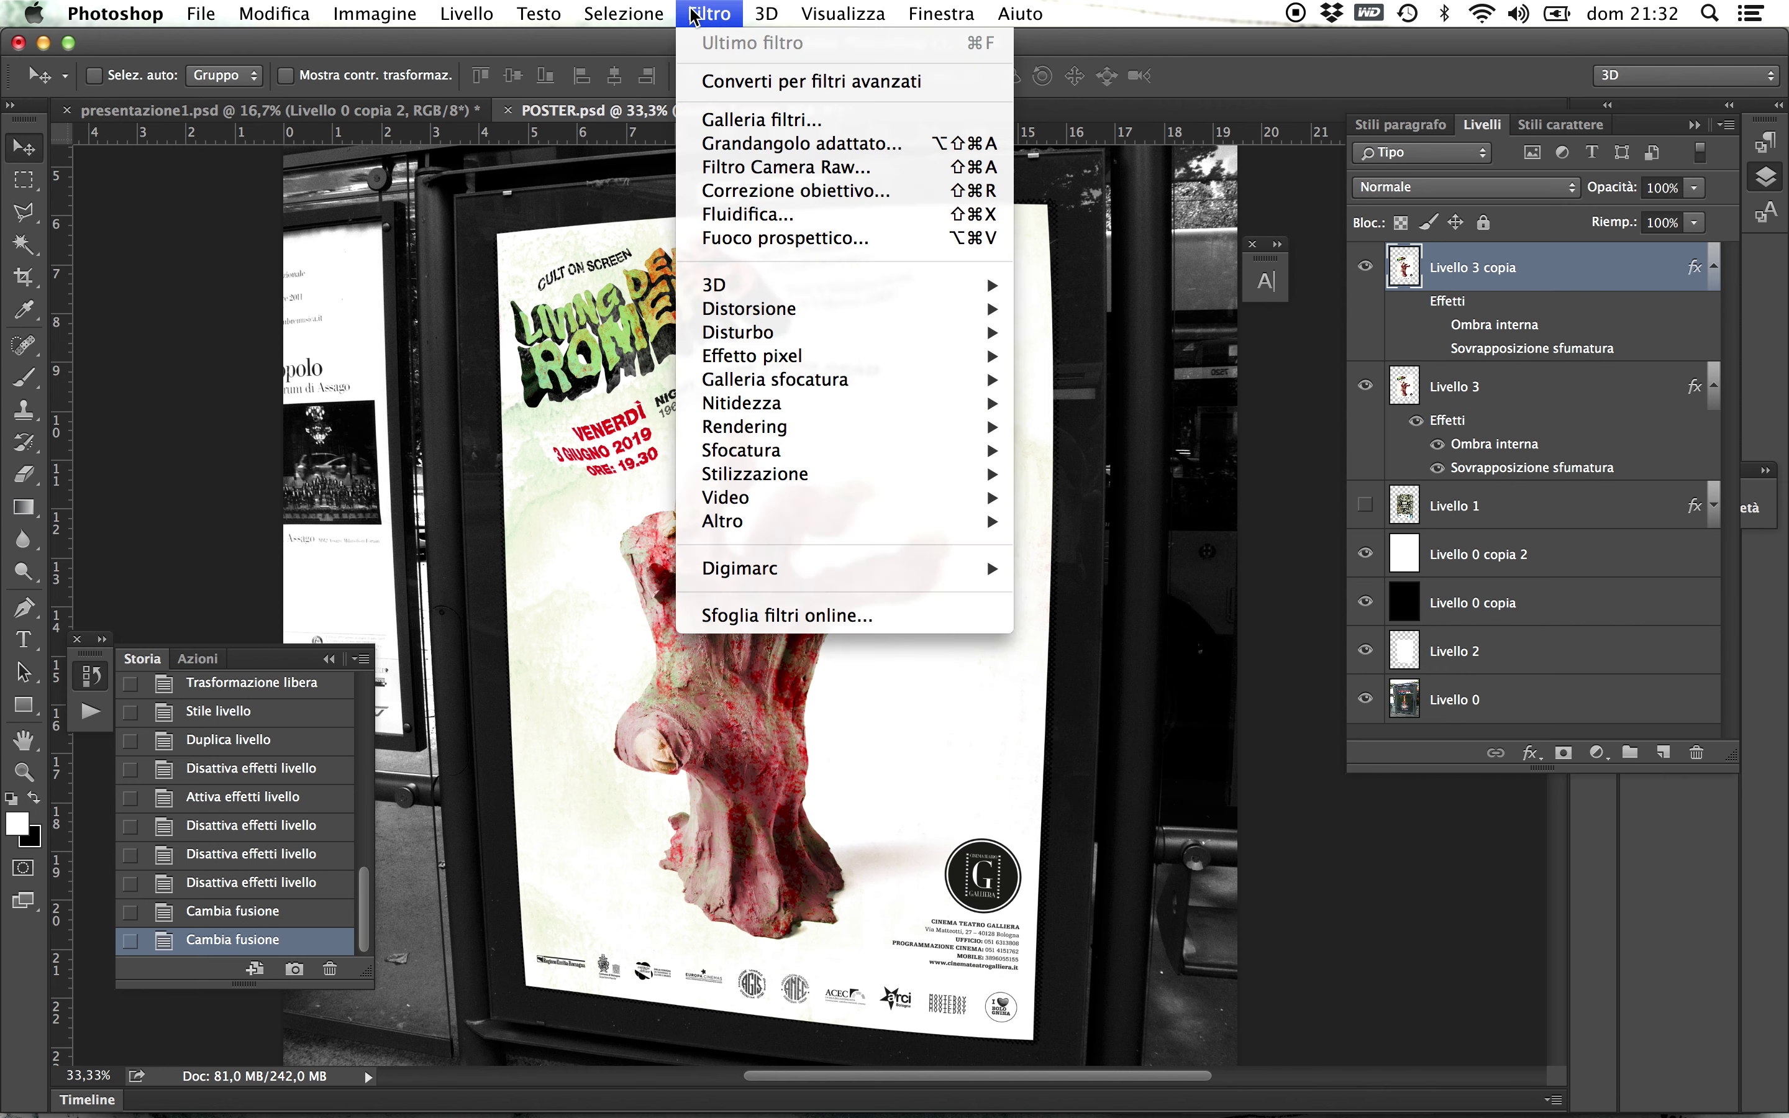
{"action": "left_click", "coordinate": [908, 122]}
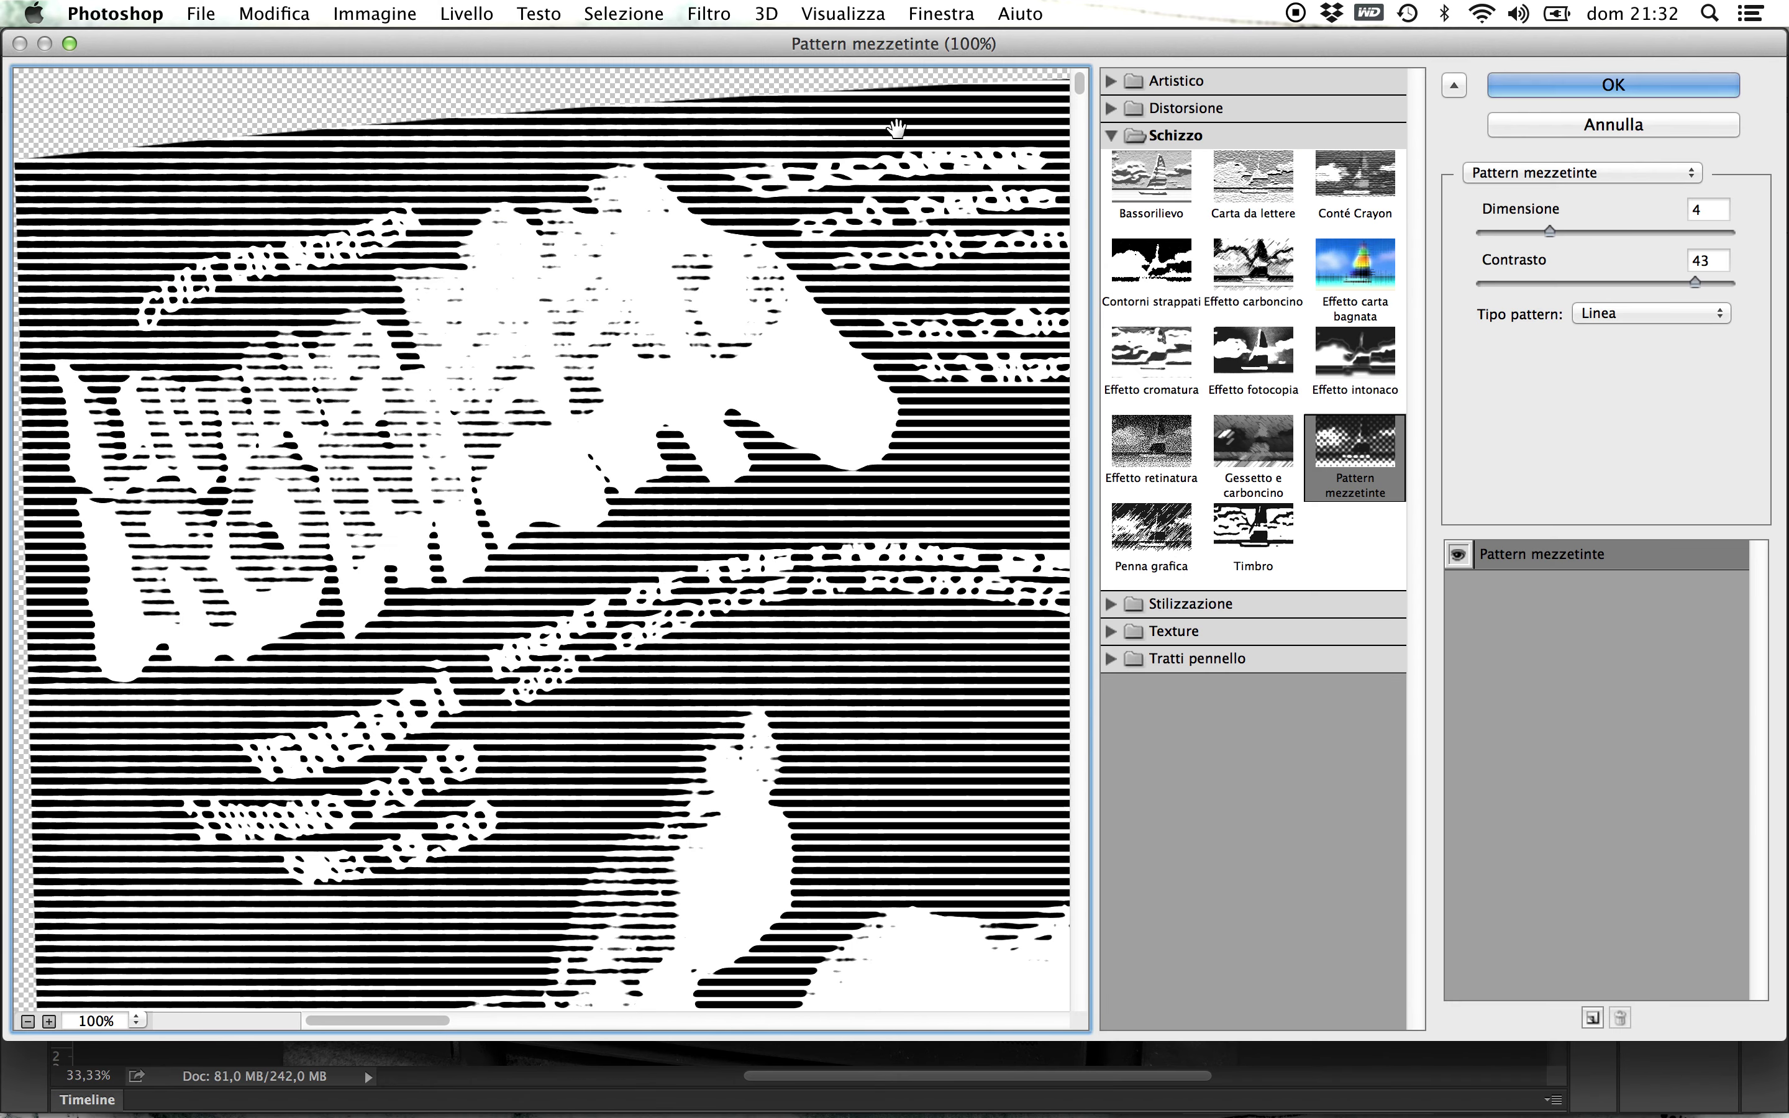
{"action": "left_click", "coordinate": [1123, 602]}
{"action": "left_click", "coordinate": [1119, 601]}
{"action": "left_click", "coordinate": [1112, 631]}
{"action": "left_click", "coordinate": [1113, 630]}
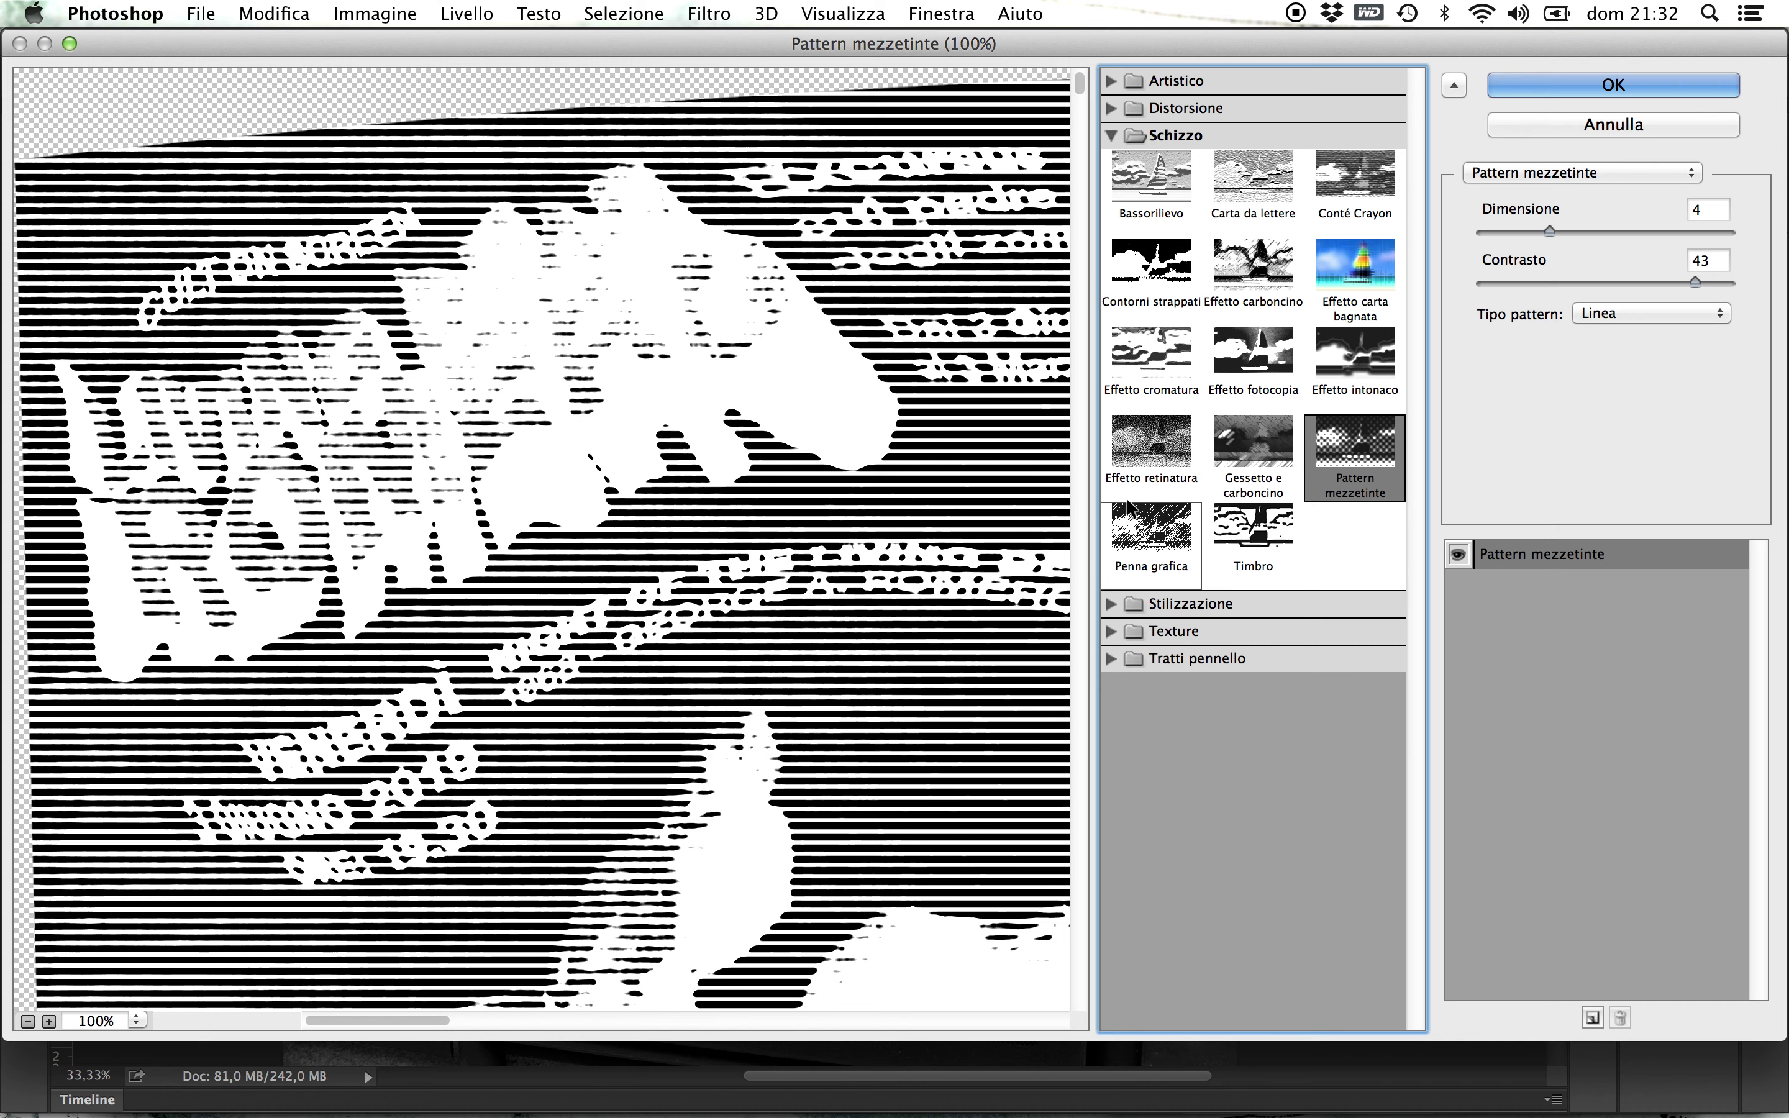
{"action": "left_click", "coordinate": [1112, 82]}
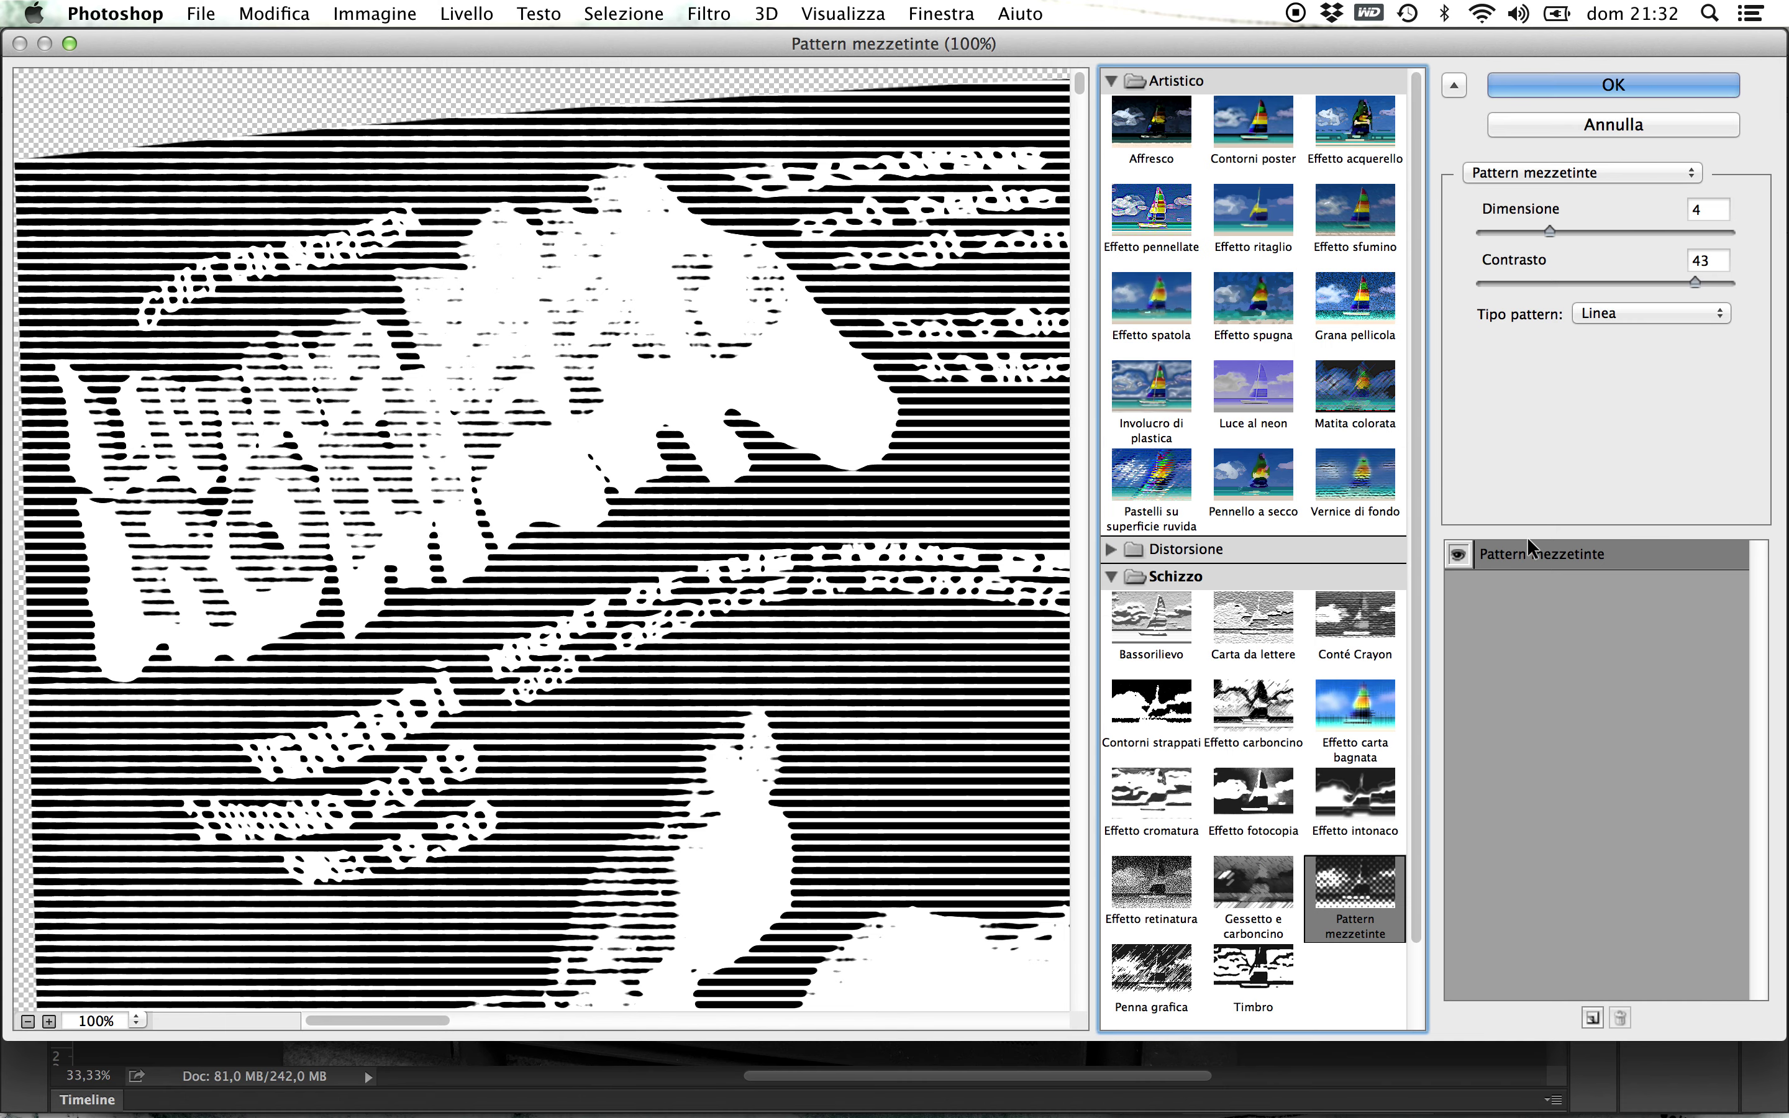
{"action": "left_click", "coordinate": [1145, 389]}
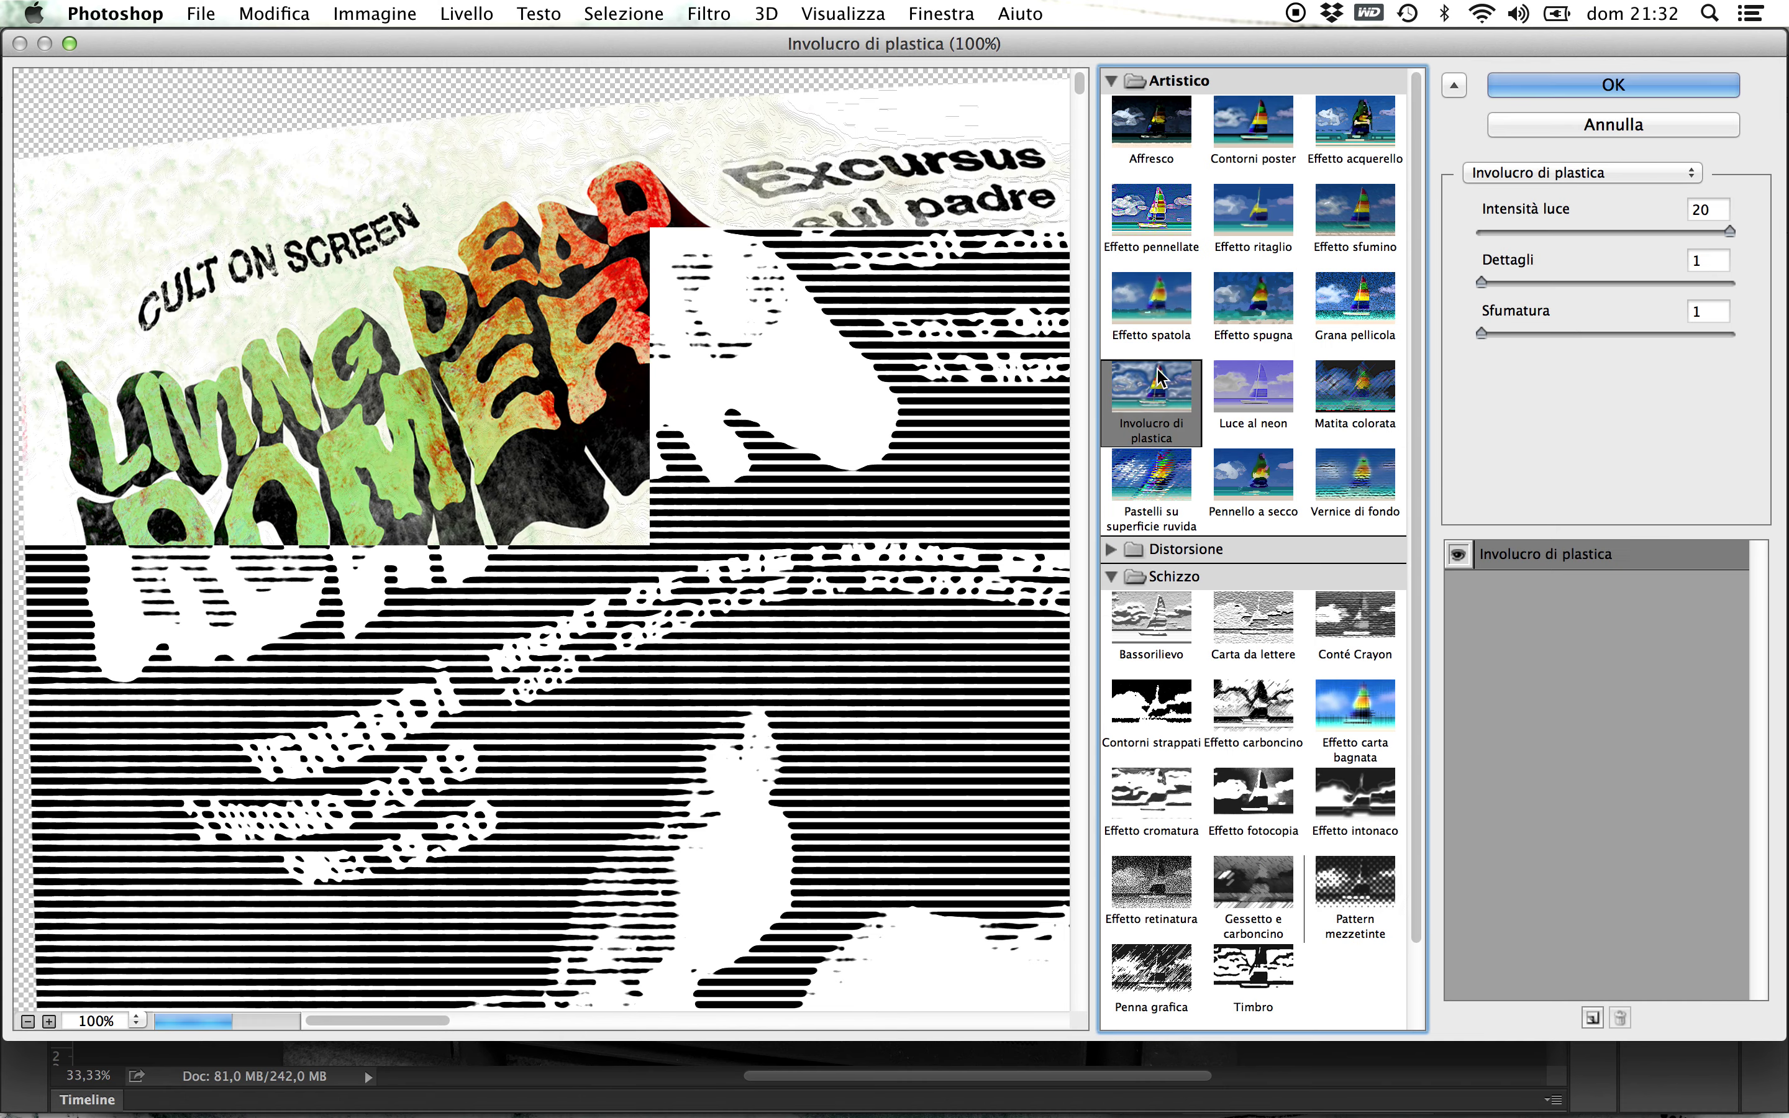
- Preview the whole poster with Involucro di plastica at Sfumatura 14, and cancel the filter
{"action": "left_click_drag", "start_coordinate": [1081, 87], "coordinate": [1067, 544]}
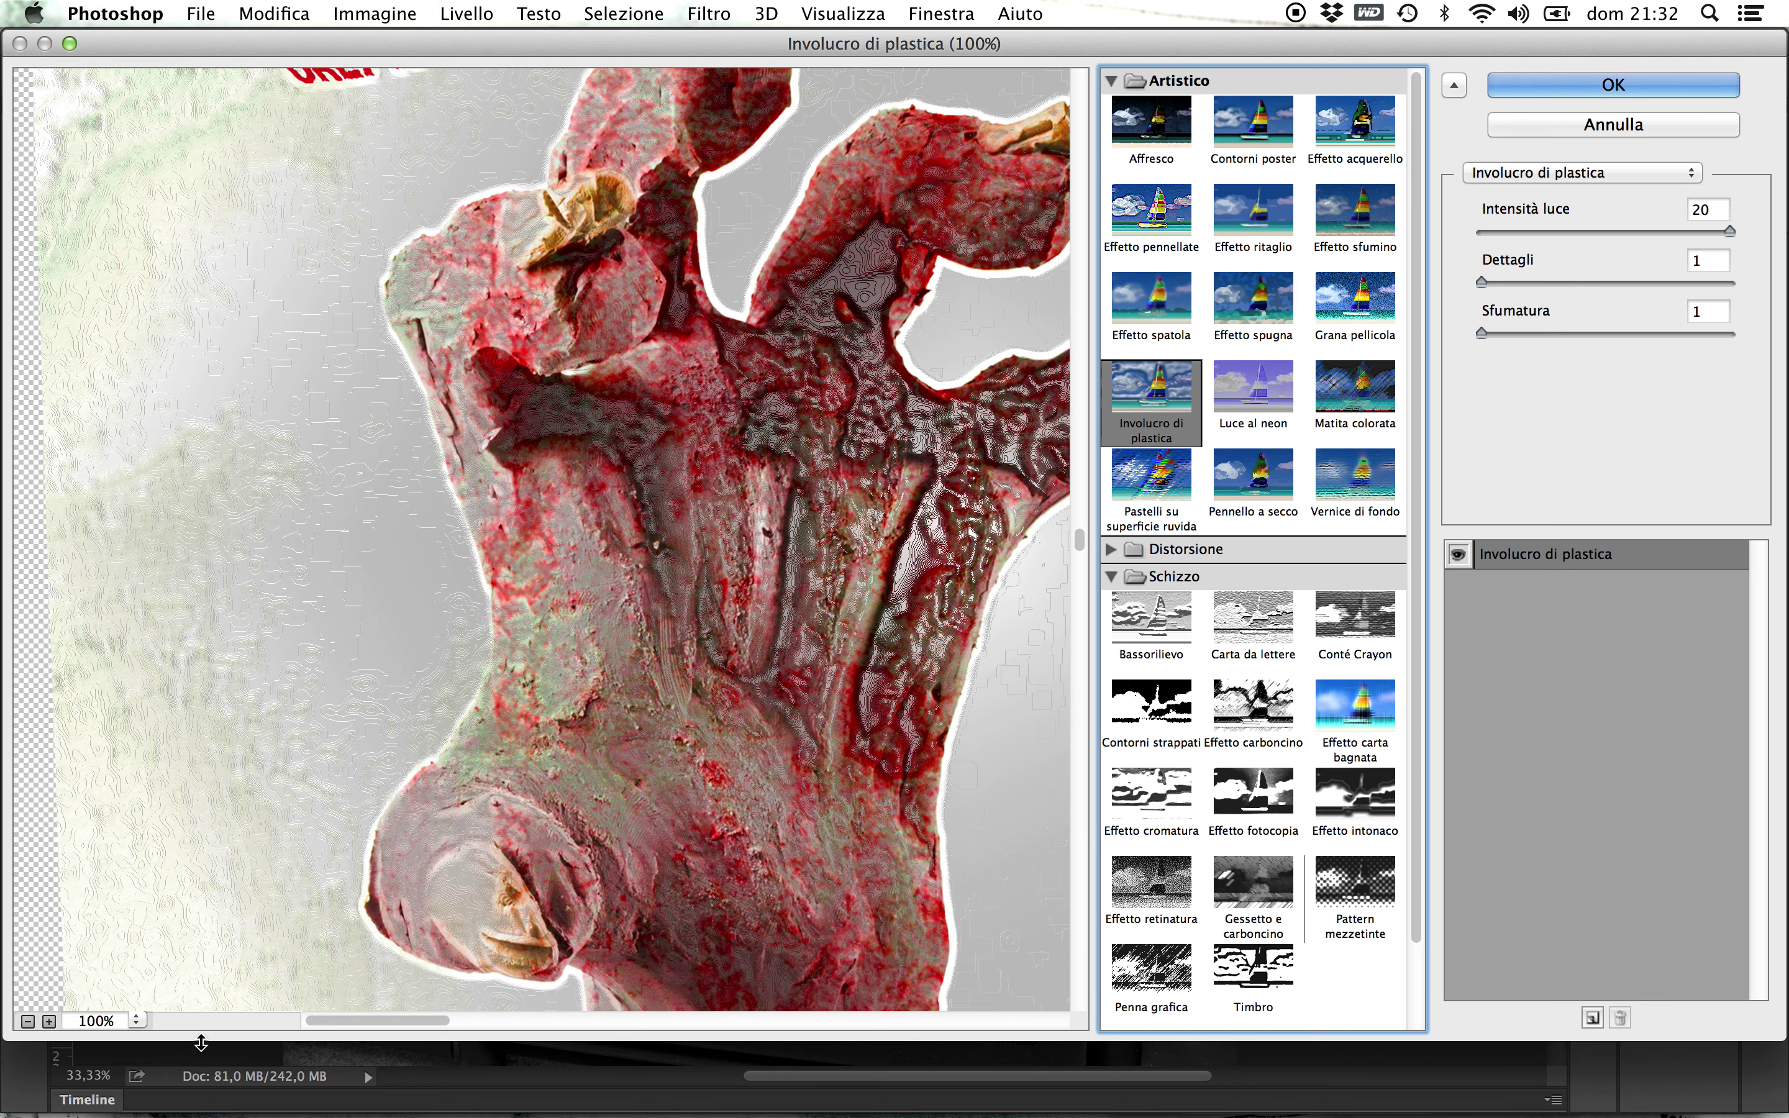
{"action": "left_click", "coordinate": [27, 1021]}
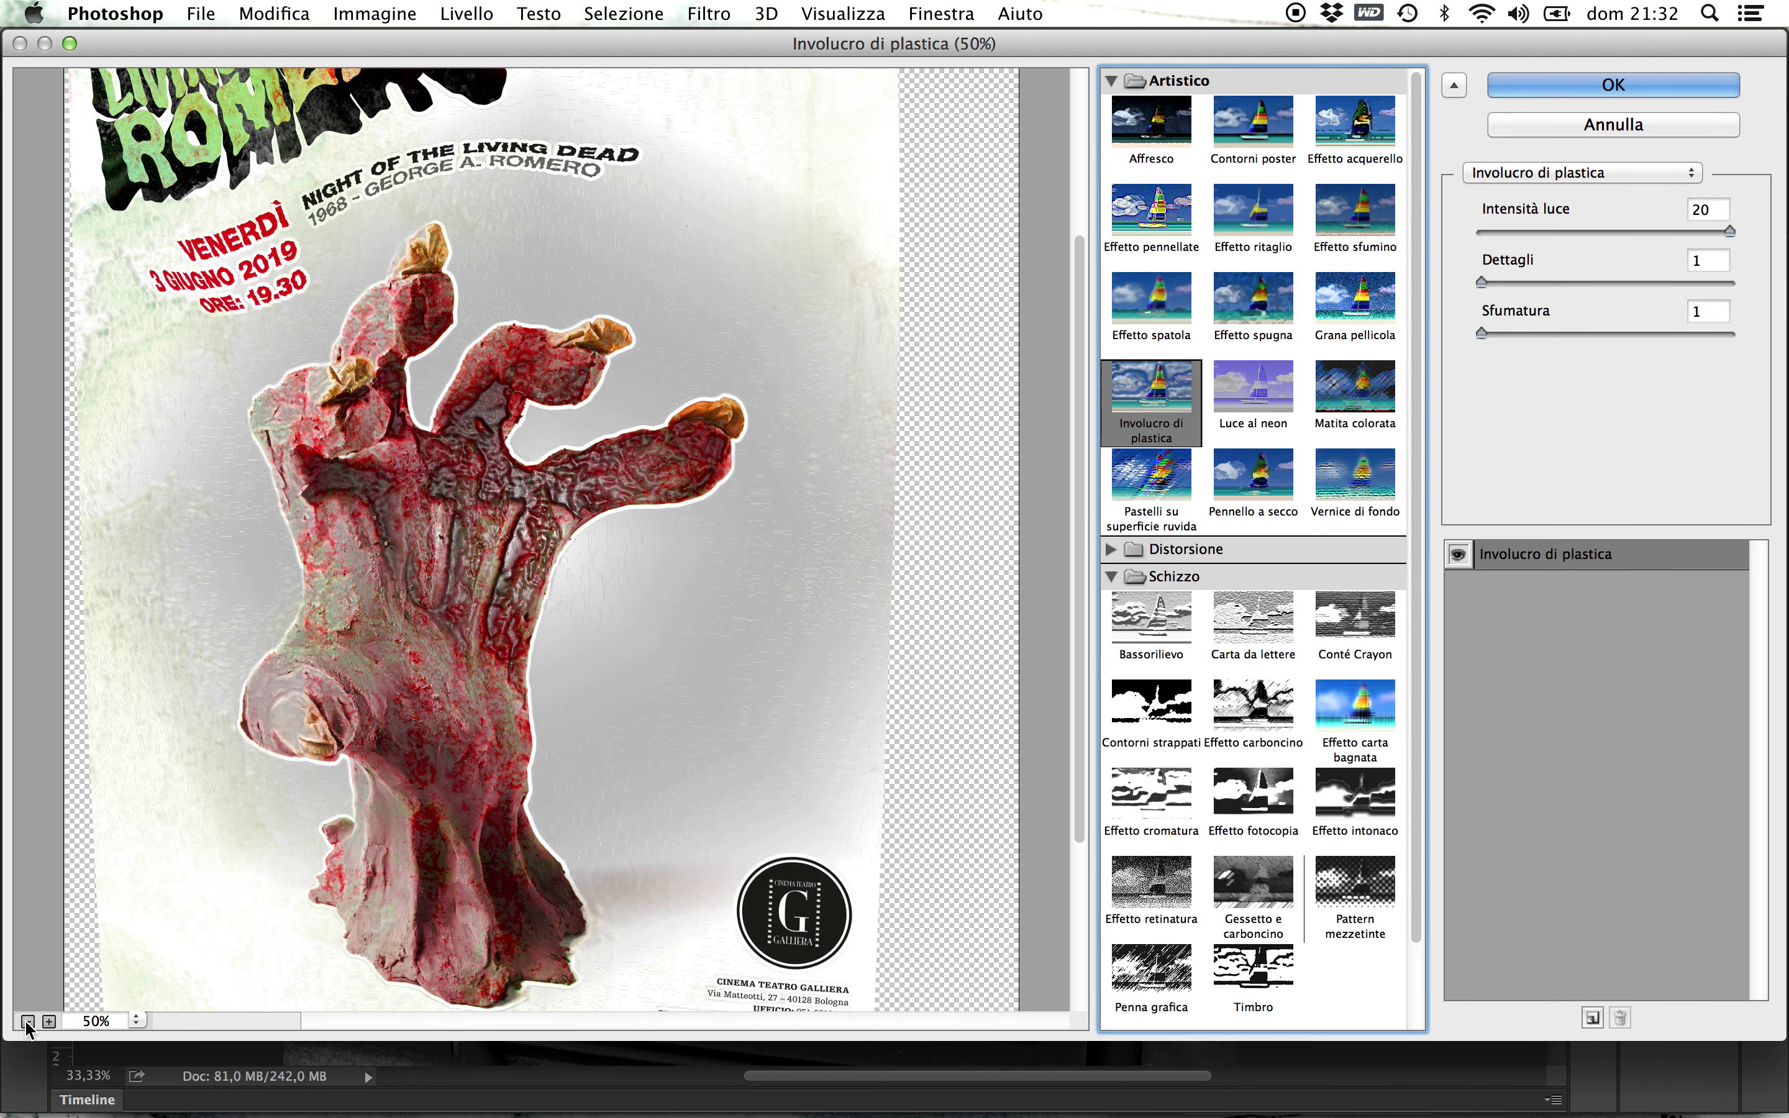
{"action": "left_click", "coordinate": [27, 1022]}
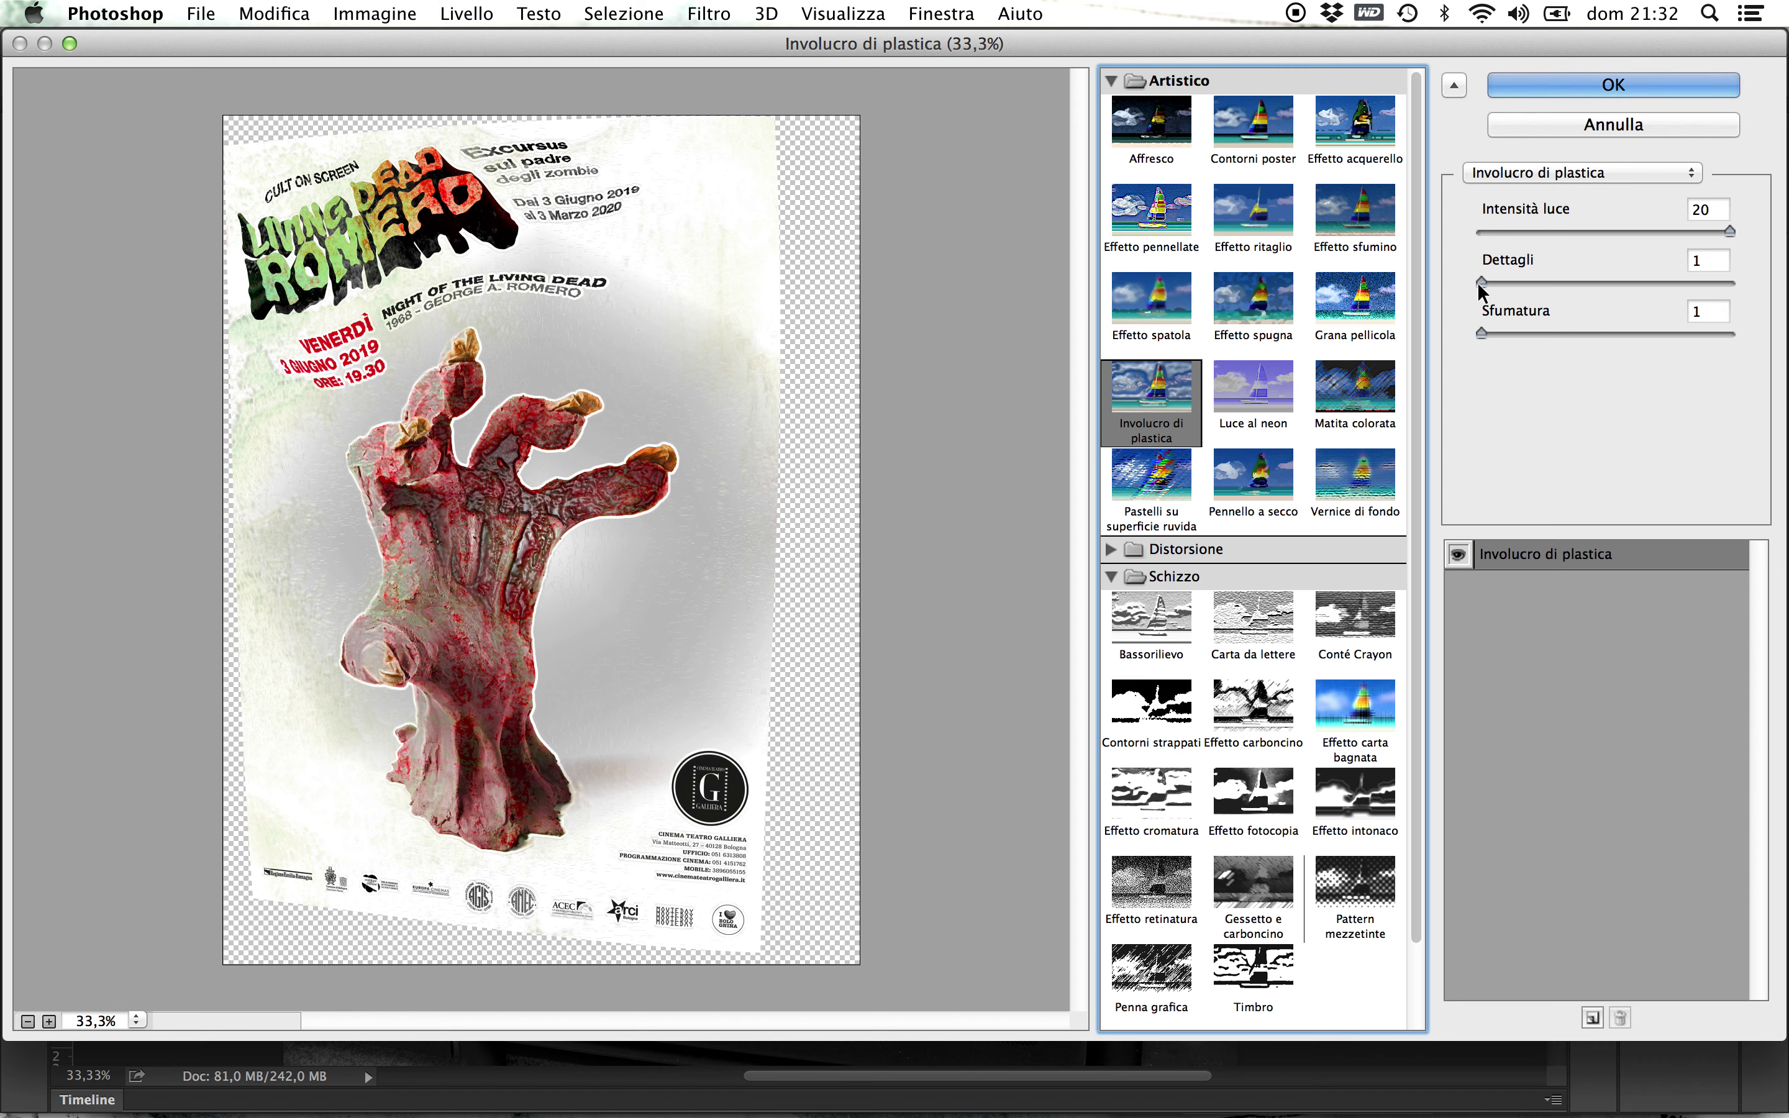
{"action": "left_click_drag", "start_coordinate": [1481, 333], "coordinate": [1719, 333]}
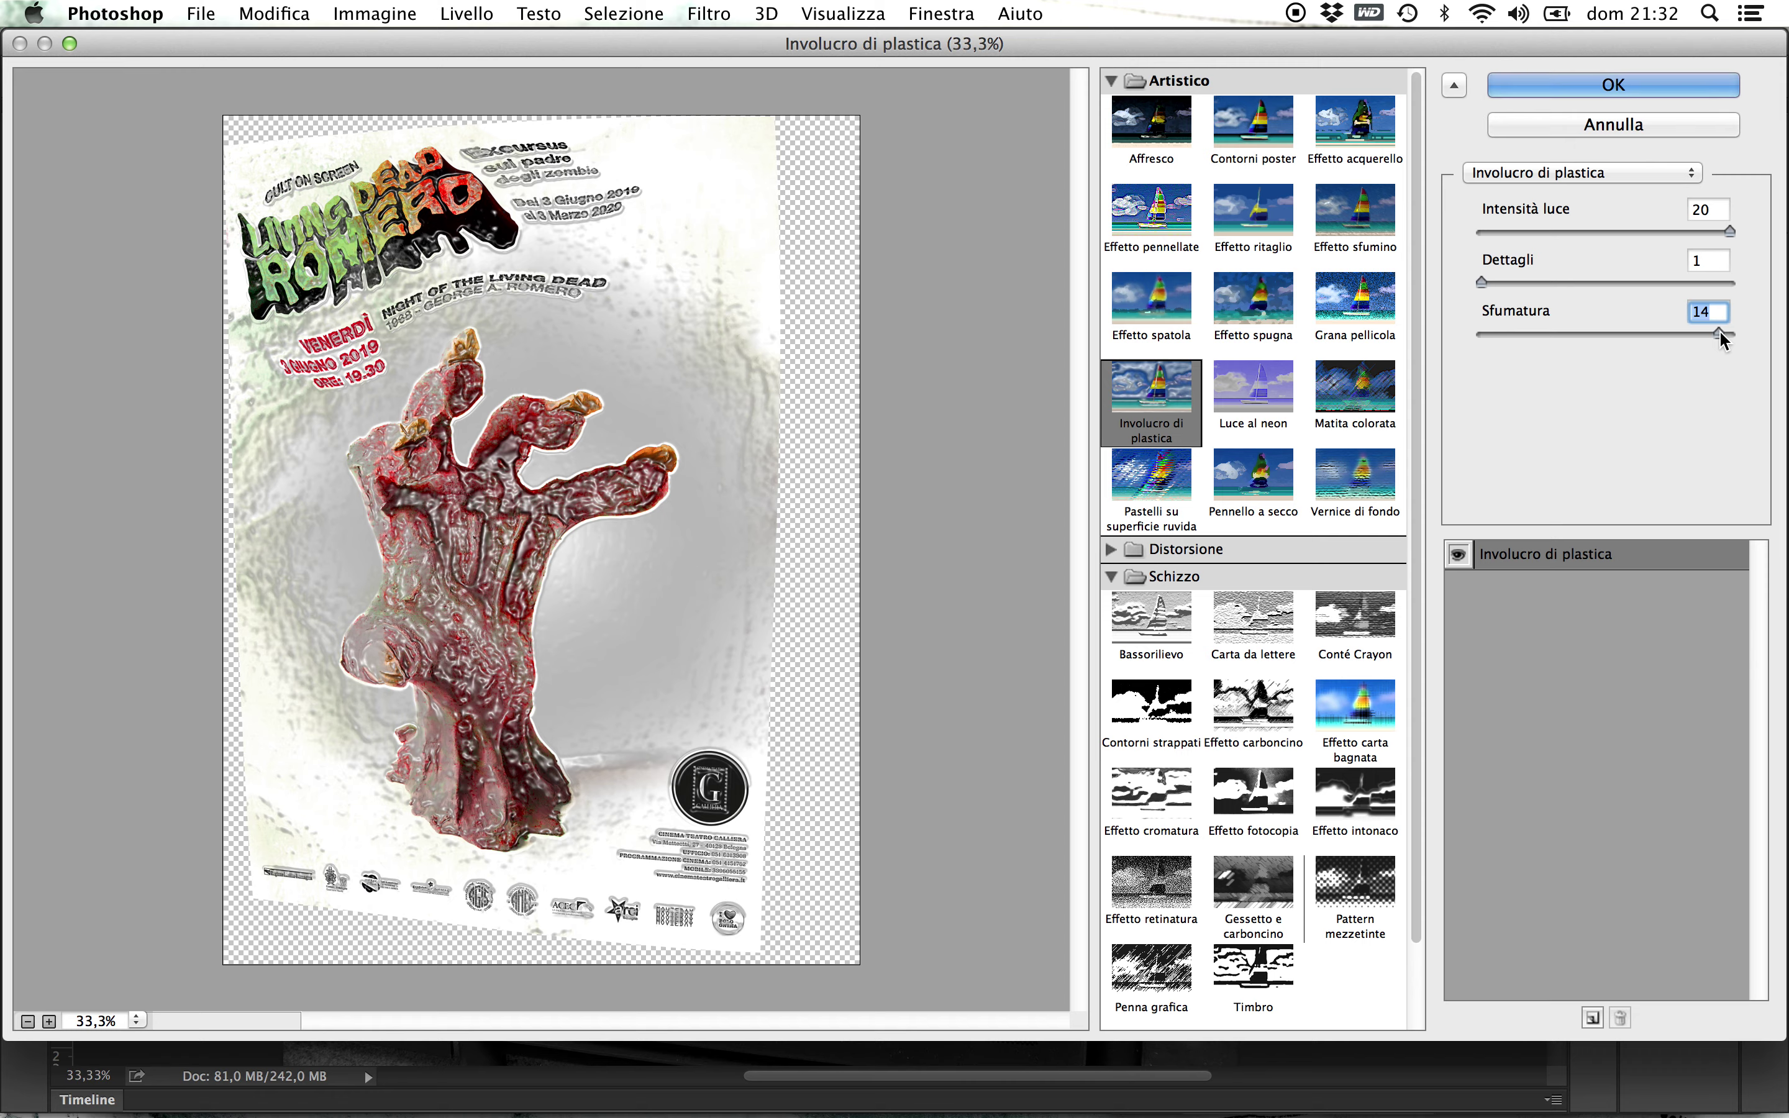
{"action": "left_click", "coordinate": [1681, 127]}
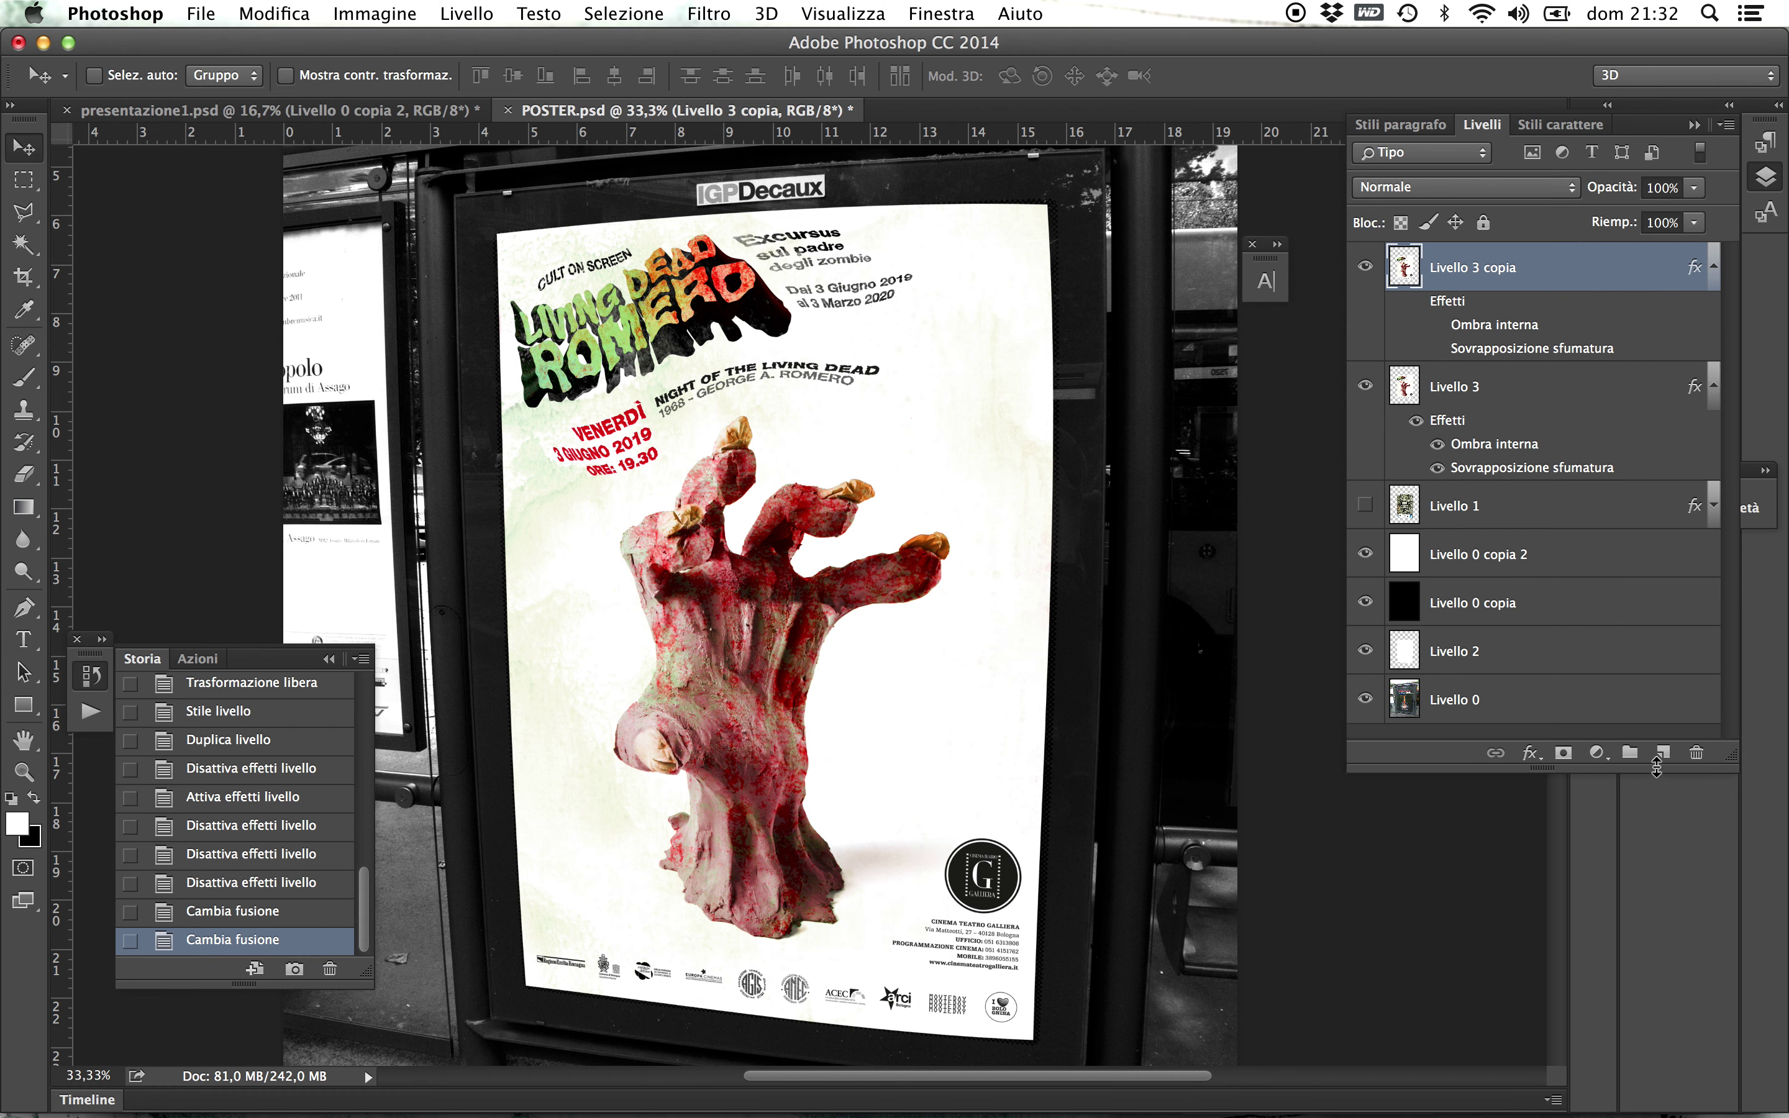
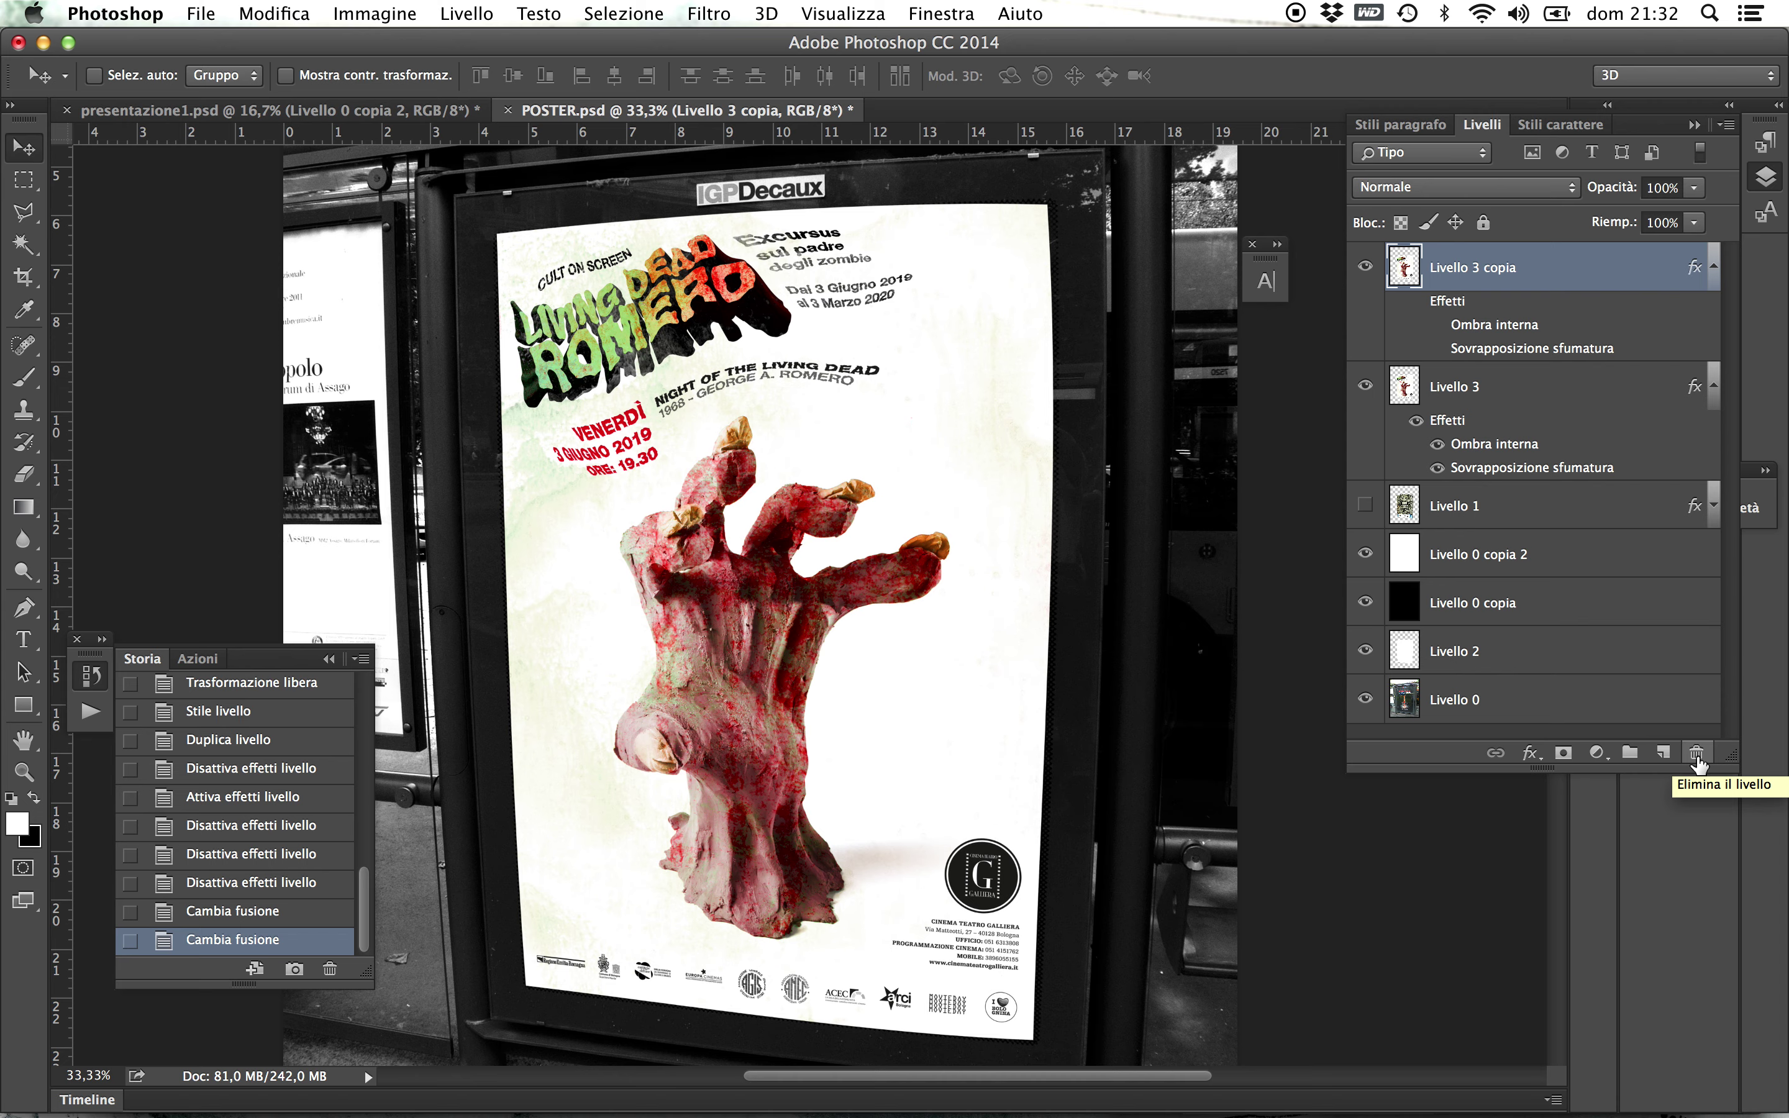
- Delete the layer Livello 3 copia
{"action": "left_click", "coordinate": [1697, 755]}
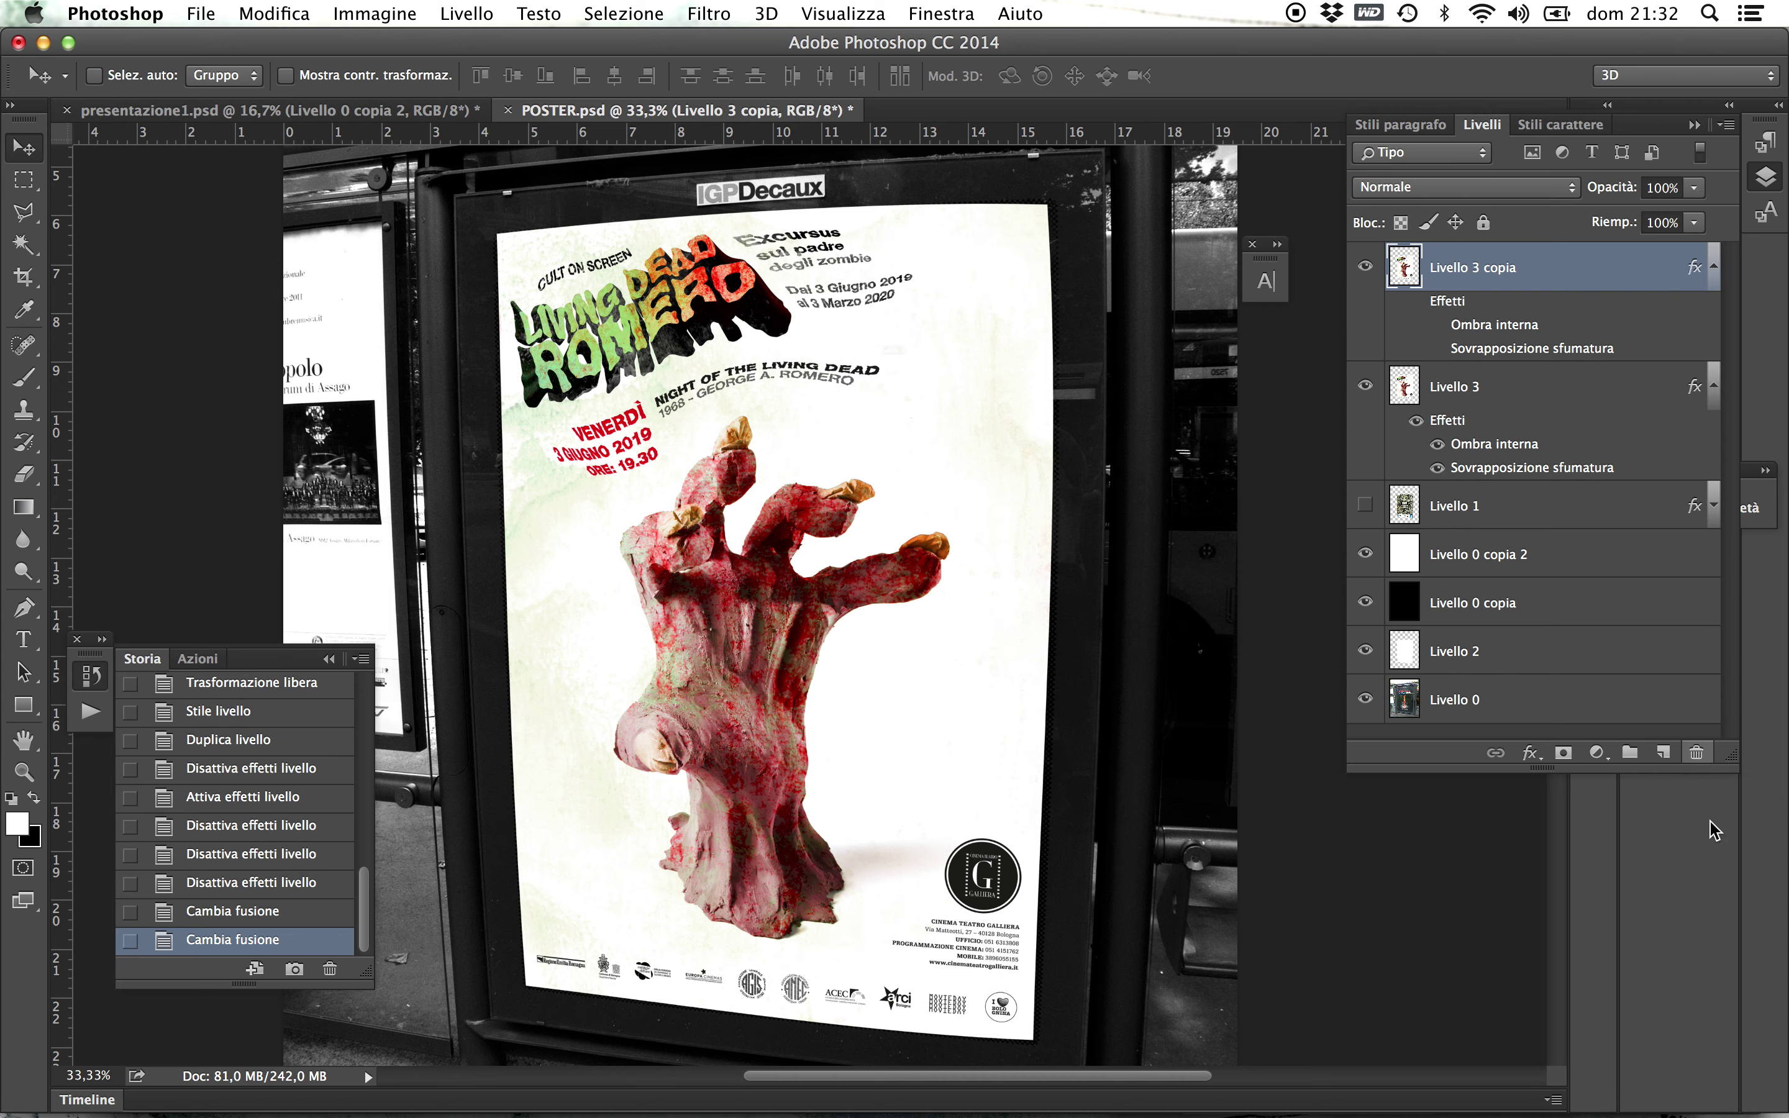
{"action": "left_click", "coordinate": [1100, 415]}
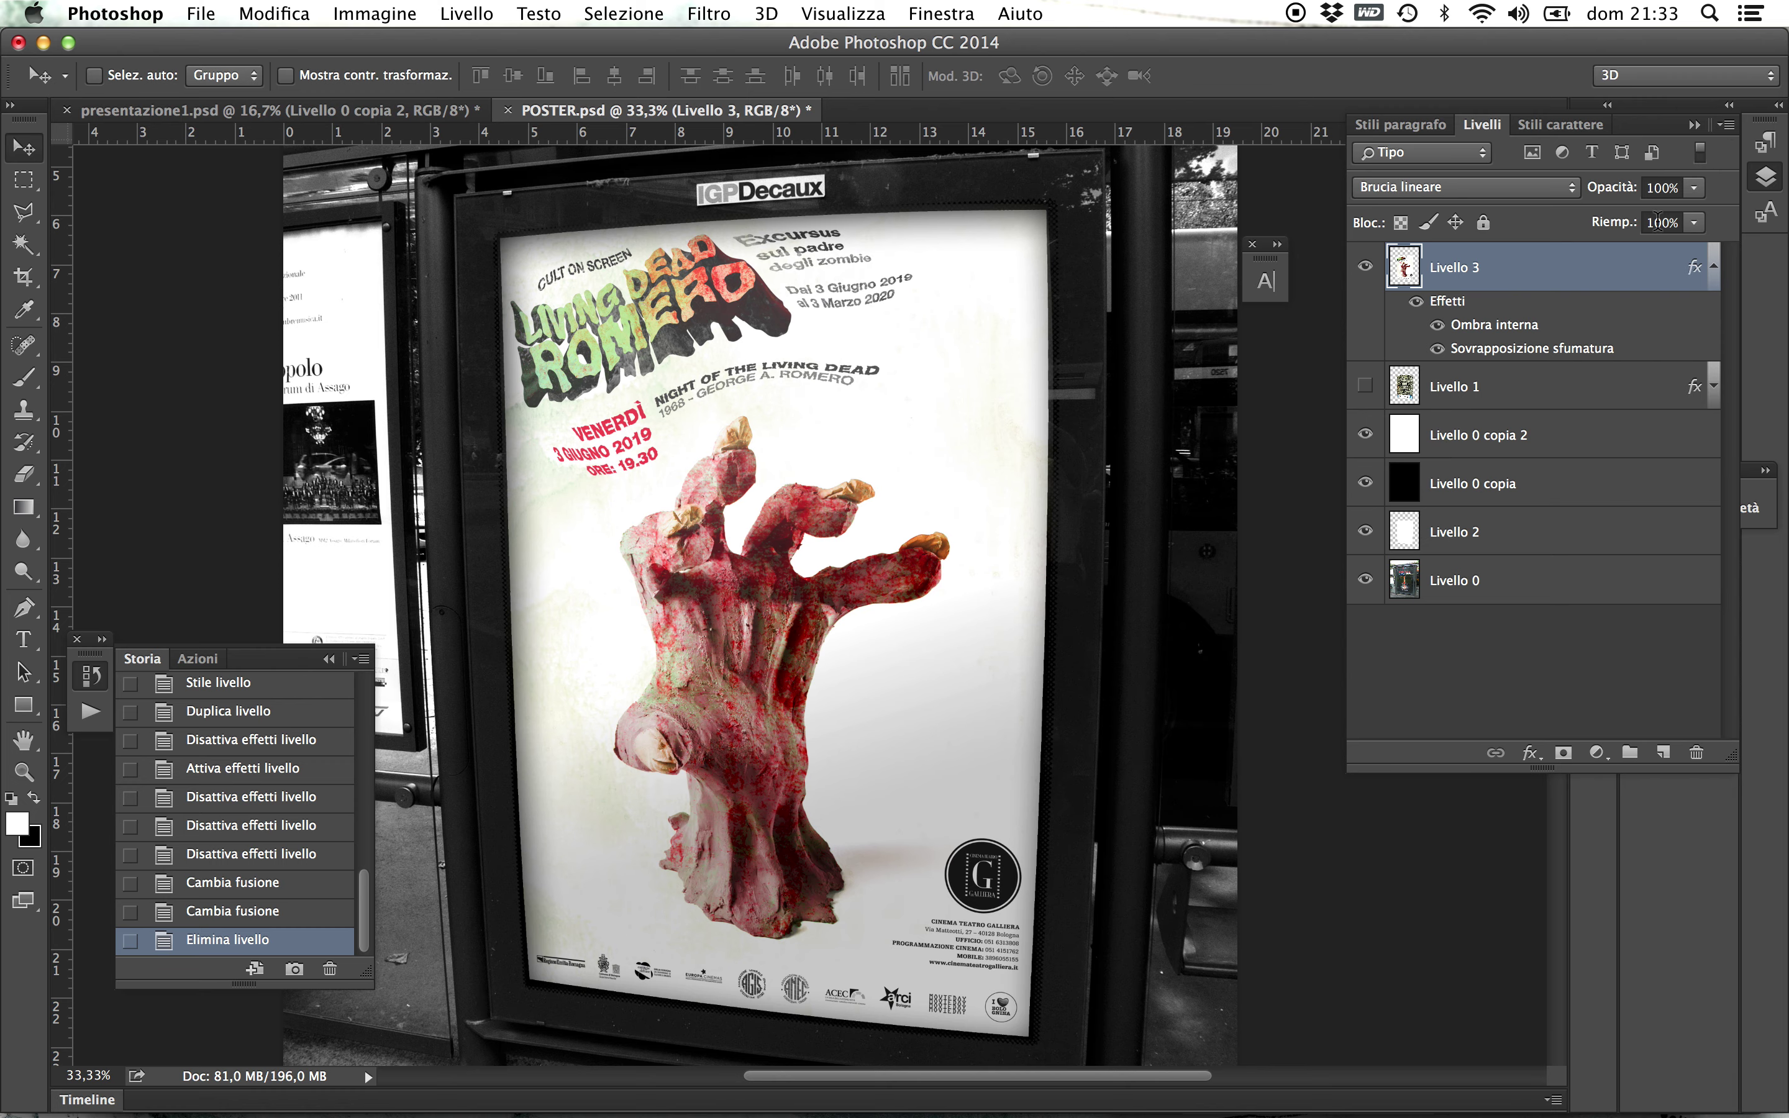
{"action": "left_click", "coordinate": [784, 649]}
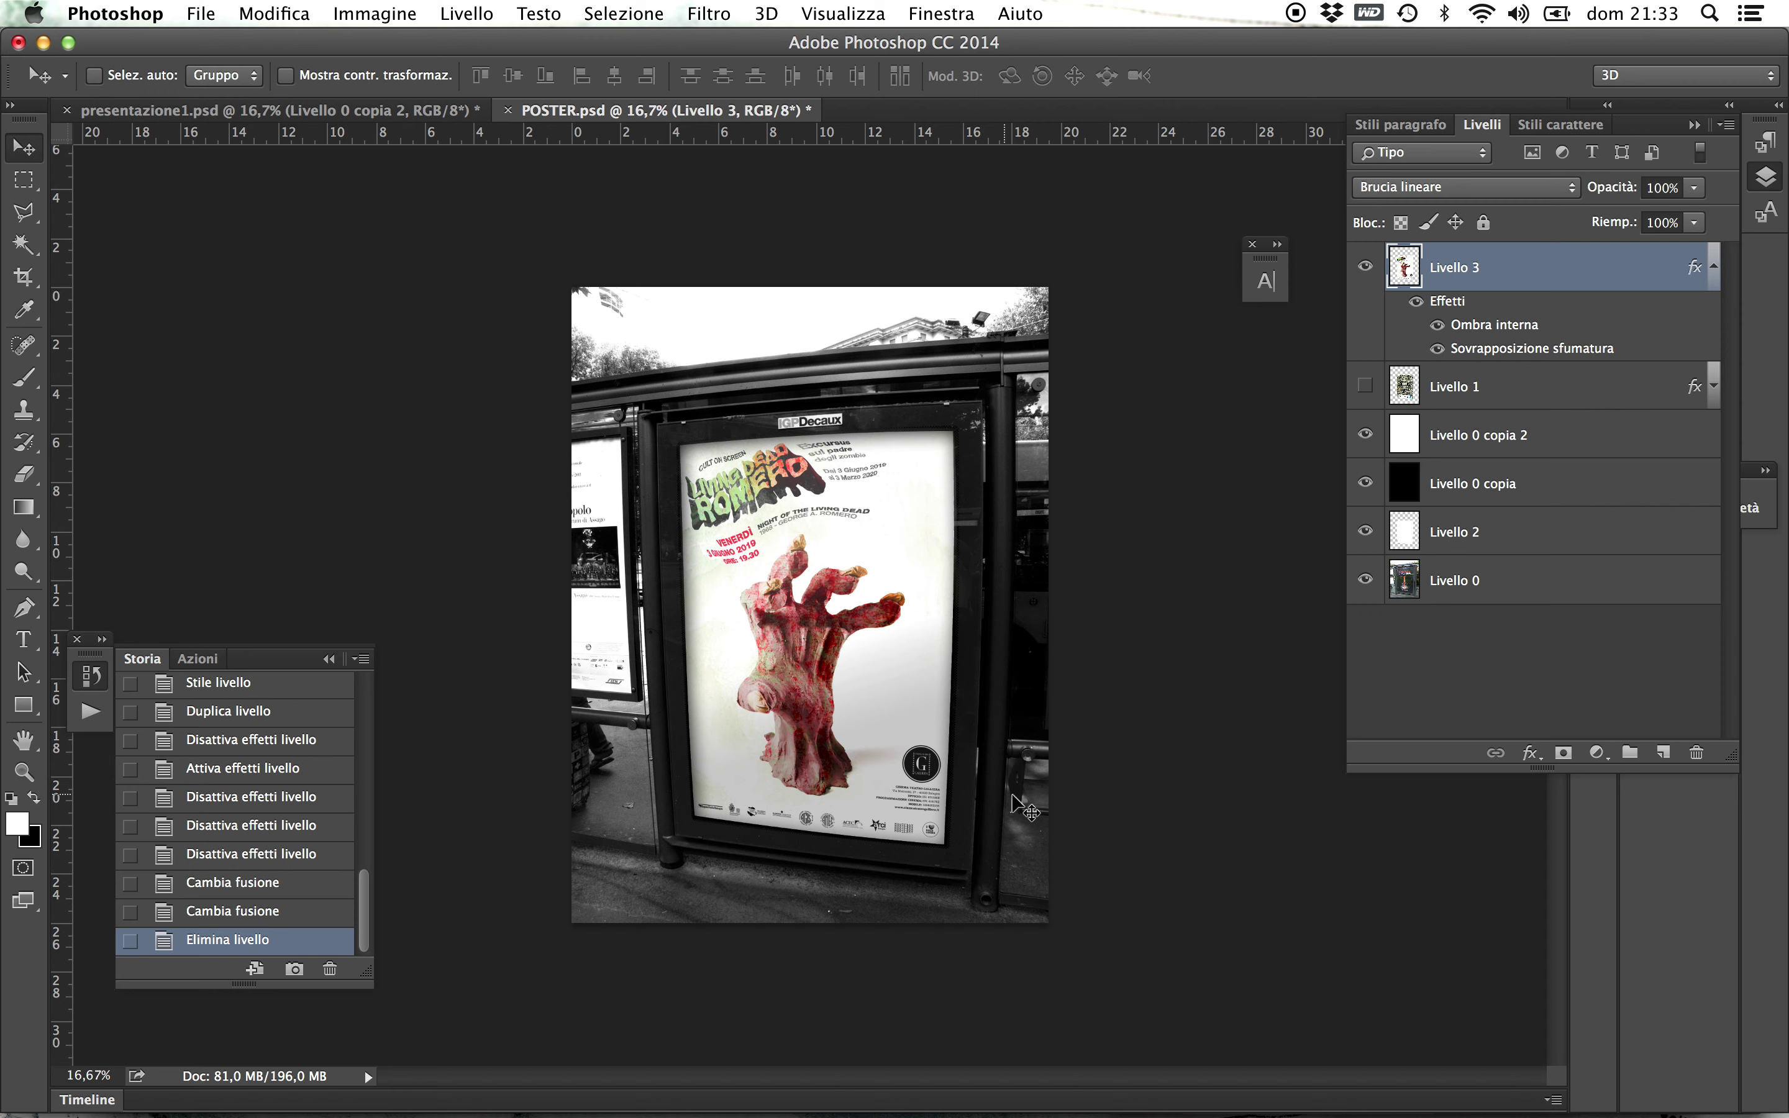
- Compare the billboard image with the adjustment layers Livello 0 copia and Livello 0 copia 2 each hidden and shown
{"action": "left_click", "coordinate": [1366, 484]}
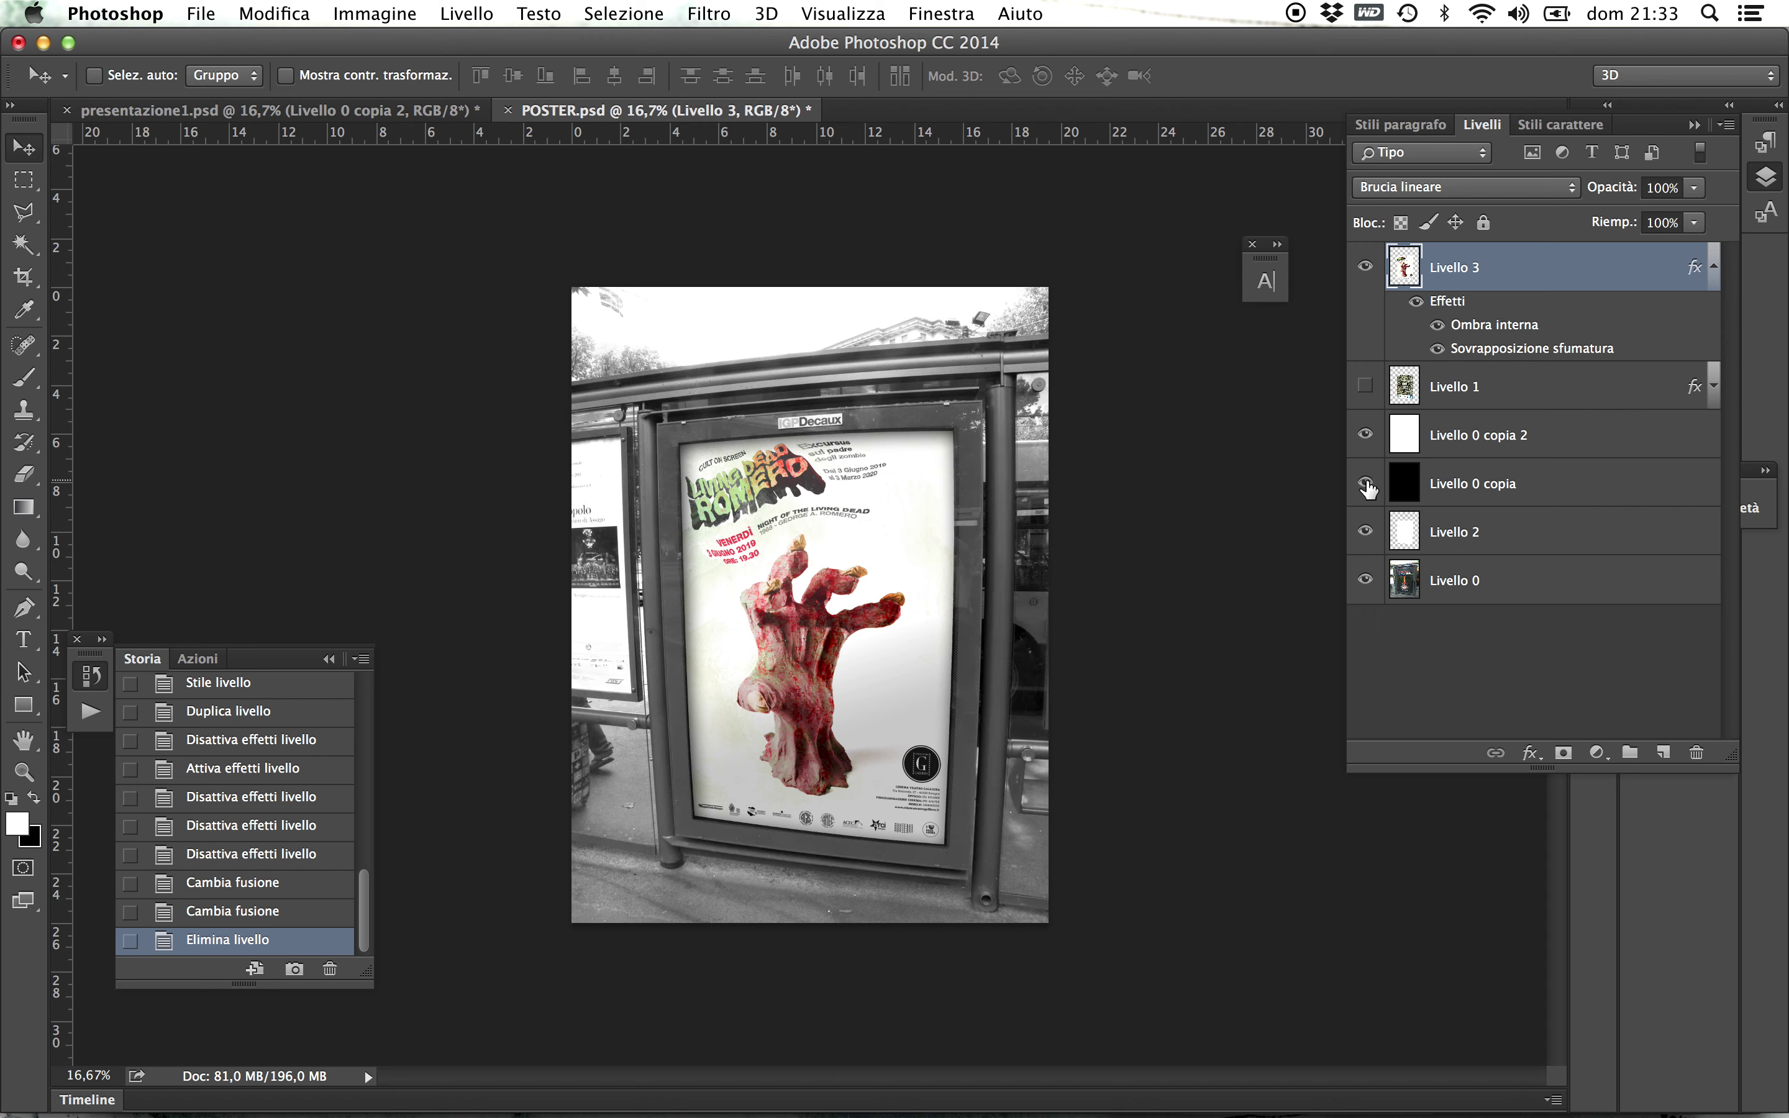
{"action": "left_click", "coordinate": [1366, 485]}
{"action": "left_click", "coordinate": [1366, 437]}
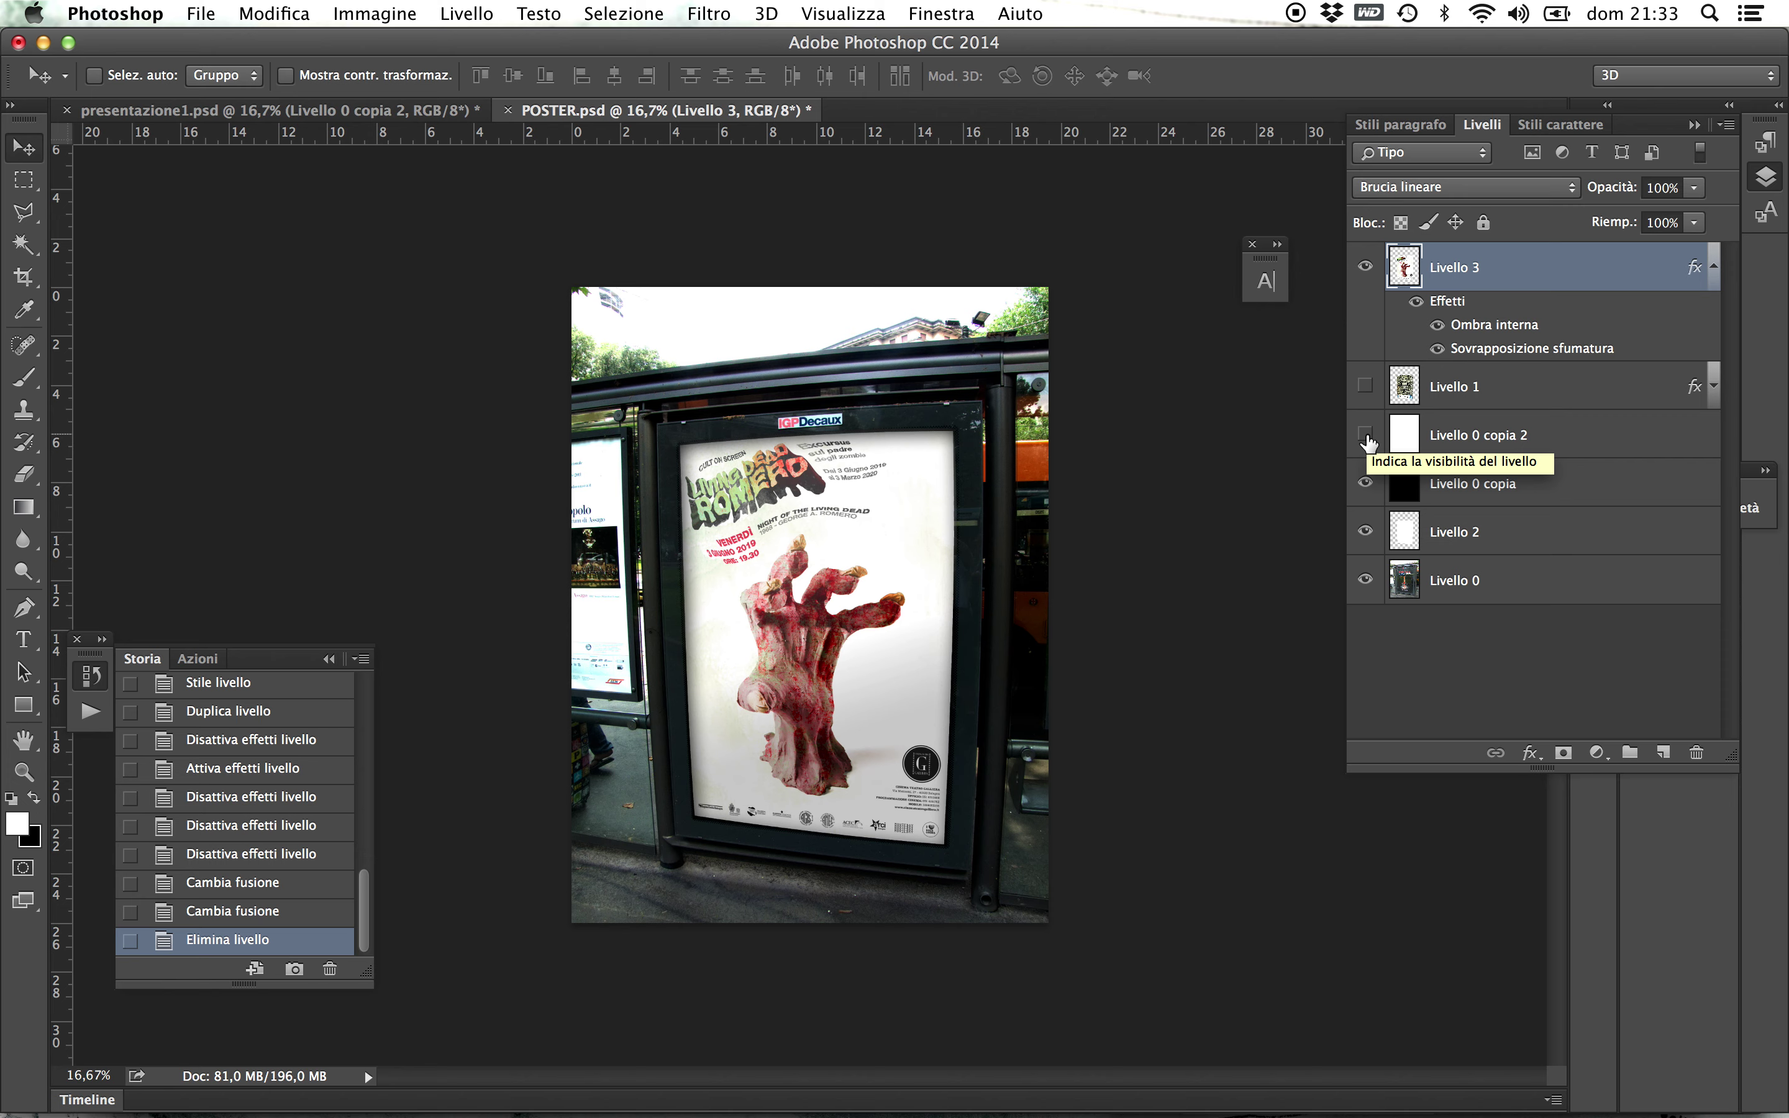
{"action": "left_click", "coordinate": [1366, 436]}
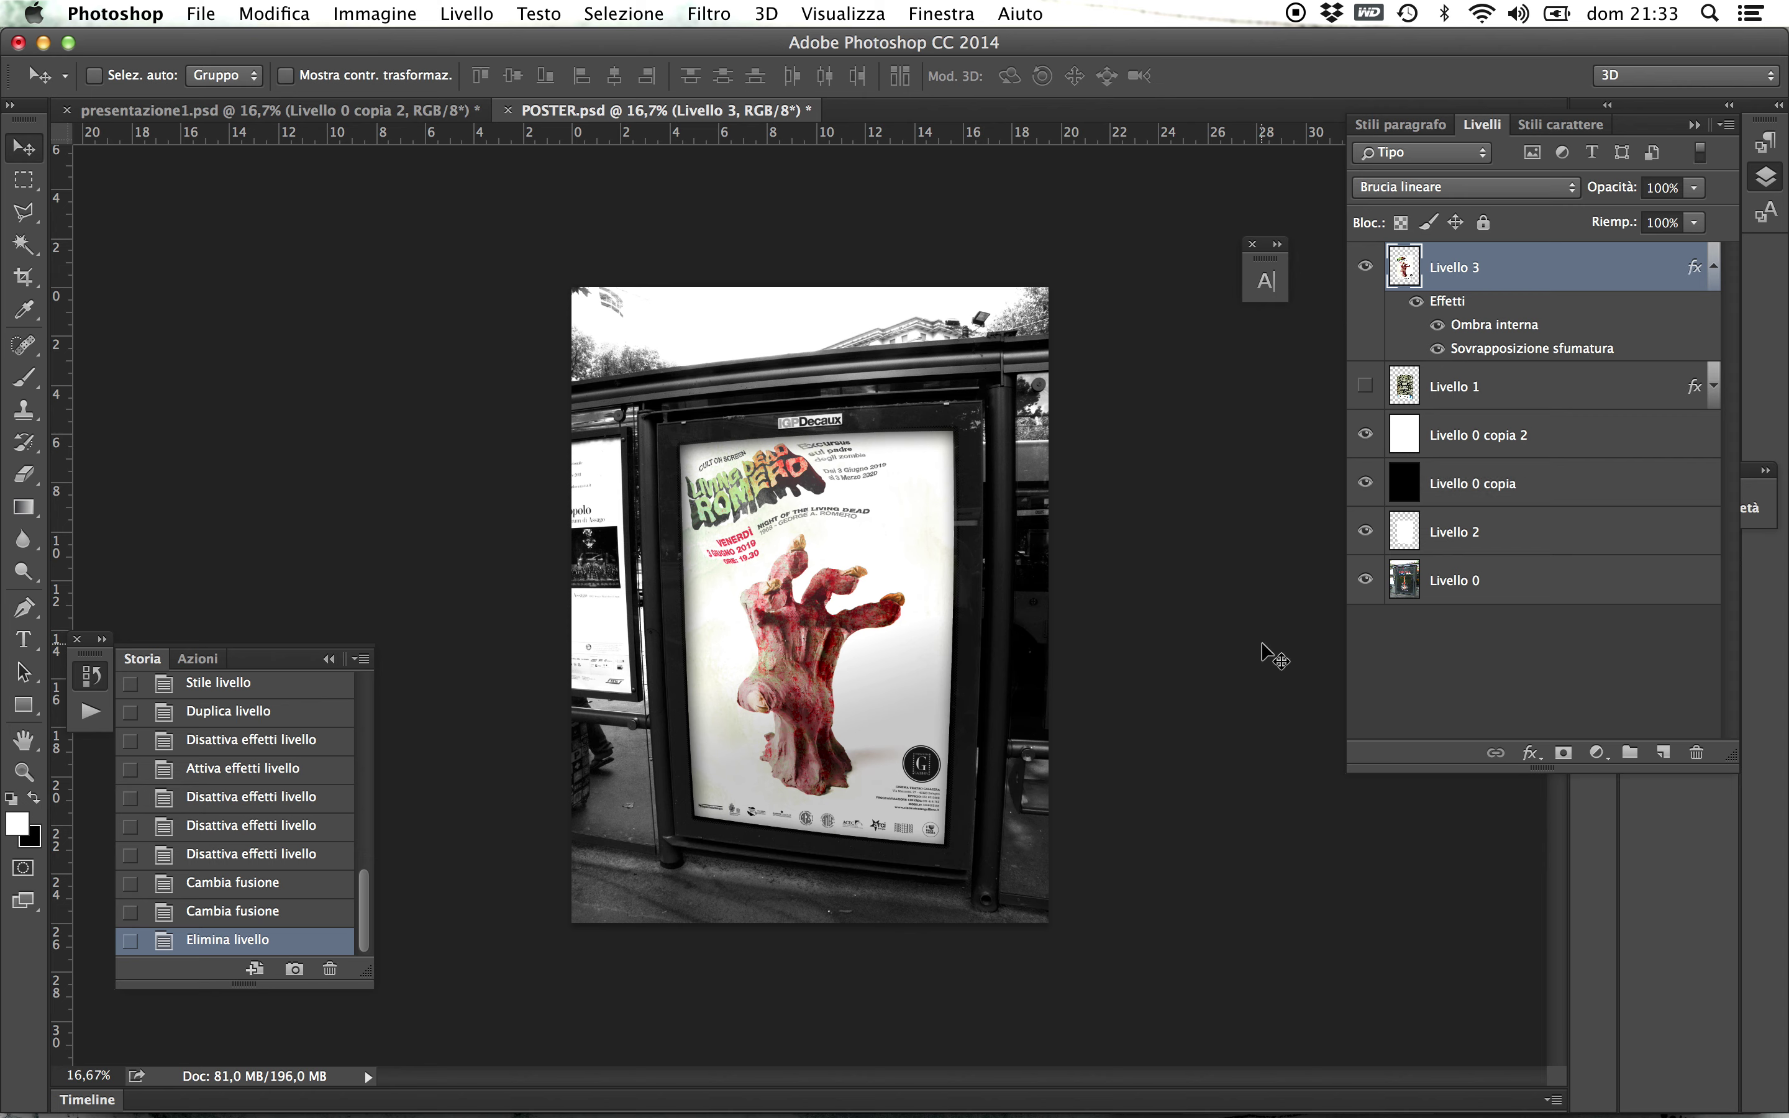
{"action": "left_click", "coordinate": [1466, 353], "text": "super"}
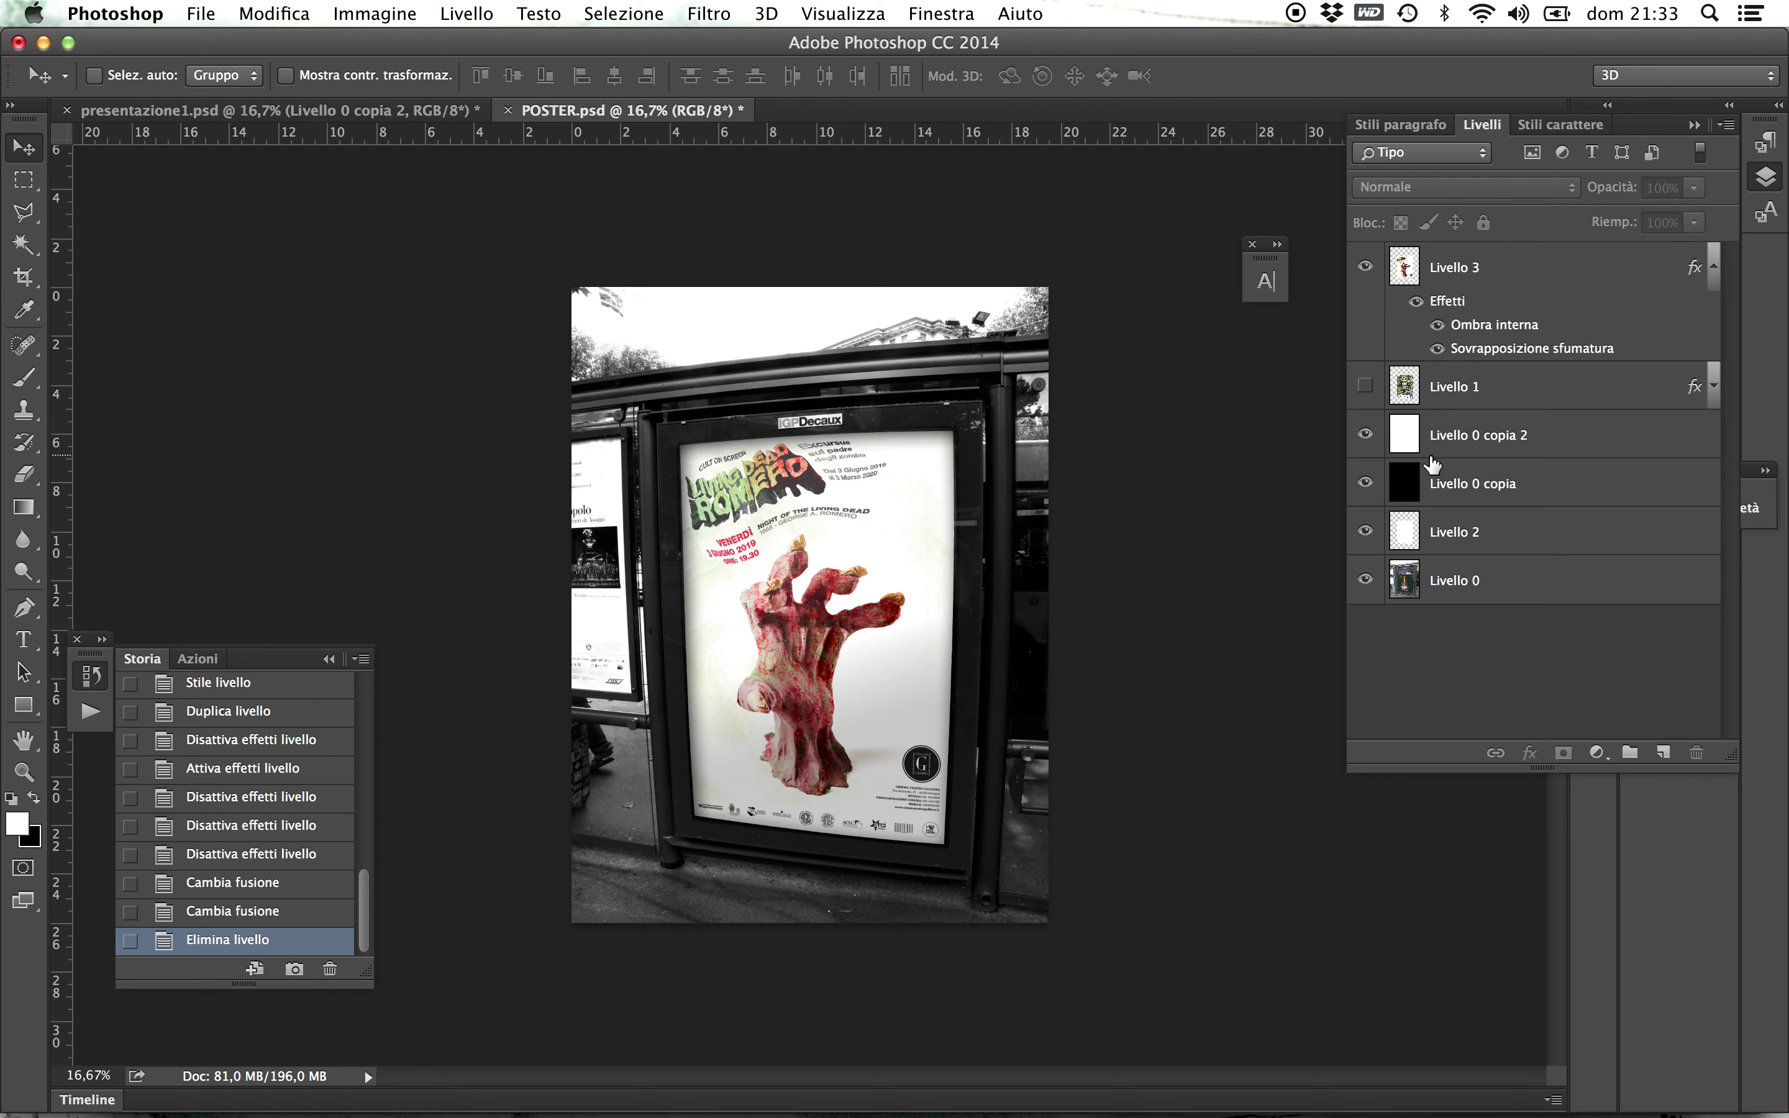
{"action": "left_click", "coordinate": [1617, 259]}
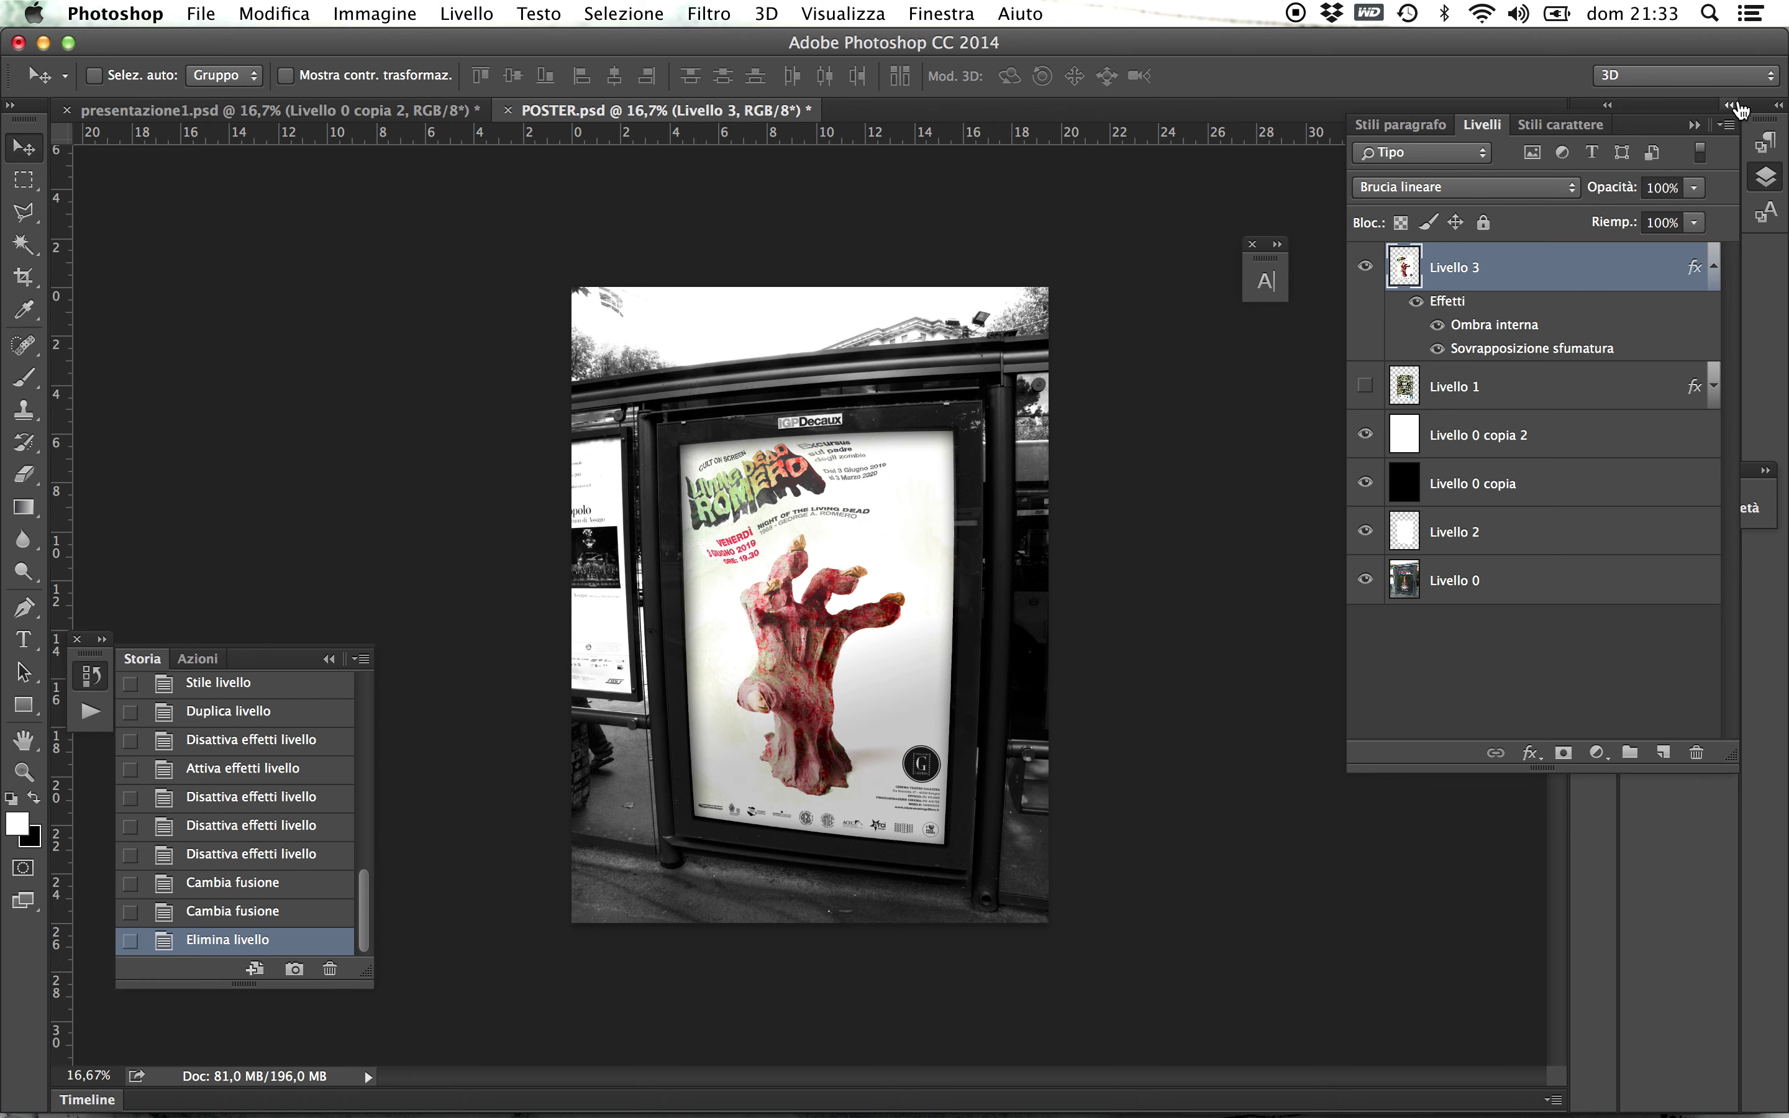
- Duplicate the layer Livello 3 as Livello 3 copia in POSTER.psd
{"action": "left_click", "coordinate": [1729, 125]}
{"action": "left_click", "coordinate": [1685, 185]}
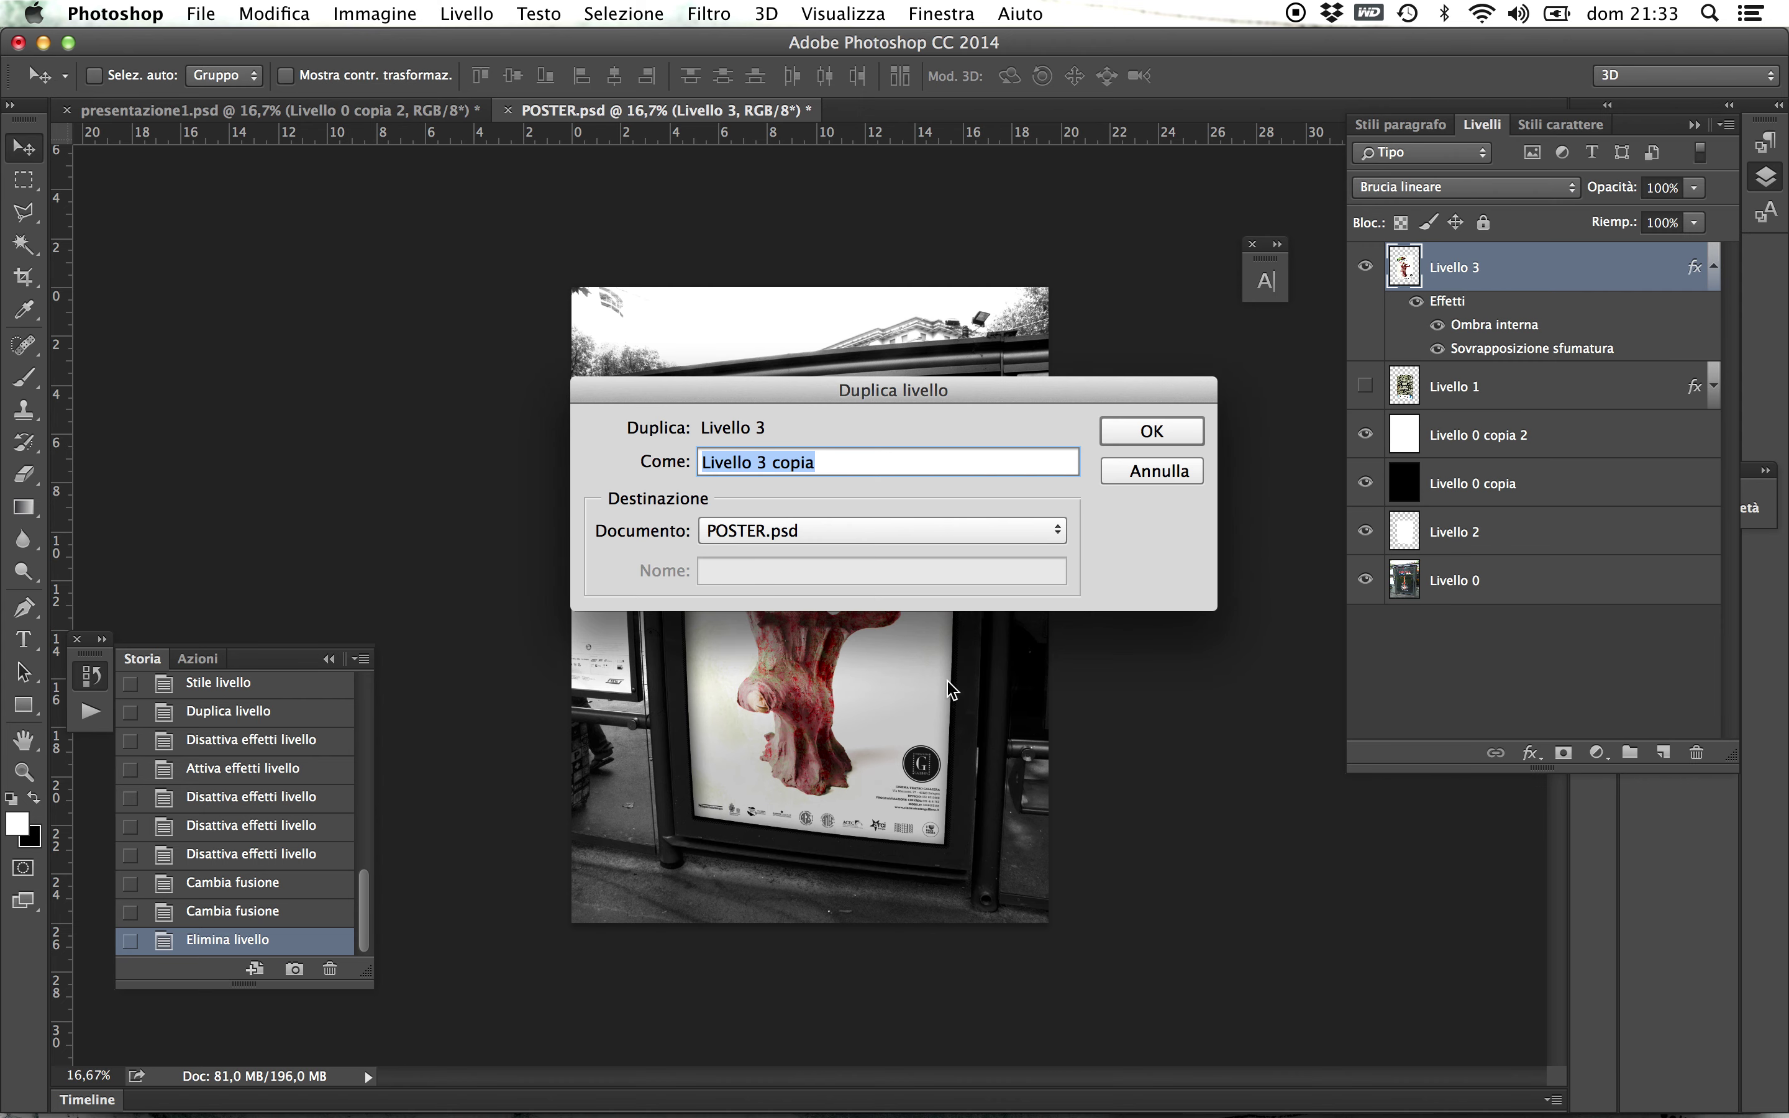
{"action": "left_click", "coordinate": [1151, 431]}
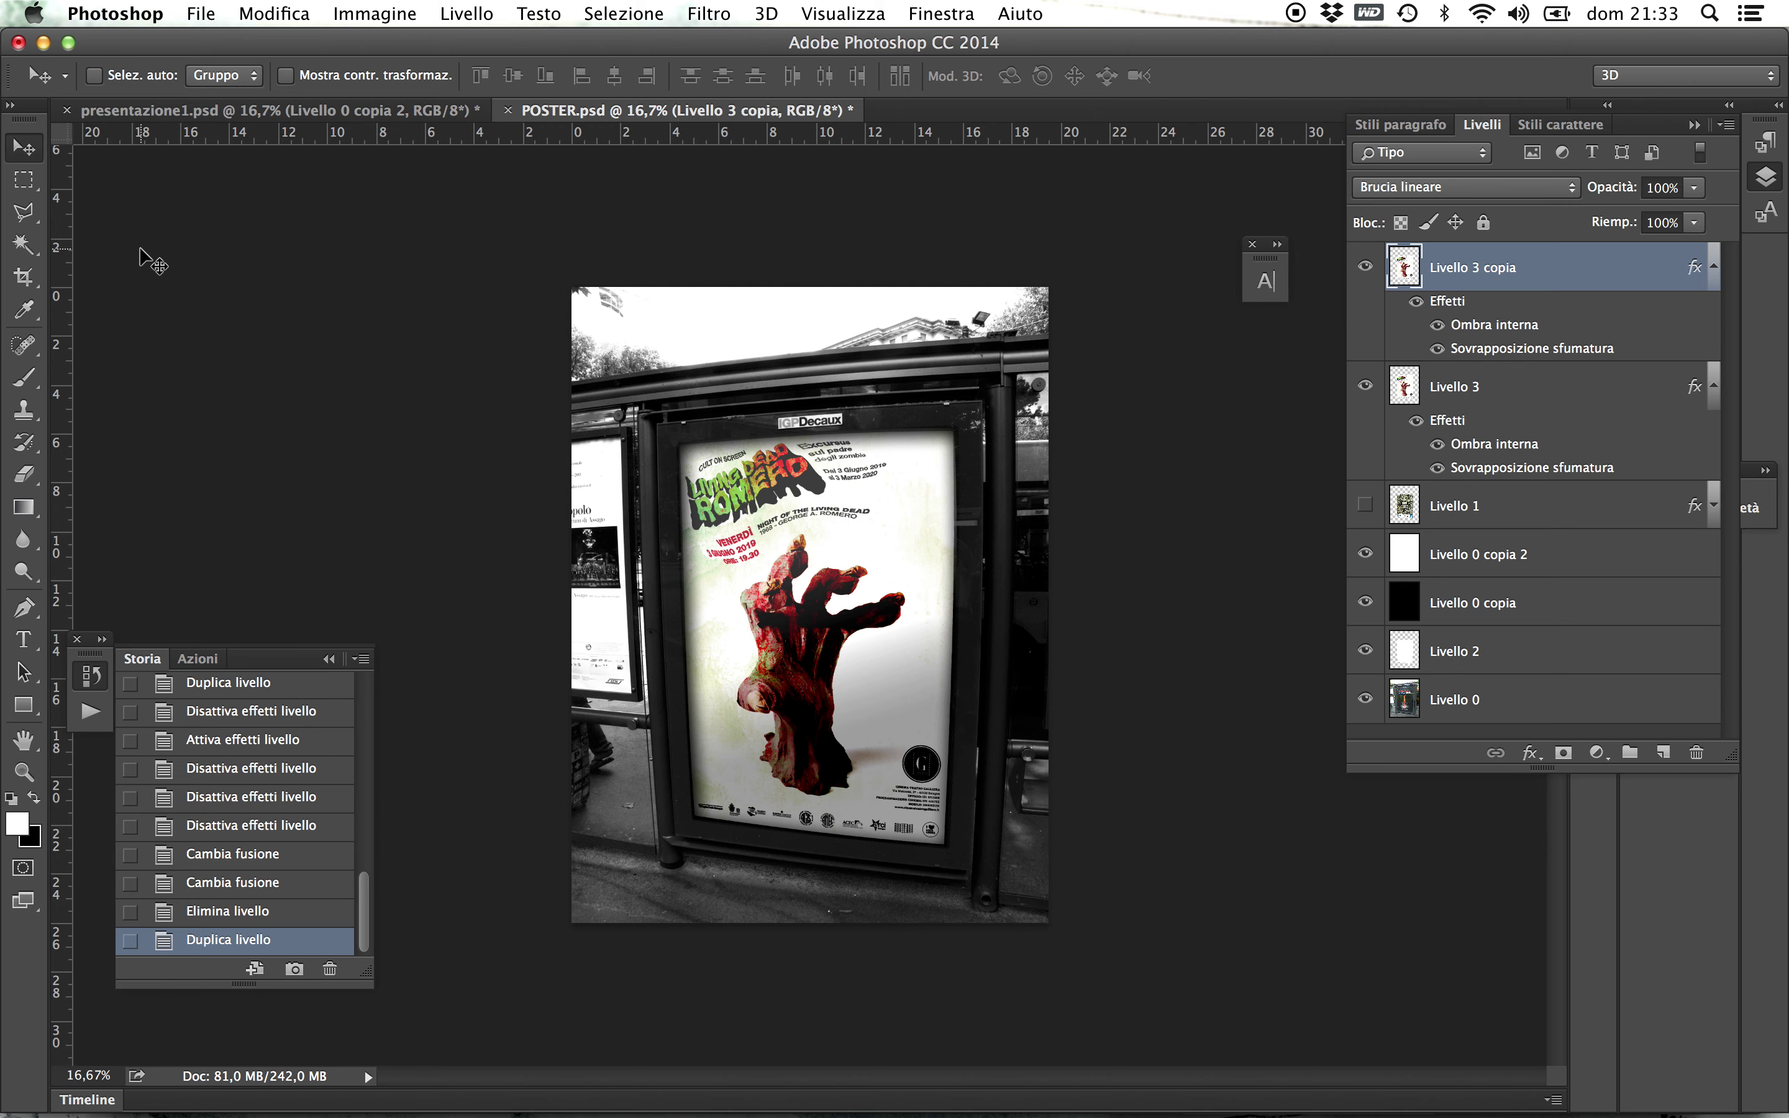
- Select the poster area with the magic wand and an inverted selection, fill it white, deselect, and set Livello 3 copia to Normale blending
{"action": "left_click", "coordinate": [23, 244]}
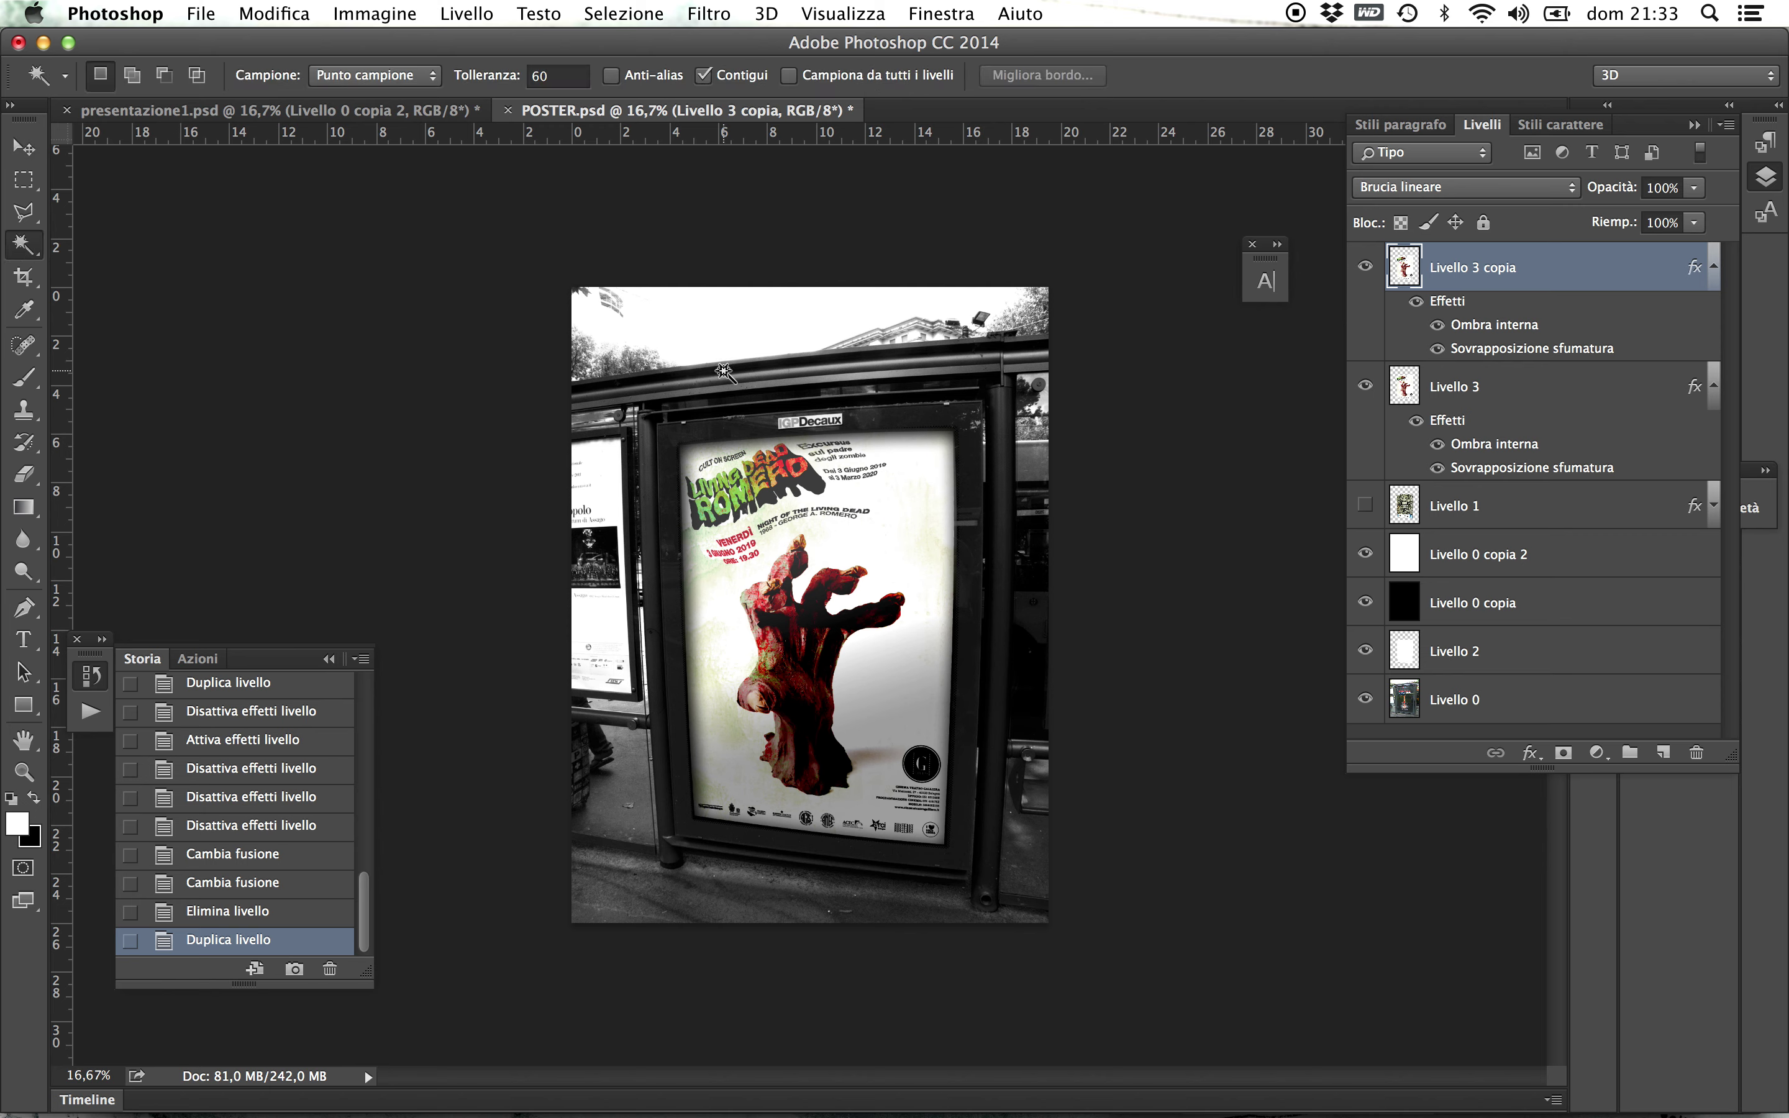
{"action": "left_click", "coordinate": [997, 403]}
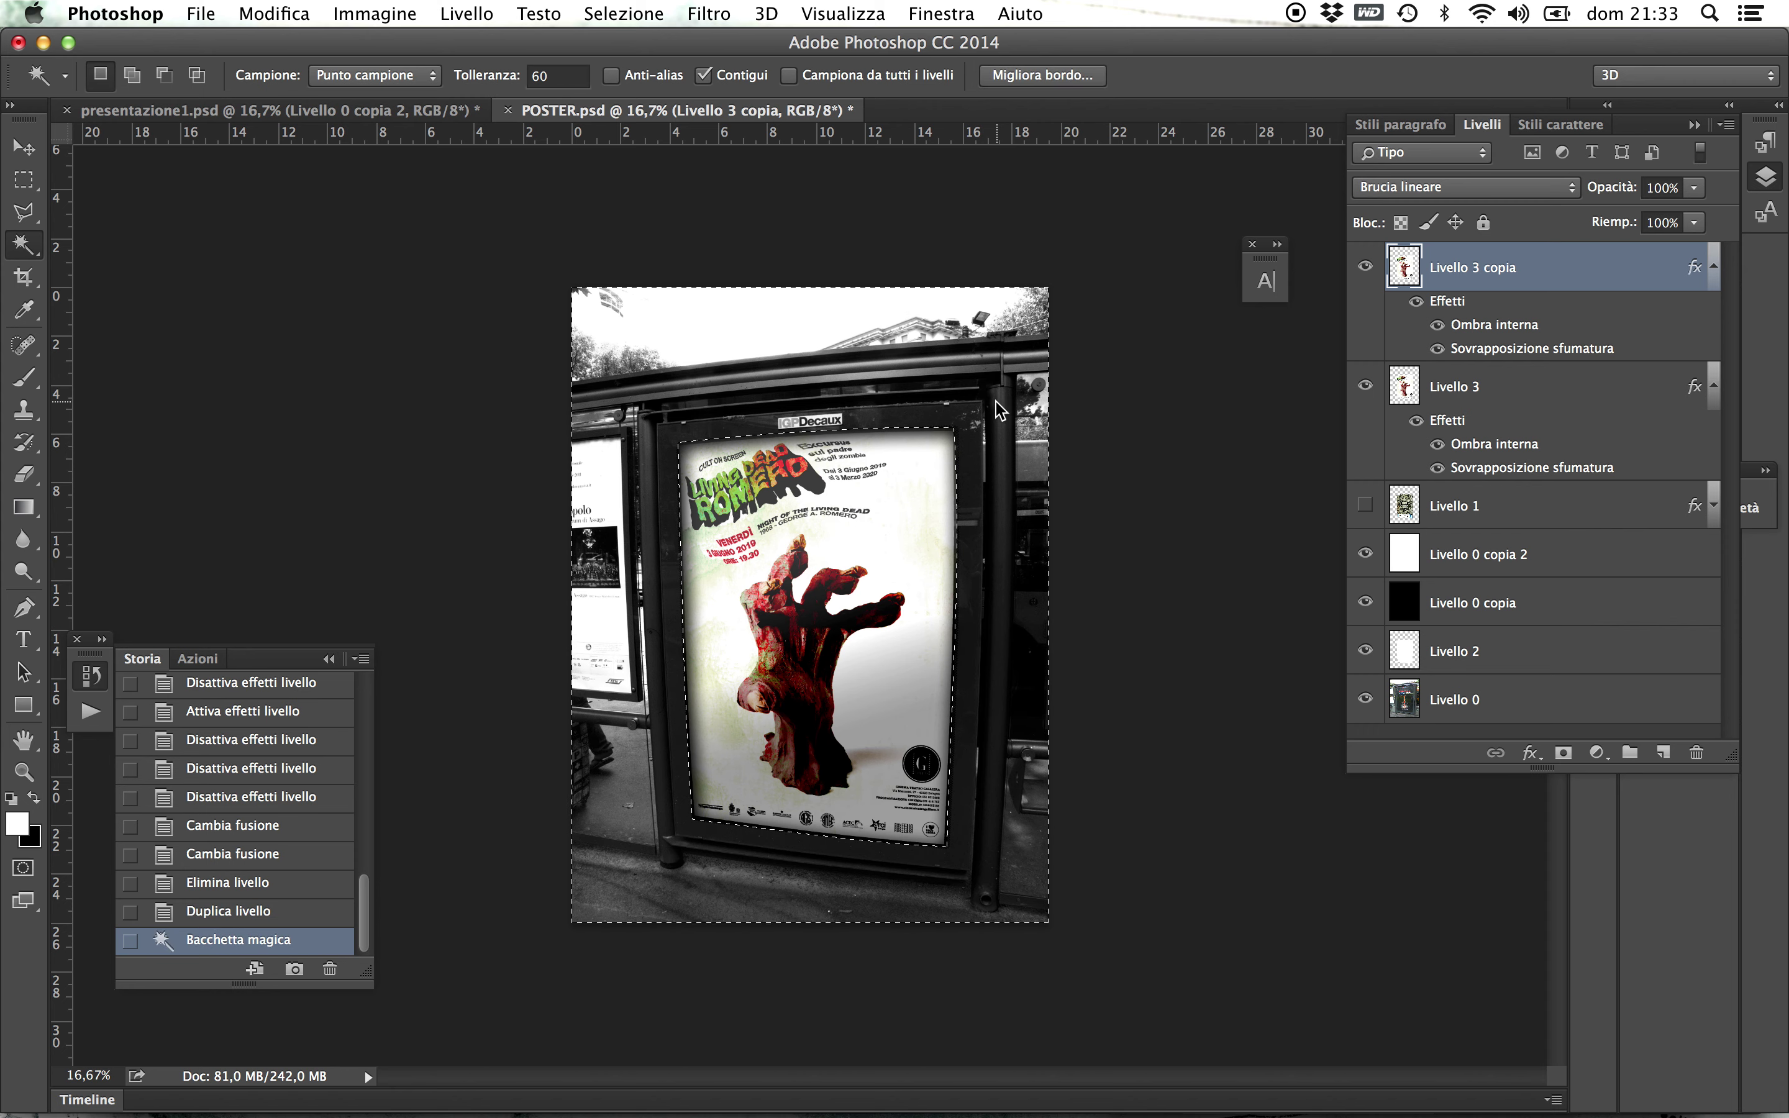
{"action": "left_click", "coordinate": [623, 13]}
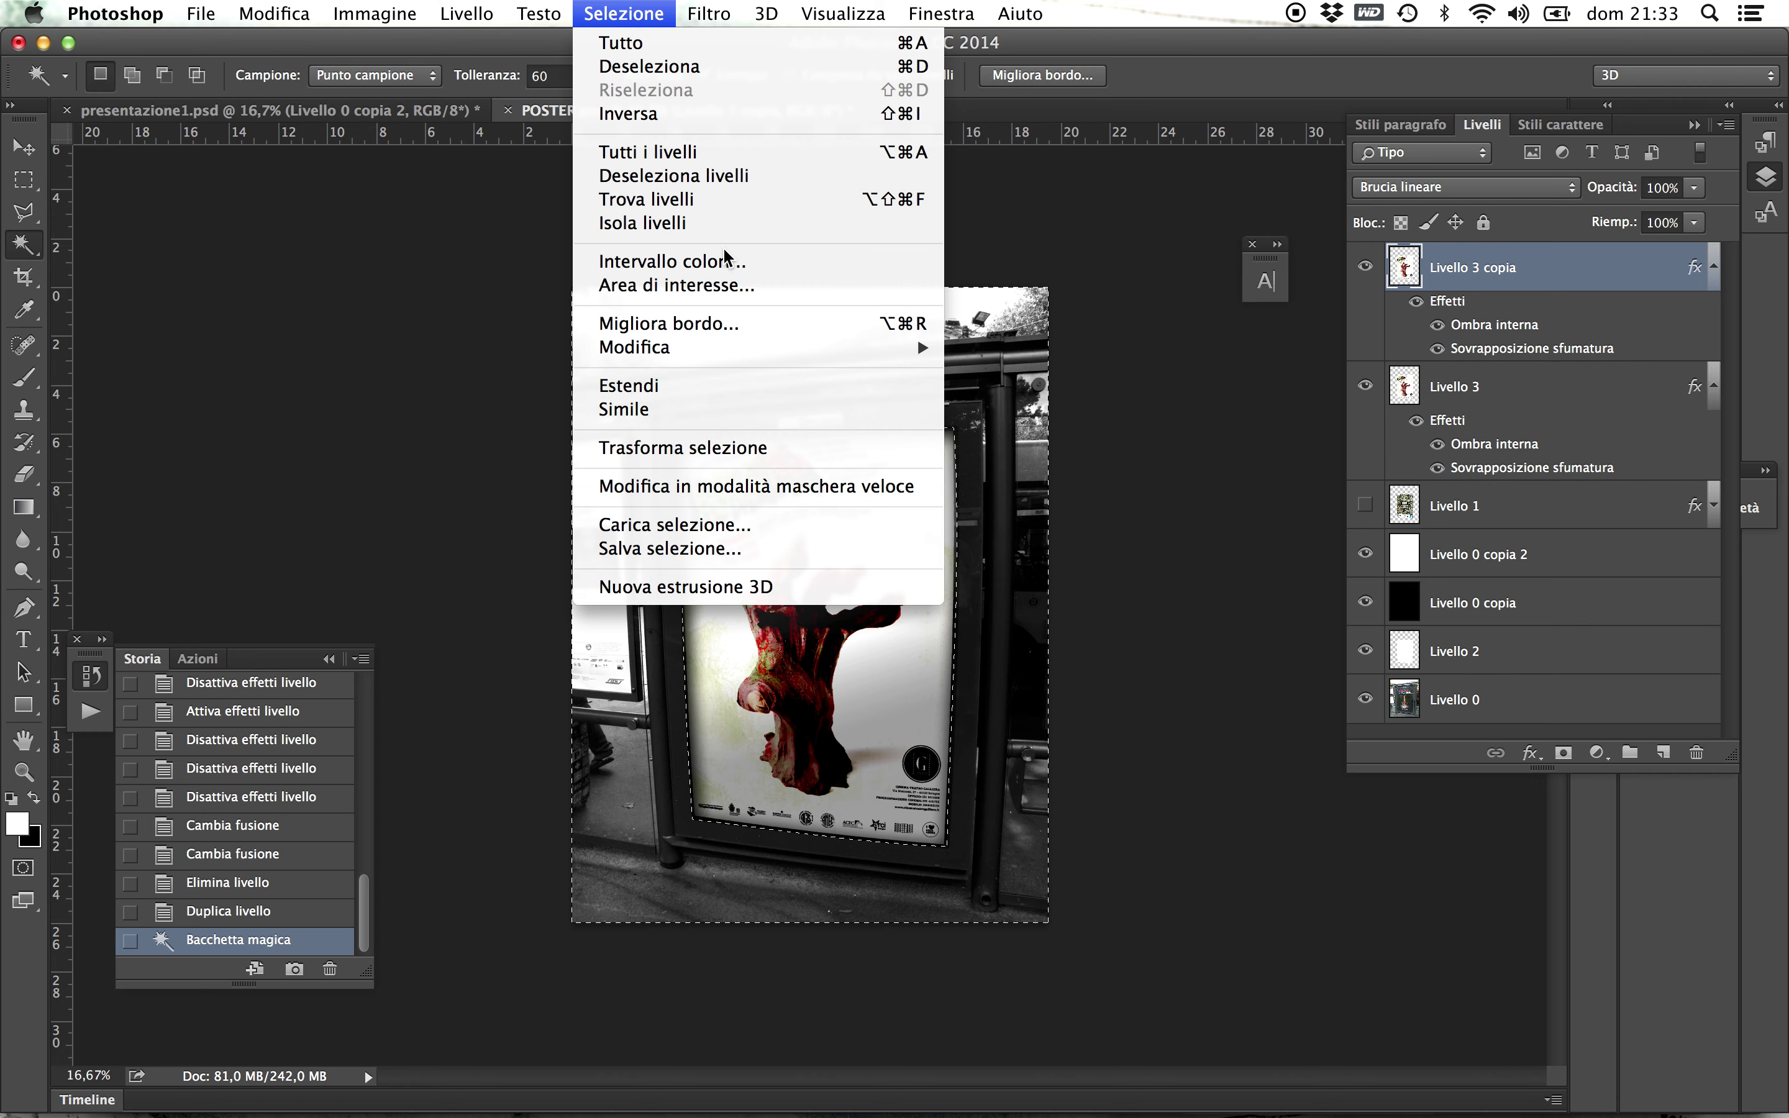
{"action": "left_click", "coordinate": [685, 113]}
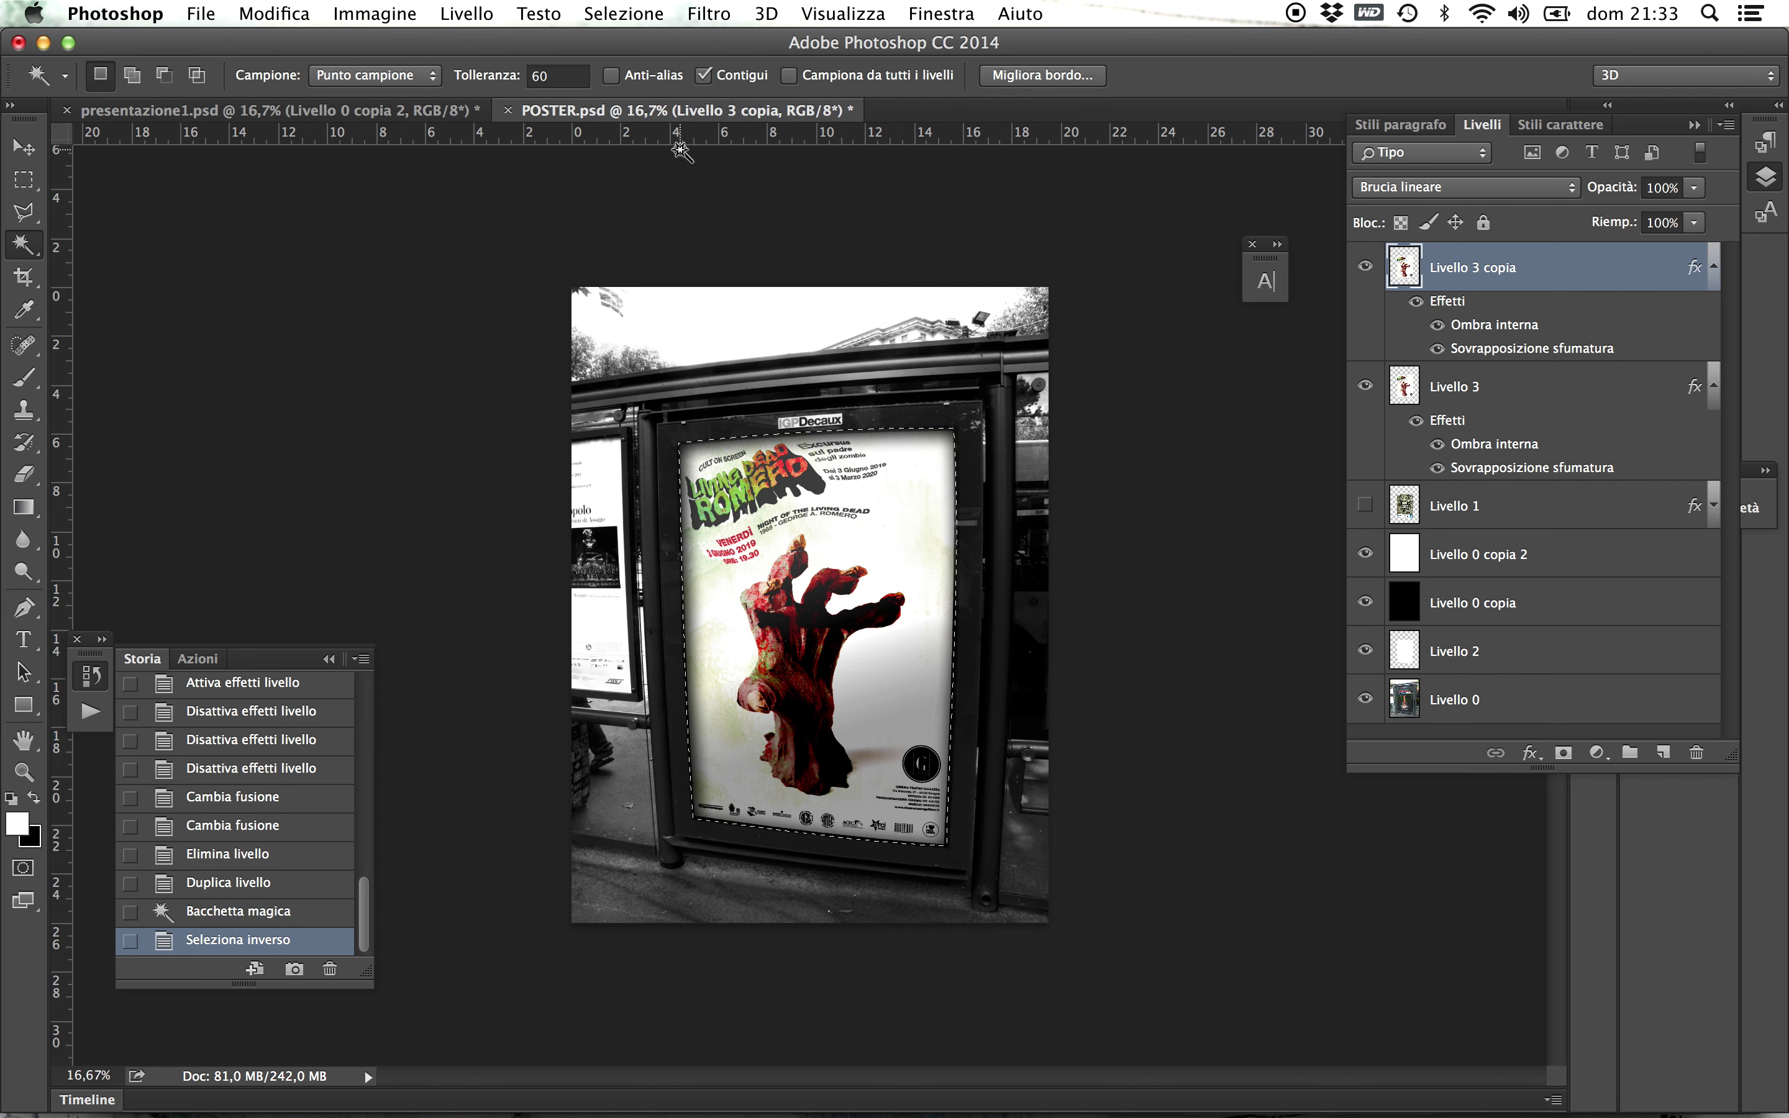
{"action": "key", "text": "alt+BackSpace"}
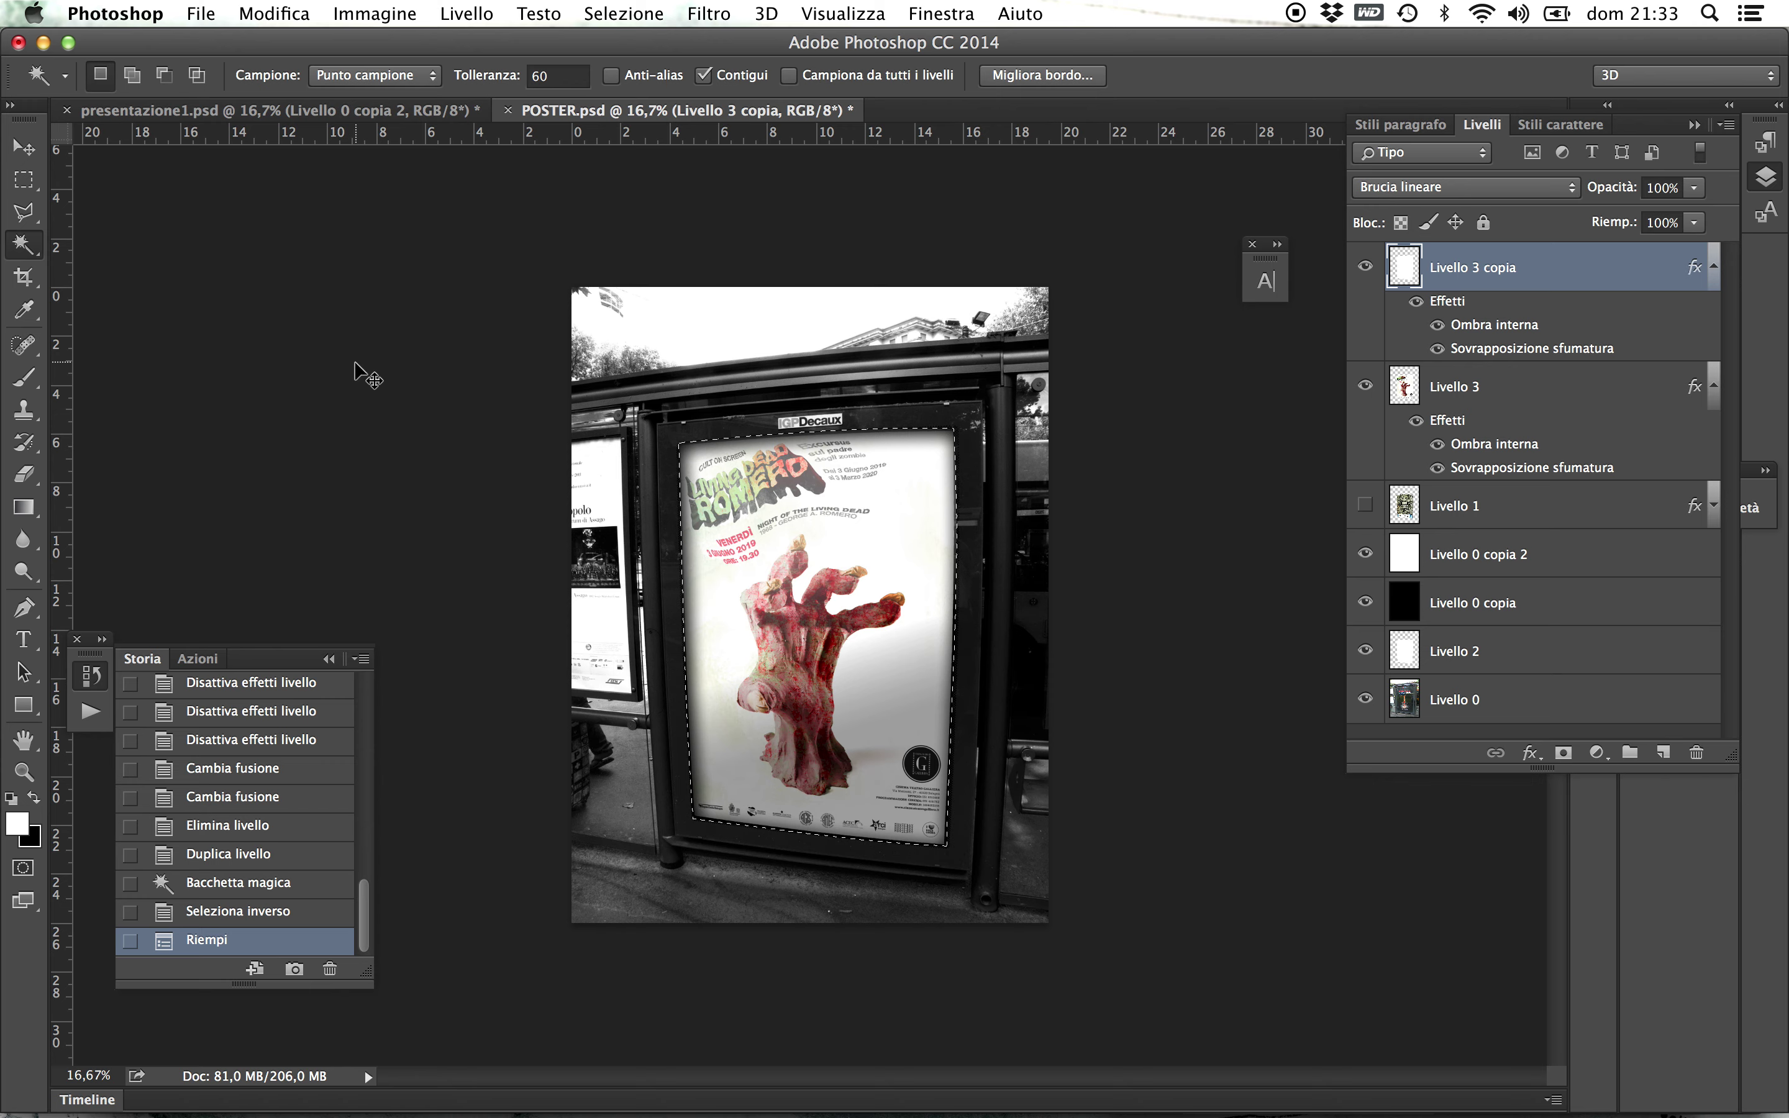
{"action": "key", "text": "super+d"}
{"action": "left_click", "coordinate": [1529, 187]}
{"action": "left_click", "coordinate": [1466, 72]}
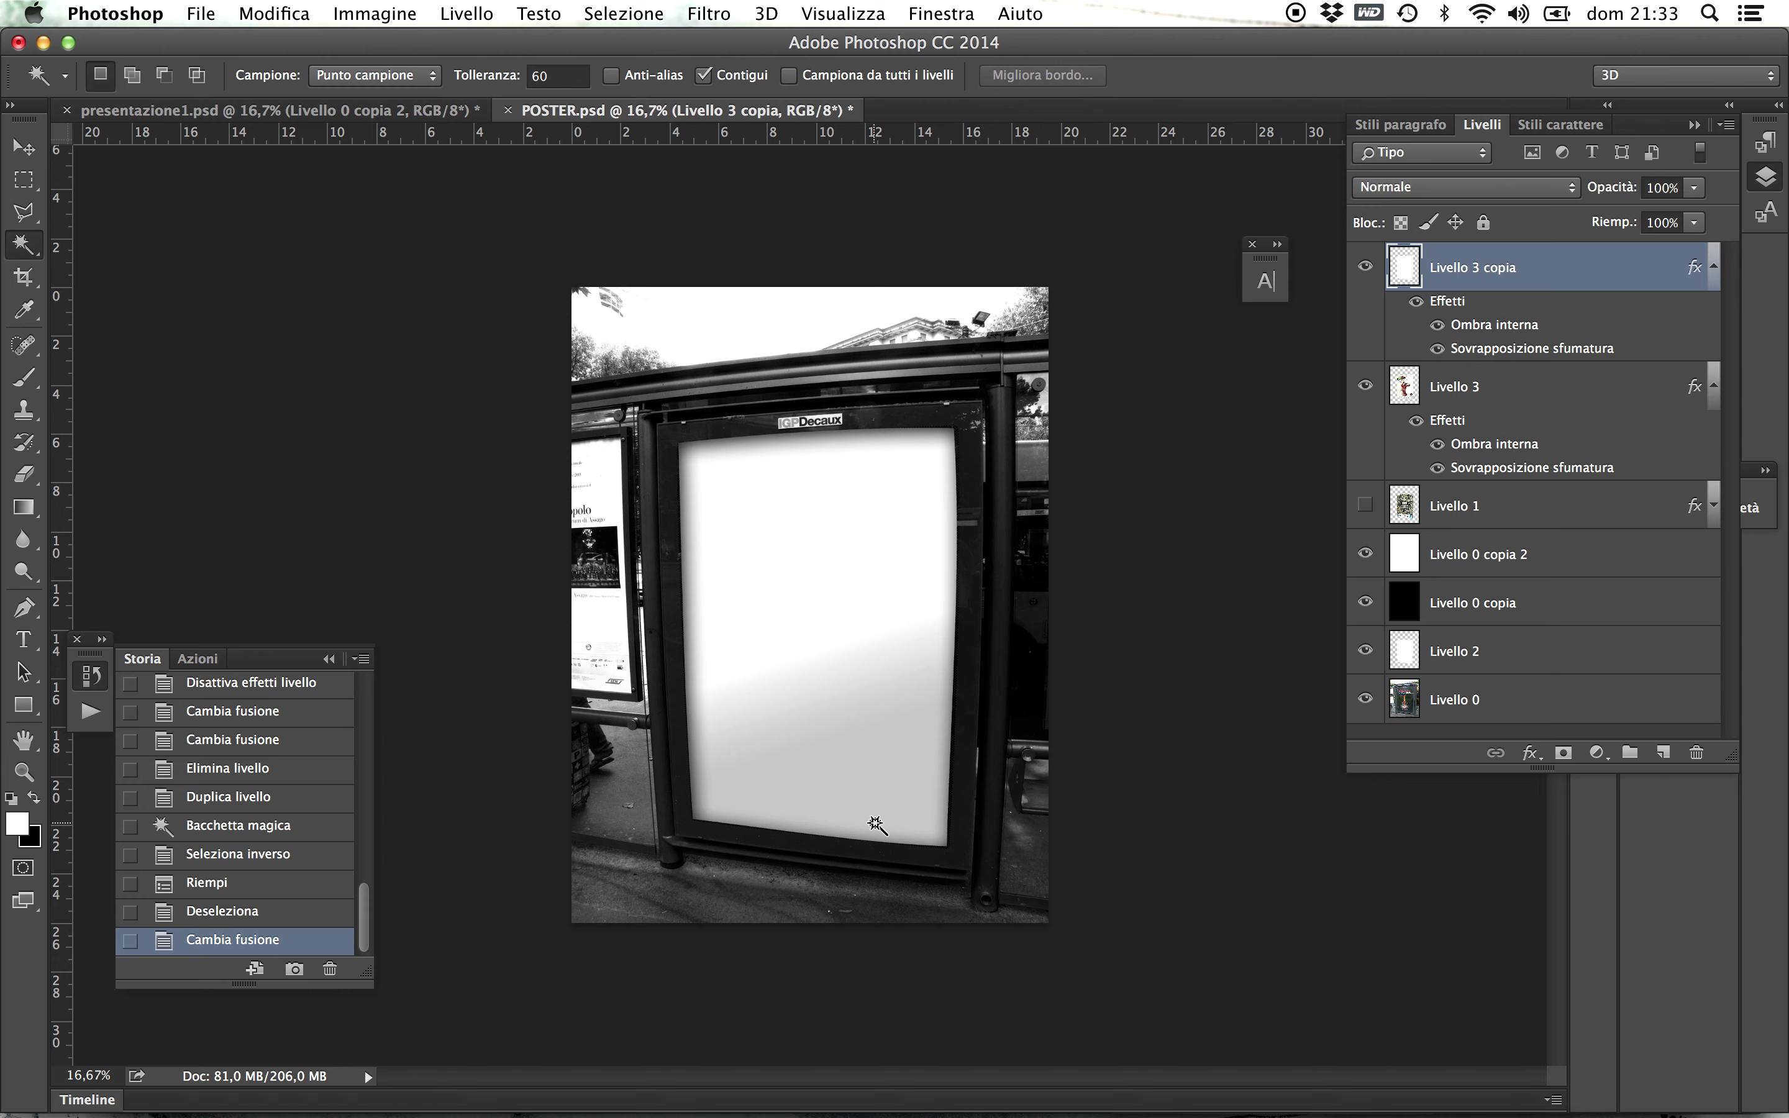
- Duplicate Livello 3 copia and merge the duplicate with it into one layer, flattening their effects
{"action": "left_click", "coordinate": [1727, 126]}
{"action": "left_click", "coordinate": [1701, 188]}
{"action": "left_click", "coordinate": [1146, 436]}
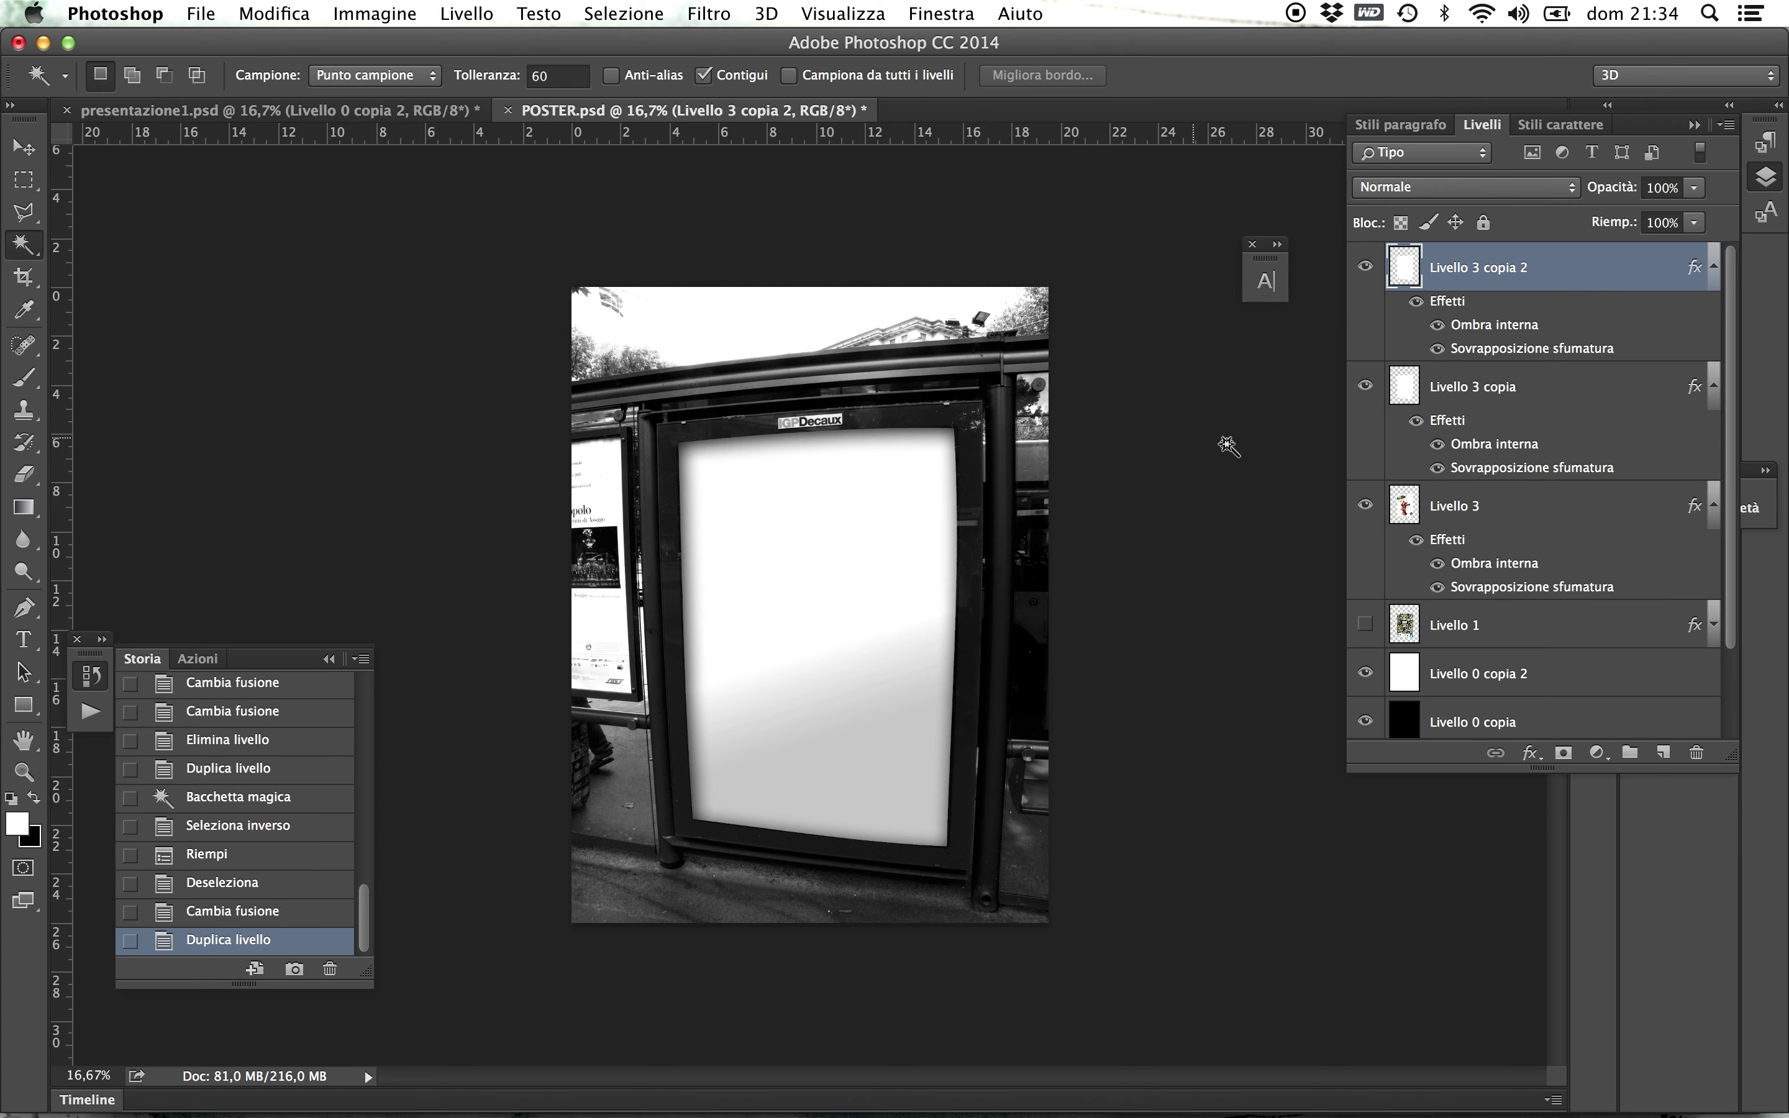
{"action": "left_click", "coordinate": [1501, 392], "text": "shift"}
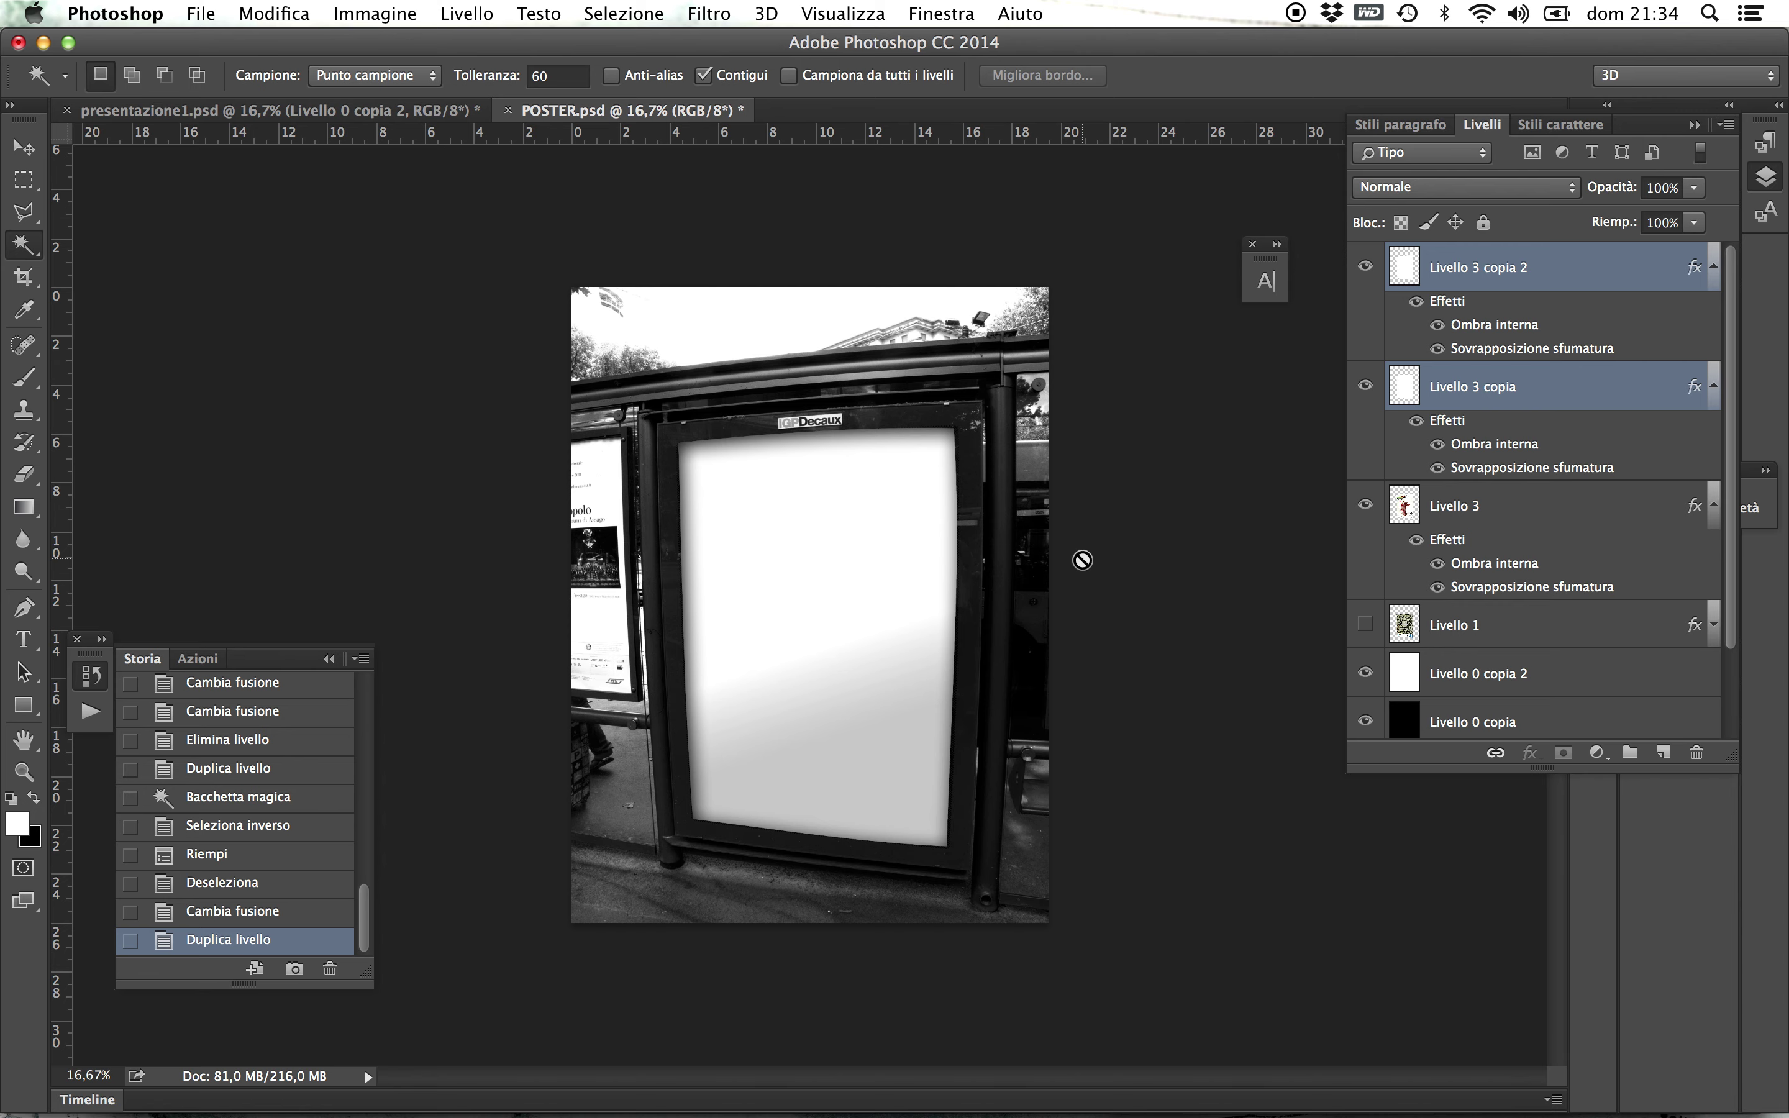
{"action": "left_click", "coordinate": [1727, 124]}
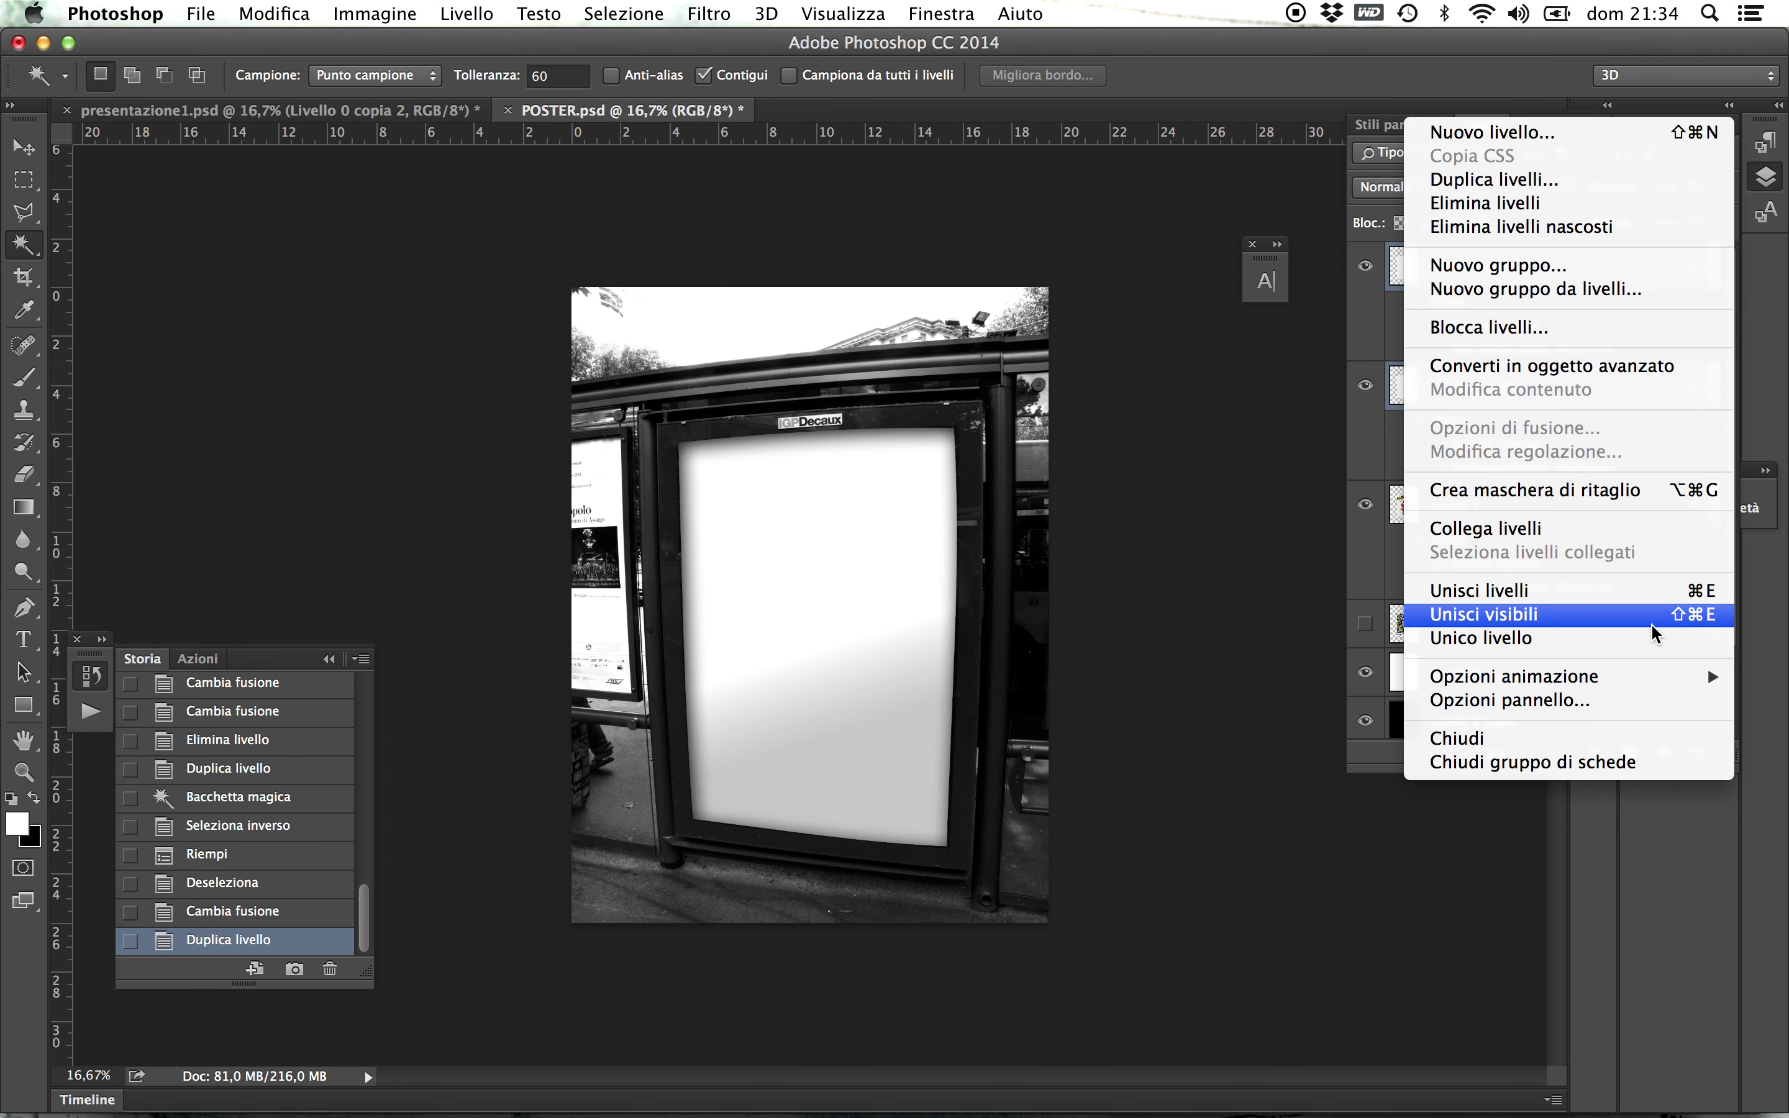
{"action": "left_click", "coordinate": [1653, 605]}
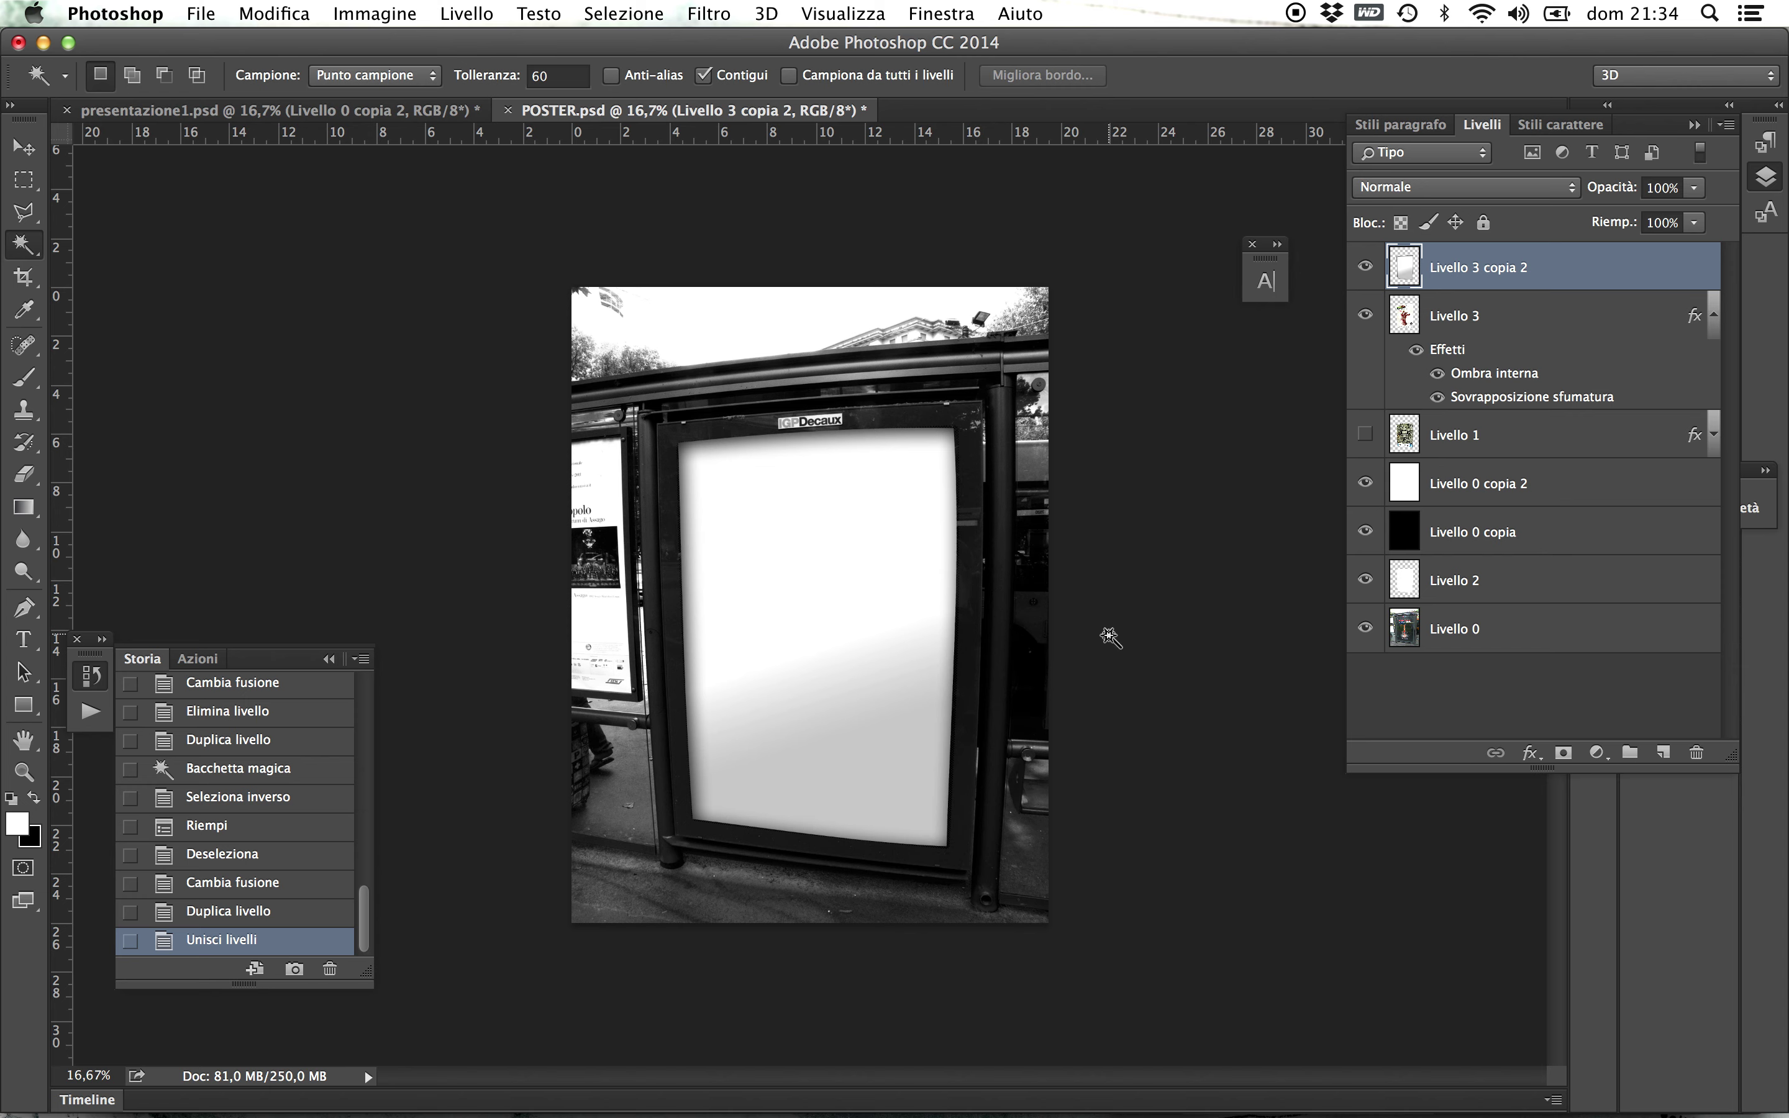
- Open the filter gallery for the merged white layer and choose the artistic filter Involucro di plastica
{"action": "left_click", "coordinate": [727, 16]}
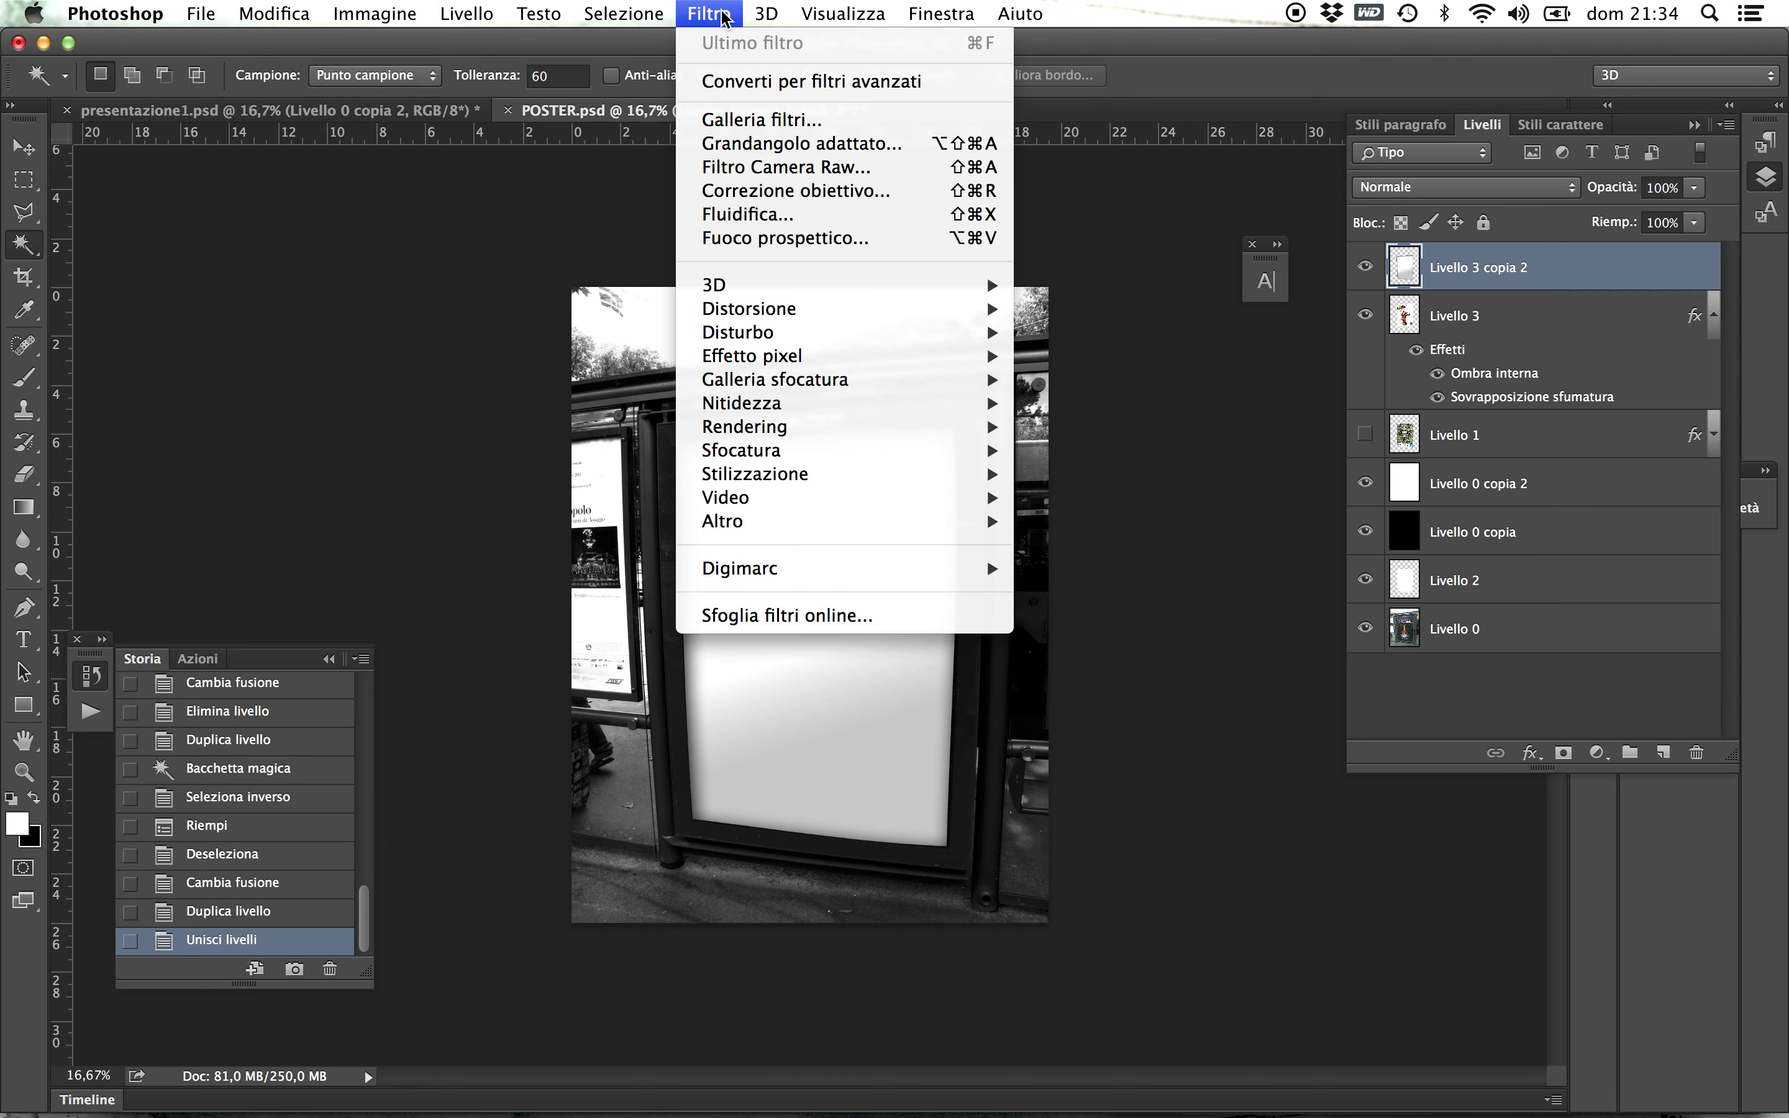
{"action": "left_click", "coordinate": [871, 120]}
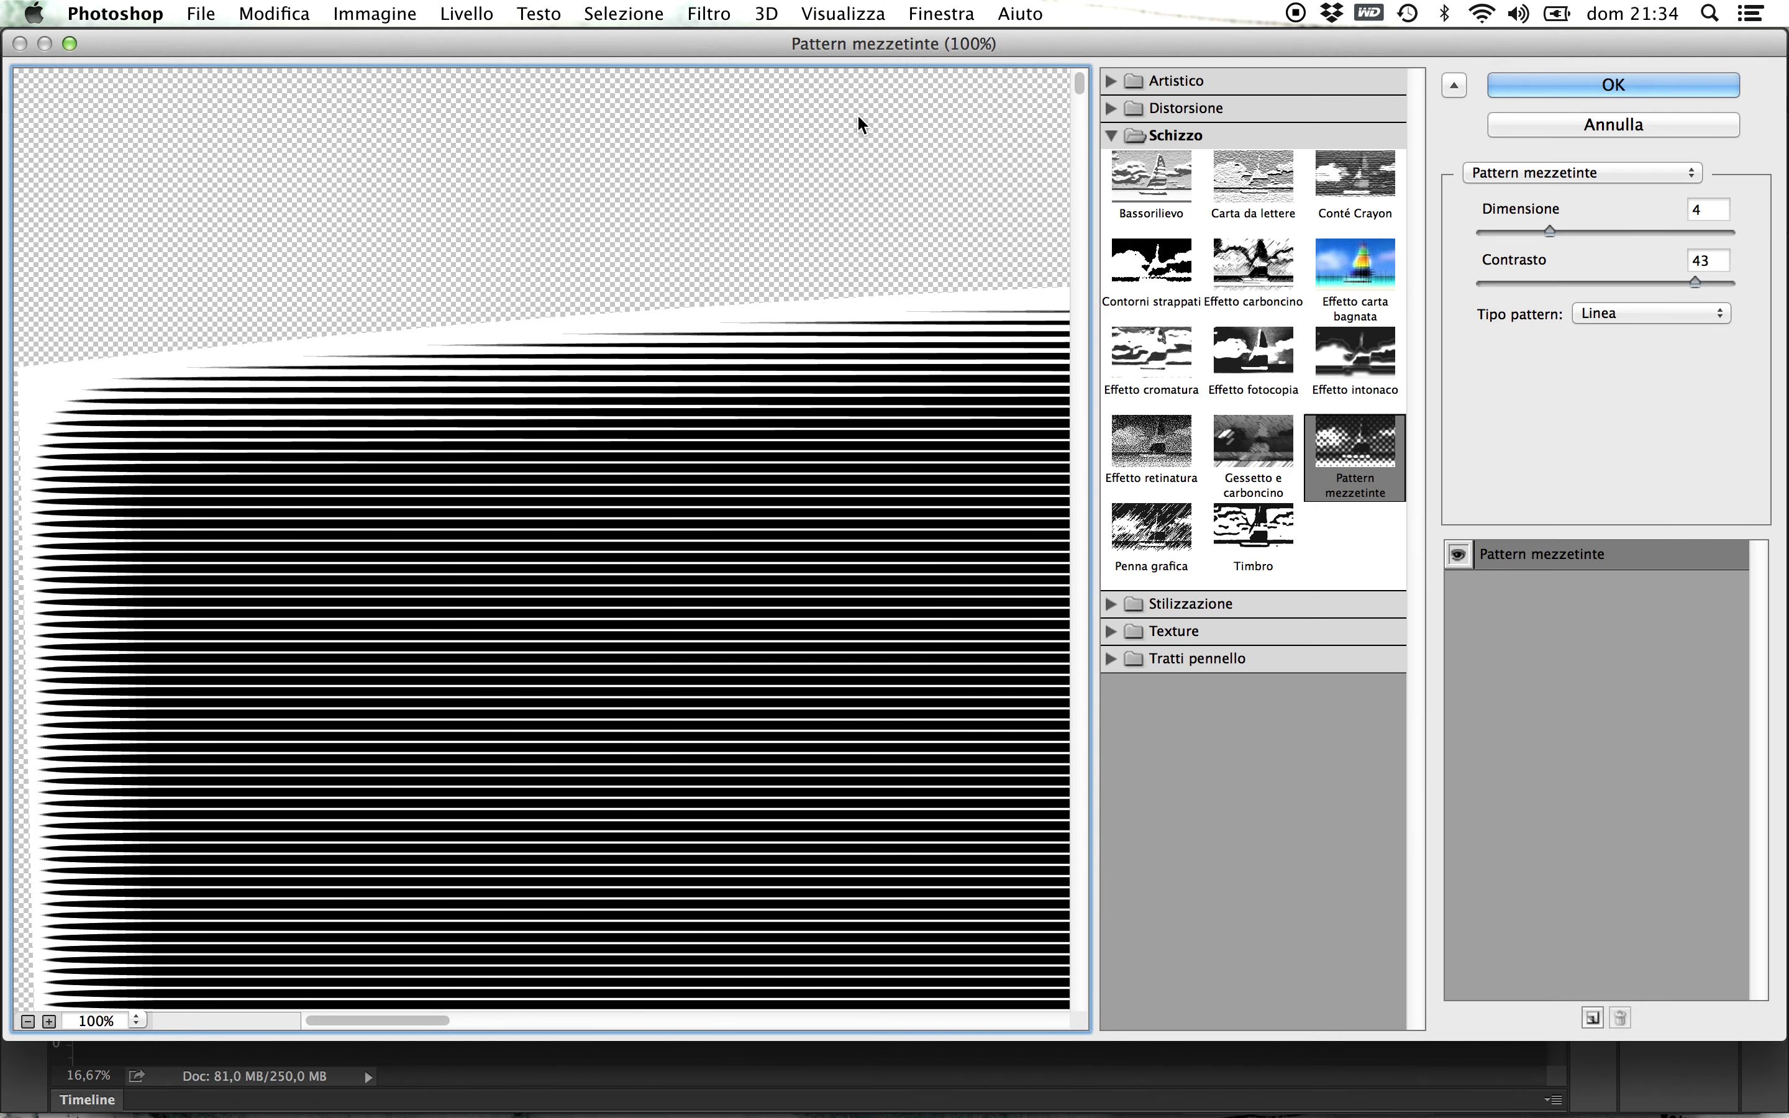
{"action": "left_click", "coordinate": [1229, 80]}
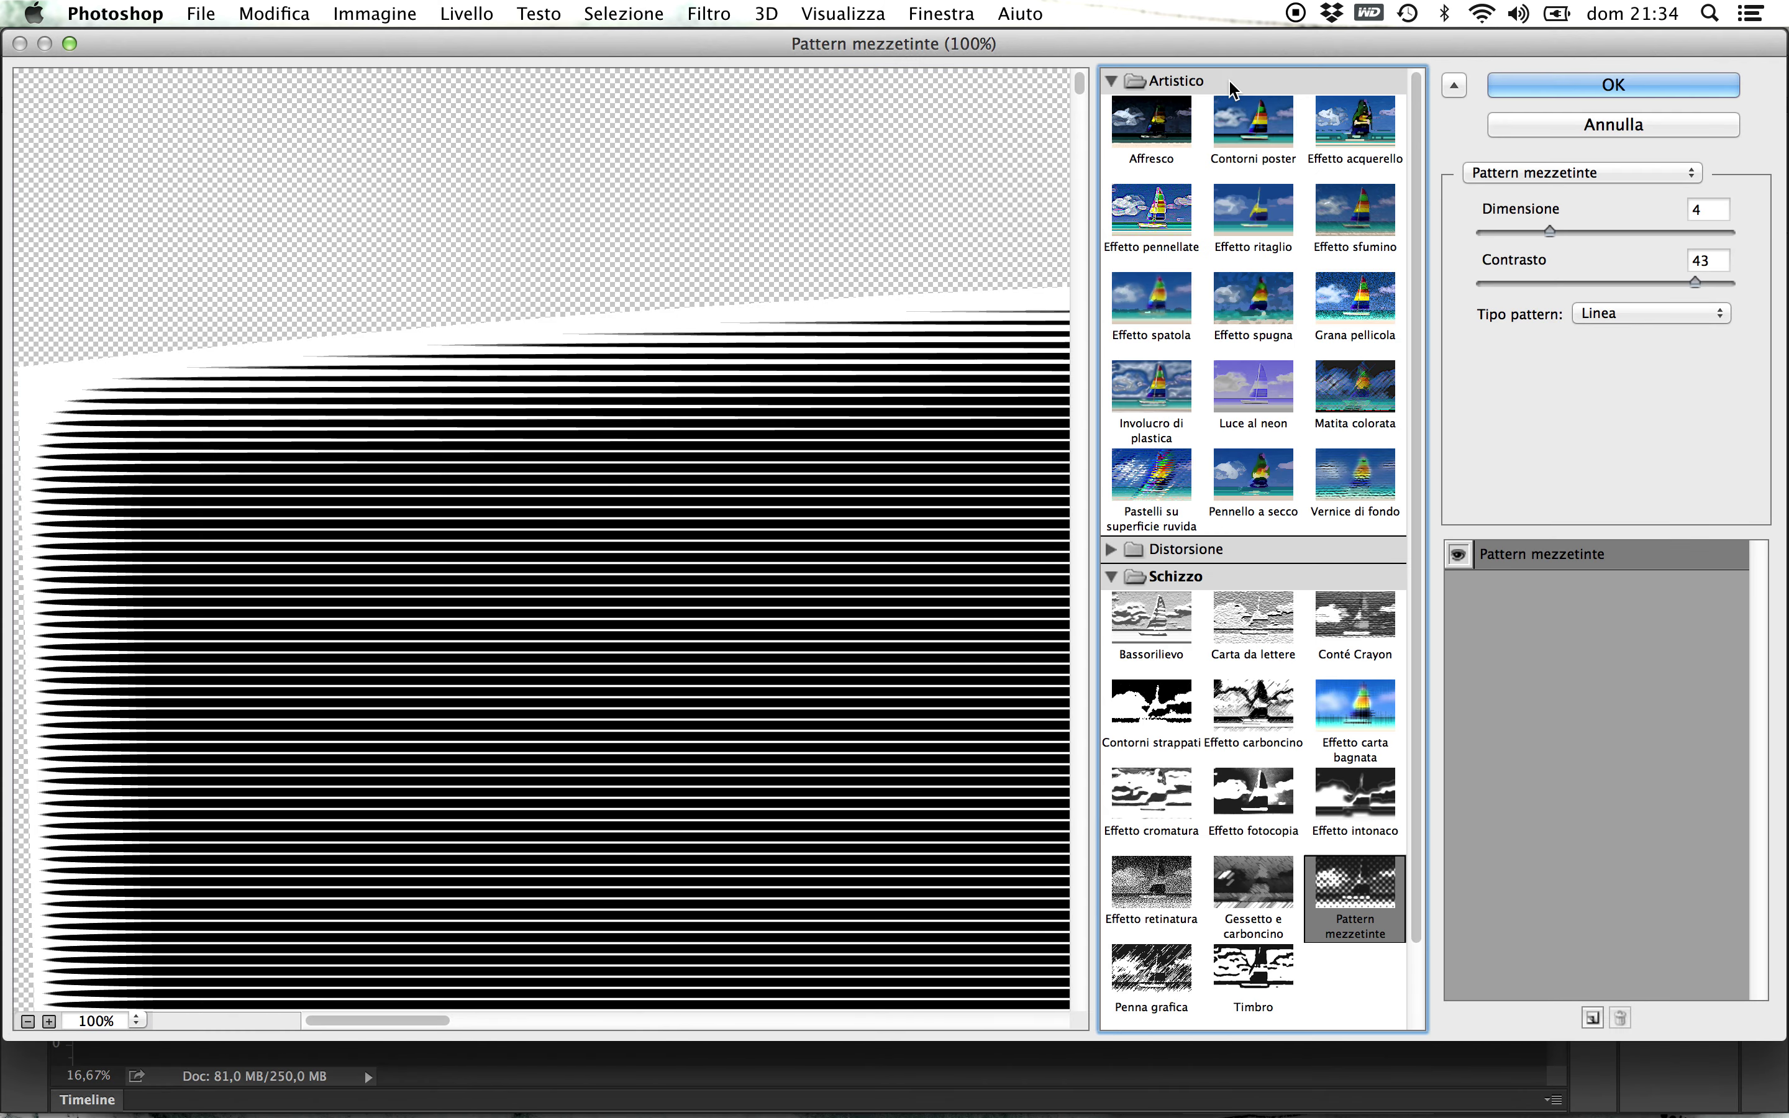
{"action": "left_click", "coordinate": [1176, 394]}
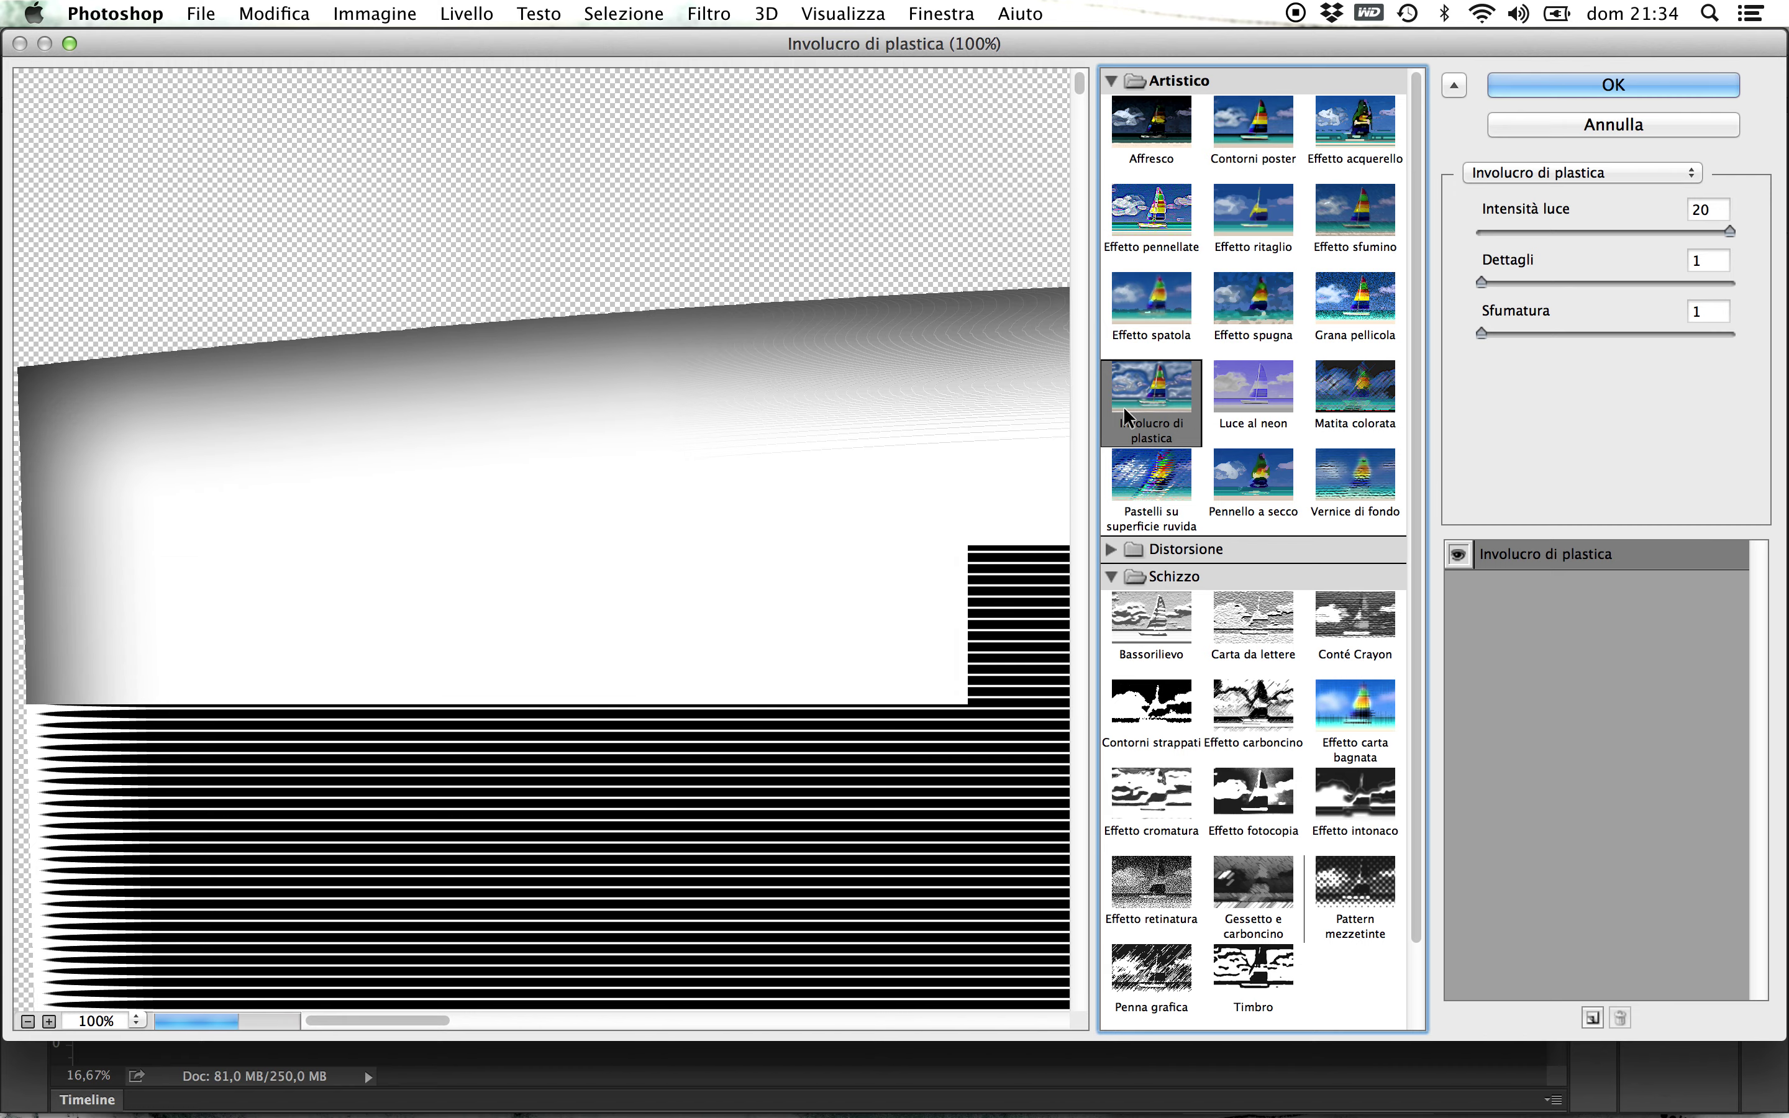
- Set the Sfumatura of Involucro di plastica to 8
{"action": "left_click", "coordinate": [28, 1021]}
{"action": "left_click", "coordinate": [28, 1021]}
{"action": "left_click", "coordinate": [27, 1022]}
{"action": "left_click", "coordinate": [27, 1021]}
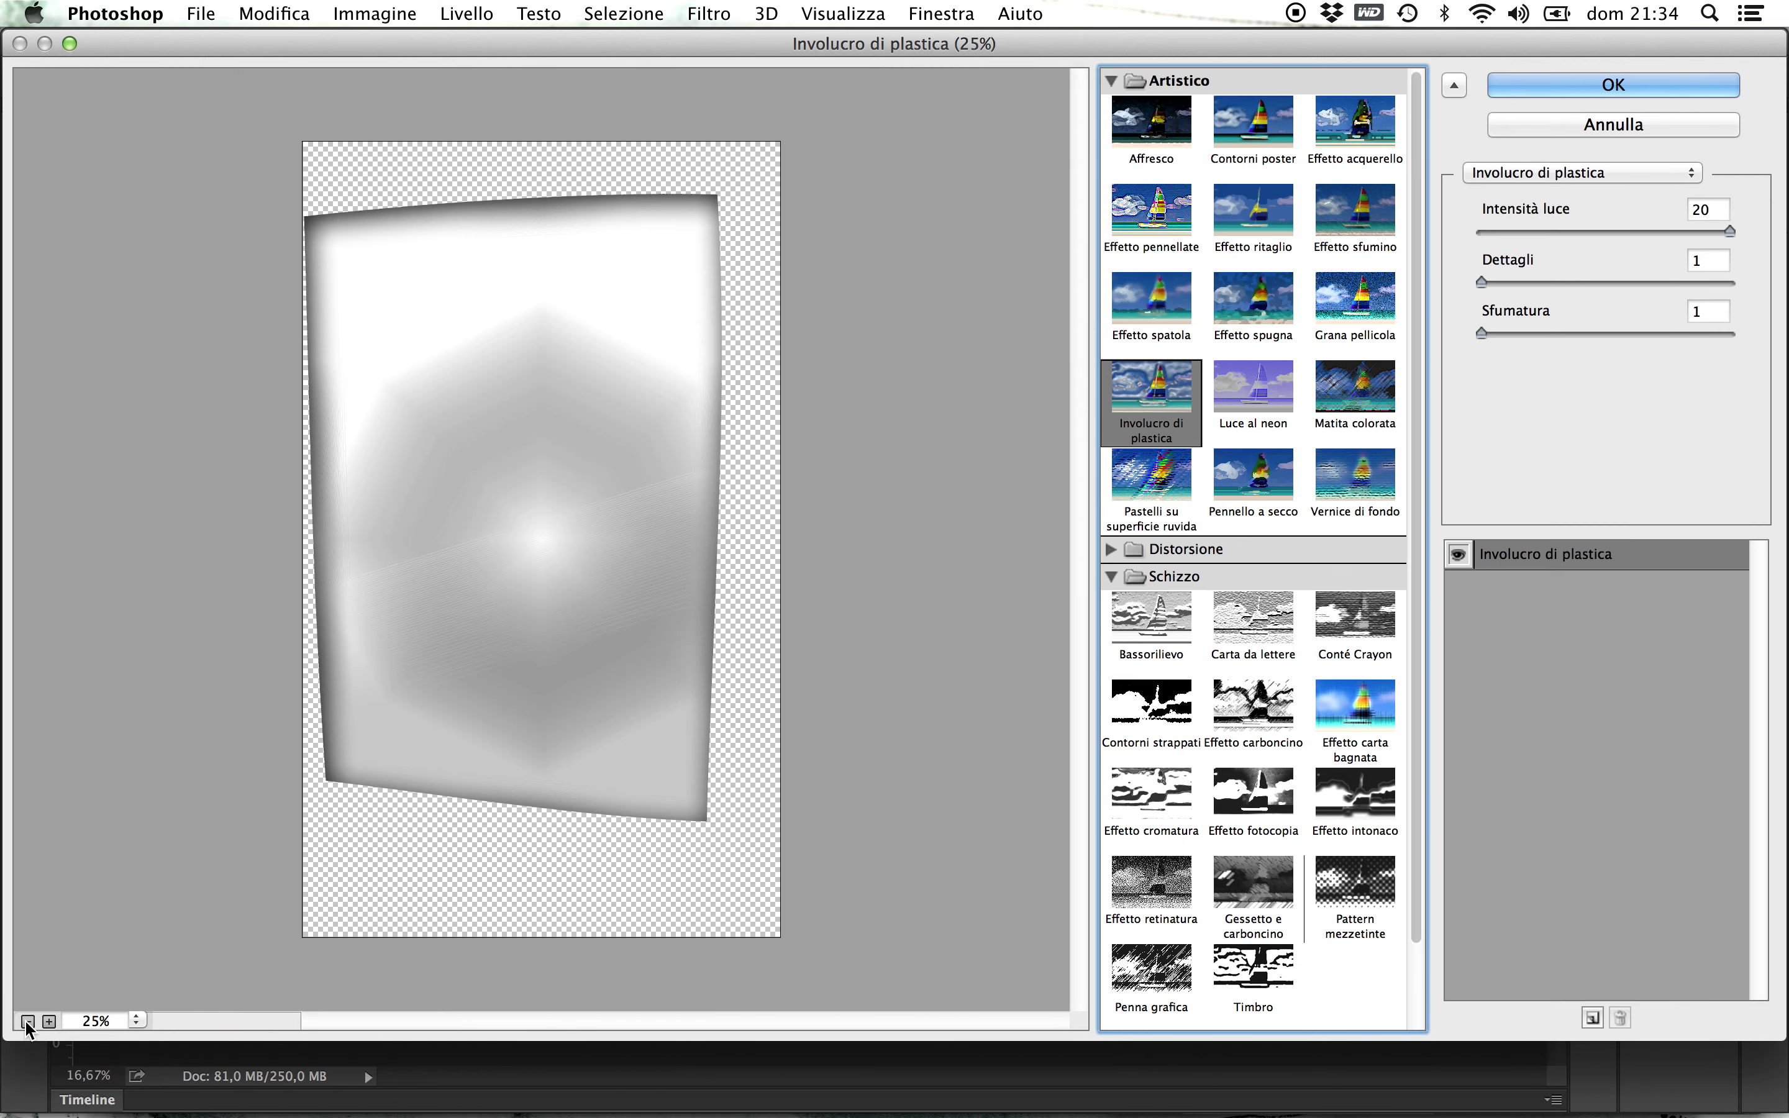
{"action": "left_click", "coordinate": [28, 1022]}
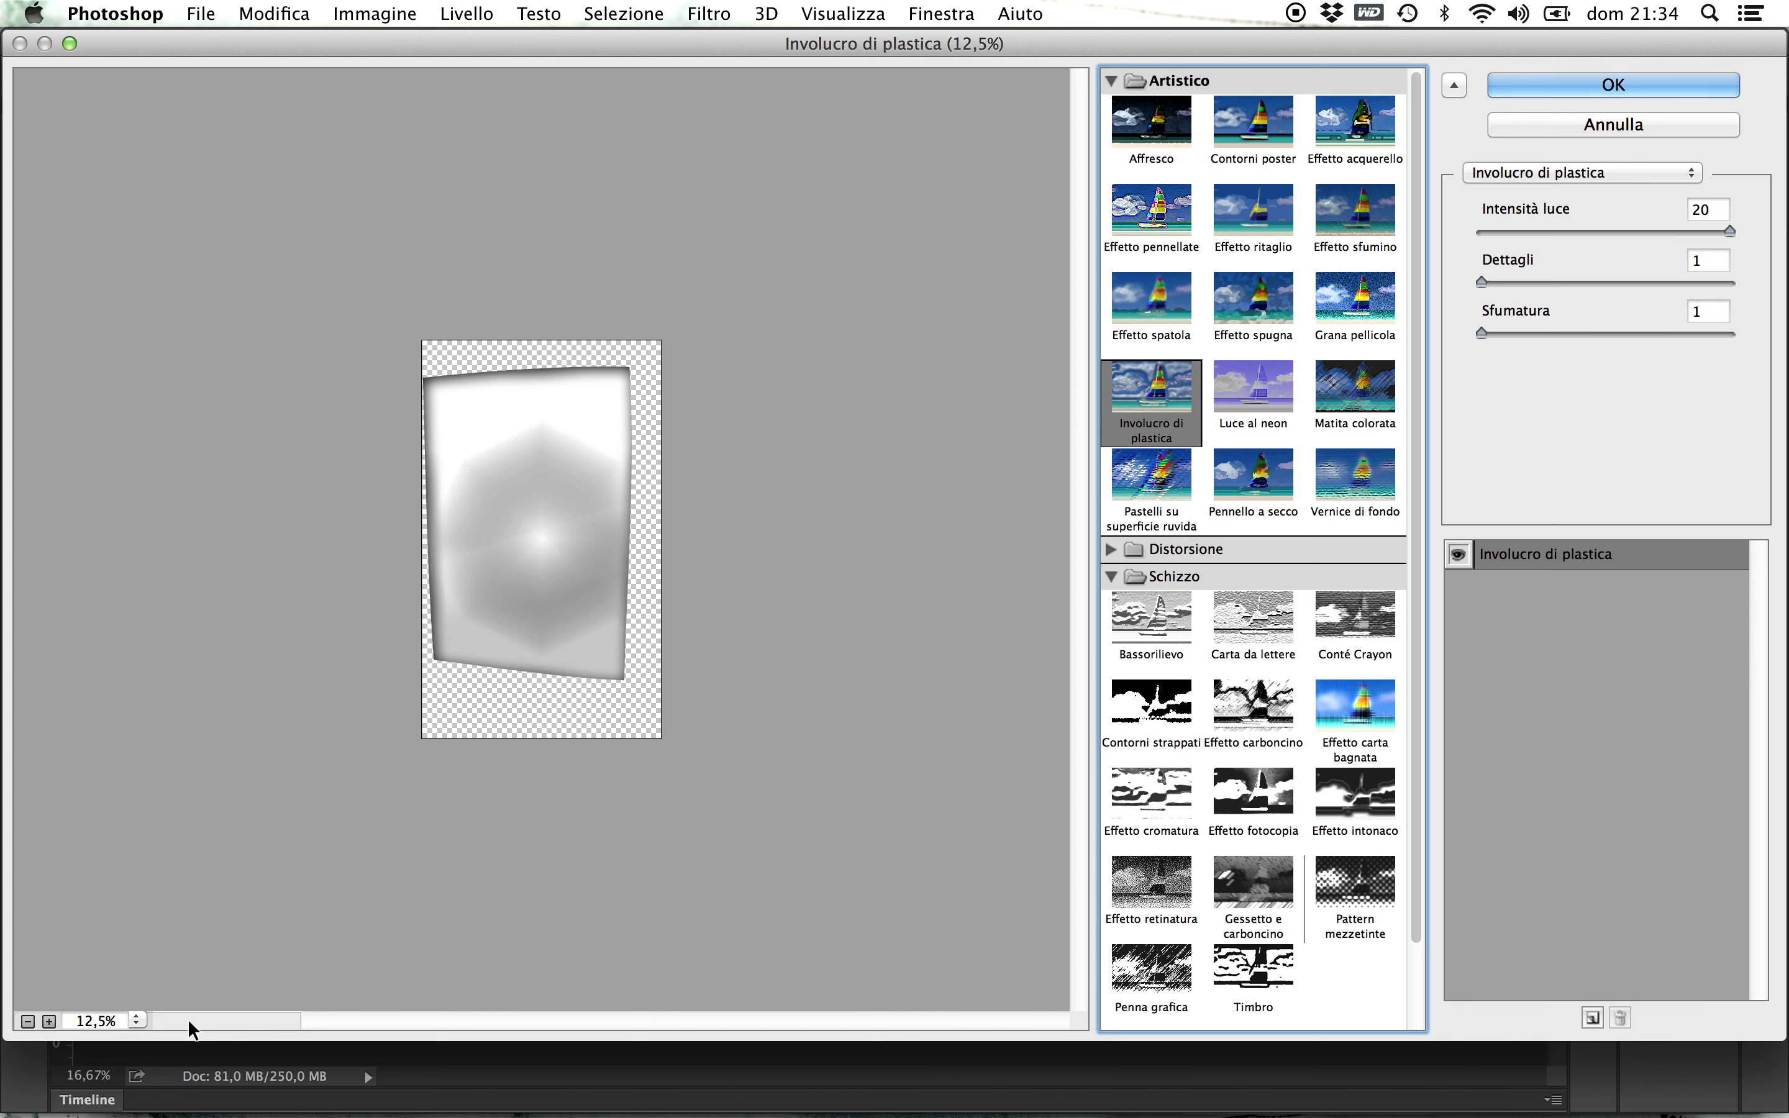
{"action": "key", "text": "alt"}
{"action": "left_click", "coordinate": [545, 583], "text": "super"}
{"action": "left_click", "coordinate": [543, 584], "text": "super"}
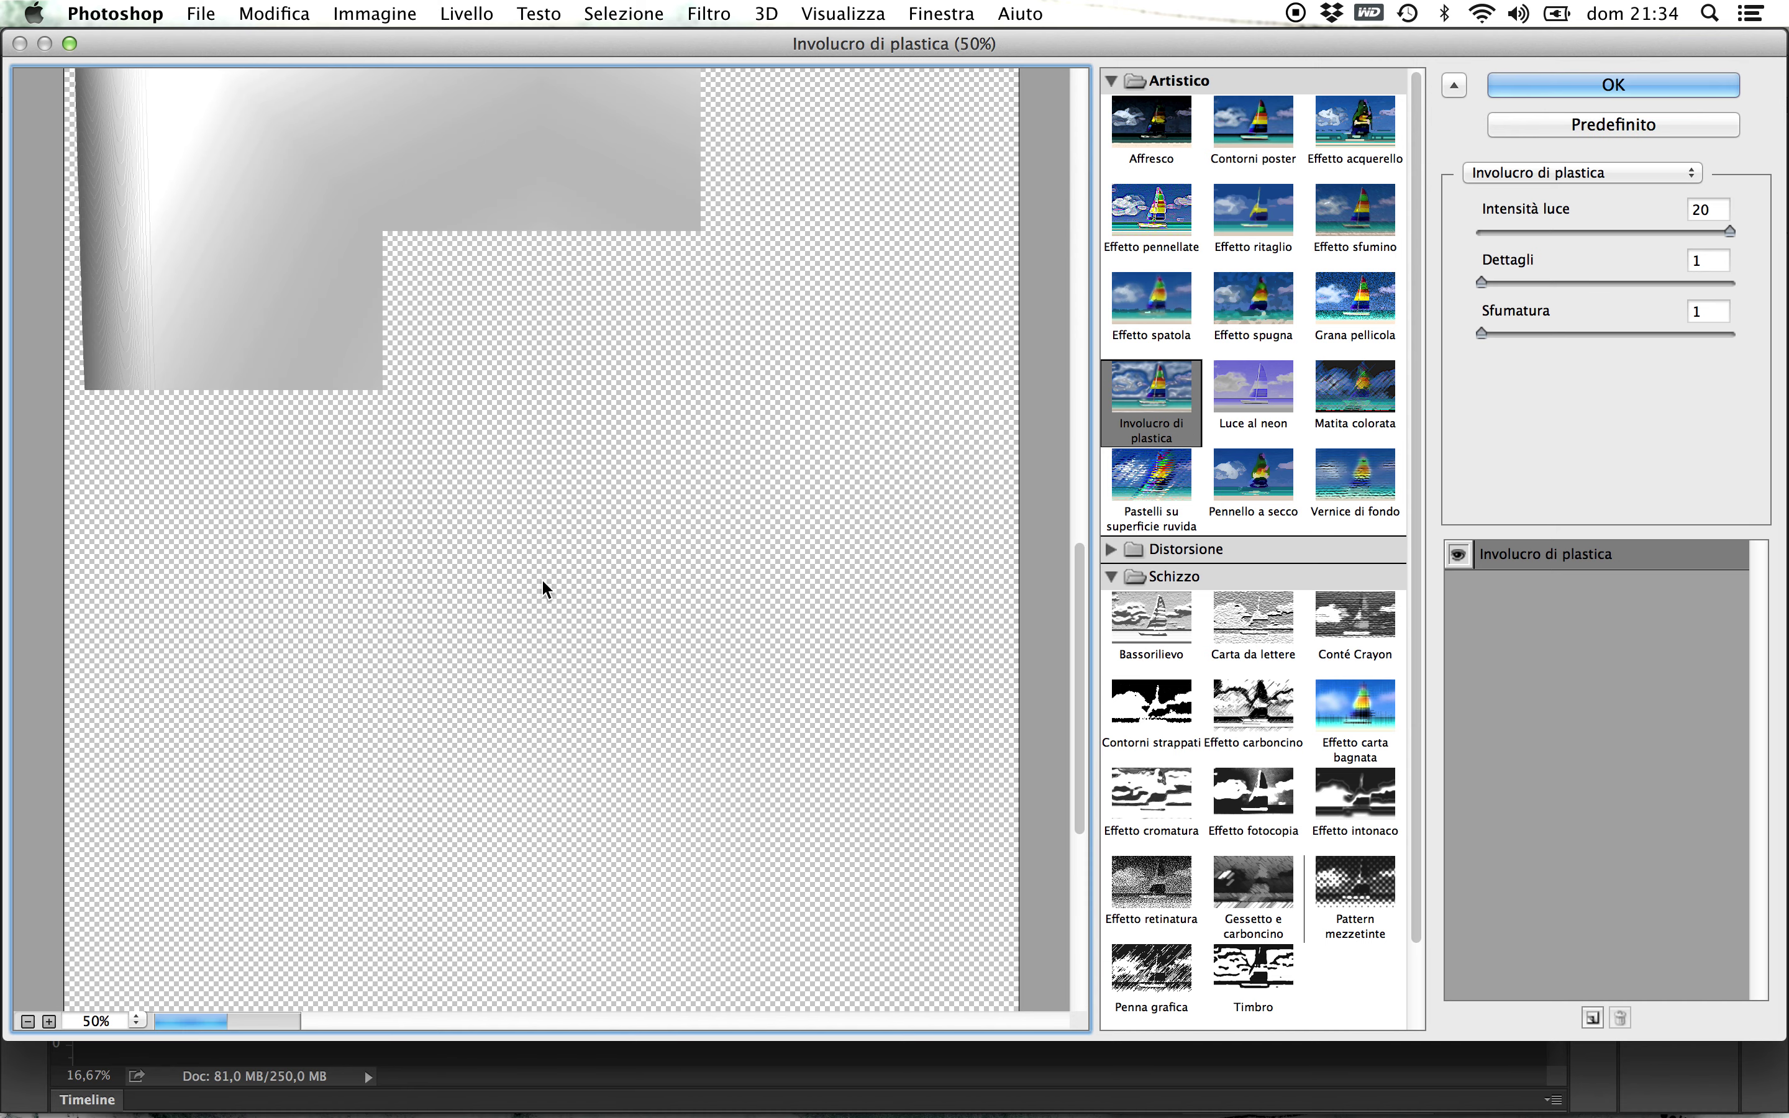
{"action": "left_click", "coordinate": [544, 586], "text": "alt"}
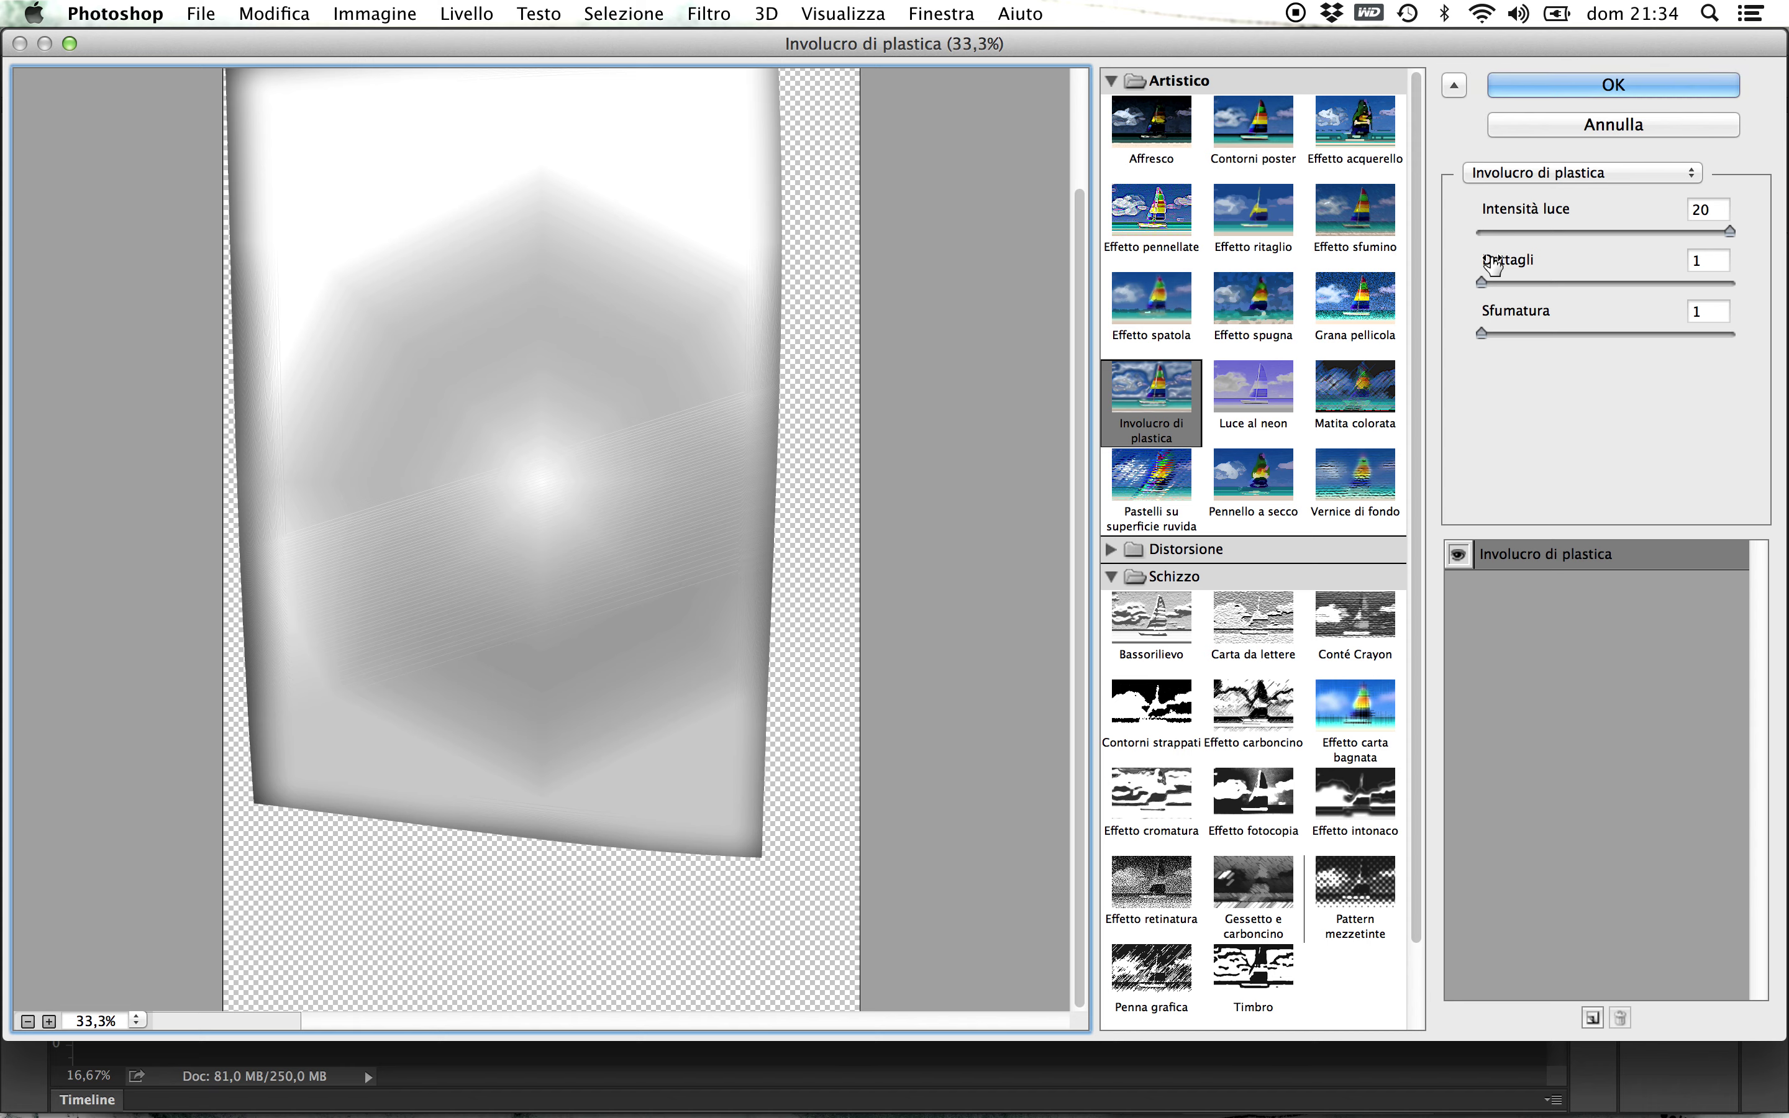
{"action": "left_click_drag", "start_coordinate": [1482, 330], "coordinate": [1559, 327]}
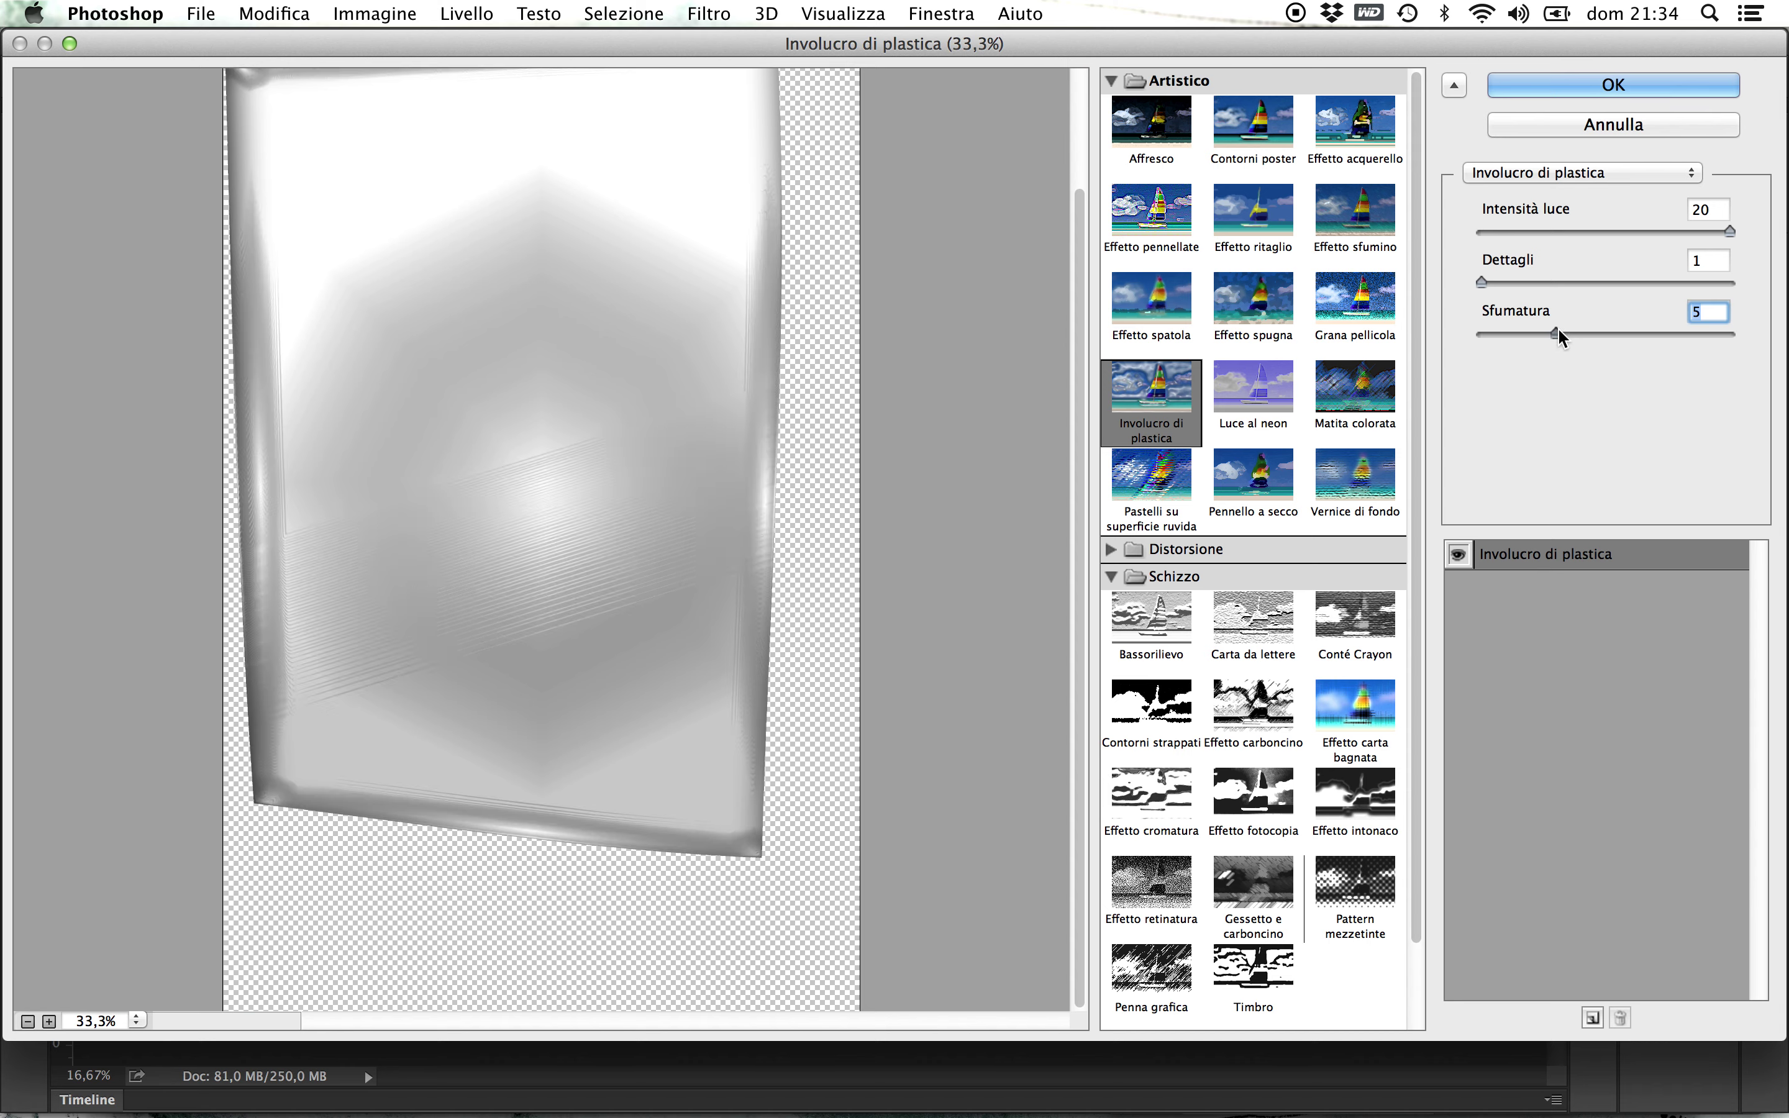
{"action": "left_click_drag", "start_coordinate": [1558, 330], "coordinate": [1610, 331]}
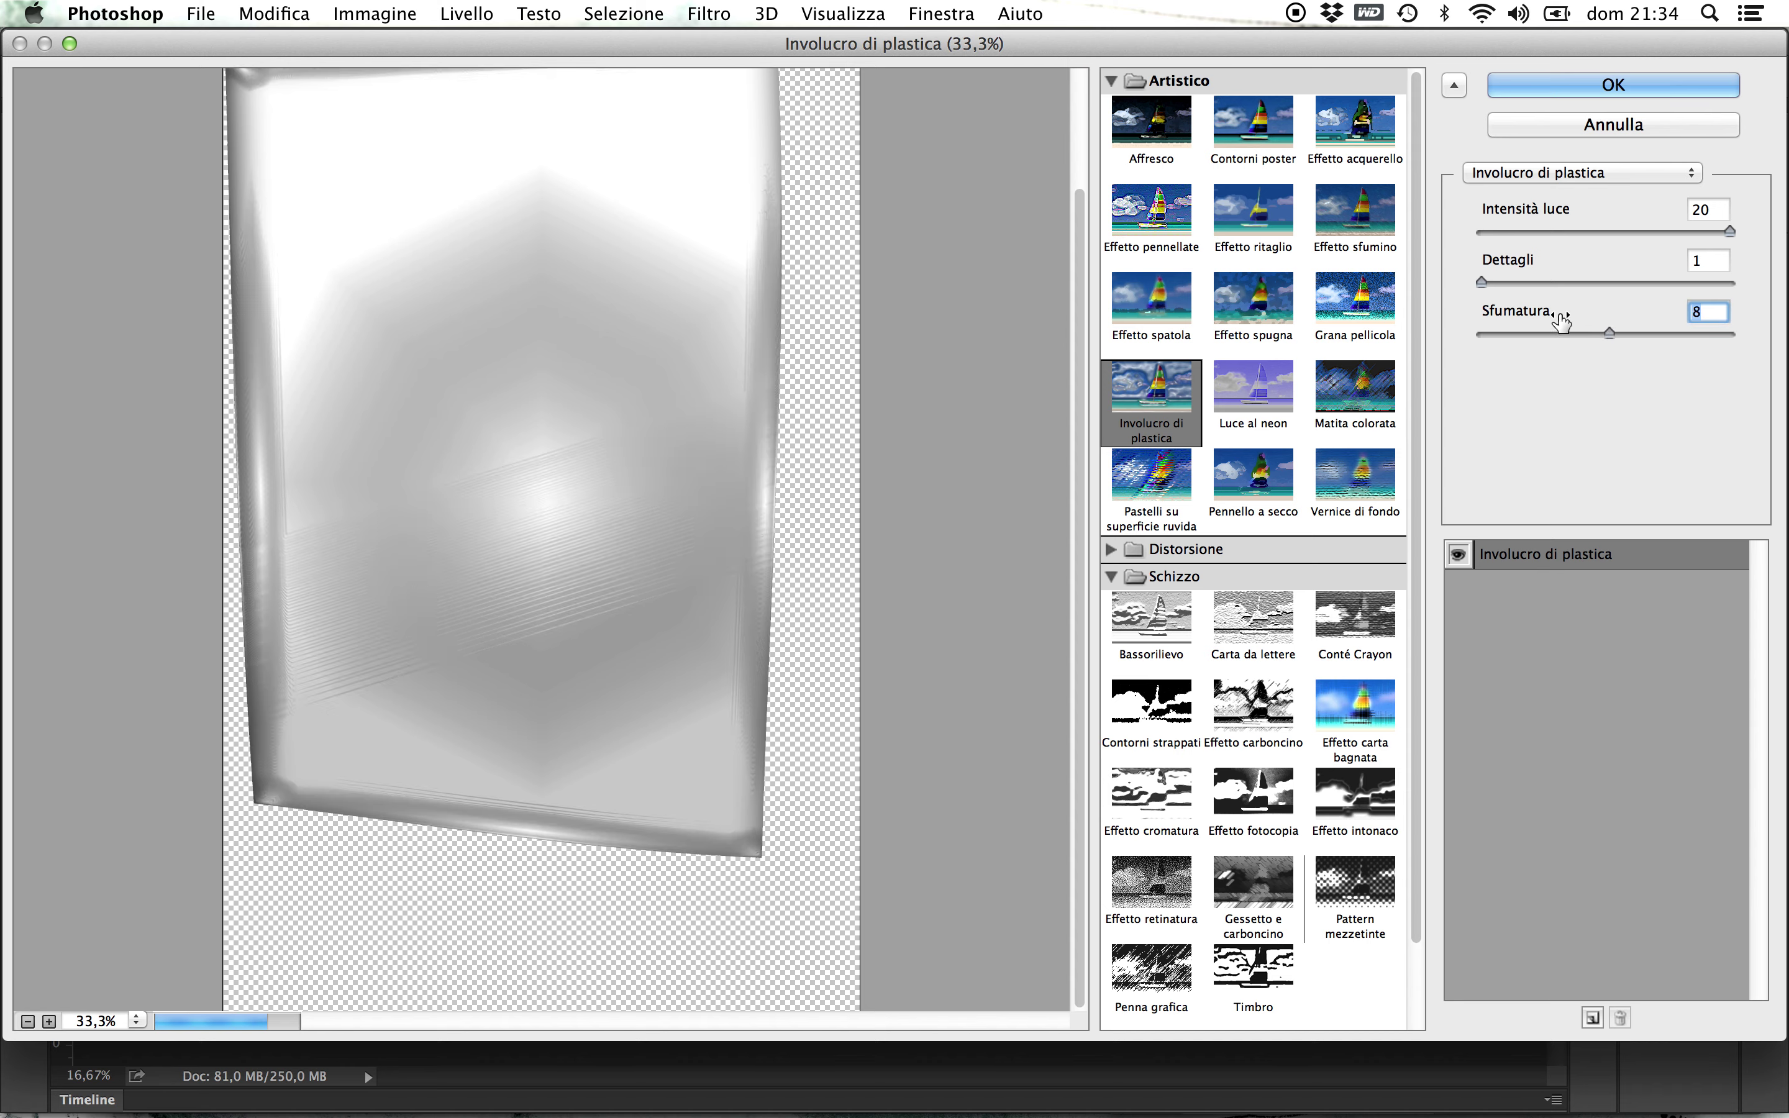
- Set the Dettagli of Involucro di plastica to 11 and apply the filter to the layer
{"action": "left_click_drag", "start_coordinate": [1482, 282], "coordinate": [1544, 282]}
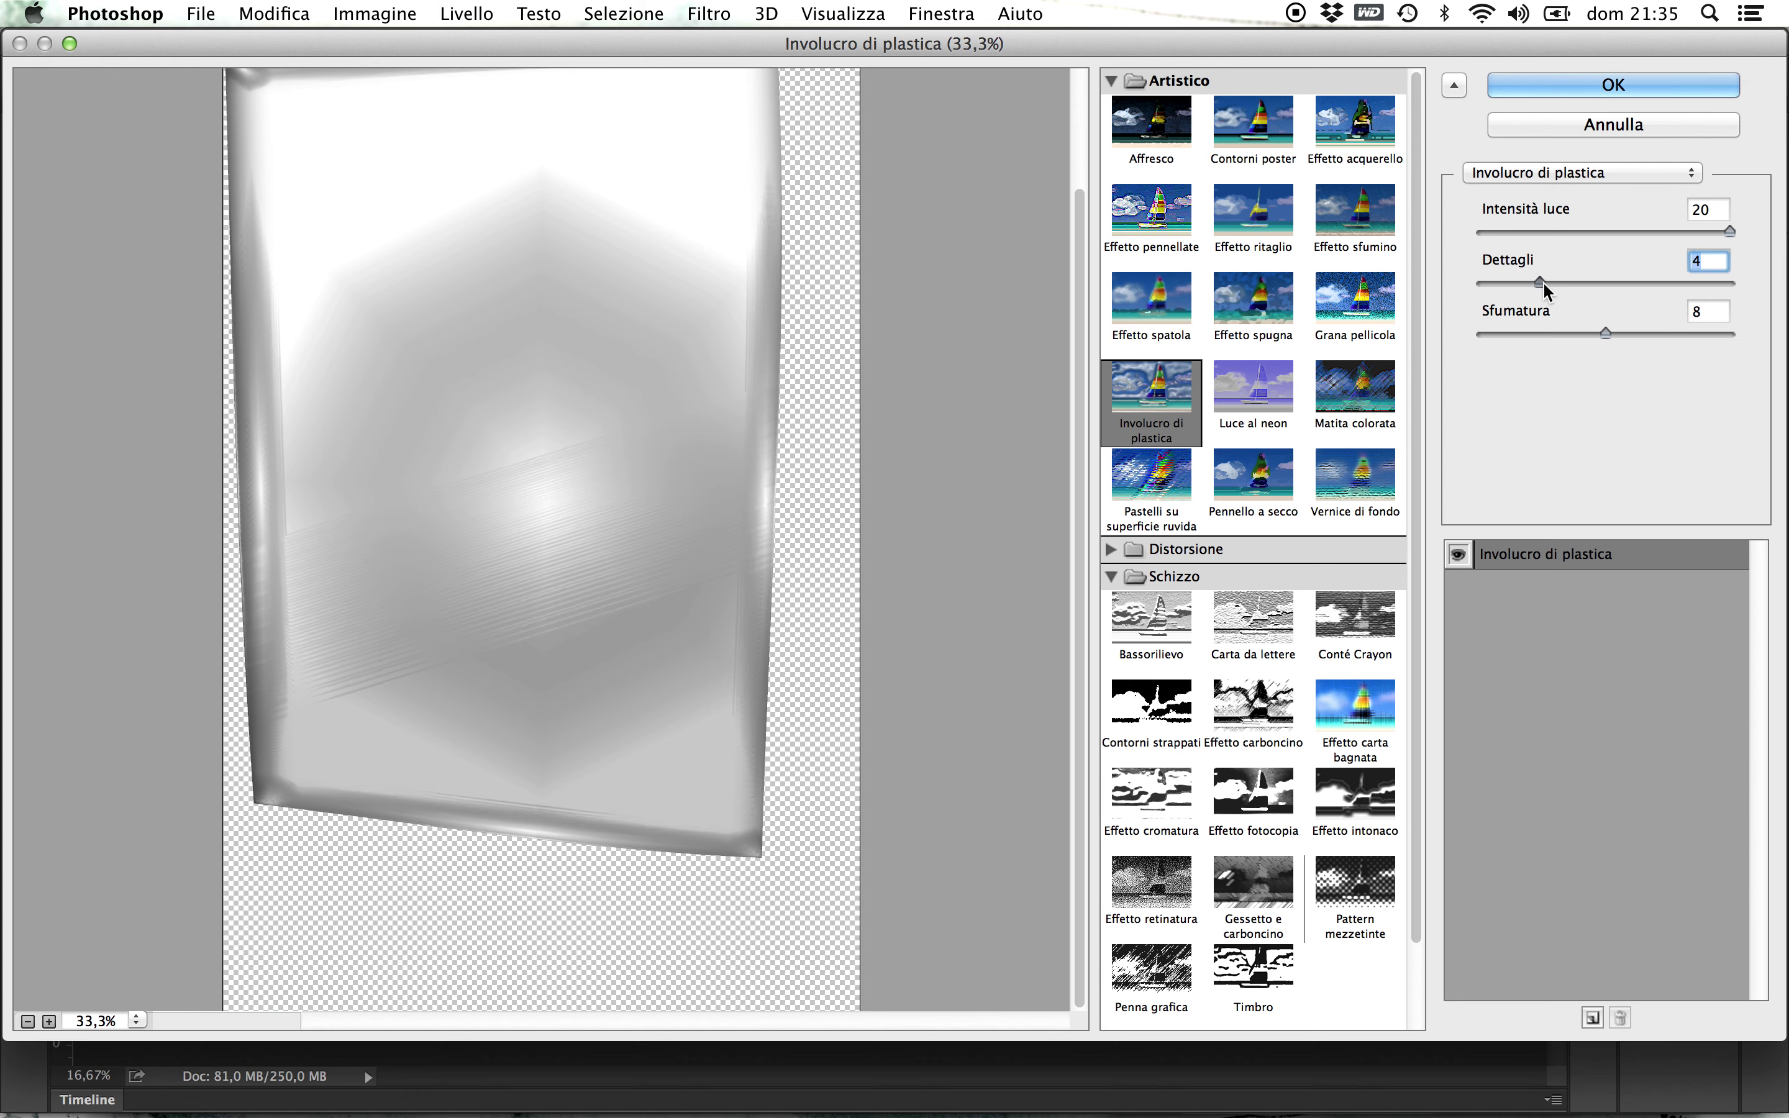
{"action": "left_click_drag", "start_coordinate": [1544, 283], "coordinate": [1577, 283]}
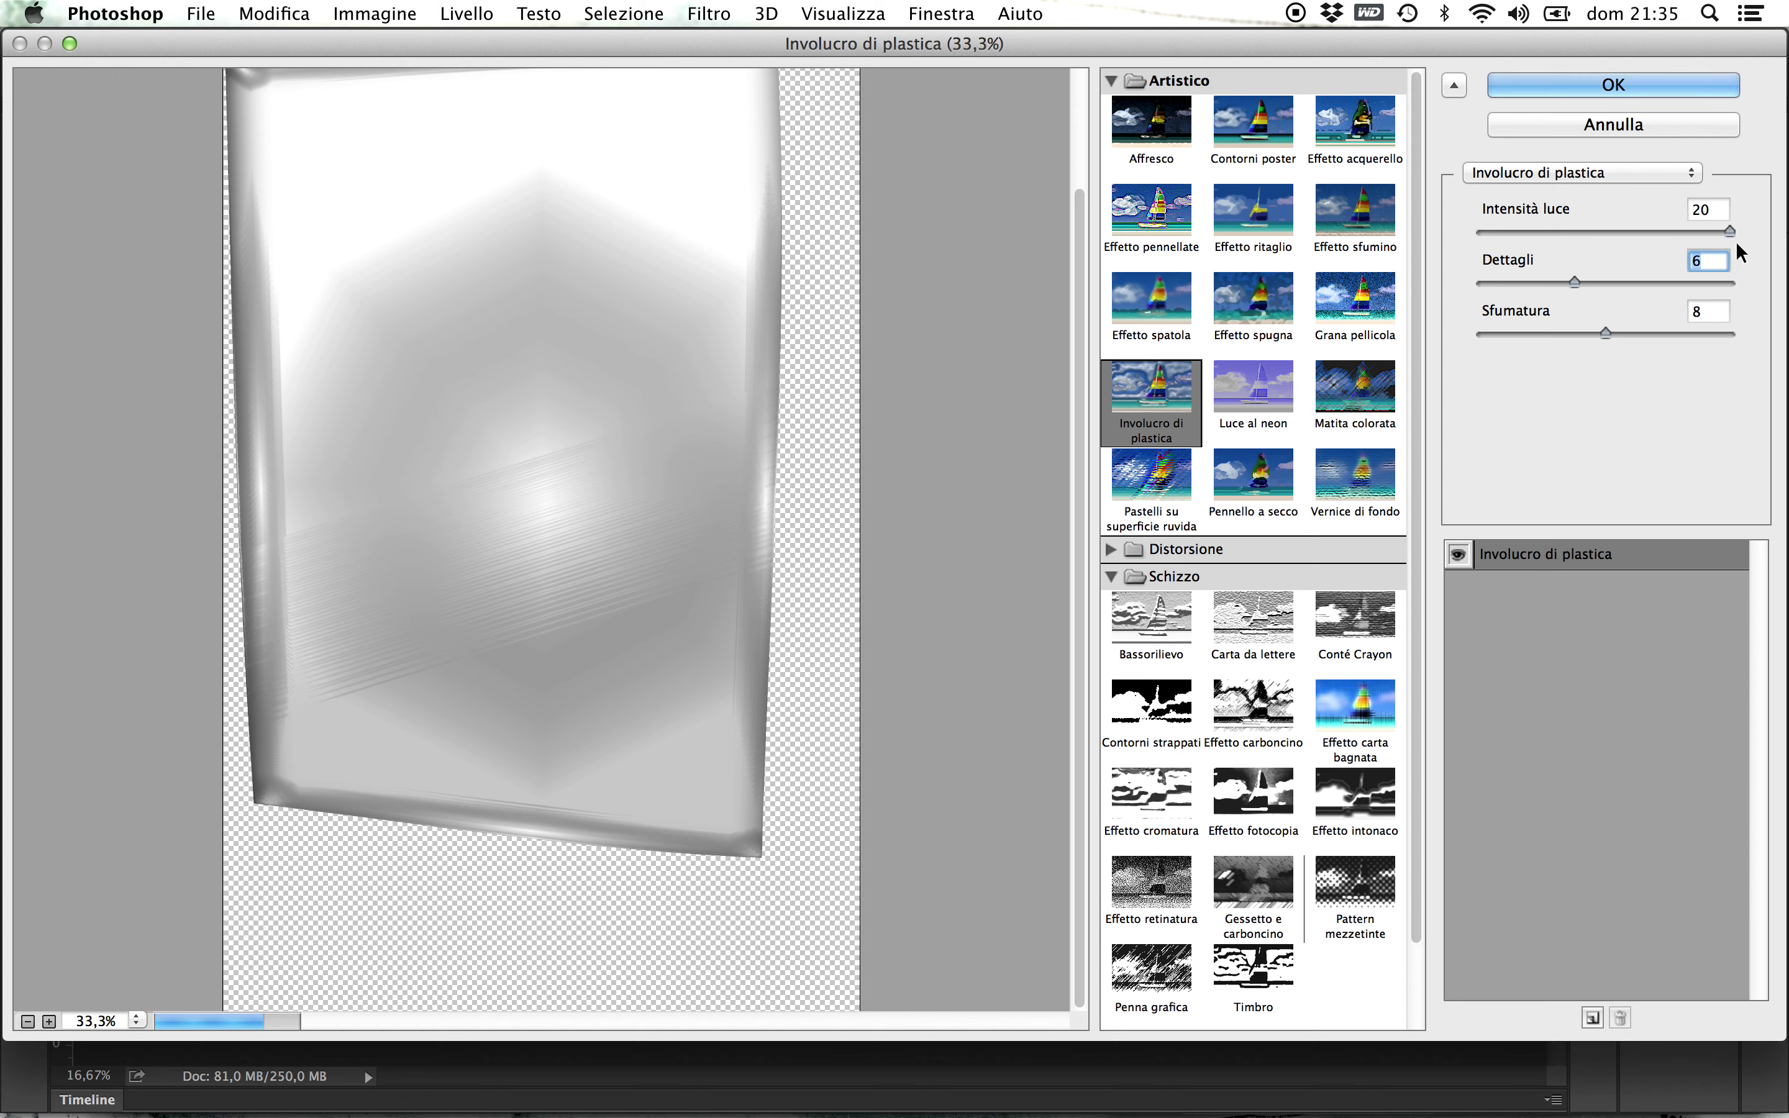
{"action": "left_click_drag", "start_coordinate": [1576, 283], "coordinate": [1614, 281]}
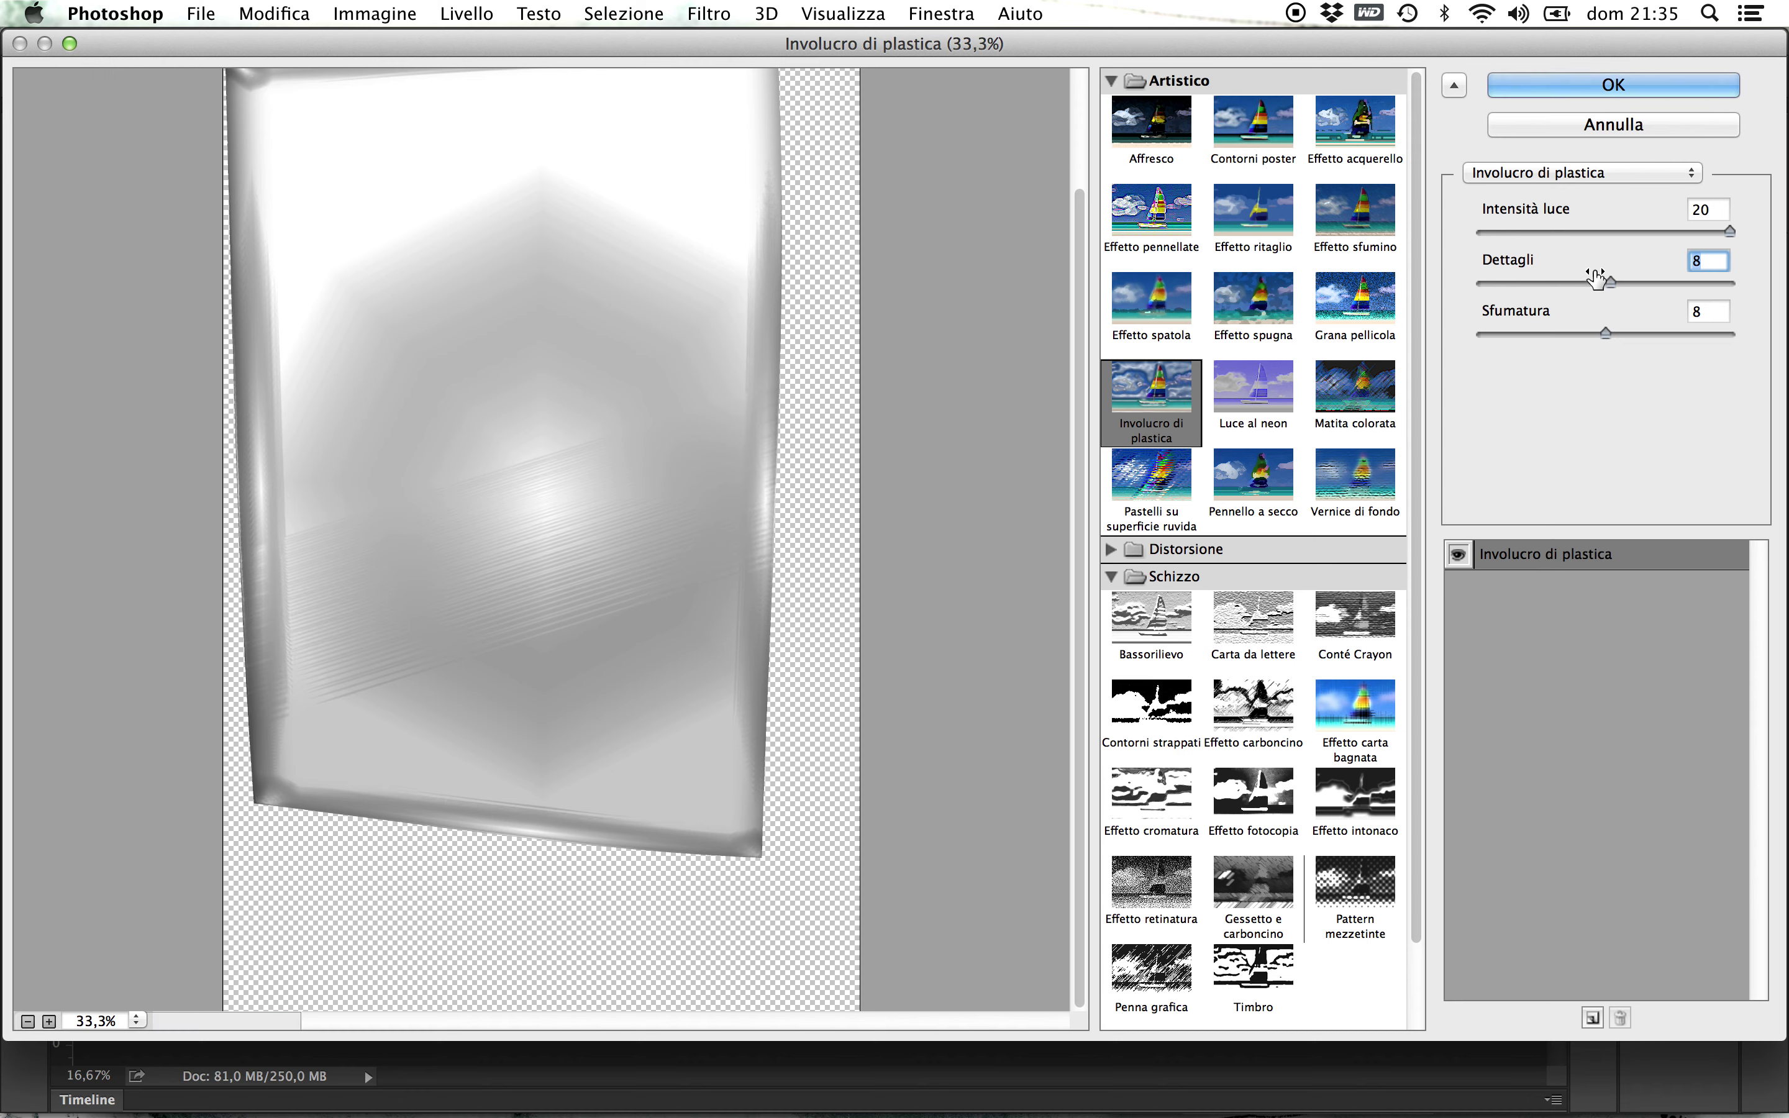
{"action": "left_click_drag", "start_coordinate": [1617, 280], "coordinate": [1653, 278]}
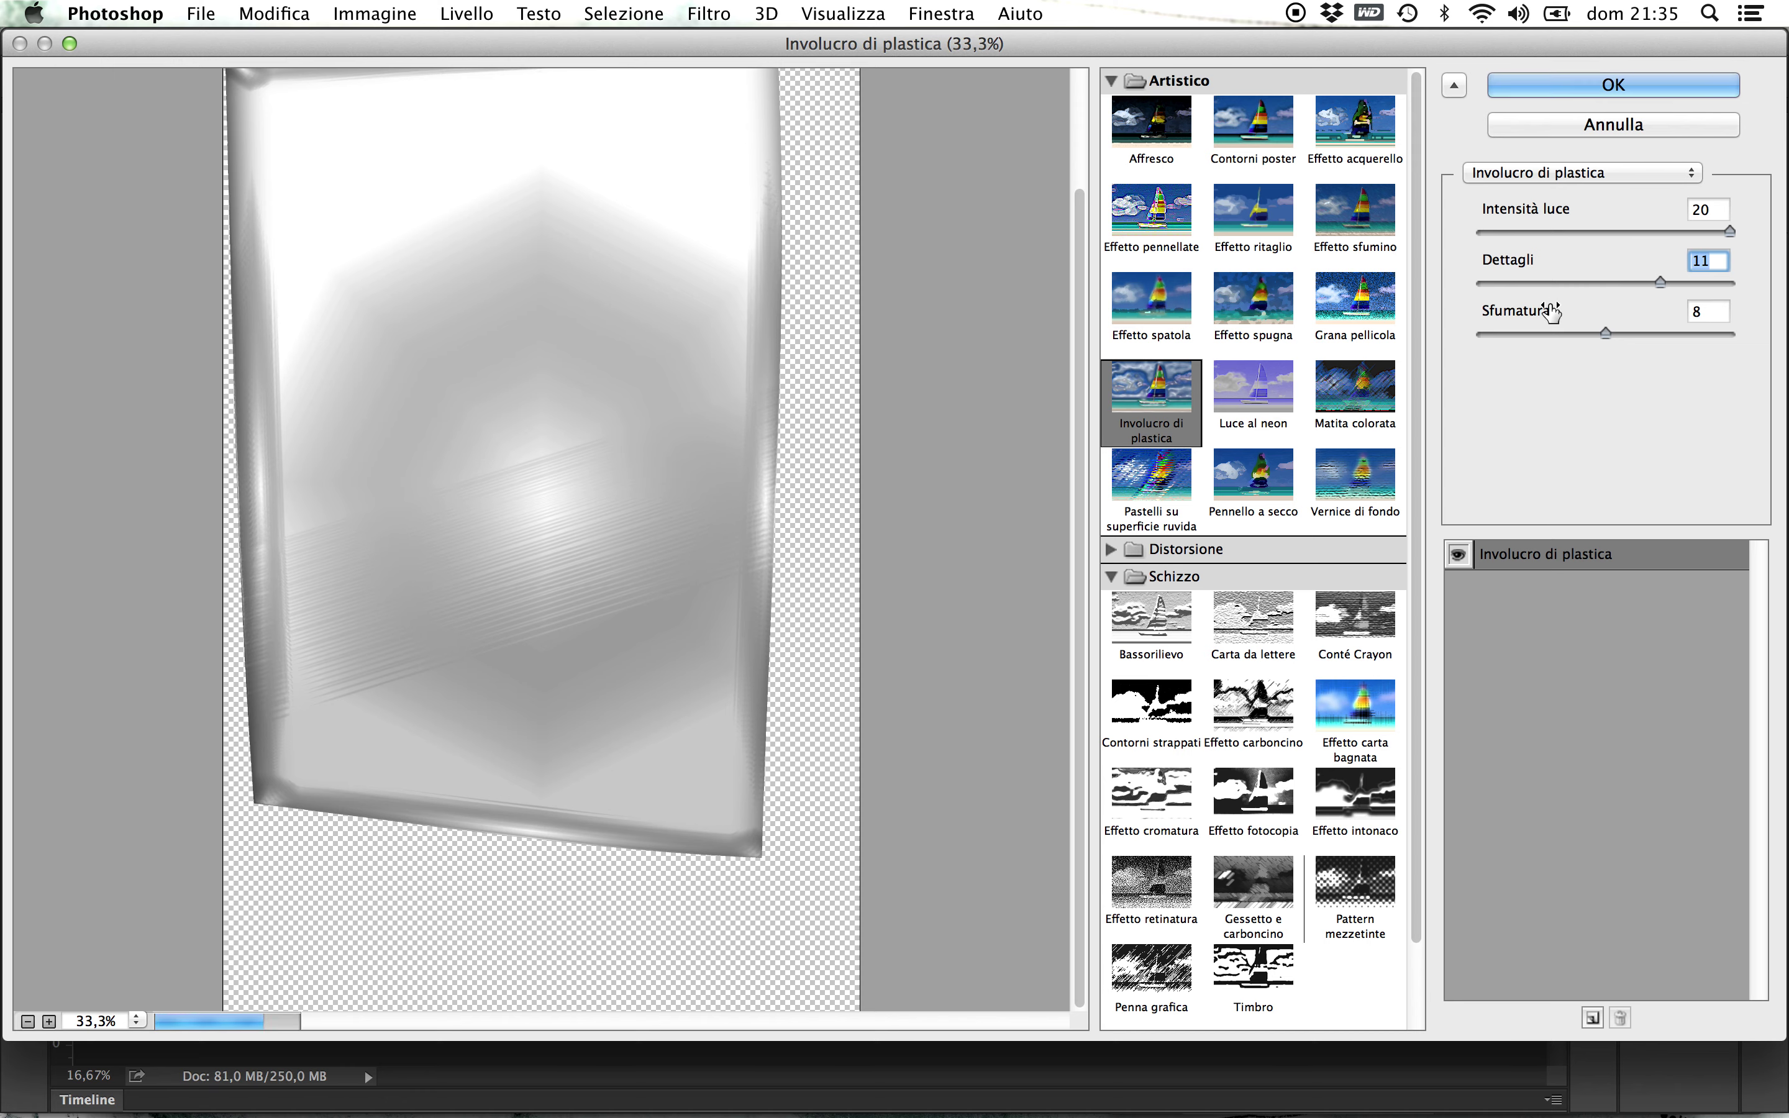
{"action": "left_click", "coordinate": [1681, 84]}
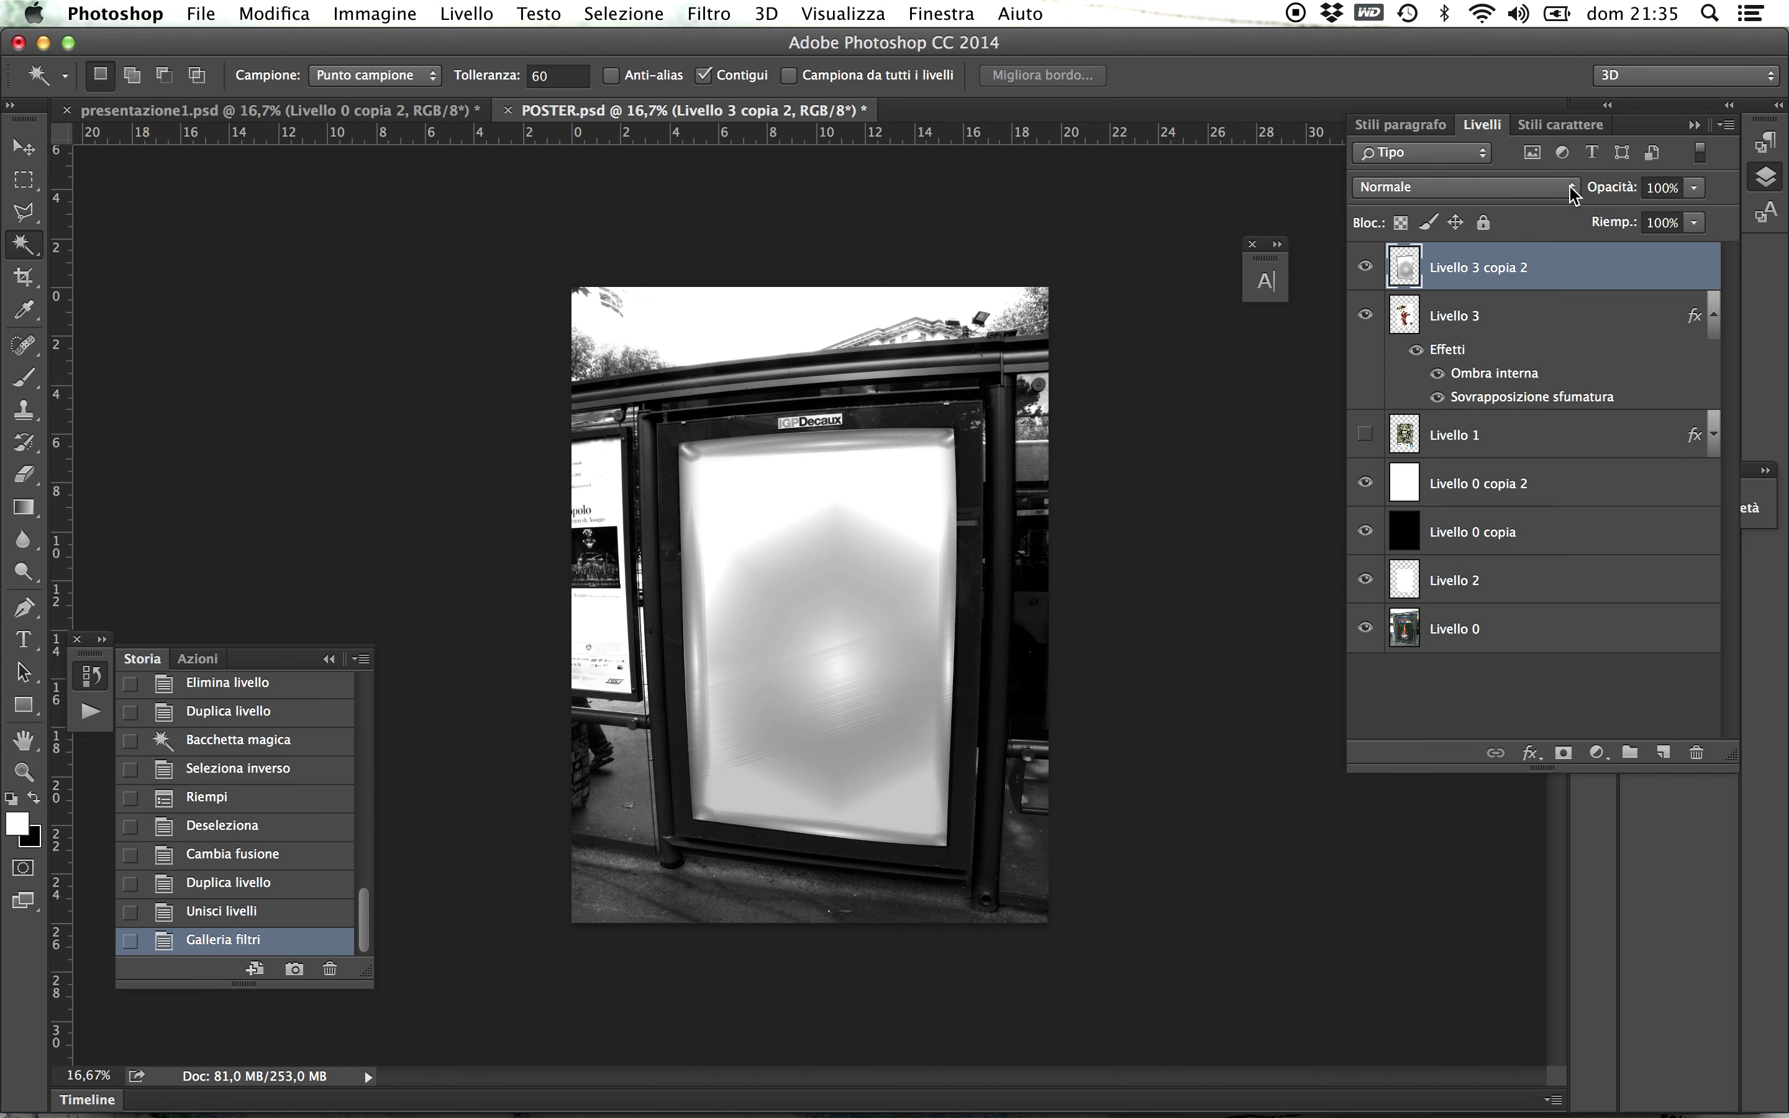
- Try the blend modes Sovrapponi, Scolora and Moltiplica on the layer Livello 3 copia 2
{"action": "left_click", "coordinate": [1501, 198]}
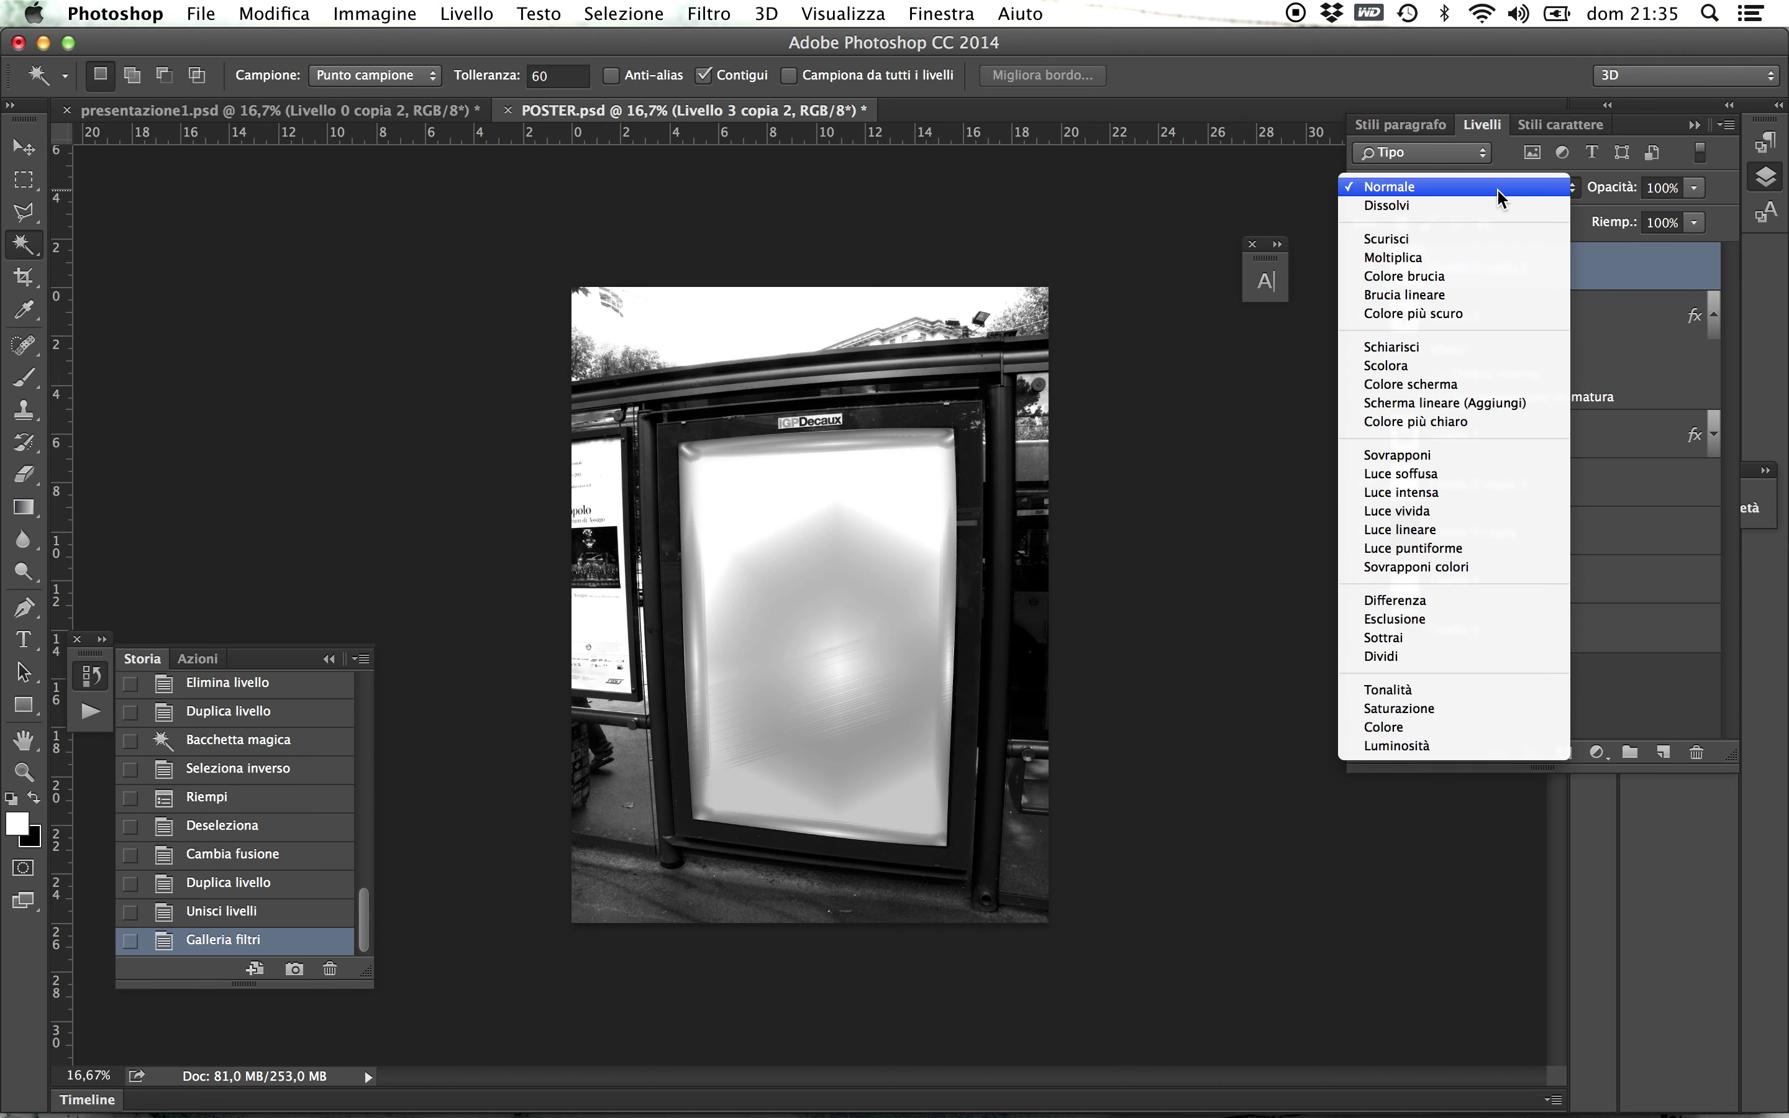
{"action": "left_click", "coordinate": [1523, 454]}
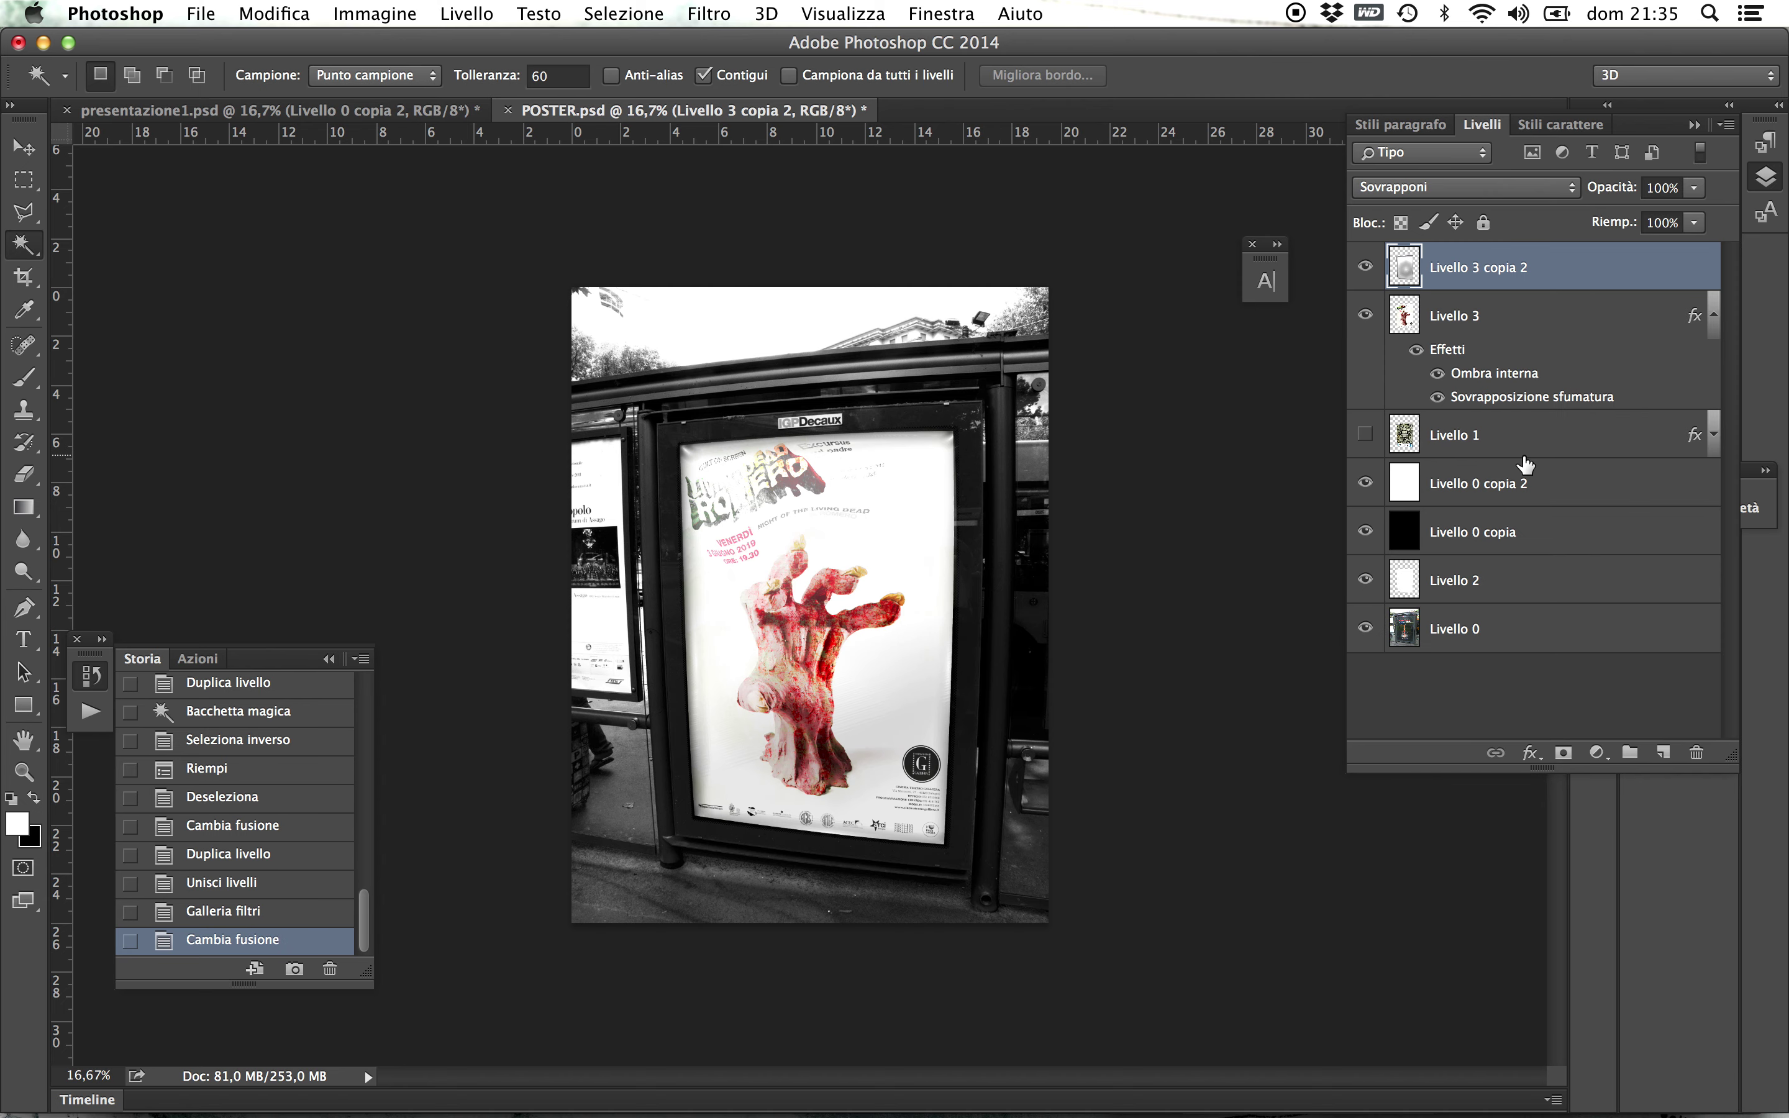
{"action": "left_click", "coordinate": [1529, 194]}
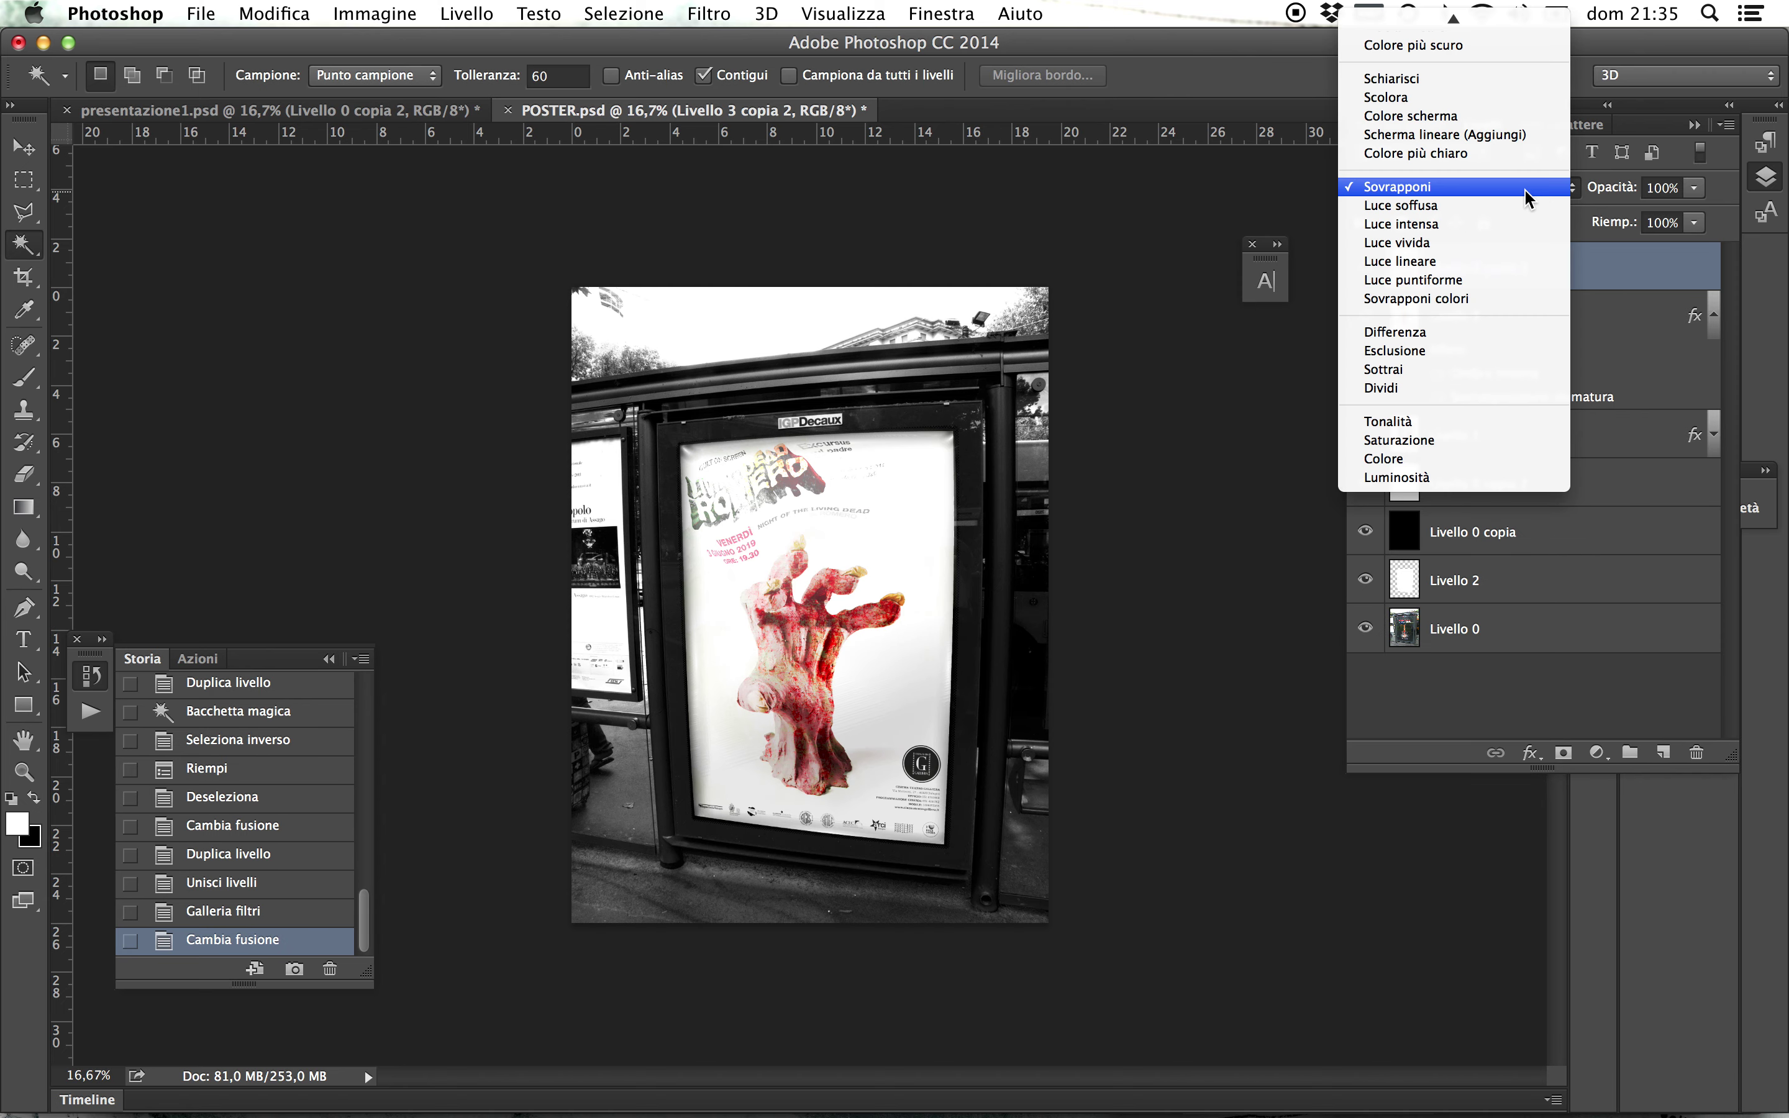
{"action": "left_click", "coordinate": [1502, 95]}
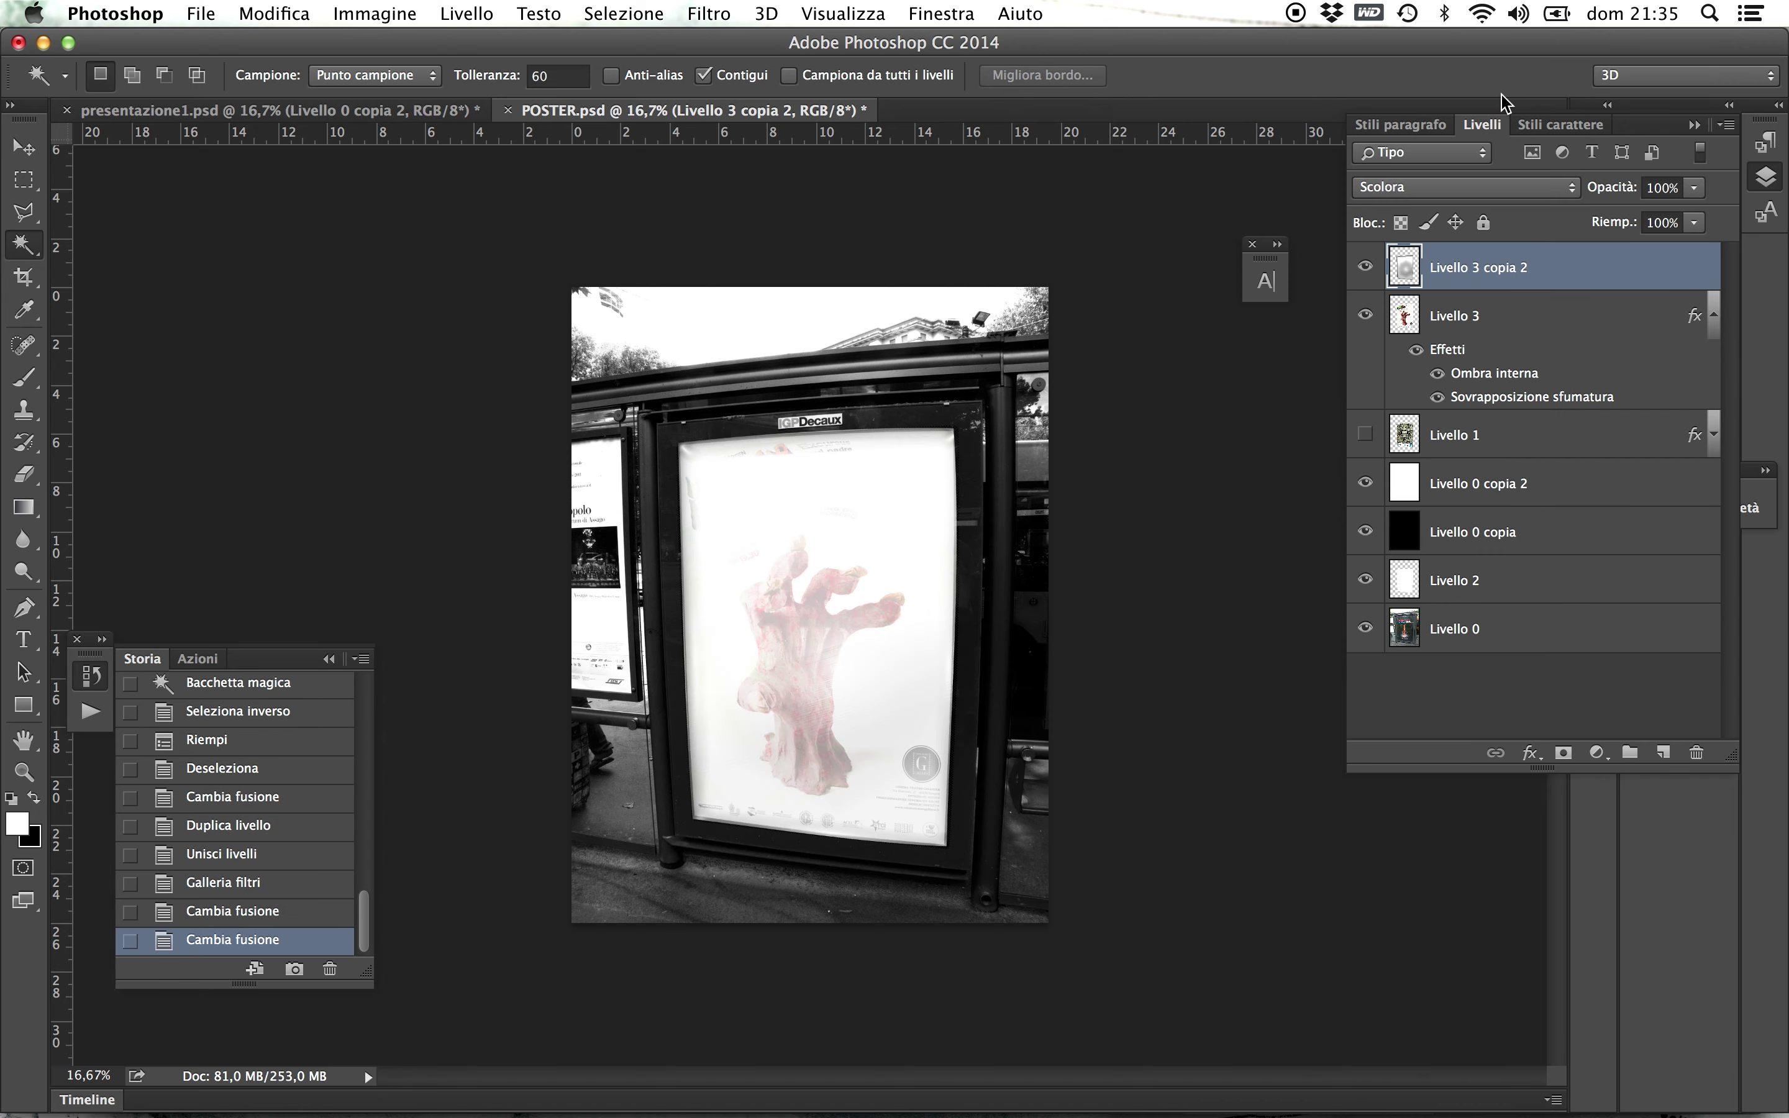
{"action": "left_click", "coordinate": [1486, 194]}
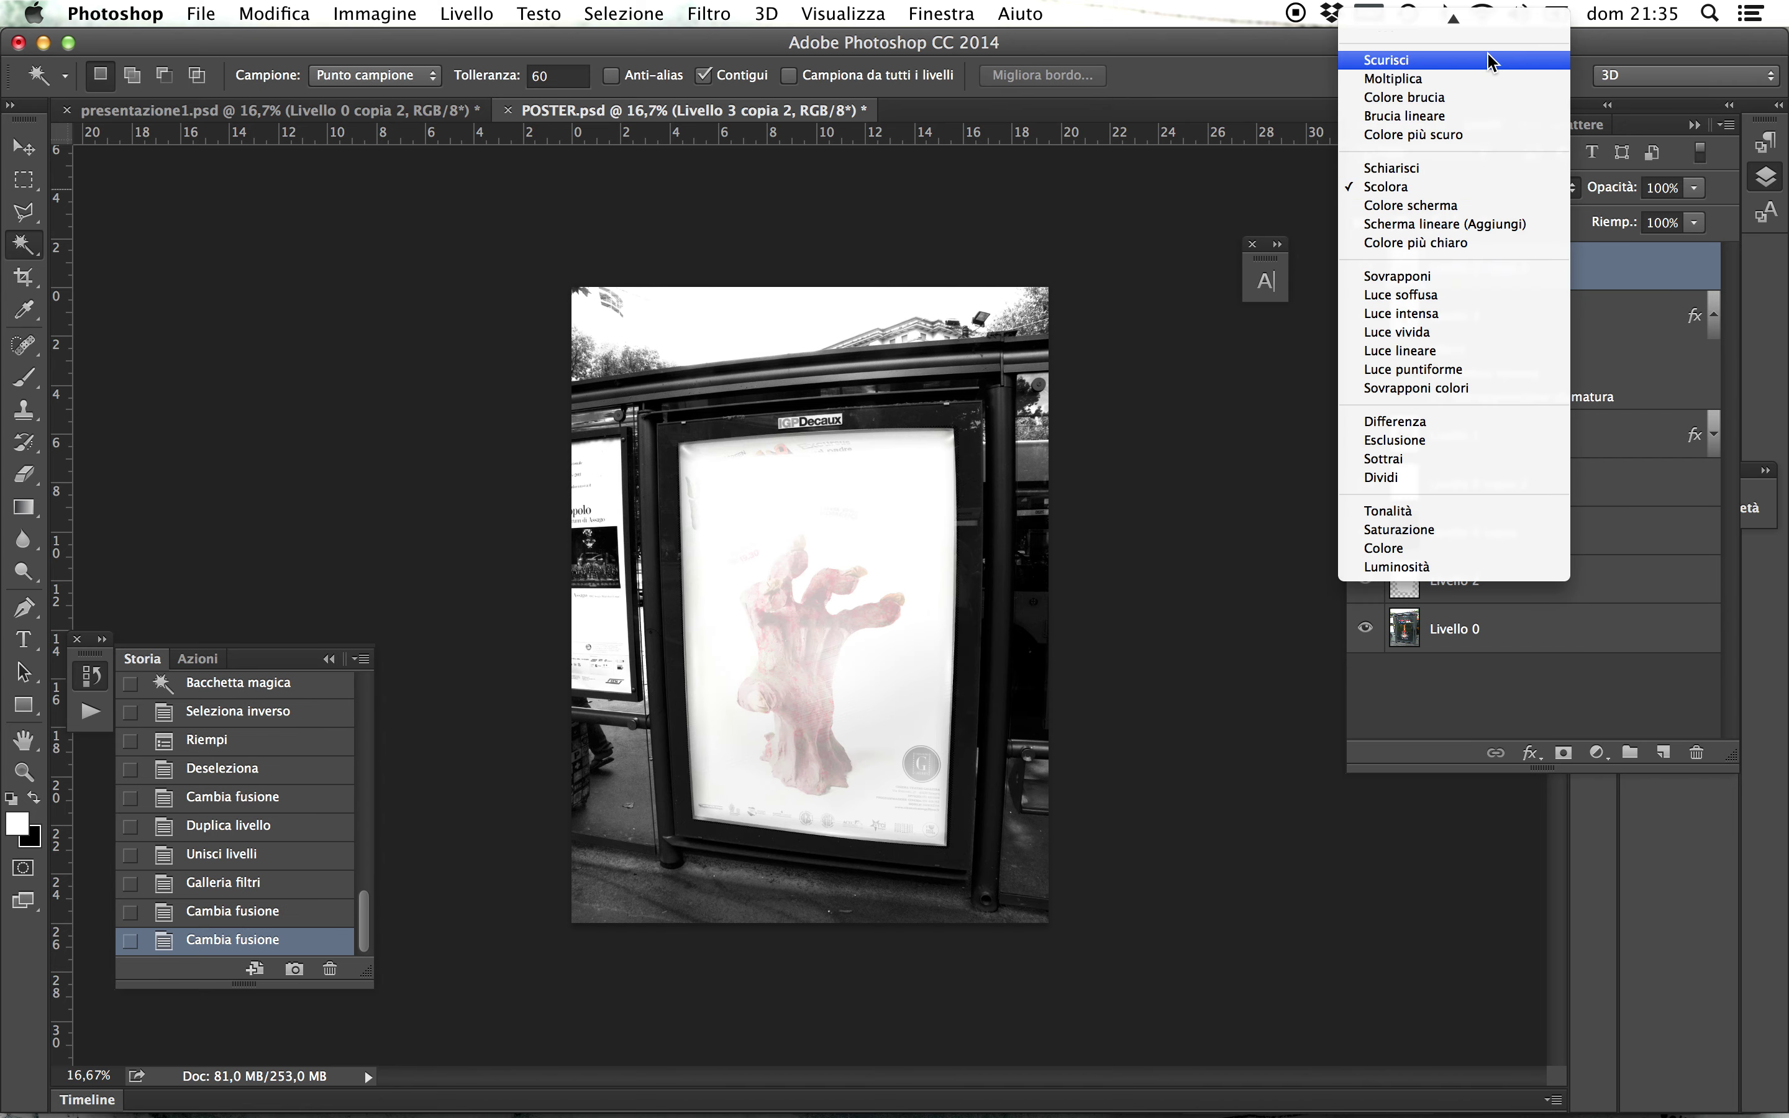
{"action": "left_click", "coordinate": [1478, 89]}
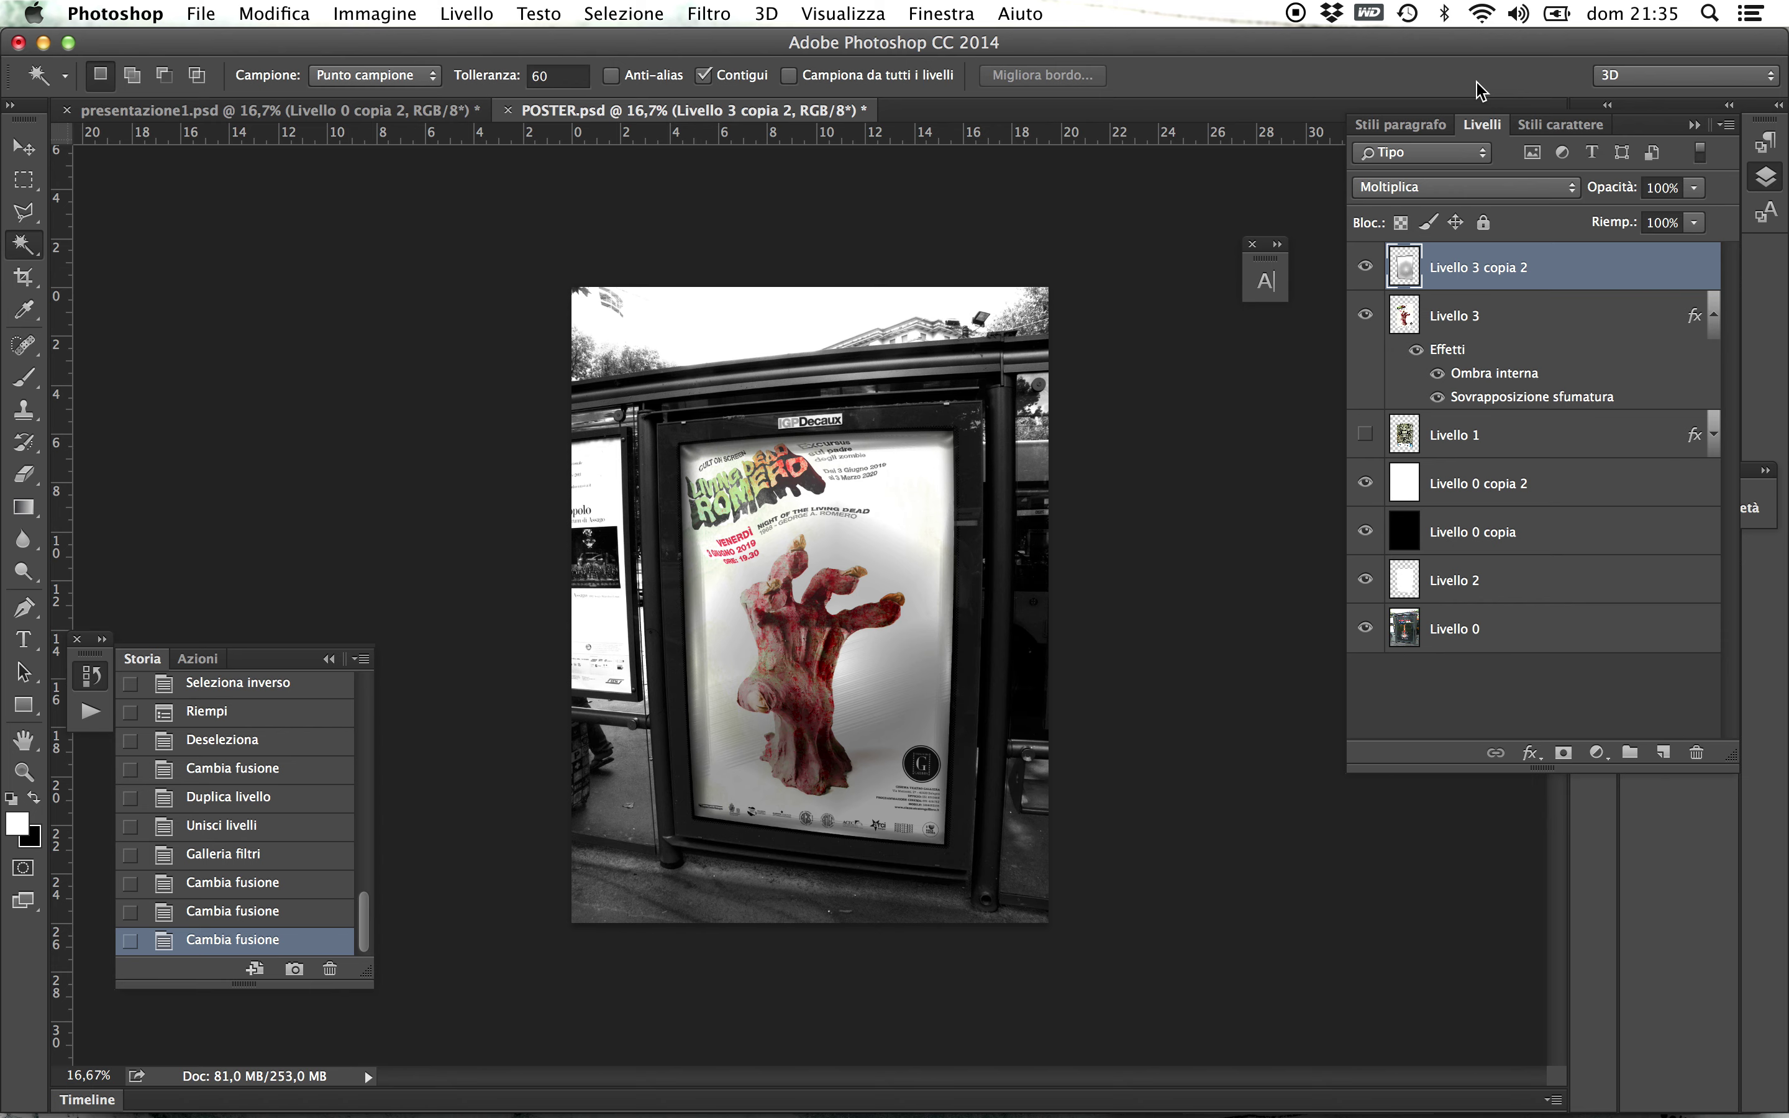
- Set the blend mode of Livello 3 copia 2 to Luce soffusa
{"action": "left_click", "coordinate": [1463, 190]}
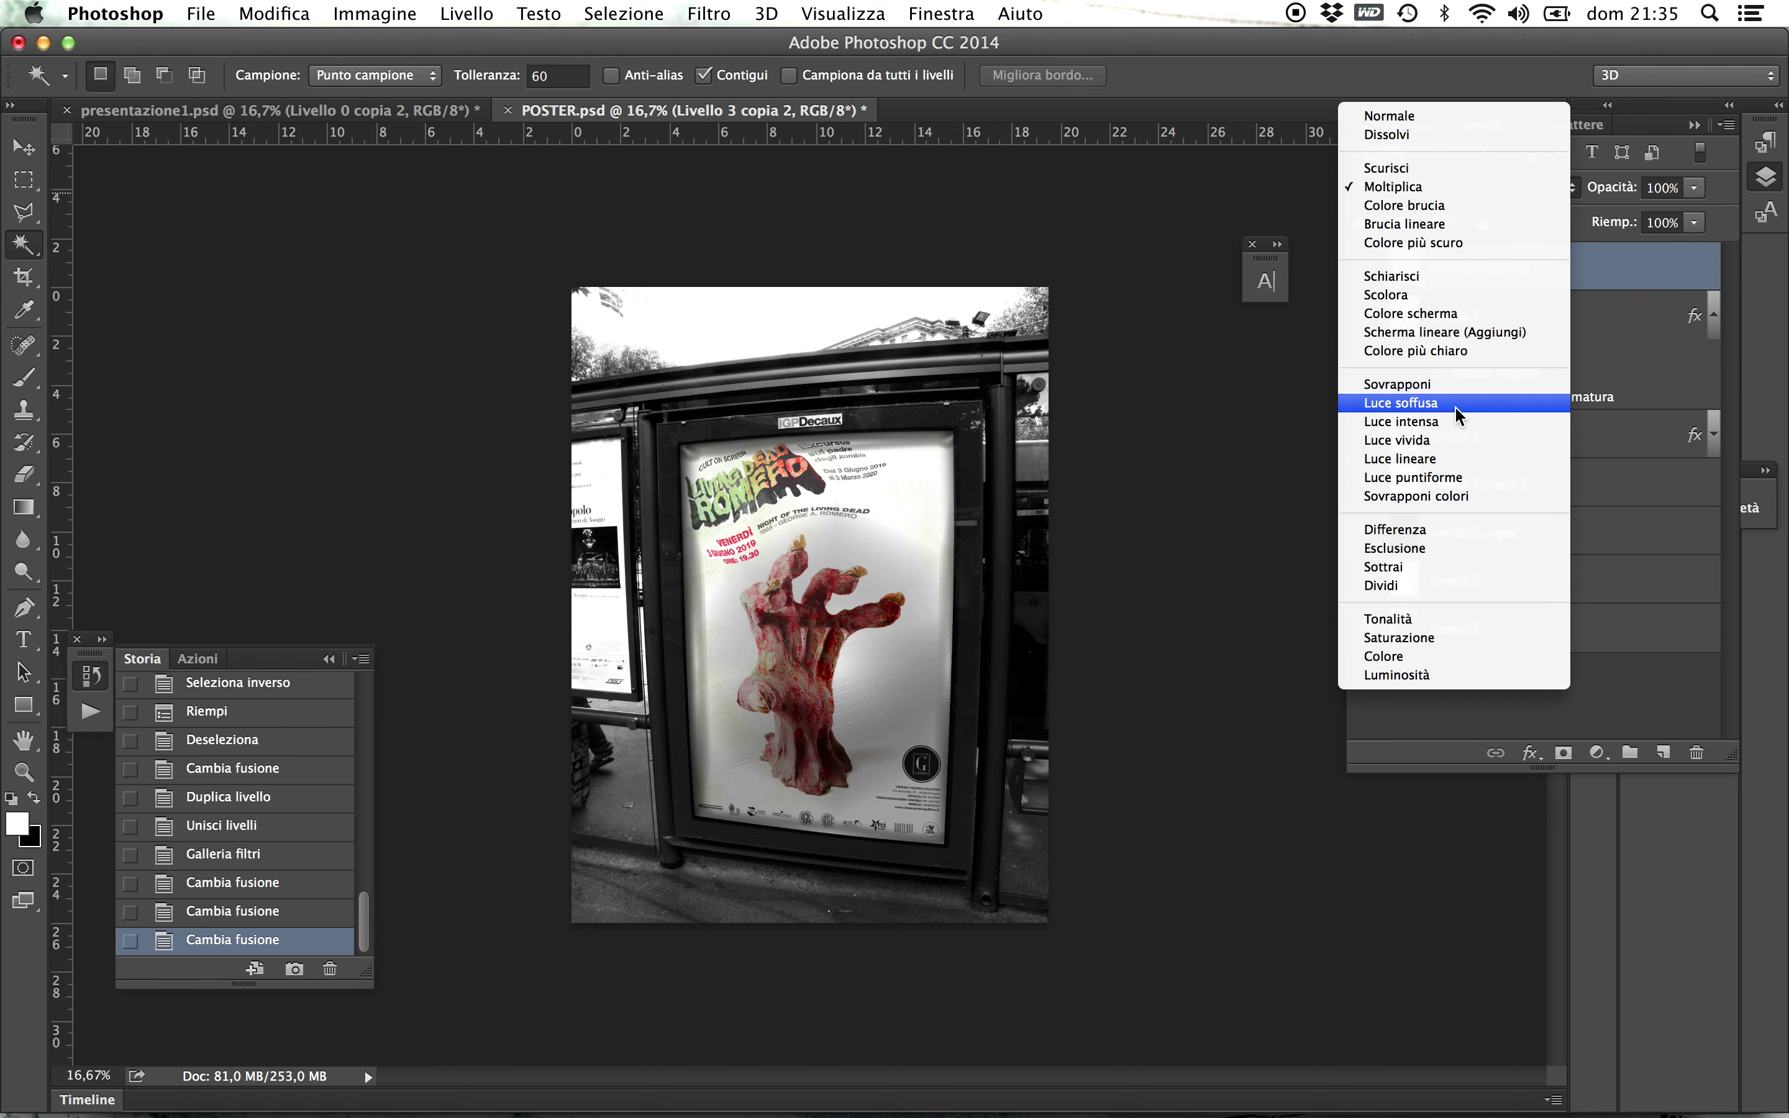
{"action": "key", "text": "Escape"}
{"action": "key", "text": "alt+shift+f"}
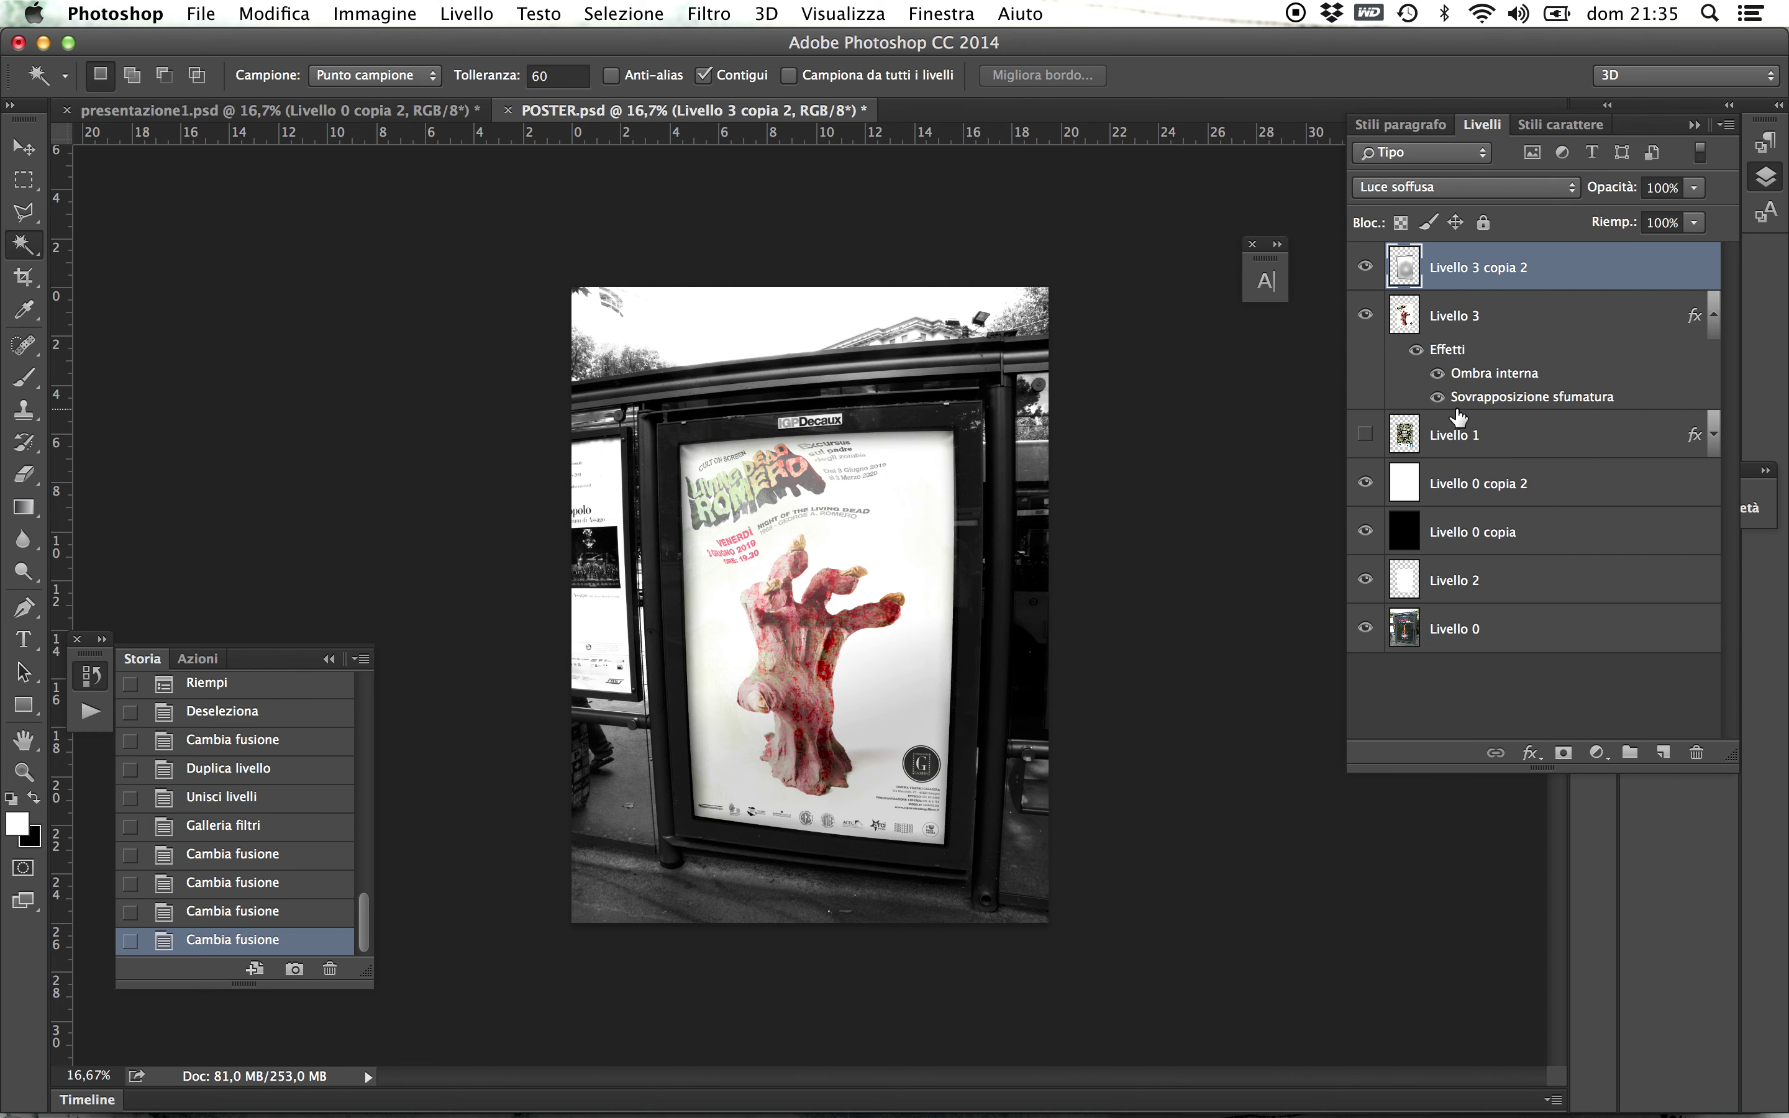
- Try the blend mode Luce intensa on the layer Livello 3 copia 2 with its opacity at 31%
{"action": "left_click", "coordinate": [1514, 190]}
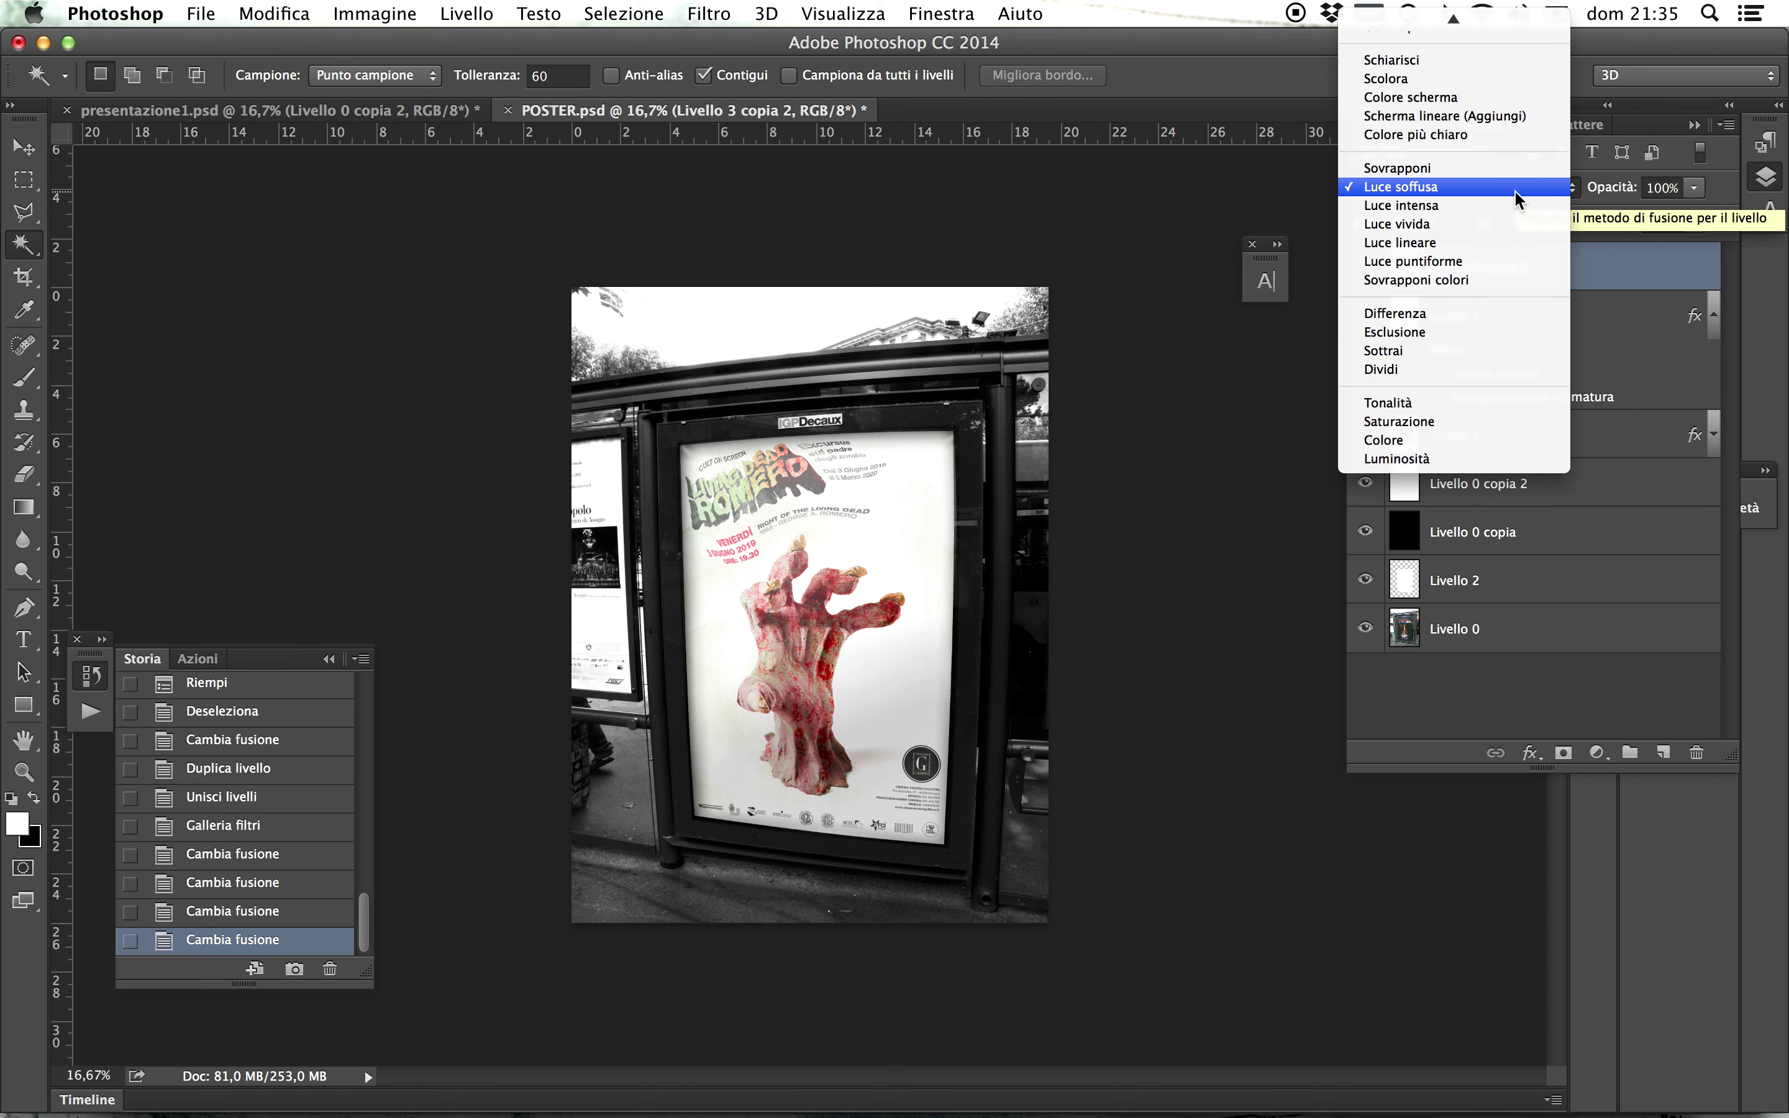
{"action": "left_click", "coordinate": [1506, 210]}
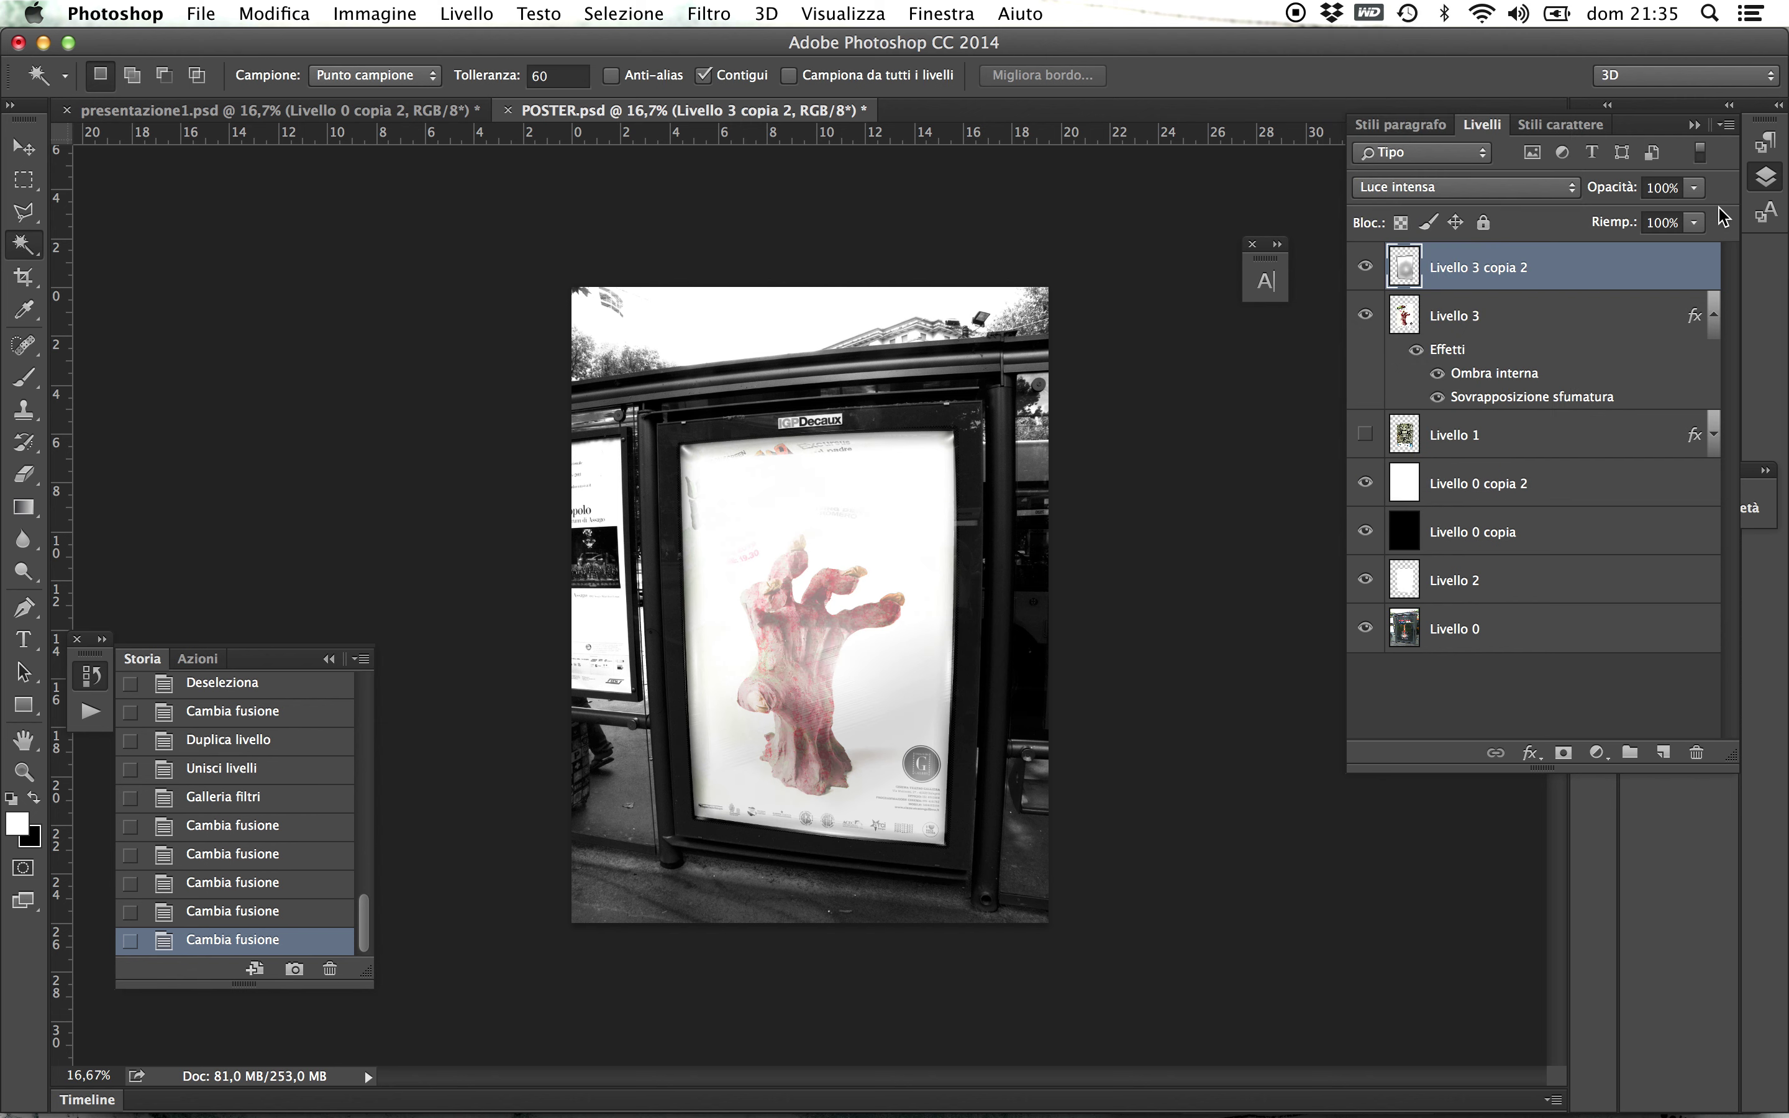
{"action": "left_click", "coordinate": [1695, 189]}
{"action": "left_click_drag", "start_coordinate": [1701, 215], "coordinate": [1617, 231]}
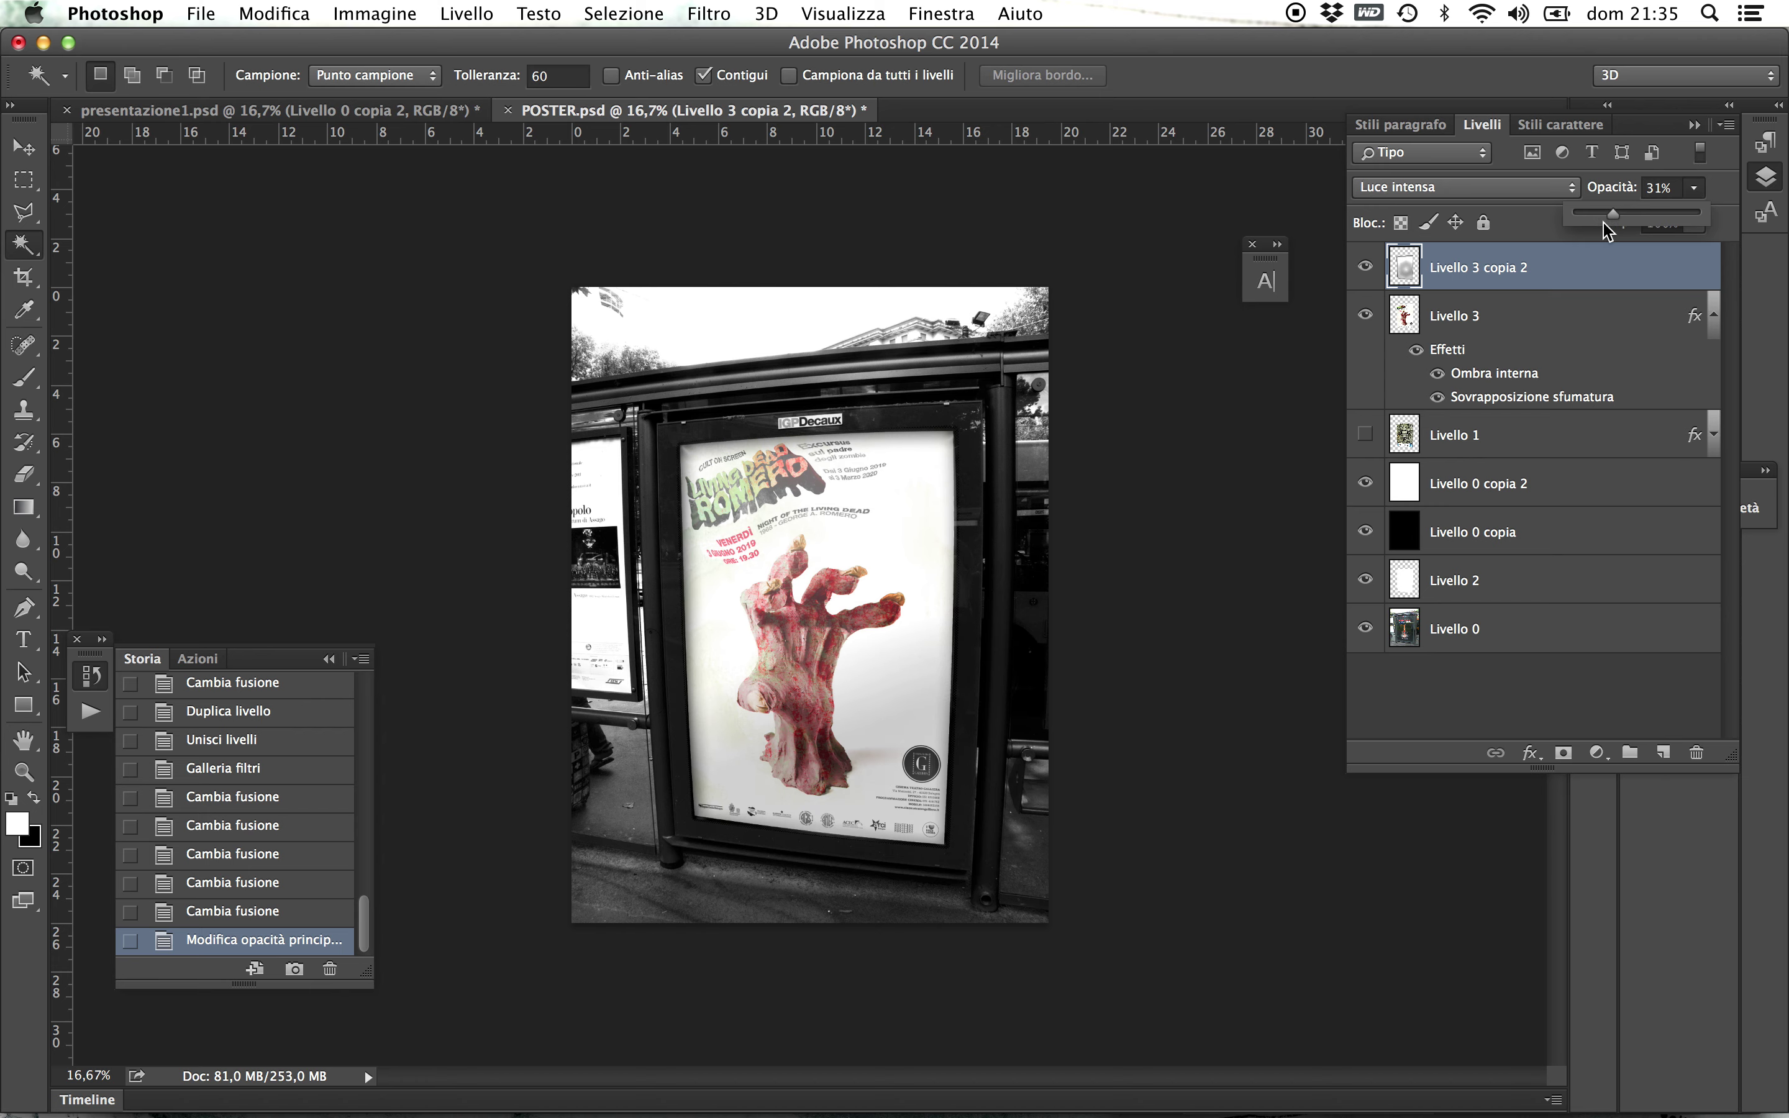
{"action": "left_click", "coordinate": [820, 666]}
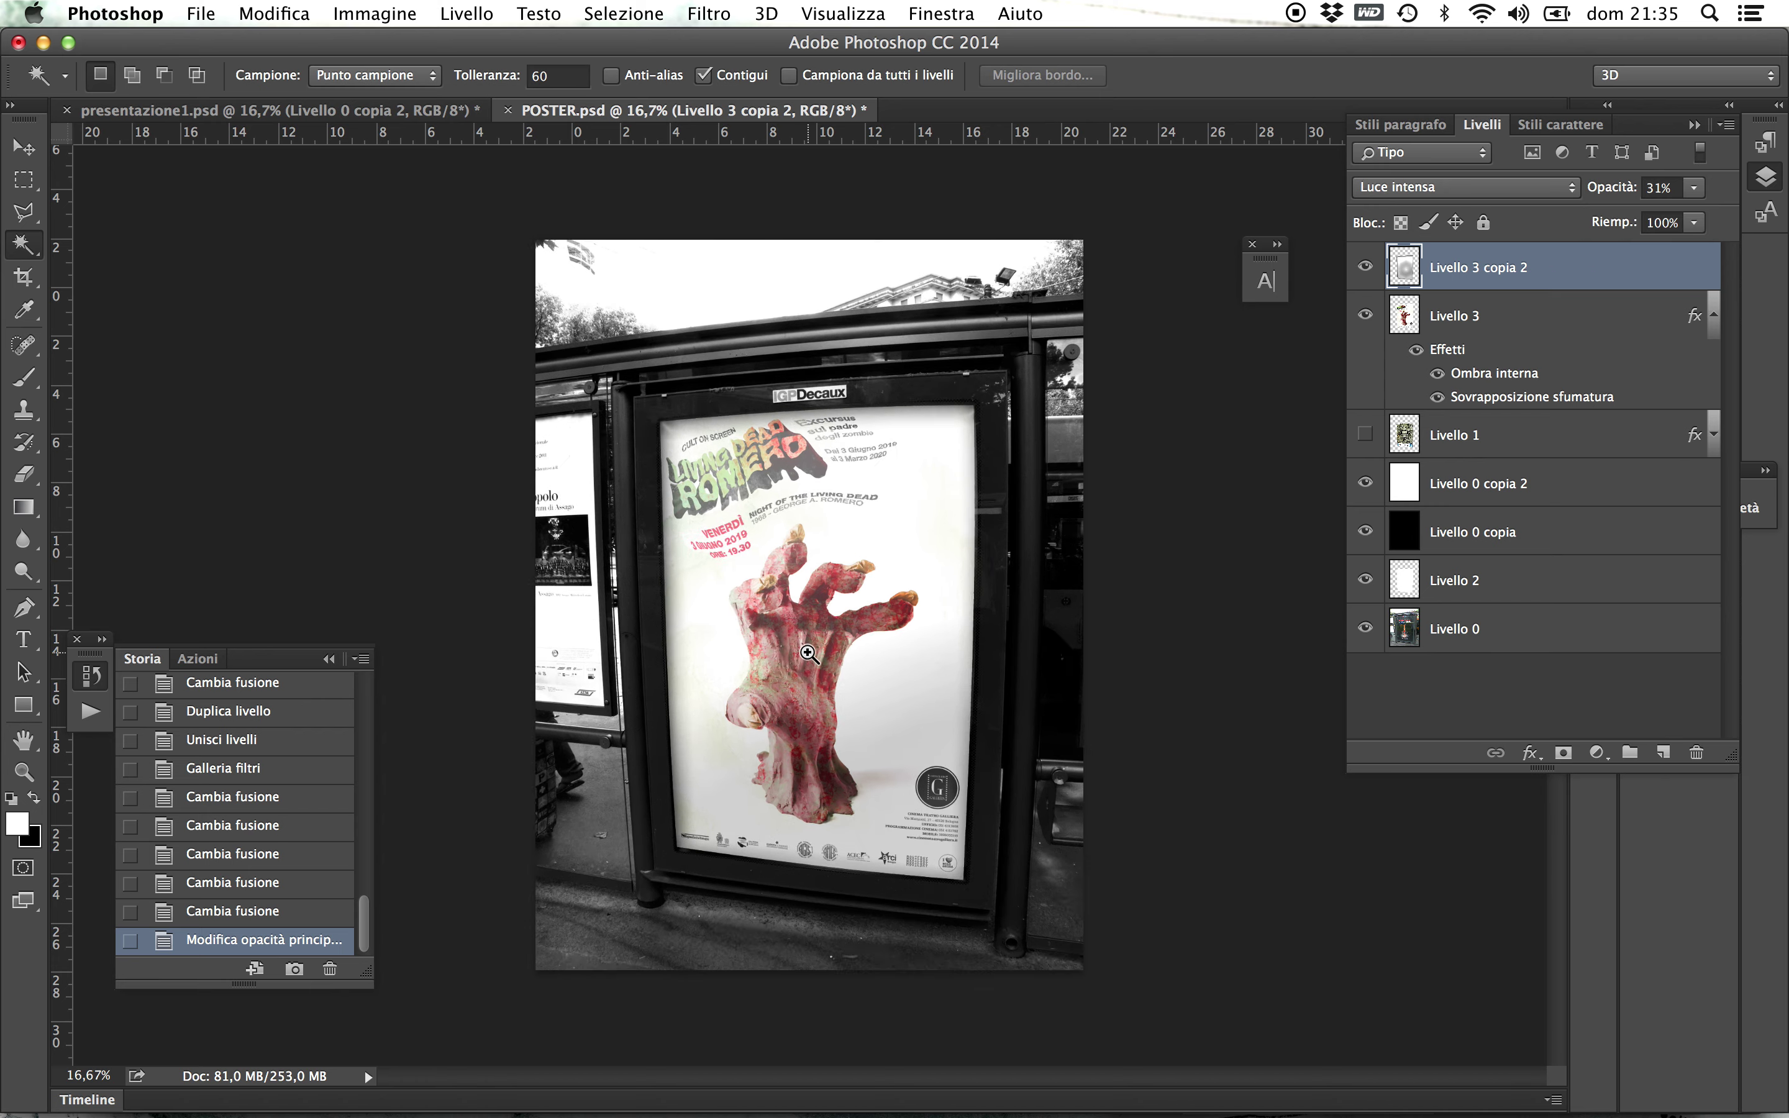
{"action": "left_click", "coordinate": [814, 658]}
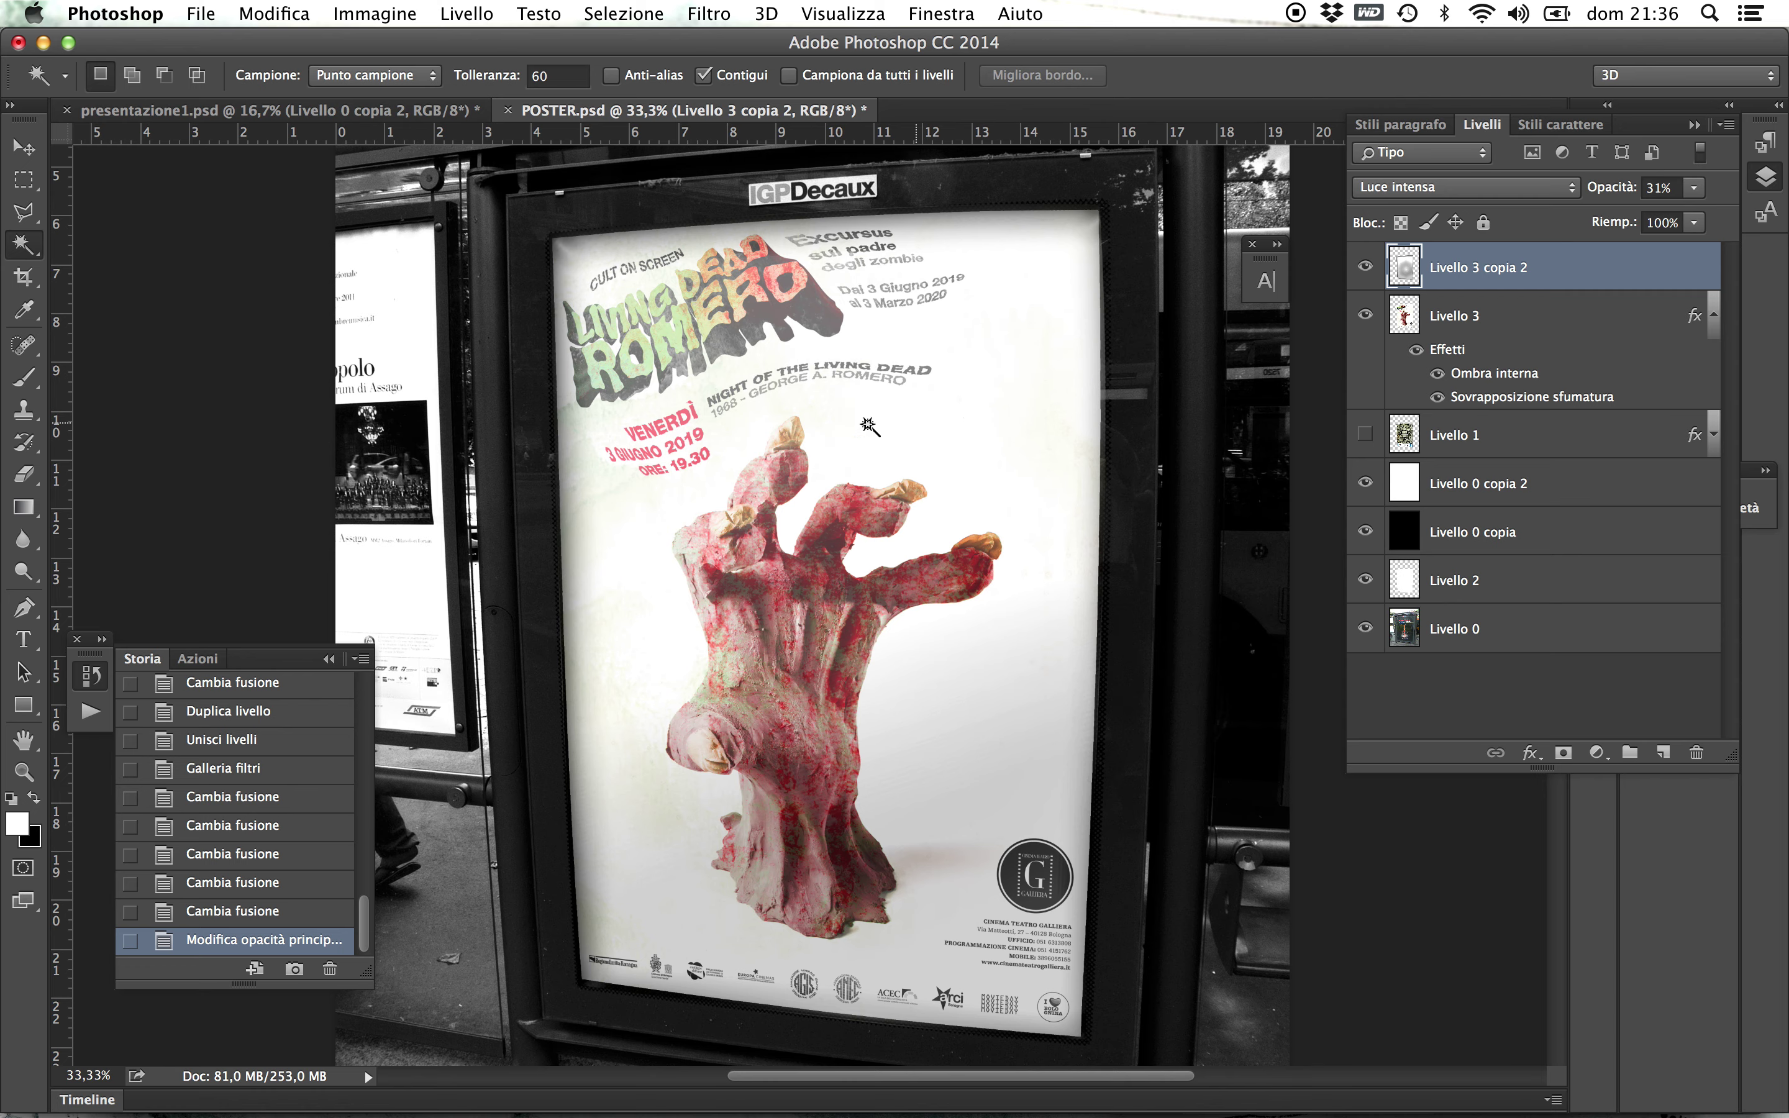
{"action": "scroll", "coordinate": [561, 260], "scroll_direction": "up", "scroll_amount": 1}
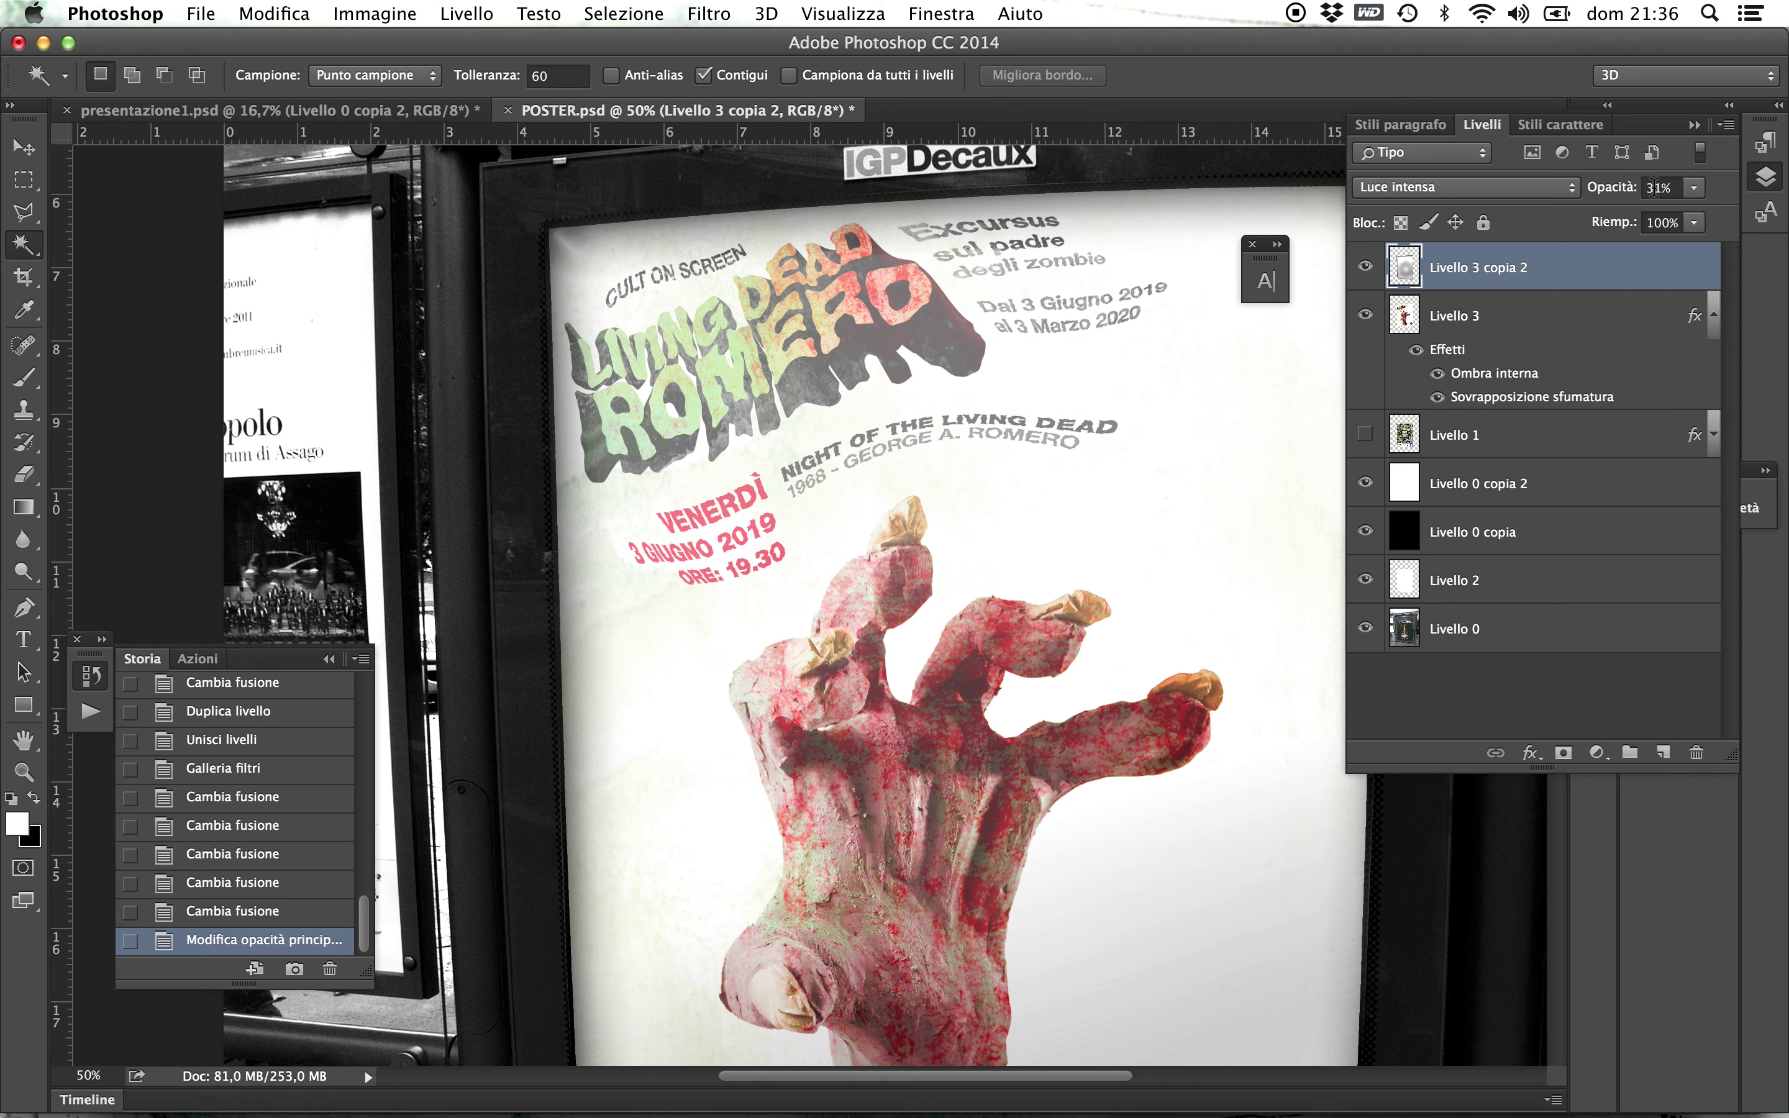
- Raise the opacity of Livello 3 copia 2 to 100% and try the blend mode Scolora
{"action": "left_click", "coordinate": [1694, 190]}
{"action": "left_click_drag", "start_coordinate": [1673, 215], "coordinate": [1700, 220]}
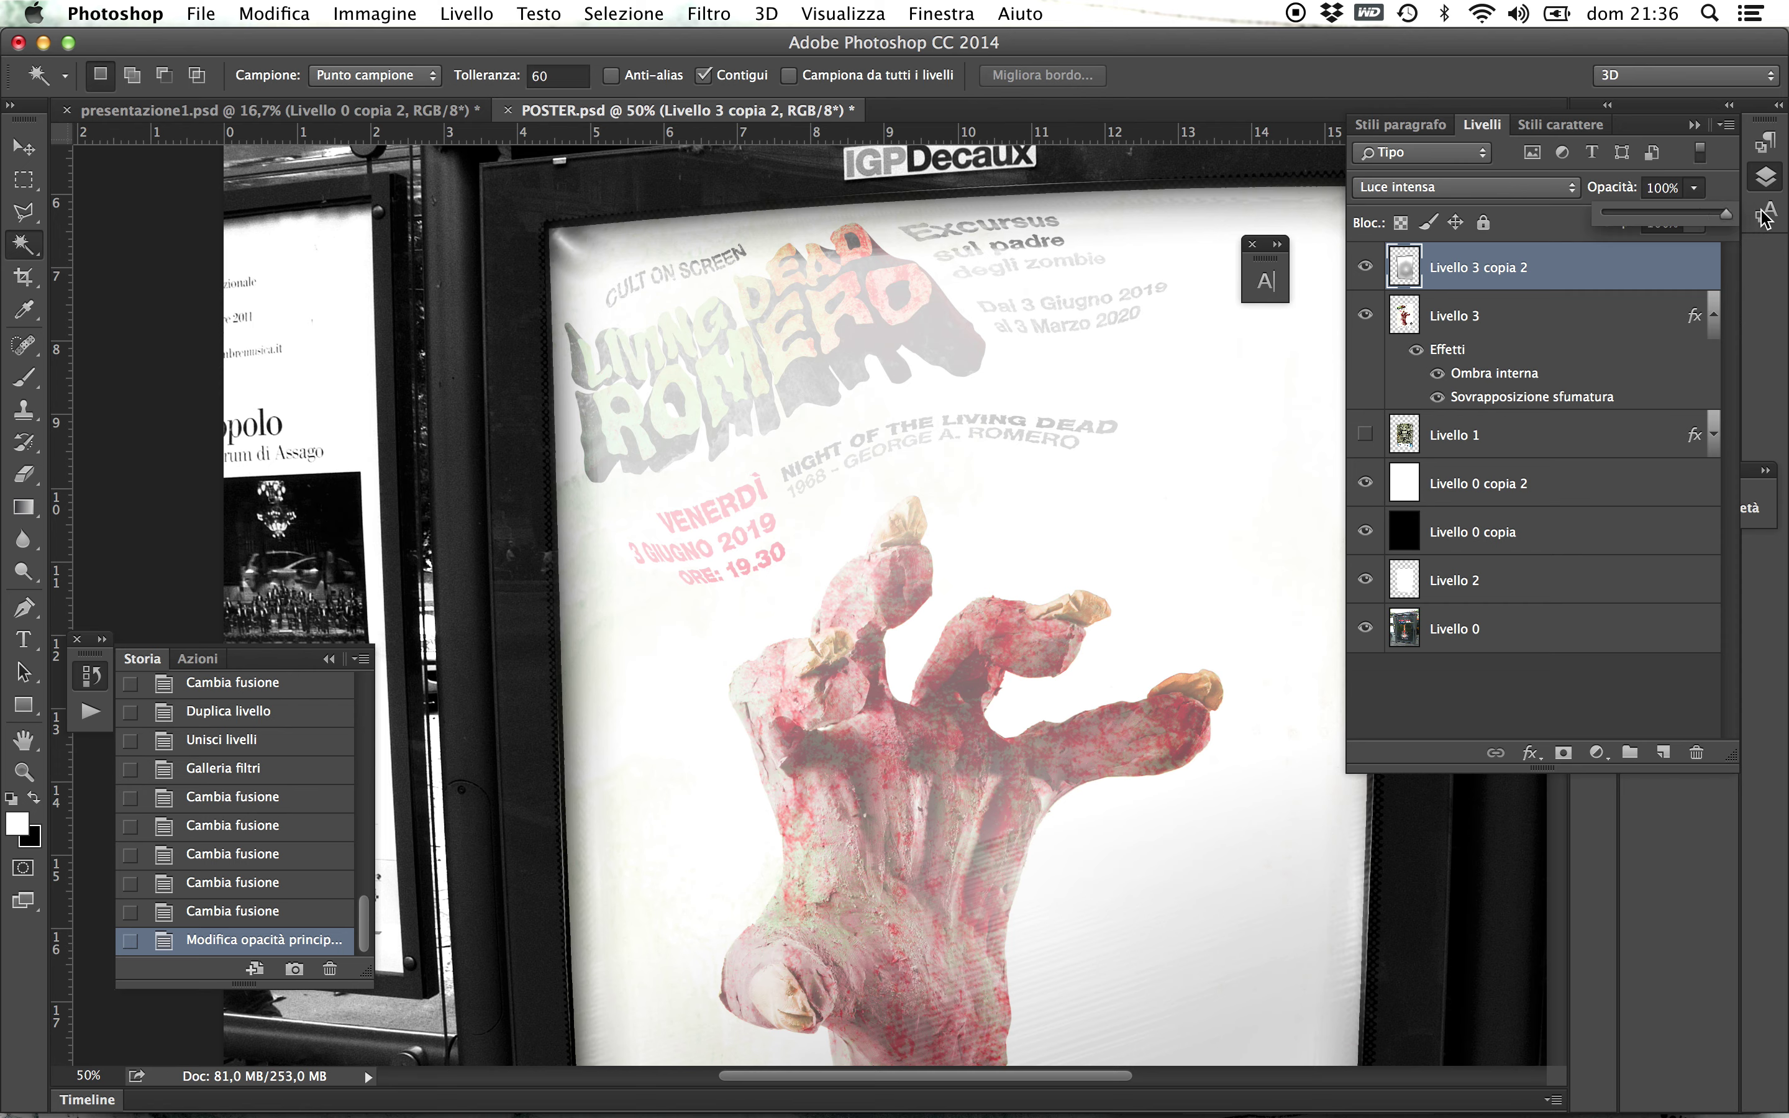
{"action": "left_click", "coordinate": [1494, 187]}
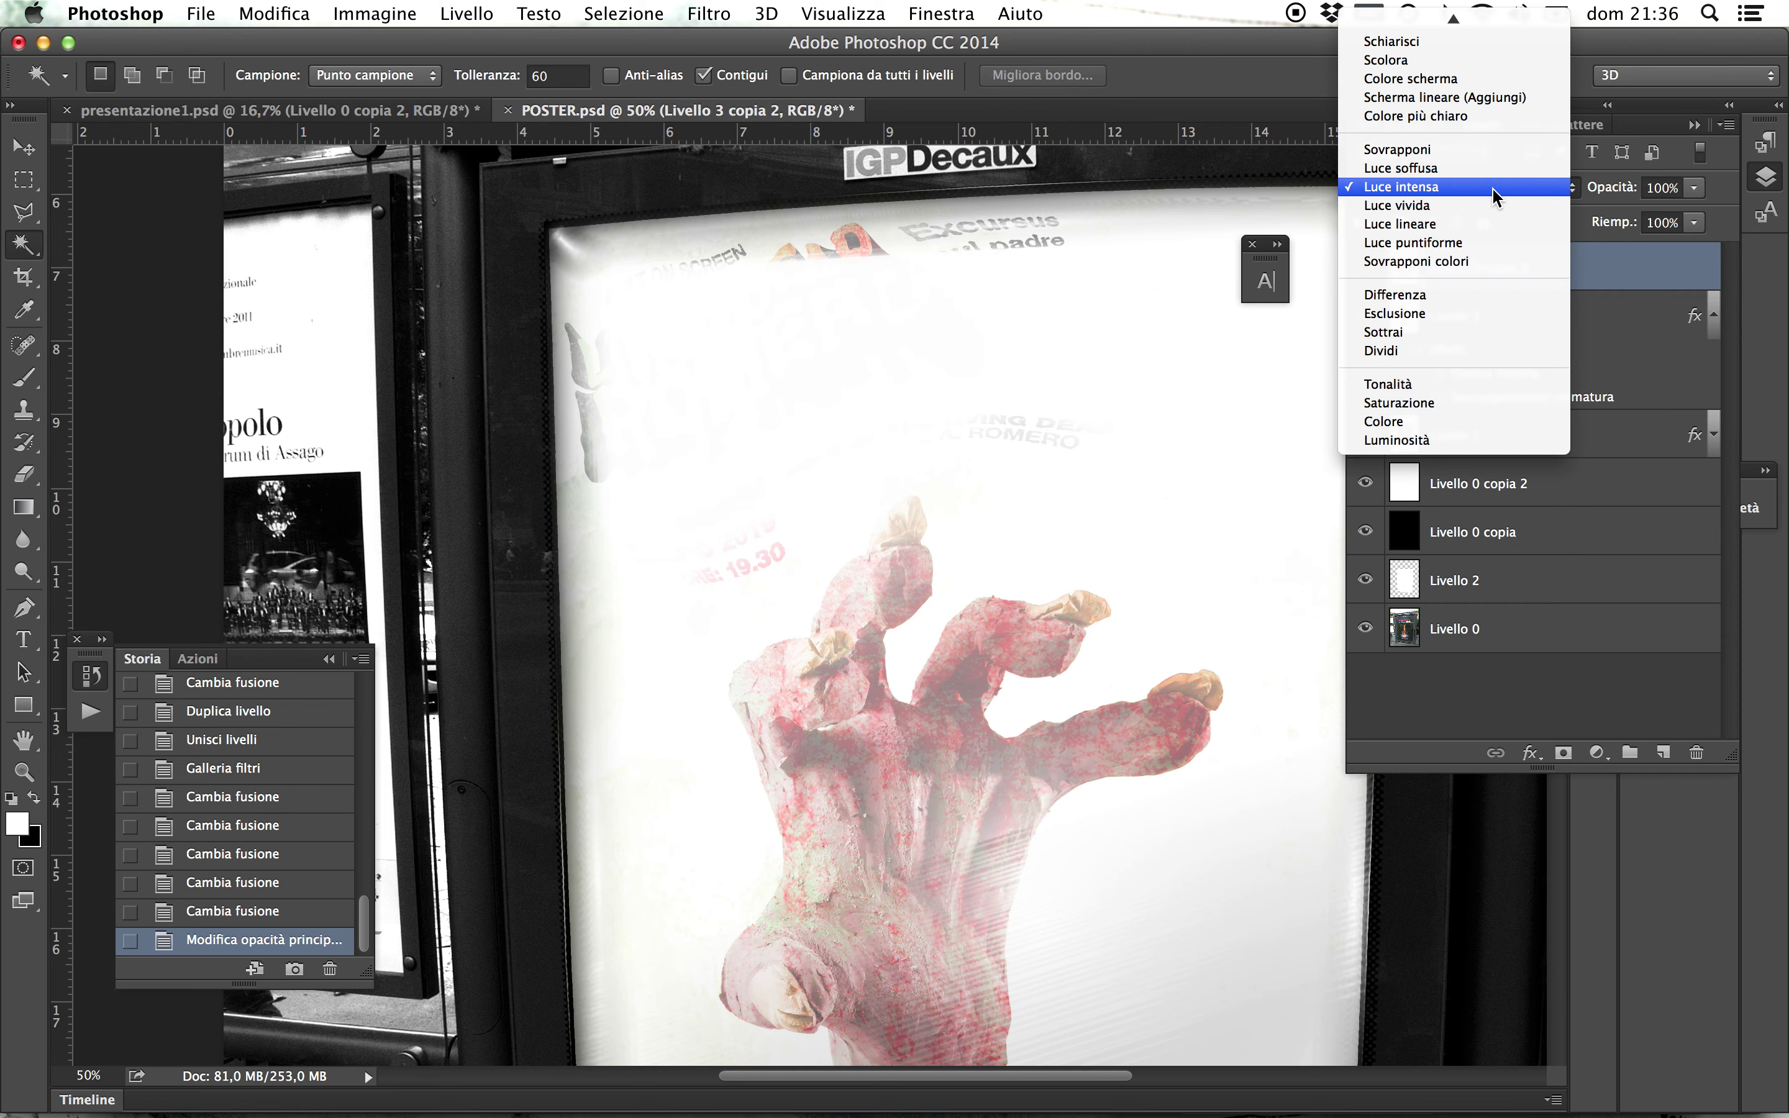
{"action": "scroll", "coordinate": [1484, 69], "scroll_direction": "up", "scroll_amount": 3}
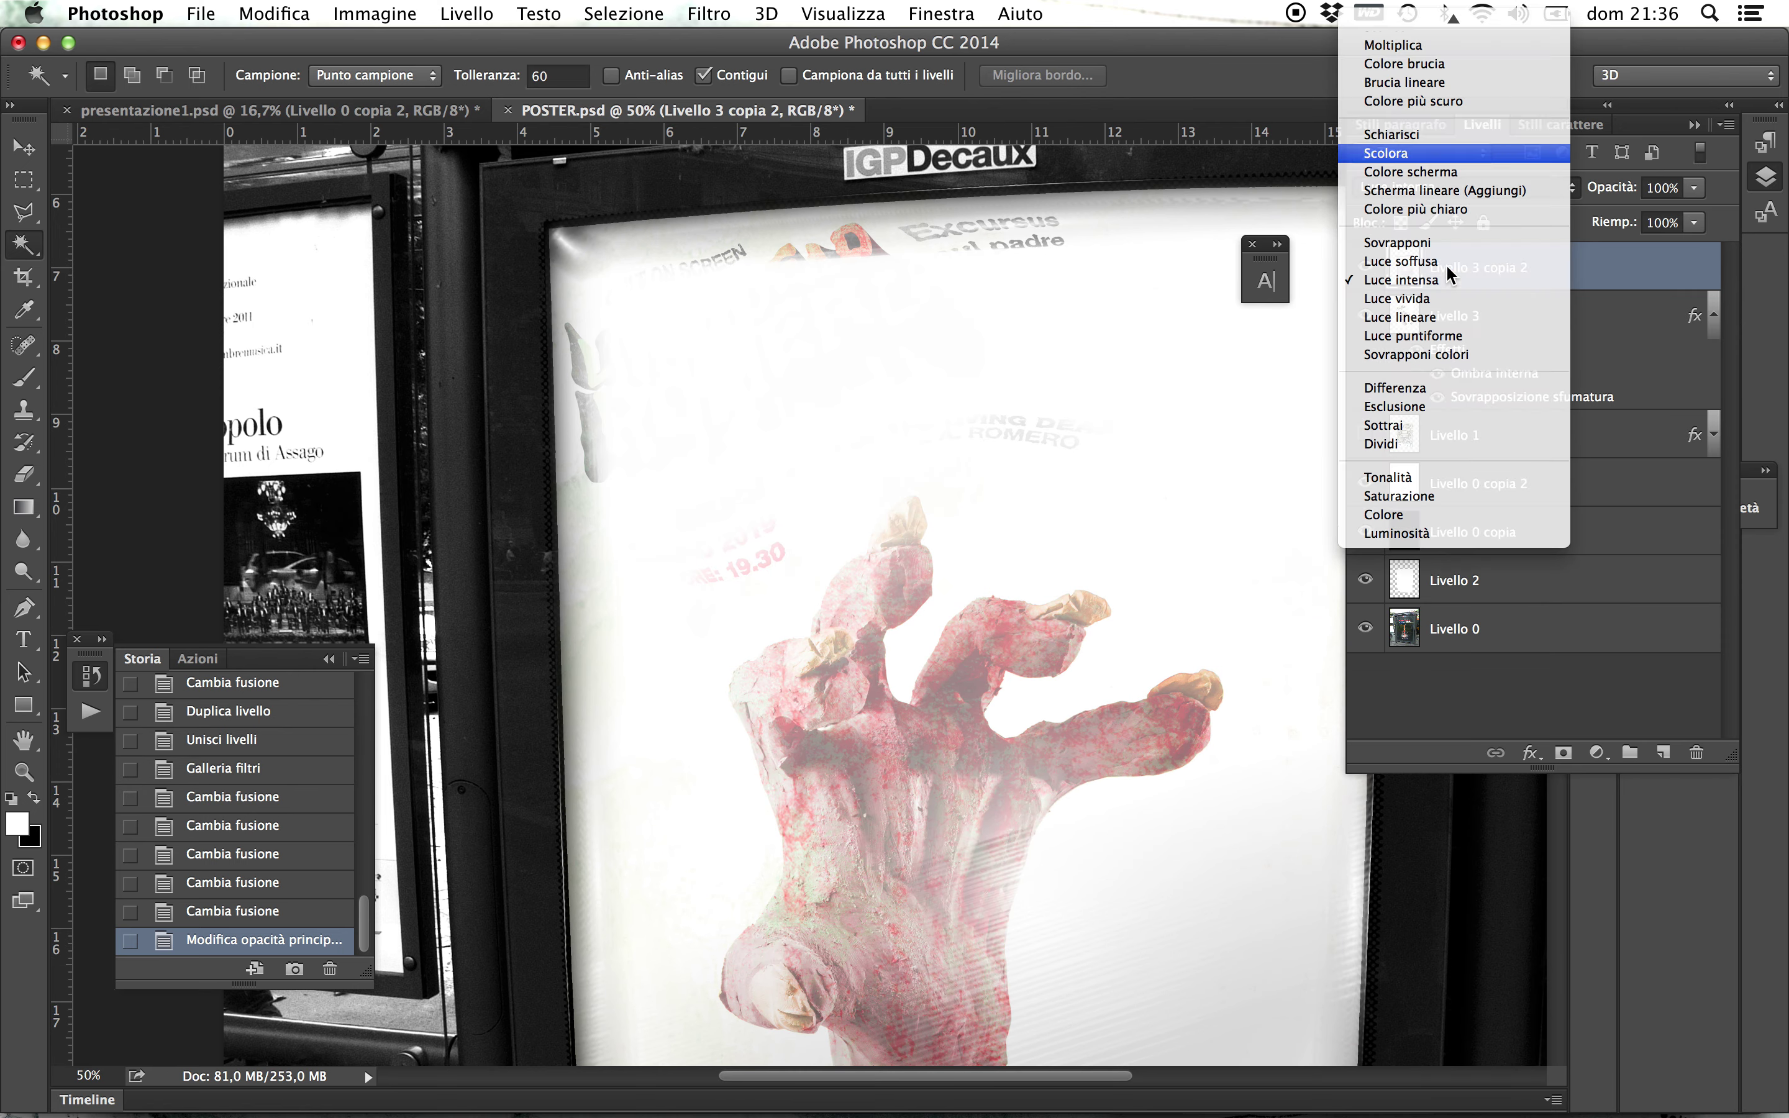
{"action": "key", "text": "Return"}
{"action": "scroll", "coordinate": [920, 649], "scroll_direction": "down", "scroll_amount": 2}
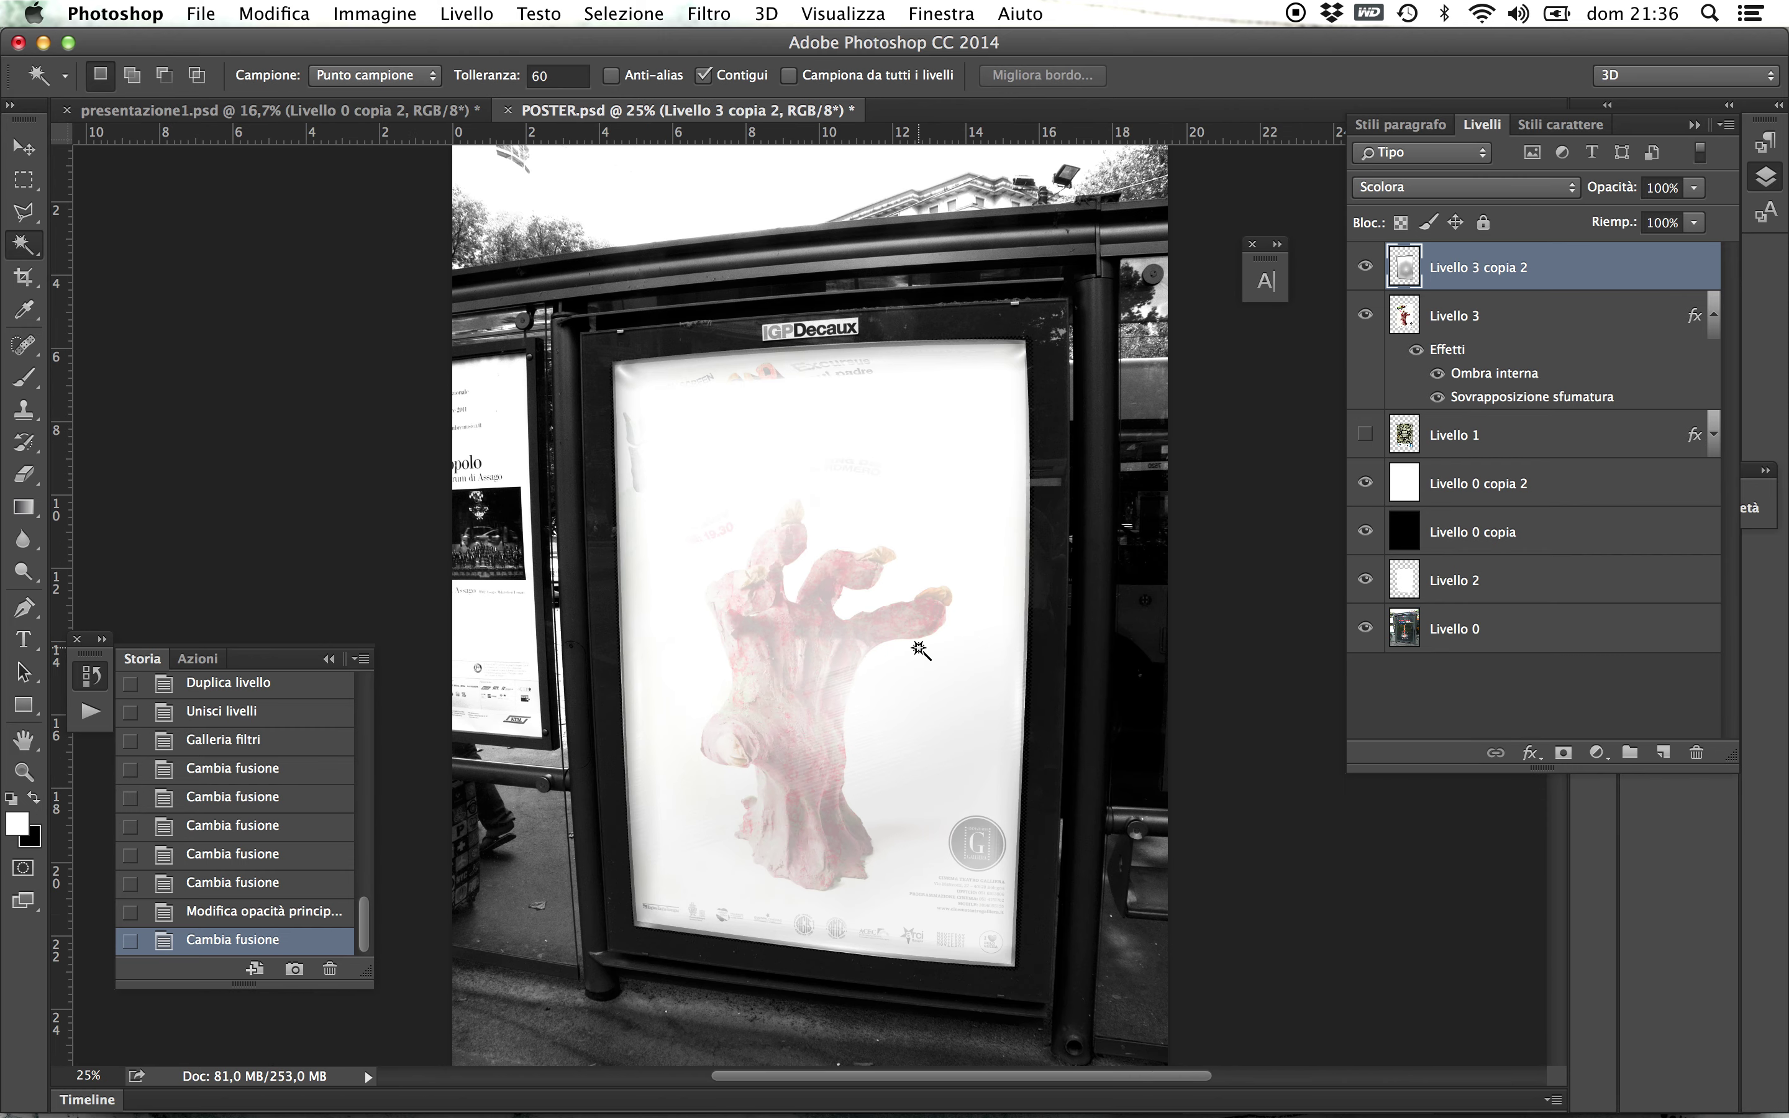
- Try a Valori tonali adjustment on Livello 3 copia 2 with the input black level at 198, and undo it
{"action": "left_click", "coordinate": [370, 11]}
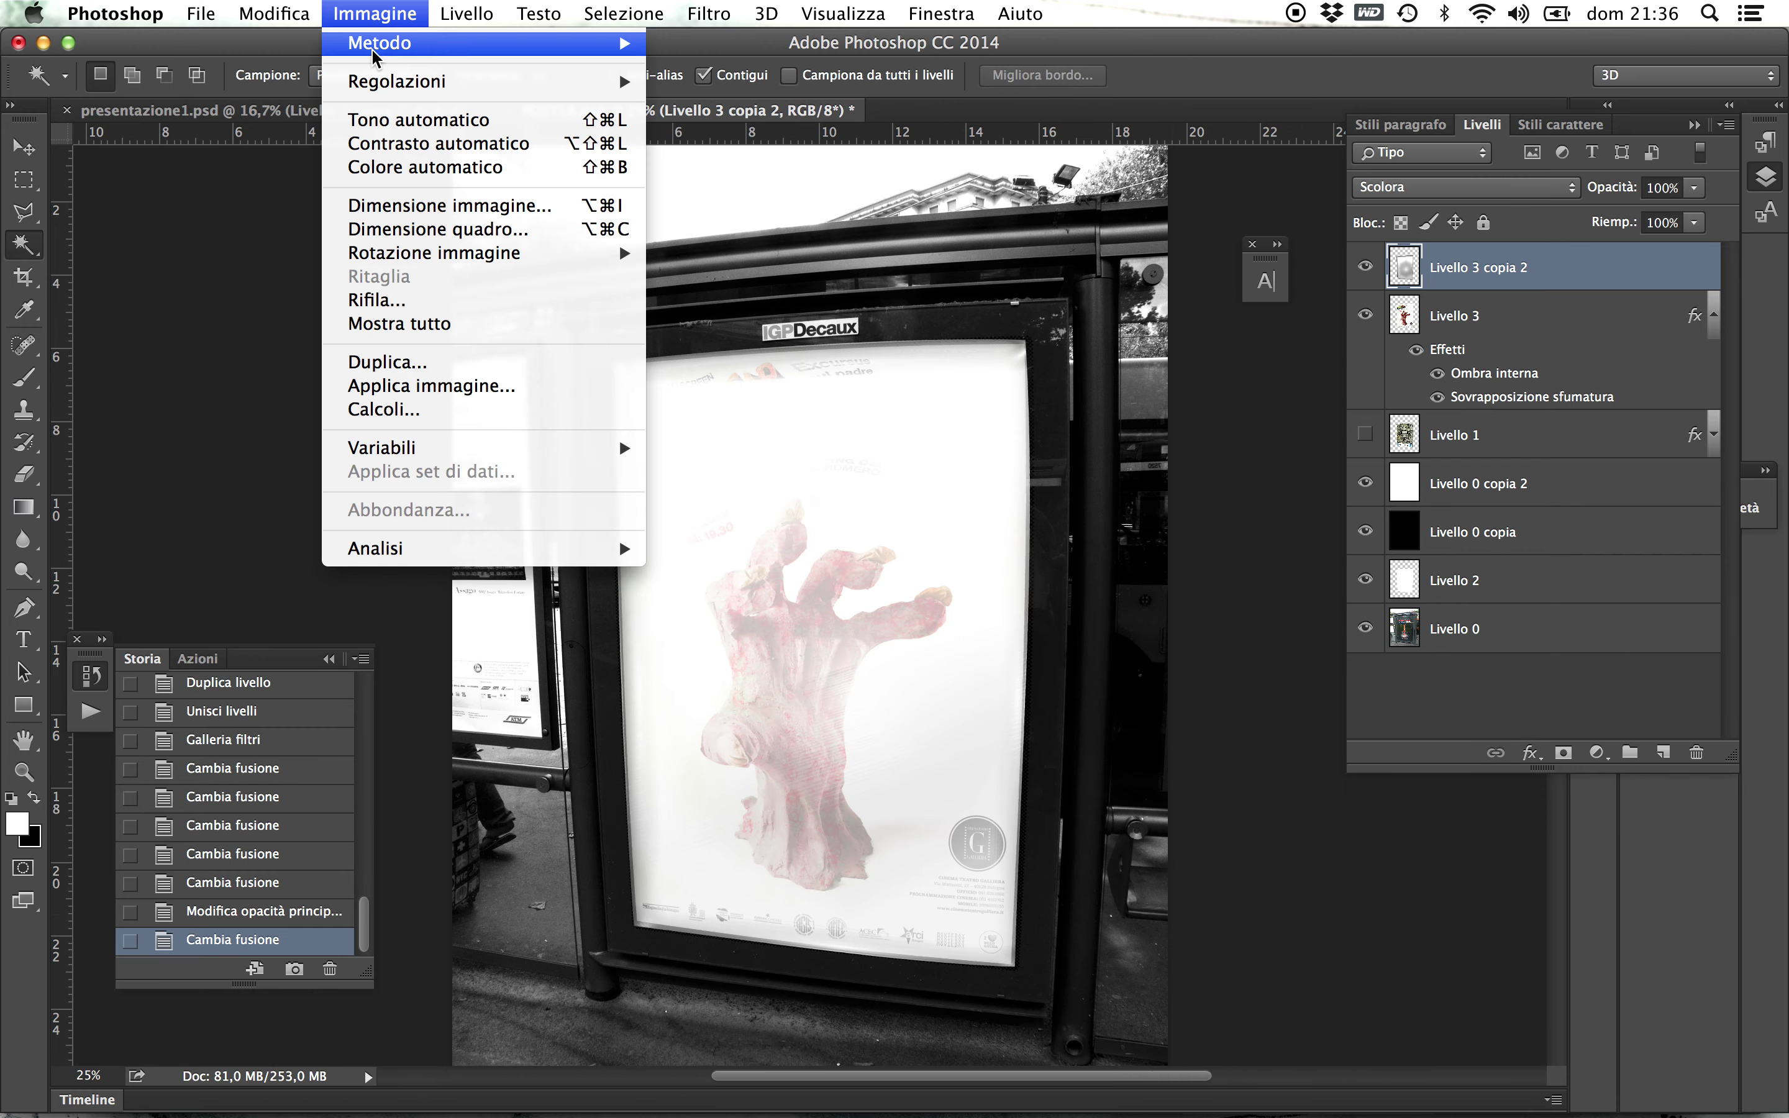
{"action": "mouse_move", "coordinate": [400, 82]}
{"action": "left_click", "coordinate": [785, 118]}
{"action": "left_click_drag", "start_coordinate": [1193, 556], "coordinate": [1457, 557]}
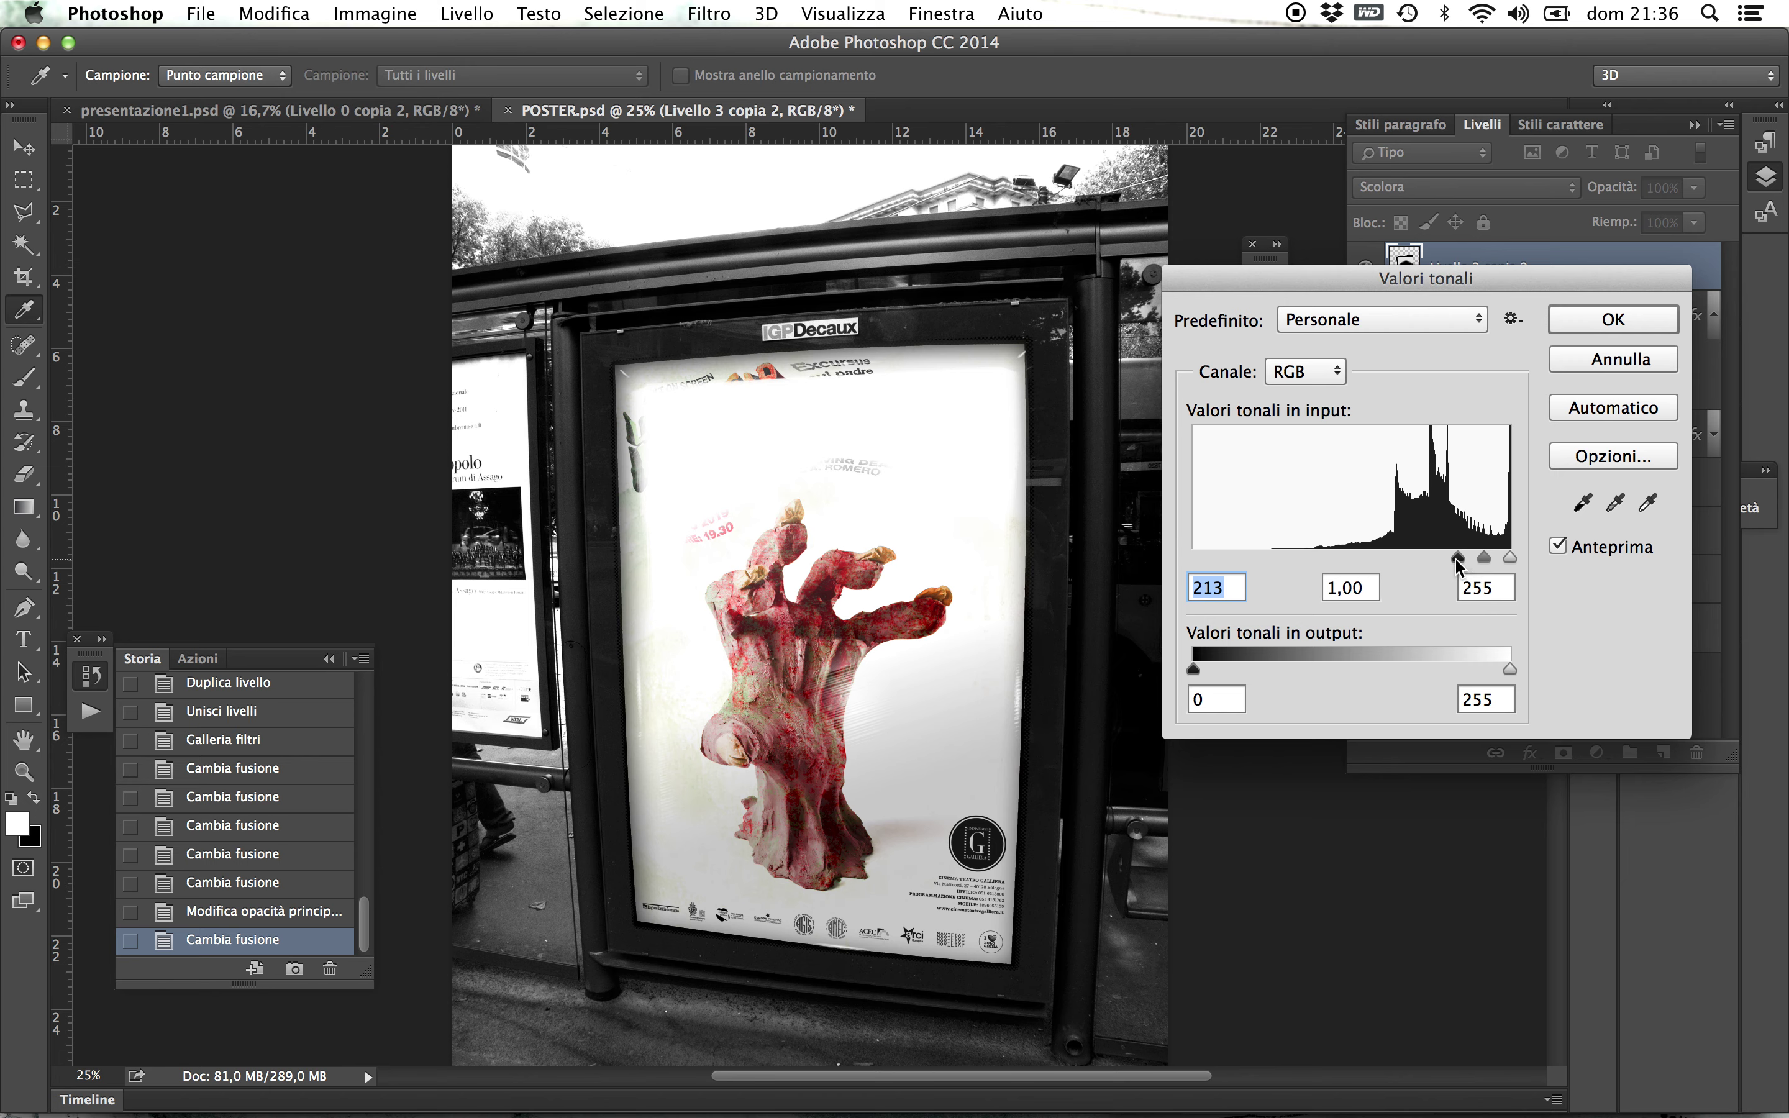
{"action": "mouse_move", "coordinate": [1454, 562]}
{"action": "left_mouse_down"}
{"action": "mouse_move", "coordinate": [1413, 562]}
{"action": "mouse_move", "coordinate": [1439, 555]}
{"action": "left_mouse_up"}
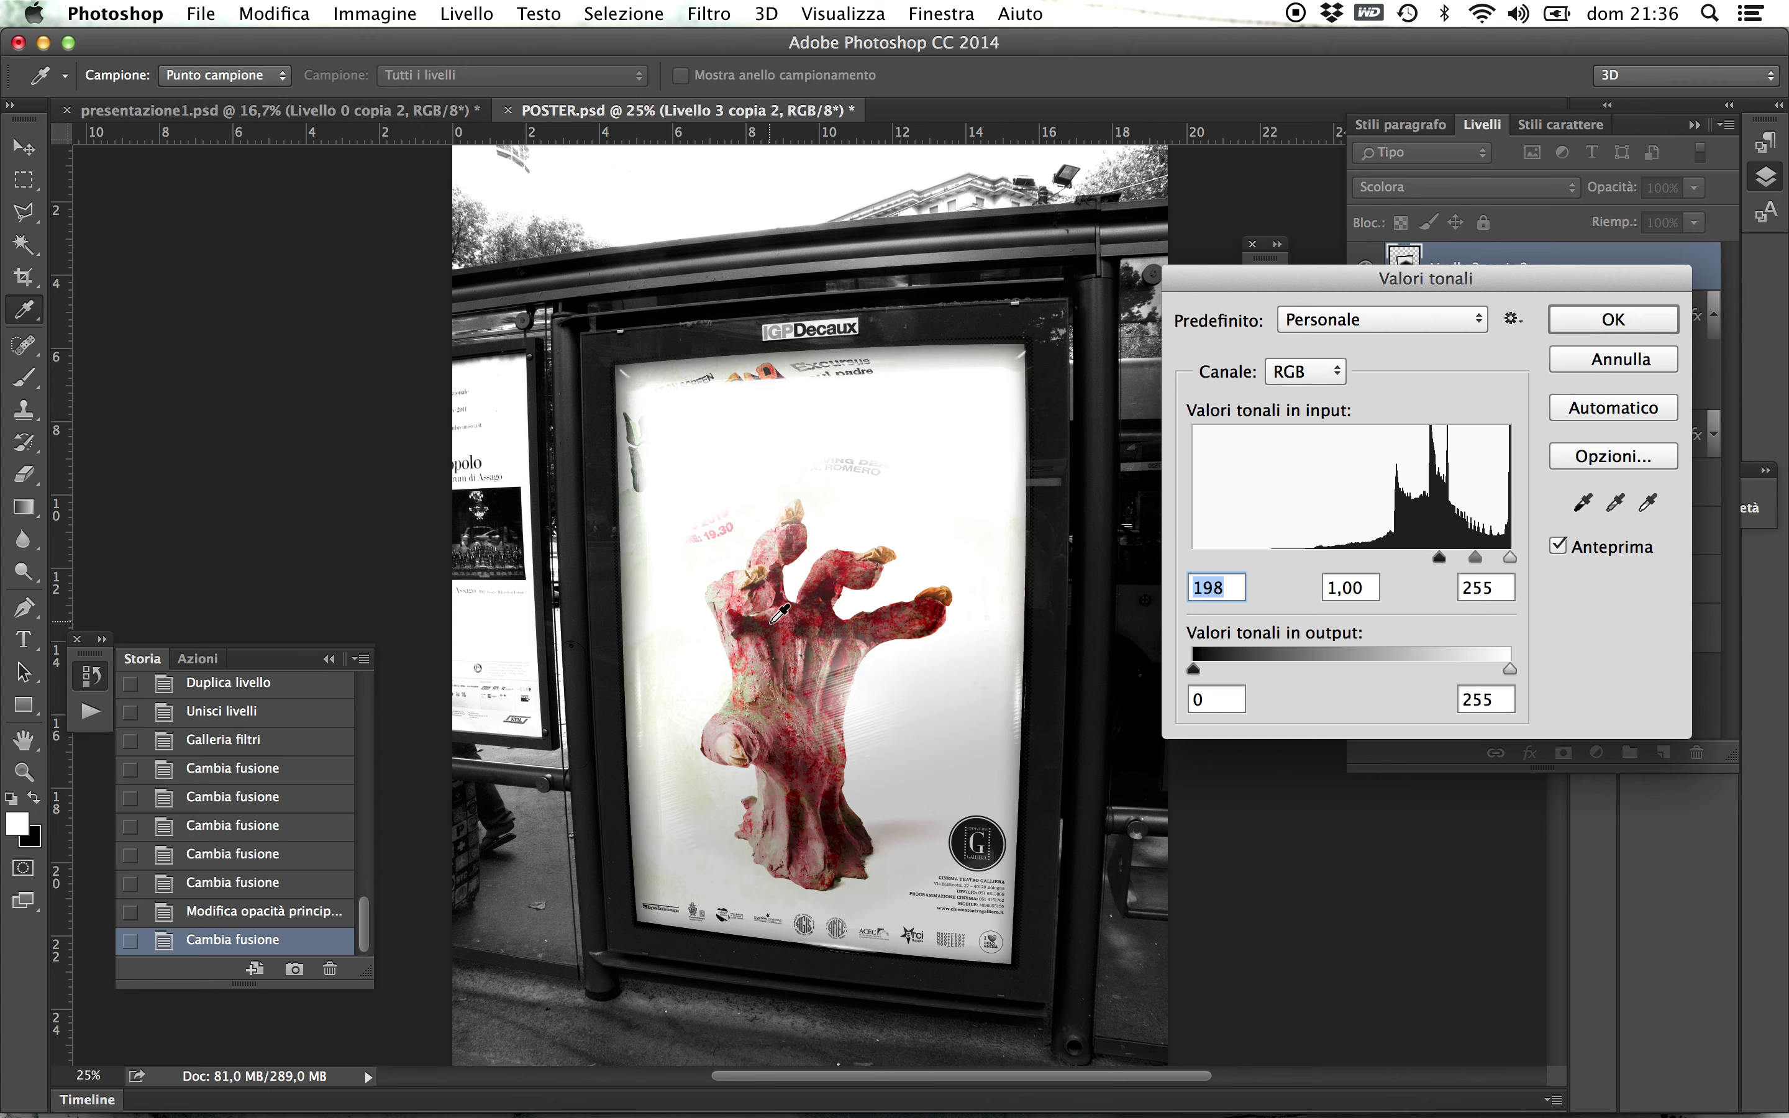
{"action": "left_click", "coordinate": [1652, 329]}
{"action": "key", "text": "w"}
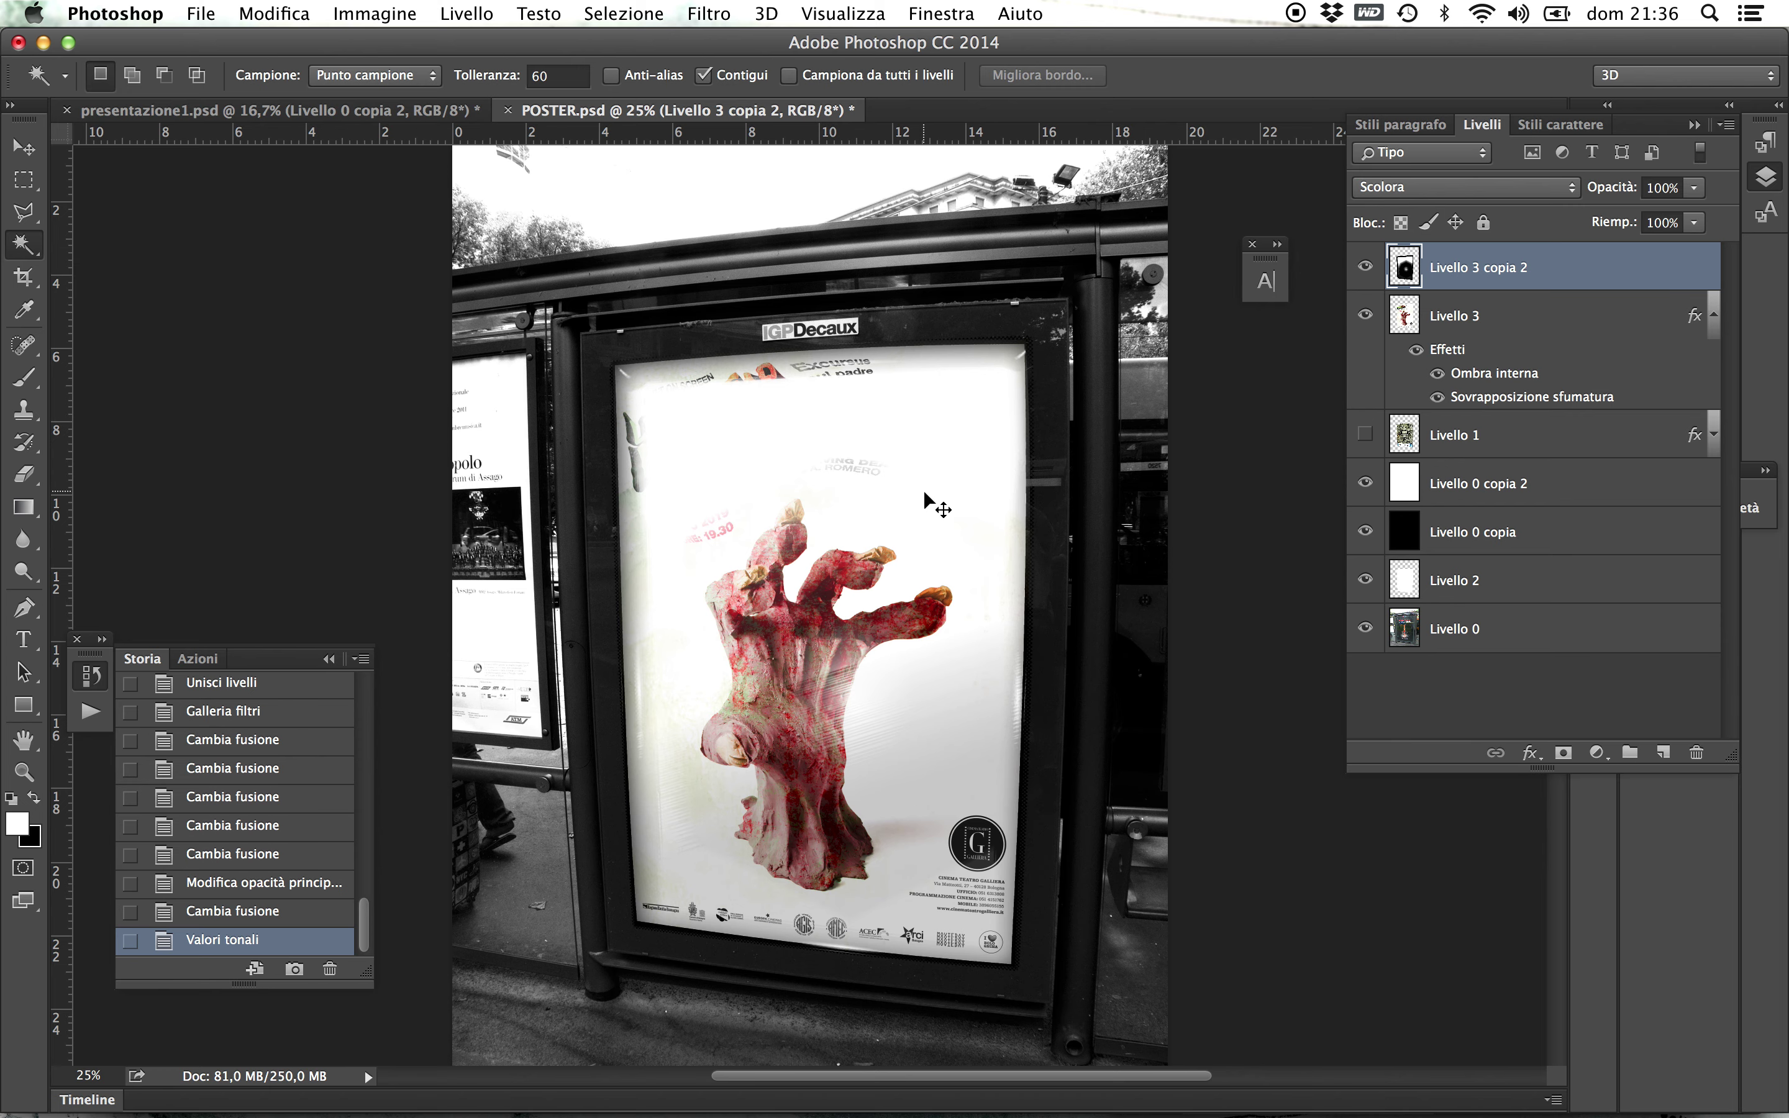
{"action": "key", "text": "super+z"}
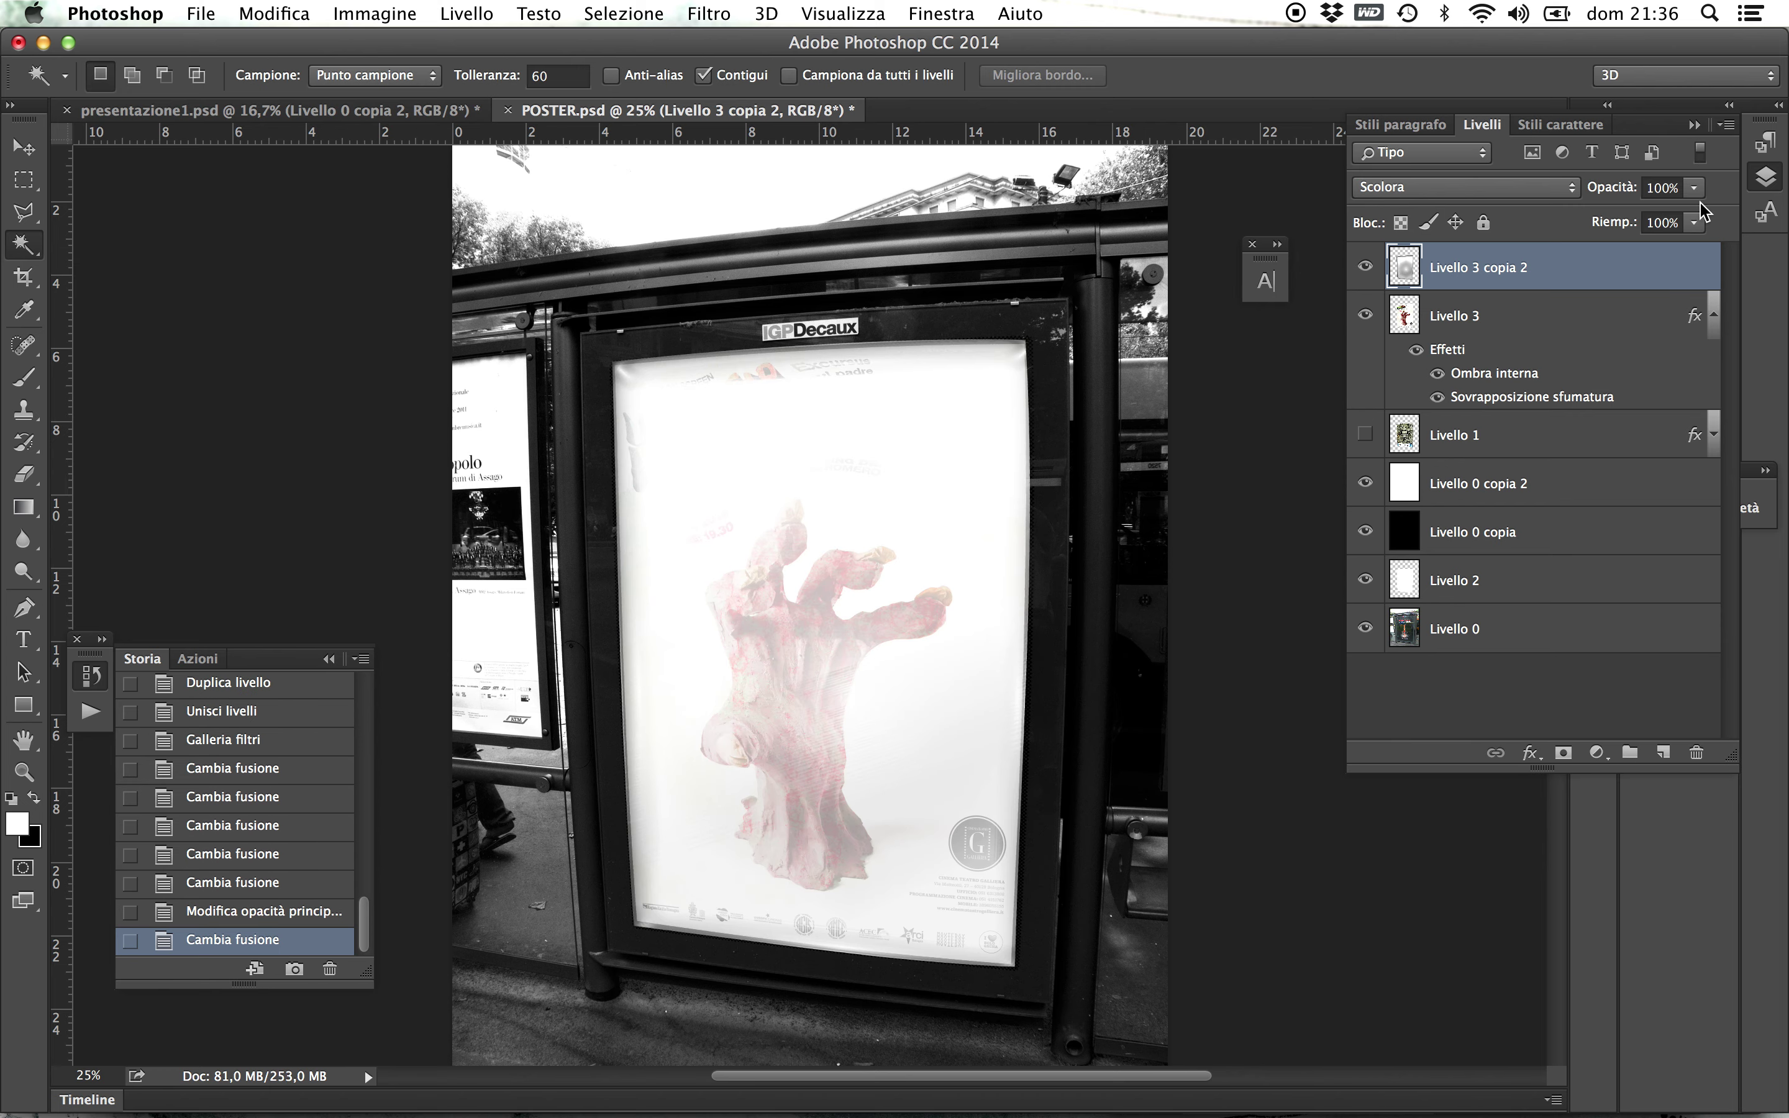
- Try Luce soffusa on Livello 3 copia 2, and settle on the blend mode Luce intensa at 39% opacity
{"action": "left_click", "coordinate": [1437, 187]}
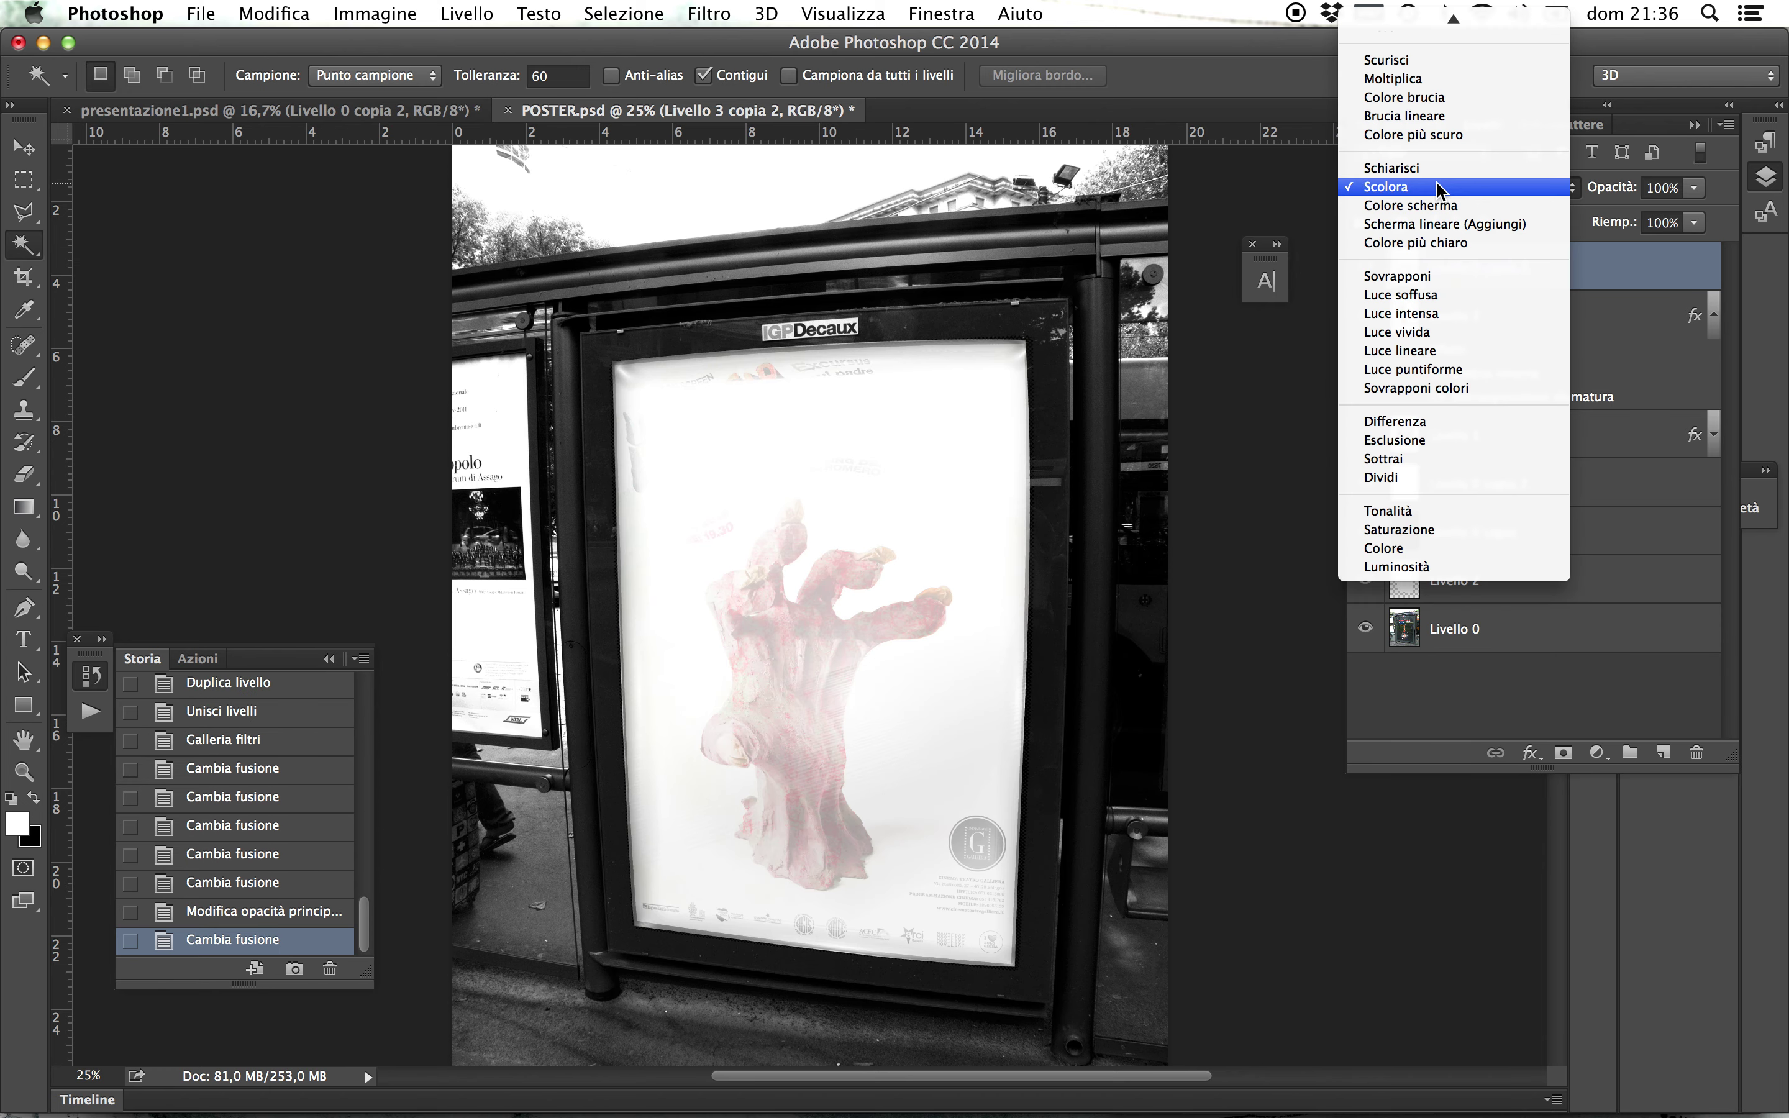
{"action": "left_click", "coordinate": [1435, 297]}
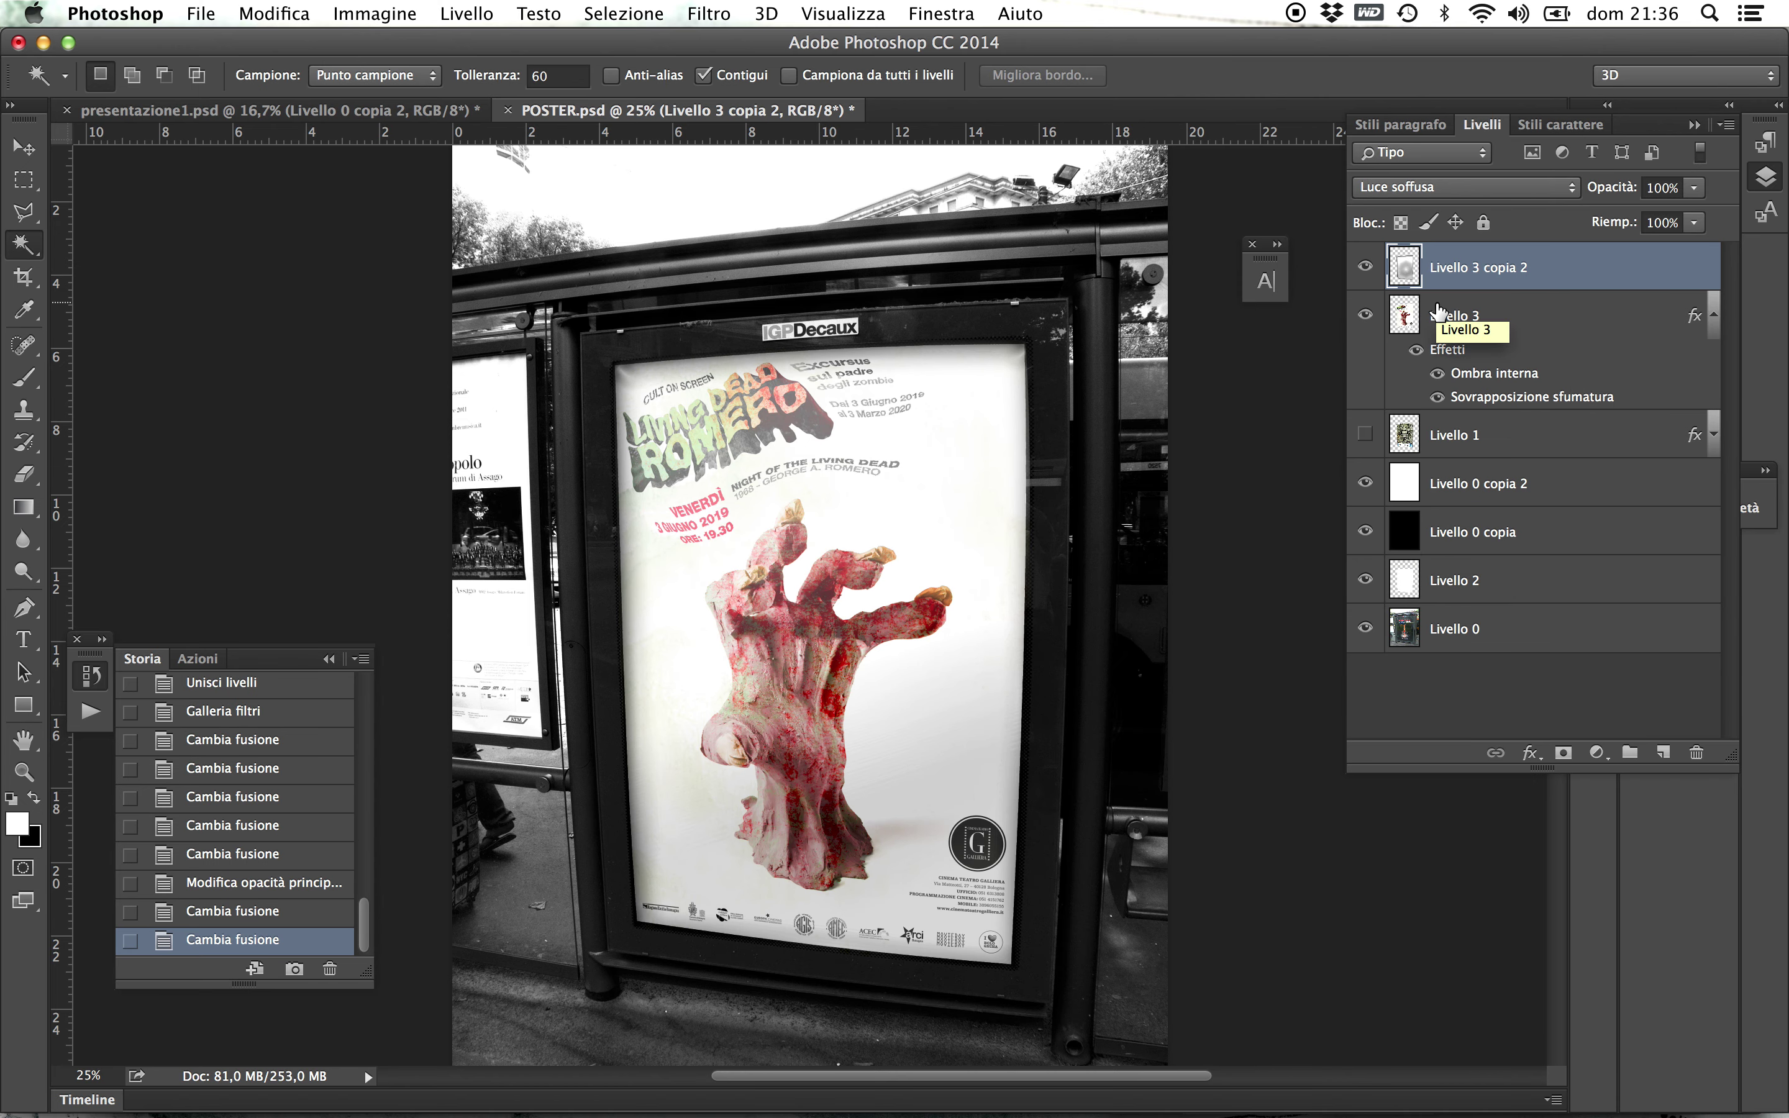
{"action": "left_click", "coordinate": [1462, 193]}
{"action": "left_click", "coordinate": [1459, 205]}
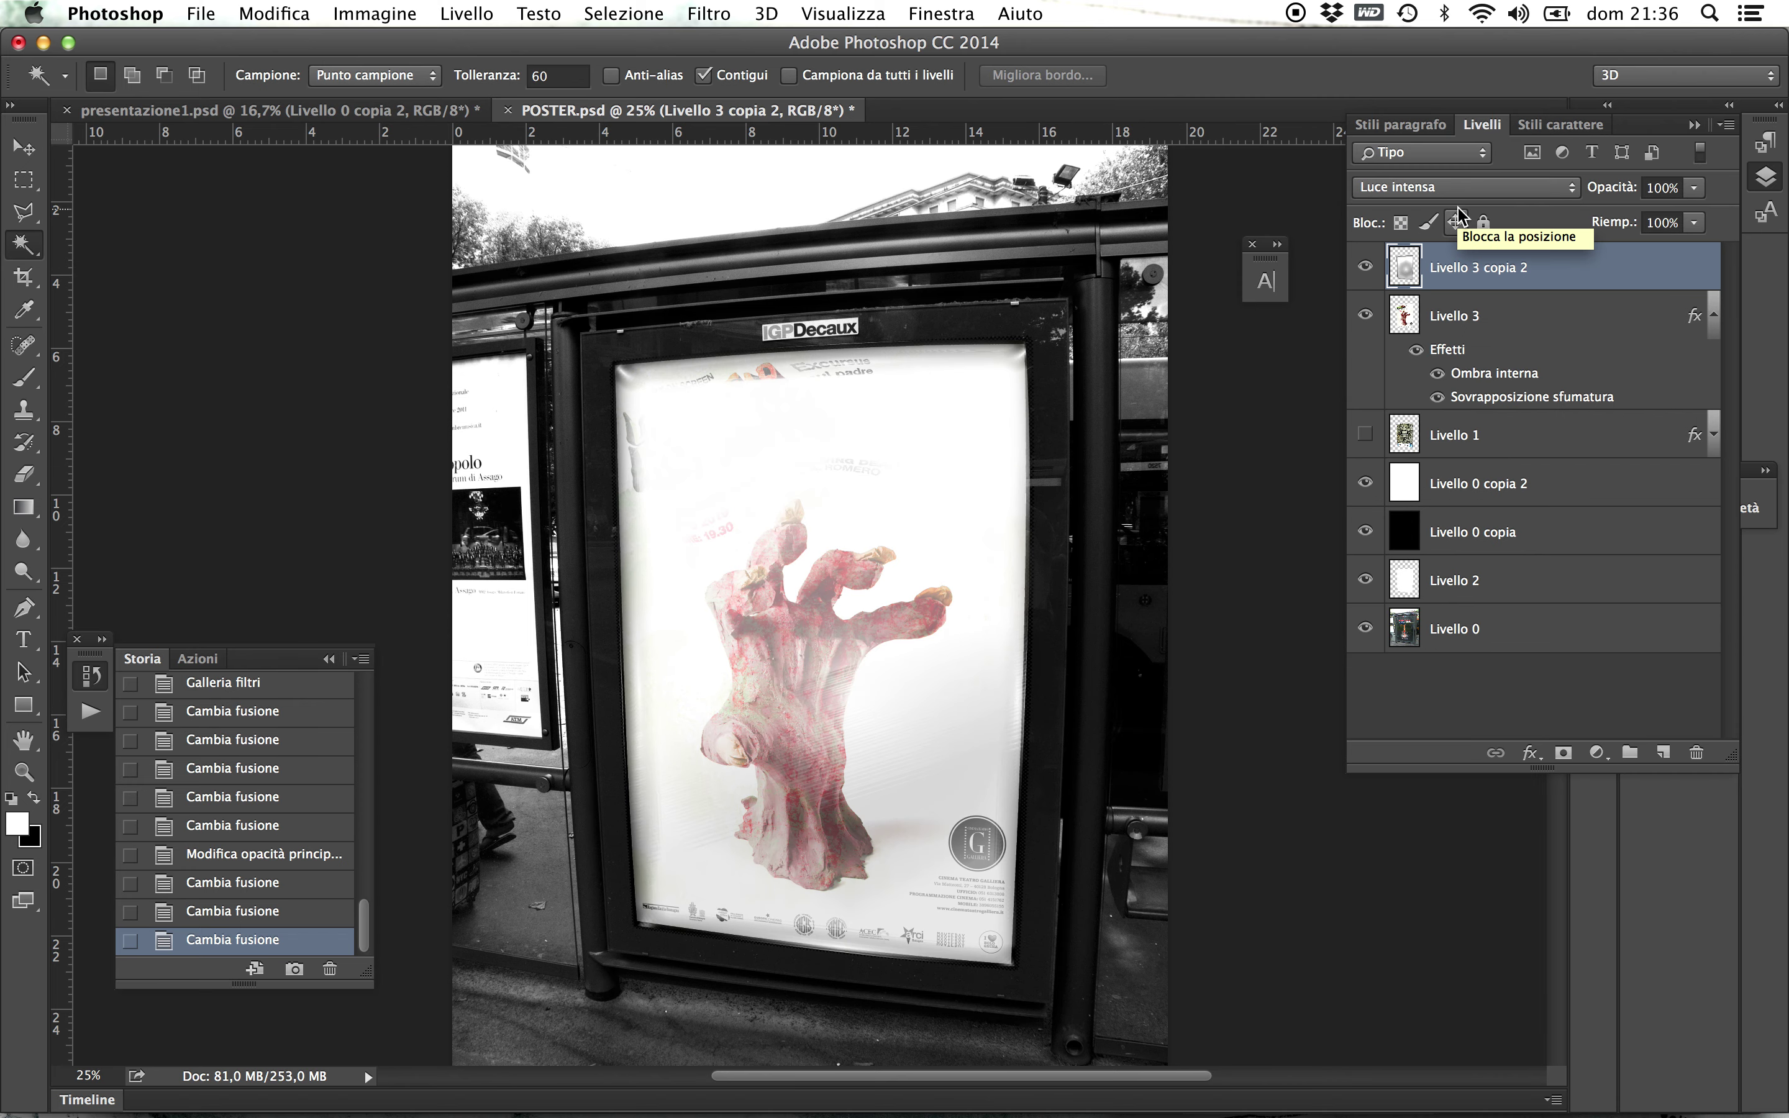
{"action": "left_click", "coordinate": [1695, 187]}
{"action": "left_click_drag", "start_coordinate": [1700, 212], "coordinate": [1625, 225]}
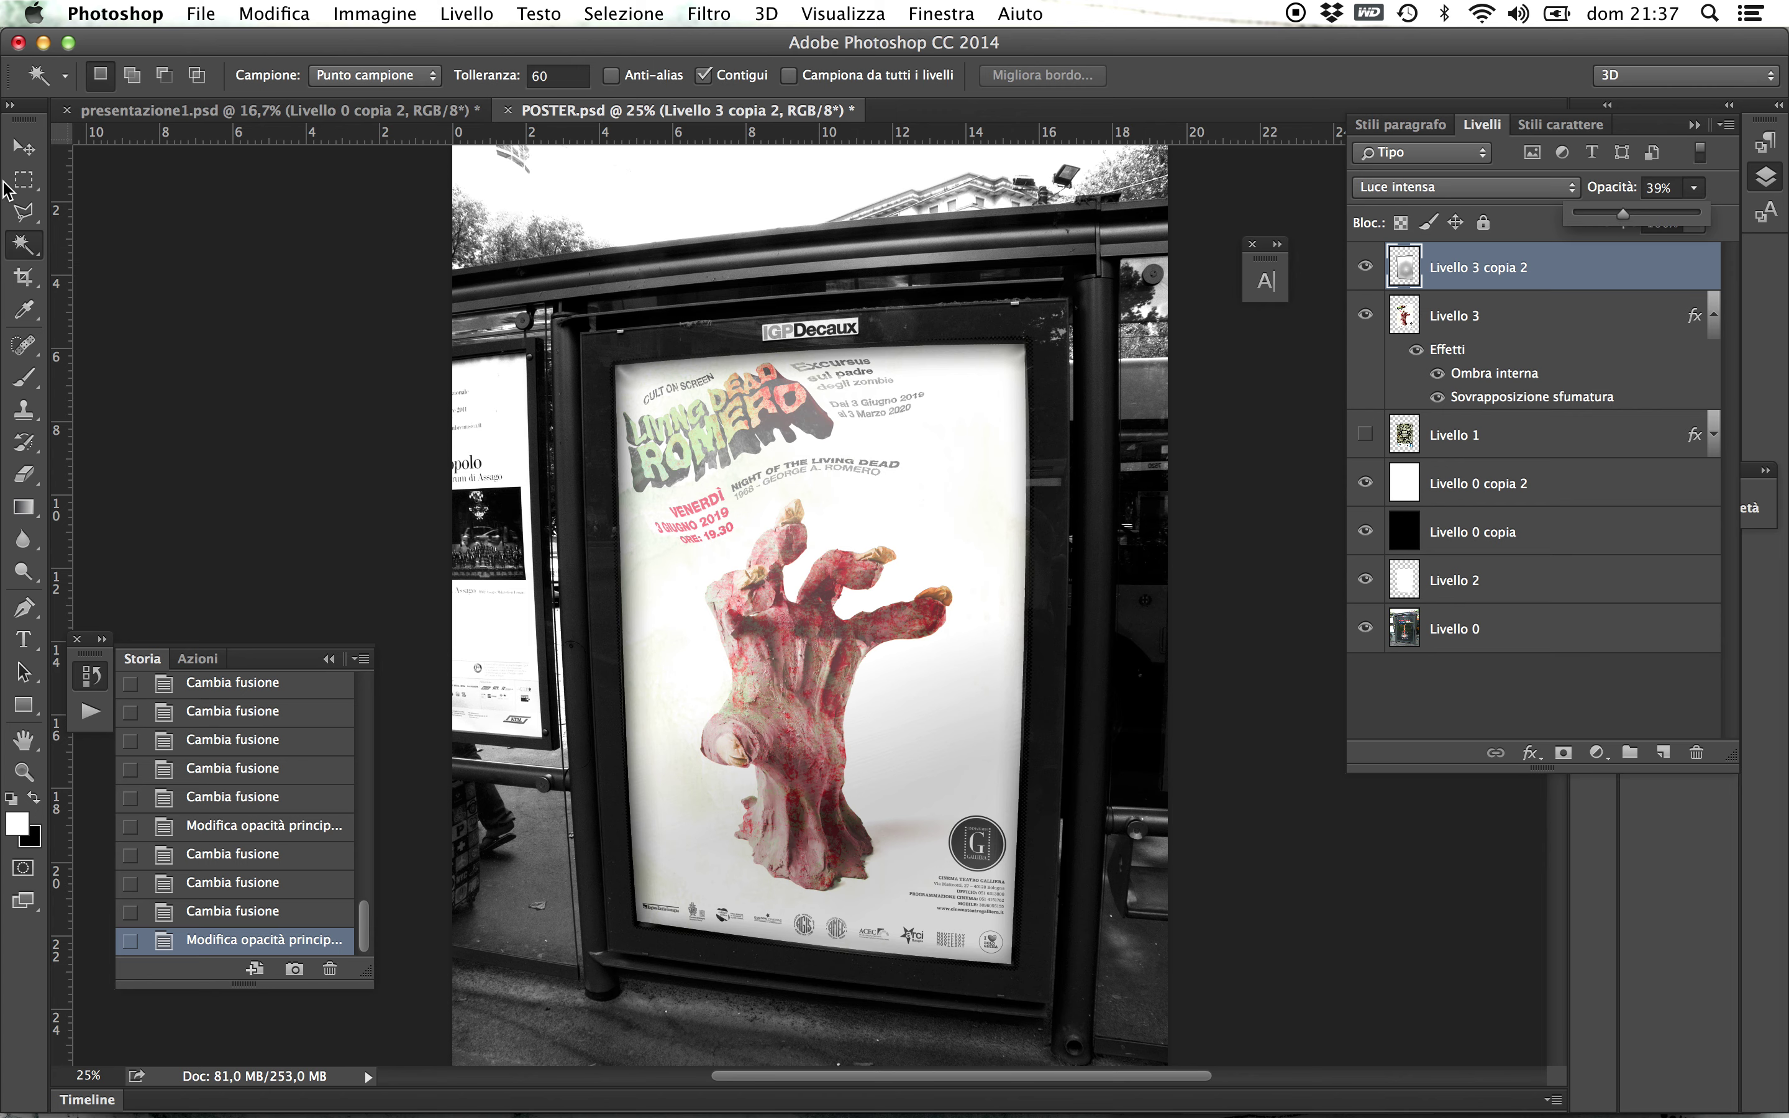
- Clear the edges of Livello 3 copia 2 twice using a Magic Wand selection around the poster feathered by 50 pixels, and deselect
{"action": "left_click", "coordinate": [33, 255]}
{"action": "left_click", "coordinate": [530, 391]}
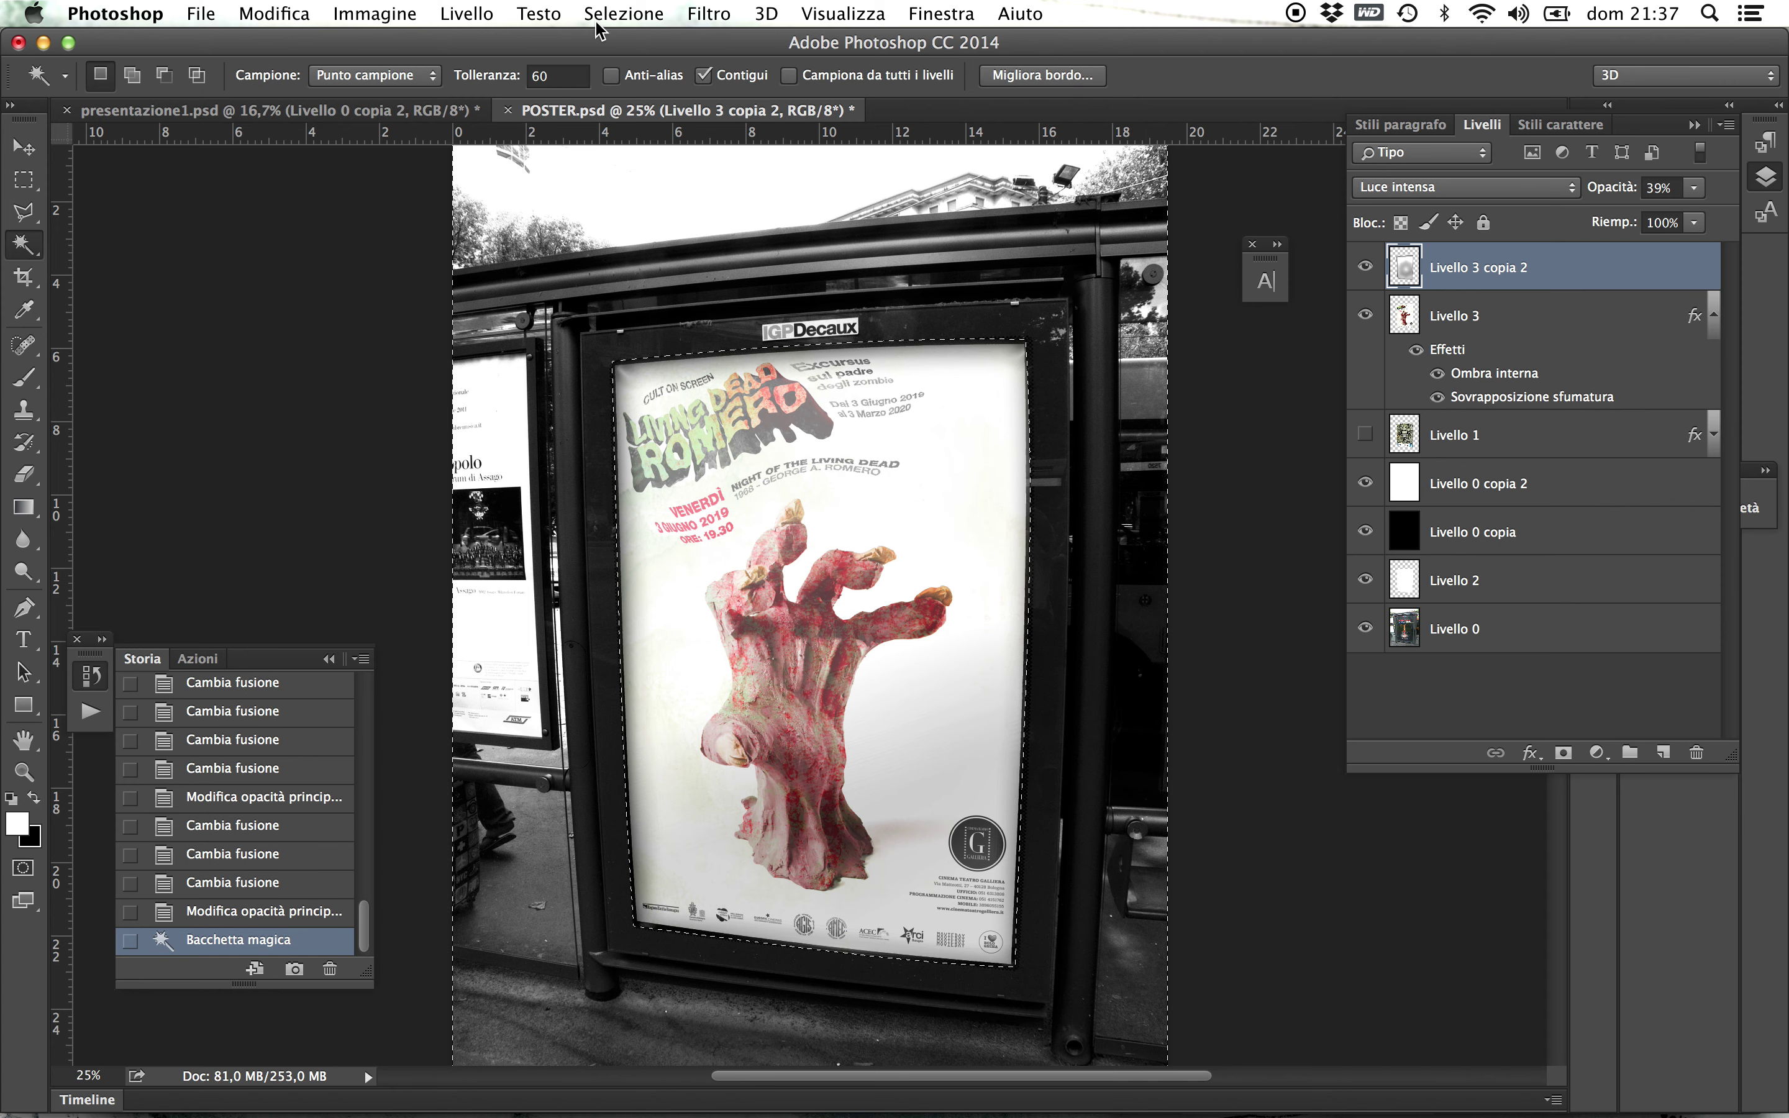
{"action": "left_click", "coordinate": [633, 14]}
{"action": "left_click", "coordinate": [638, 287]}
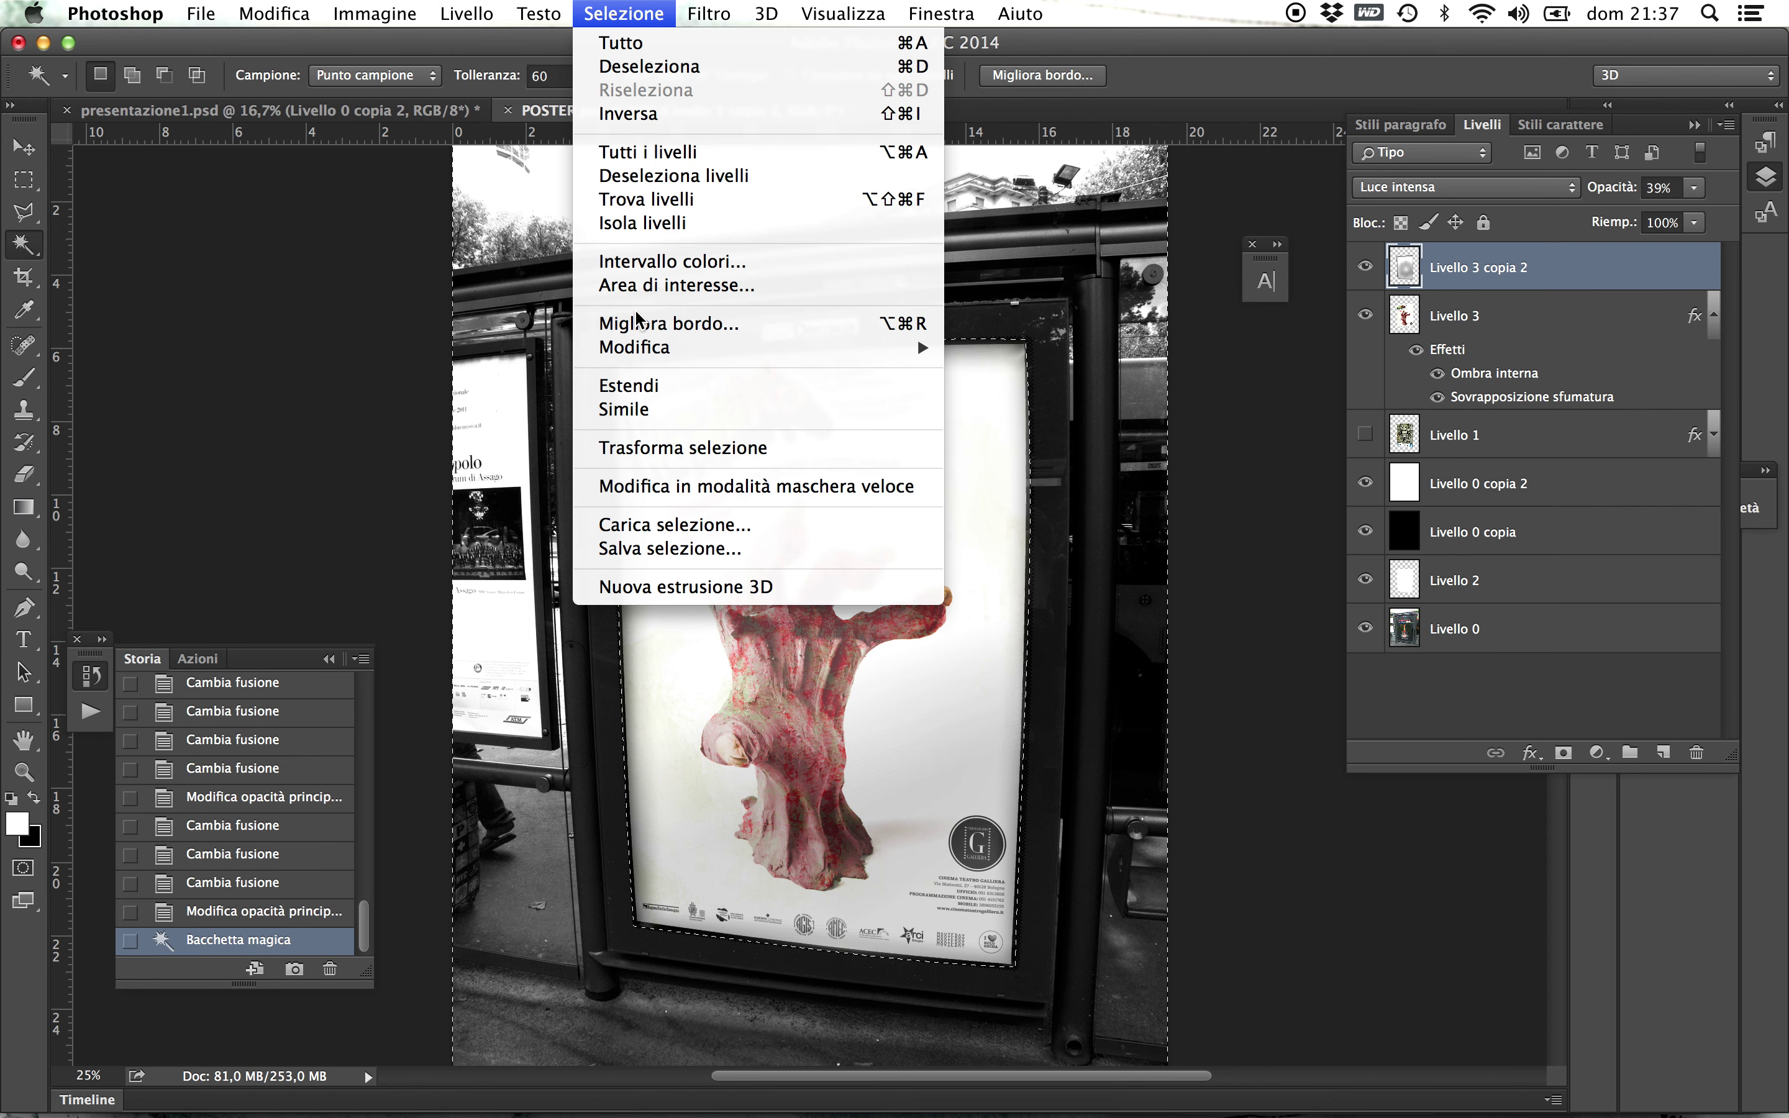
{"action": "mouse_move", "coordinate": [670, 350]}
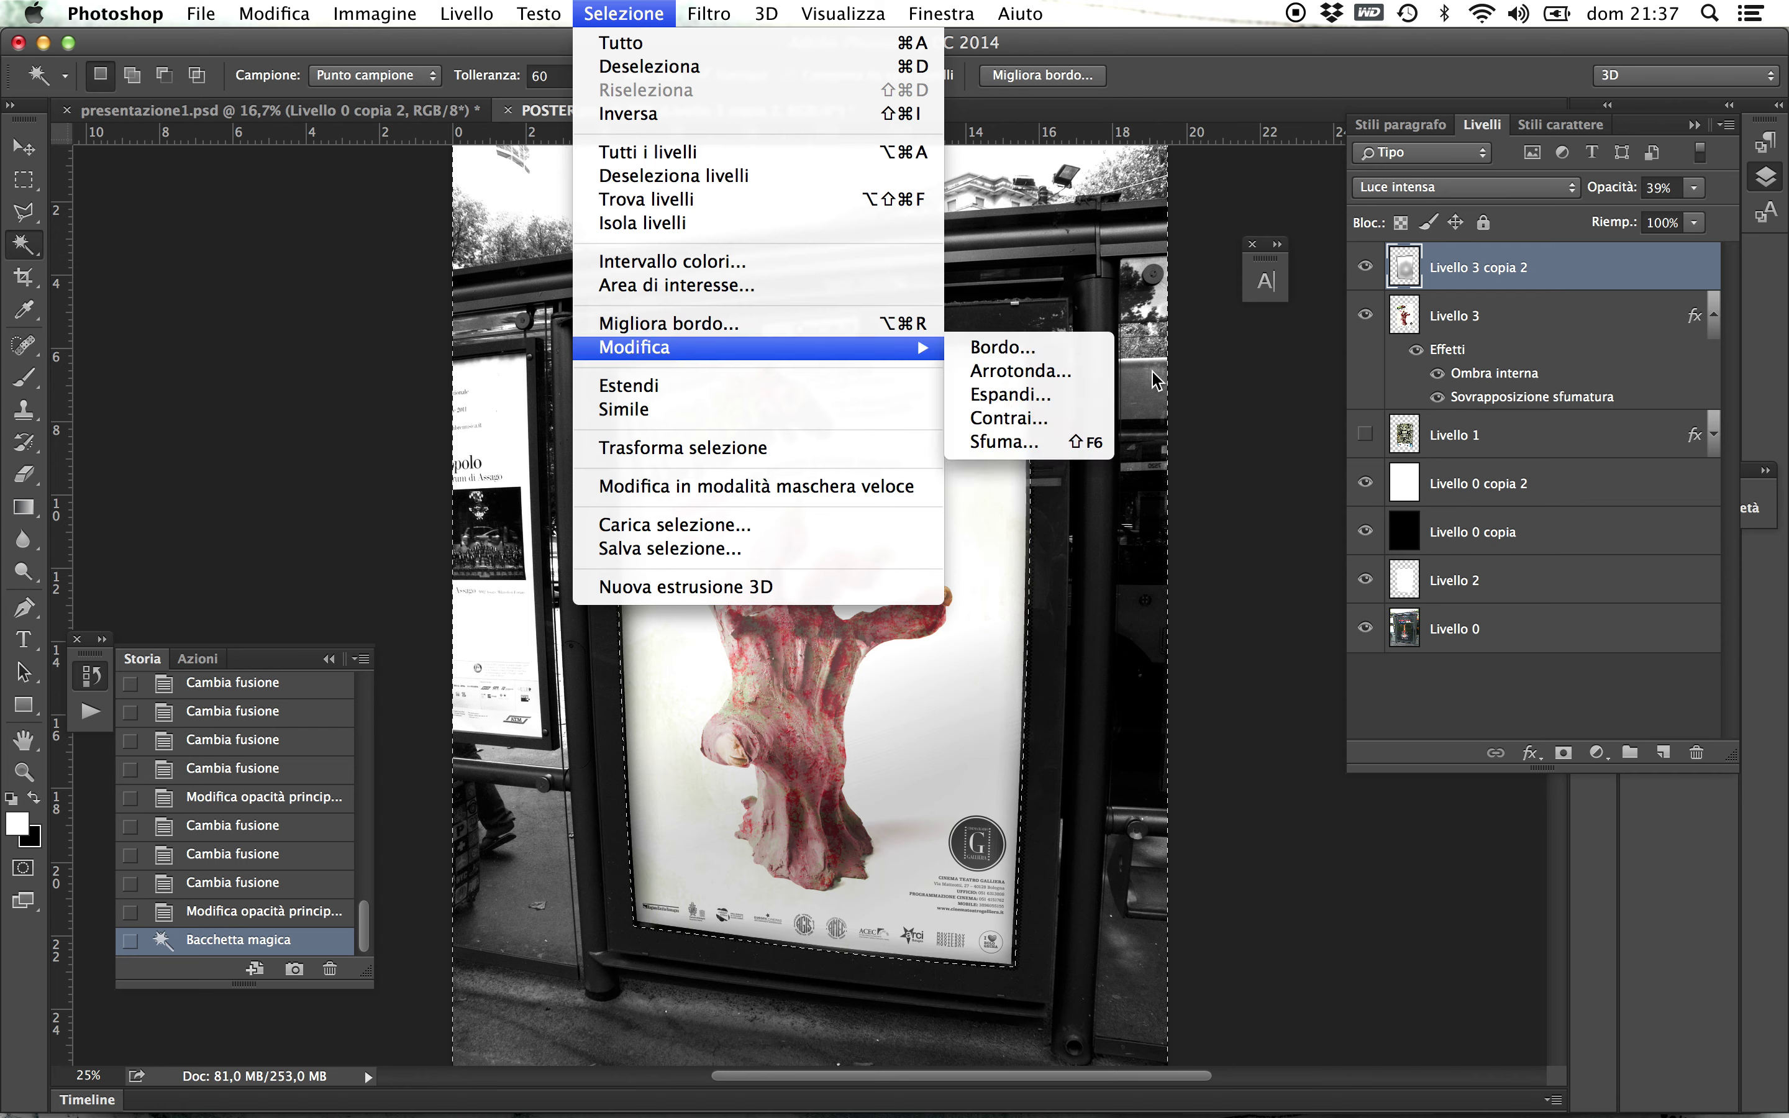
{"action": "left_click", "coordinate": [1080, 443]}
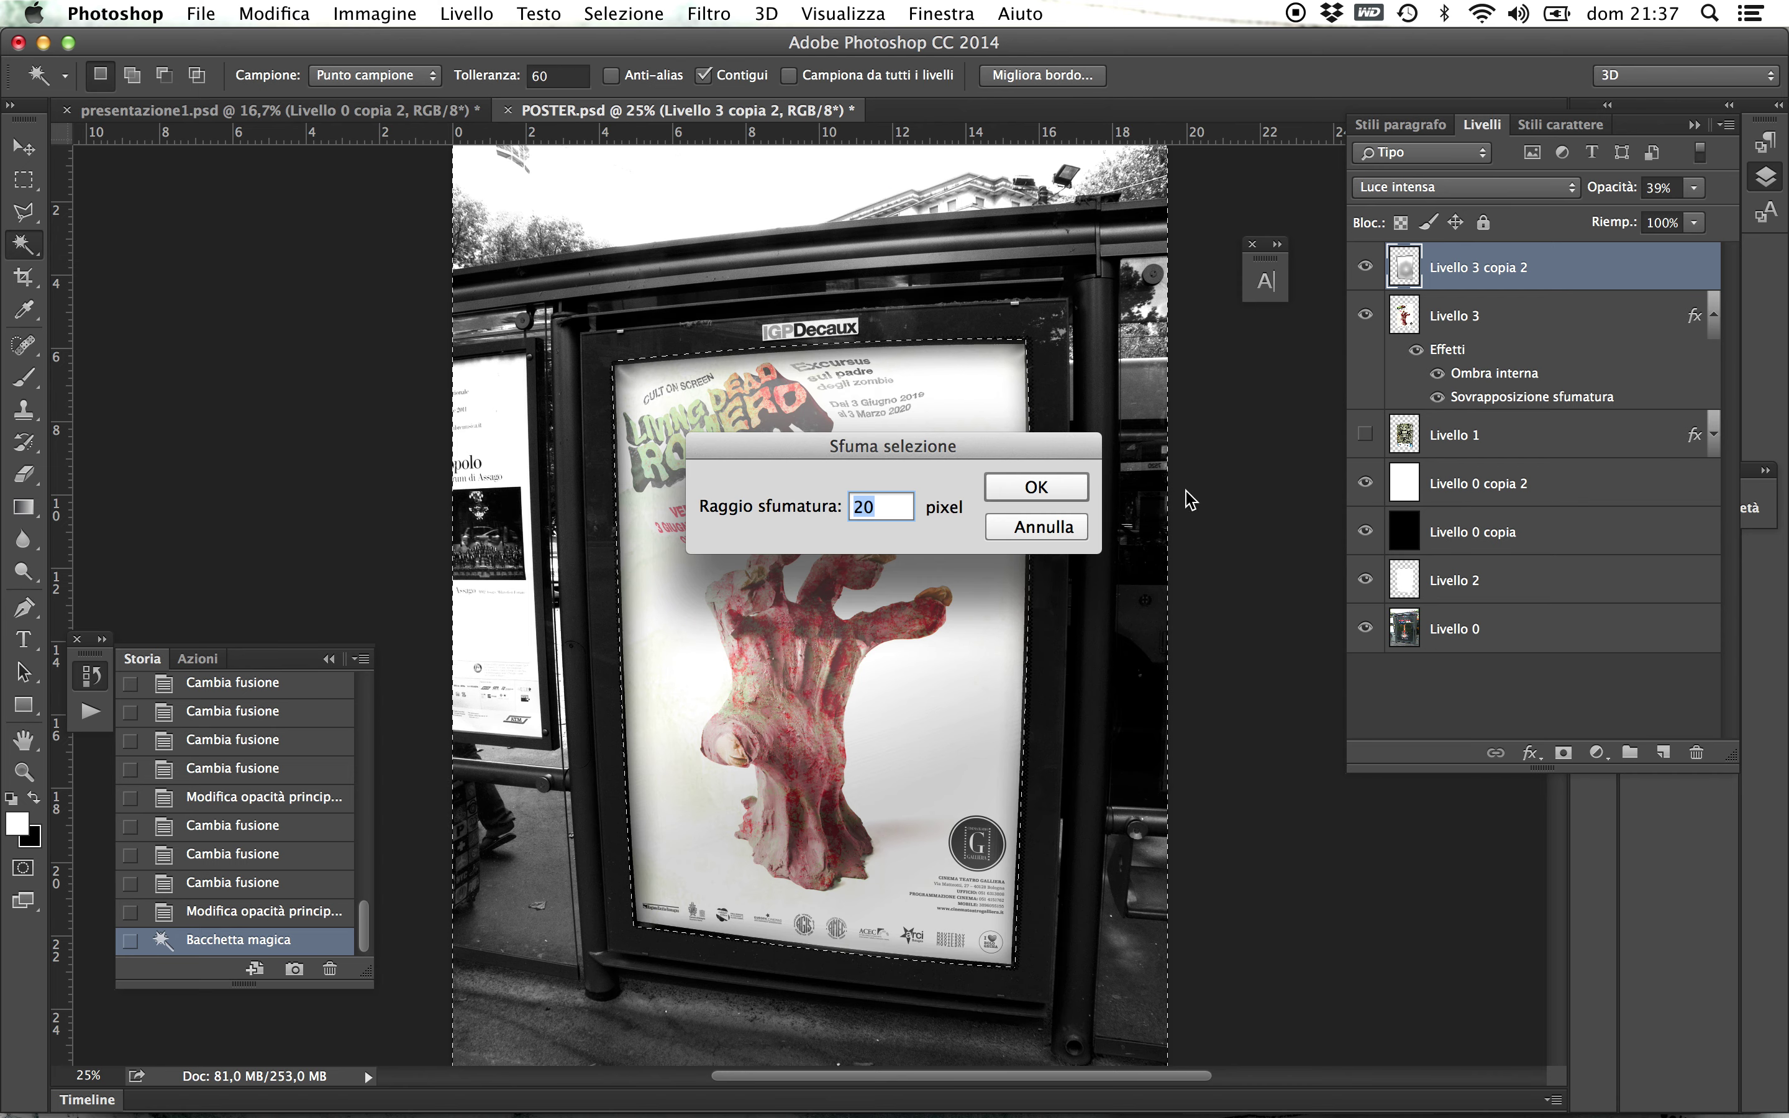
{"action": "type", "text": "50"}
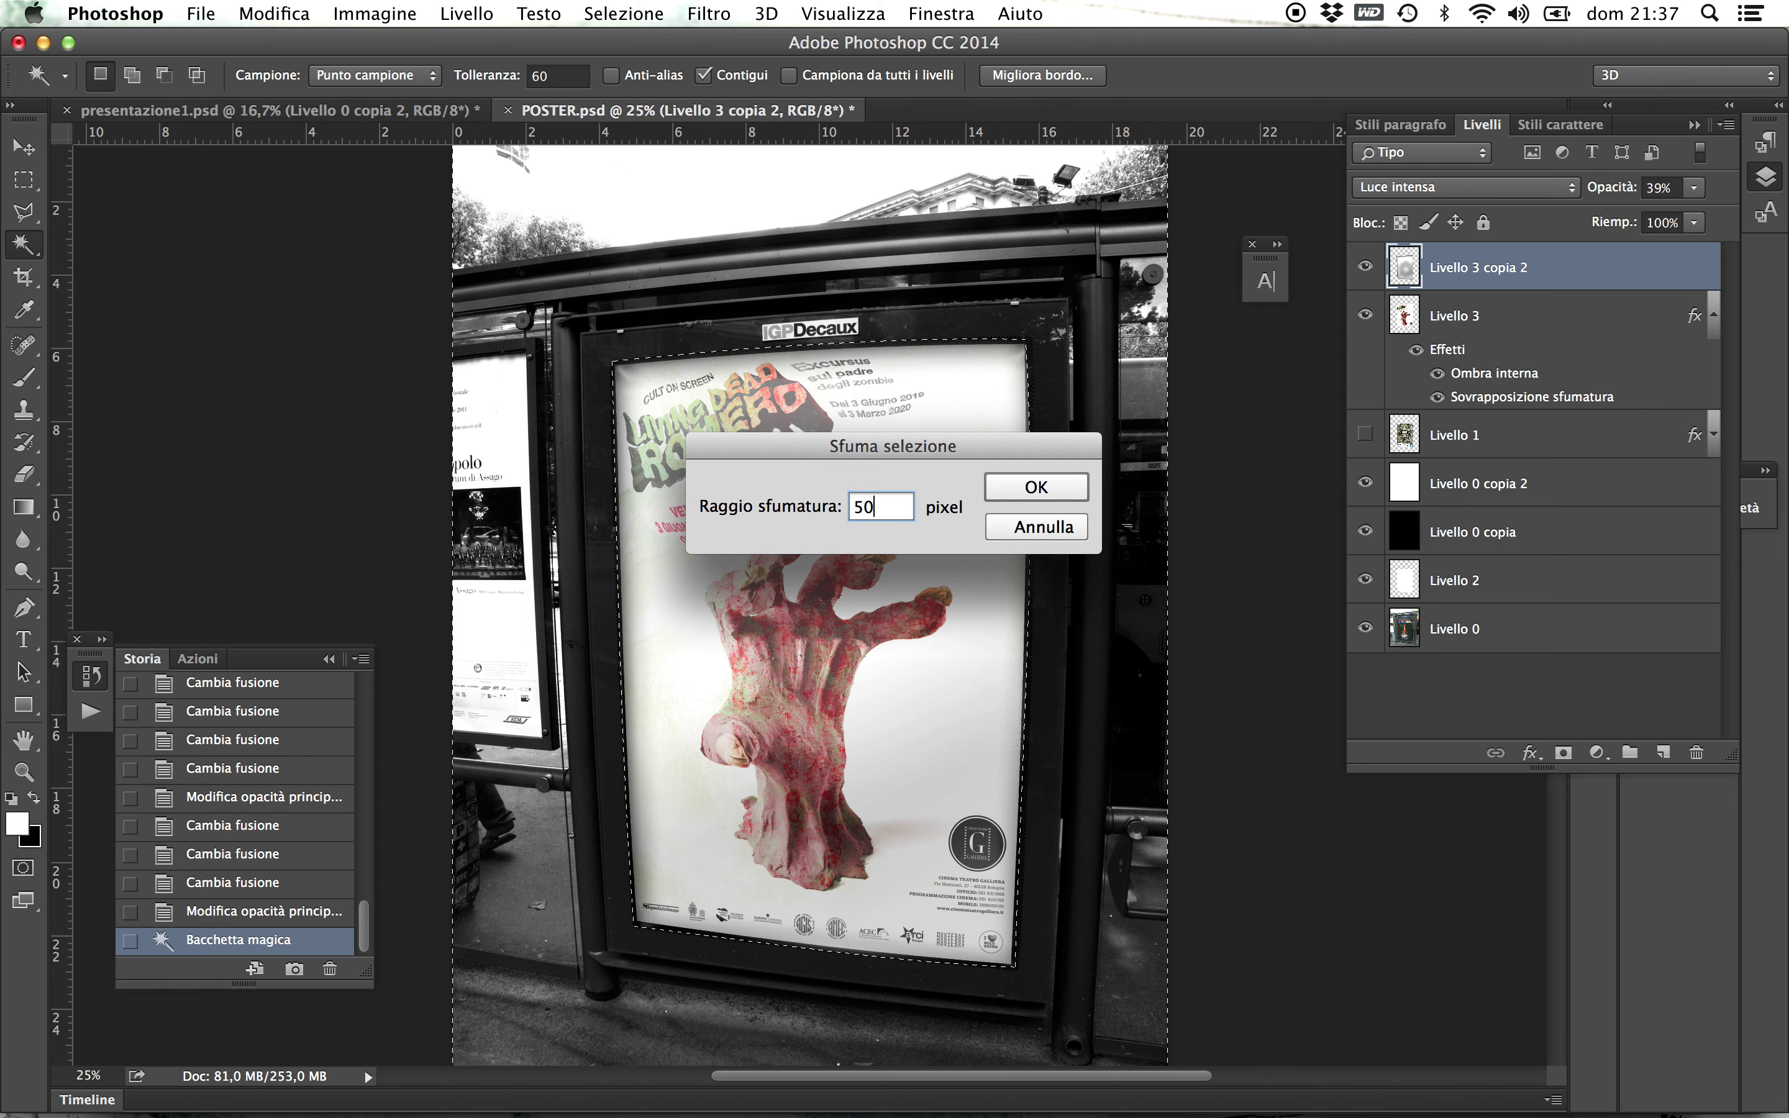
{"action": "key", "text": "Return"}
{"action": "key", "text": "Delete"}
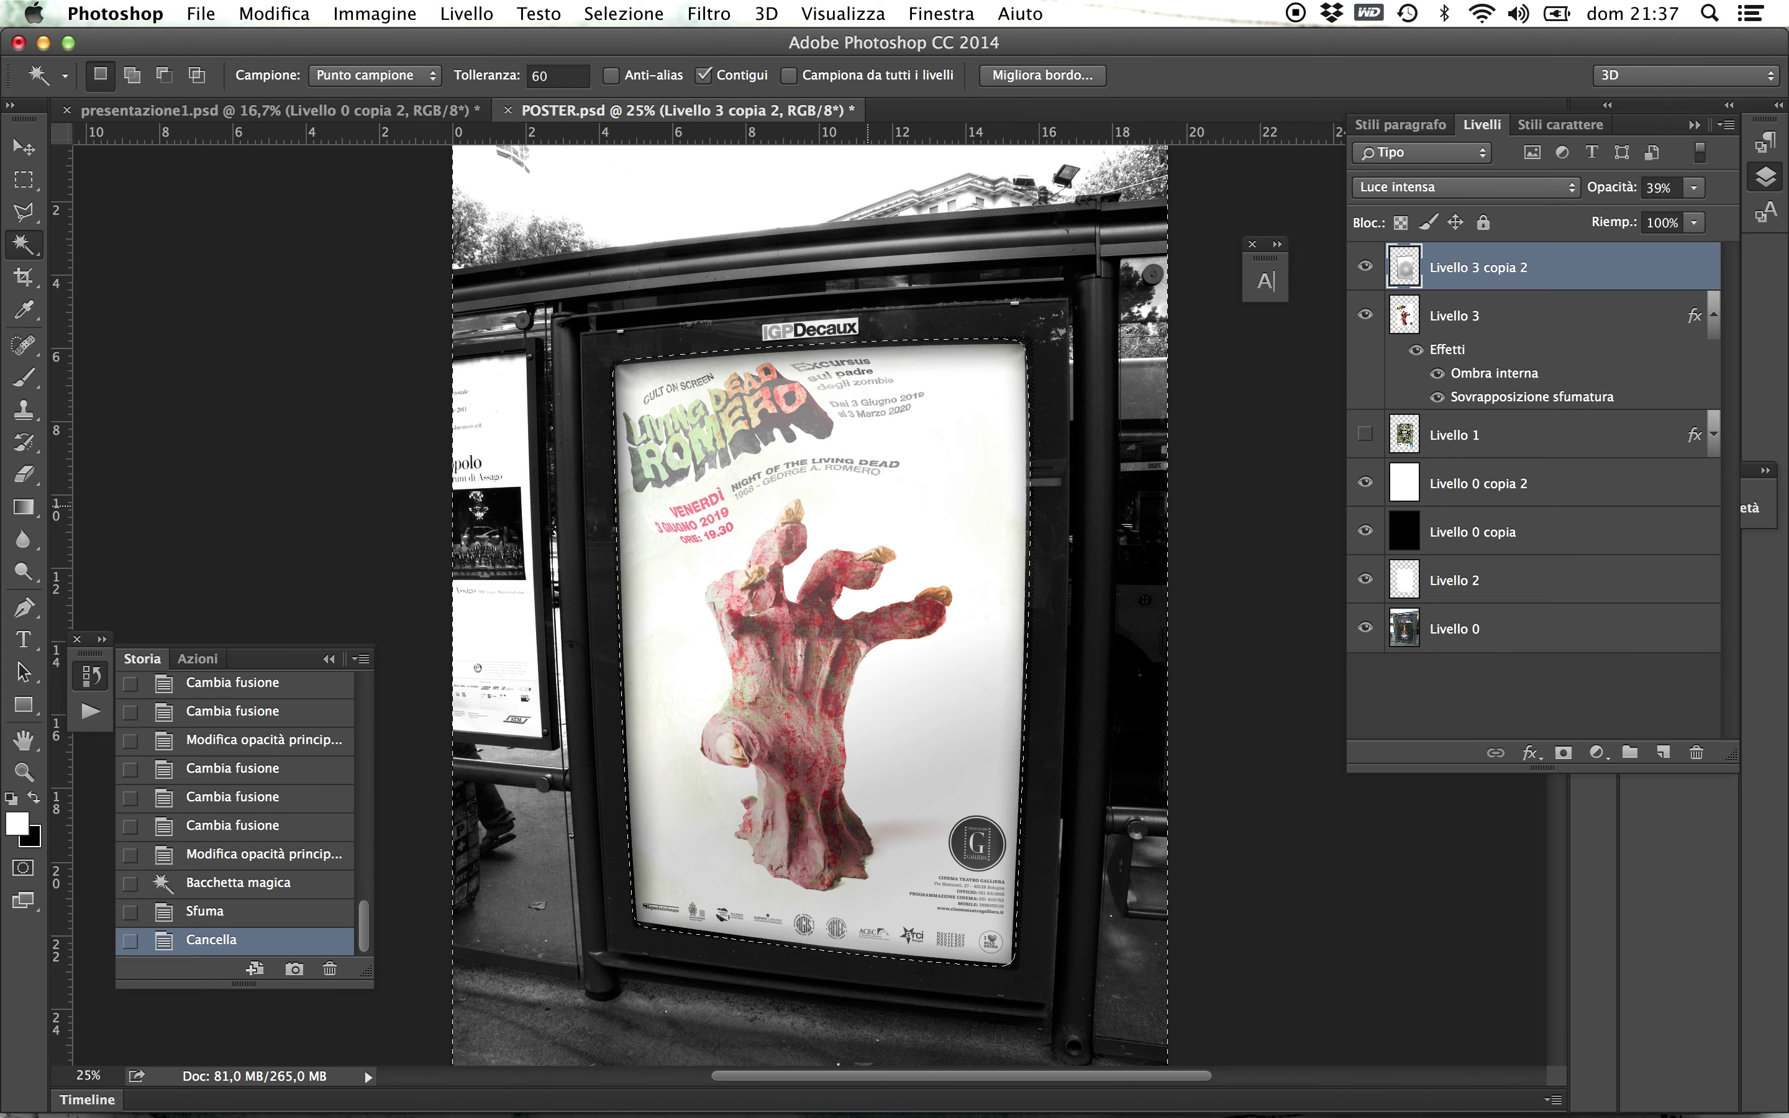
{"action": "key", "text": "Delete"}
{"action": "key", "text": "super+d"}
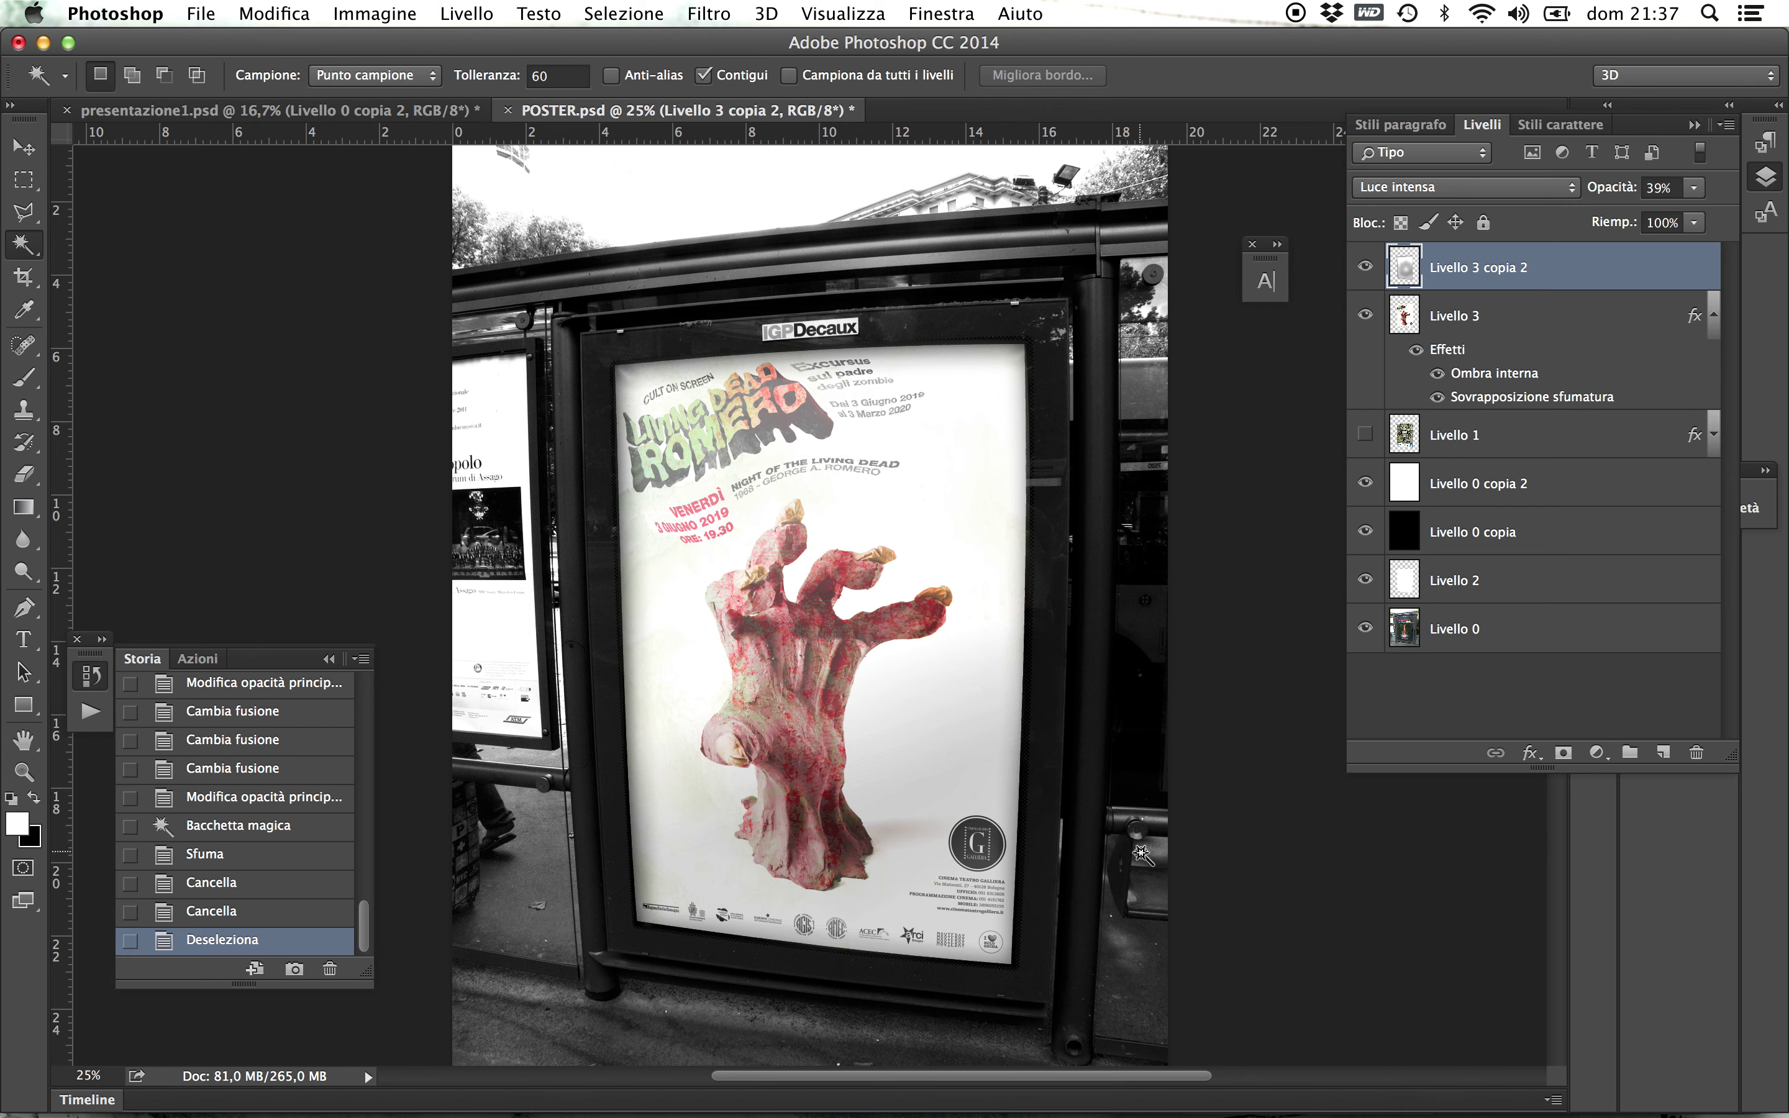
- Erase the central area of Livello 3 copia 2 over the zombie hand with several dabs of the large Eraser
{"action": "left_click", "coordinate": [23, 481]}
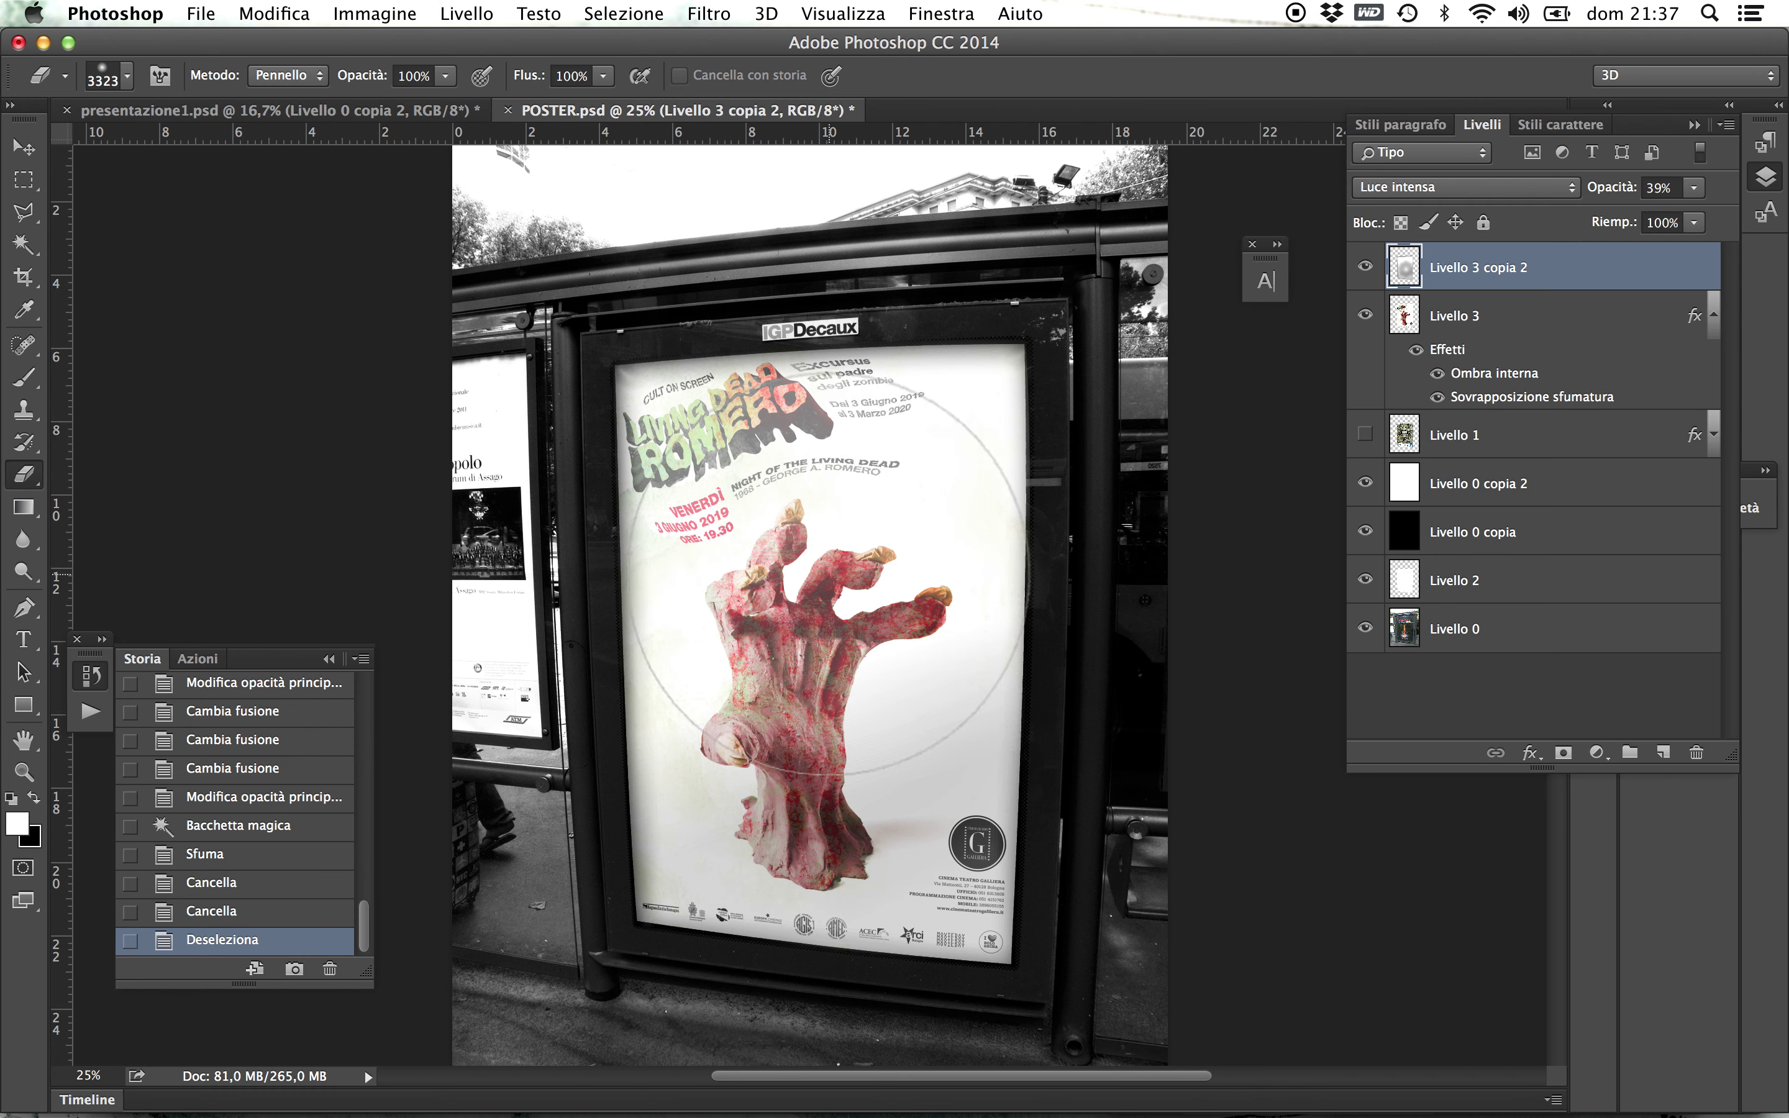
{"action": "left_click", "coordinate": [832, 584]}
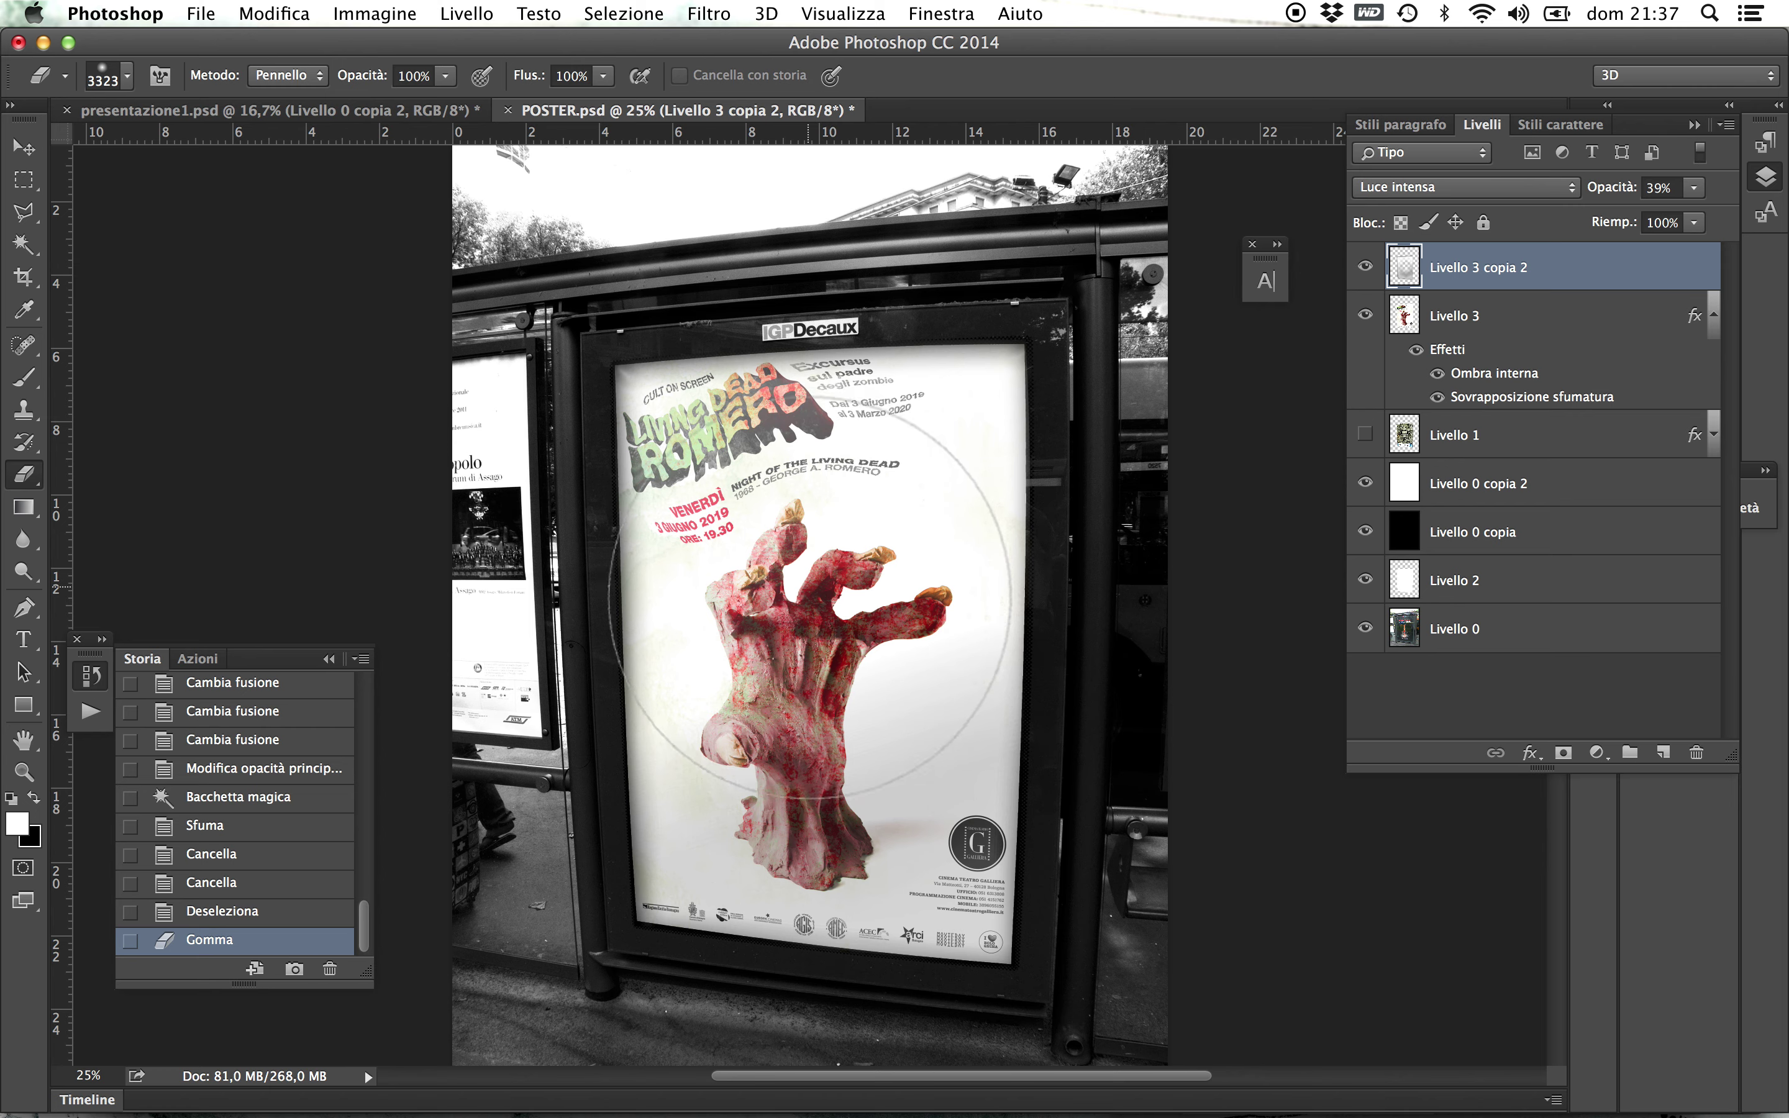
{"action": "left_click", "coordinate": [809, 599]}
{"action": "left_click", "coordinate": [887, 570]}
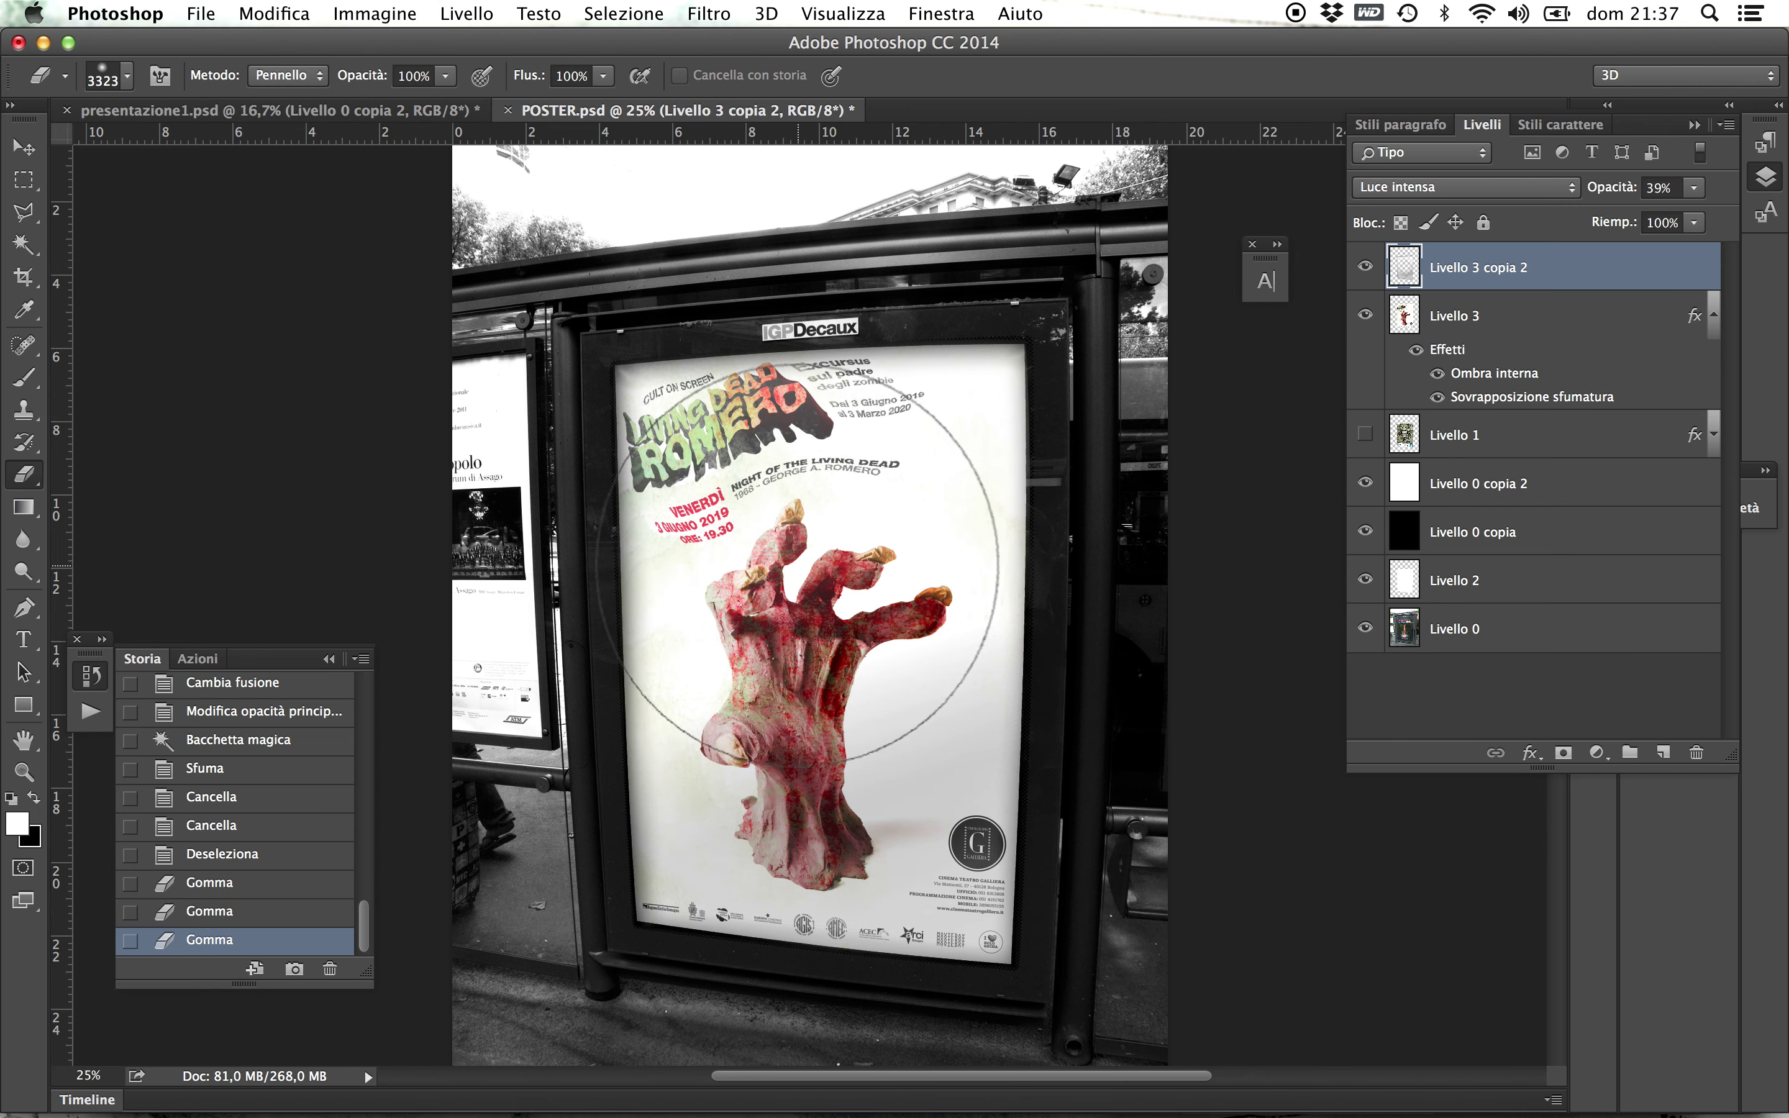
{"action": "left_click", "coordinate": [865, 666]}
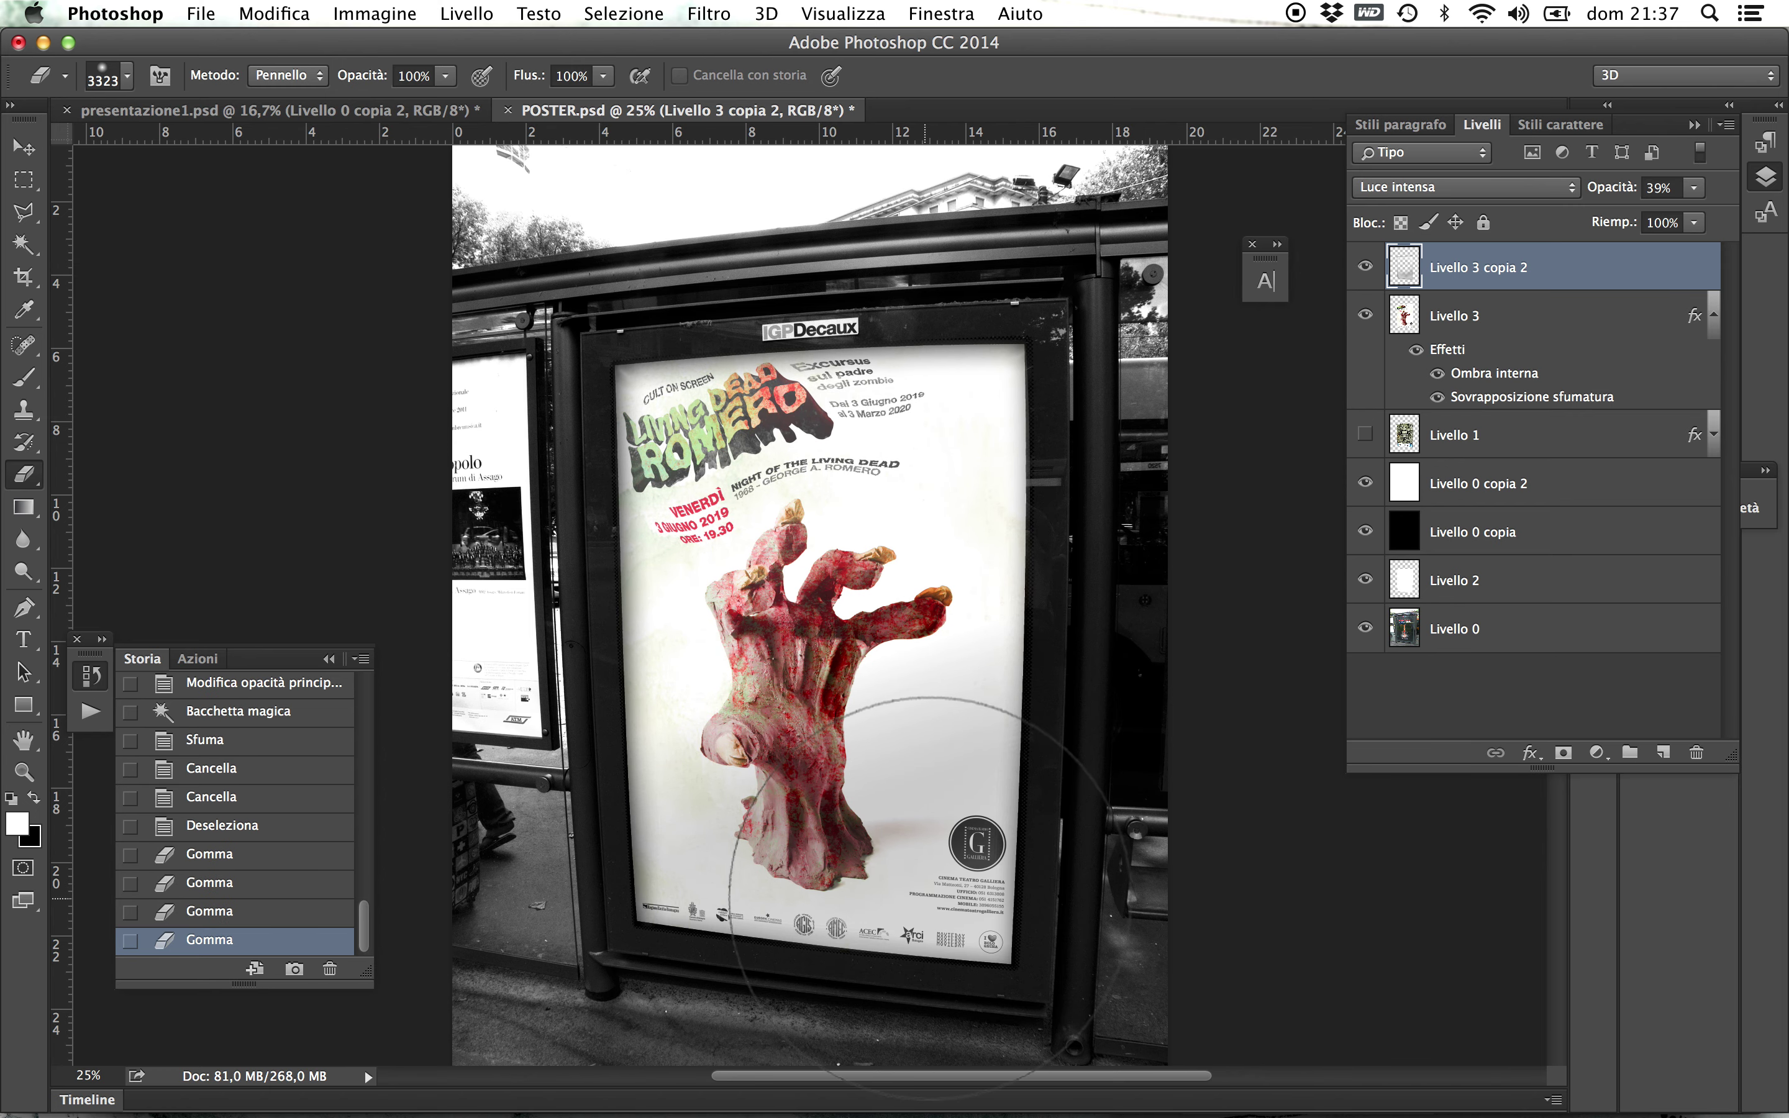
- Set the opacity of Livello 3 copia 2 to 100% and erase more of it over the hand and the poster's lower part
{"action": "left_click", "coordinate": [1693, 187]}
{"action": "left_click_drag", "start_coordinate": [1699, 217], "coordinate": [1774, 222]}
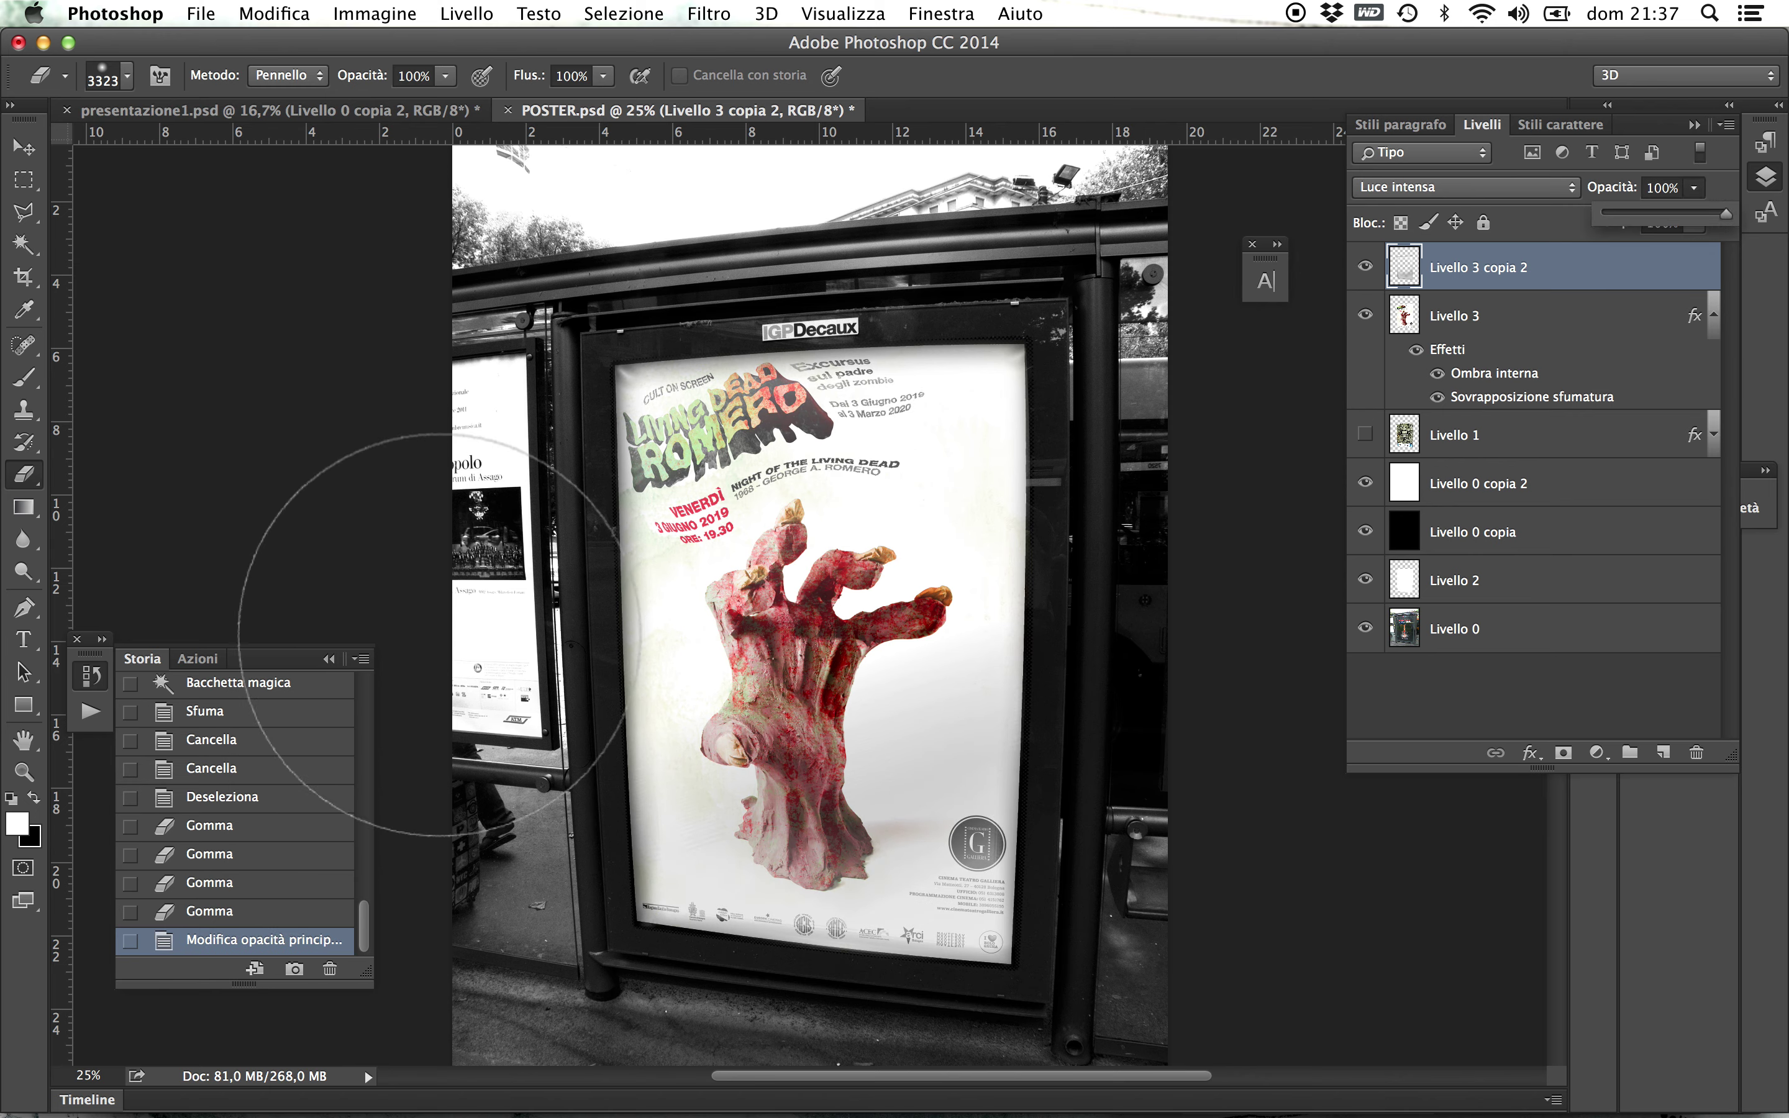
{"action": "mouse_move", "coordinate": [813, 725]}
{"action": "left_mouse_down"}
{"action": "mouse_move", "coordinate": [835, 740]}
{"action": "mouse_move", "coordinate": [835, 790]}
{"action": "left_mouse_up"}
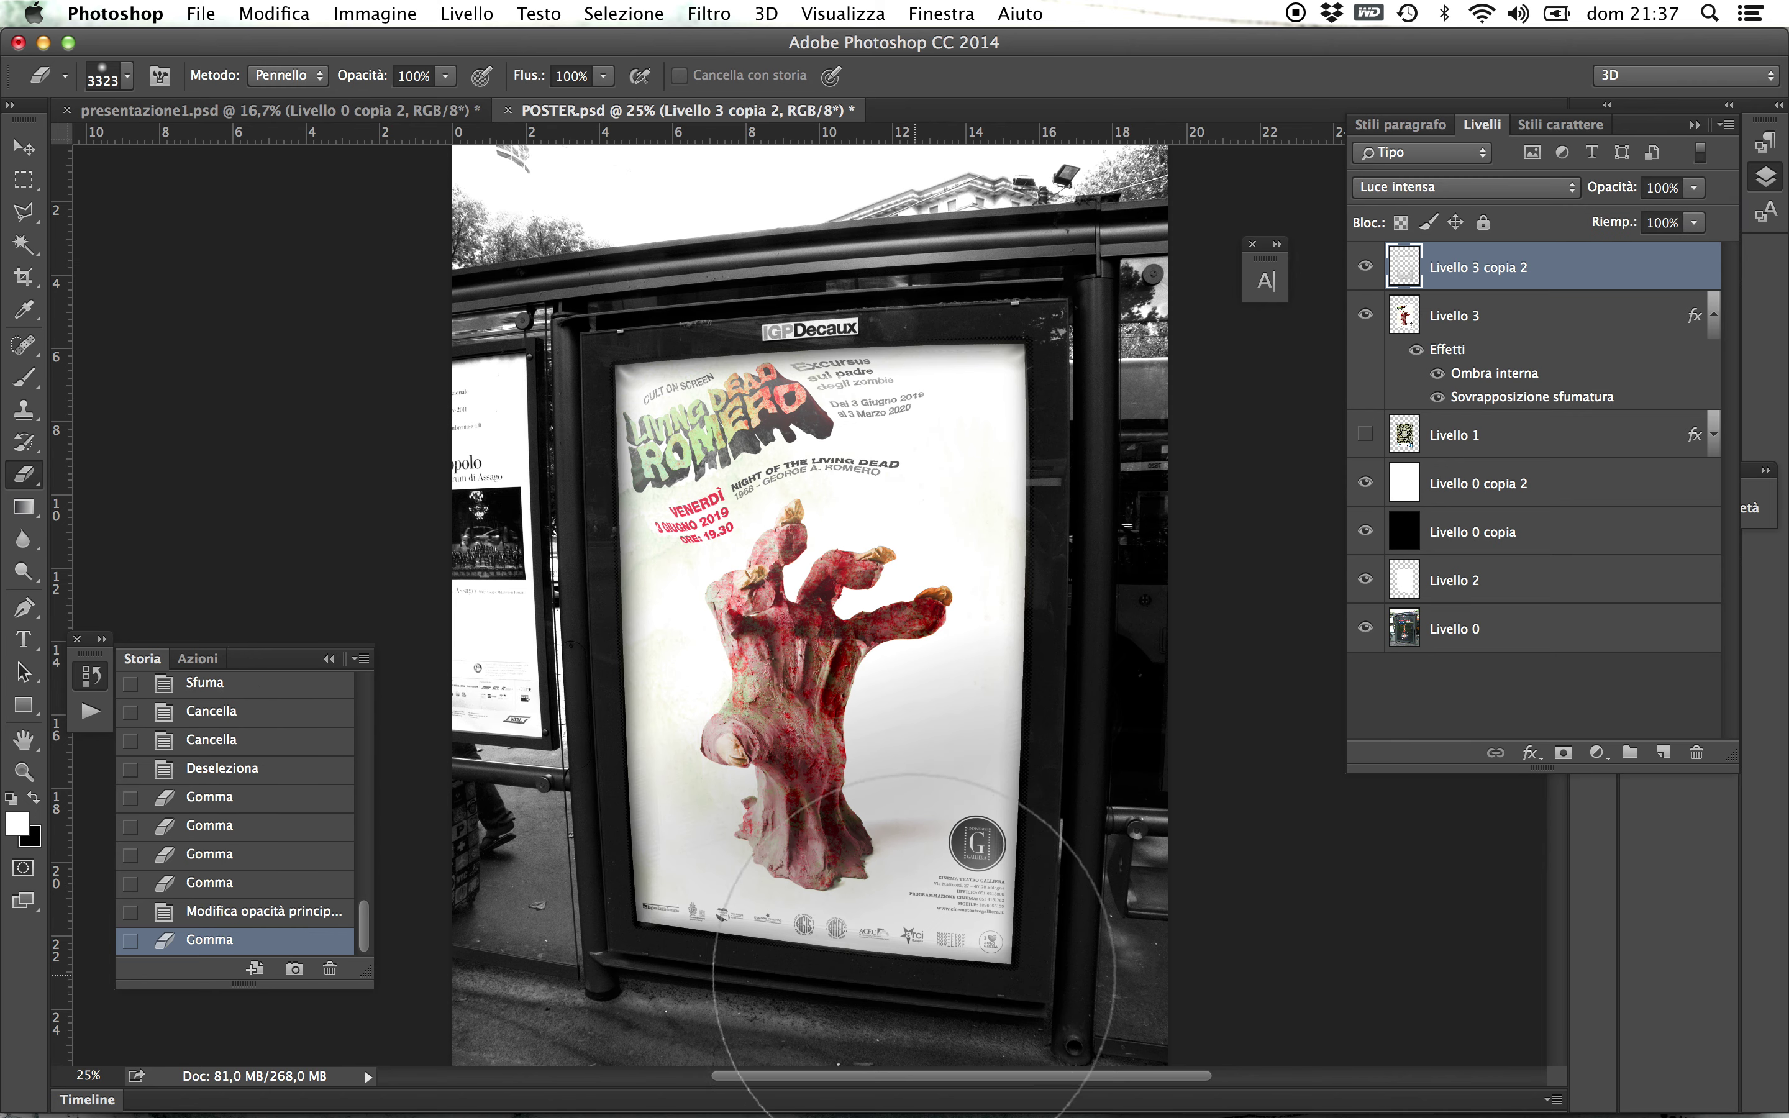
{"action": "left_click_drag", "start_coordinate": [799, 540], "coordinate": [681, 850]}
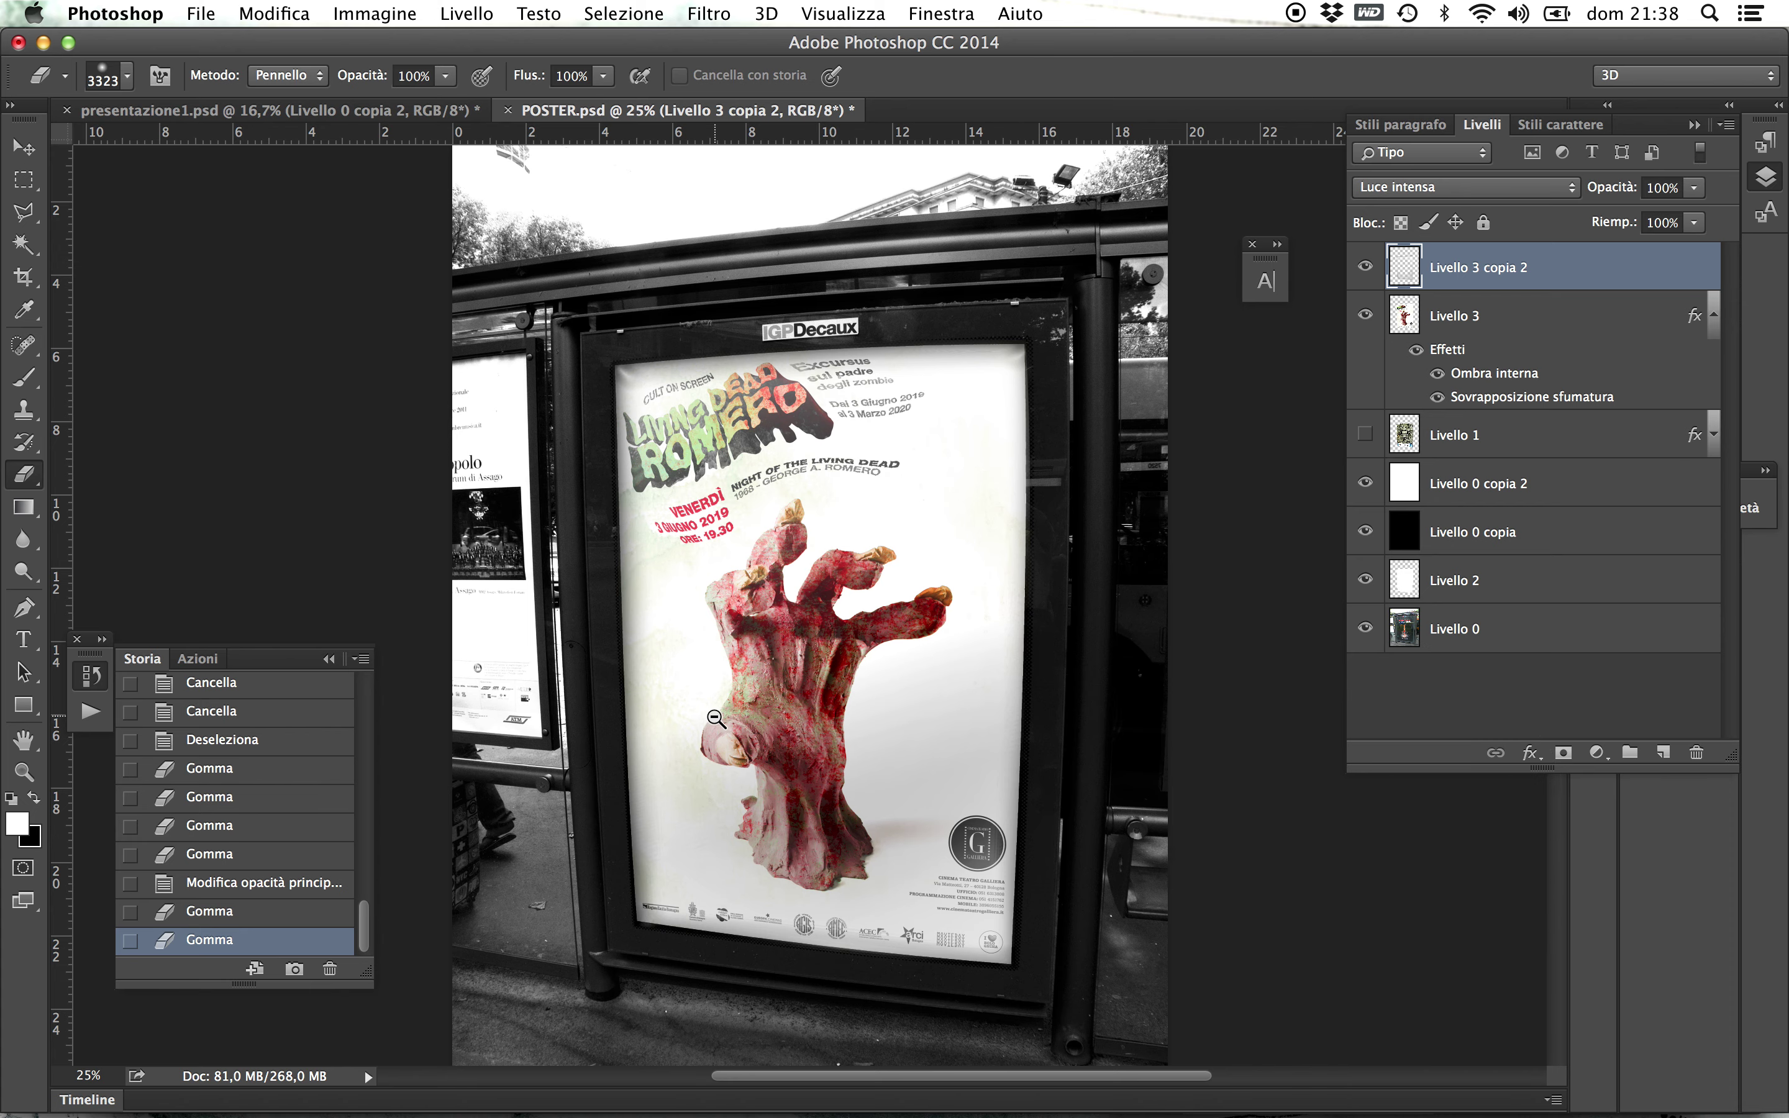
{"action": "key", "text": "super+minus"}
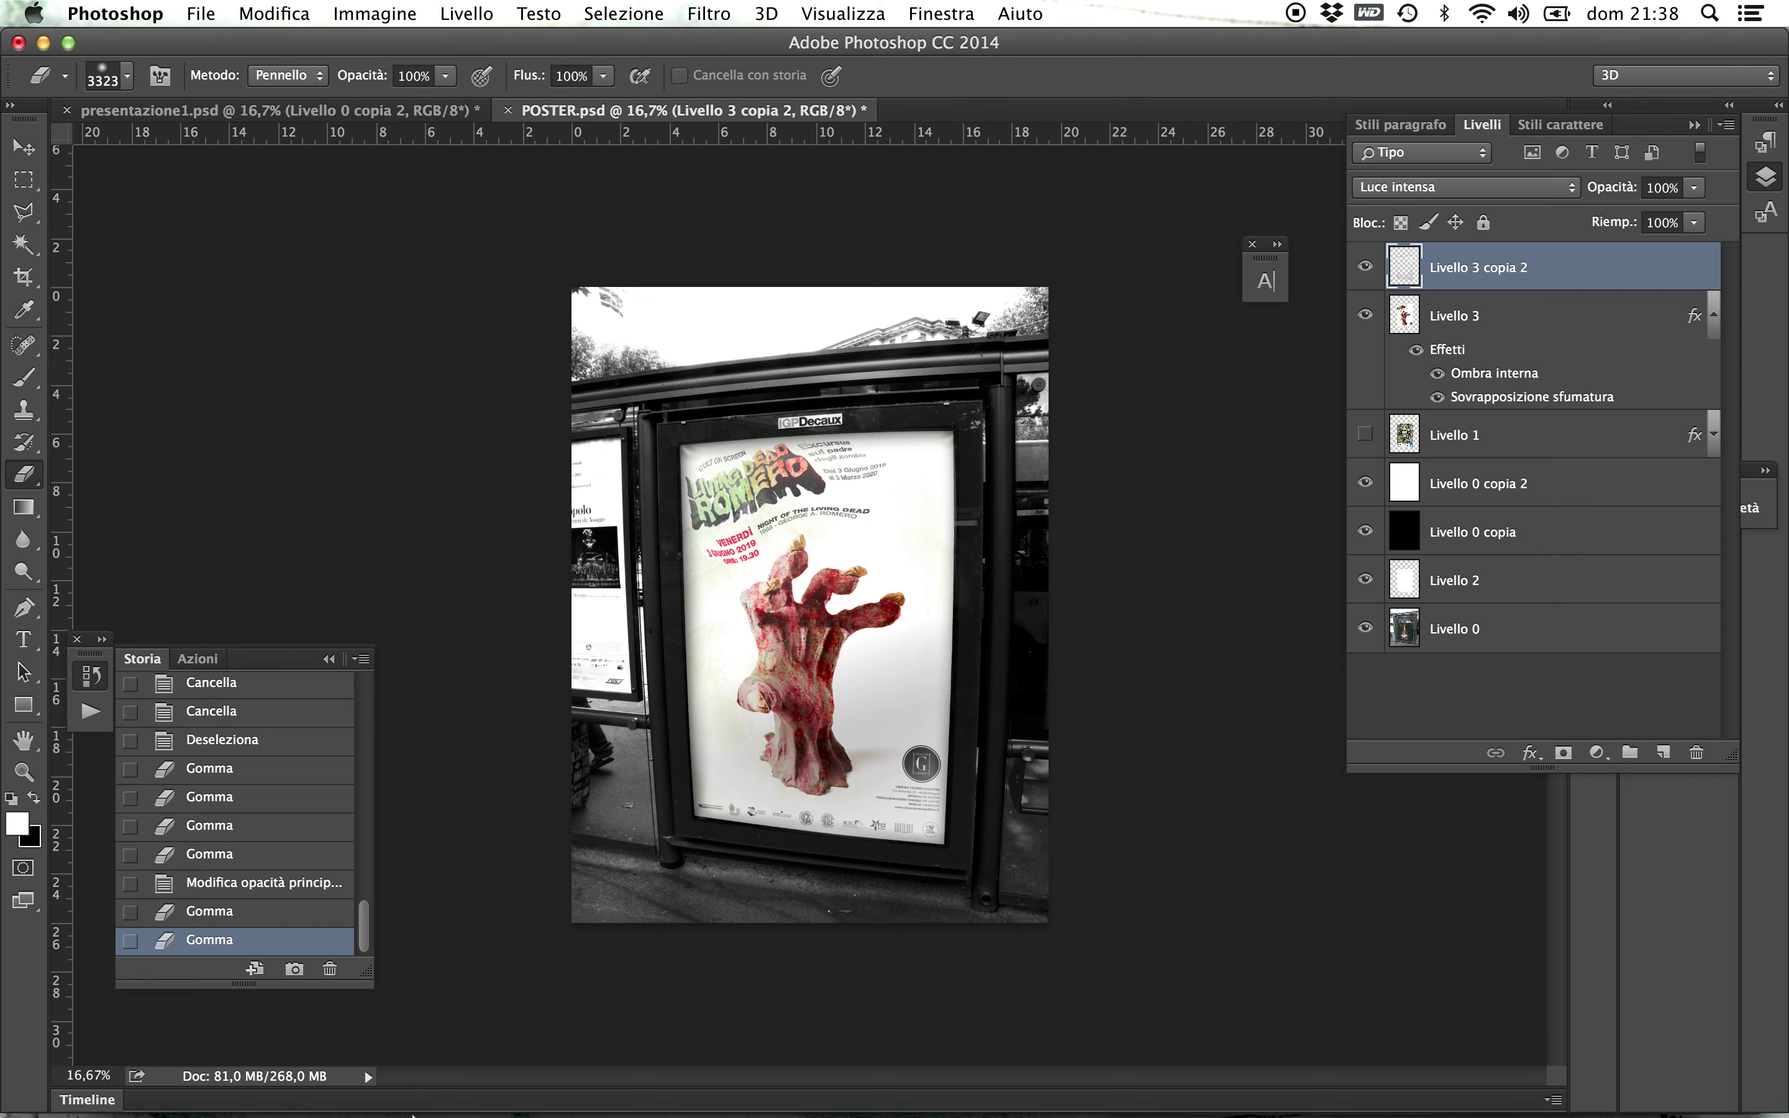
- Switch to Finder and browse Documenti through naba_last_battle, naba2 and secondo_anno, checking the contents of the metodologiadelprogetto2 folder
{"action": "left_click", "coordinate": [162, 1101]}
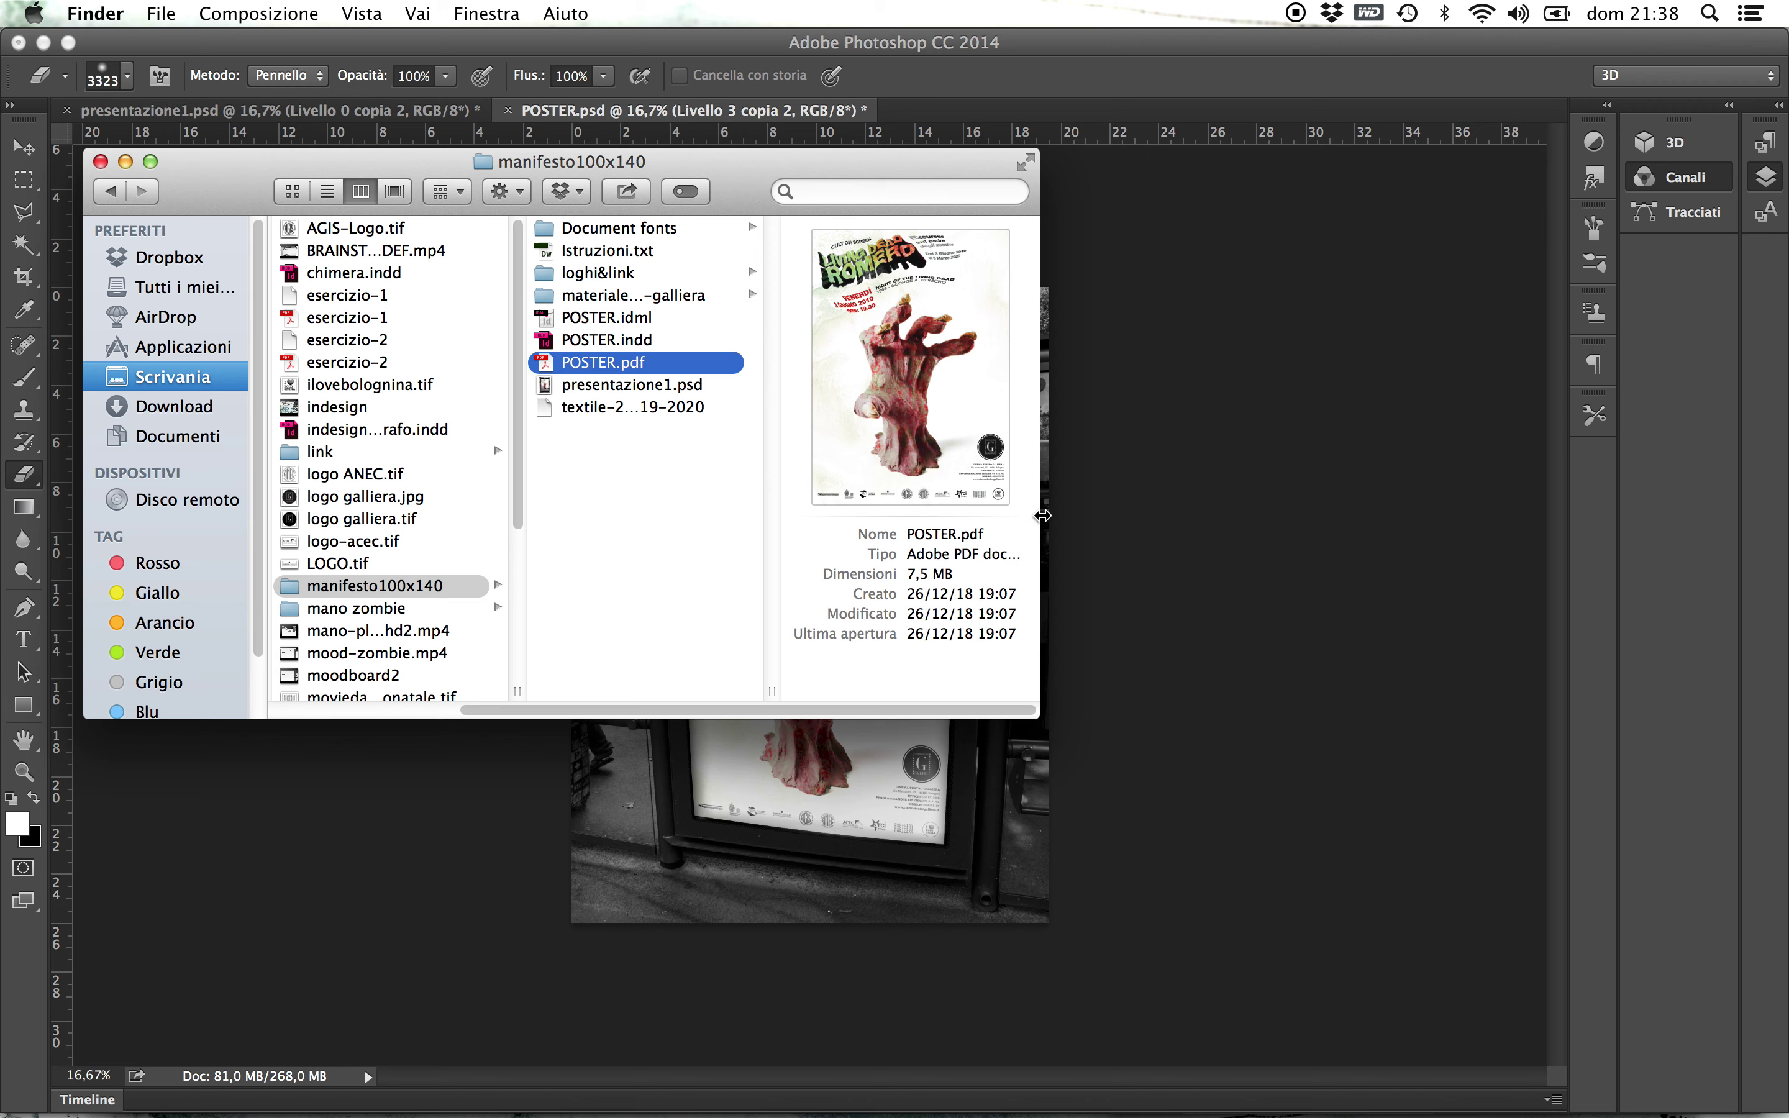
{"action": "left_click", "coordinate": [169, 439]}
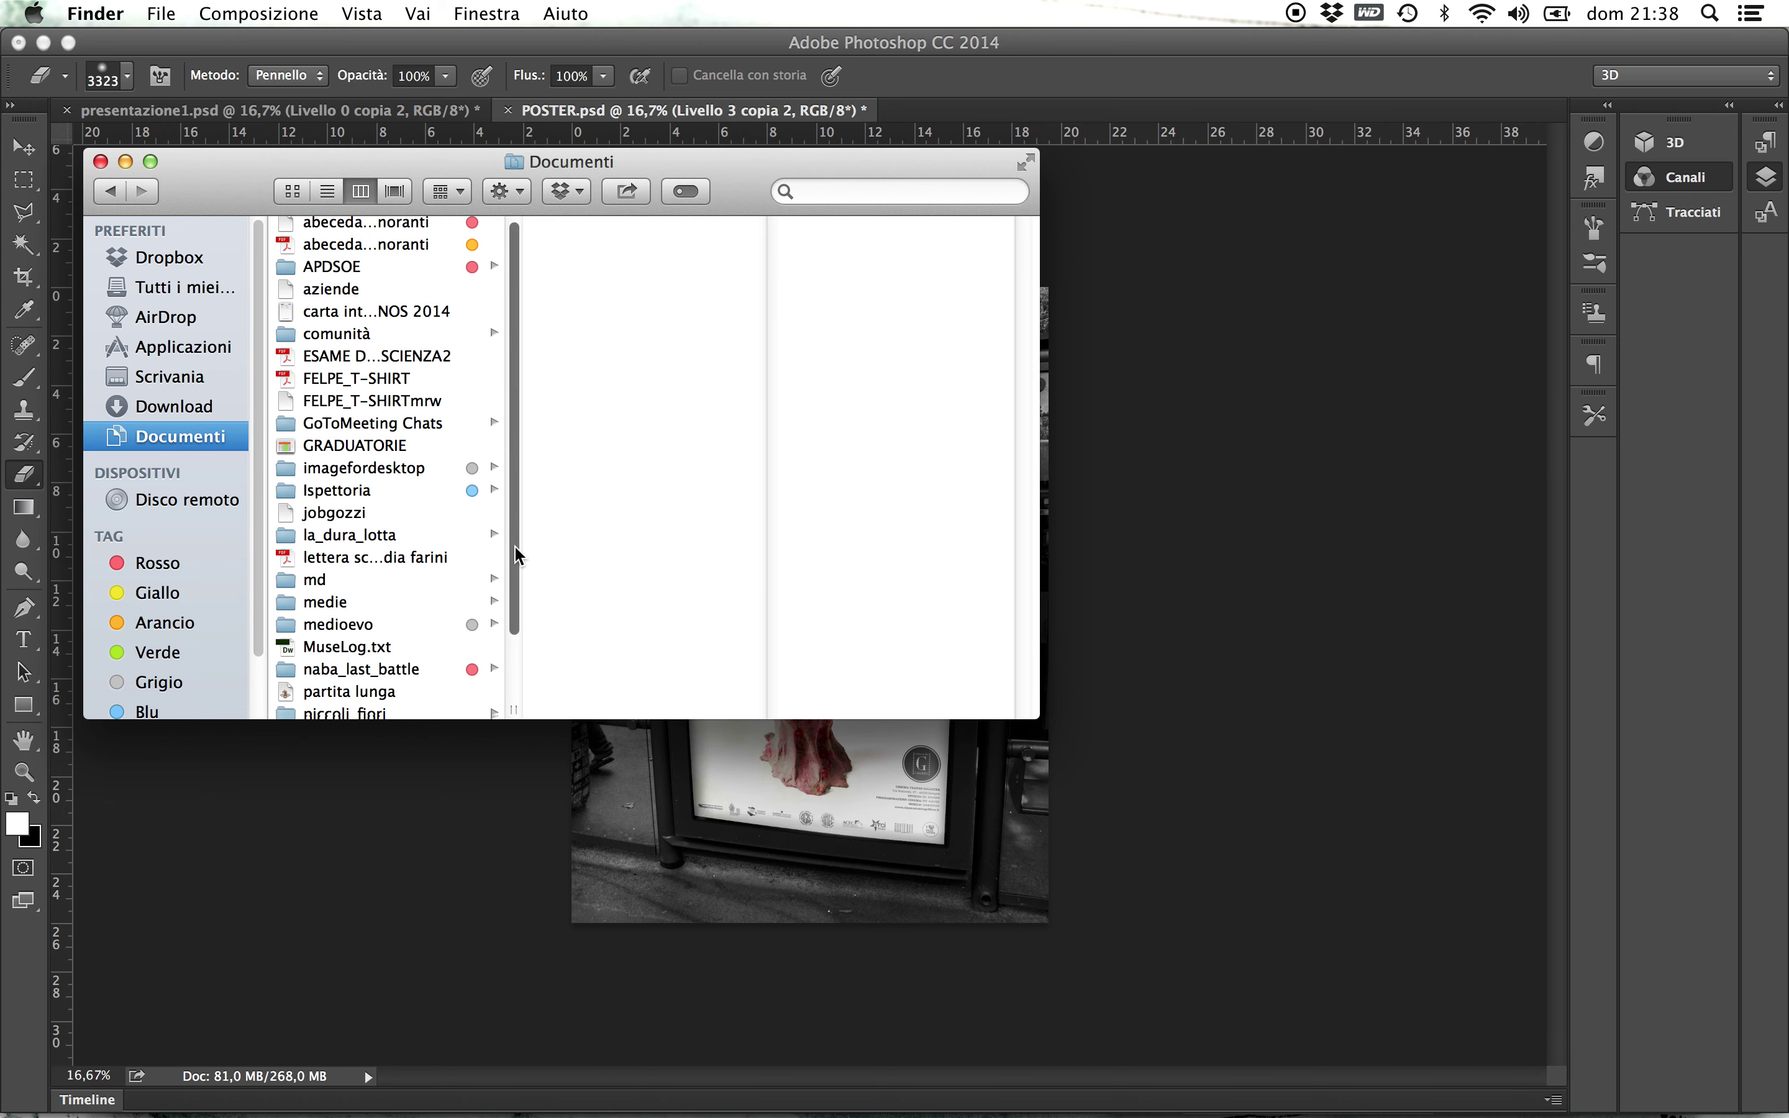
{"action": "scroll", "coordinate": [517, 551], "scroll_direction": "down", "scroll_amount": 3}
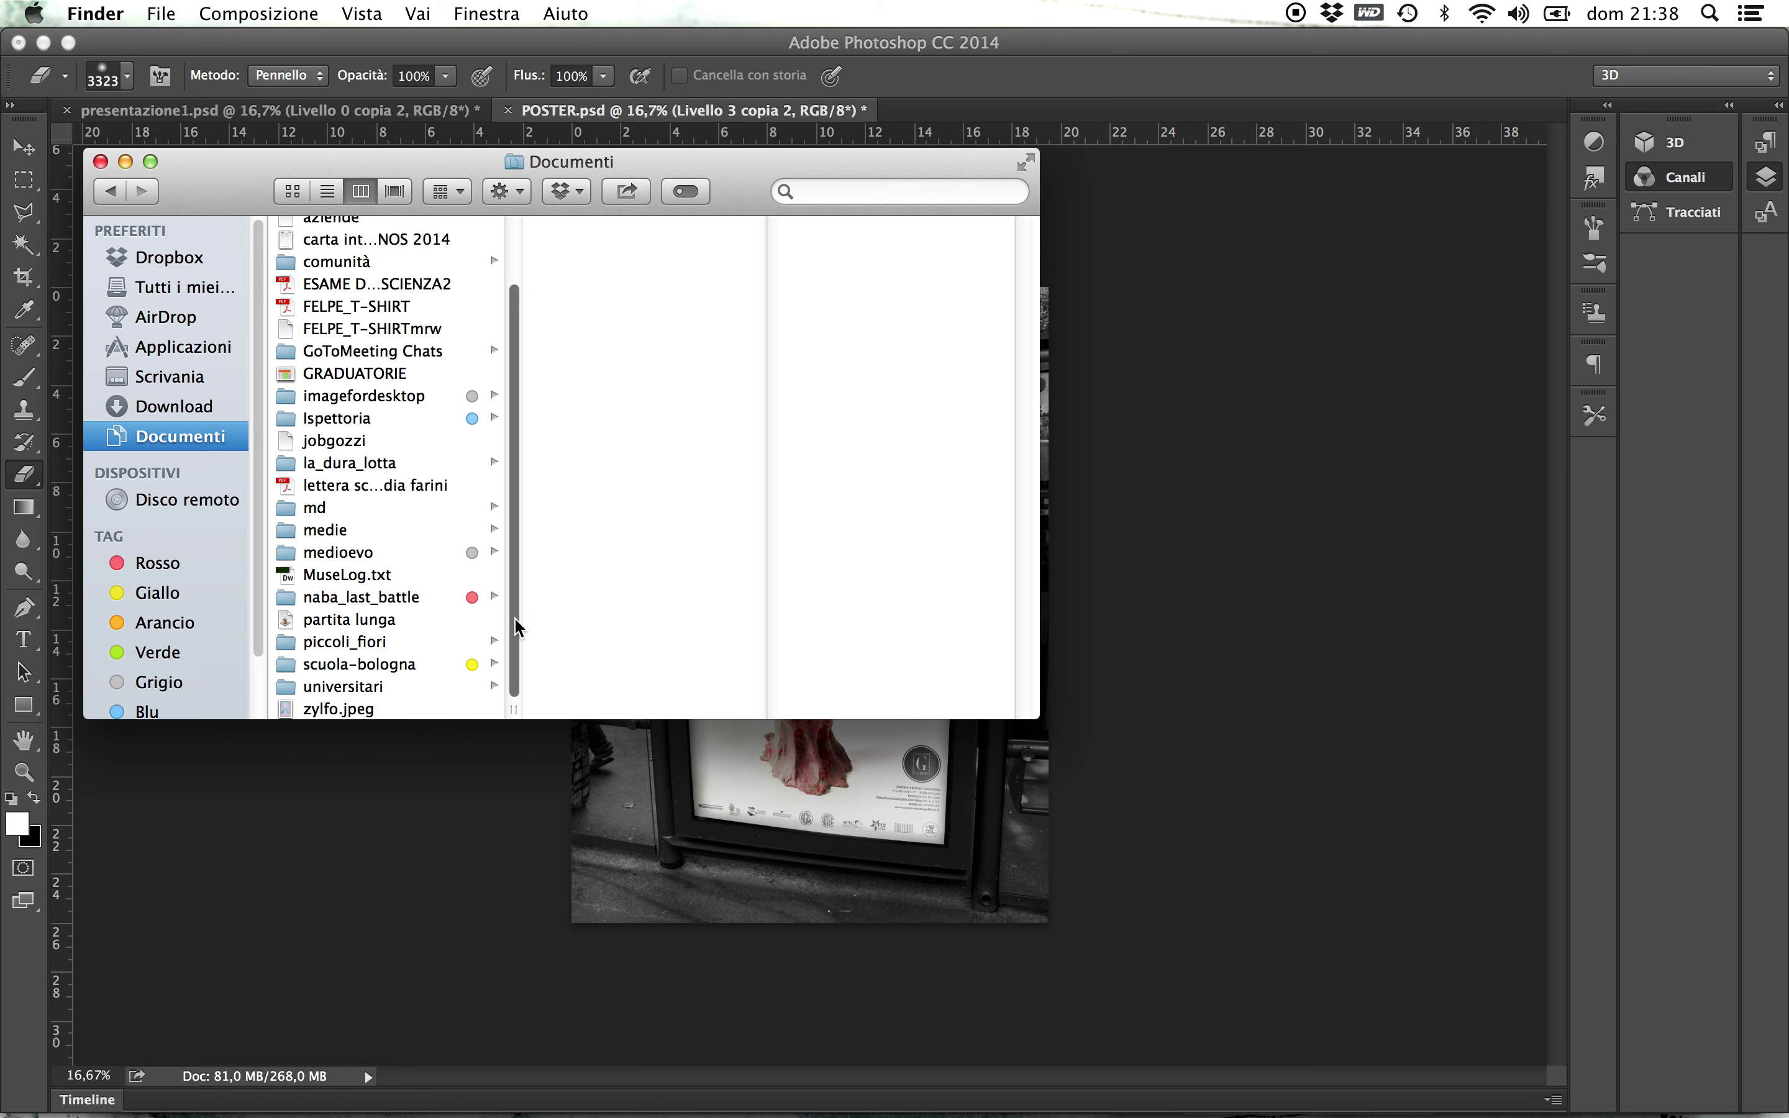
{"action": "left_click", "coordinate": [448, 601]}
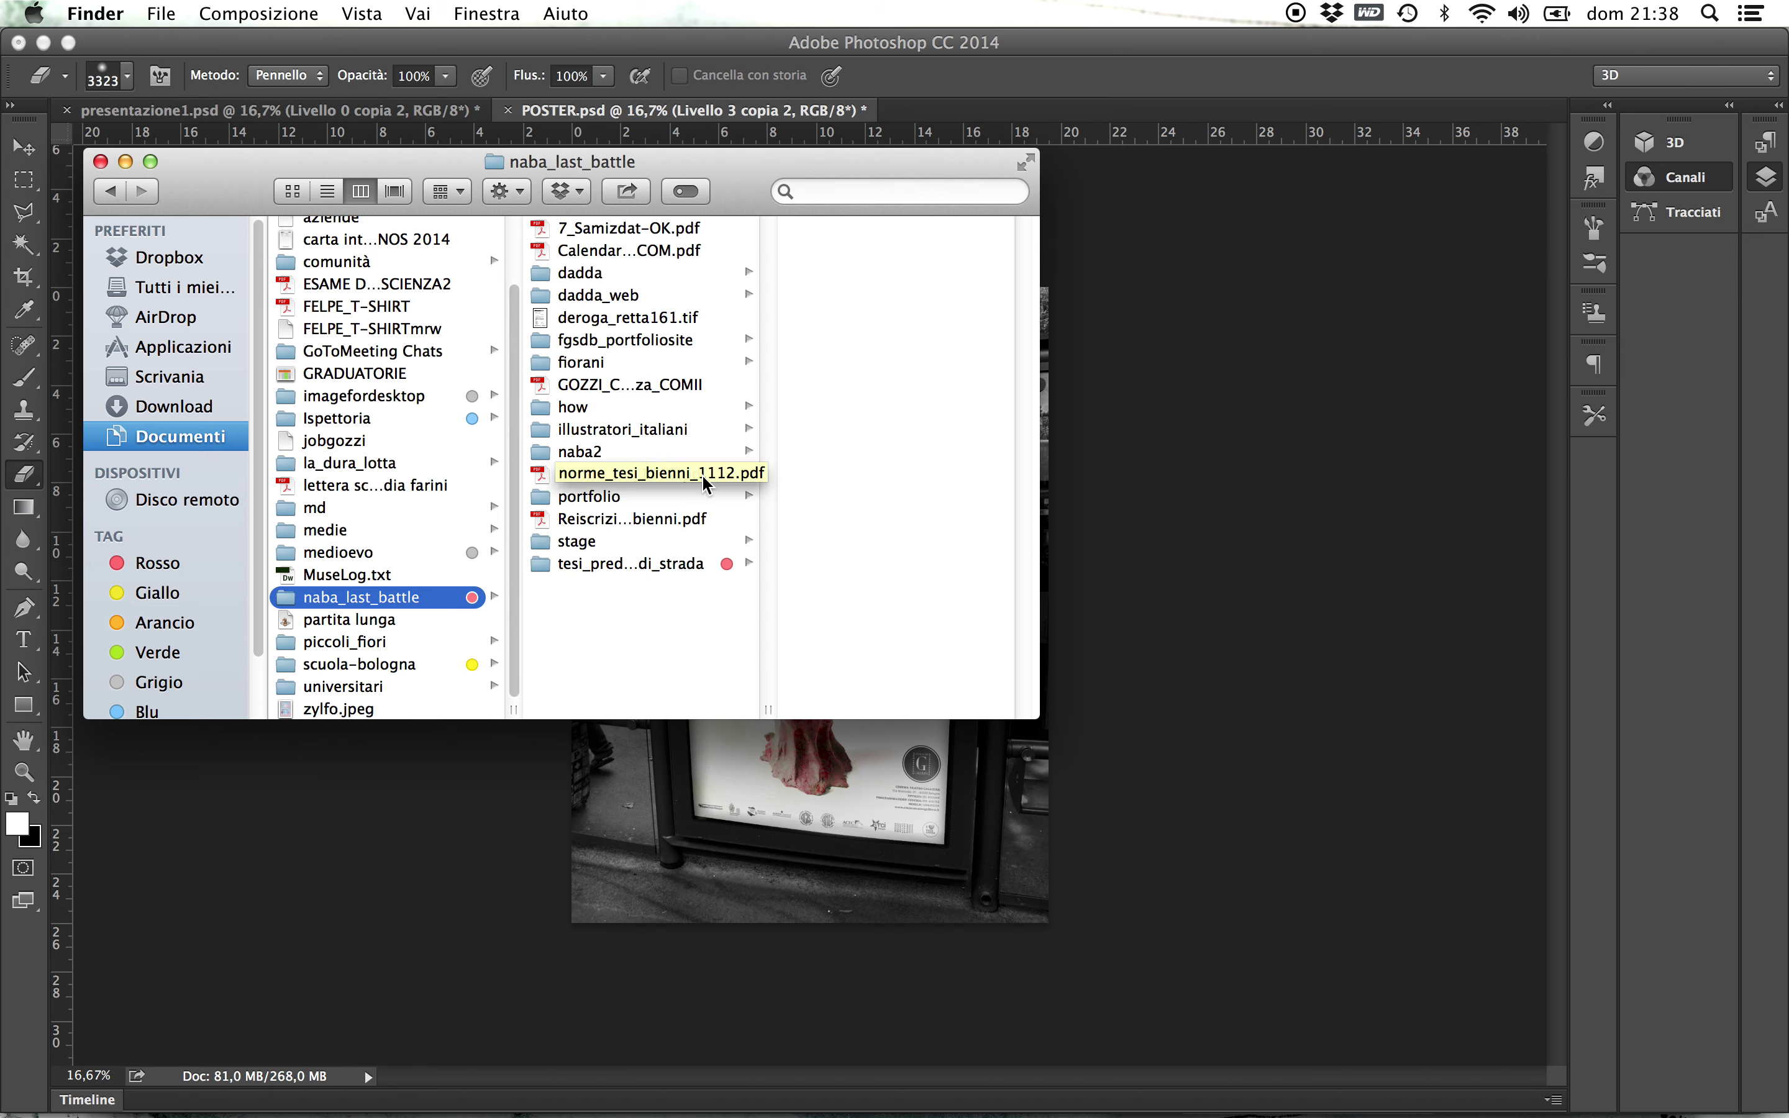
{"action": "left_click", "coordinate": [643, 429]}
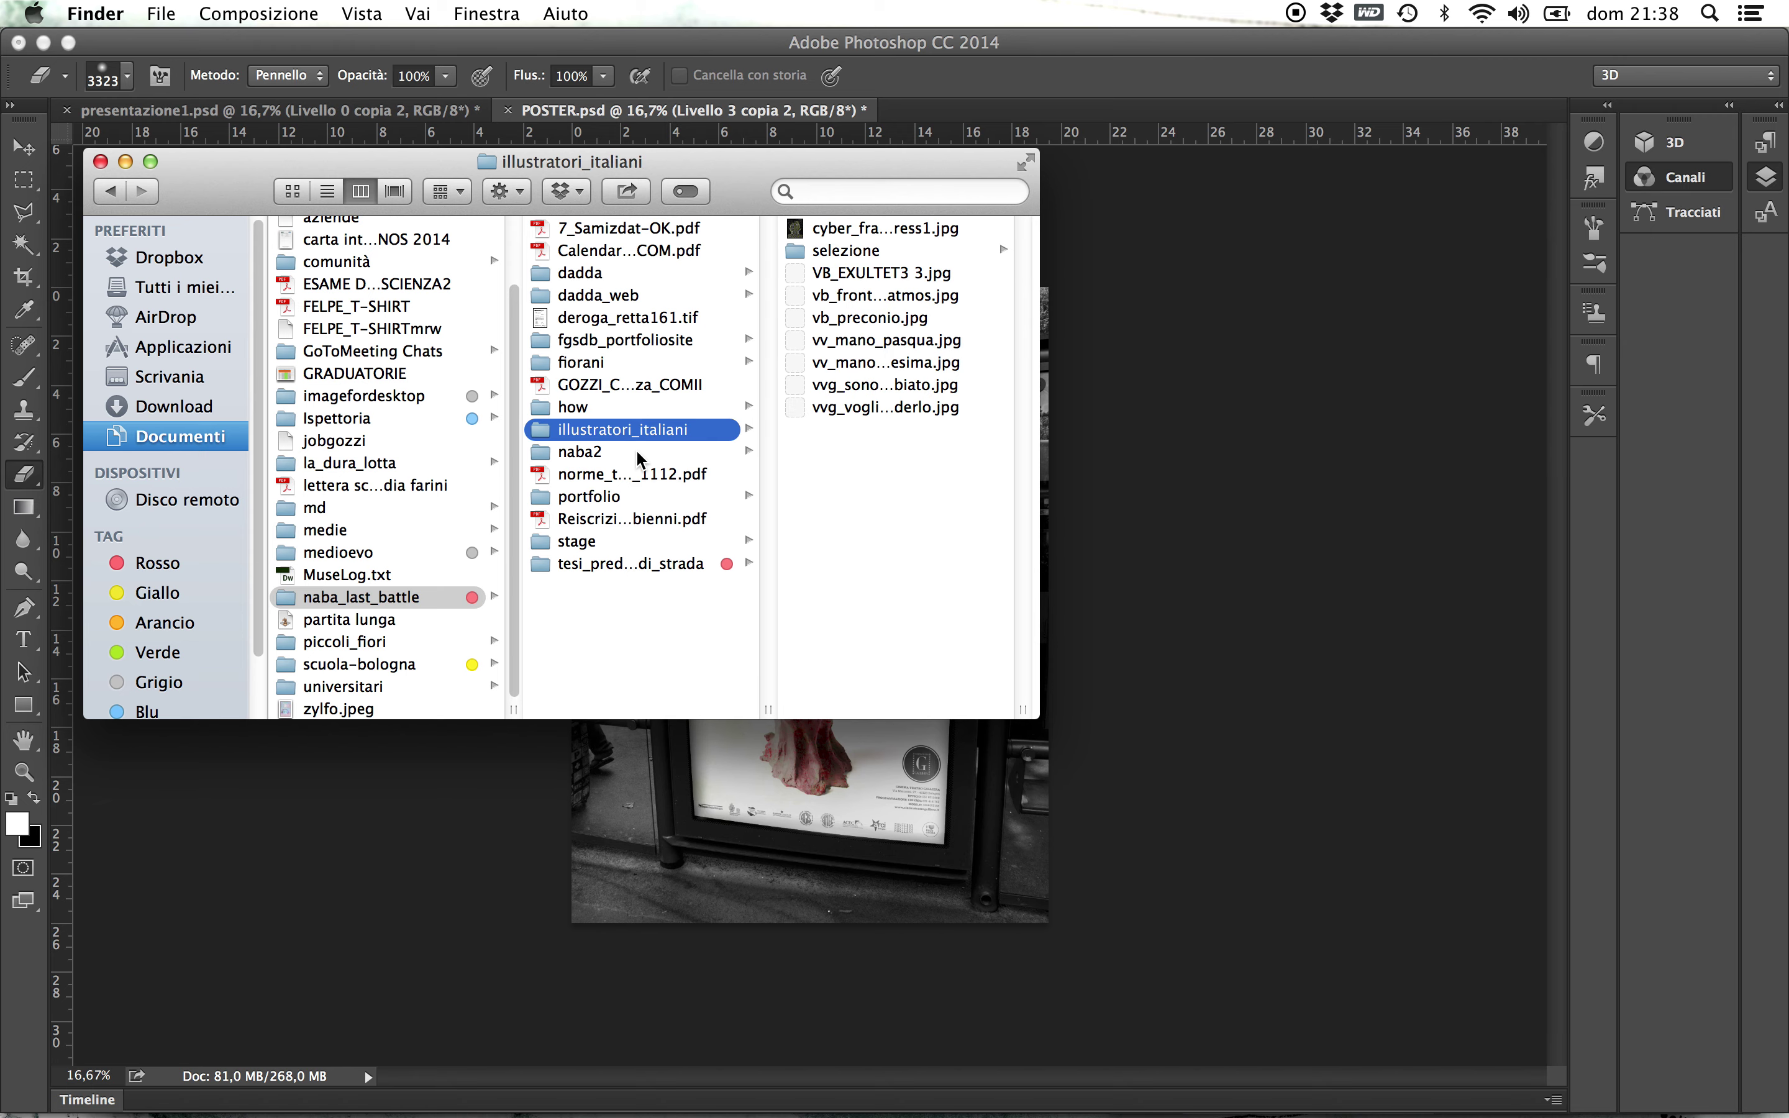
{"action": "left_click", "coordinate": [635, 450]}
{"action": "left_click", "coordinate": [901, 543]}
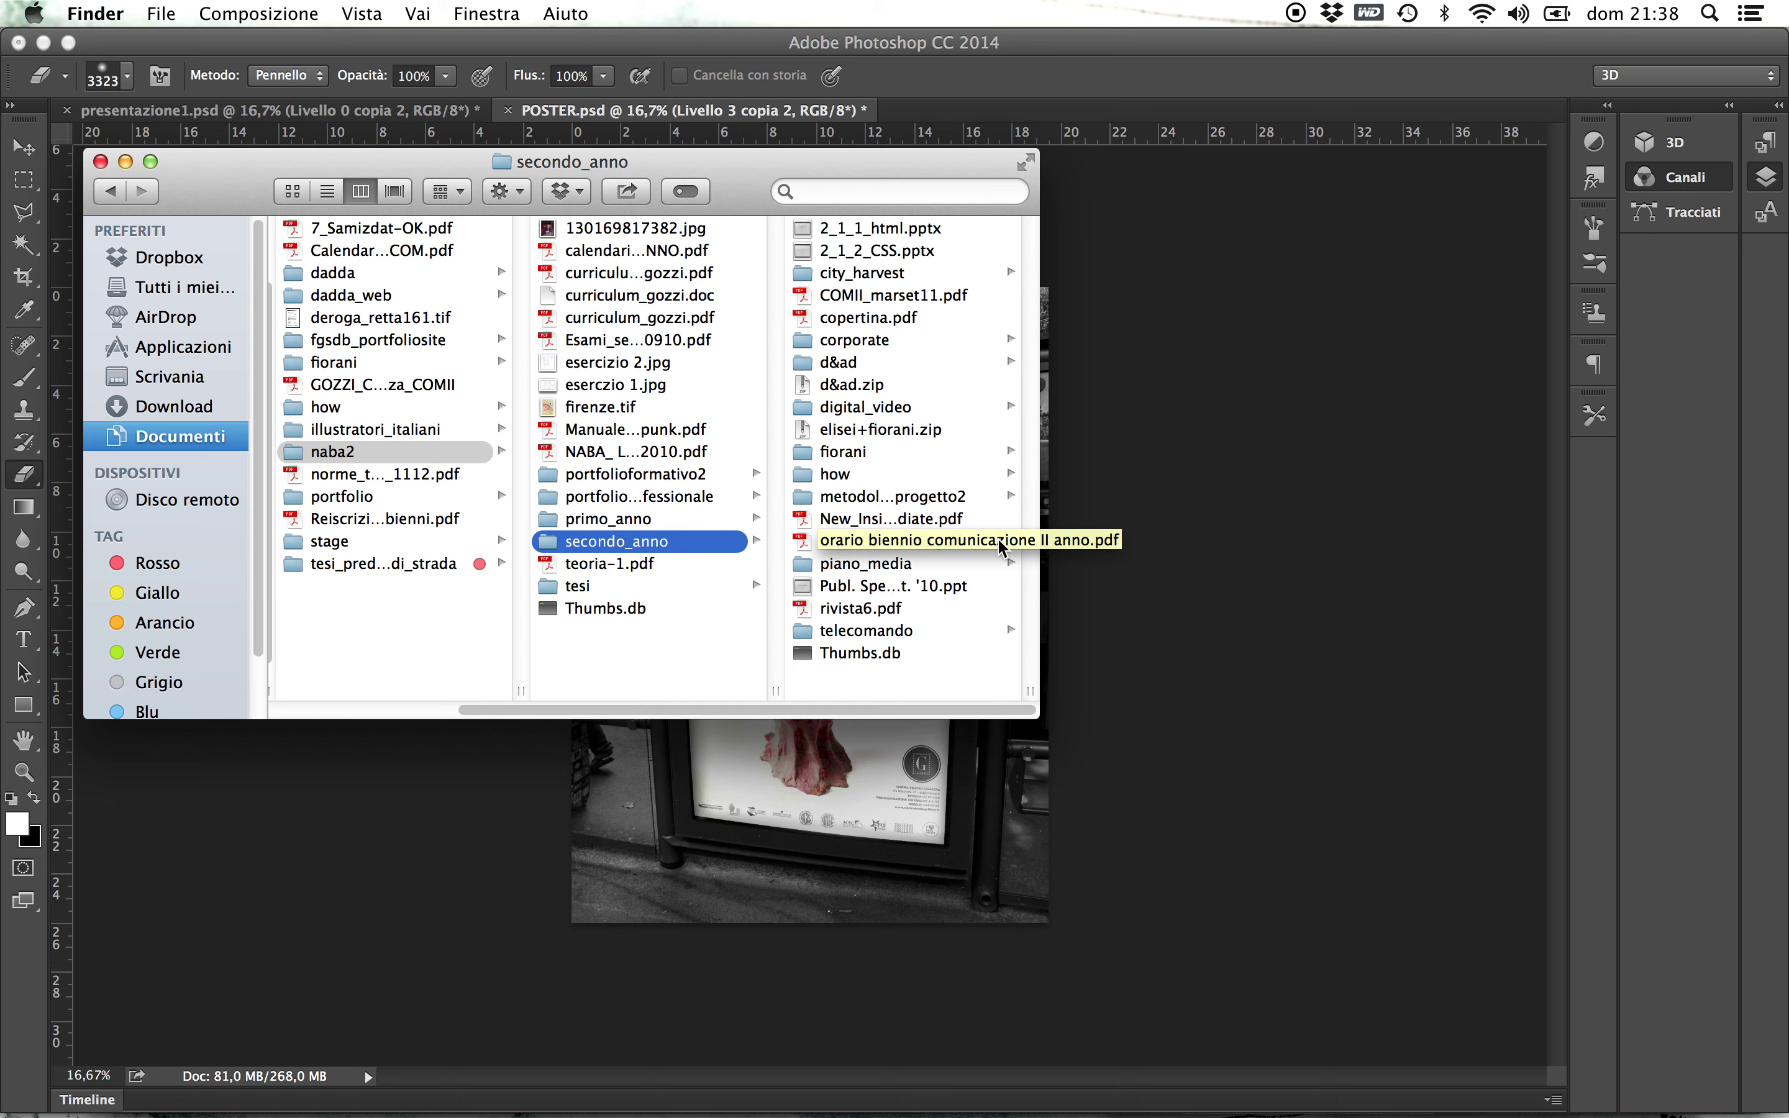
{"action": "left_click", "coordinate": [991, 496]}
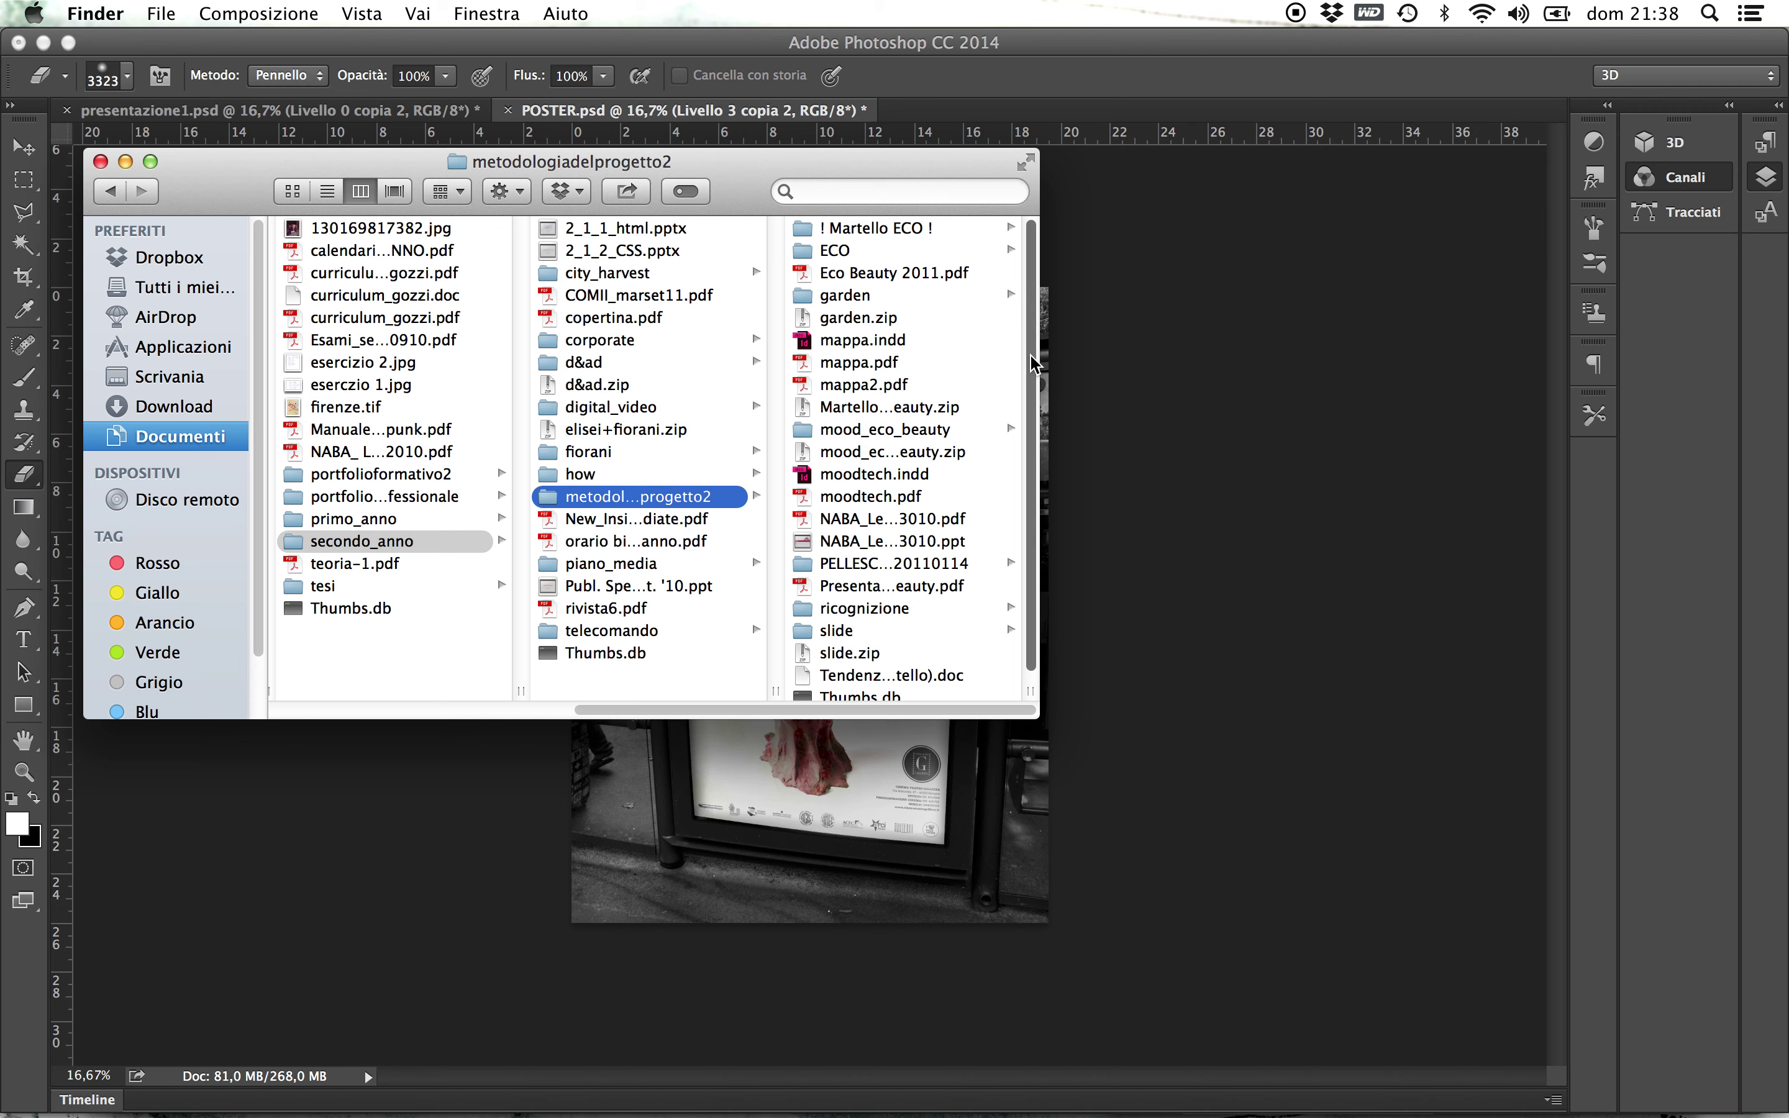
{"action": "left_click_drag", "start_coordinate": [1038, 368], "coordinate": [1031, 420]}
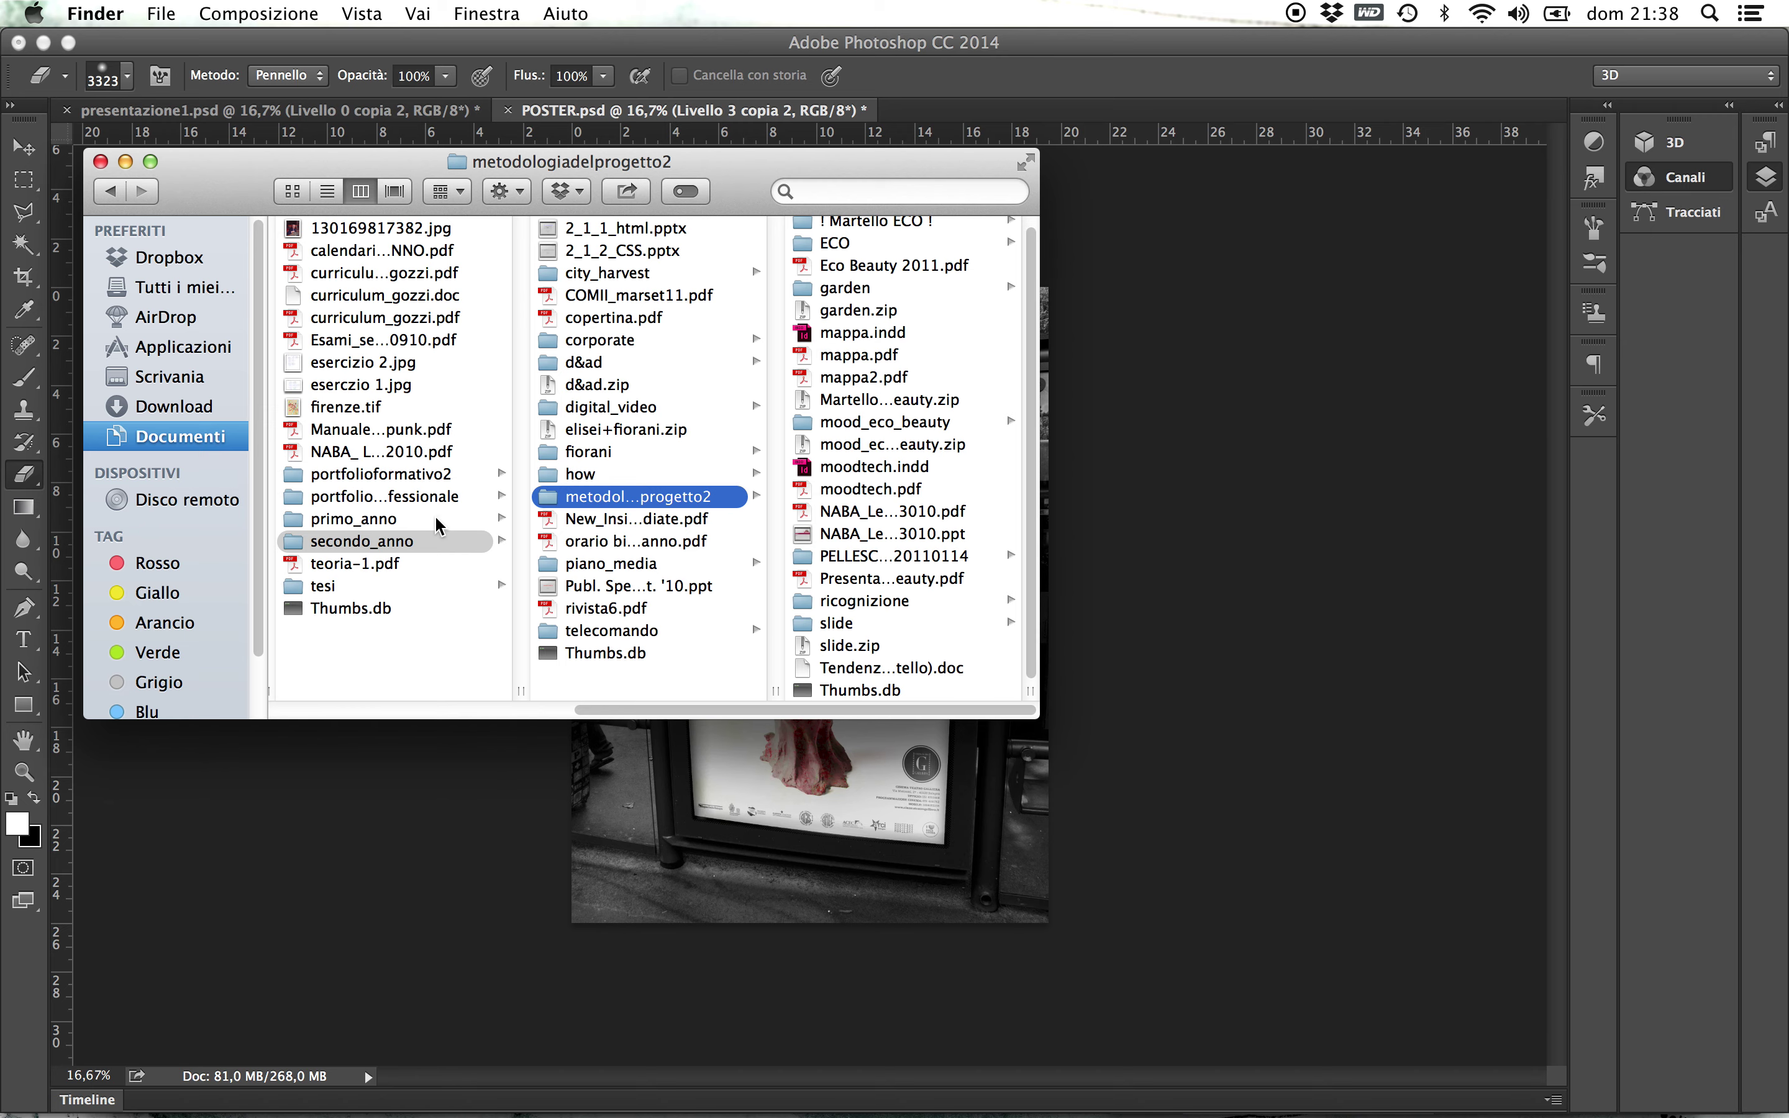
- Open the psd folder inside piano_media, going through ultratel, immagini and immagini_lavoro
{"action": "left_click", "coordinate": [602, 565]}
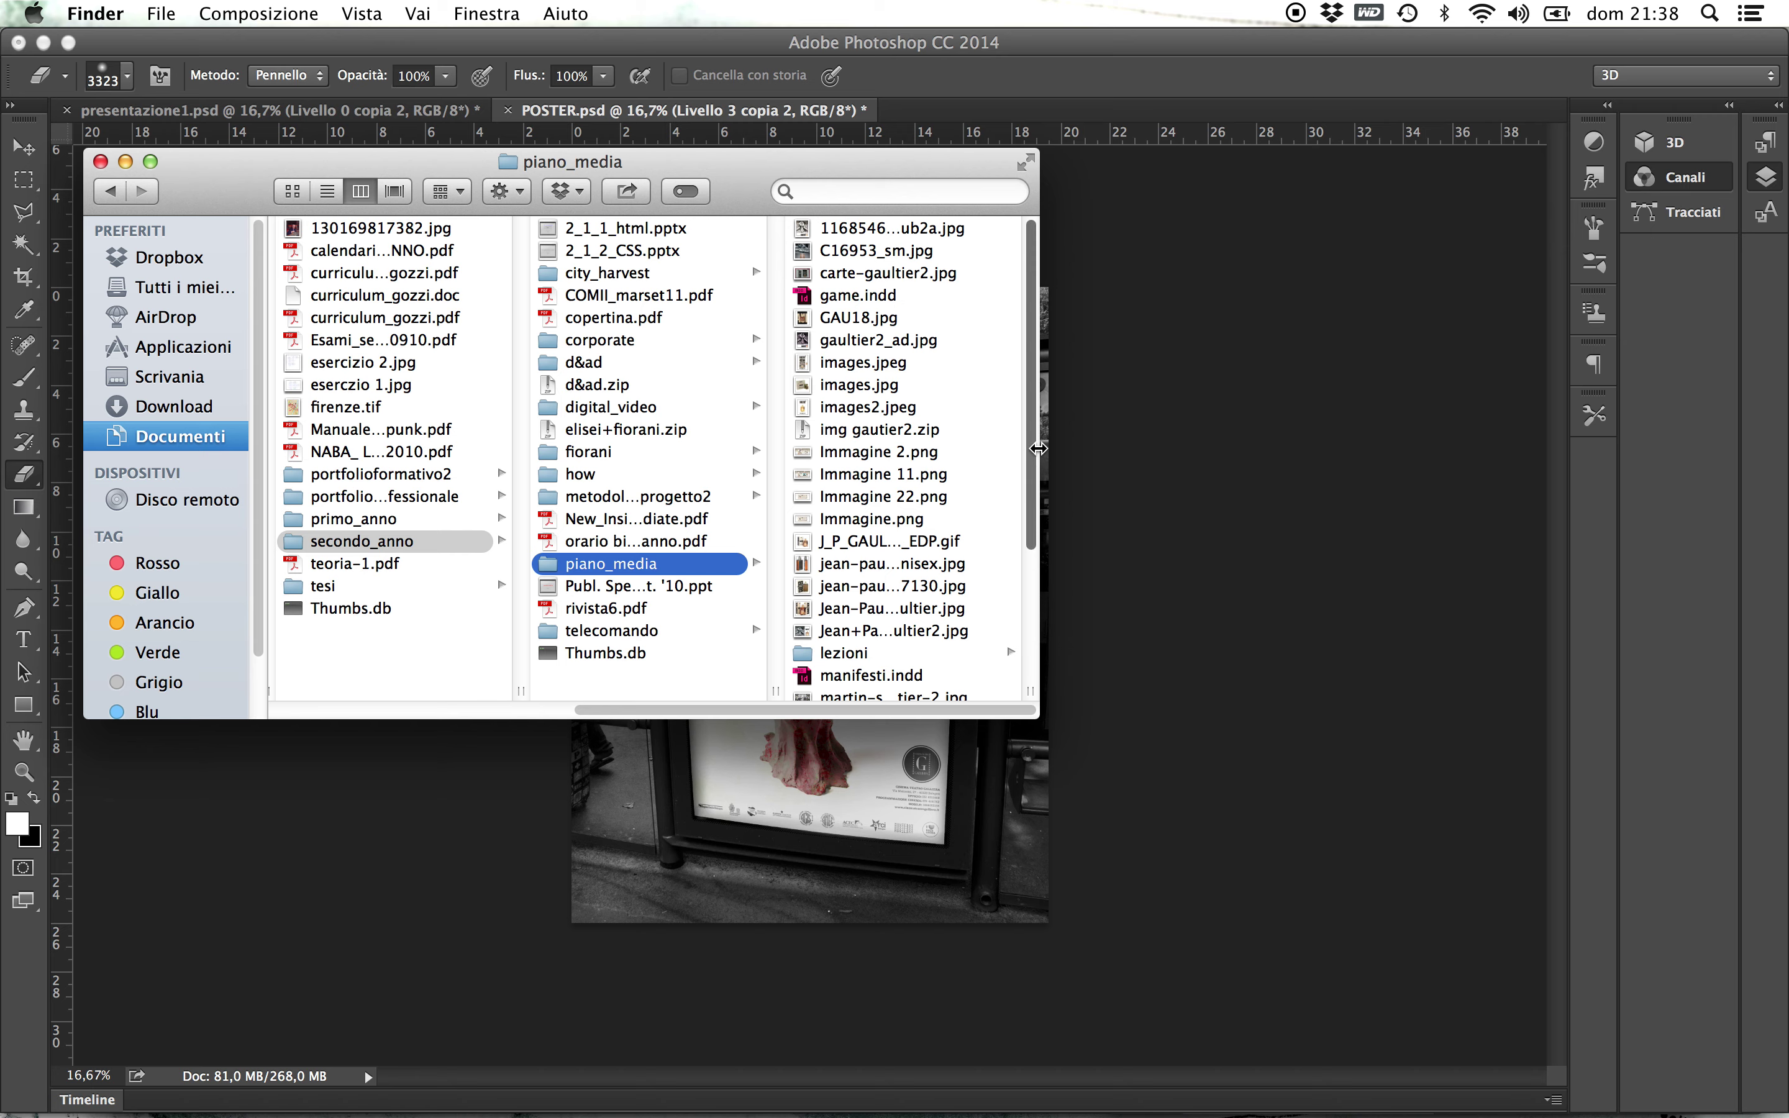
{"action": "scroll", "coordinate": [1038, 452], "scroll_direction": "down", "scroll_amount": 6}
{"action": "left_click", "coordinate": [865, 692]}
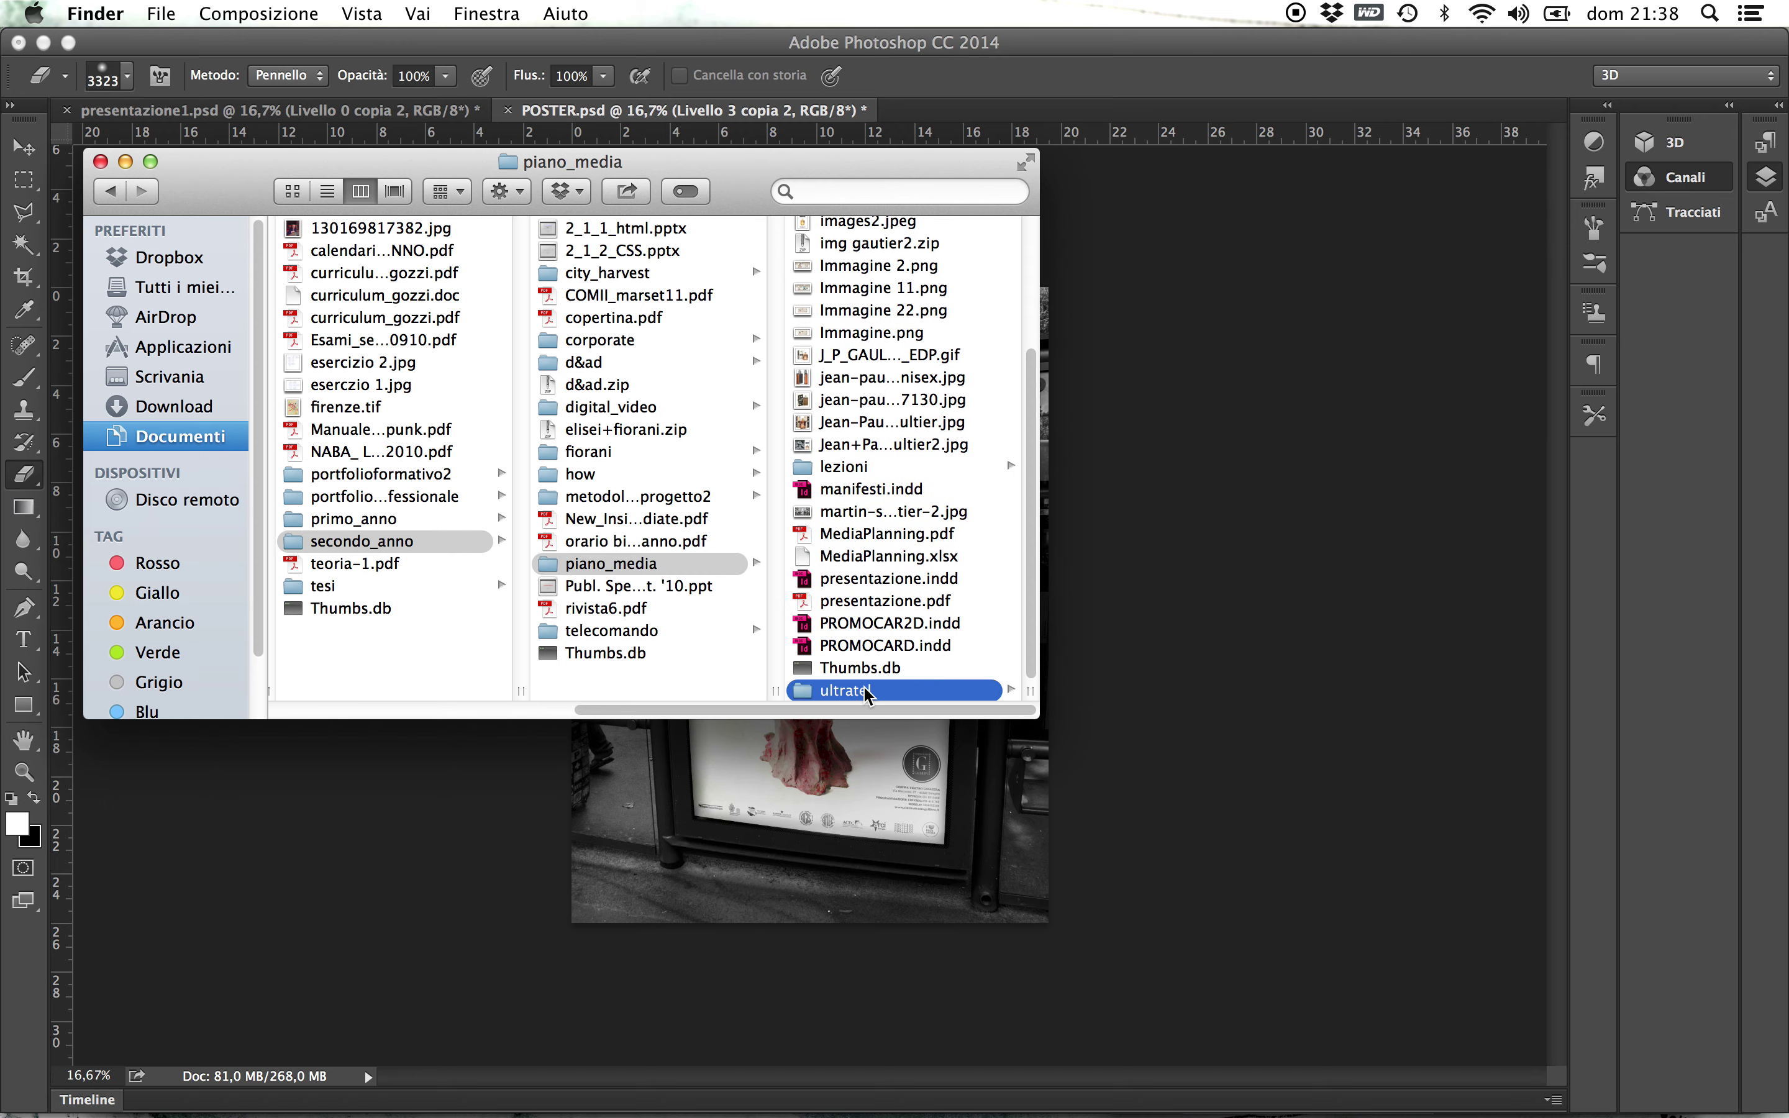
{"action": "left_click", "coordinate": [941, 274]}
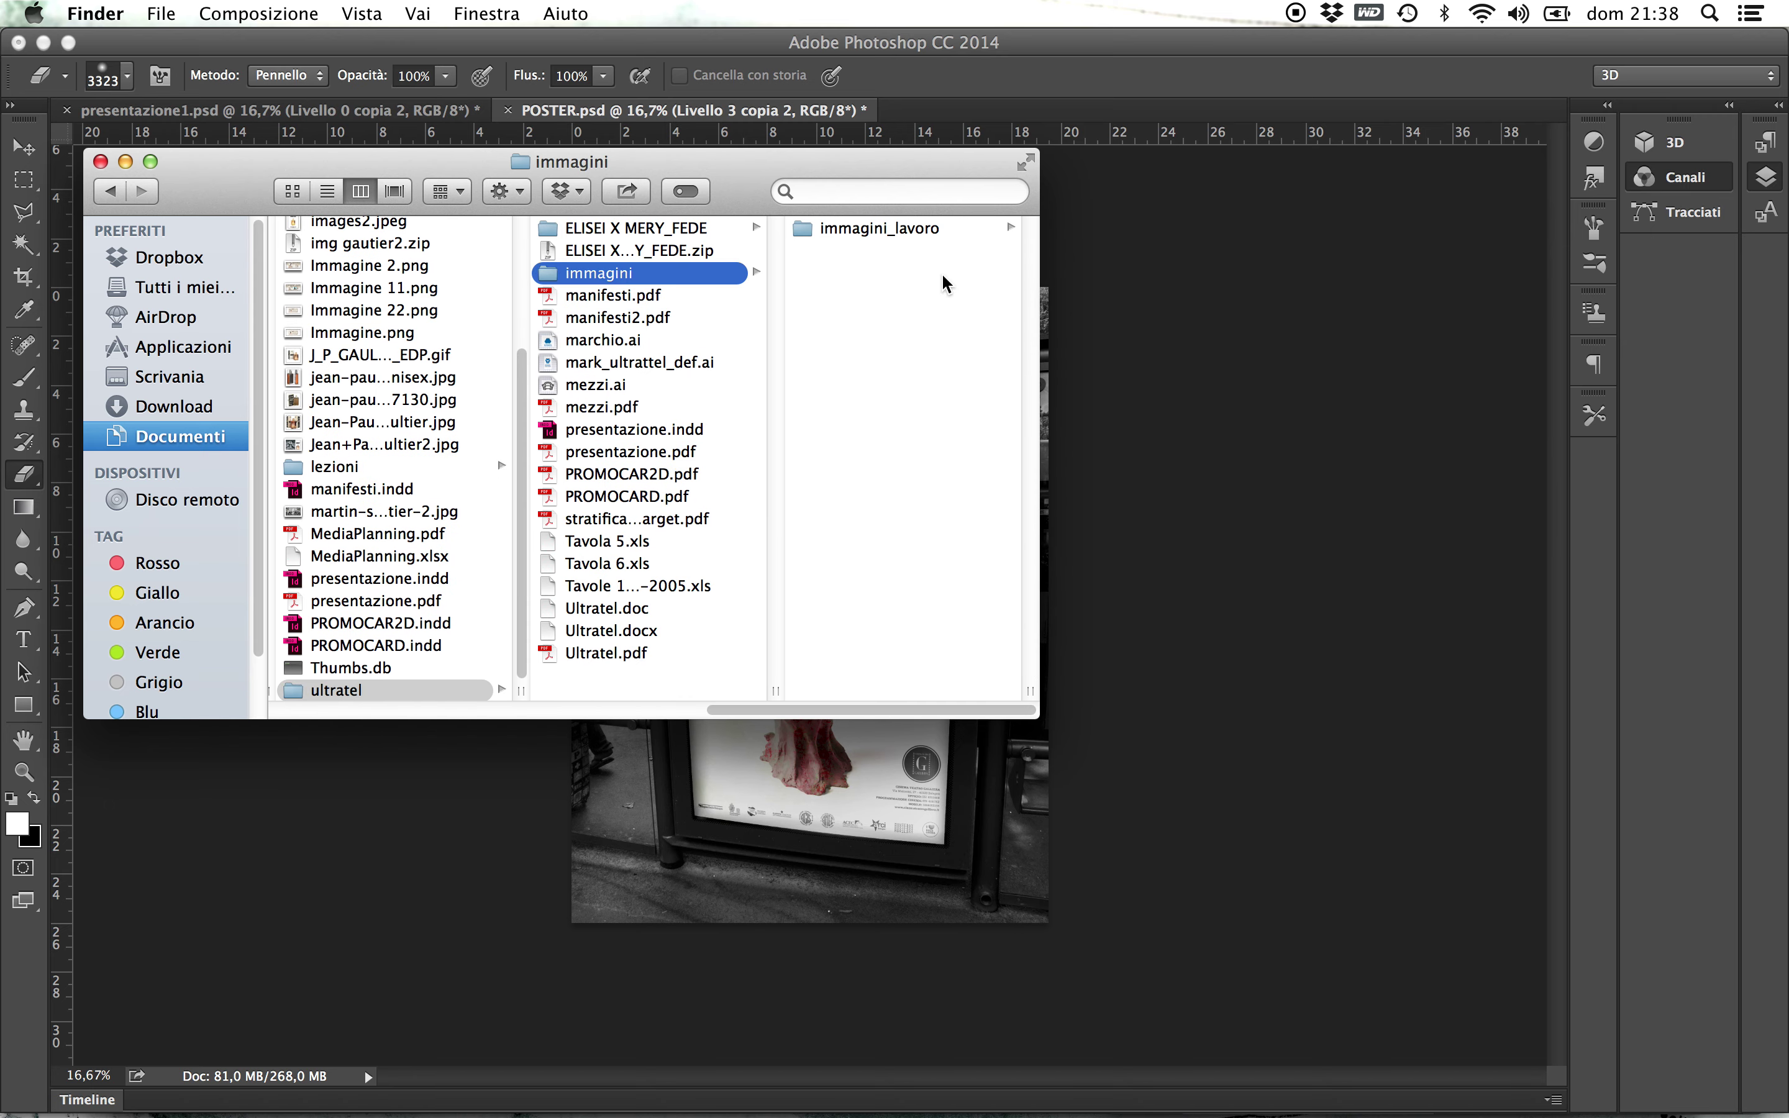
{"action": "left_click", "coordinate": [946, 231]}
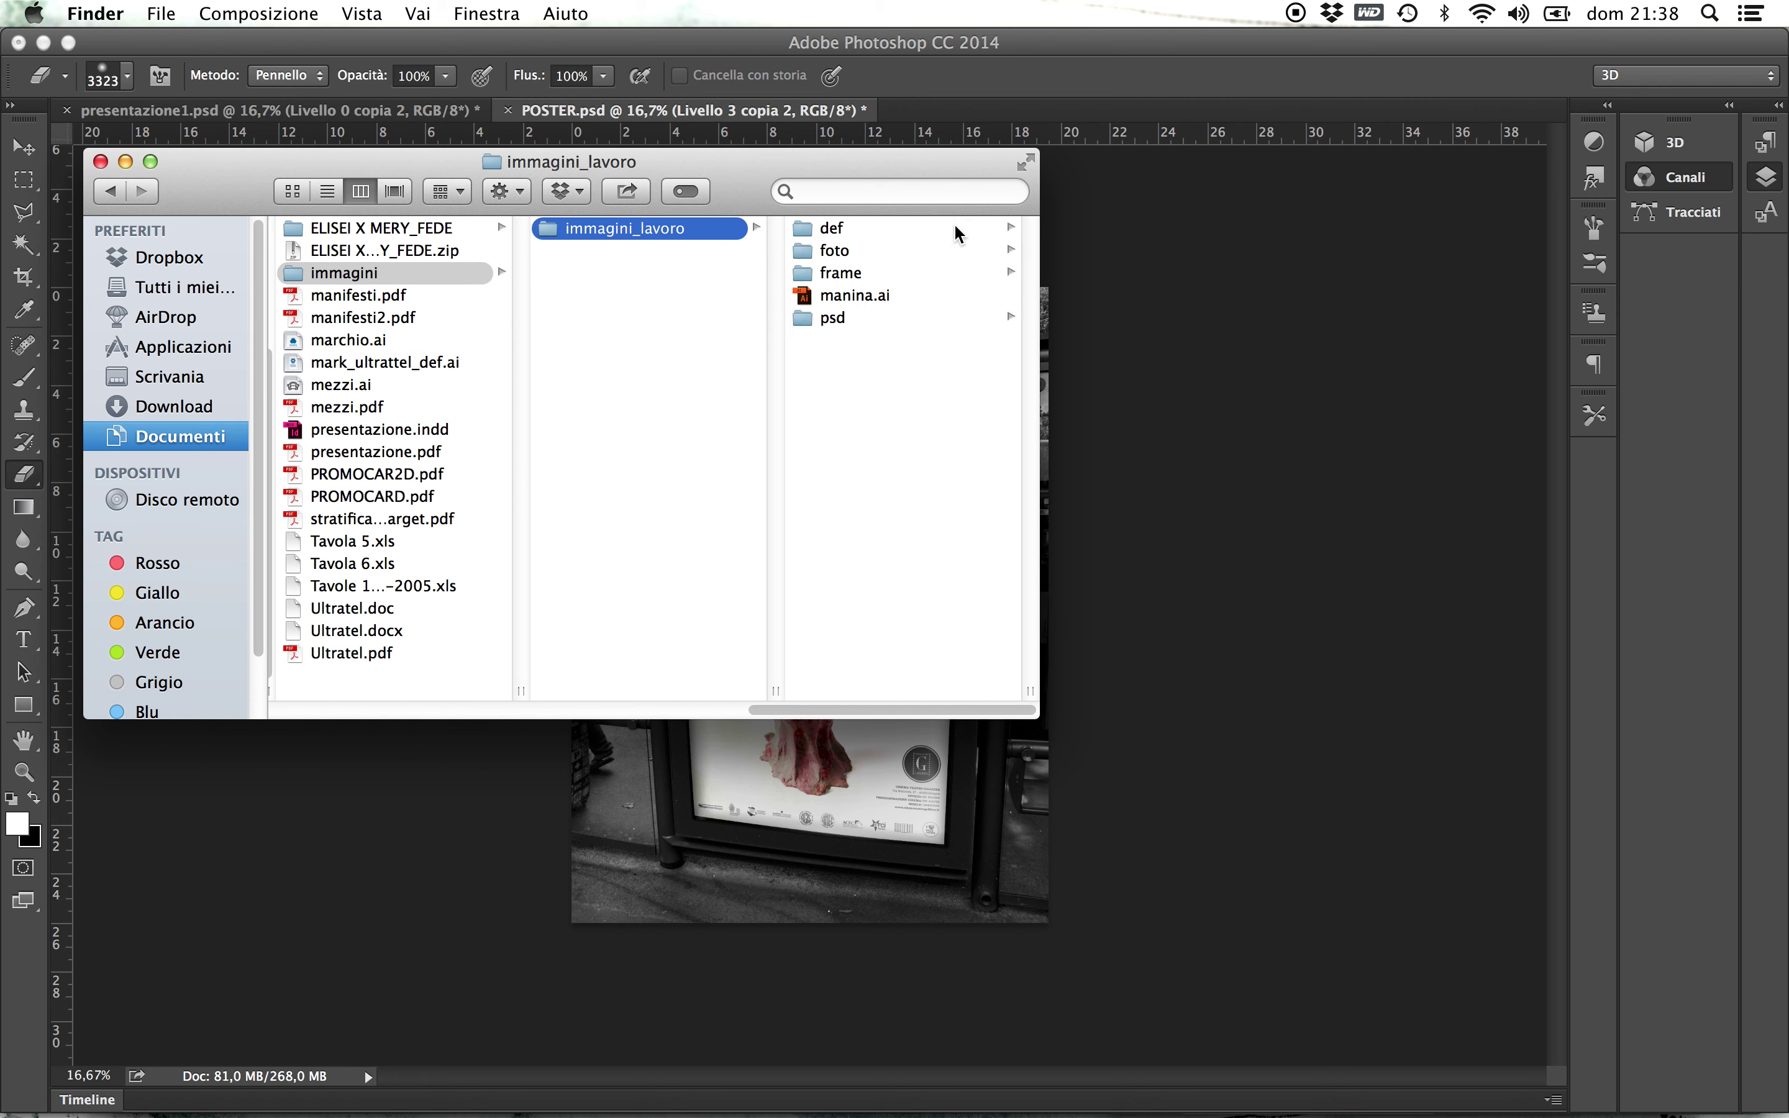
{"action": "left_click", "coordinate": [879, 319]}
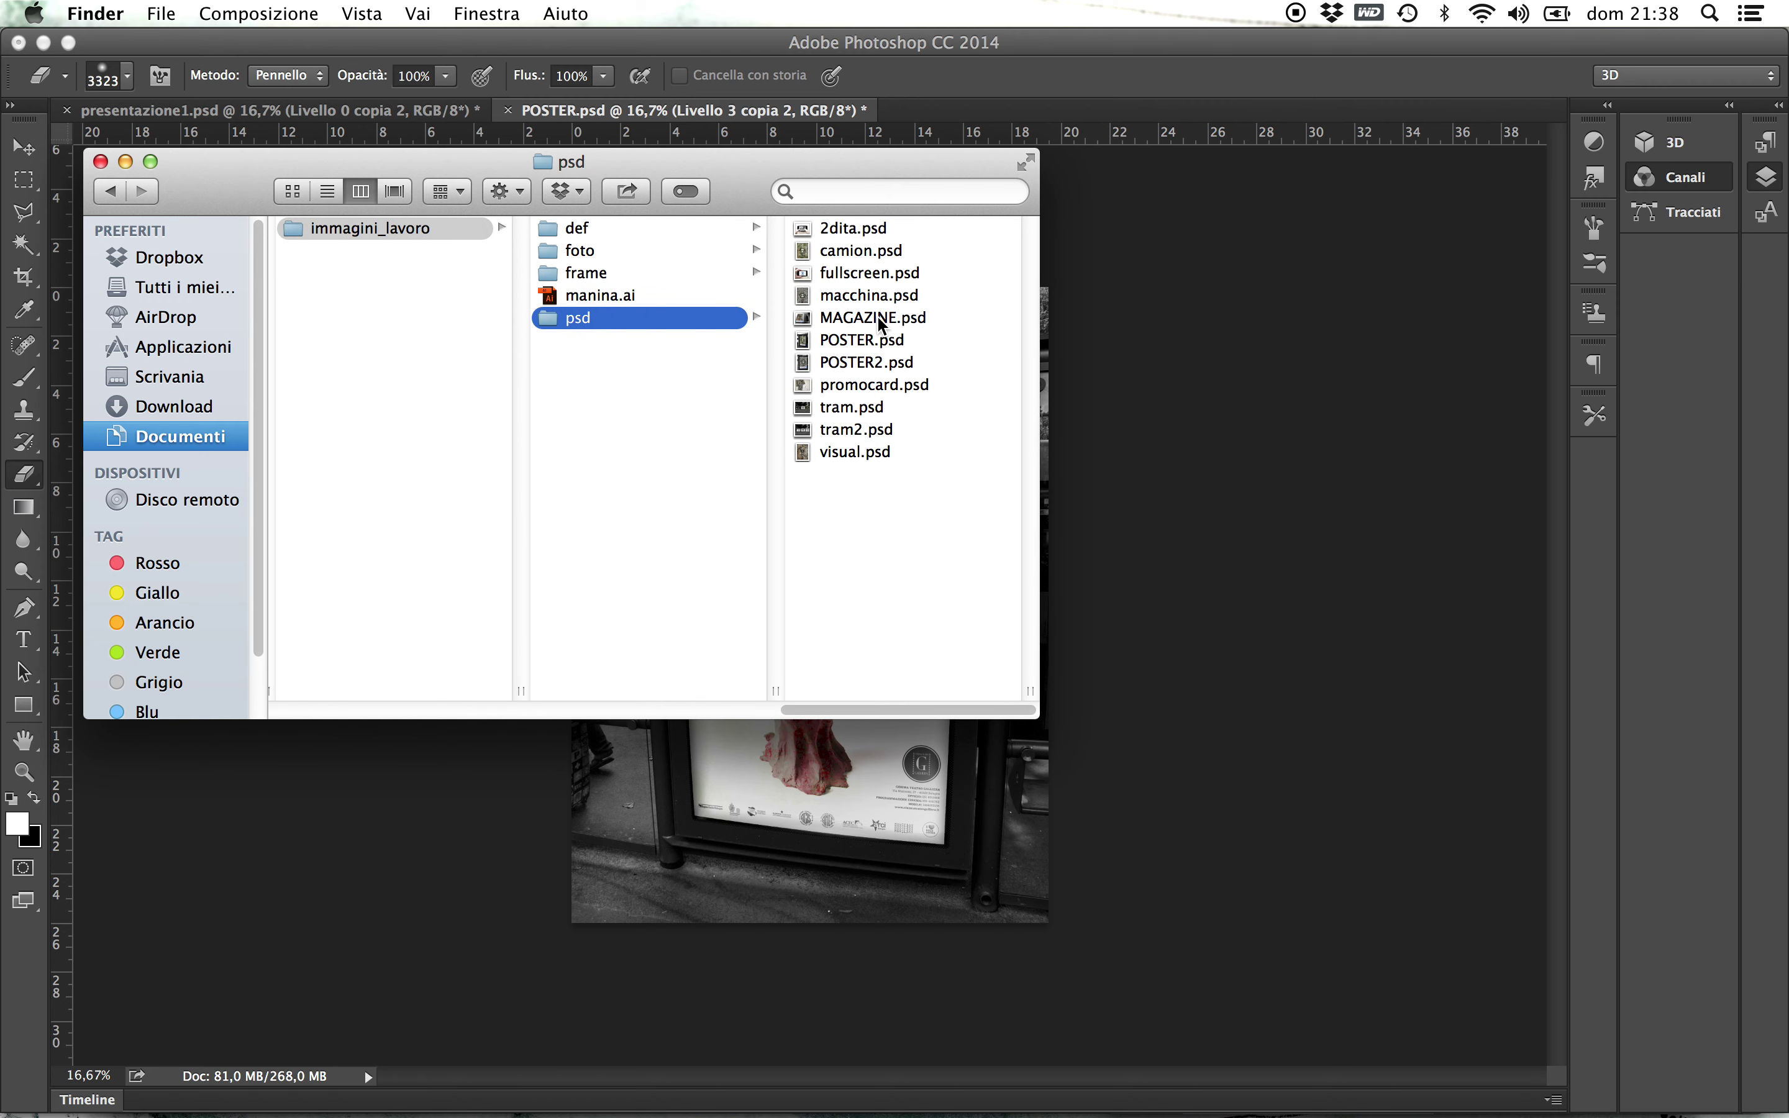
- Preview the mockup files 2dita, visual, tram2, tram, promocard, POSTER2, POSTER and MAGAZINE in the psd folder, and return to Photoshop
{"action": "left_click", "coordinate": [876, 232]}
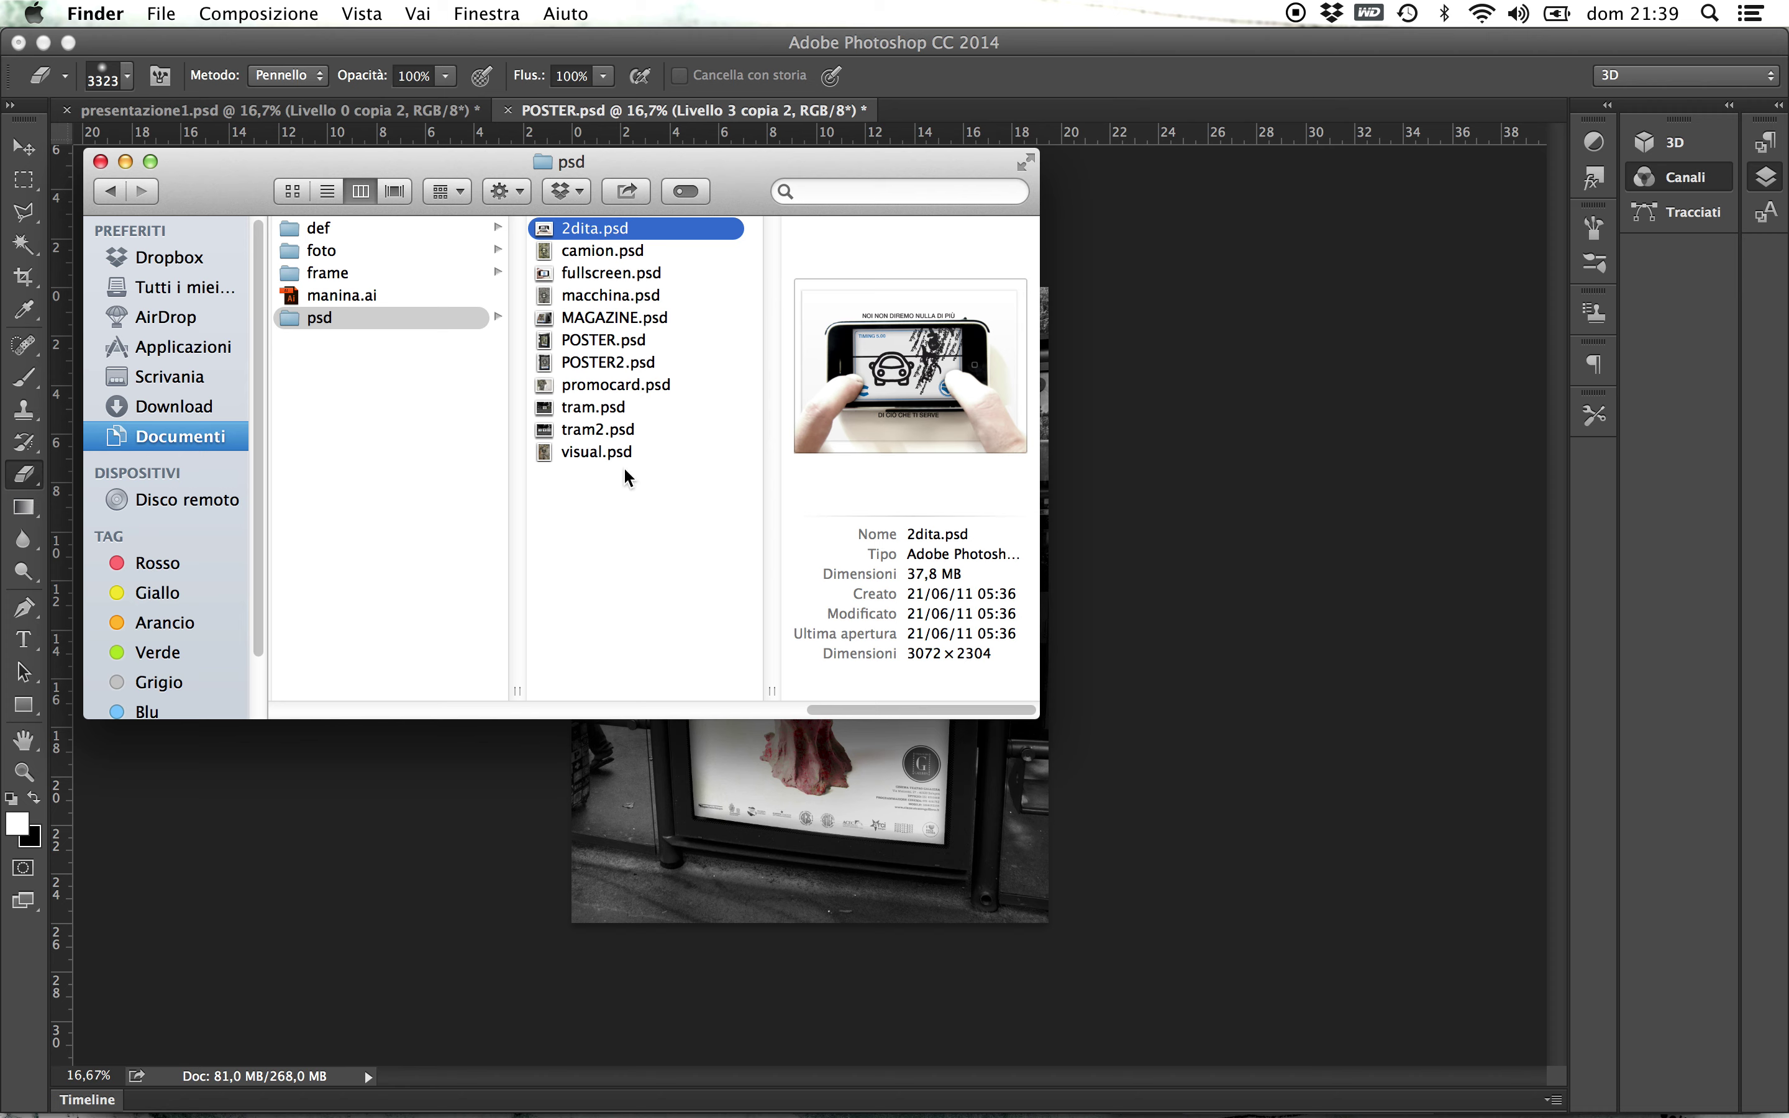
{"action": "left_click", "coordinate": [577, 451]}
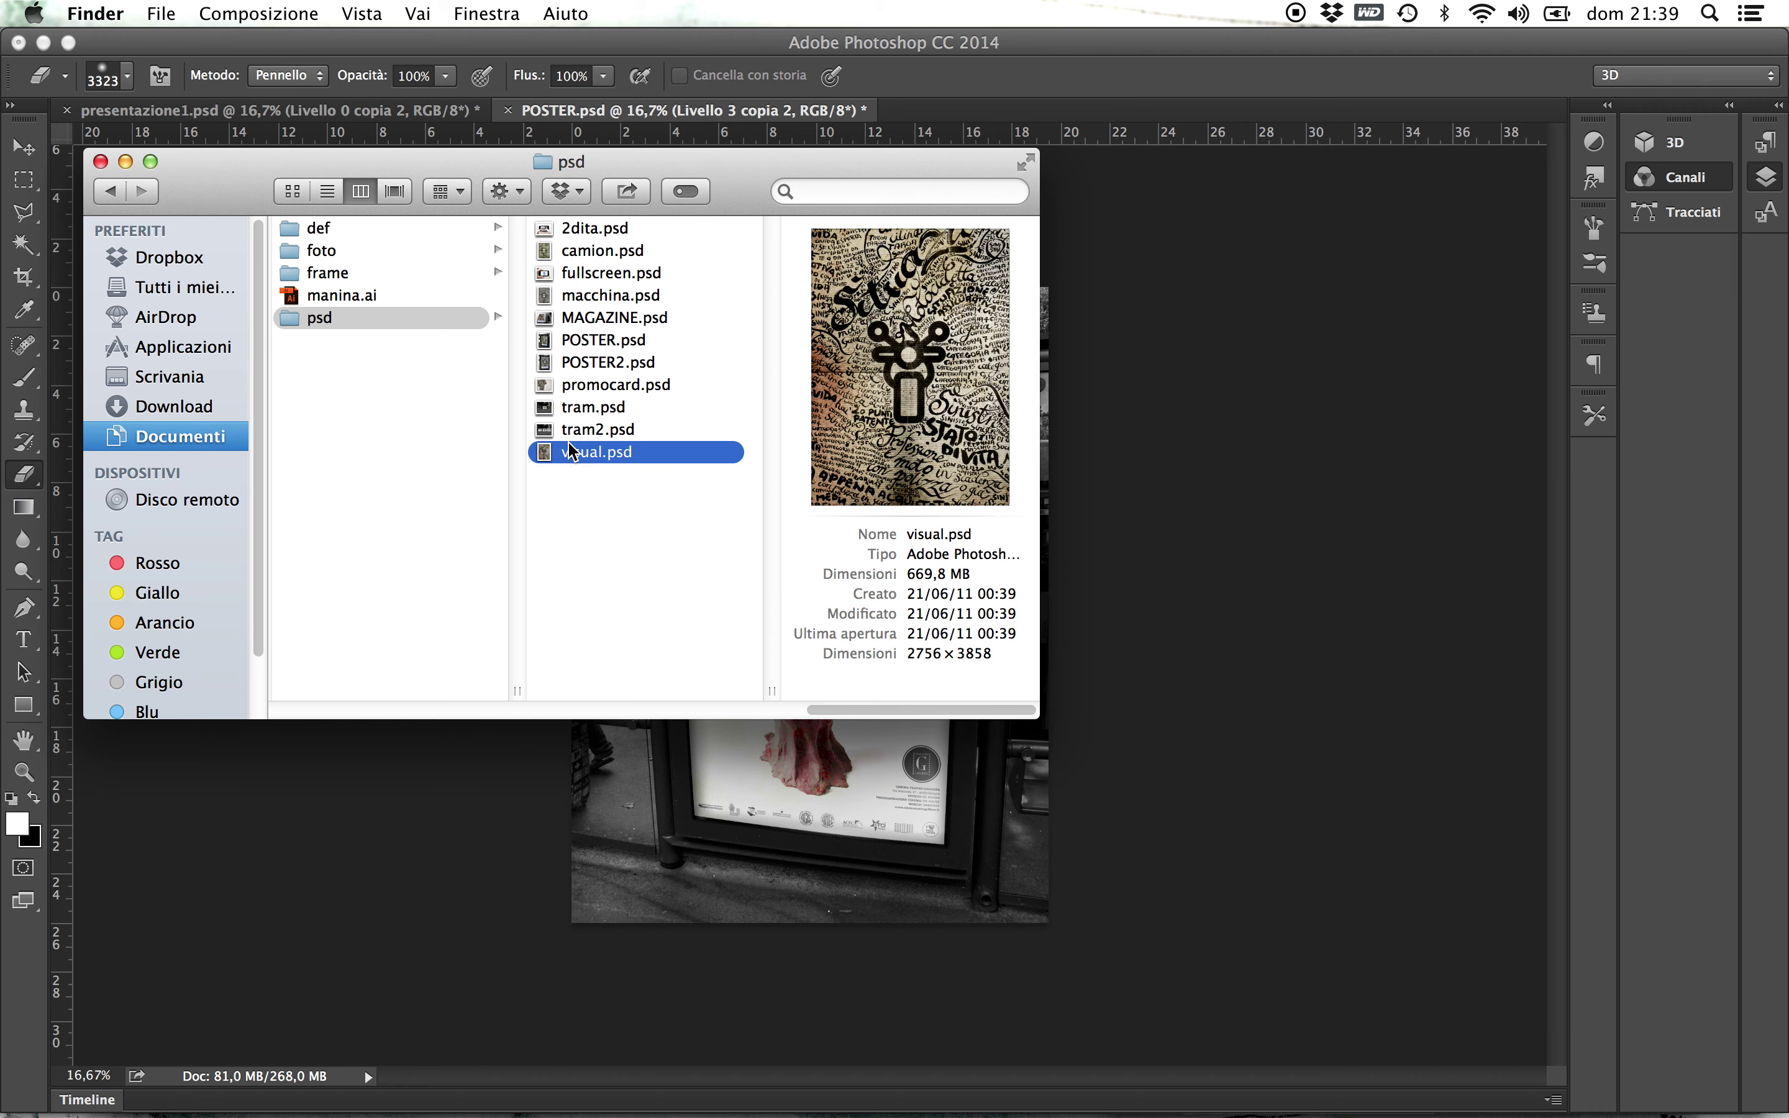
{"action": "left_click", "coordinate": [560, 430]}
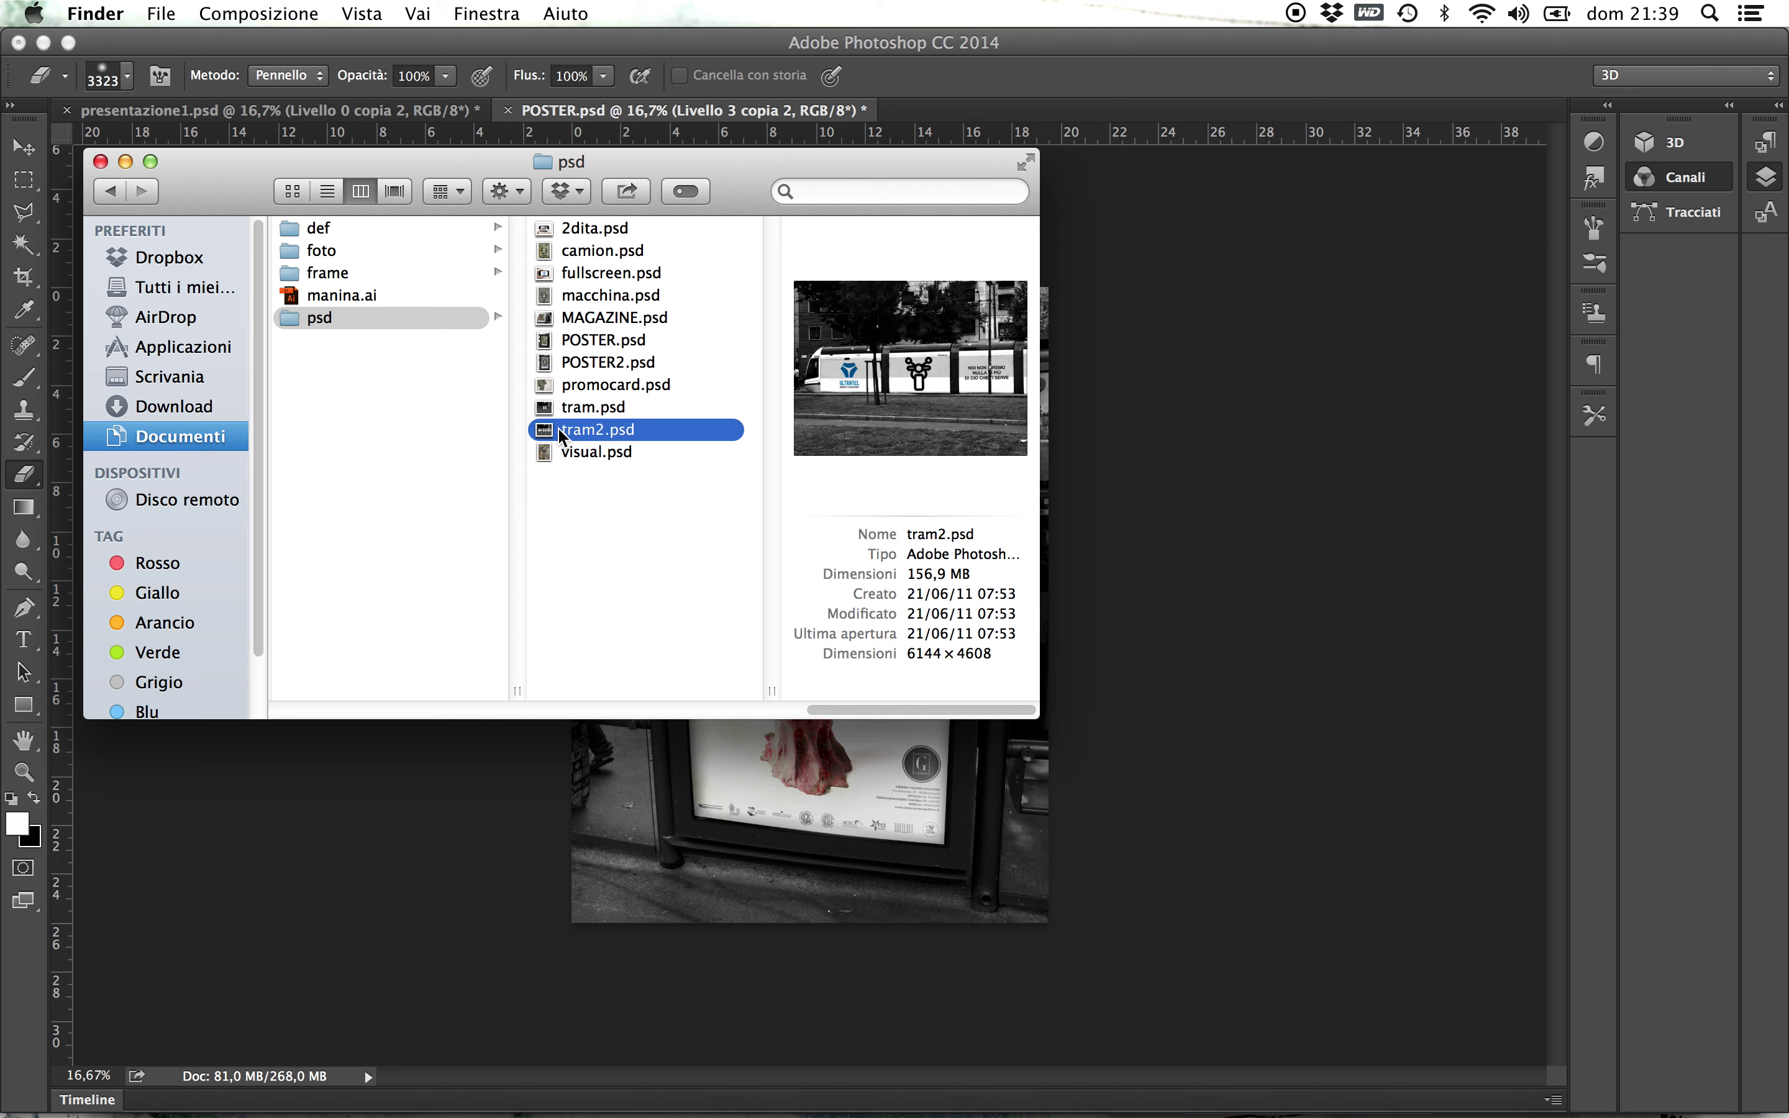
{"action": "left_click", "coordinate": [573, 411]}
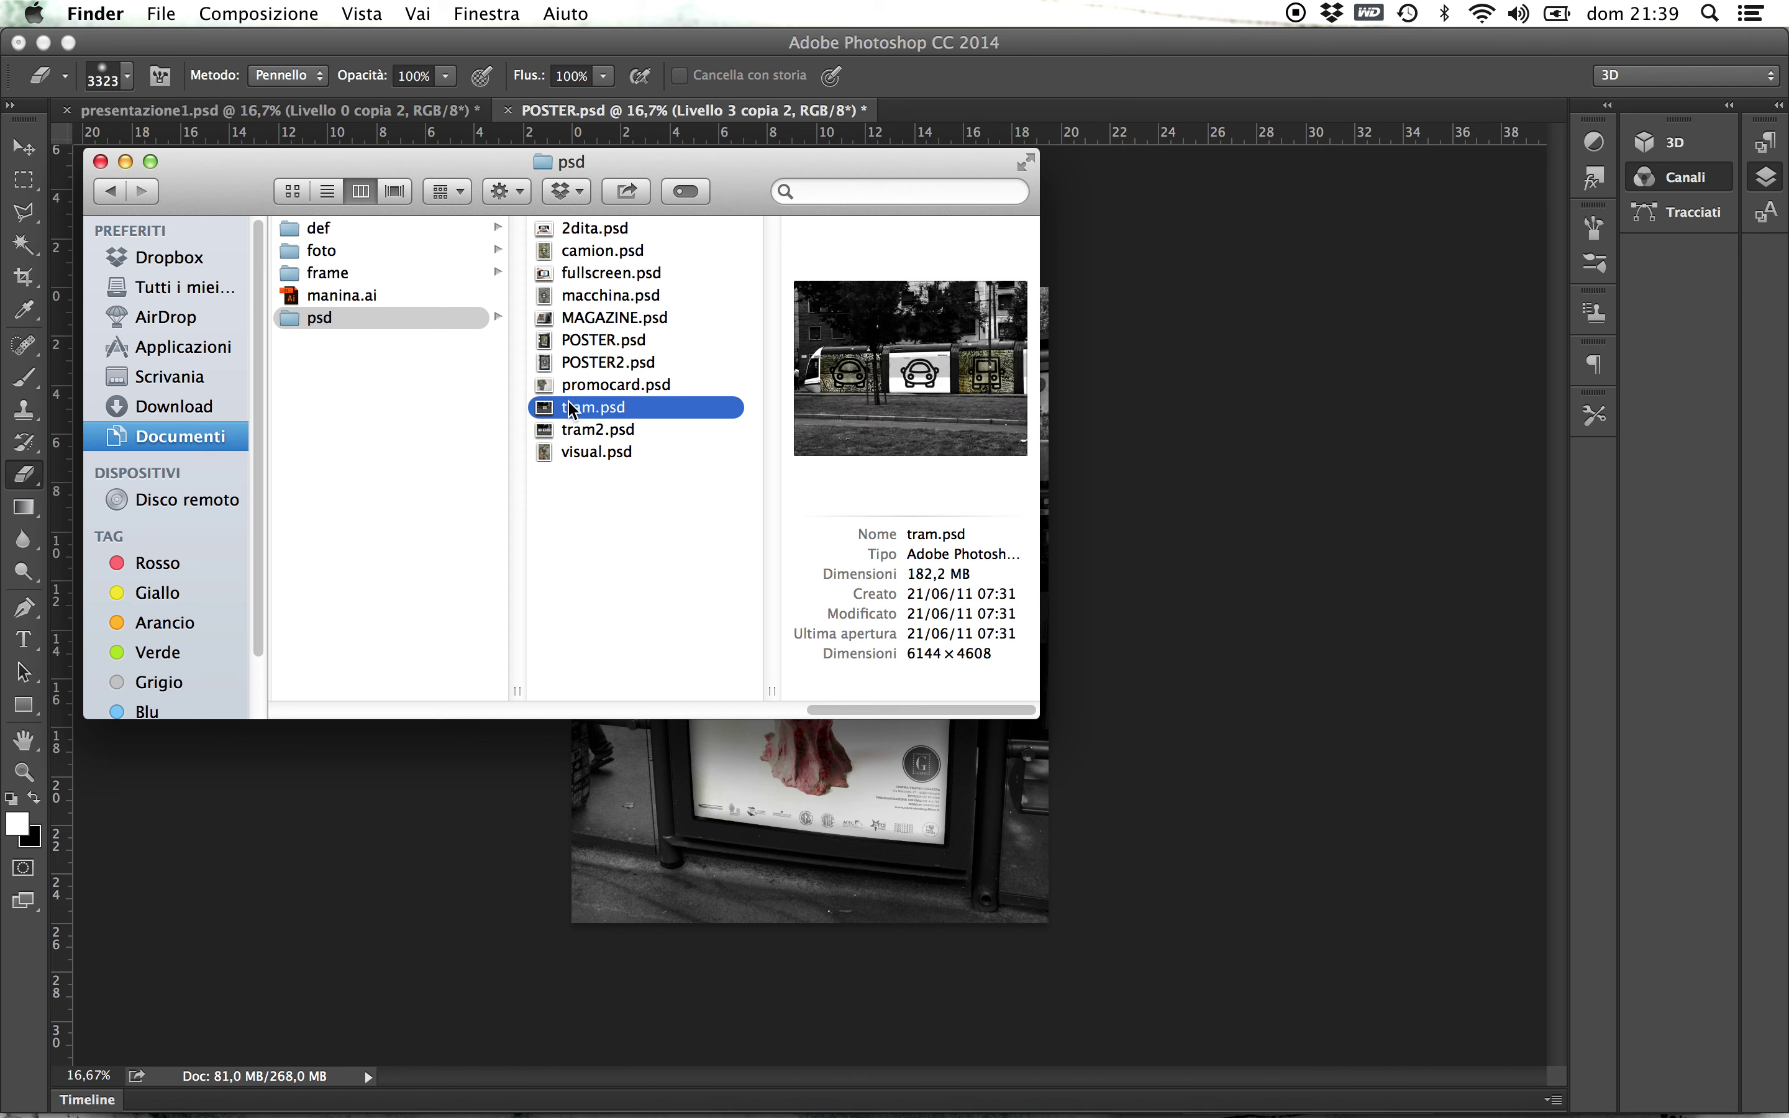
{"action": "left_click", "coordinate": [542, 386]}
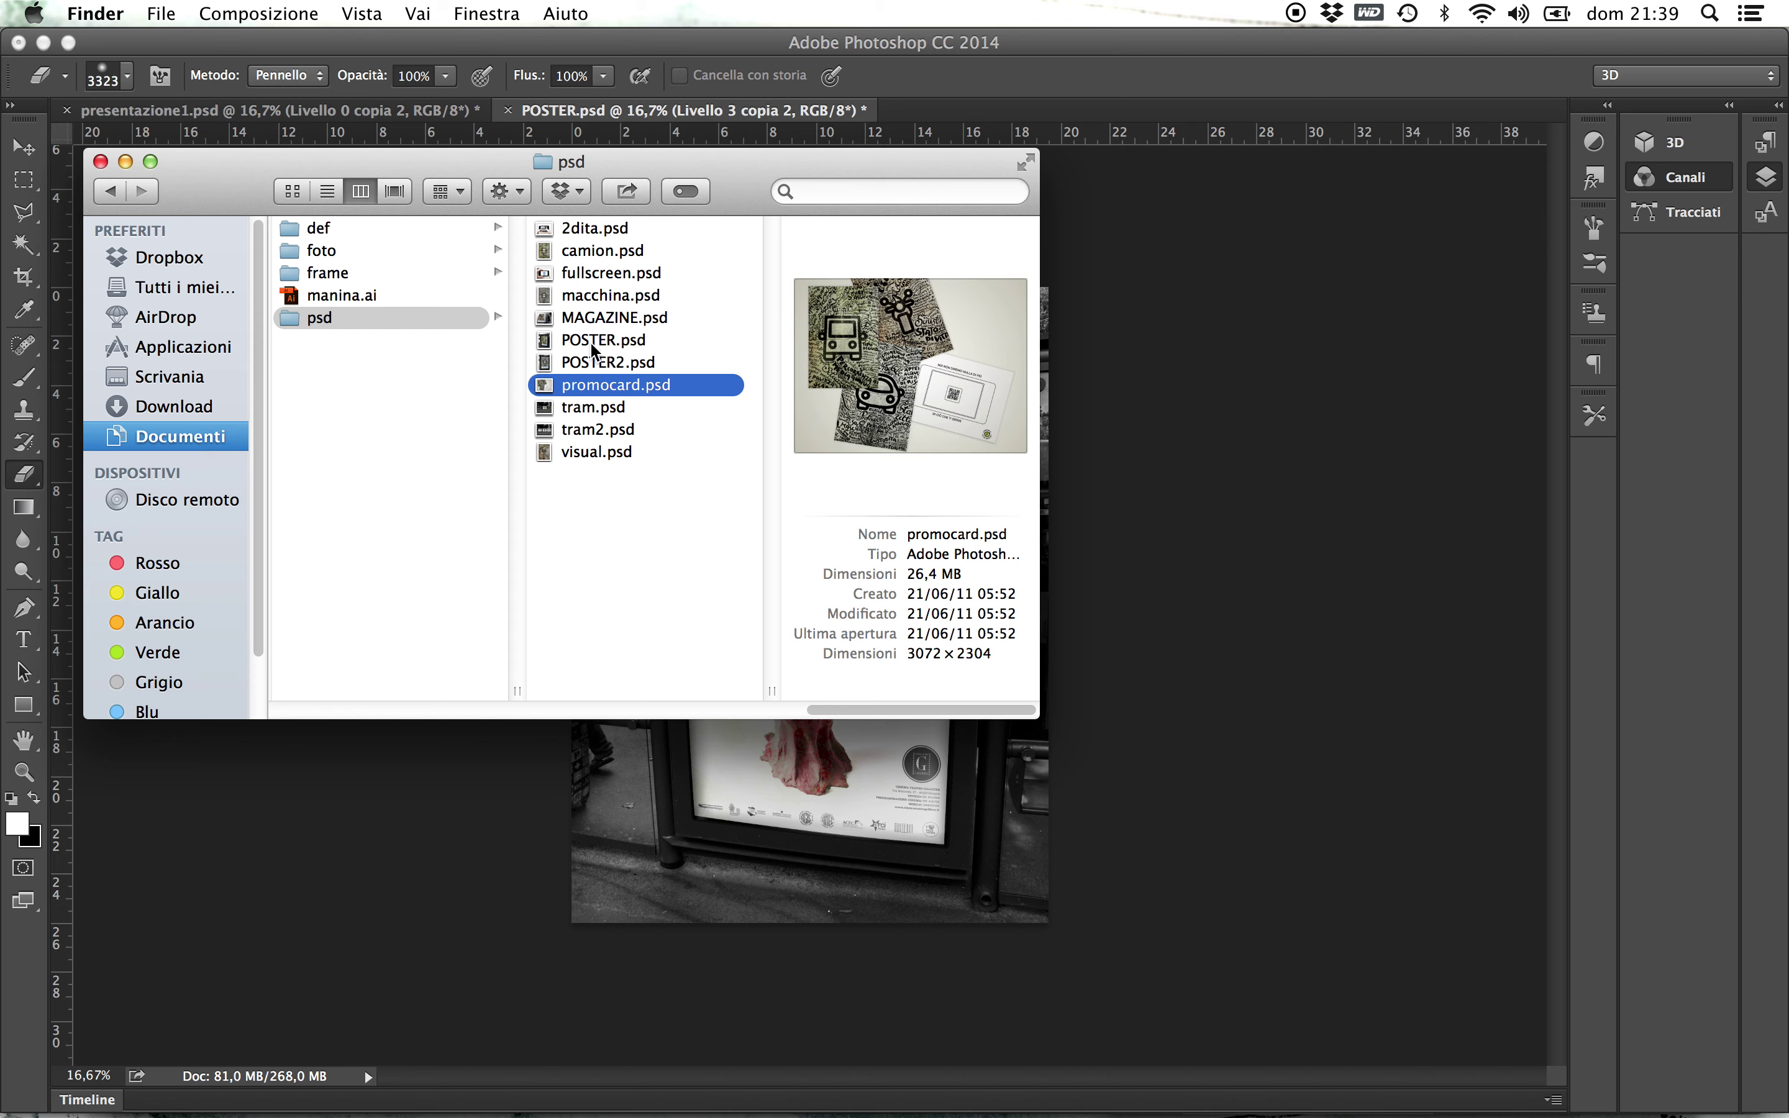
{"action": "left_click", "coordinate": [594, 364]}
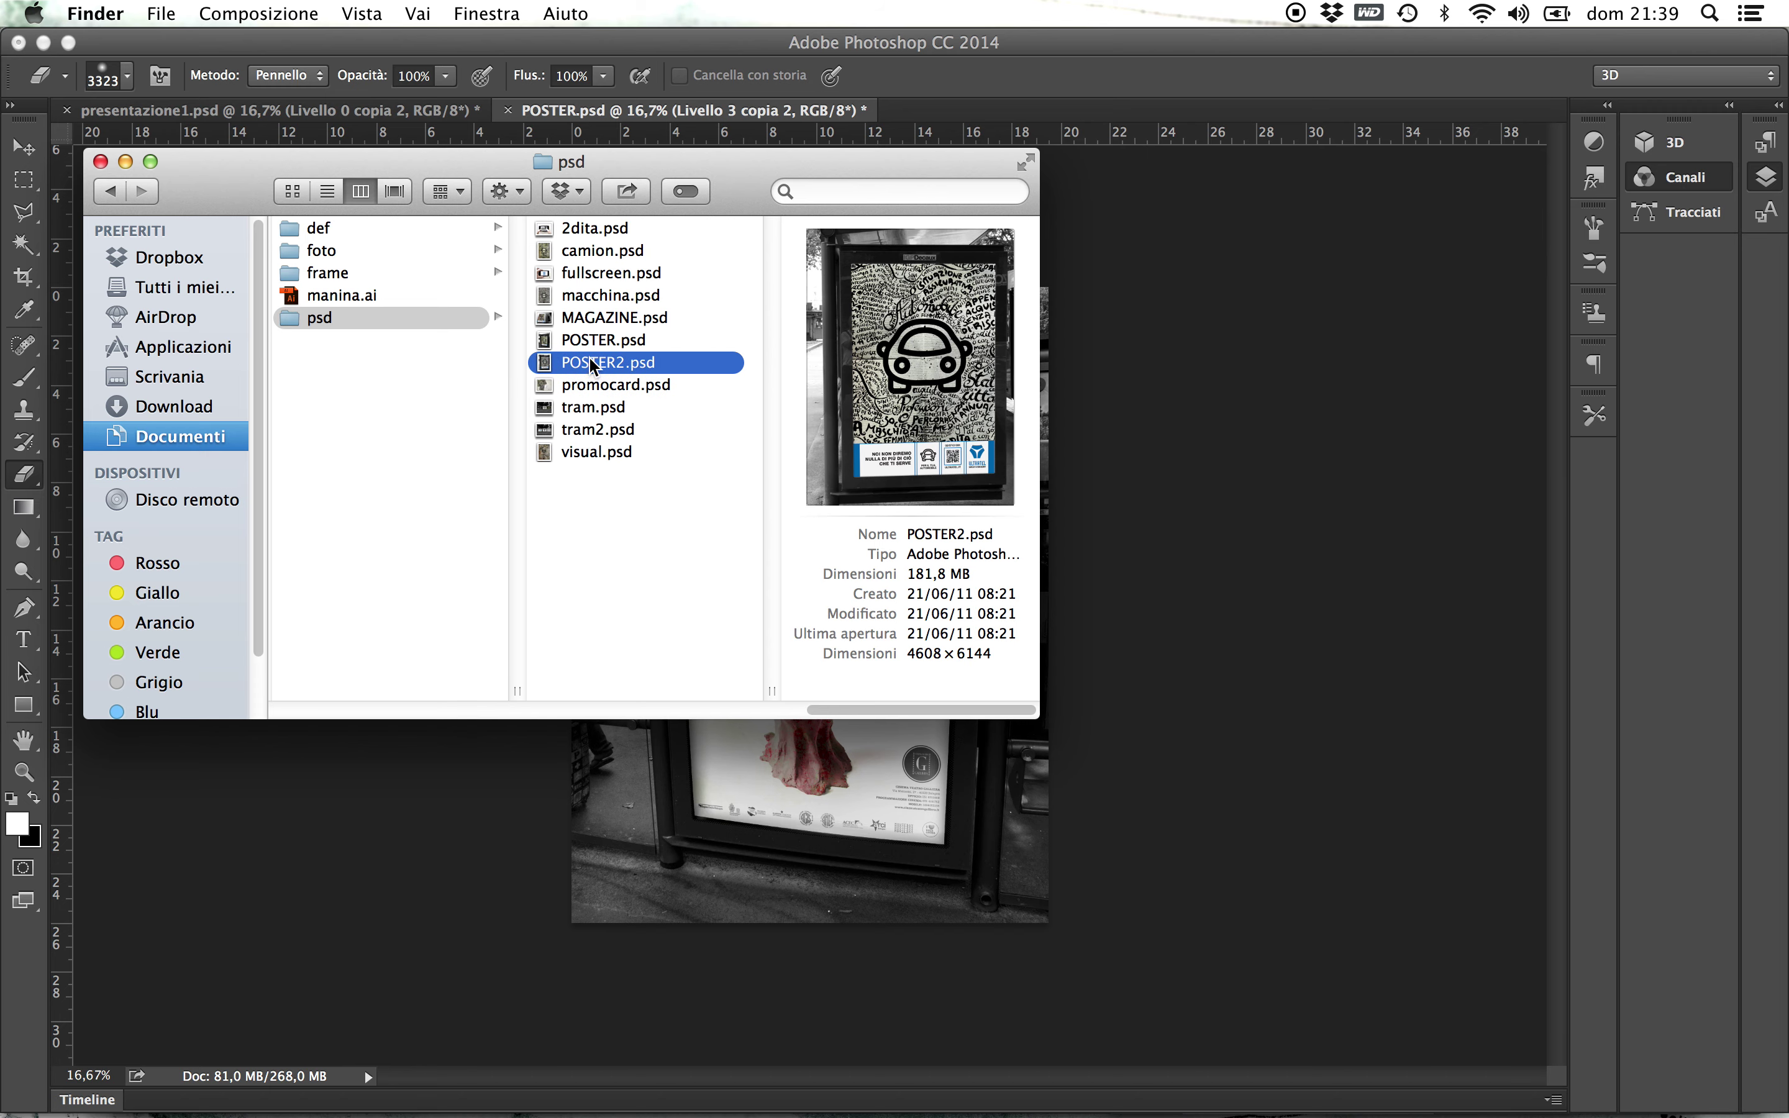
{"action": "left_click", "coordinate": [596, 341]}
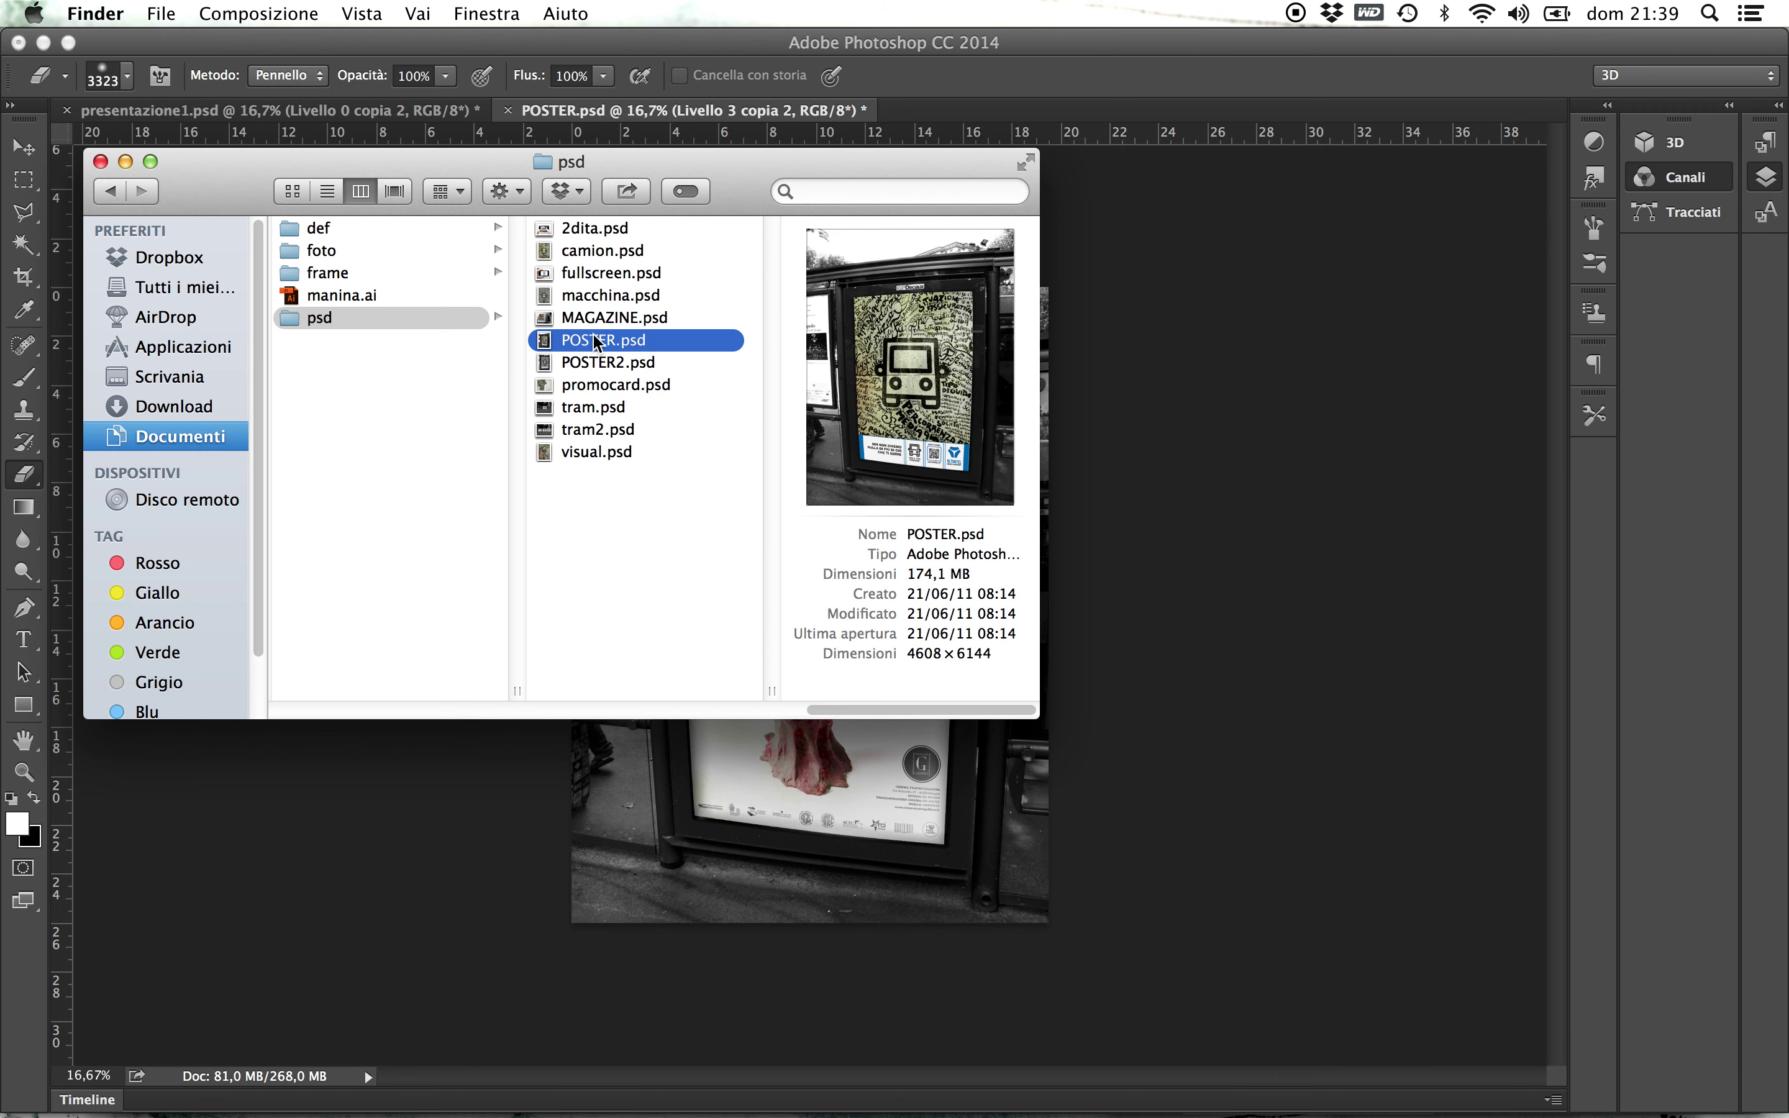
{"action": "left_click", "coordinate": [598, 319]}
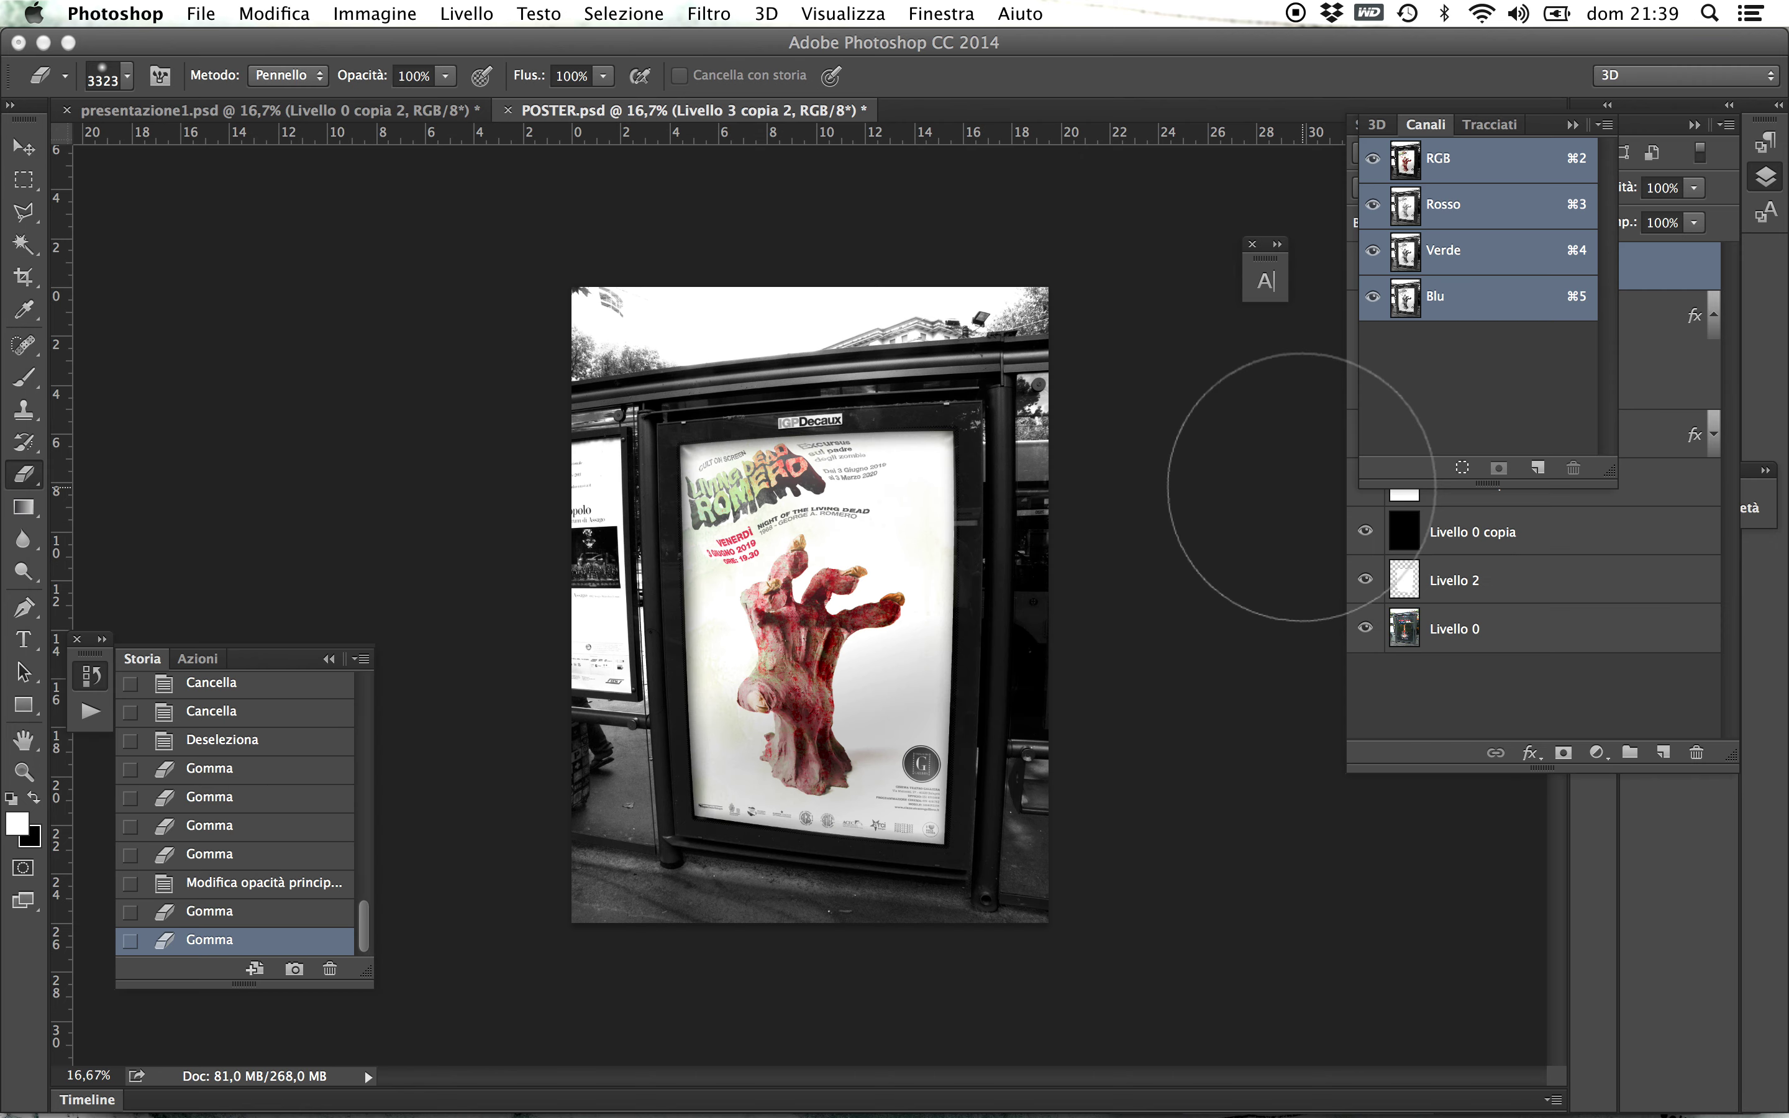
{"action": "left_click", "coordinate": [1308, 497]}
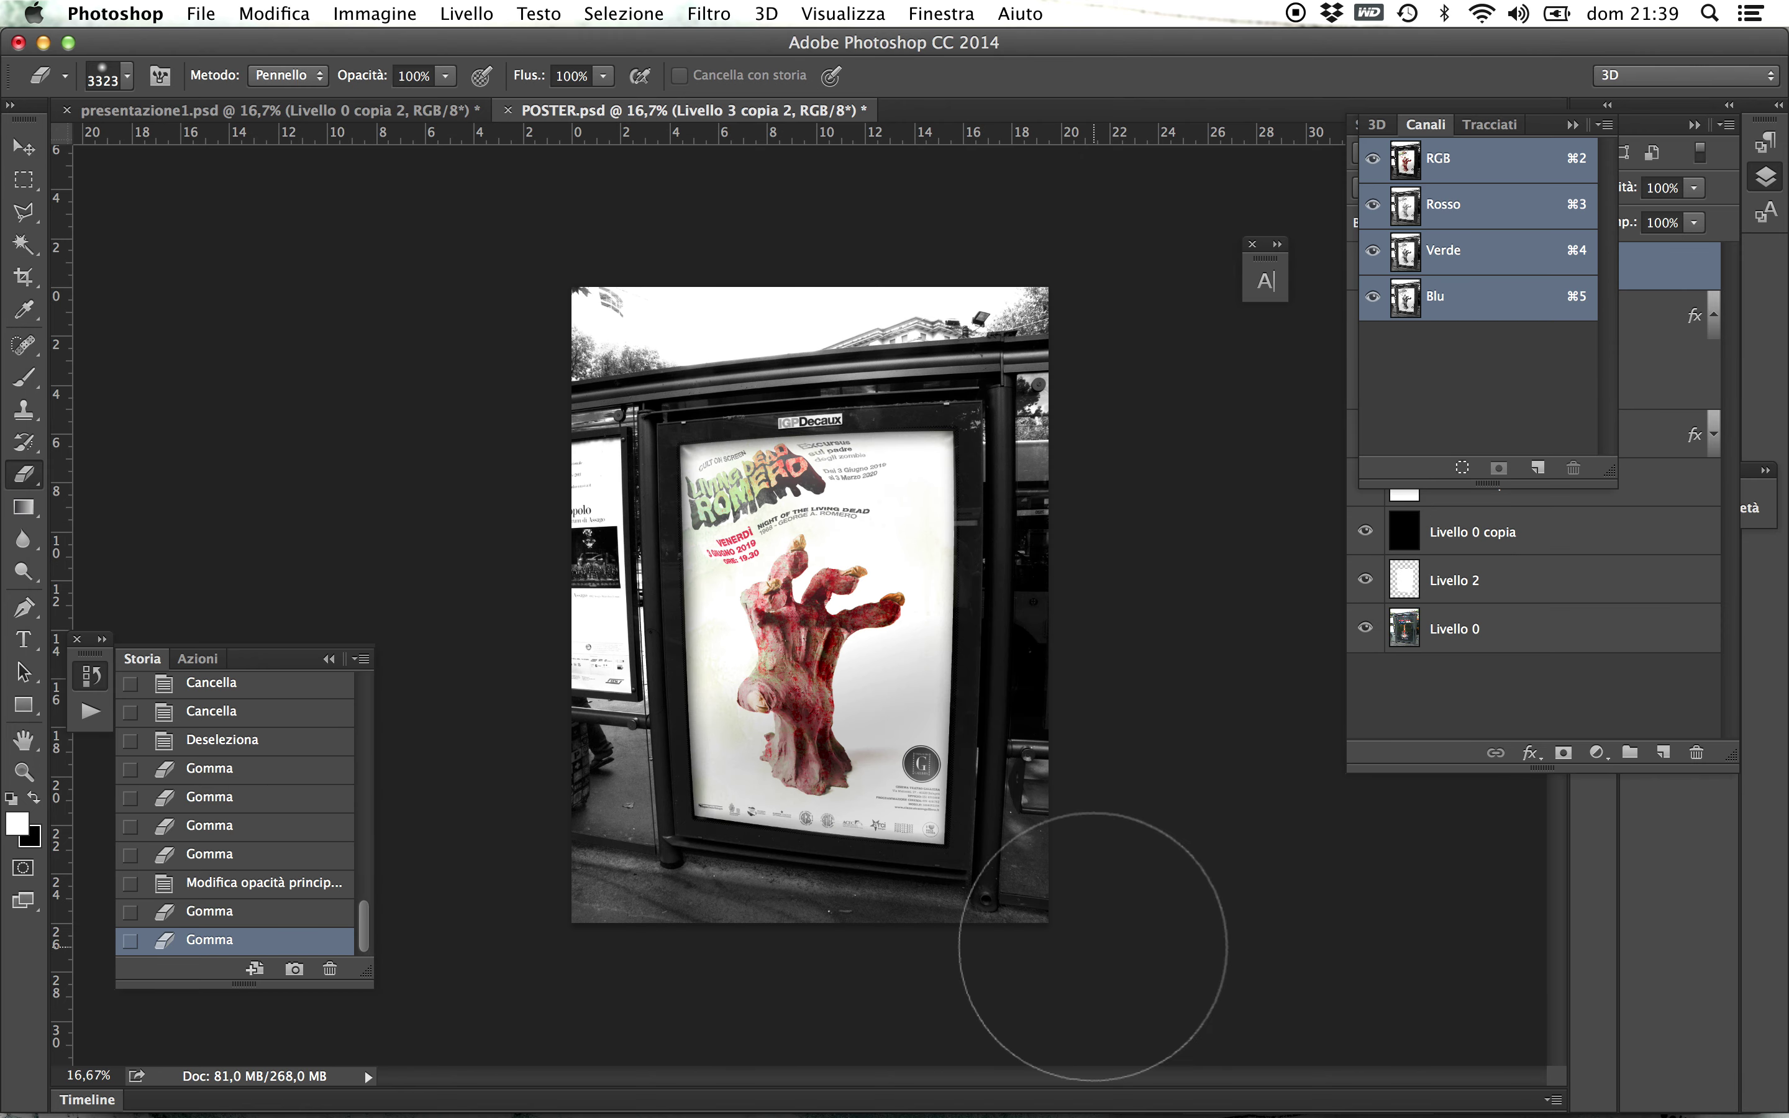